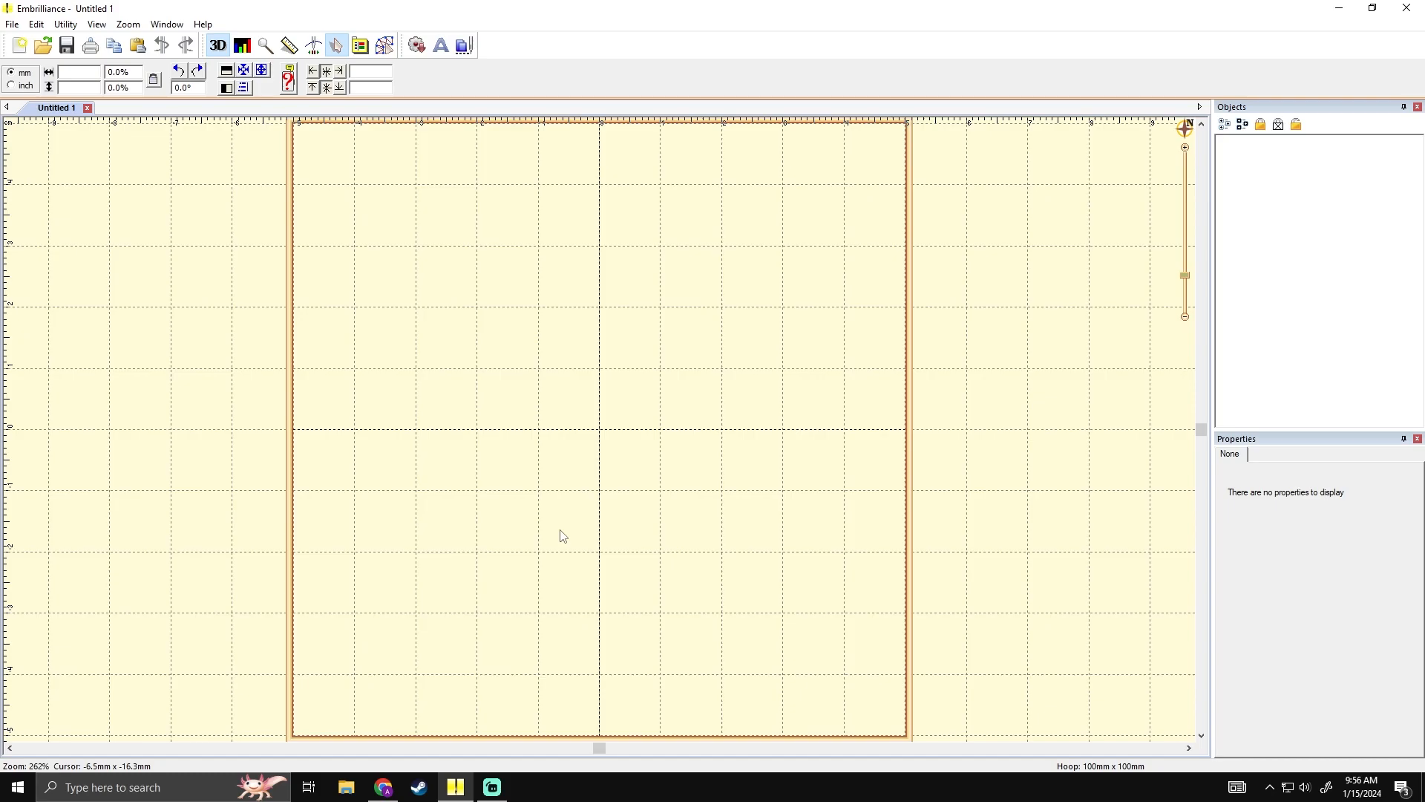
scroll(530, 468, "down", 2)
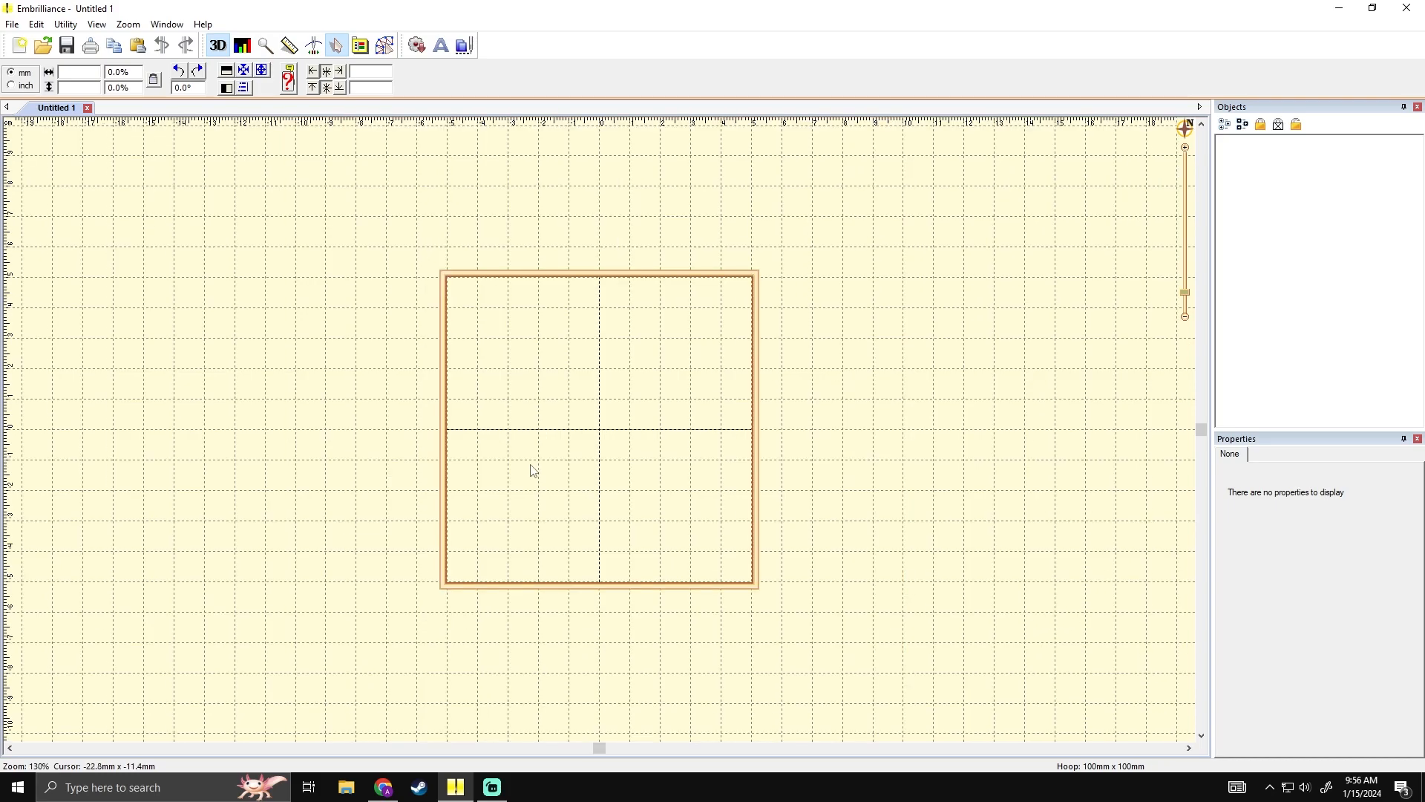
scroll(502, 467, "down", 1)
scroll(502, 469, "up", 2)
scroll(502, 471, "down", 1)
scroll(601, 410, "up", 1)
scroll(601, 408, "down", 1)
- Switch to the browser and copy the enlarged Wikipedia Patrick Star image from the Google image results
left_click(383, 786)
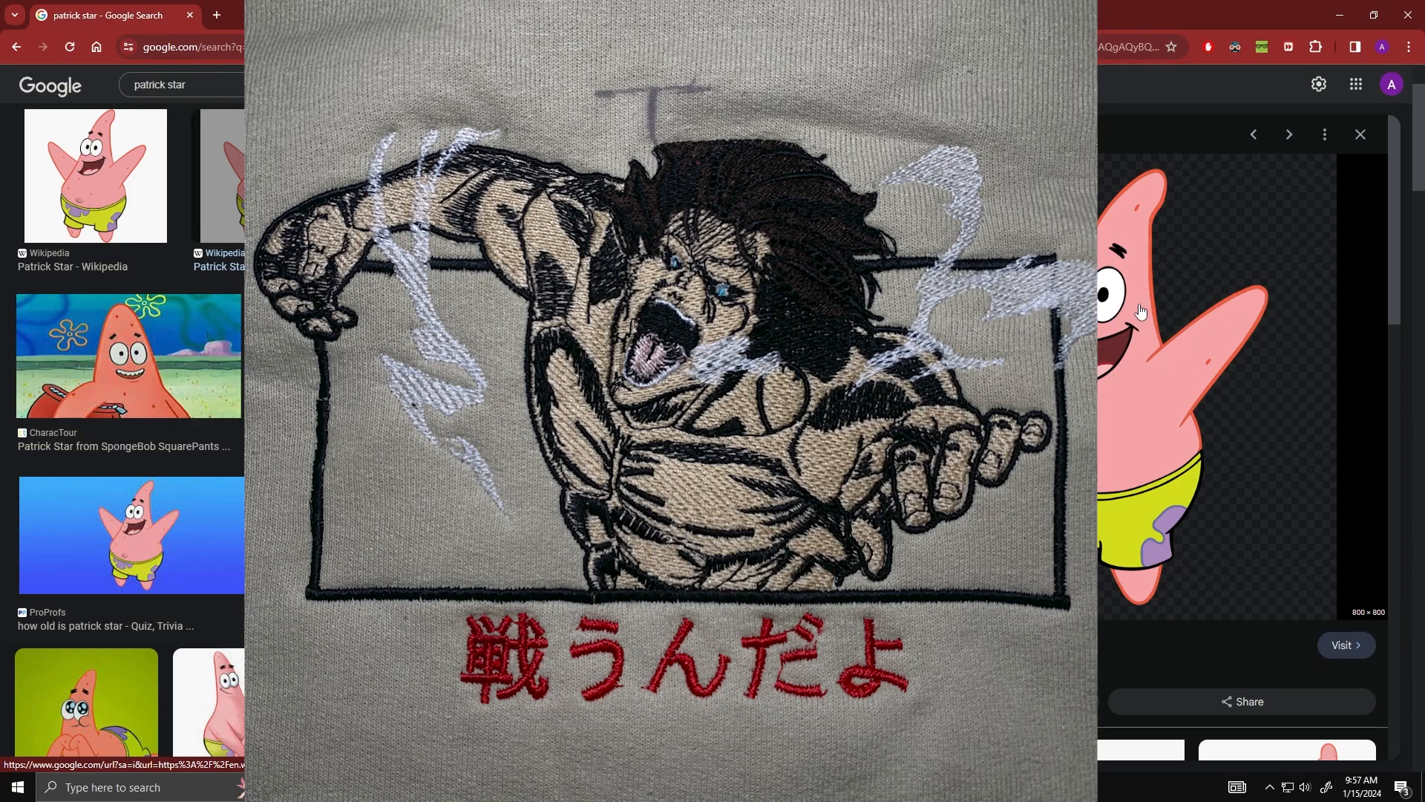
right_click(1141, 311)
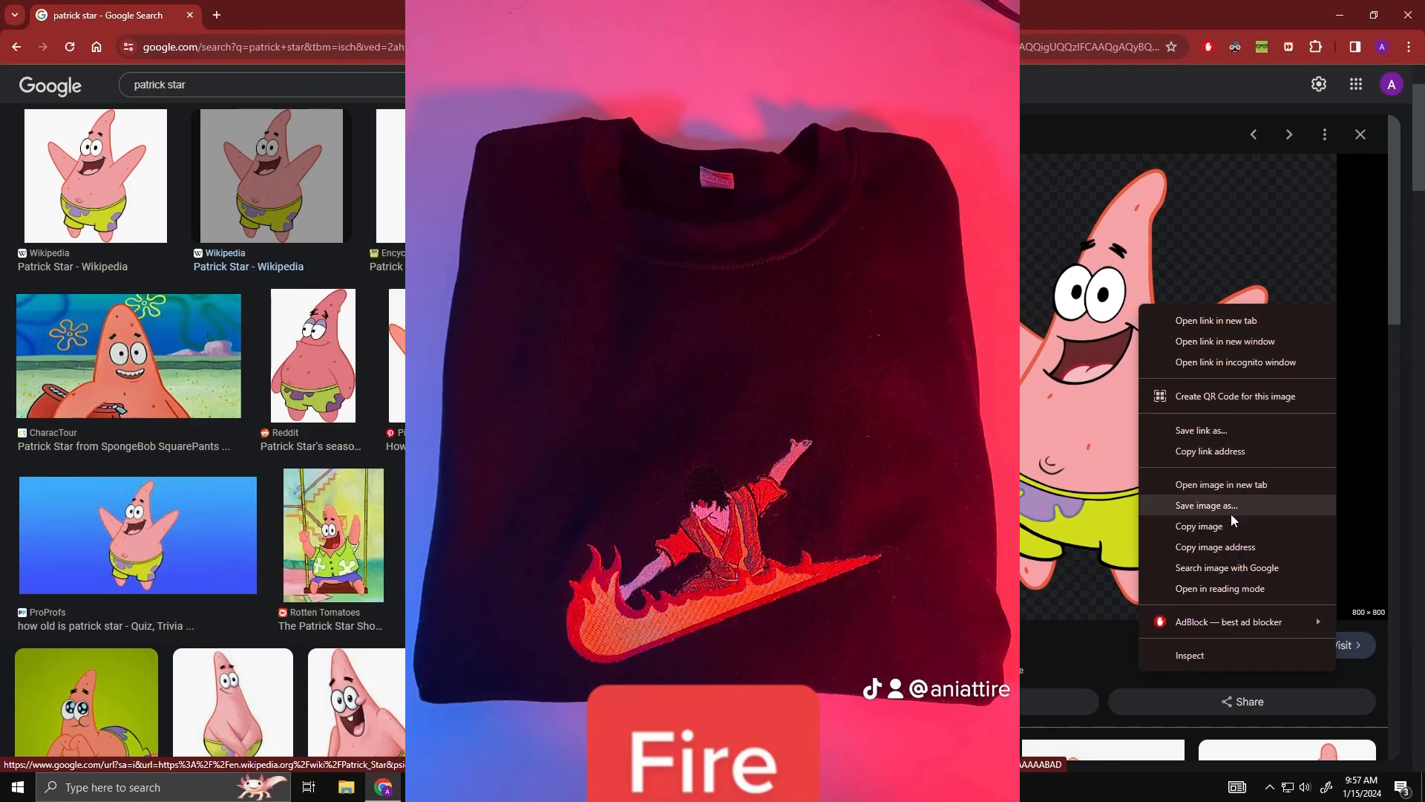
left_click(1228, 524)
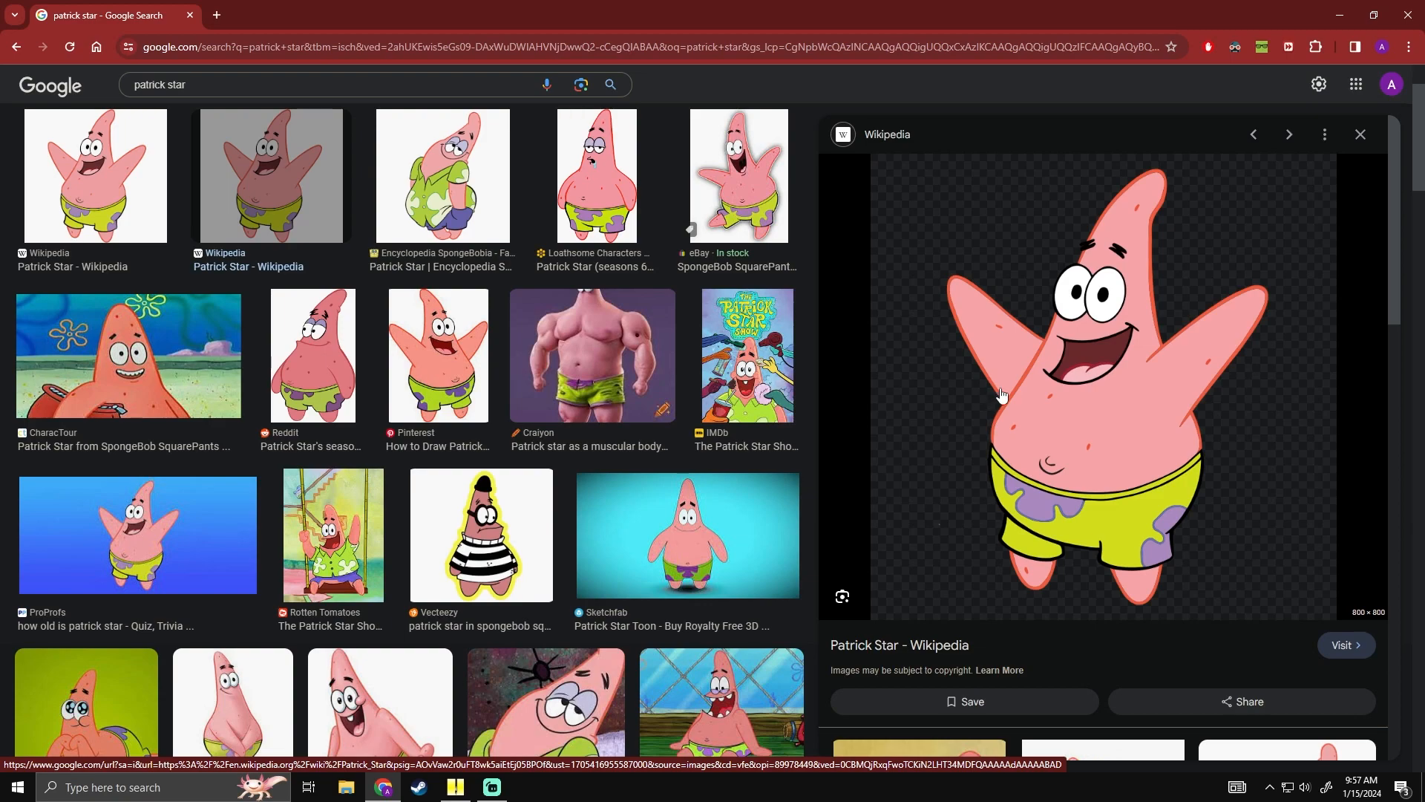
right_click(1049, 367)
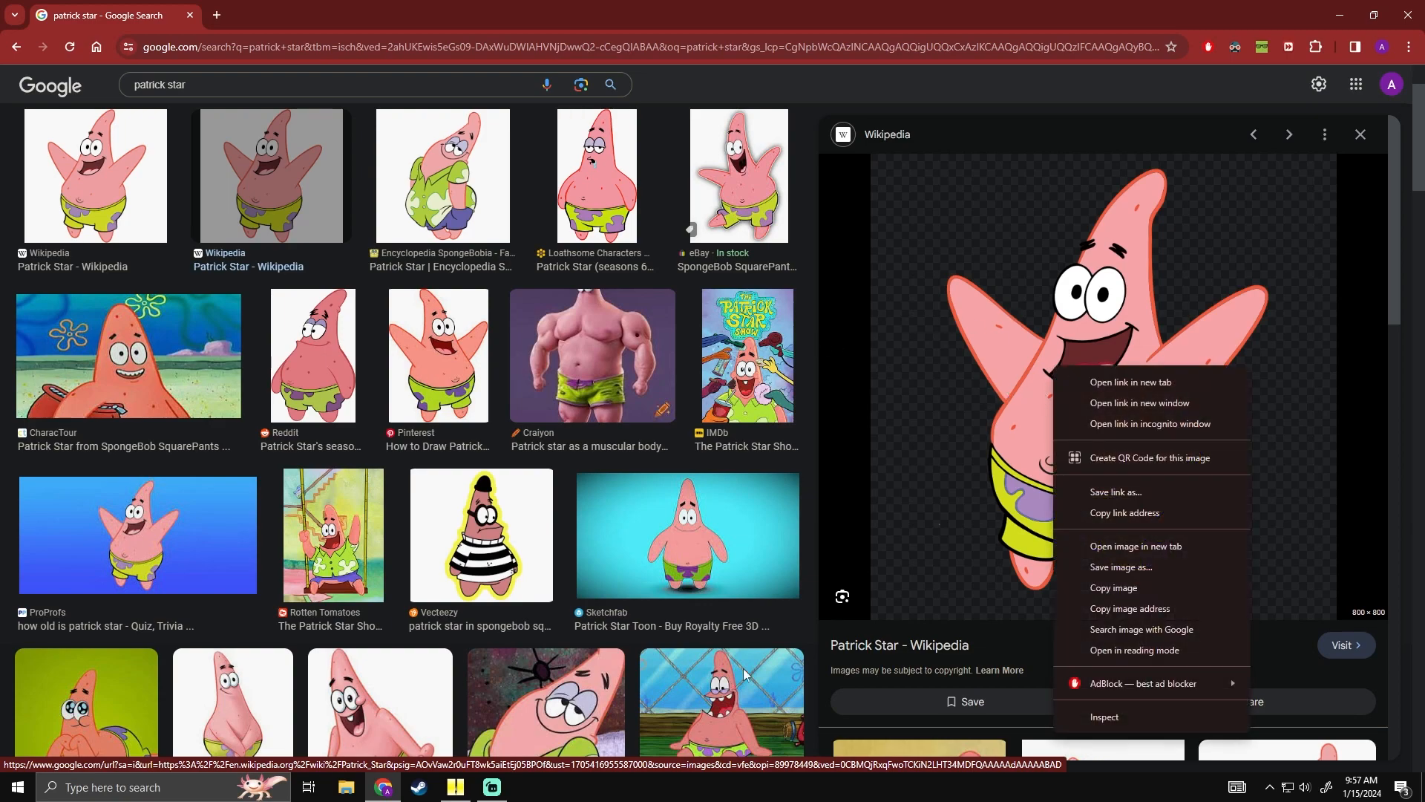
left_click(1114, 587)
- Switch to Embrilliance and paste the copied Patrick Star image into the empty design page
left_click(455, 787)
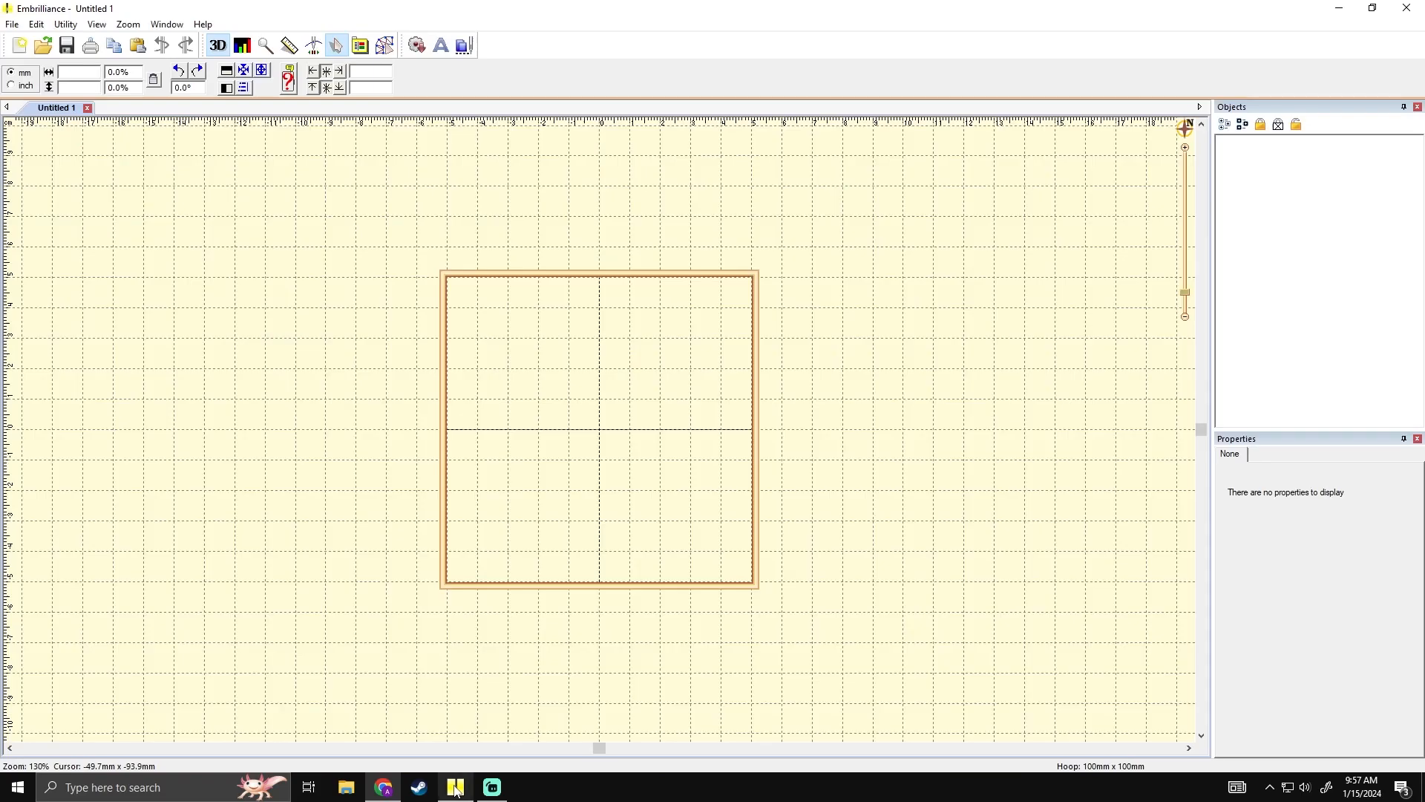
key("ctrl+v")
scroll(625, 487, "up", 2)
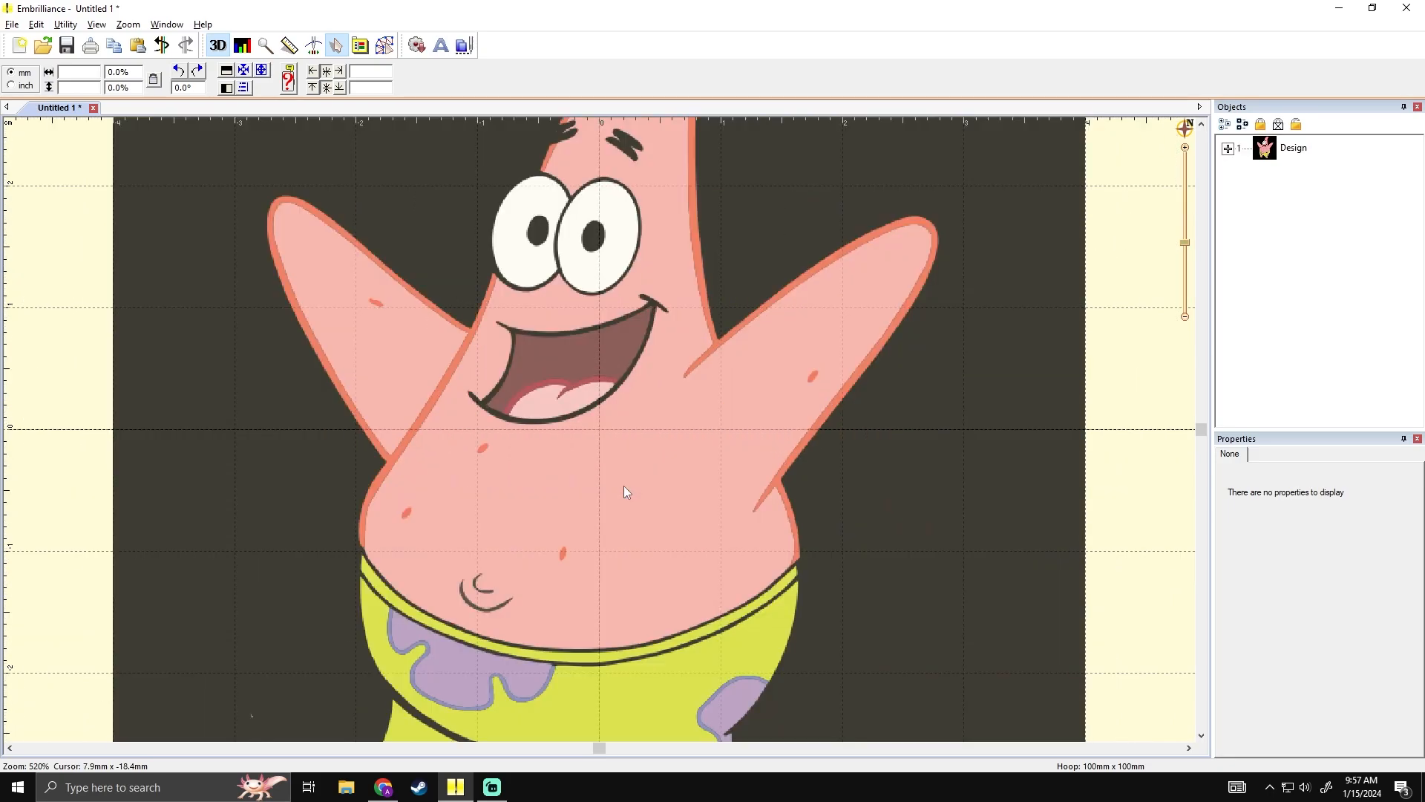
scroll(624, 486, "down", 1)
left_click_drag(624, 485, 628, 475)
scroll(628, 475, "down", 1)
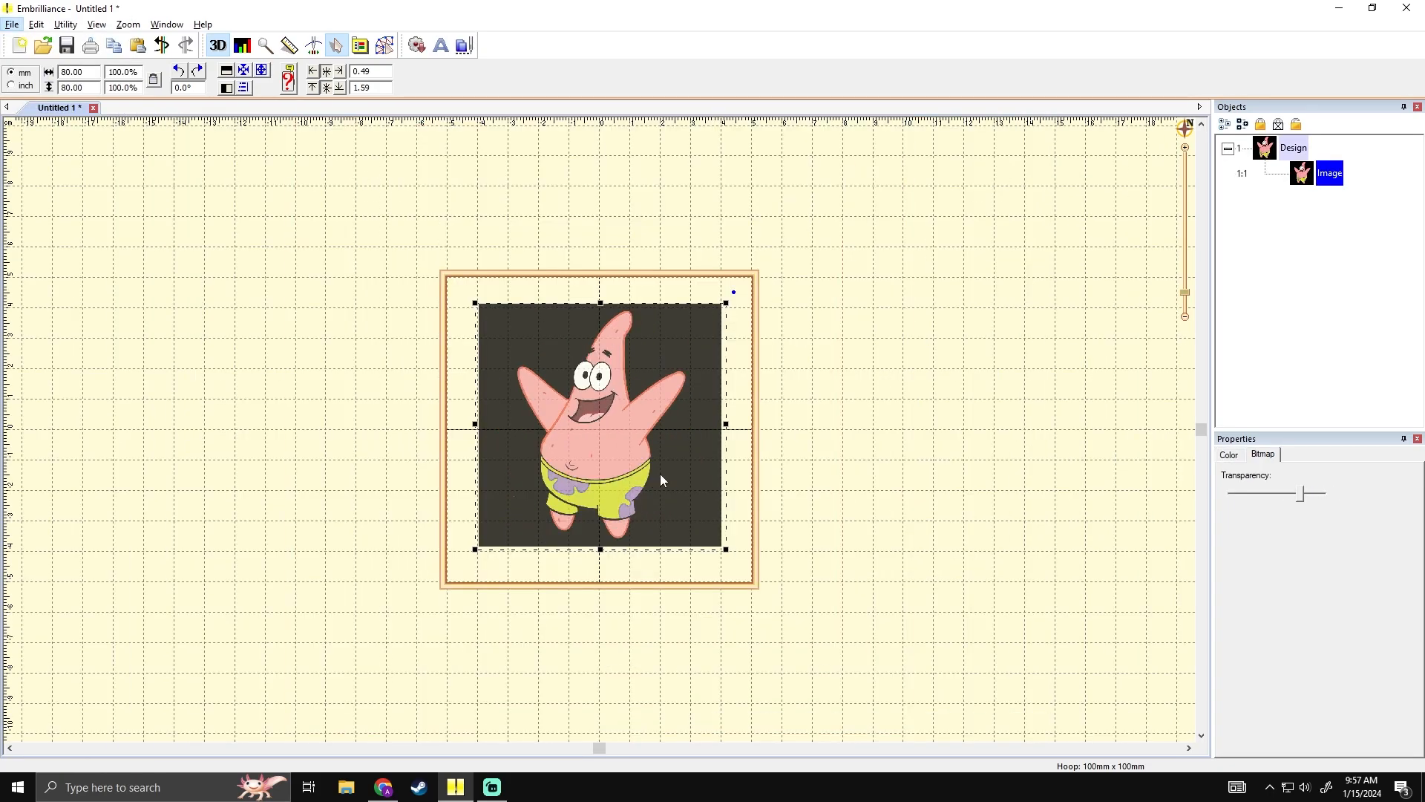
left_click(760, 468)
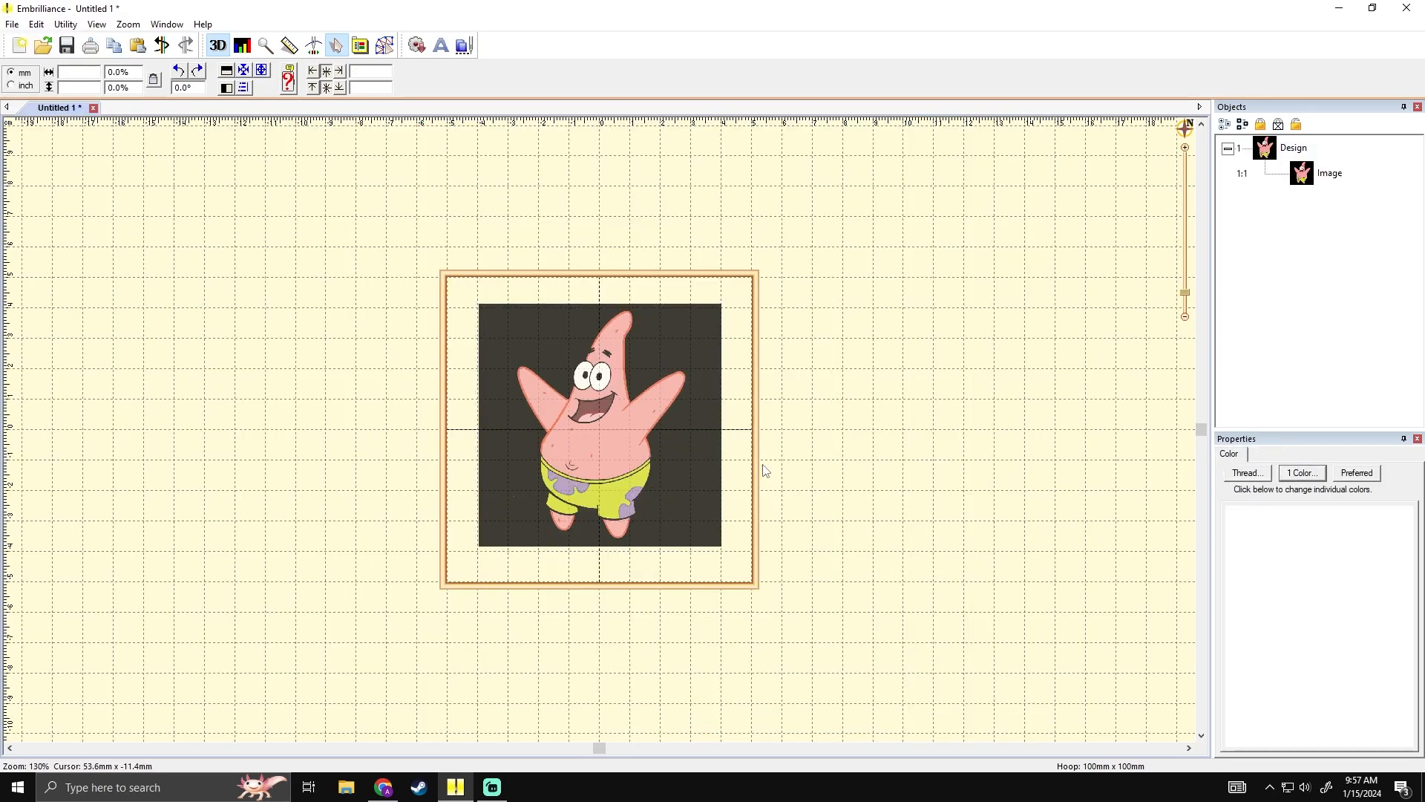
left_click(386, 790)
left_click(387, 792)
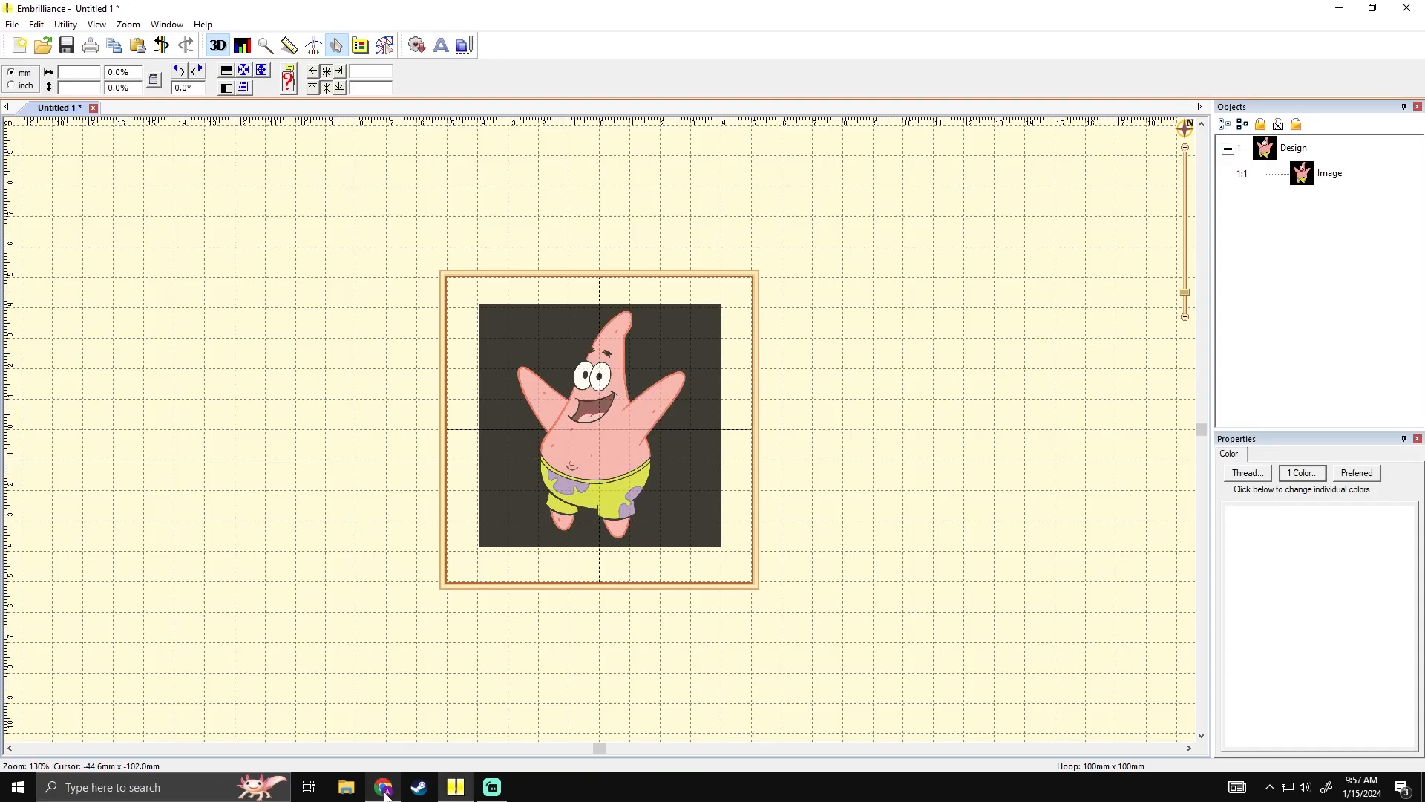
left_click_drag(738, 25, 790, 25)
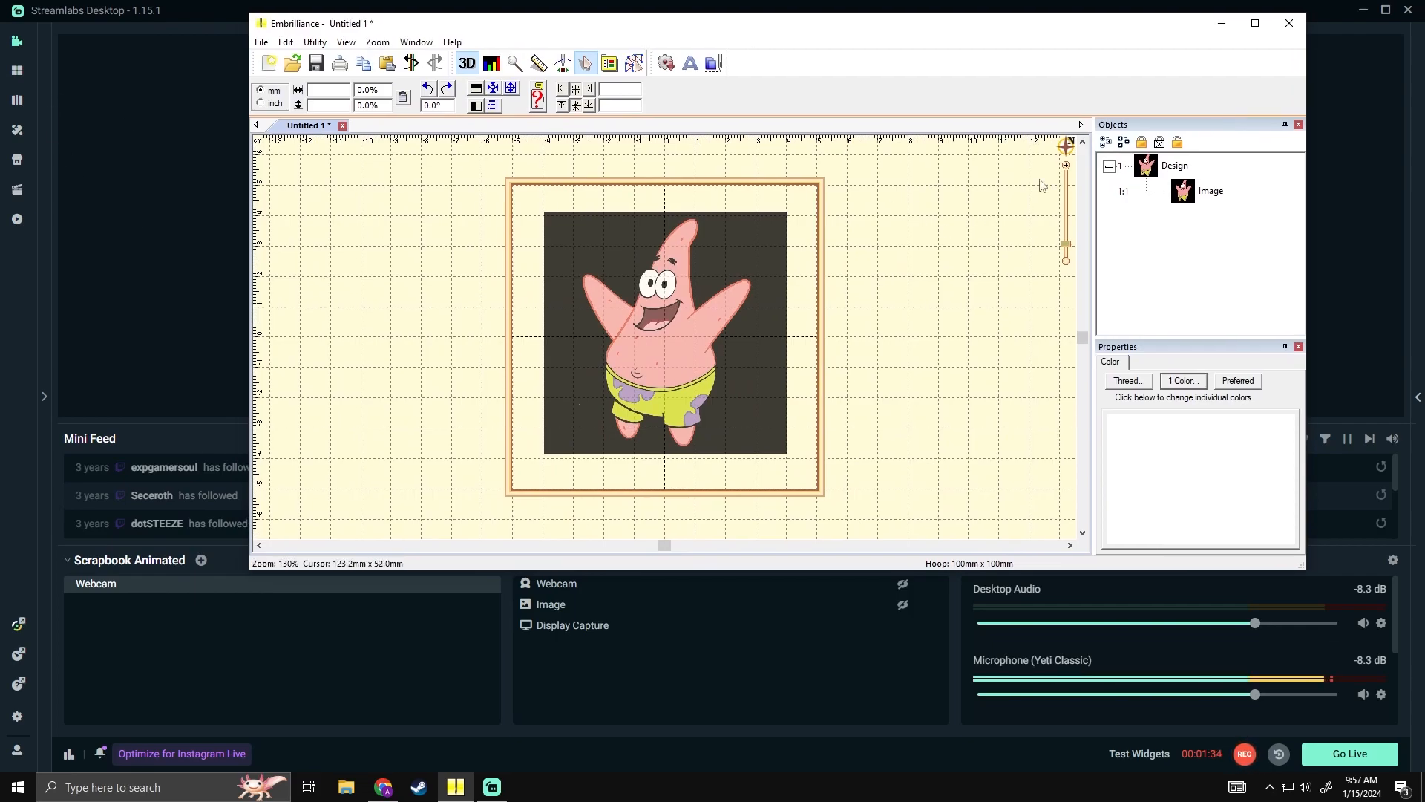
left_click(1363, 11)
left_click_drag(84, 327, 126, 395)
left_click_drag(705, 38, 636, 71)
double_click(634, 67)
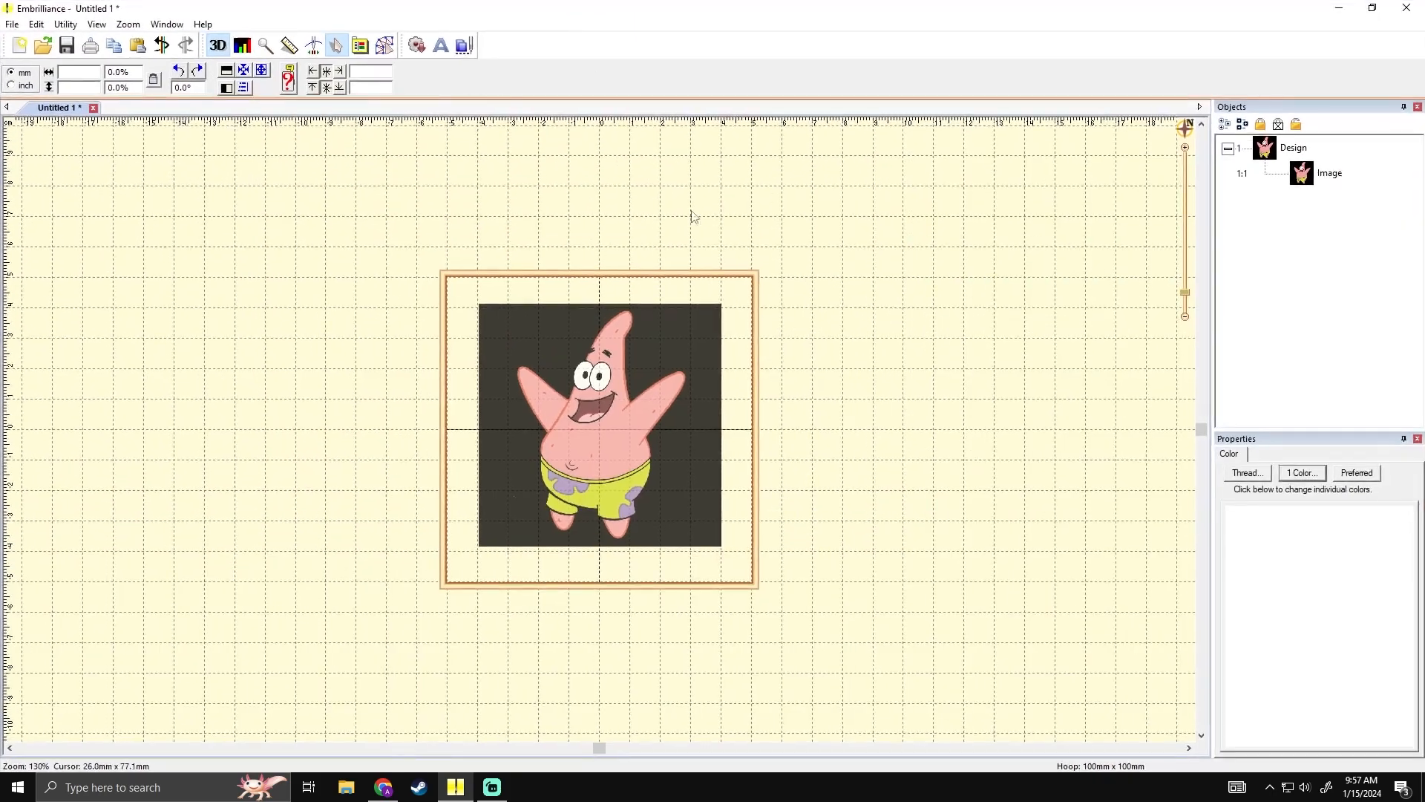
scroll(702, 423, "up", 1)
left_click_drag(677, 428, 757, 388)
scroll(757, 388, "down", 1)
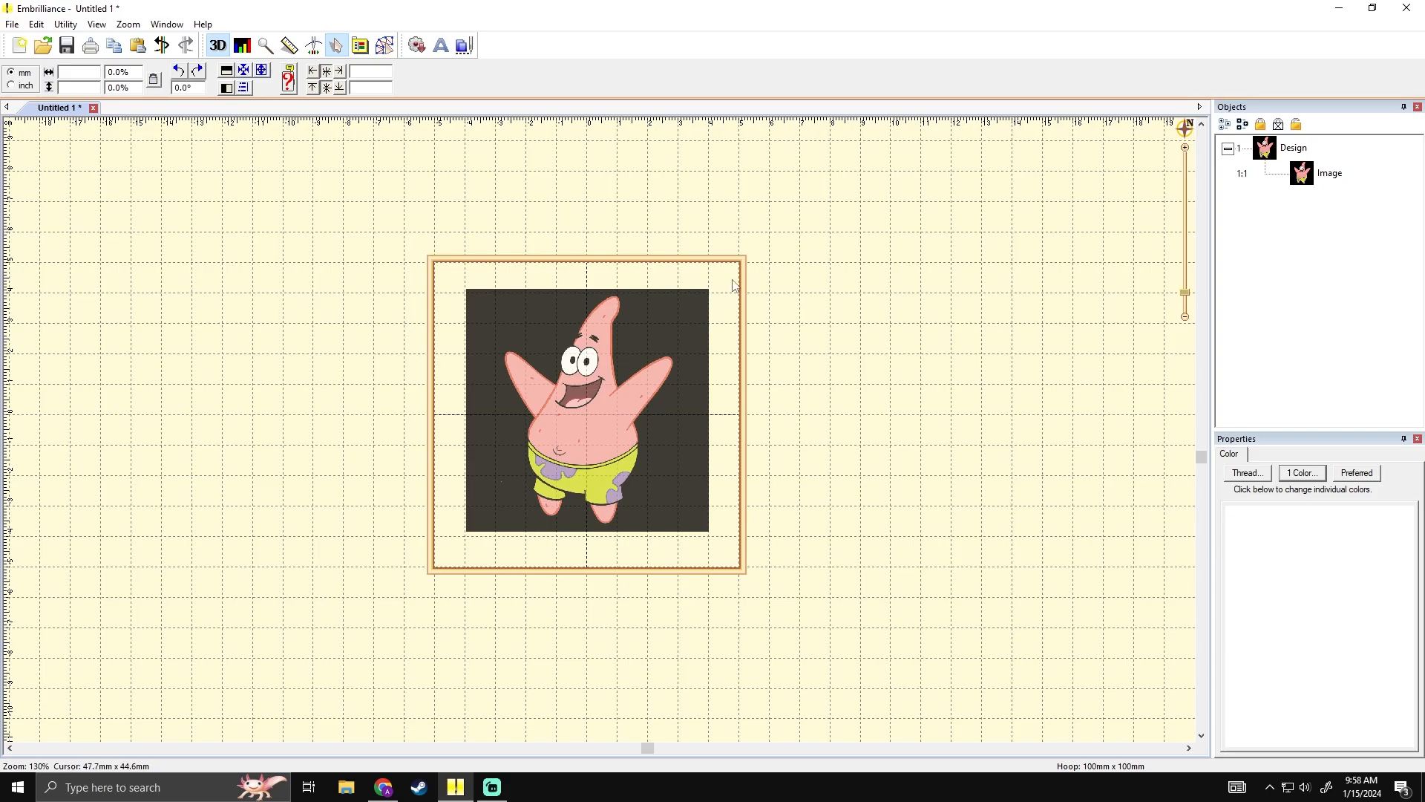
left_click_drag(461, 275, 510, 296)
scroll(513, 296, "up", 1)
scroll(513, 298, "down", 1)
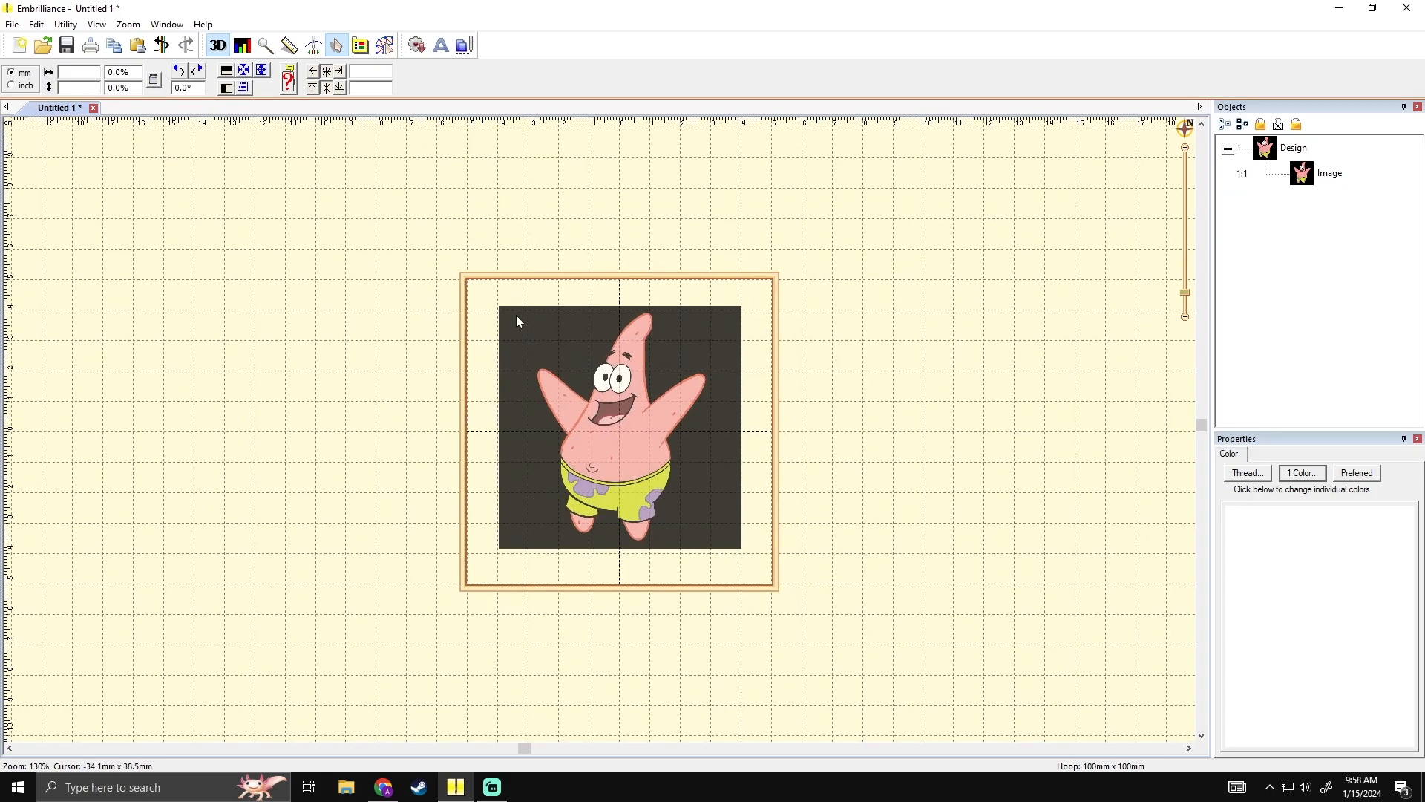
- Open the hoop preferences, move the dialog away from the design and select the 70mm x 41mm (oval) hoop
left_click(360, 47)
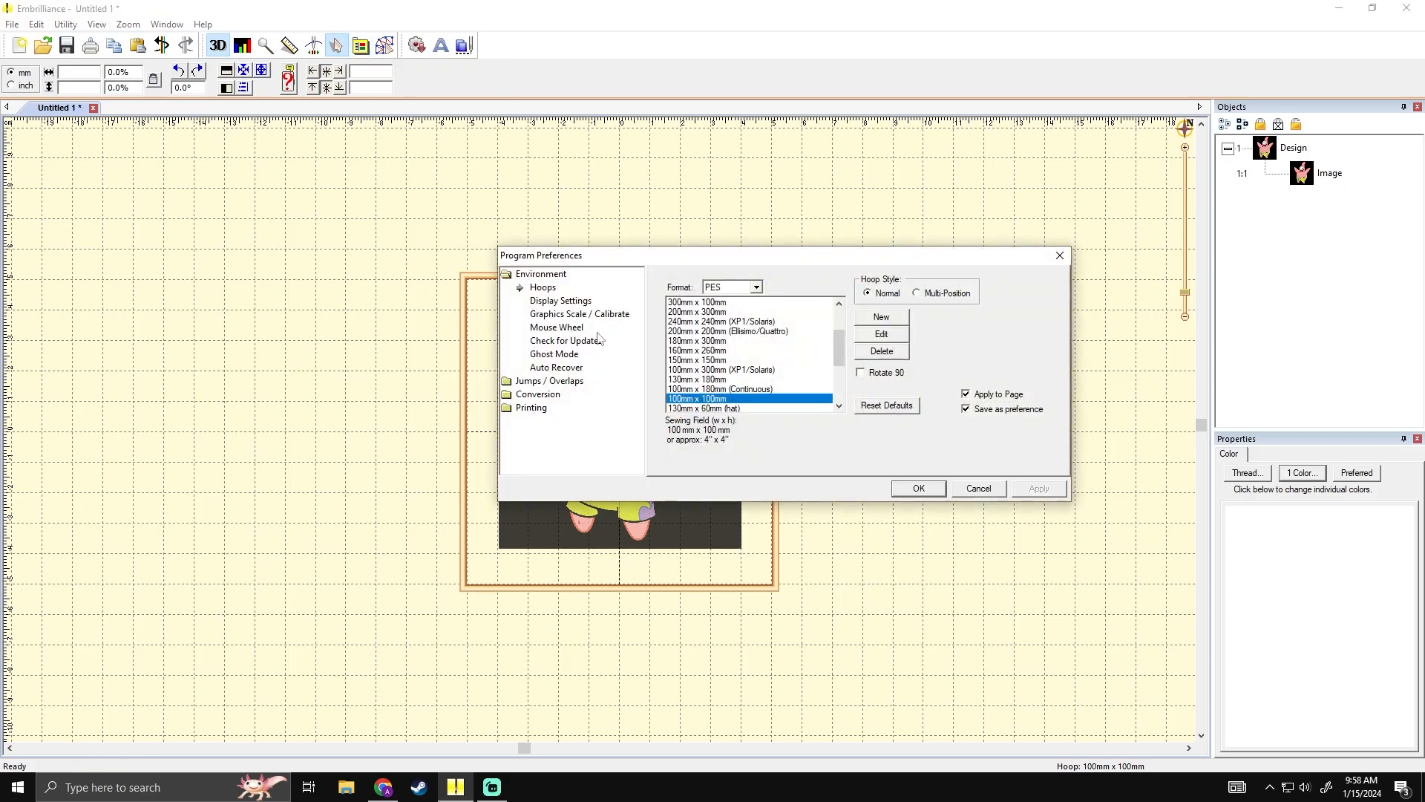
left_click(585, 300)
left_click(546, 290)
left_click_drag(836, 336, 852, 373)
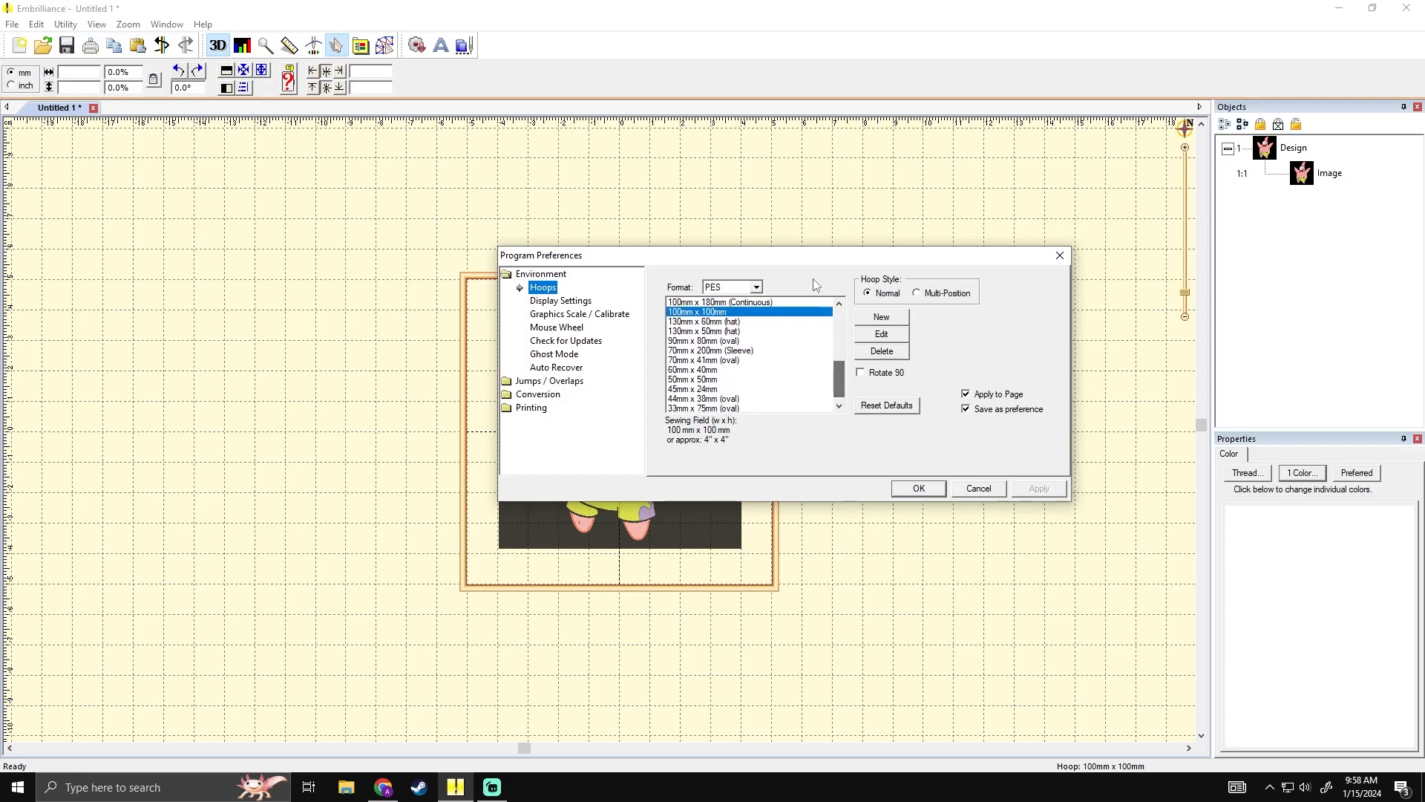
left_click_drag(824, 262, 988, 348)
left_click_drag(904, 414, 912, 459)
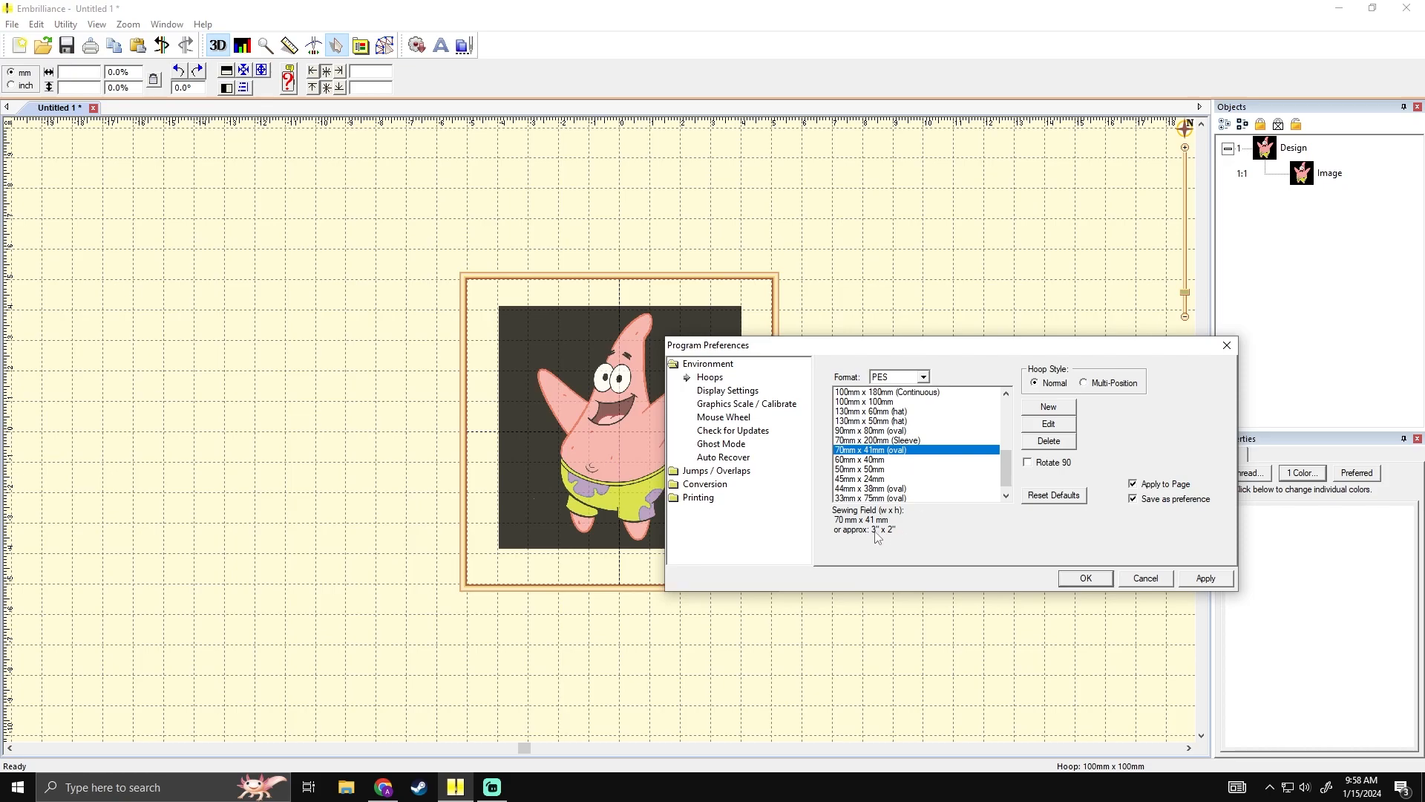
- Examine the sewing fields of several PES hoops, from the small sizes up to 100mm x 180mm (Continuous)
left_click(885, 459)
left_click(887, 469)
left_click(886, 479)
left_click(887, 460)
left_click(887, 449)
left_click_drag(888, 454, 897, 393)
scroll(998, 460, "up", 2)
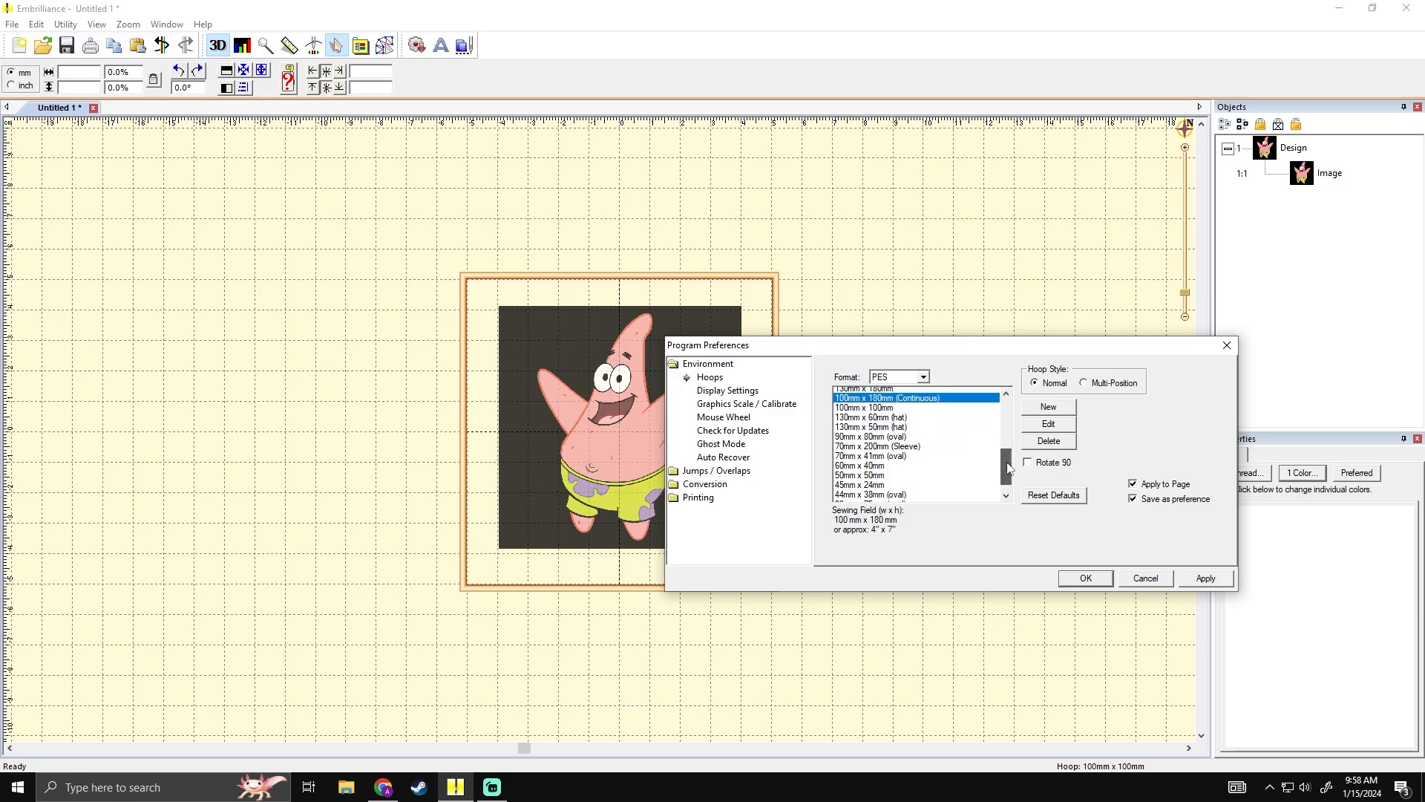
- Examine the 100mm x 100mm, 130mm x 180mm and Multi-Position hoops, and cancel the preferences
left_click(907, 441)
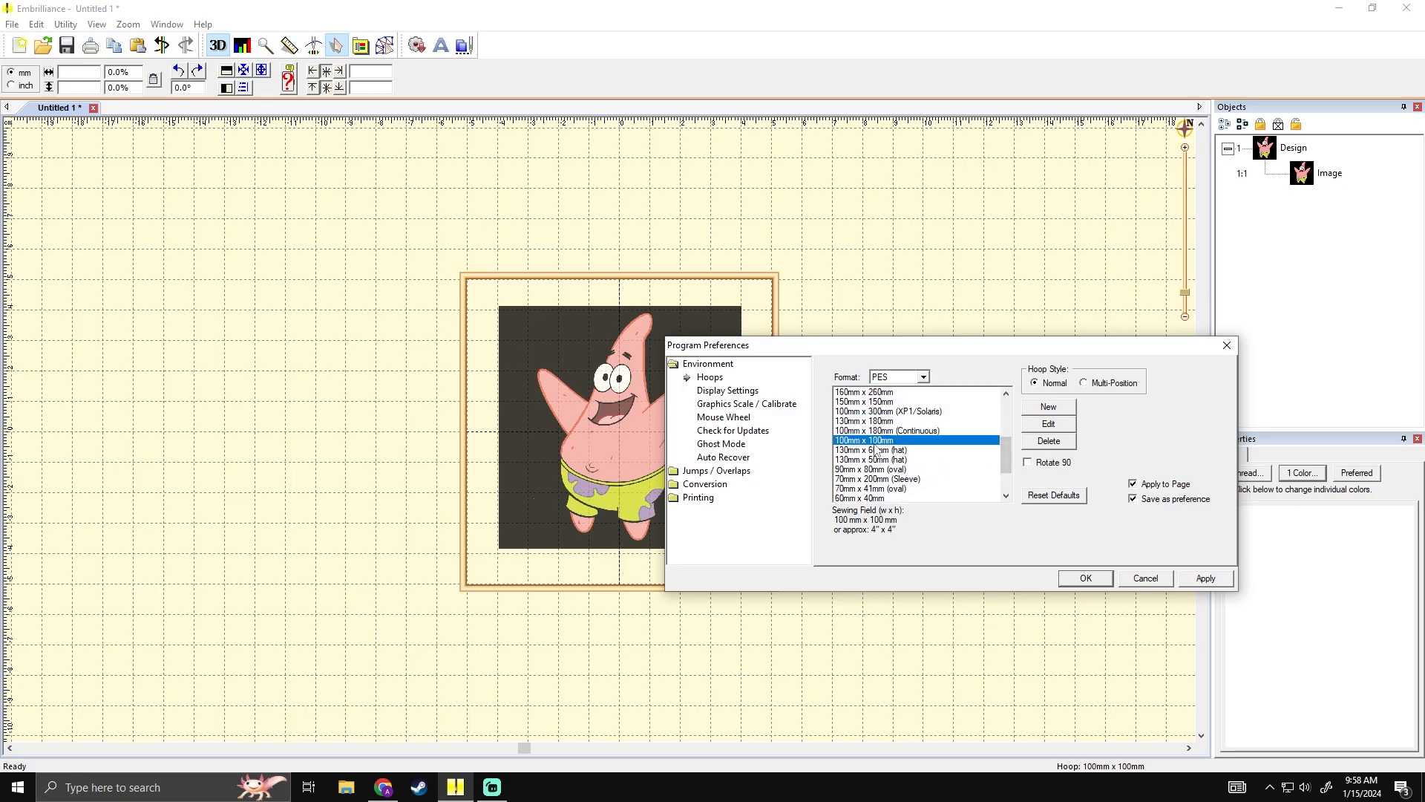
left_click(892, 421)
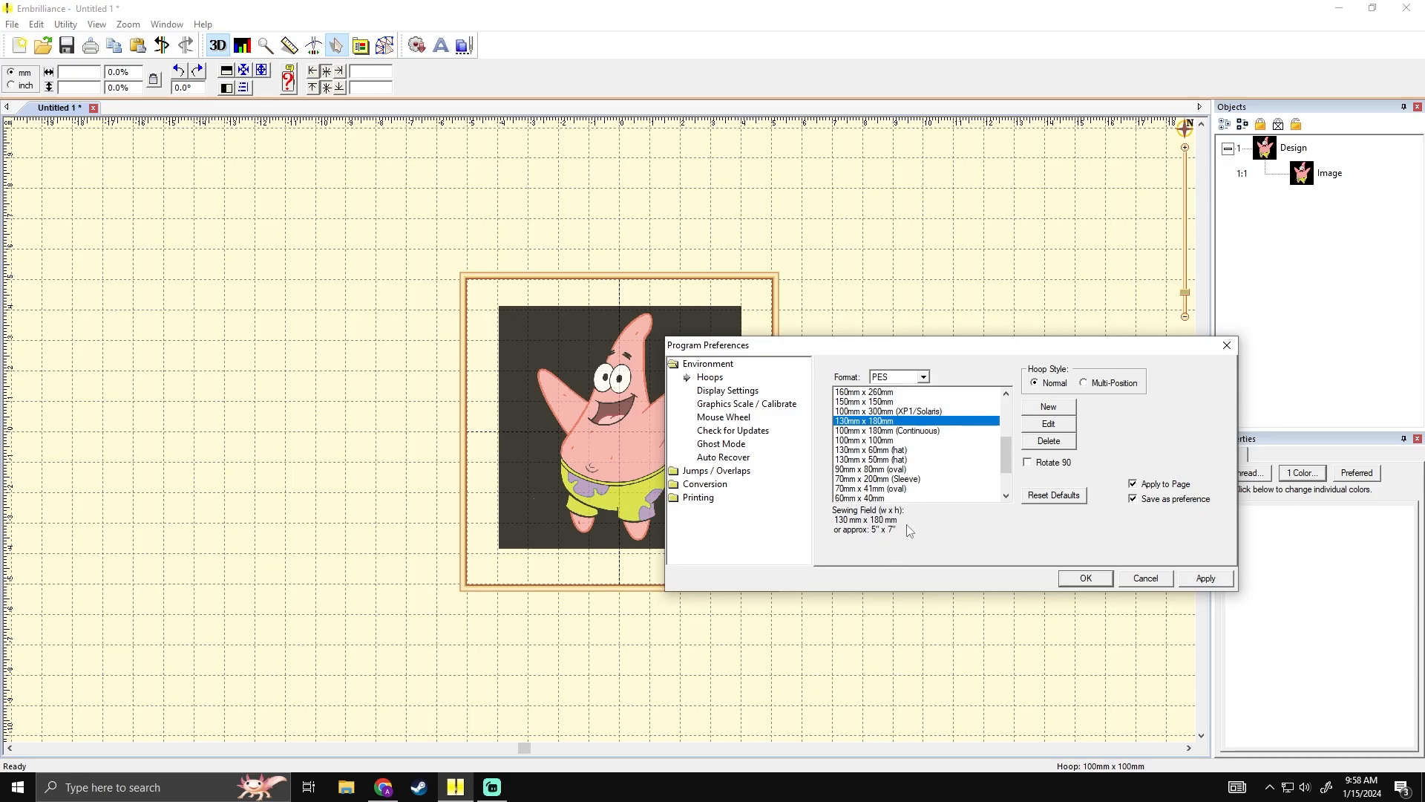
left_click(1088, 389)
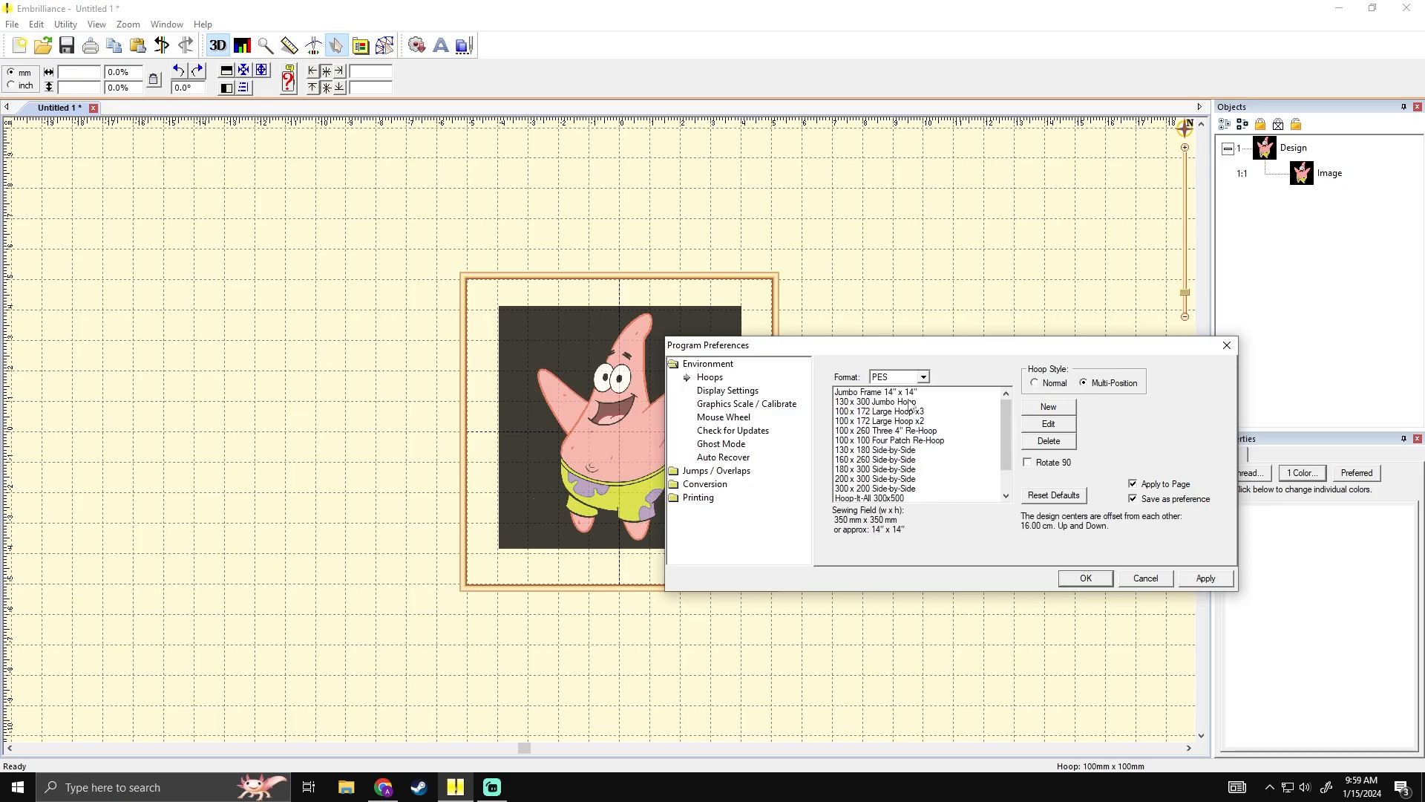
left_click(1145, 578)
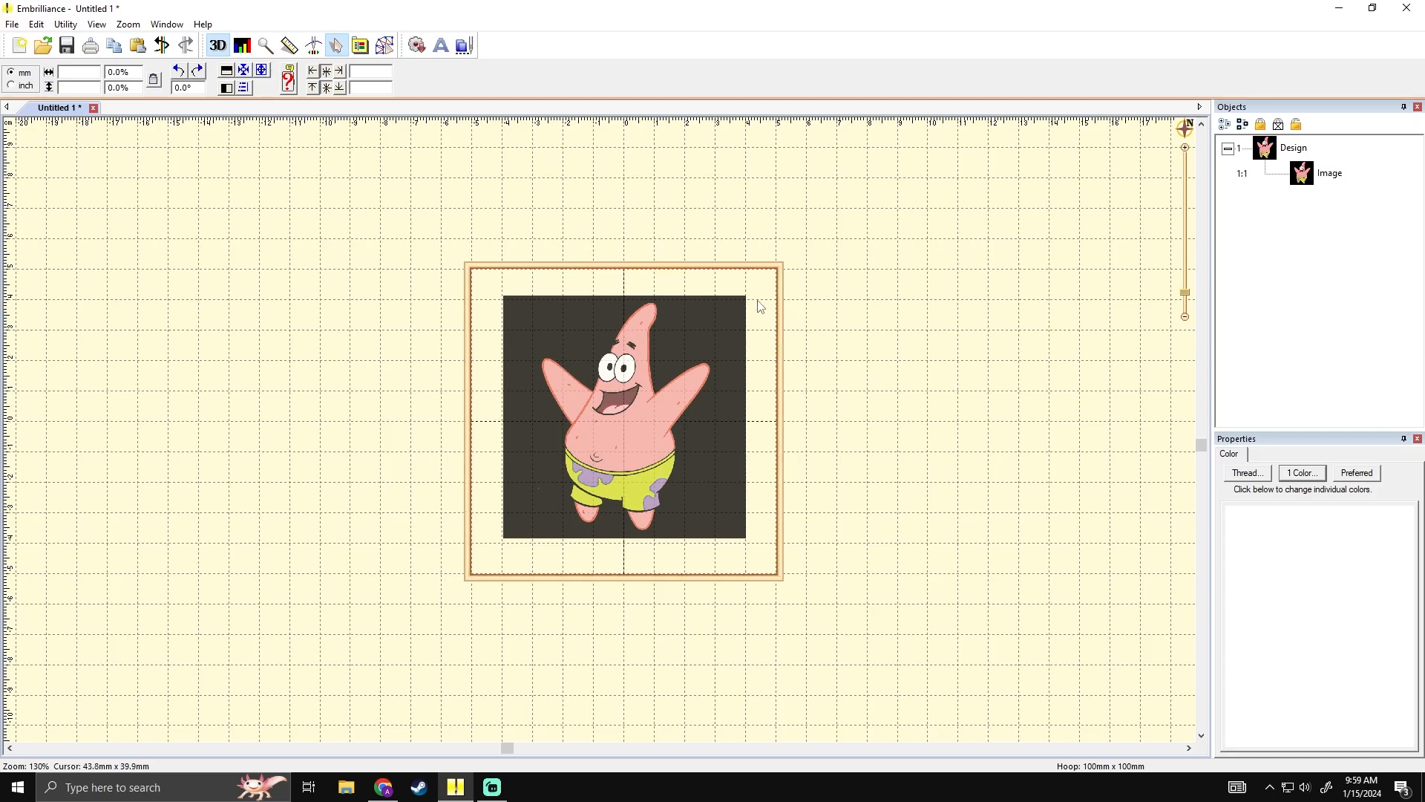
- Toggle the grid and hoop display off and on, and nudge the Patrick image slightly down and to the left
key("g")
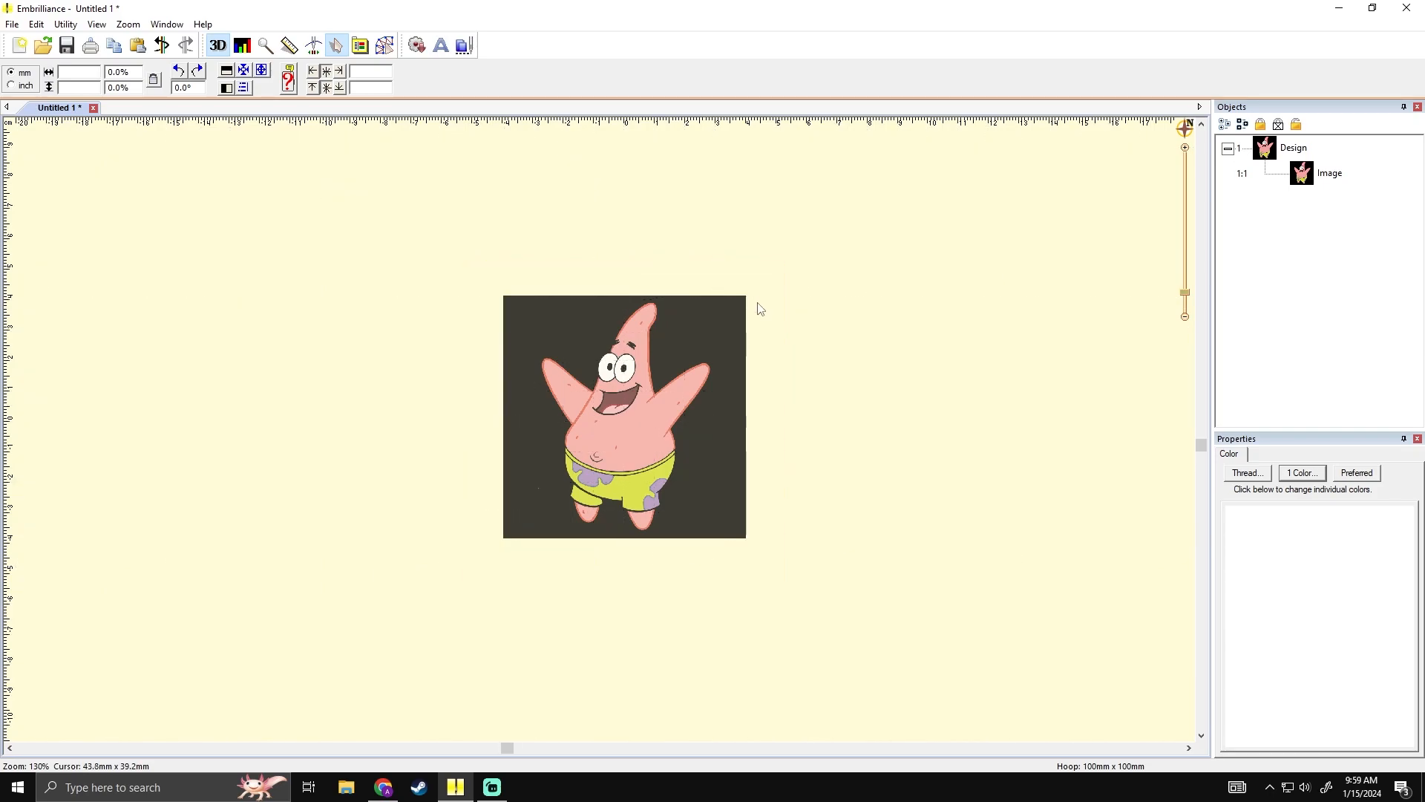
key("g")
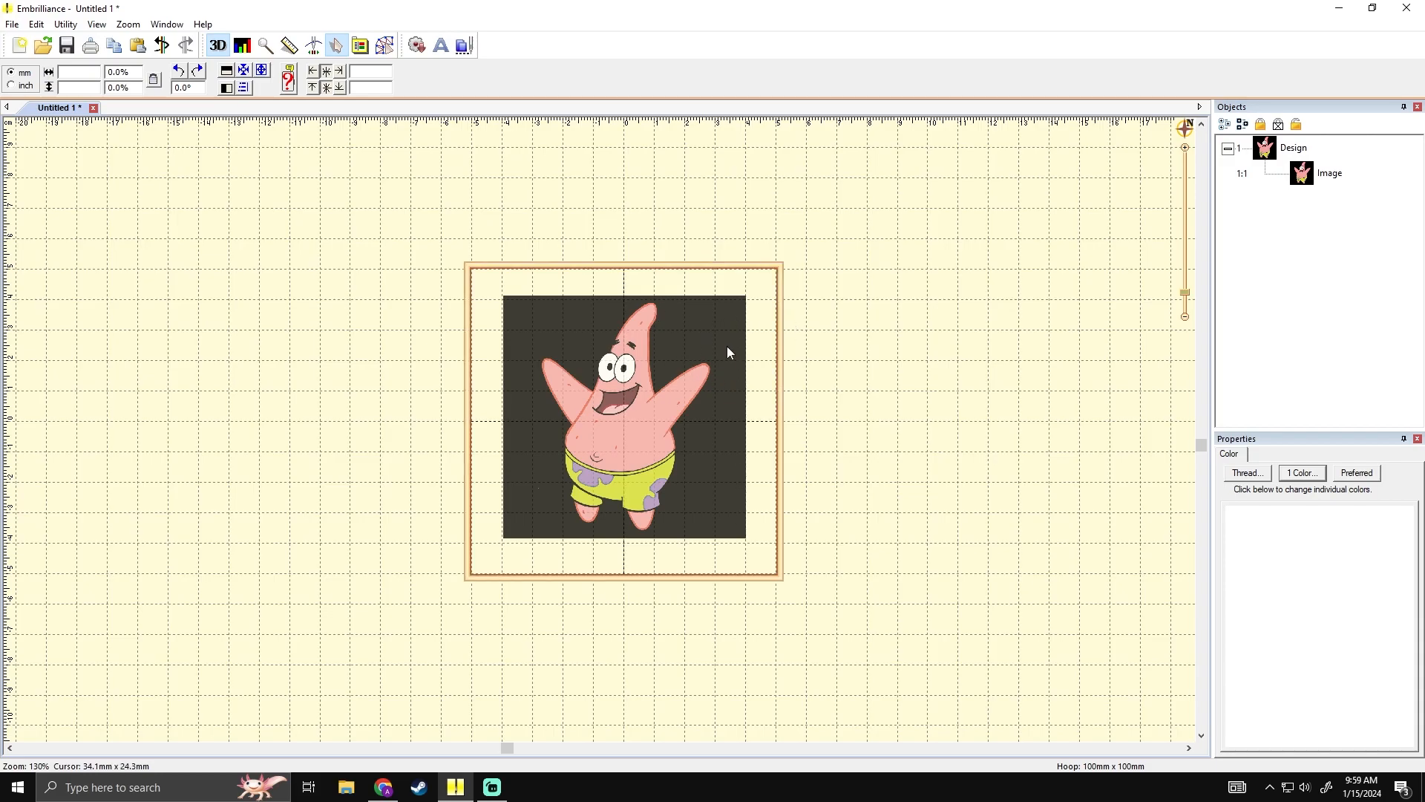
left_click(661, 382)
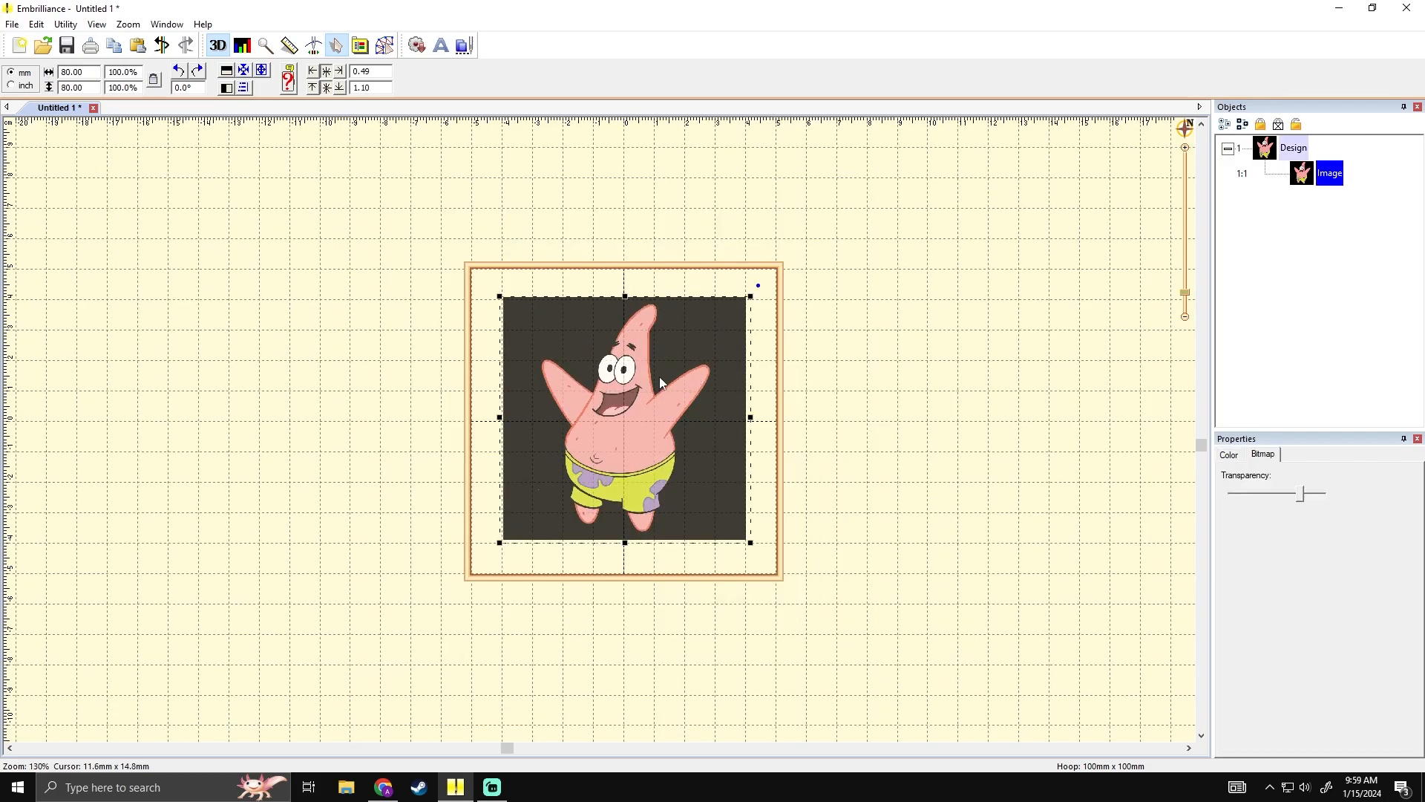
mouse_move(660, 378)
left_mouse_down()
mouse_move(695, 380)
mouse_move(653, 387)
left_mouse_up()
left_click(428, 157)
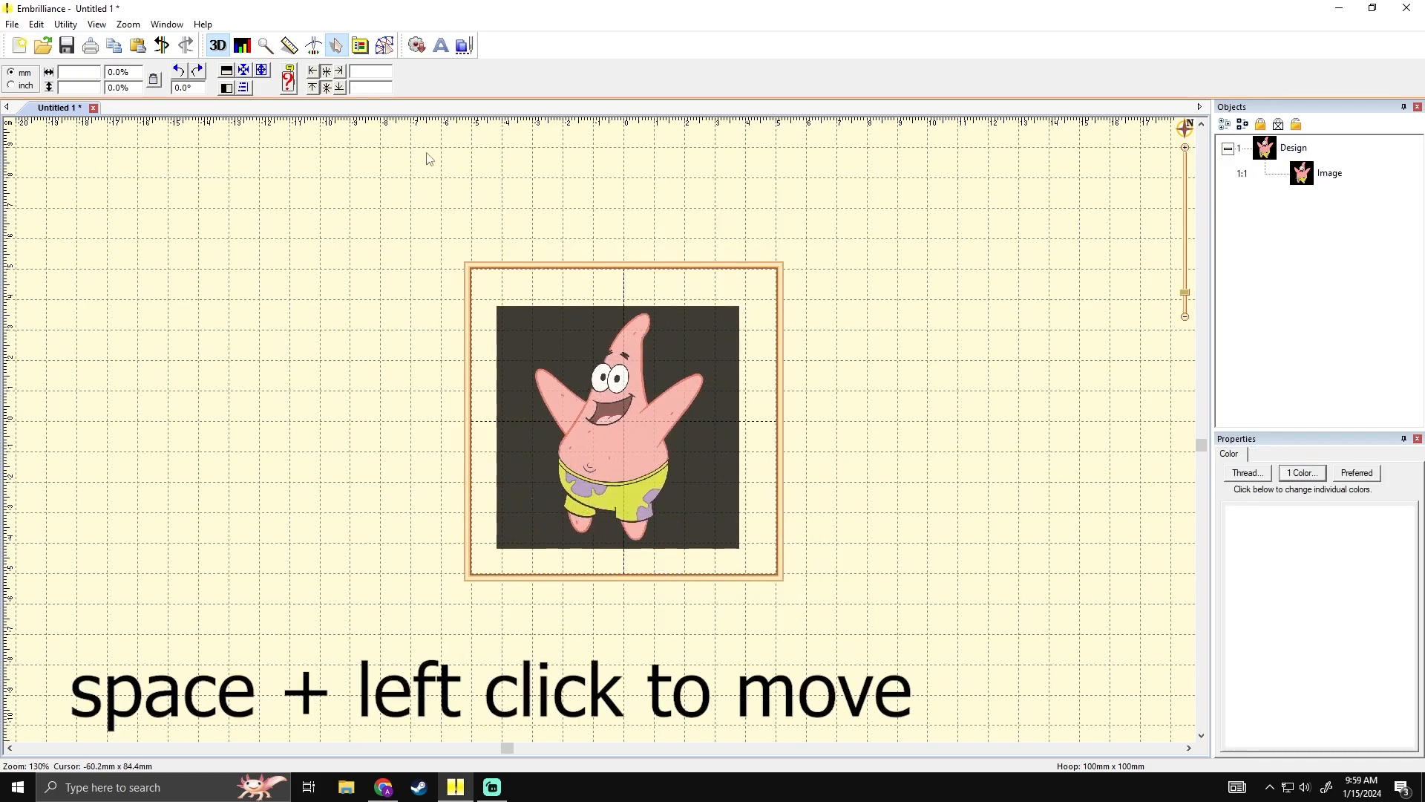
- Switch to the stitch simulator and back to selection mode, and move the Patrick image off-centre within the hoop
left_click(314, 45)
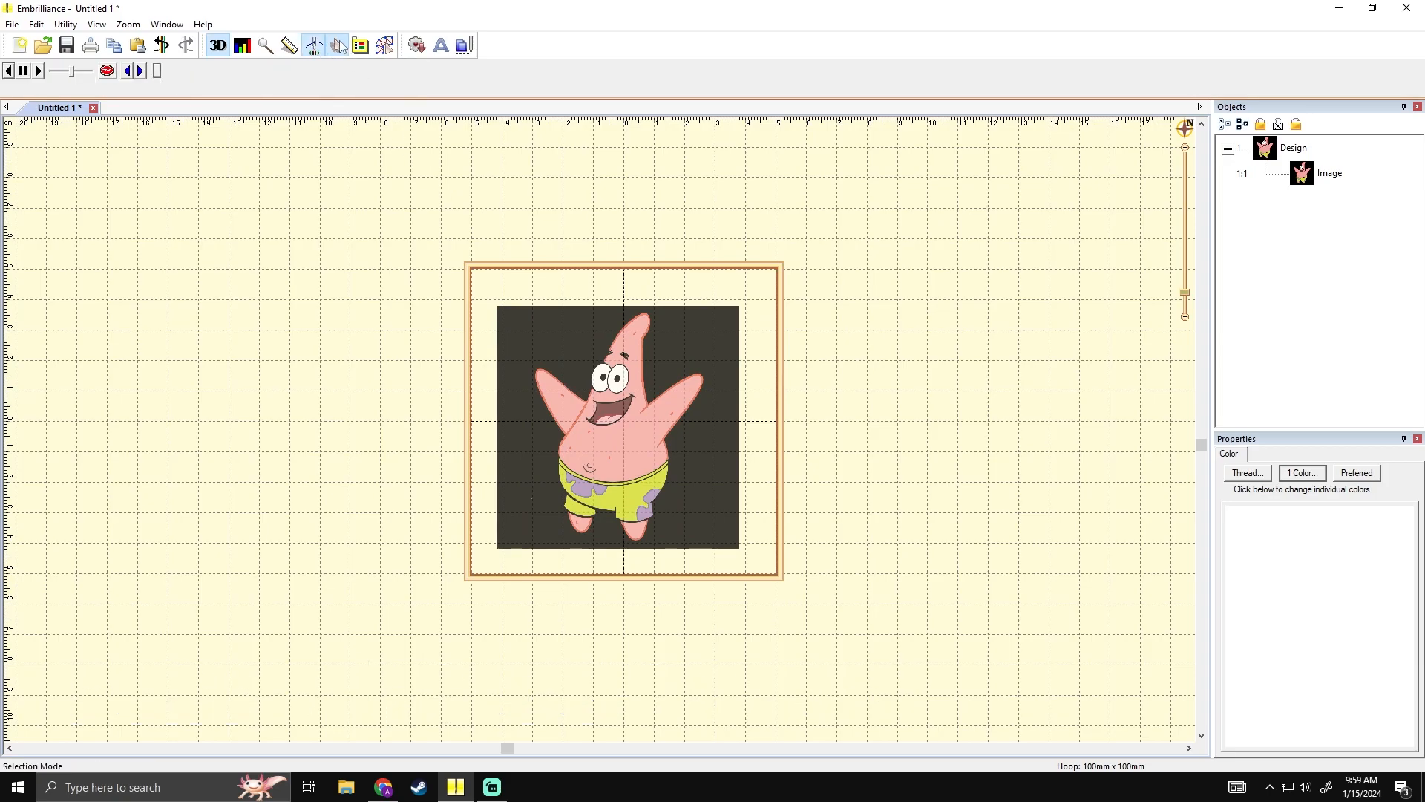
left_click(339, 46)
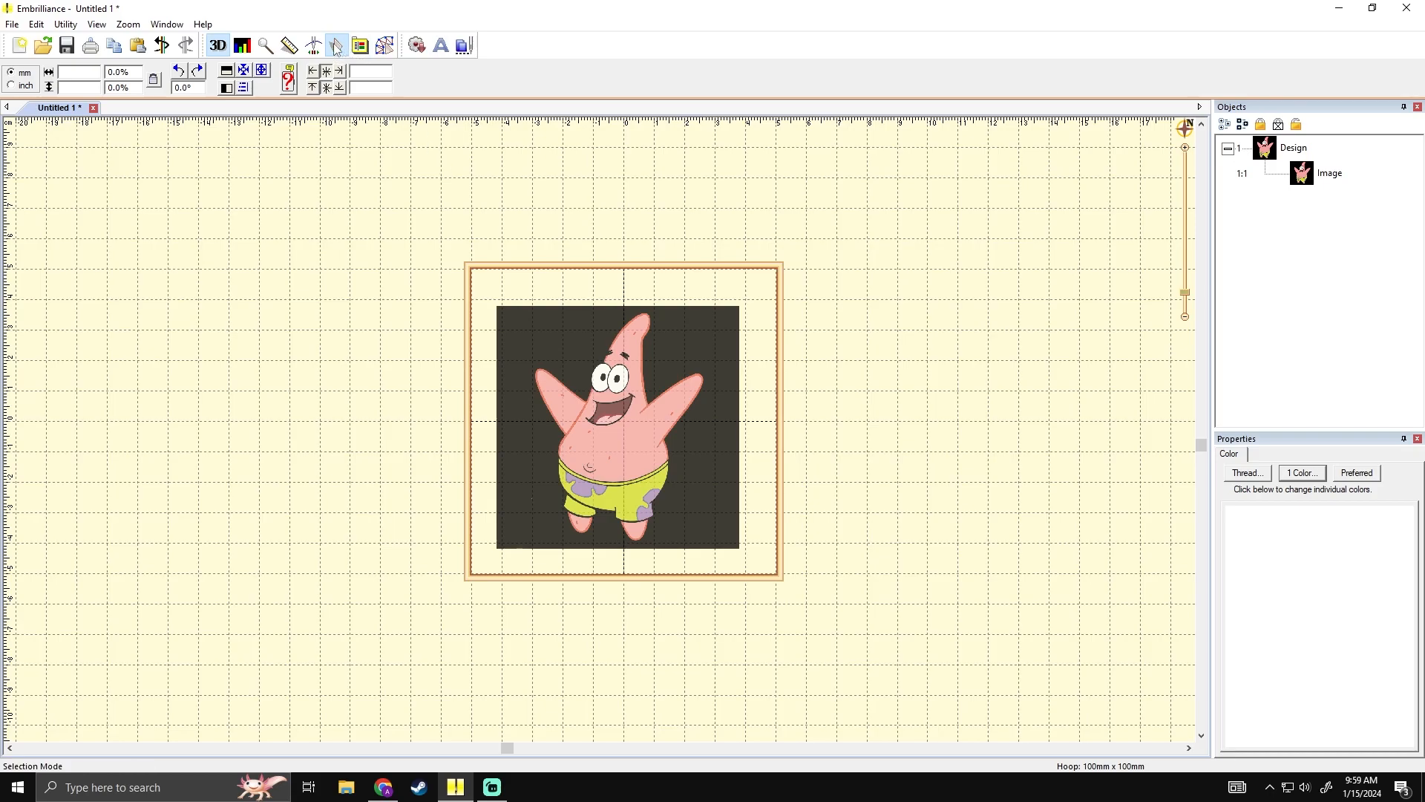
left_click_drag(600, 437, 613, 421)
left_click_drag(545, 420, 648, 448)
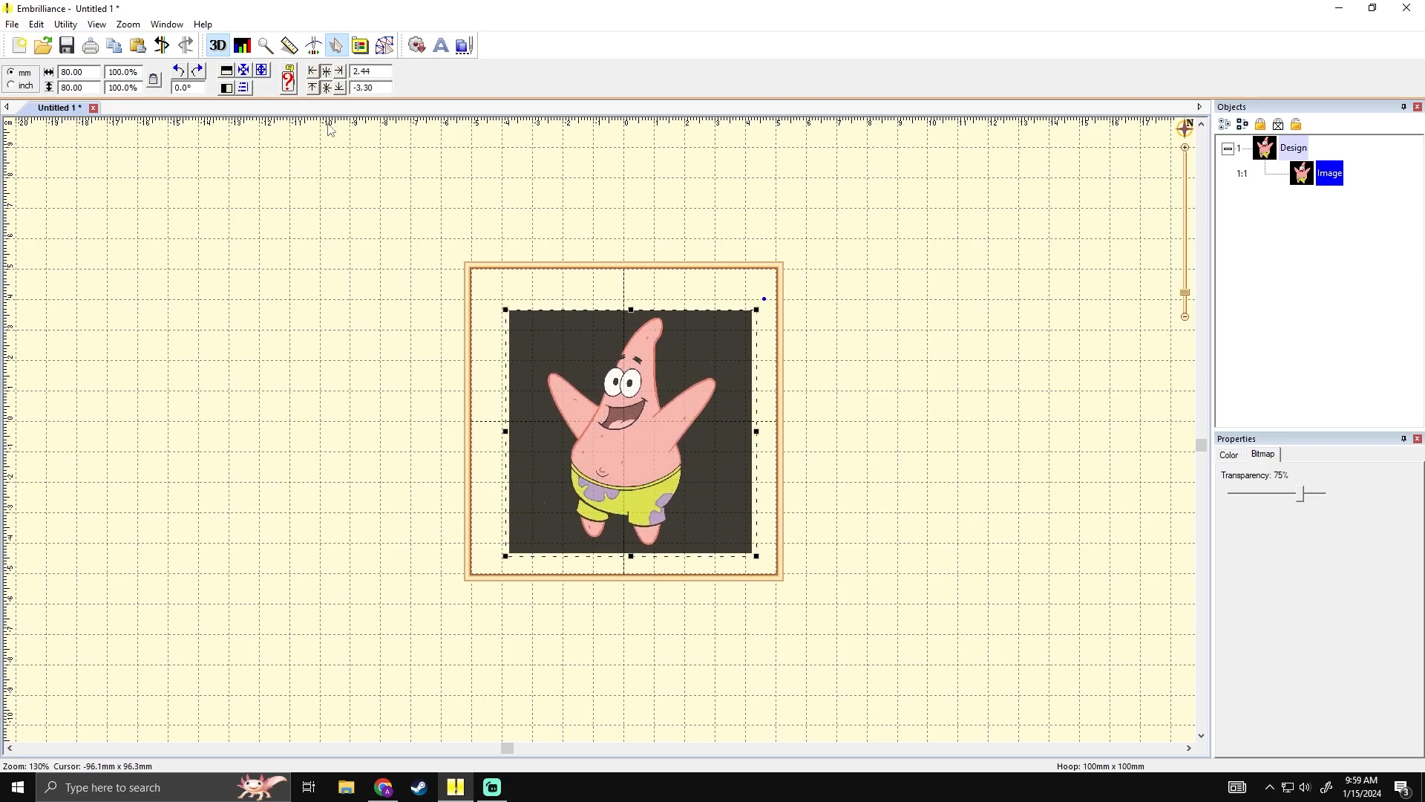
- Centre the image in the hoop and enlarge it to fit at 90 x 90 mm
left_click(244, 72)
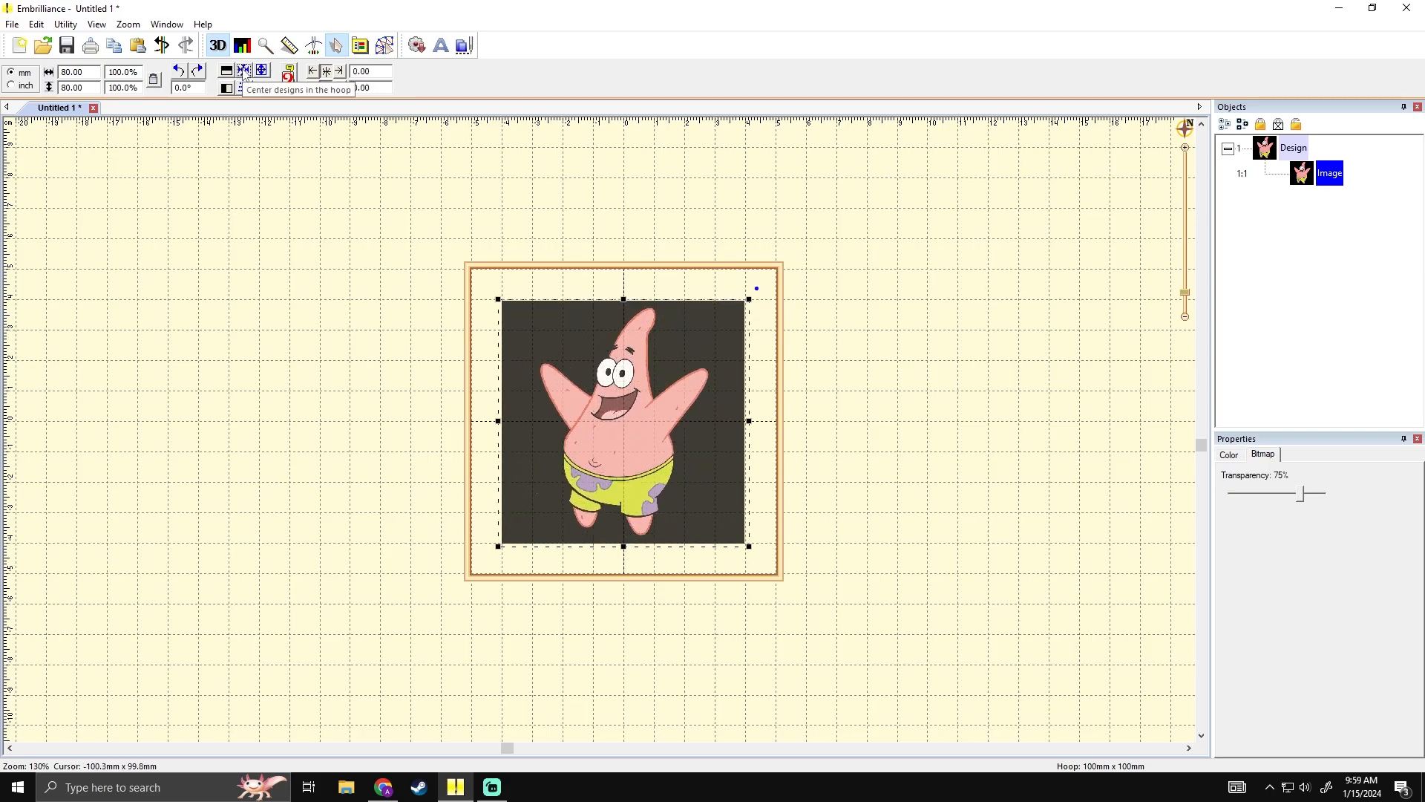
left_click(264, 72)
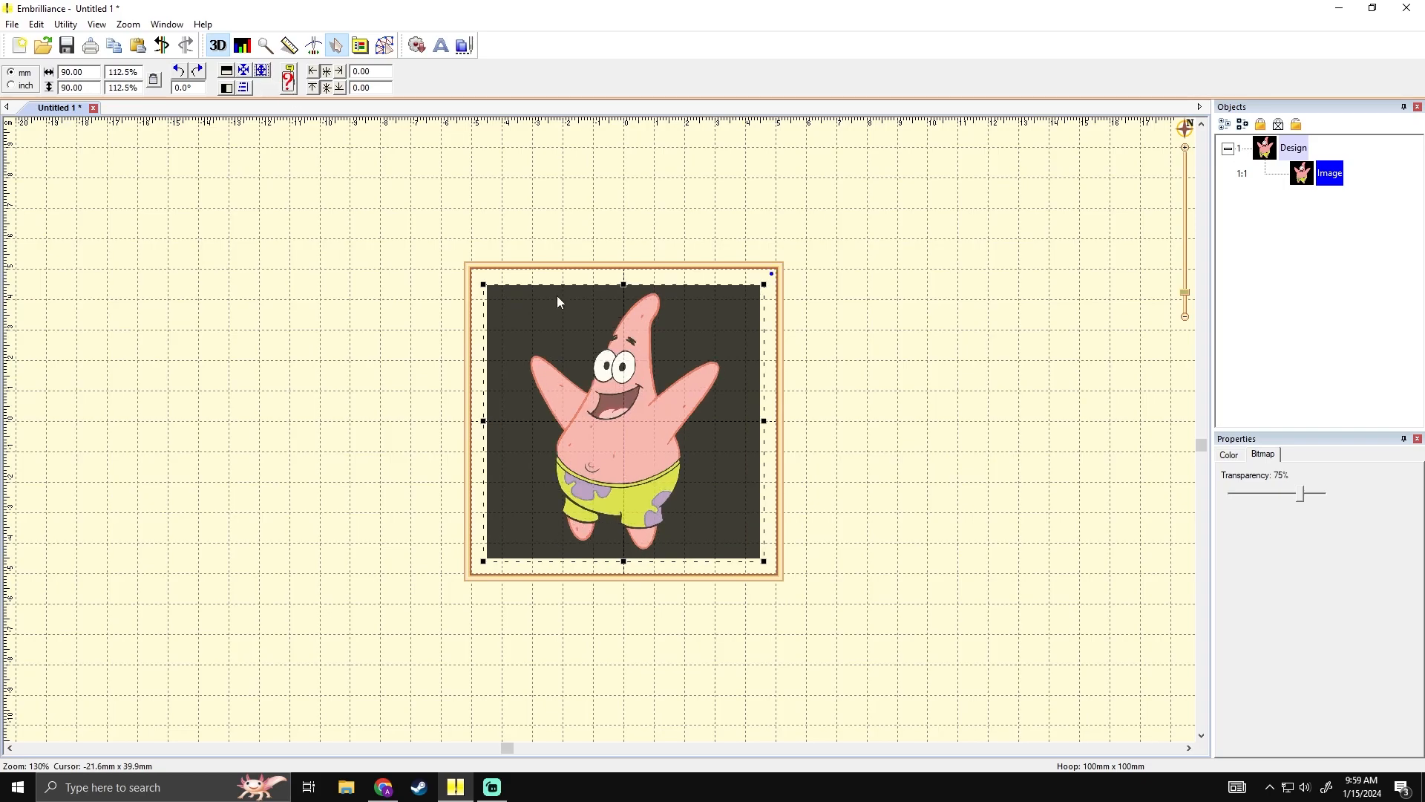
- Flip the image vertically, mirror it horizontally, and flip it vertically back upright
left_click(227, 74)
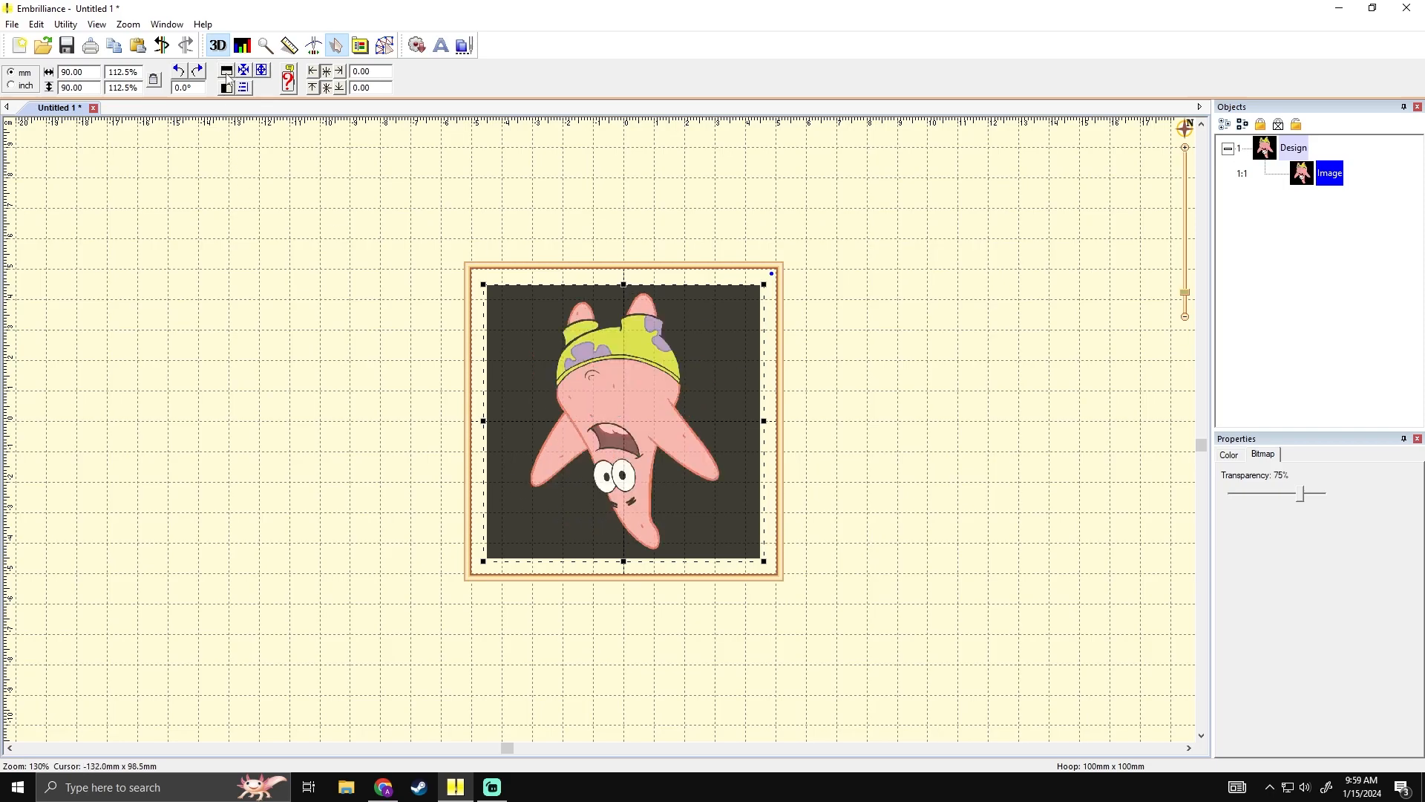
left_click(230, 89)
left_click(232, 76)
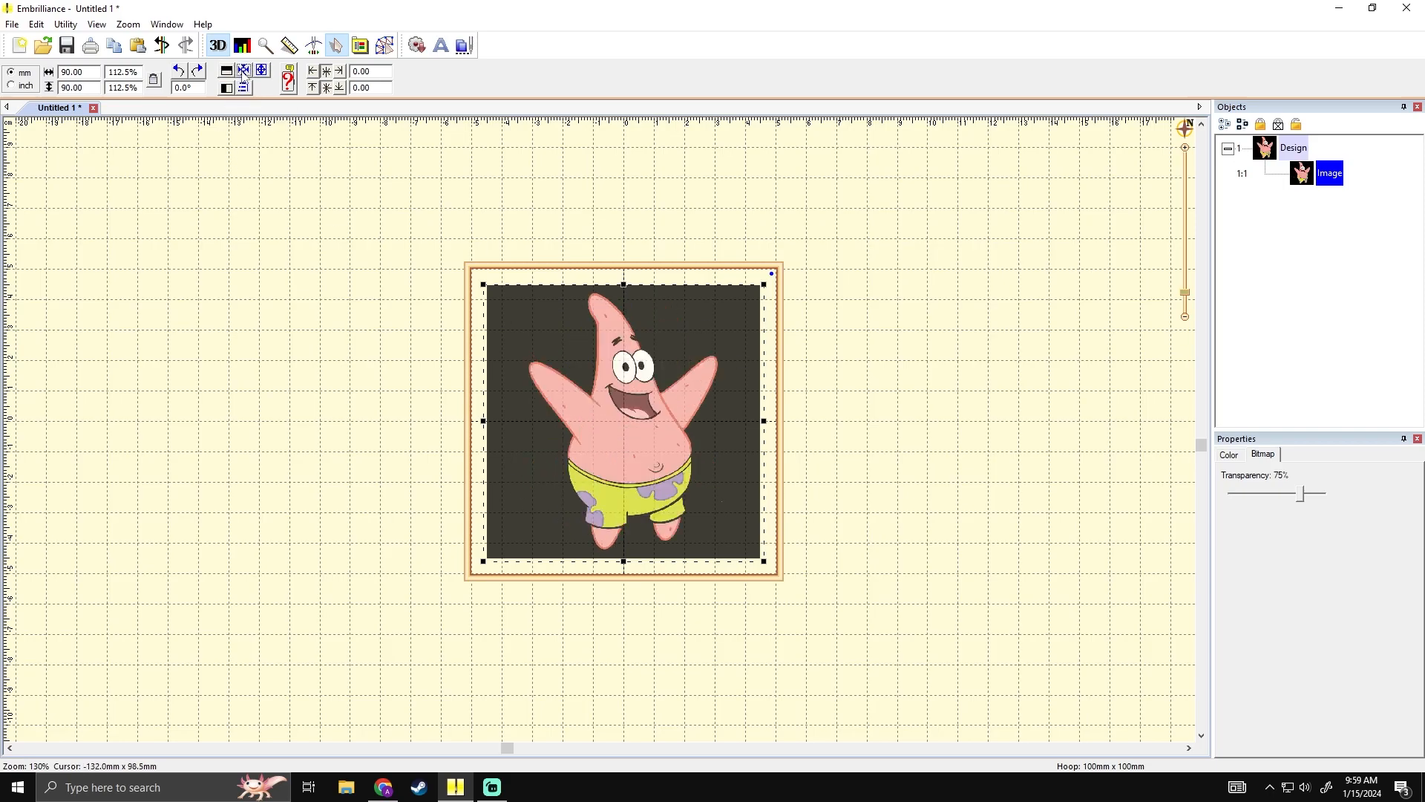
- Undo all the edits made to the Patrick image, including its paste into the page
left_click(322, 266)
key("ctrl+z")
key("ctrl+z")
key("ctrl+z")
key("ctrl+z")
key("ctrl+z")
key("ctrl+z")
key("ctrl+z")
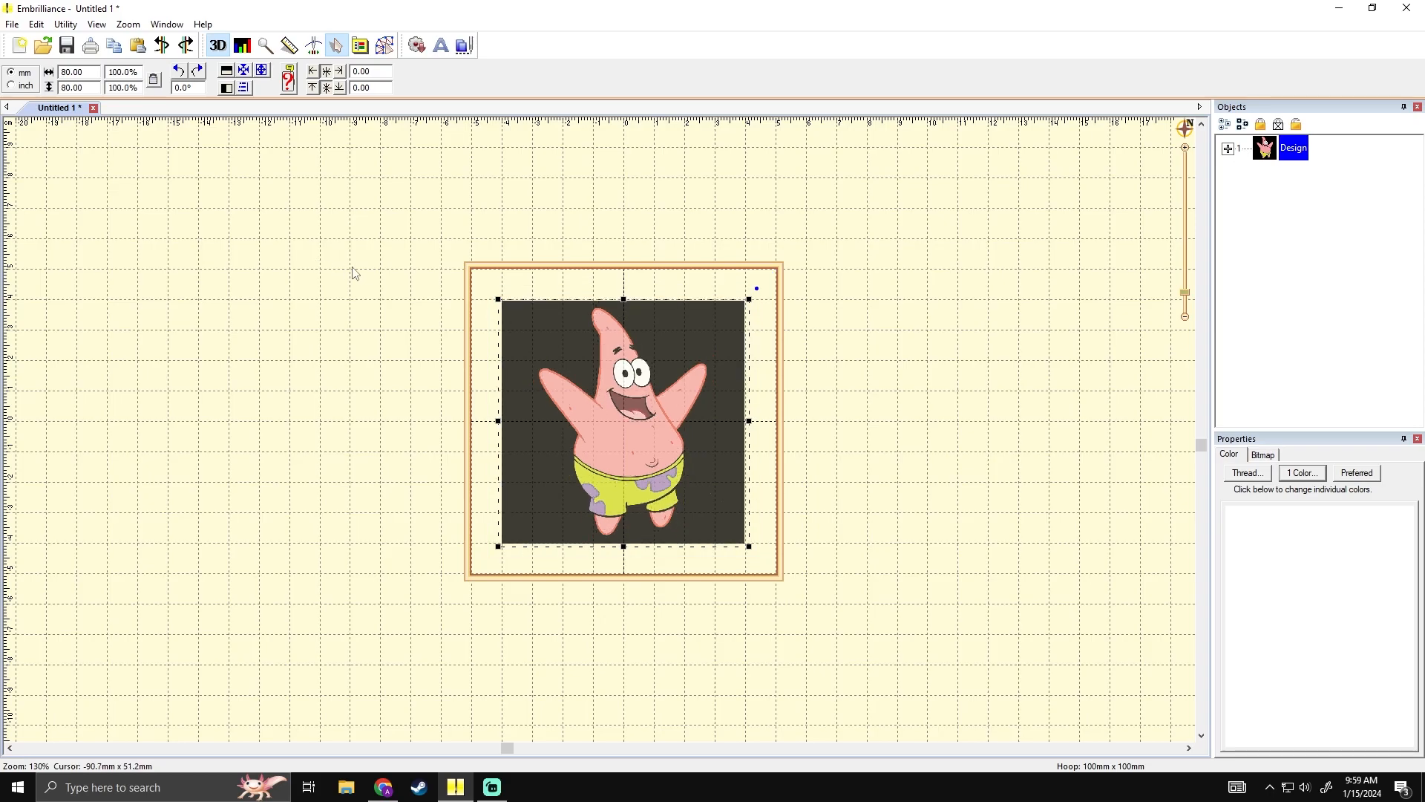
key("ctrl+z")
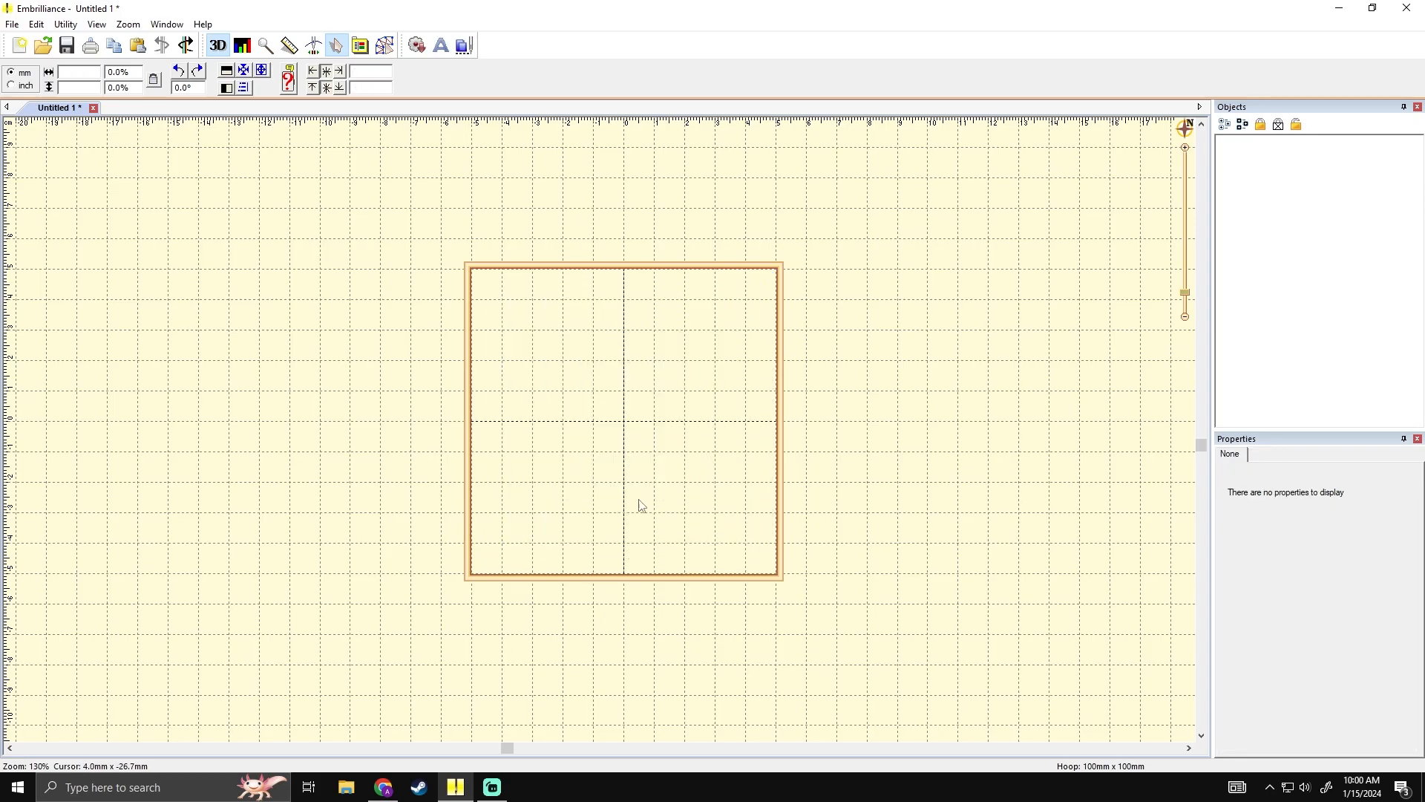
- Redo the undone edits to restore the Patrick image in the hoop
key("ctrl+y")
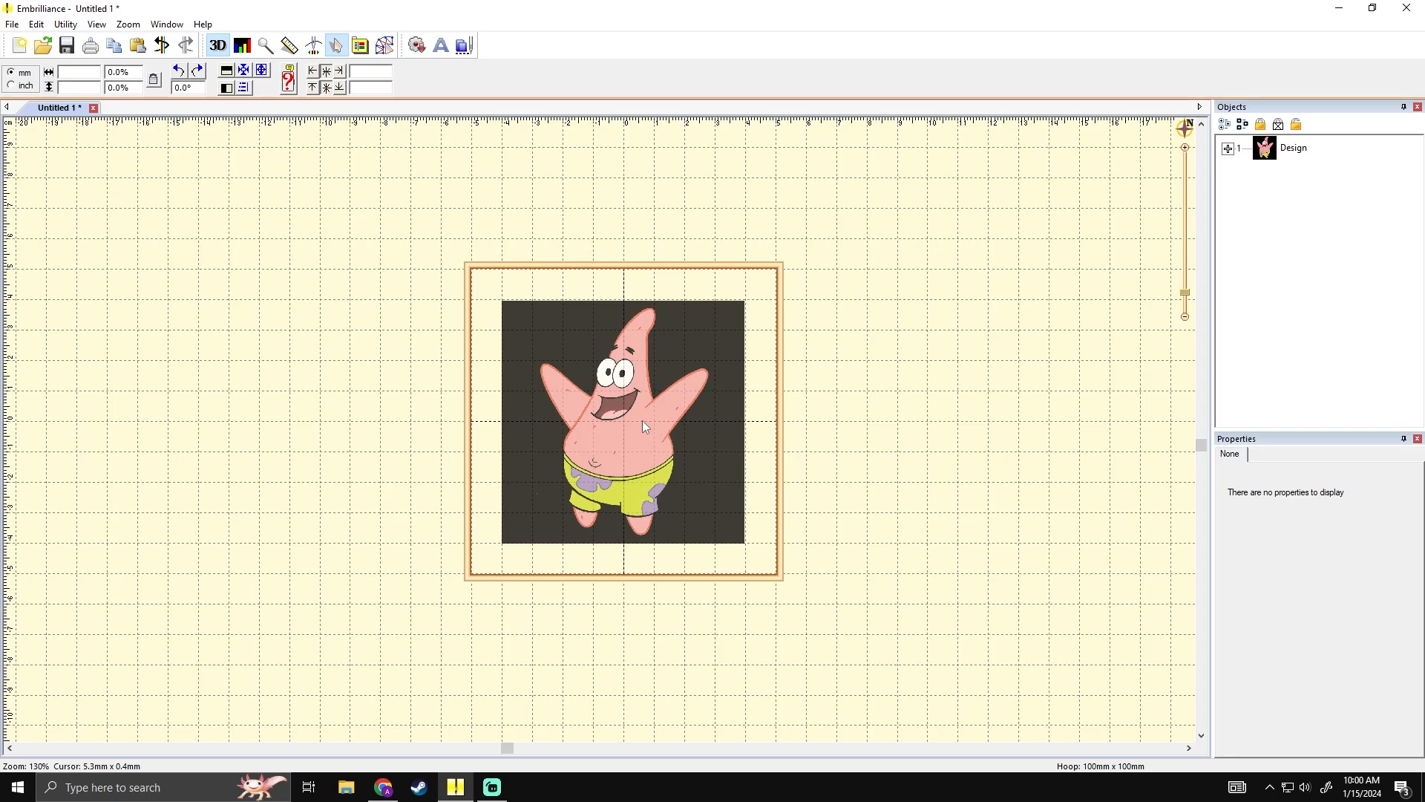
- Move the Patrick image beyond the hoop's right edge and undo the move
left_click(689, 410)
left_click_drag(648, 412, 951, 422)
left_click(970, 510)
key("ctrl+z")
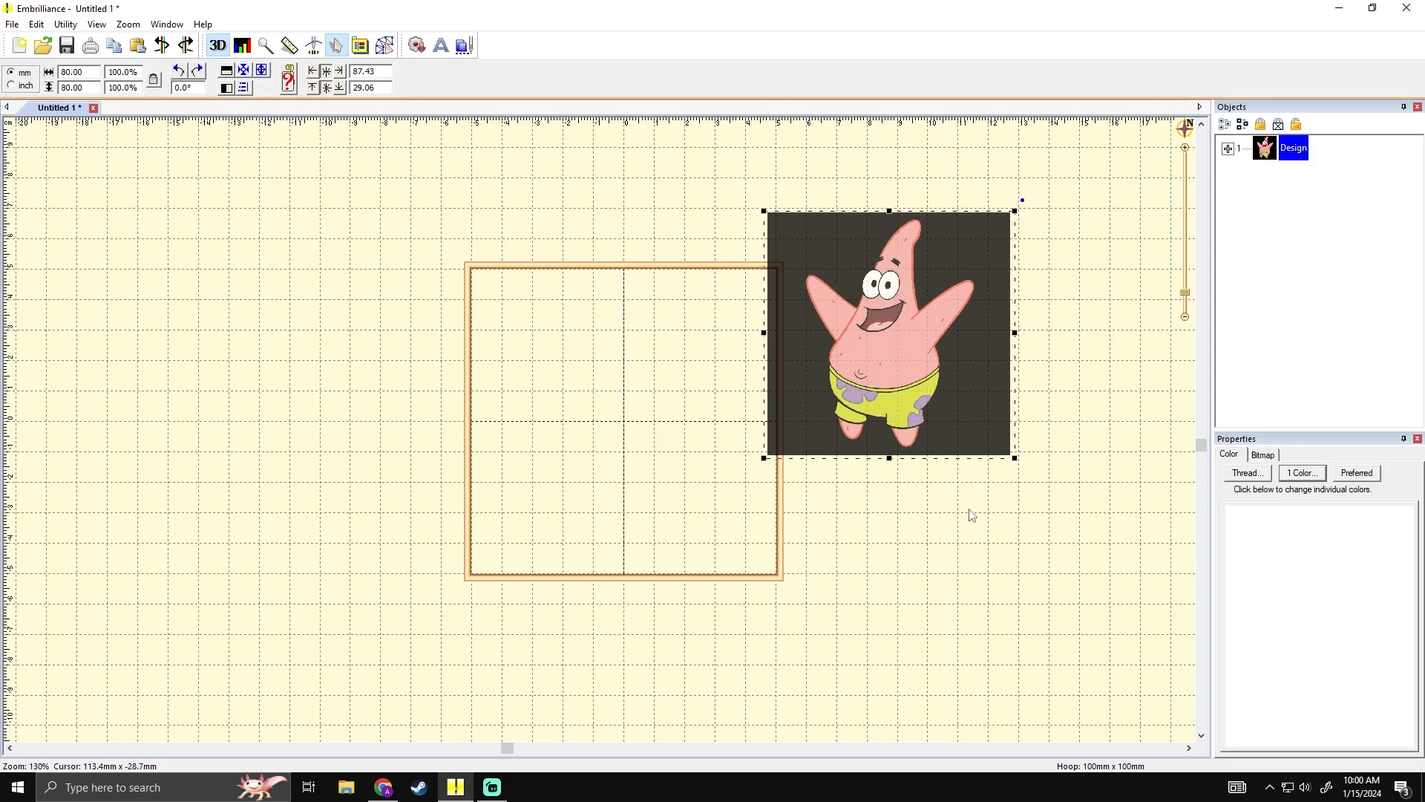
key("ctrl+z")
left_click(970, 510)
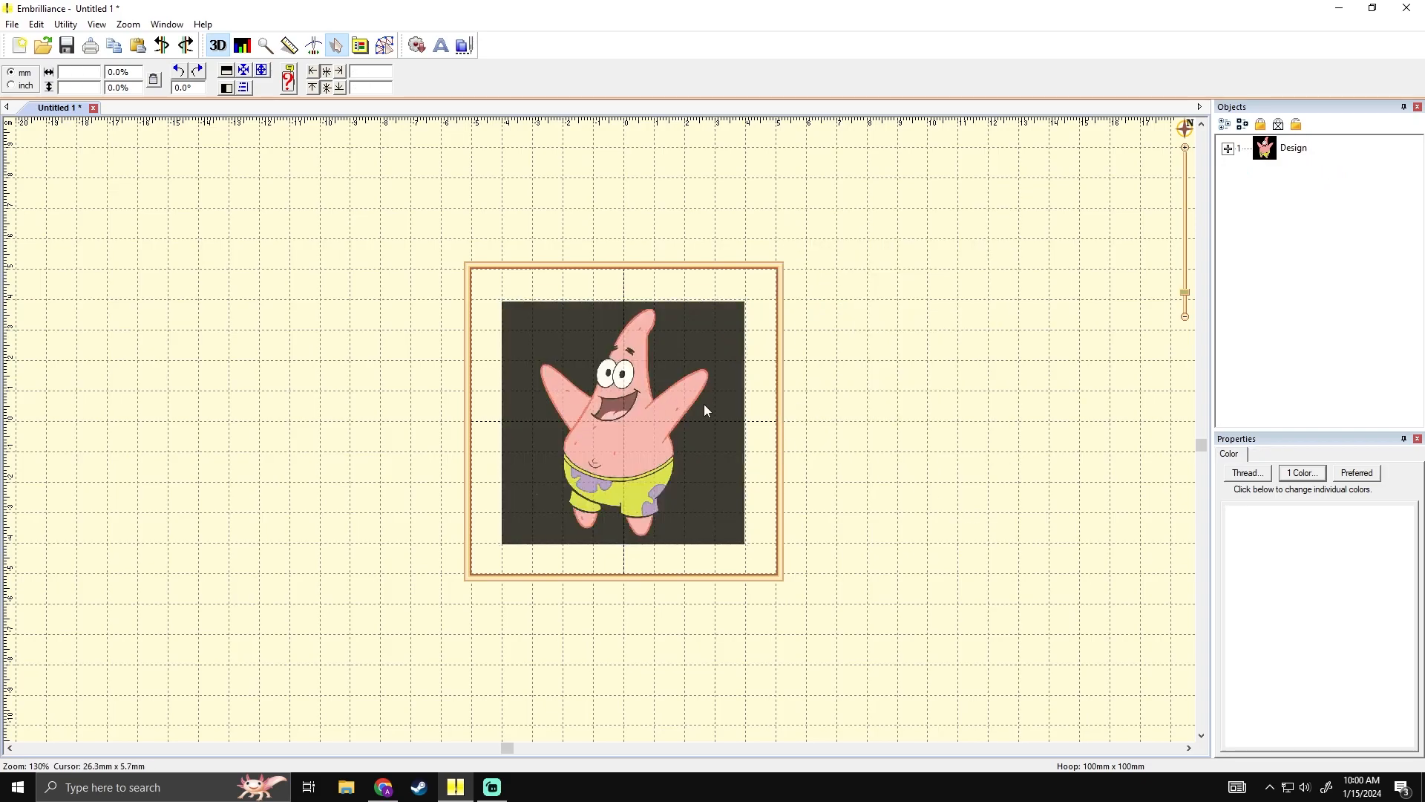
- Shift the Patrick image slightly off-centre, undo the shift, and deselect the image
left_click_drag(619, 369, 685, 387)
key("ctrl+z")
left_click(783, 386)
scroll(709, 383, "up", 1)
scroll(683, 383, "down", 1)
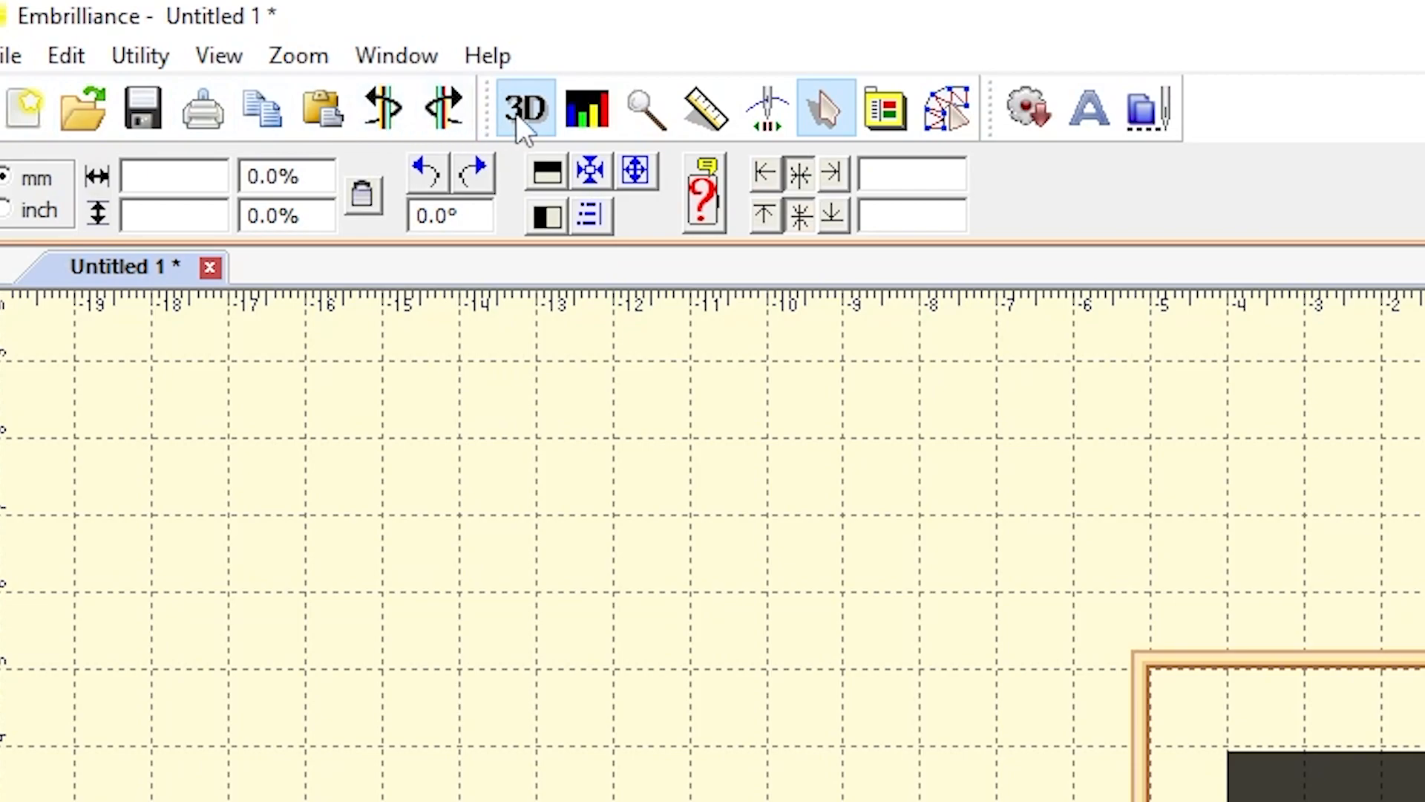
- Switch to the stitch simulator and to create mode, returning to selection mode after each
left_click(769, 113)
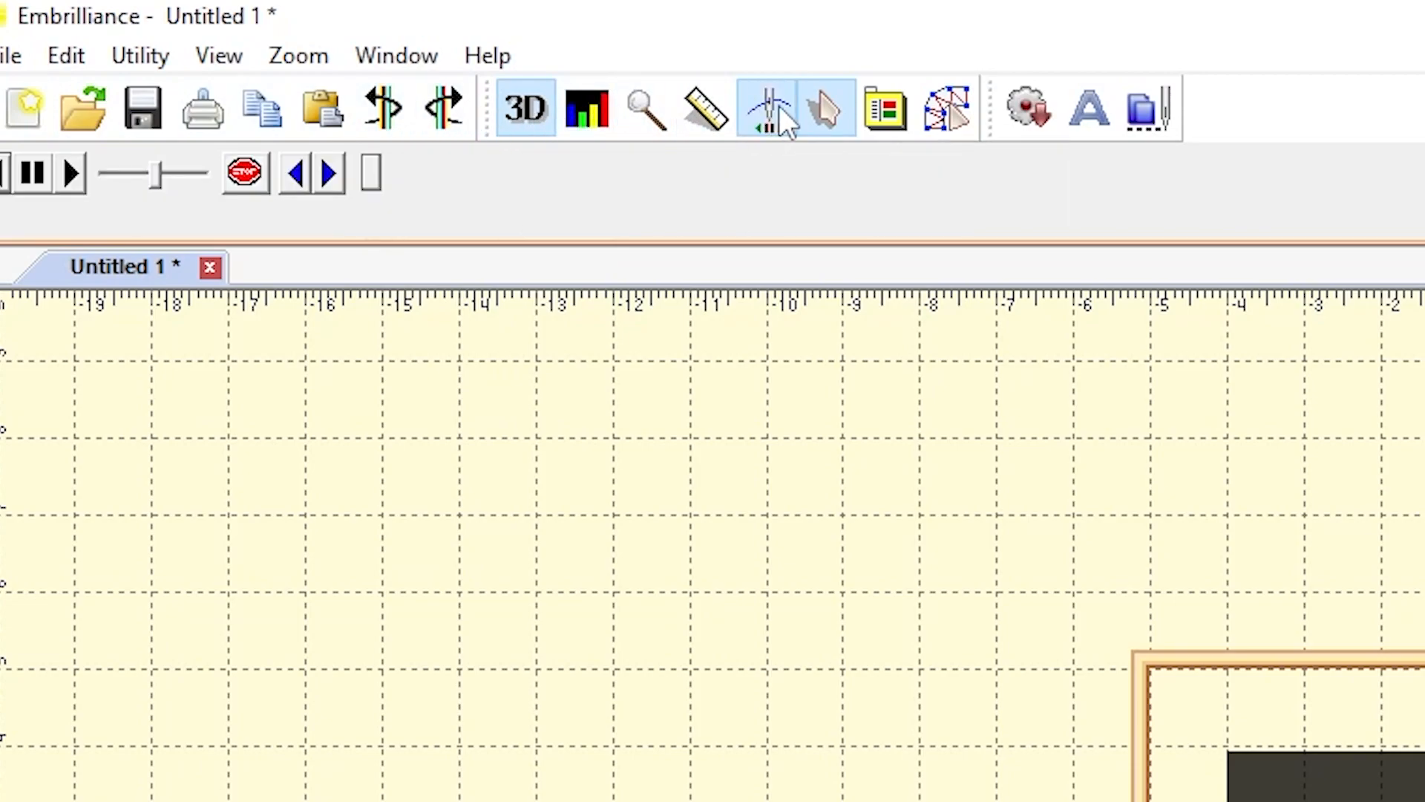
left_click(826, 108)
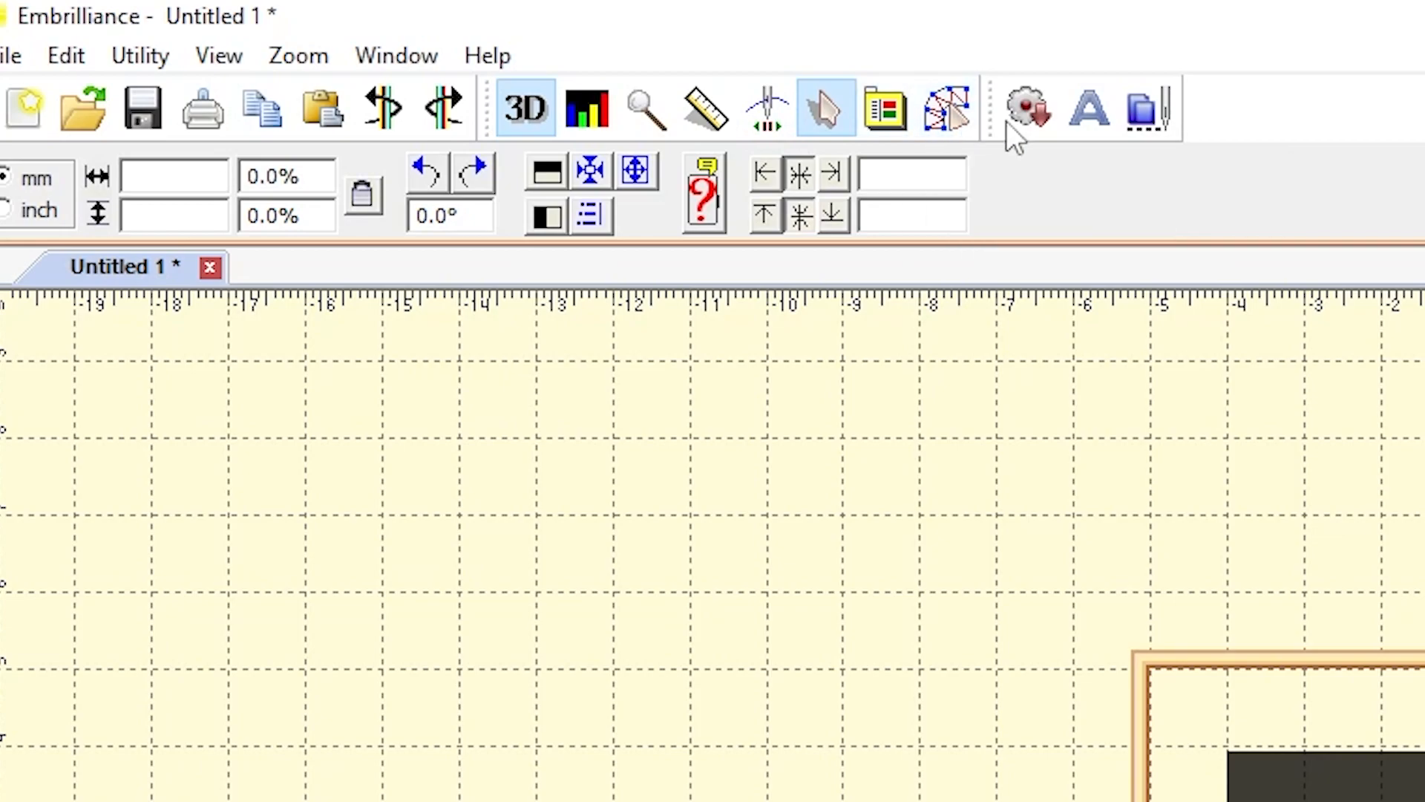
left_click(964, 118)
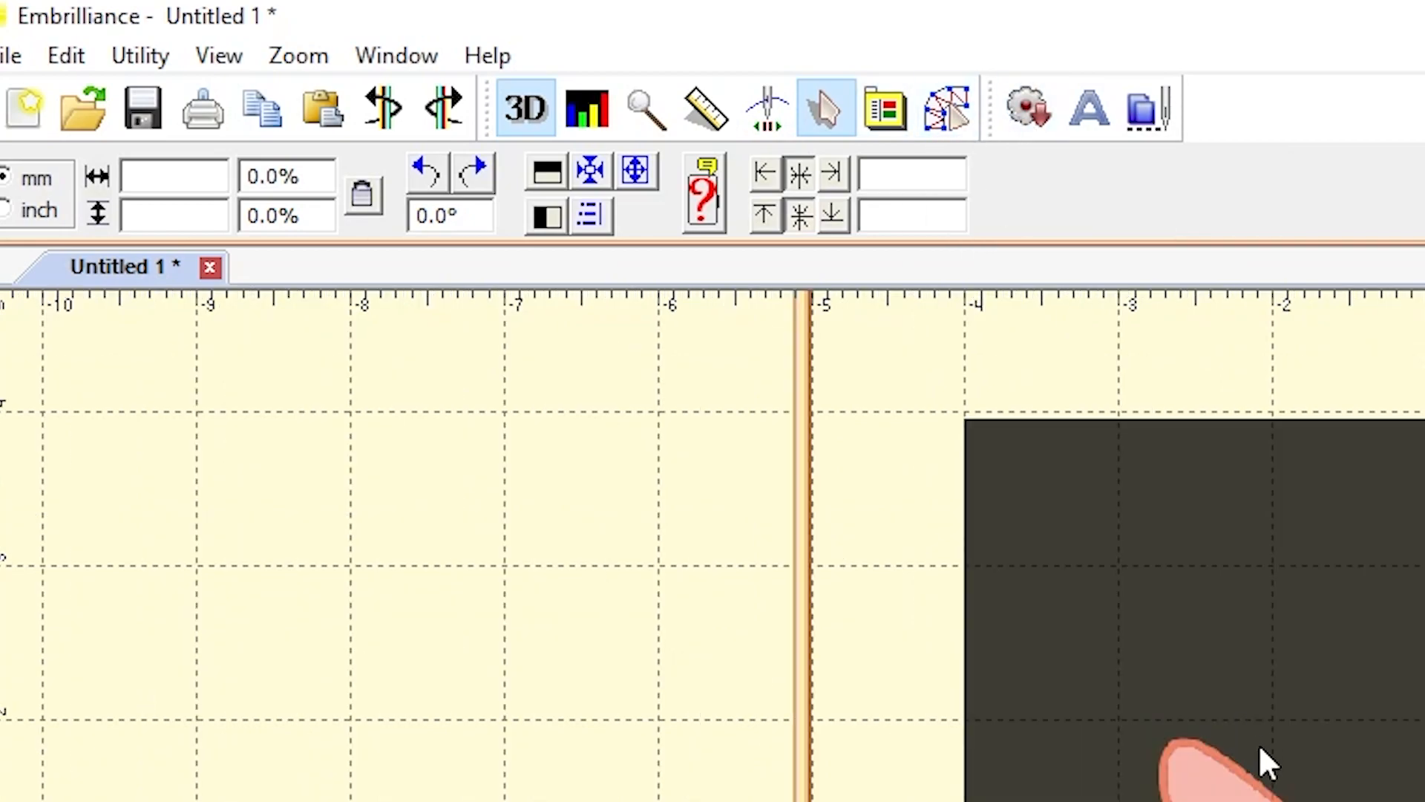
scroll(1260, 748, "down", 1)
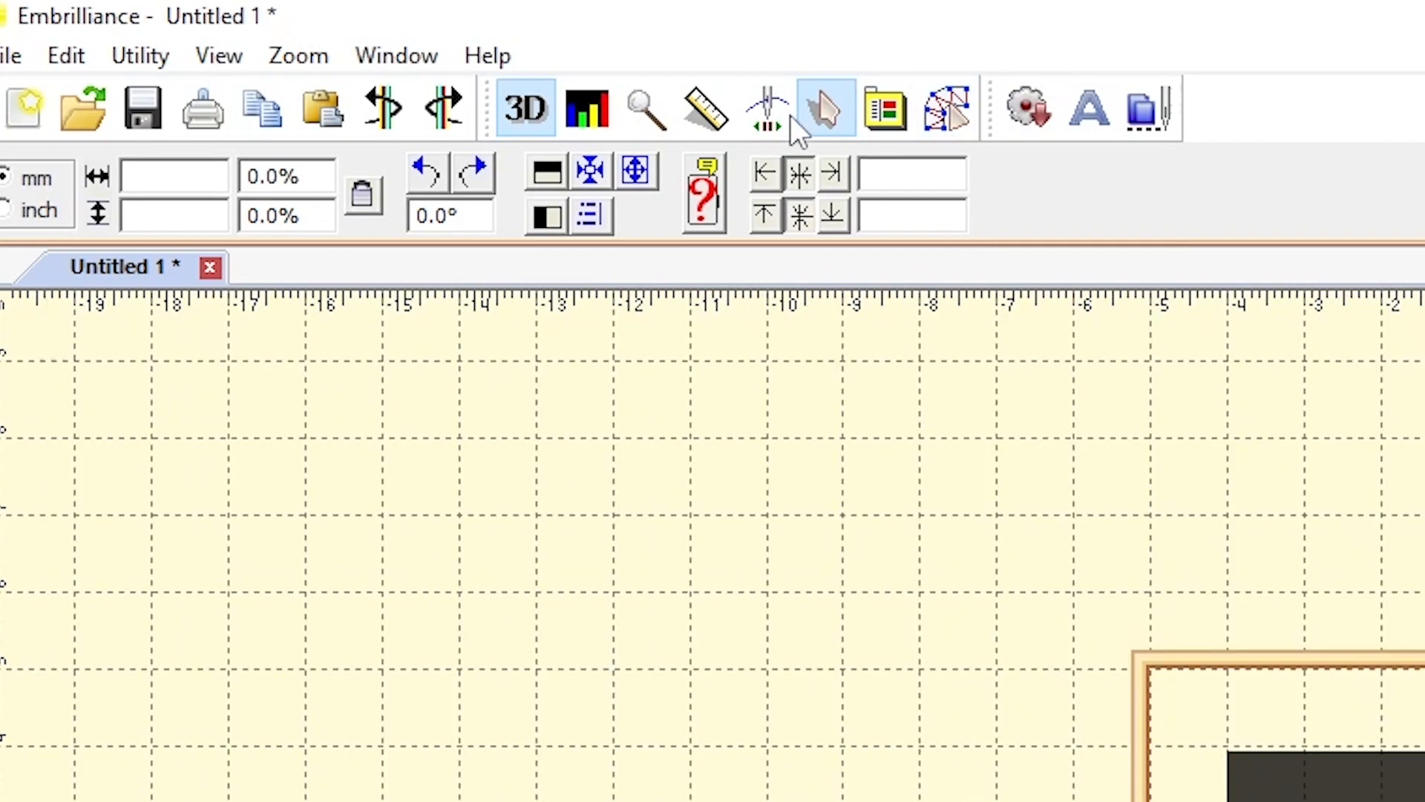
left_click(947, 138)
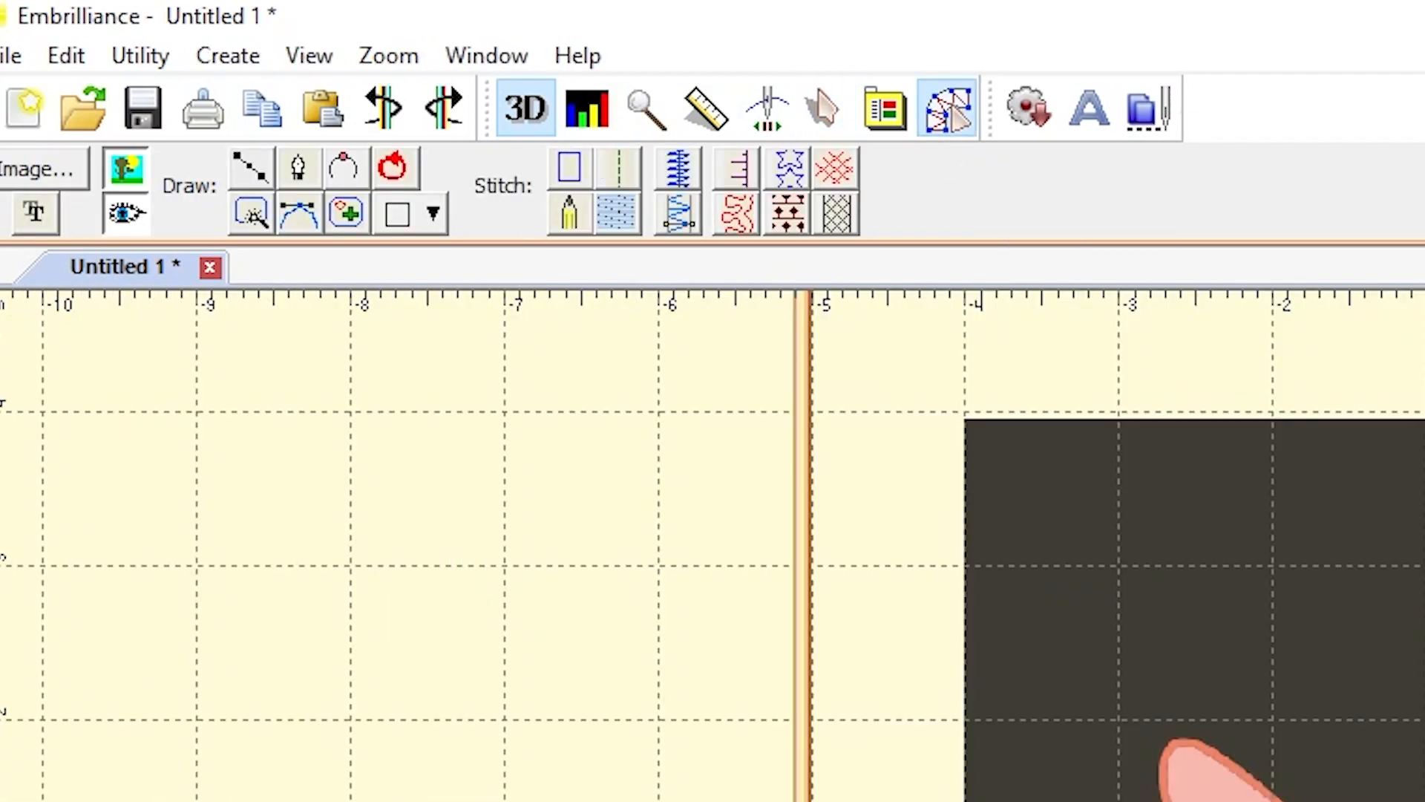
left_click(833, 106)
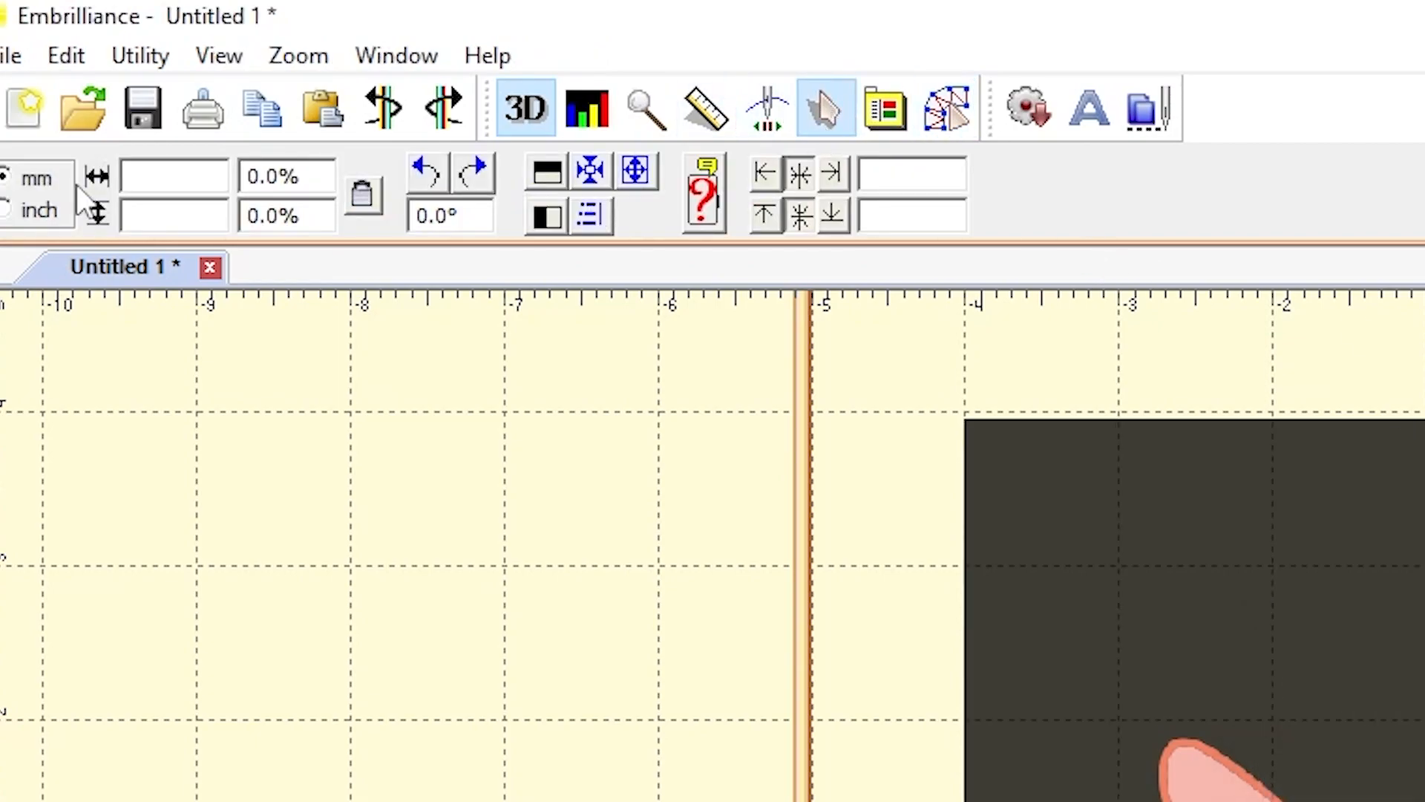
- Toggle the measurement units between inches and millimetres, finishing on millimetres
left_click(6, 210)
left_click(5, 178)
left_click(6, 210)
left_click(5, 178)
left_click(7, 211)
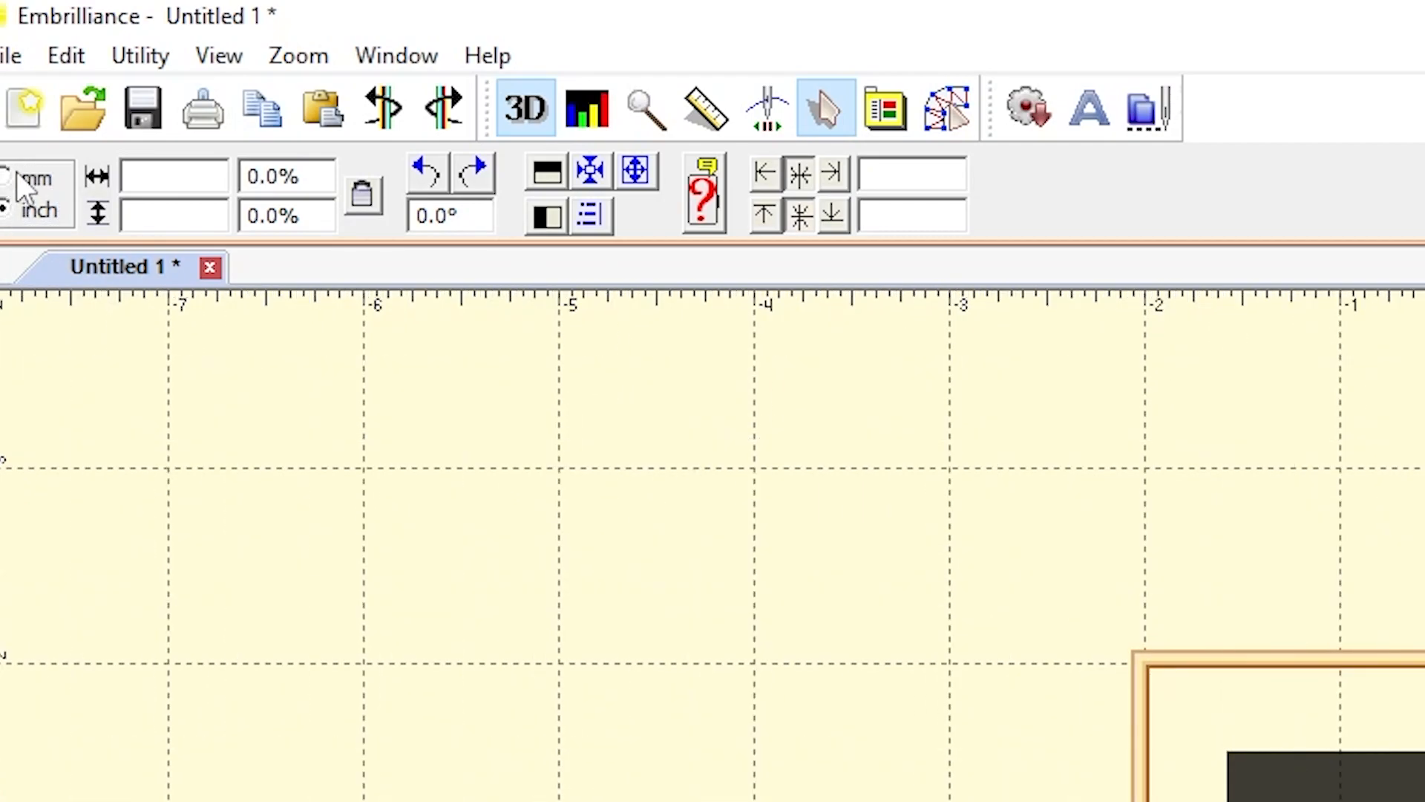
left_click(22, 178)
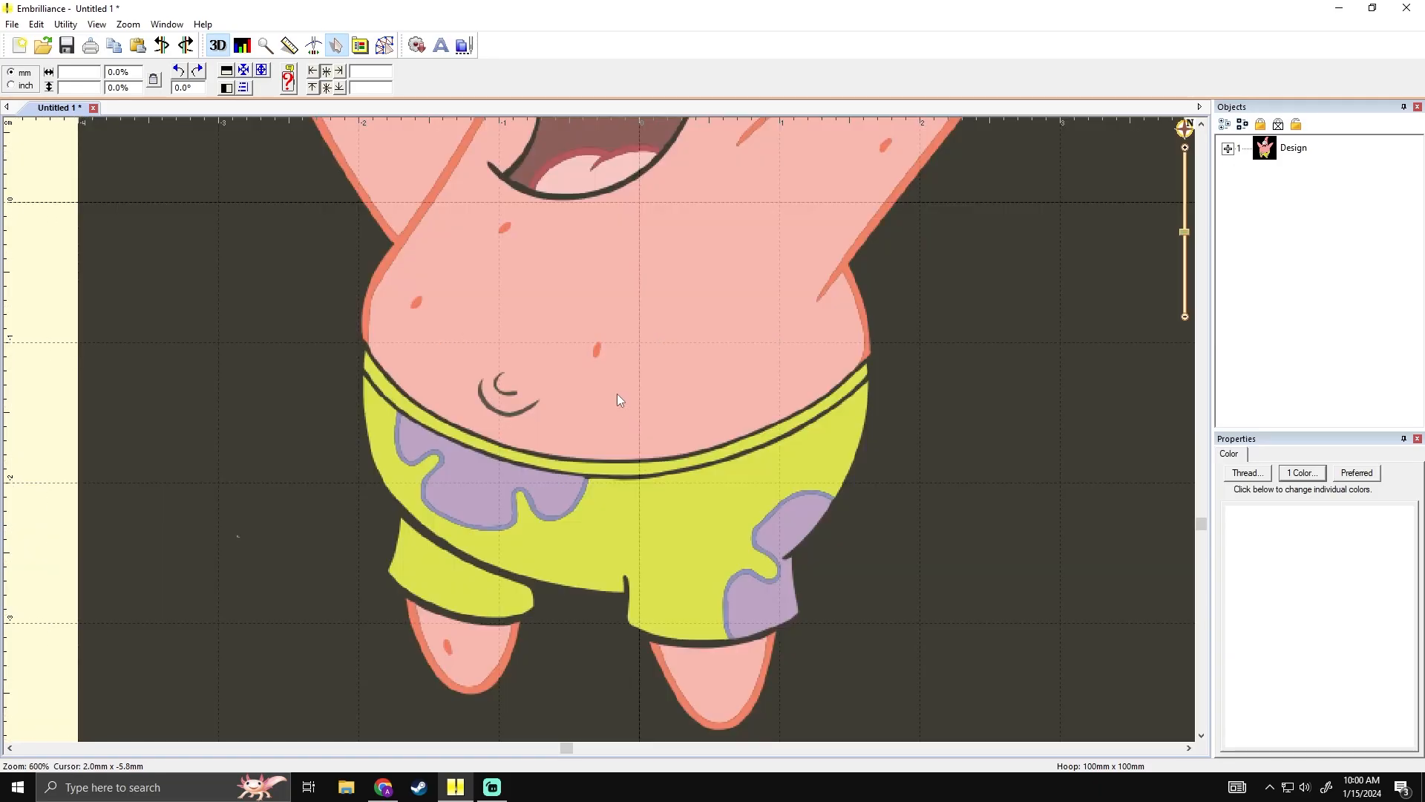
- Examine the Patrick image from head to feet, both close up and with the whole hoop in view
scroll(617, 394, "down", 1)
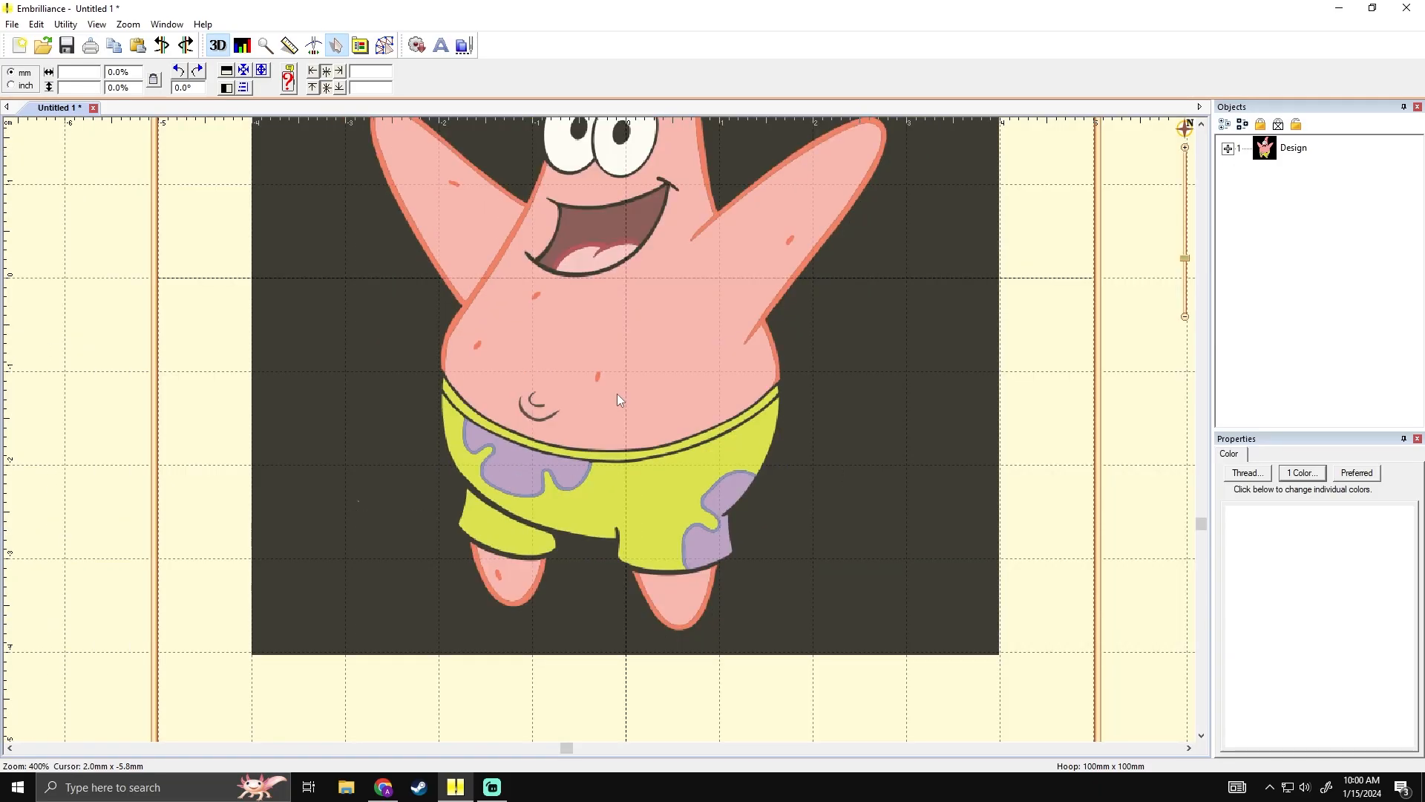
scroll(617, 393, "down", 3)
scroll(617, 394, "up", 3)
scroll(618, 395, "up", 1)
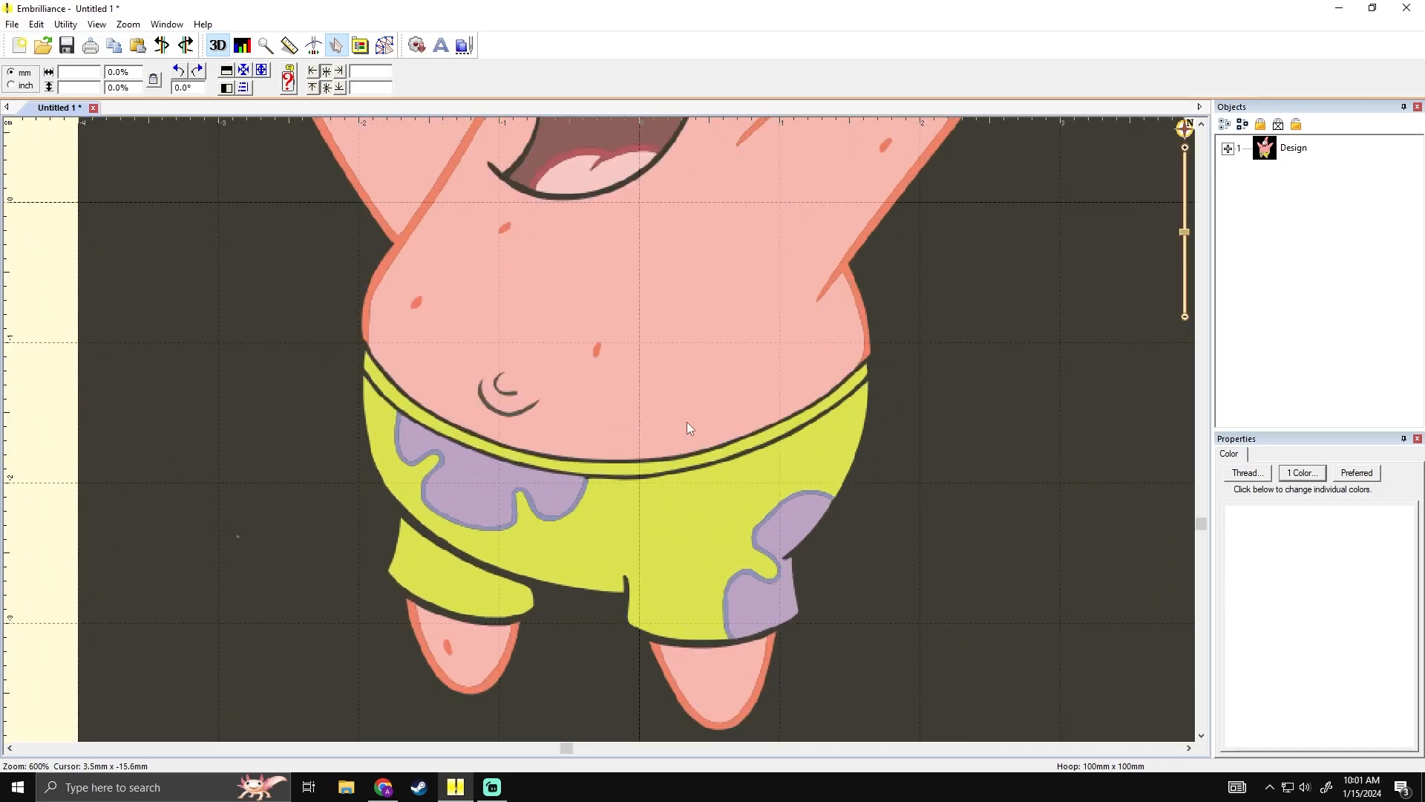
scroll(686, 421, "down", 2)
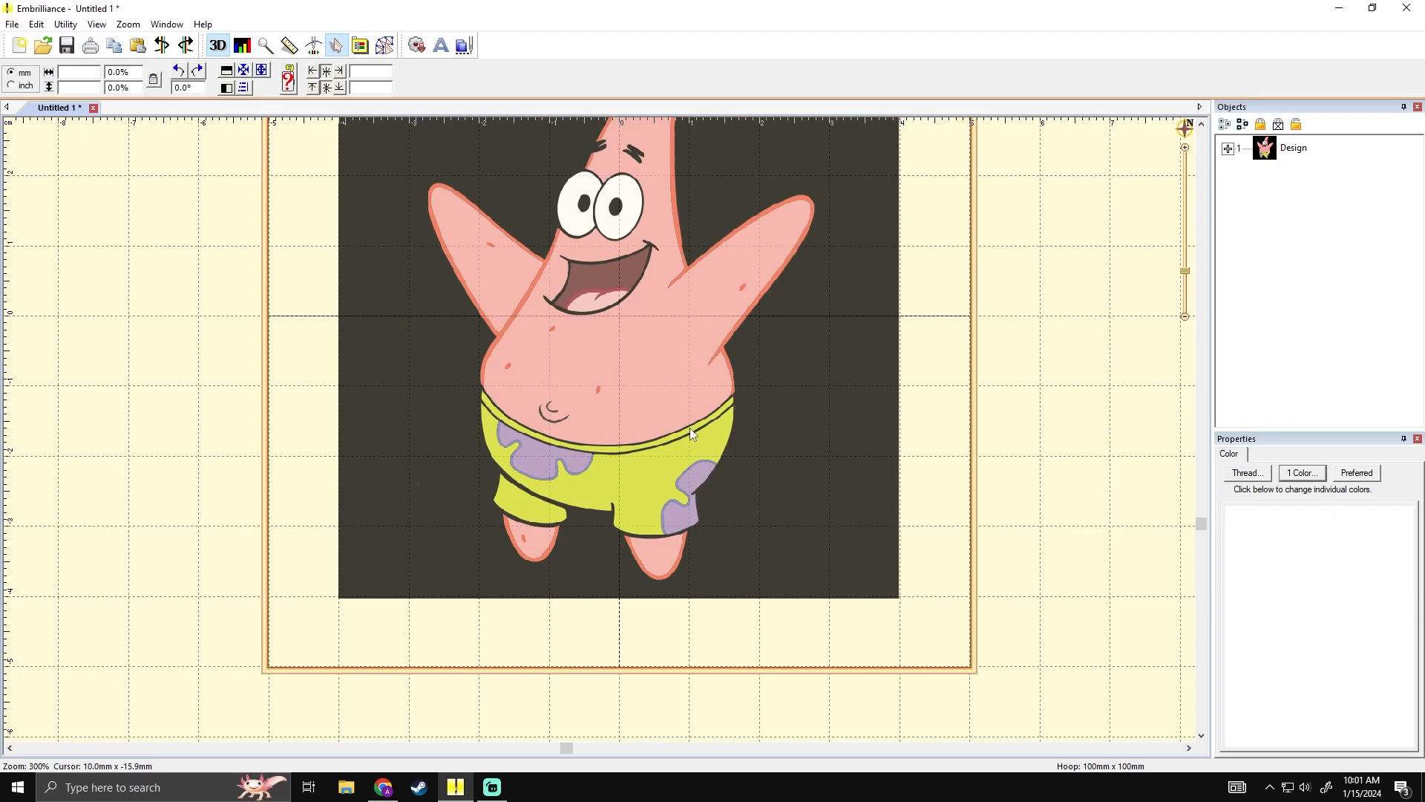
scroll(679, 399, "up", 2)
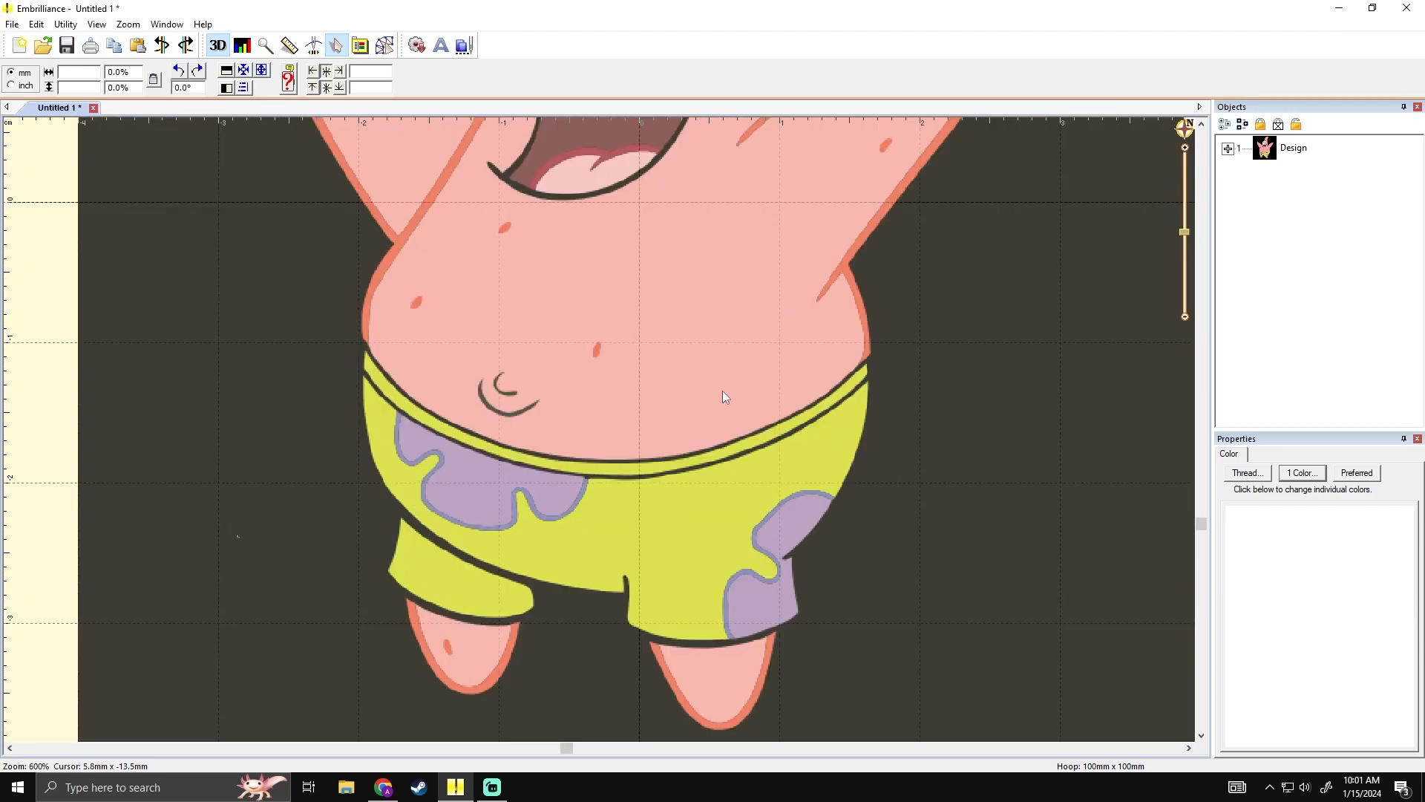
left_click_drag(857, 378, 805, 582)
scroll(557, 340, "up", 2)
left_click_drag(445, 300, 745, 552)
scroll(661, 421, "down", 2)
scroll(661, 421, "up", 1)
scroll(661, 421, "down", 5)
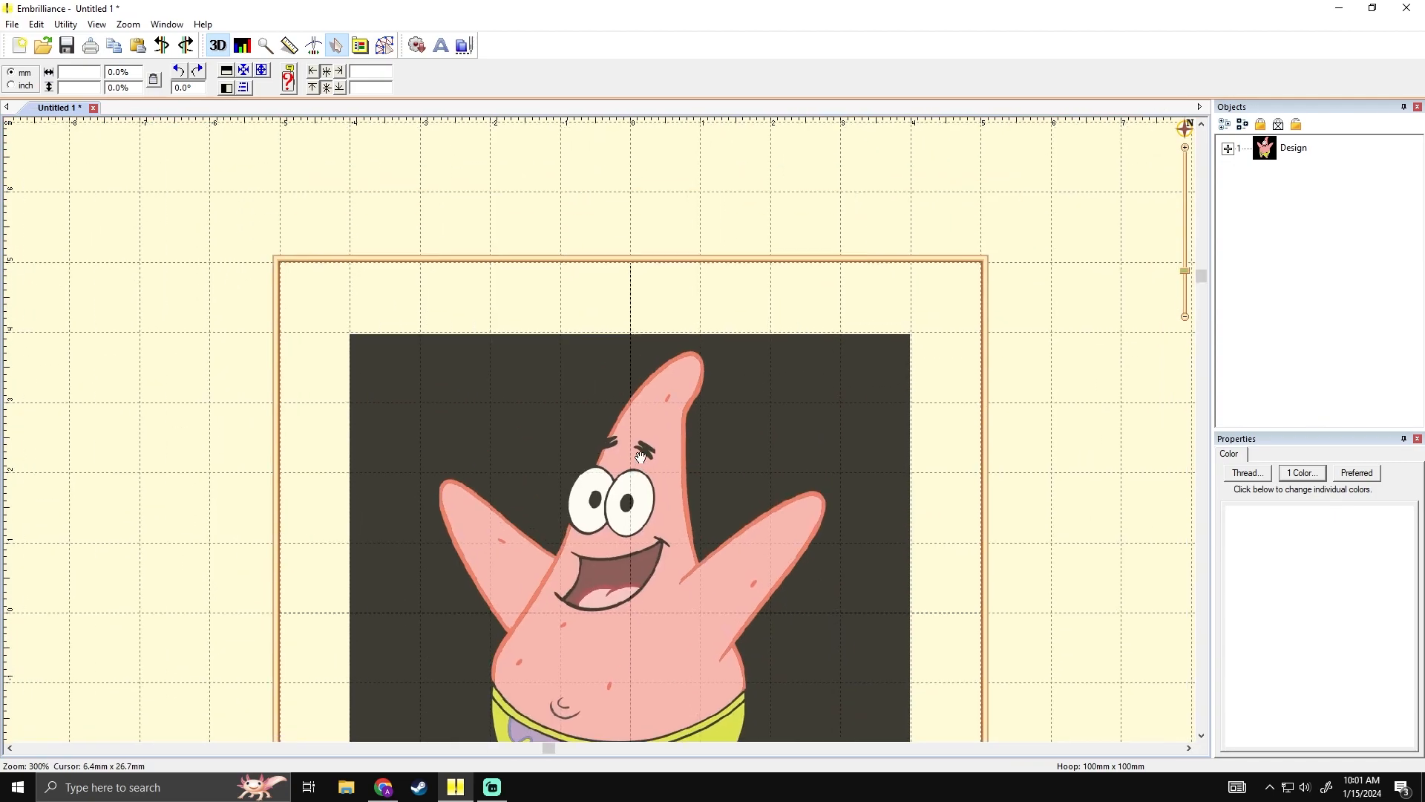
scroll(639, 415, "up", 3)
scroll(656, 398, "up", 1)
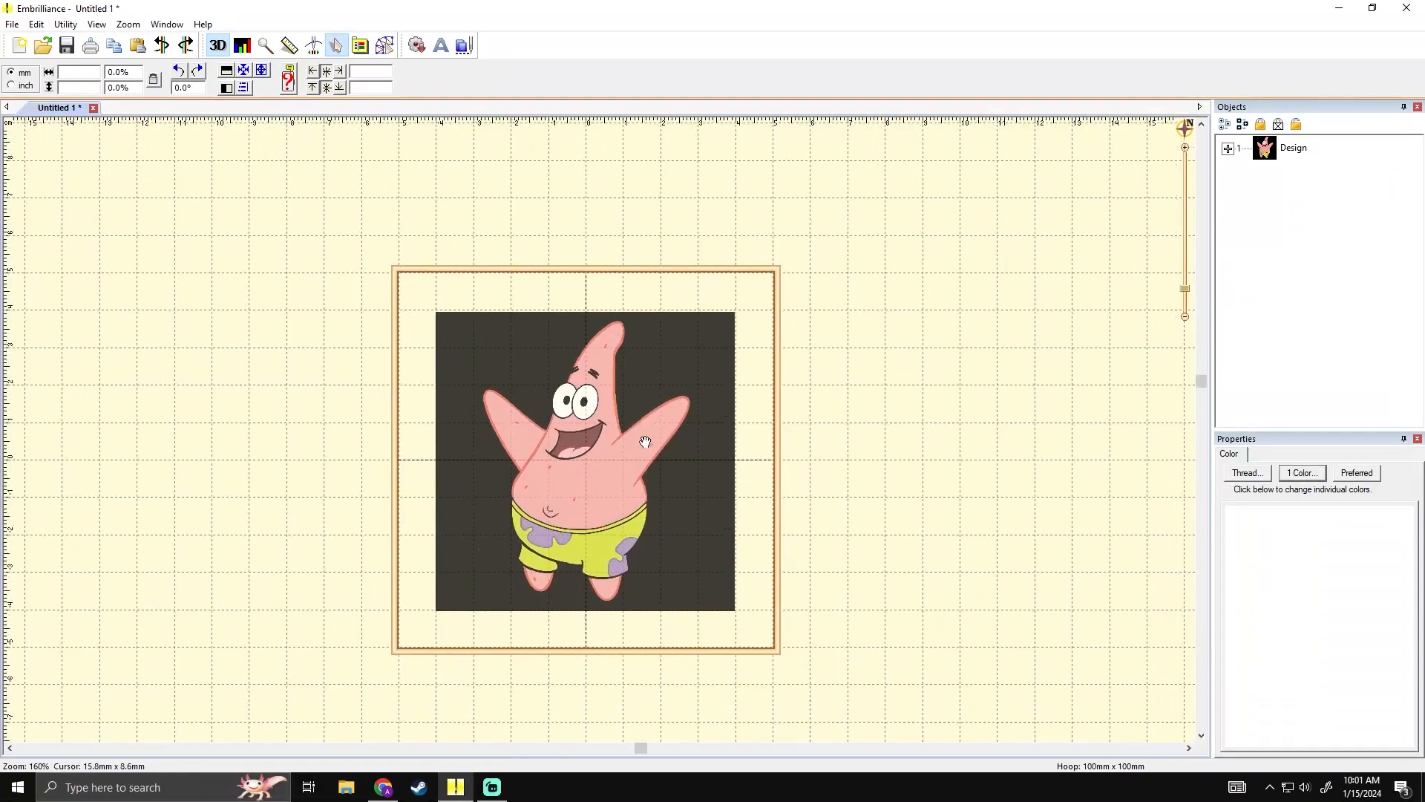
scroll(545, 404, "up", 2)
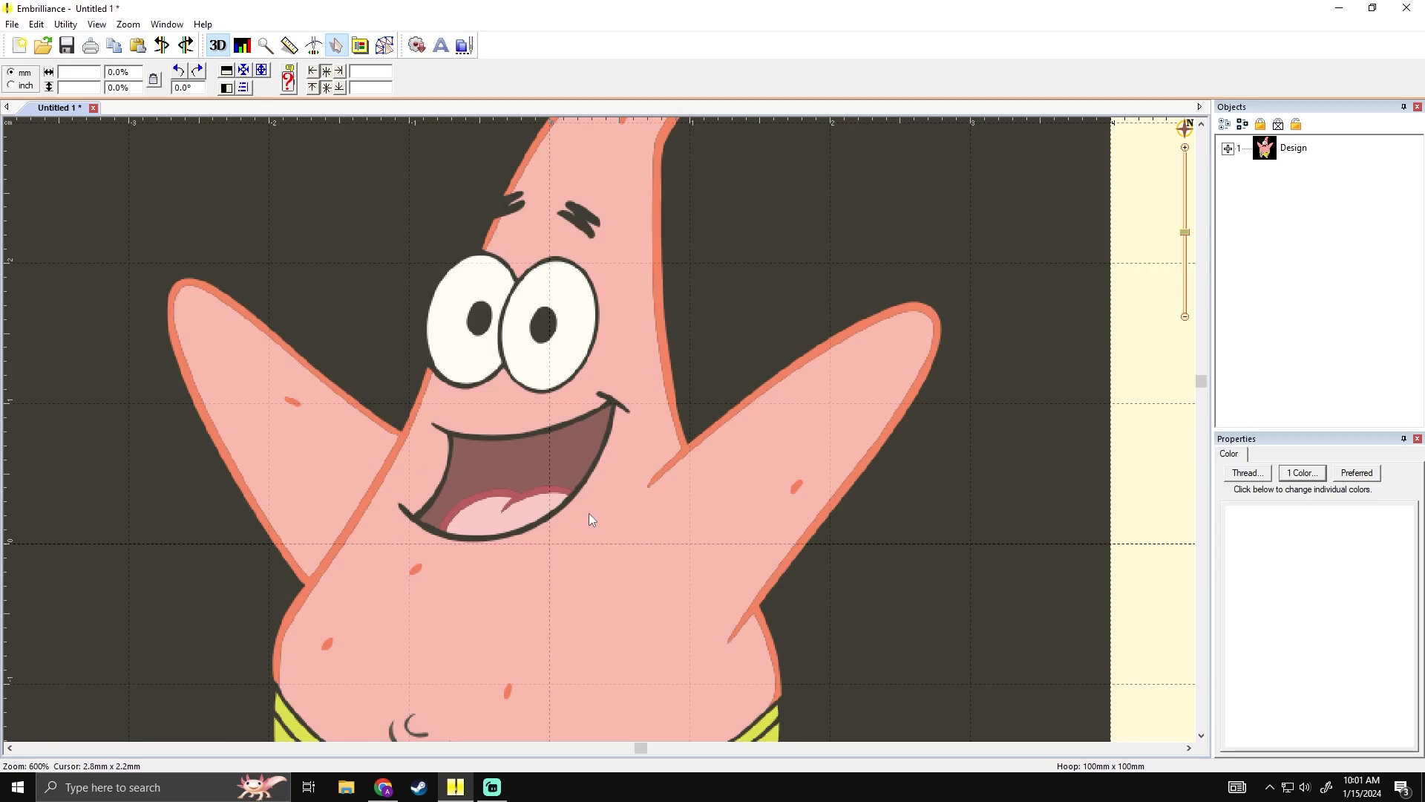
left_click_drag(659, 562, 662, 470)
left_click_drag(697, 599, 715, 449)
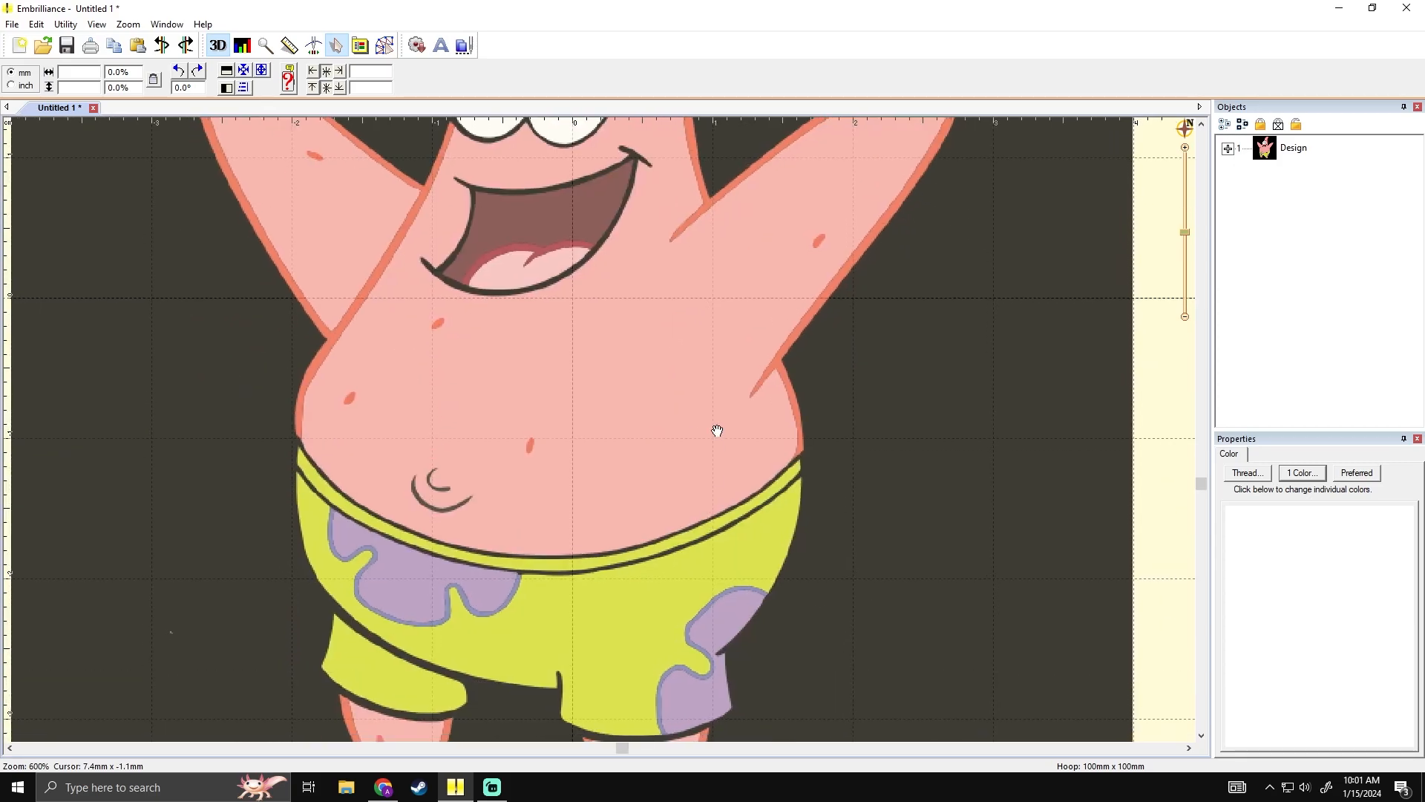
left_click_drag(703, 561, 723, 420)
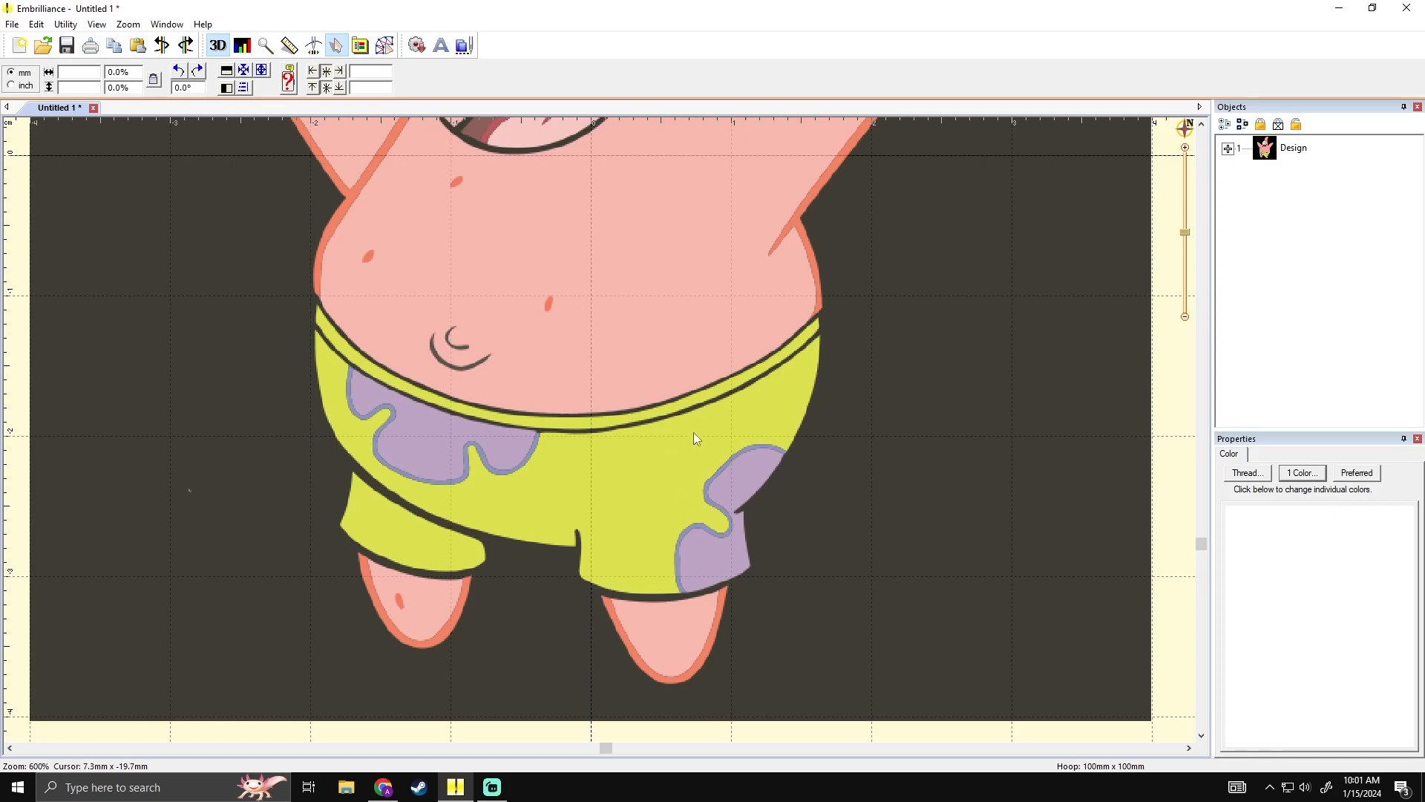
- Switch to create mode, and hide and show the background image twice, leaving it shown
left_click(384, 45)
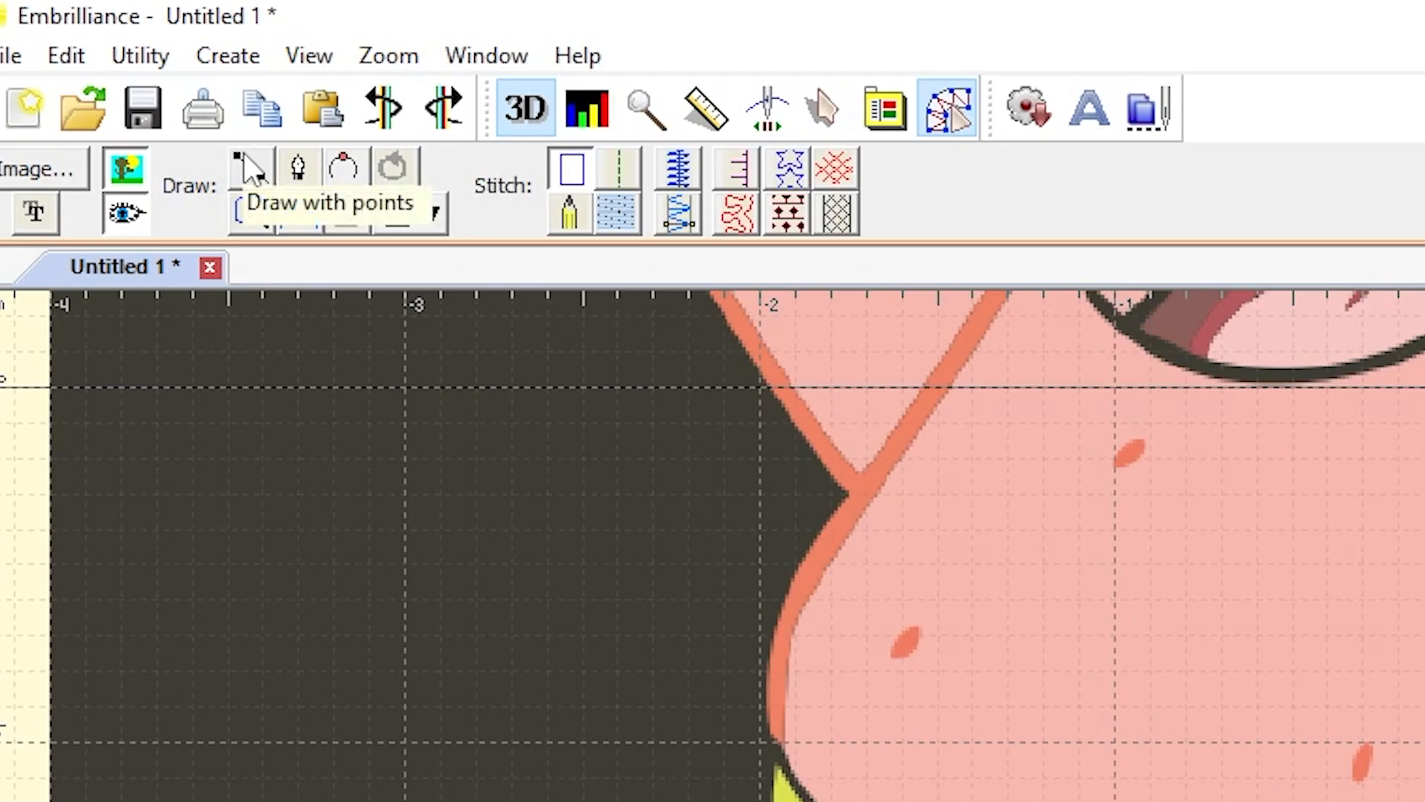
scroll(136, 171, "down", 1)
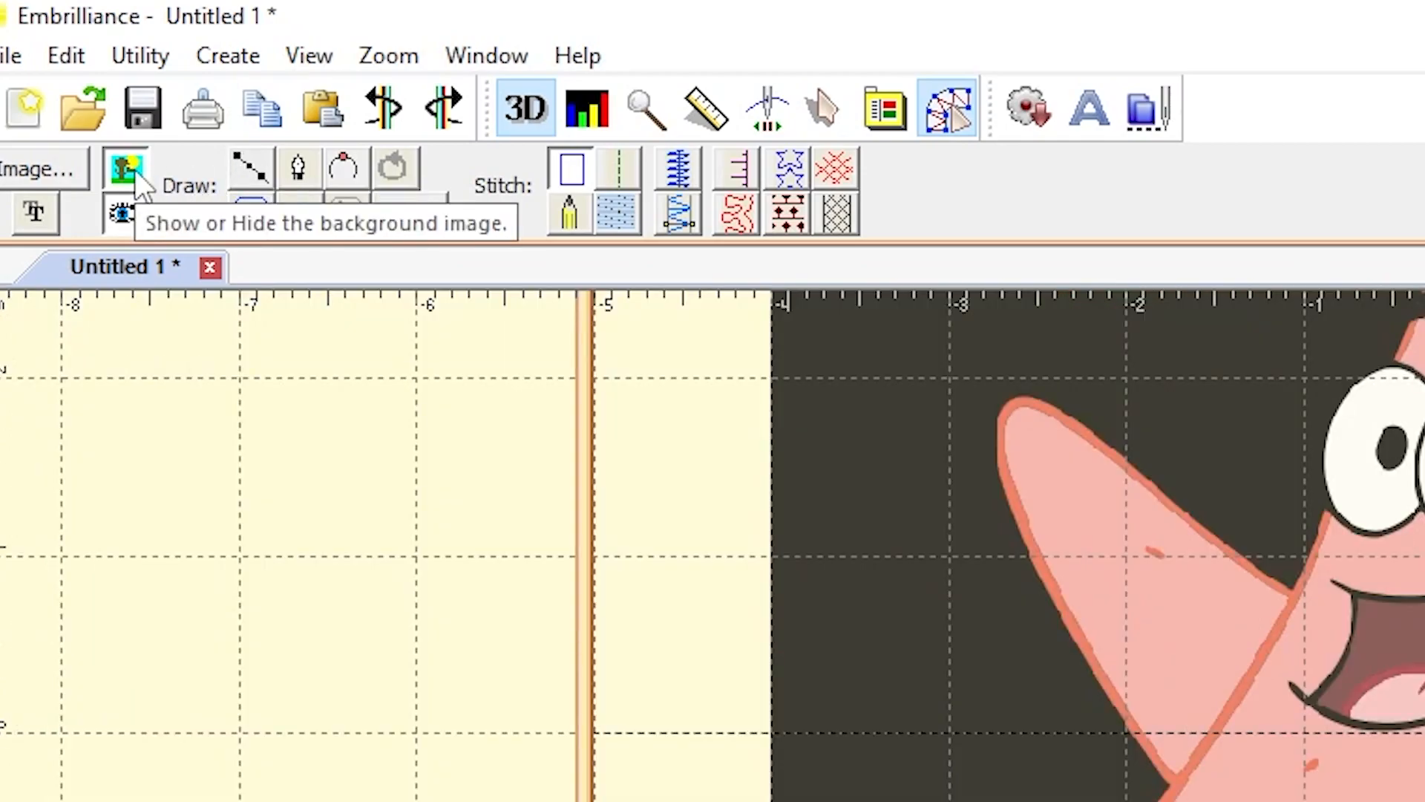
left_click(135, 171)
left_click(135, 171)
left_click(135, 171)
left_click(135, 171)
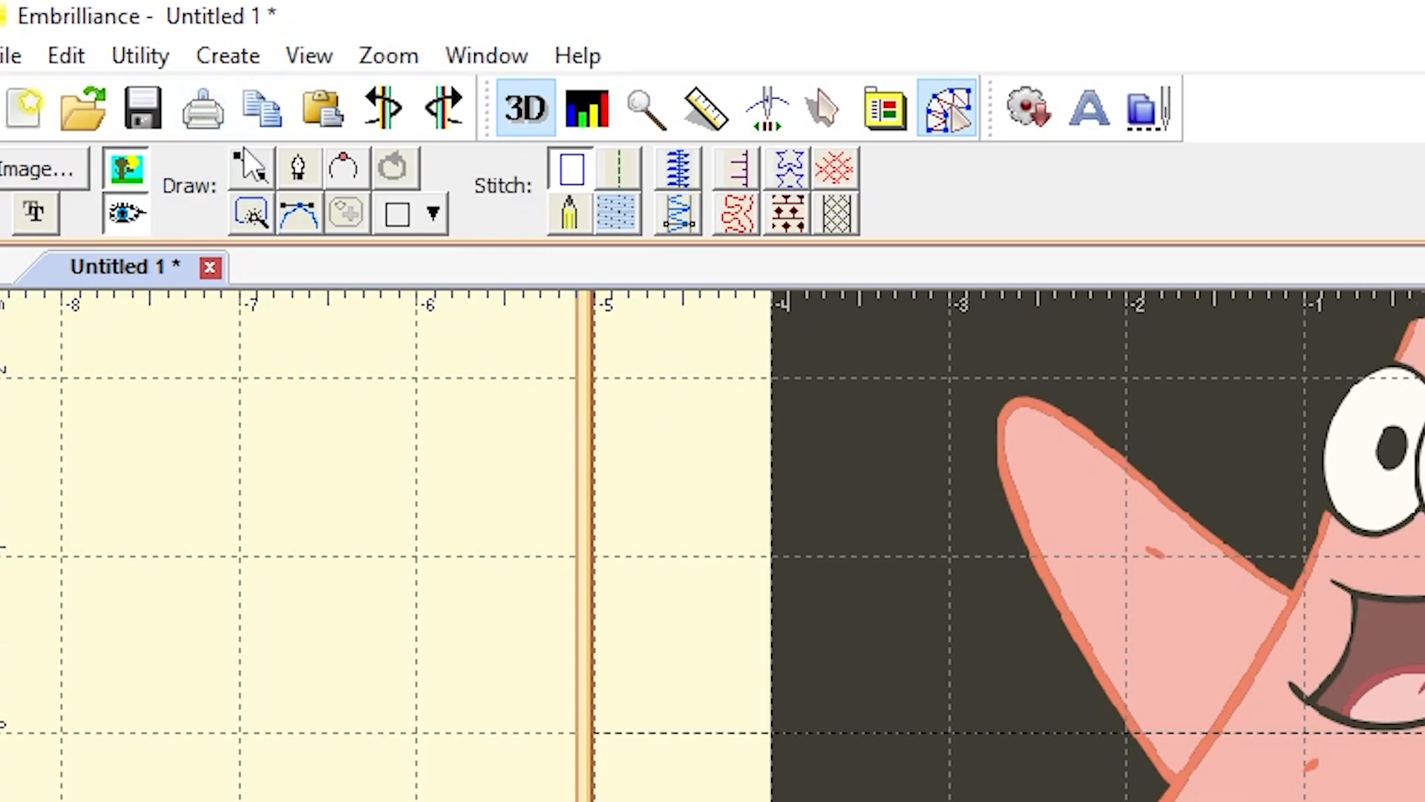
- Activate the Draw with points tool
left_click(252, 172)
left_click(255, 176)
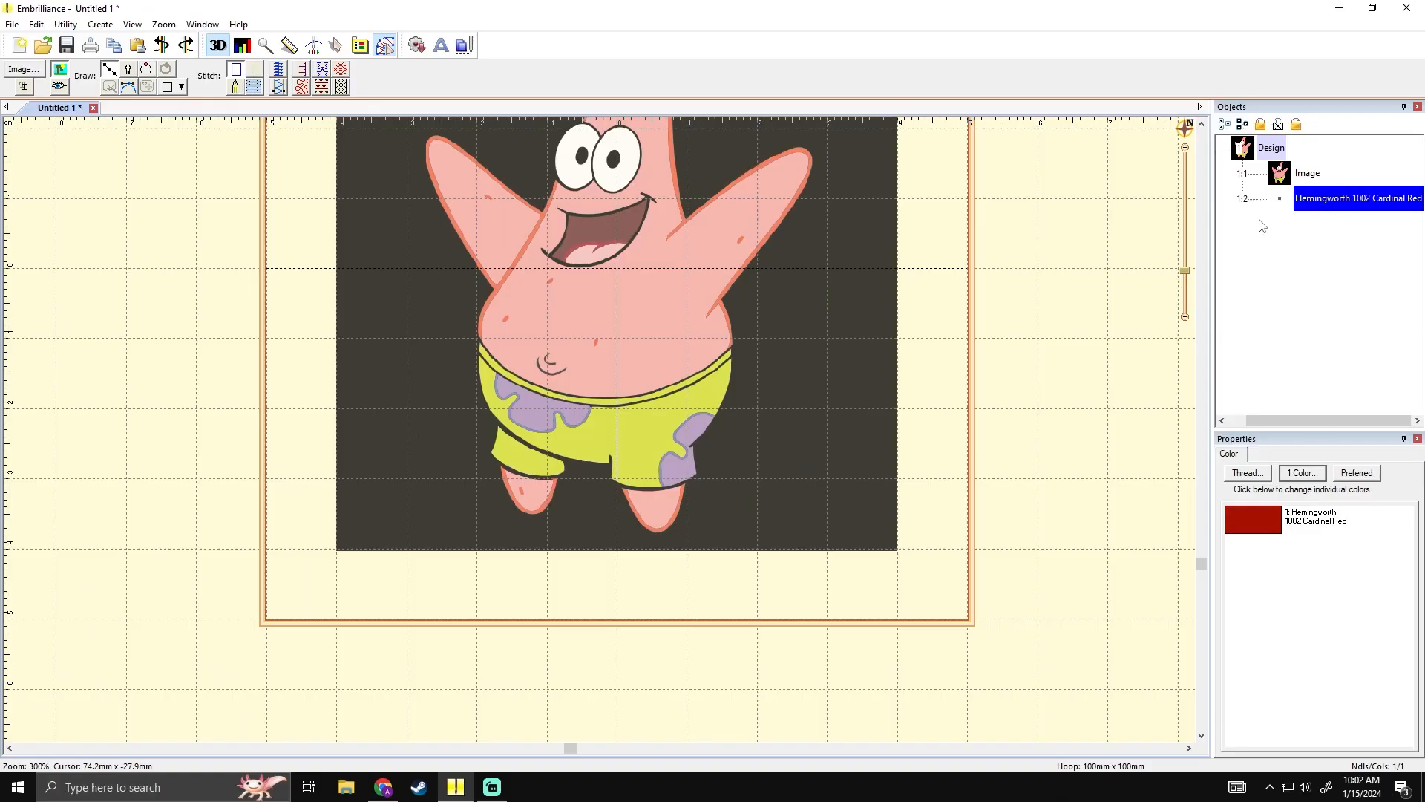
- Examine Patrick's whole figure and the belly and shorts area up close as a reference for drawing
scroll(562, 480, "up", 2)
scroll(566, 490, "down", 2)
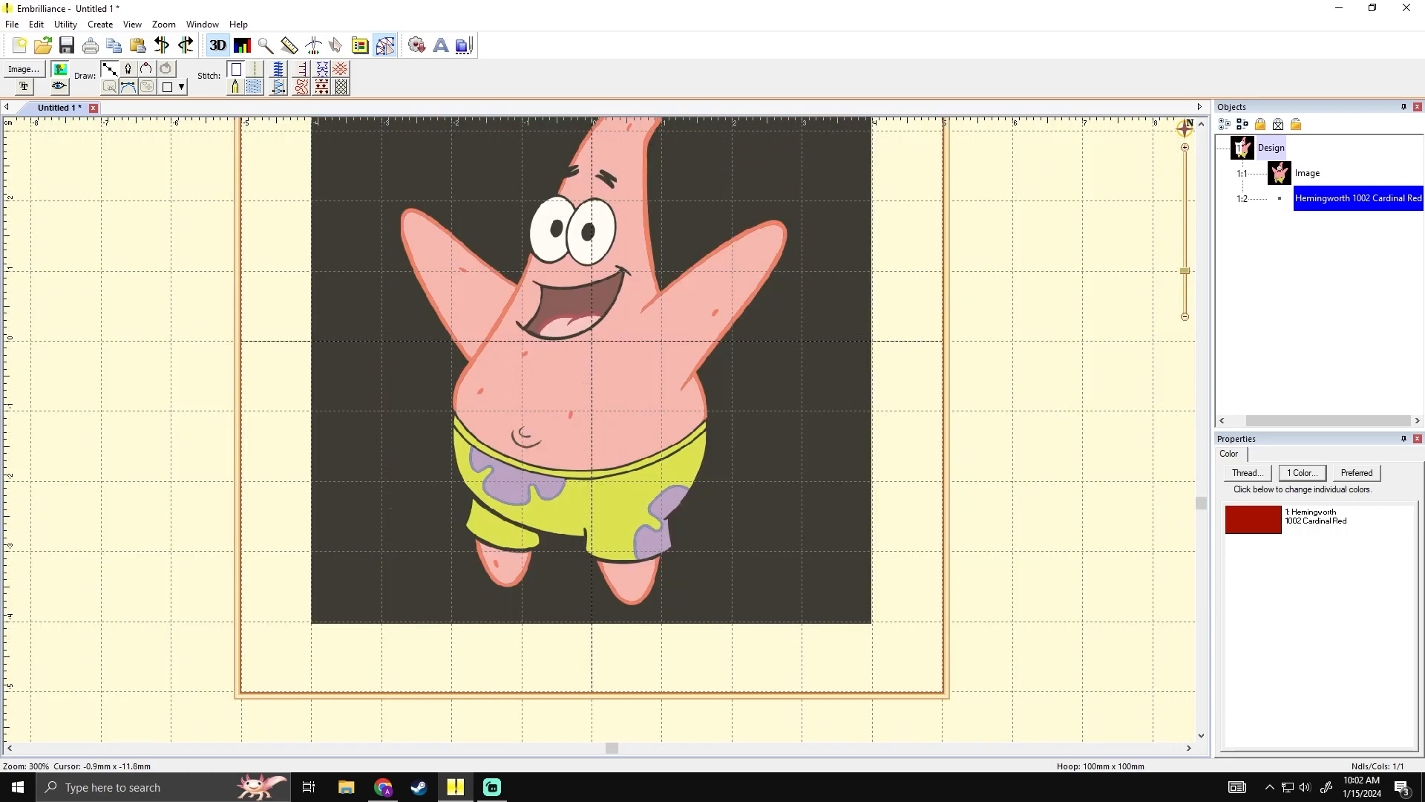
left_click_drag(585, 424, 567, 483)
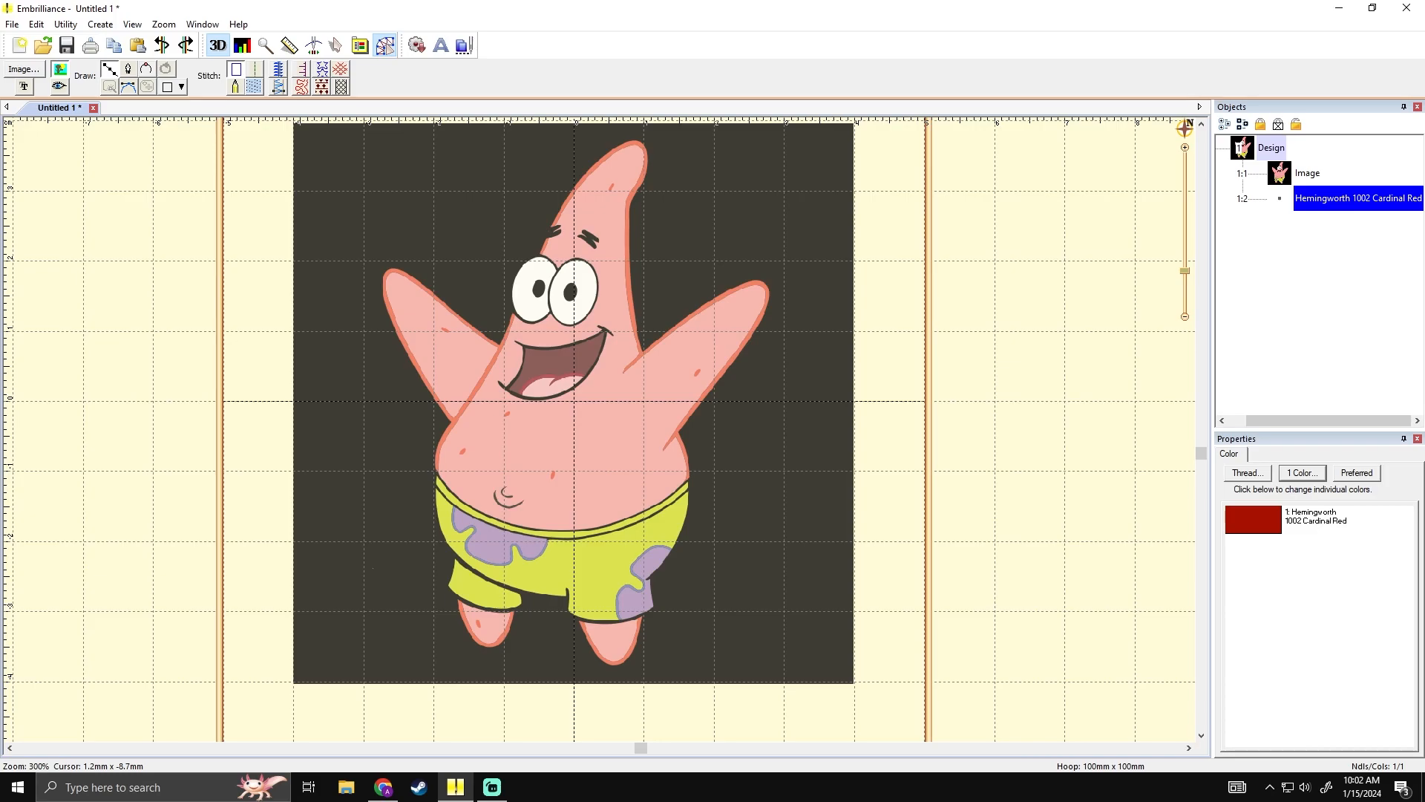
scroll(559, 493, "up", 2)
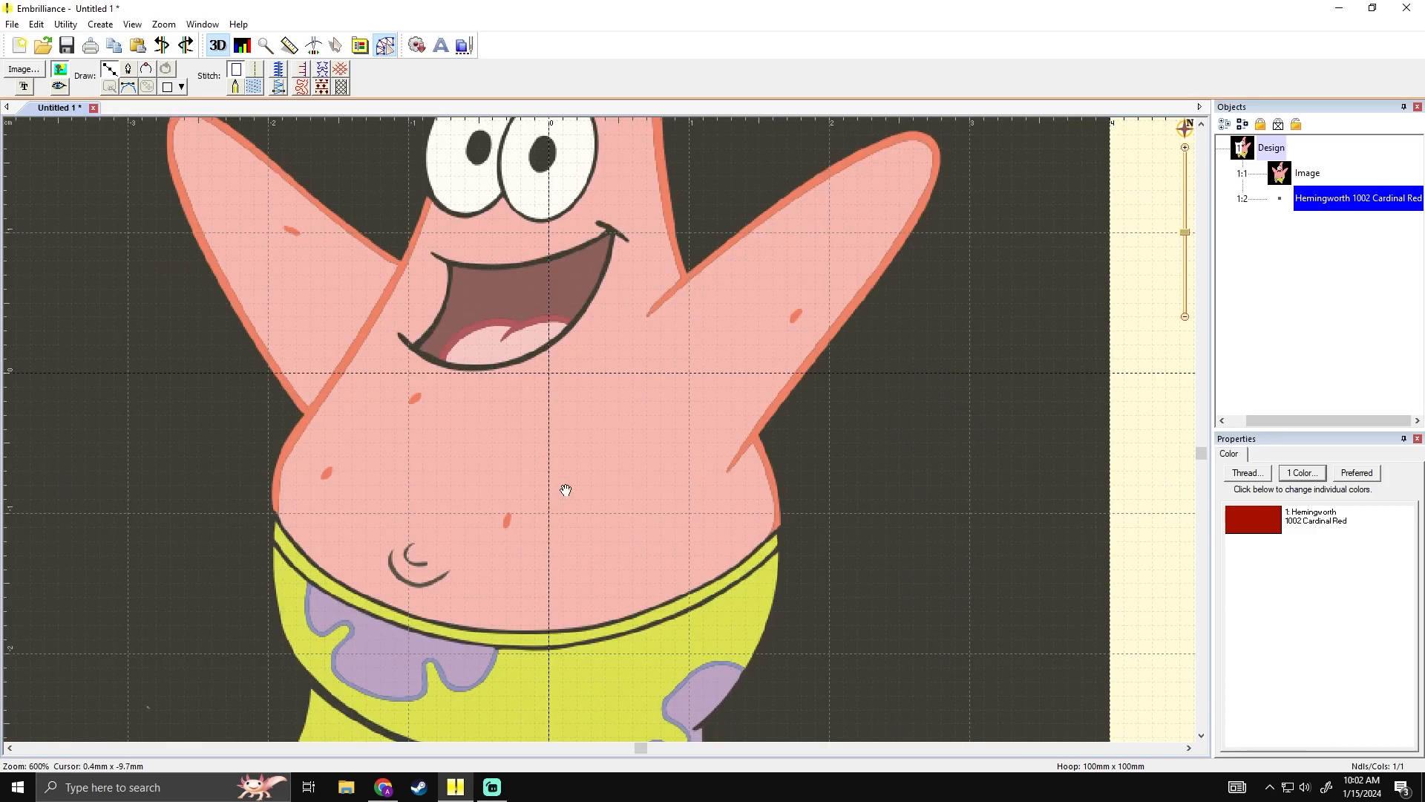
left_click_drag(559, 493, 619, 416)
scroll(380, 500, "down", 2)
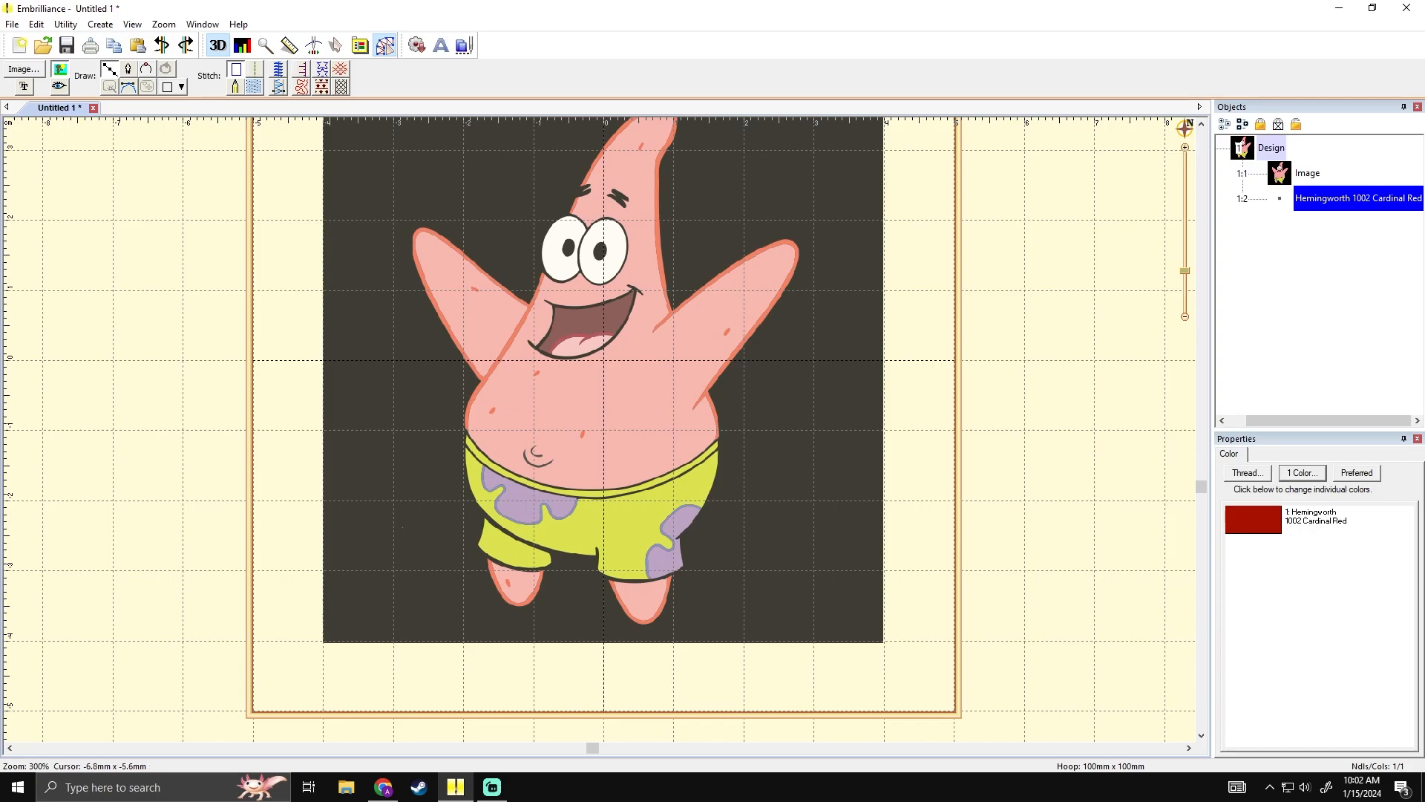
left_click_drag(637, 441, 617, 519)
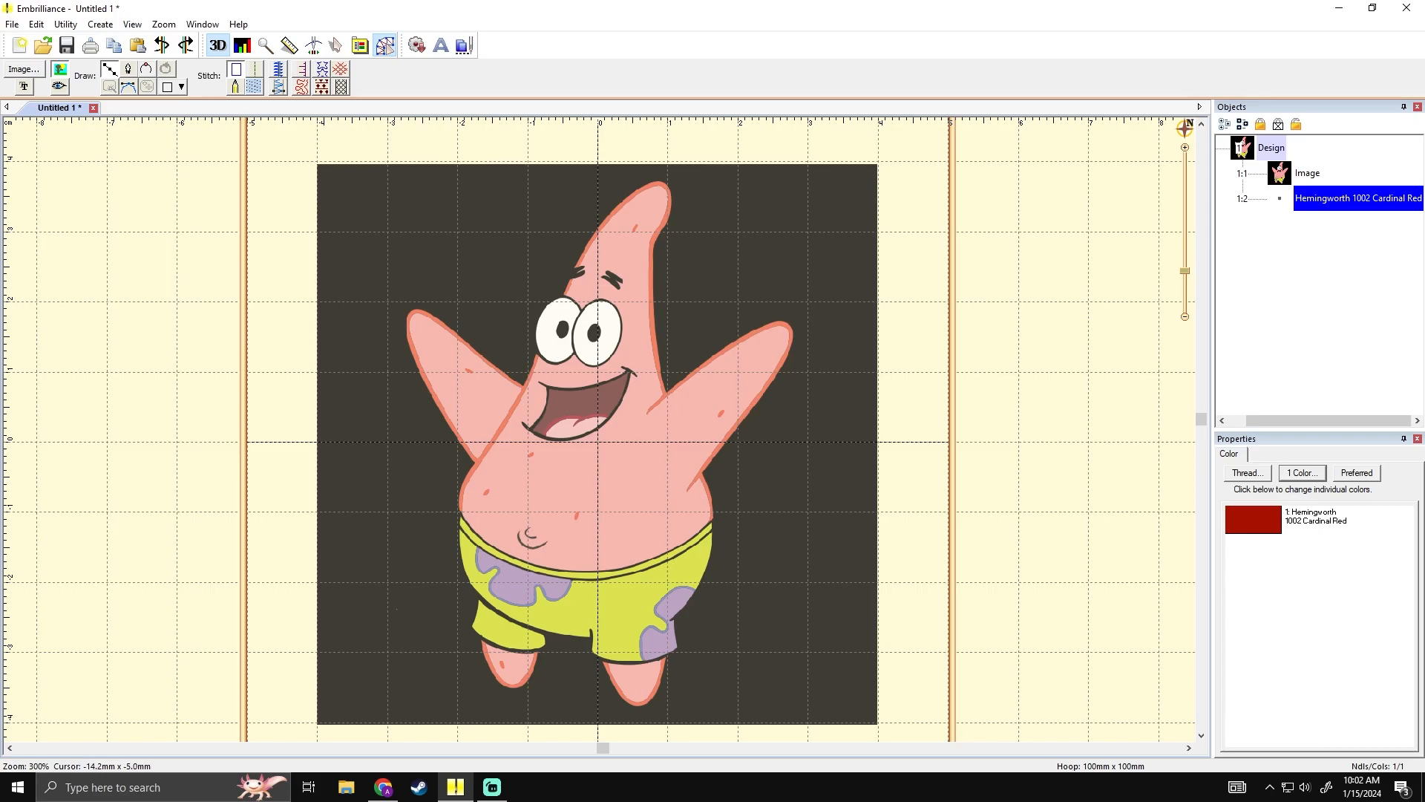
left_click_drag(575, 483, 568, 497)
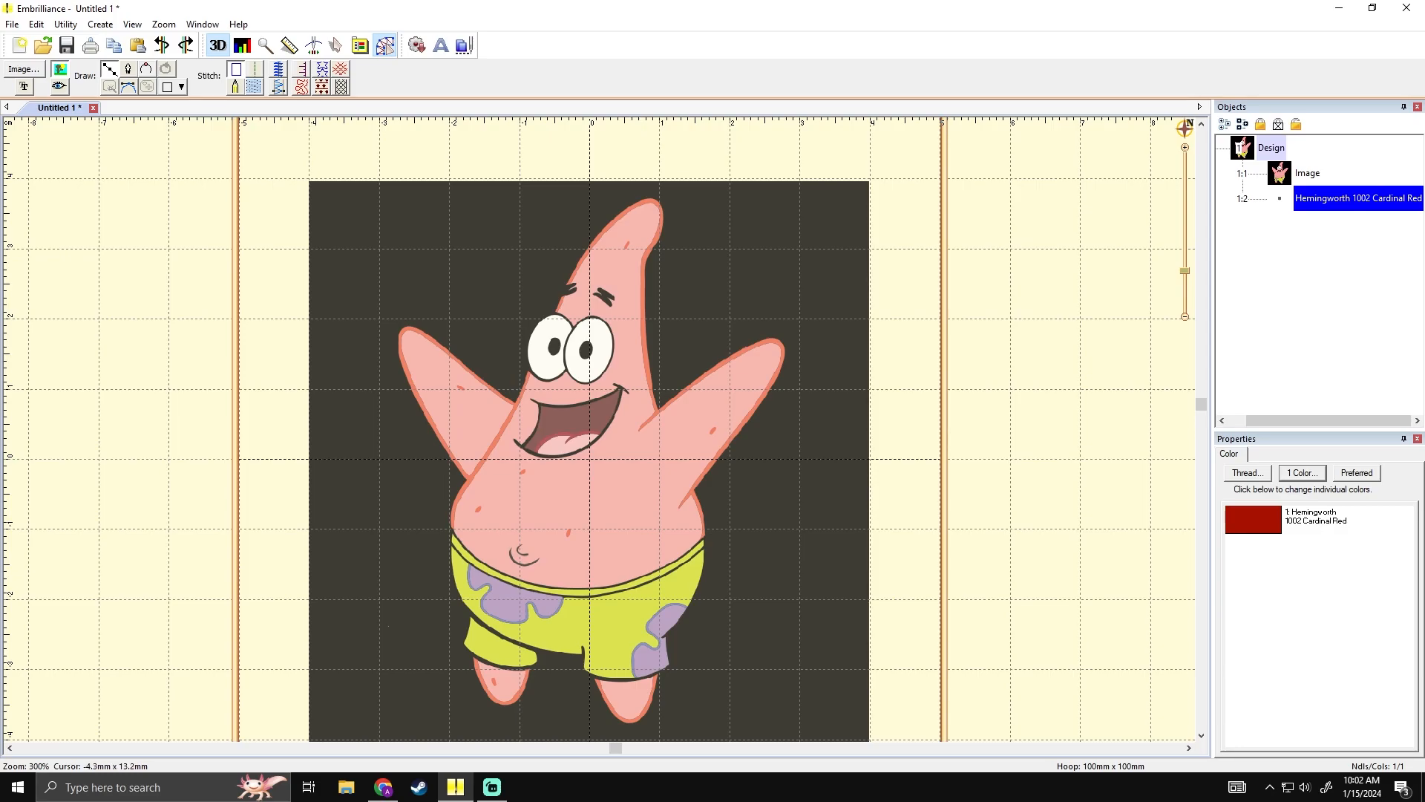
left_click_drag(635, 494, 677, 485)
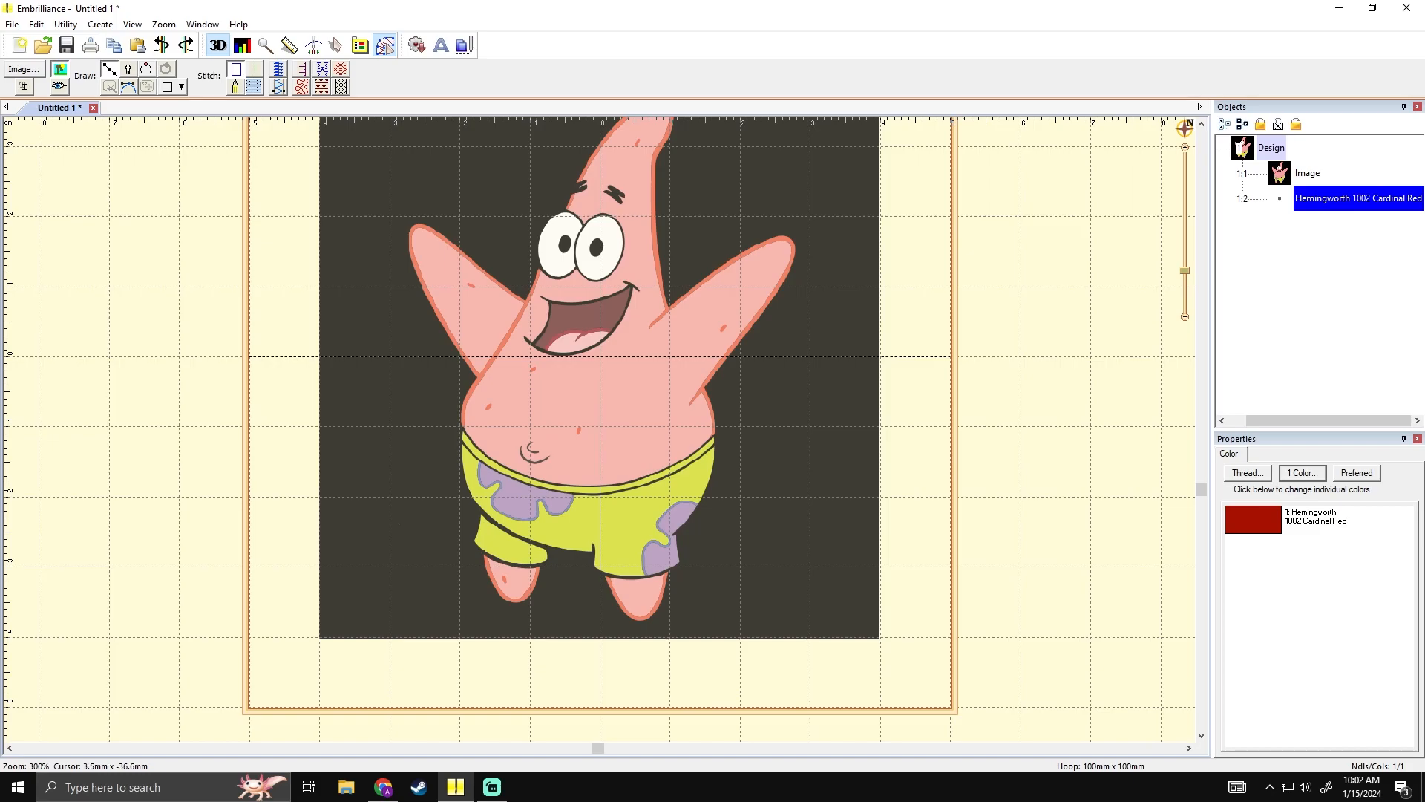
left_click_drag(661, 547, 658, 589)
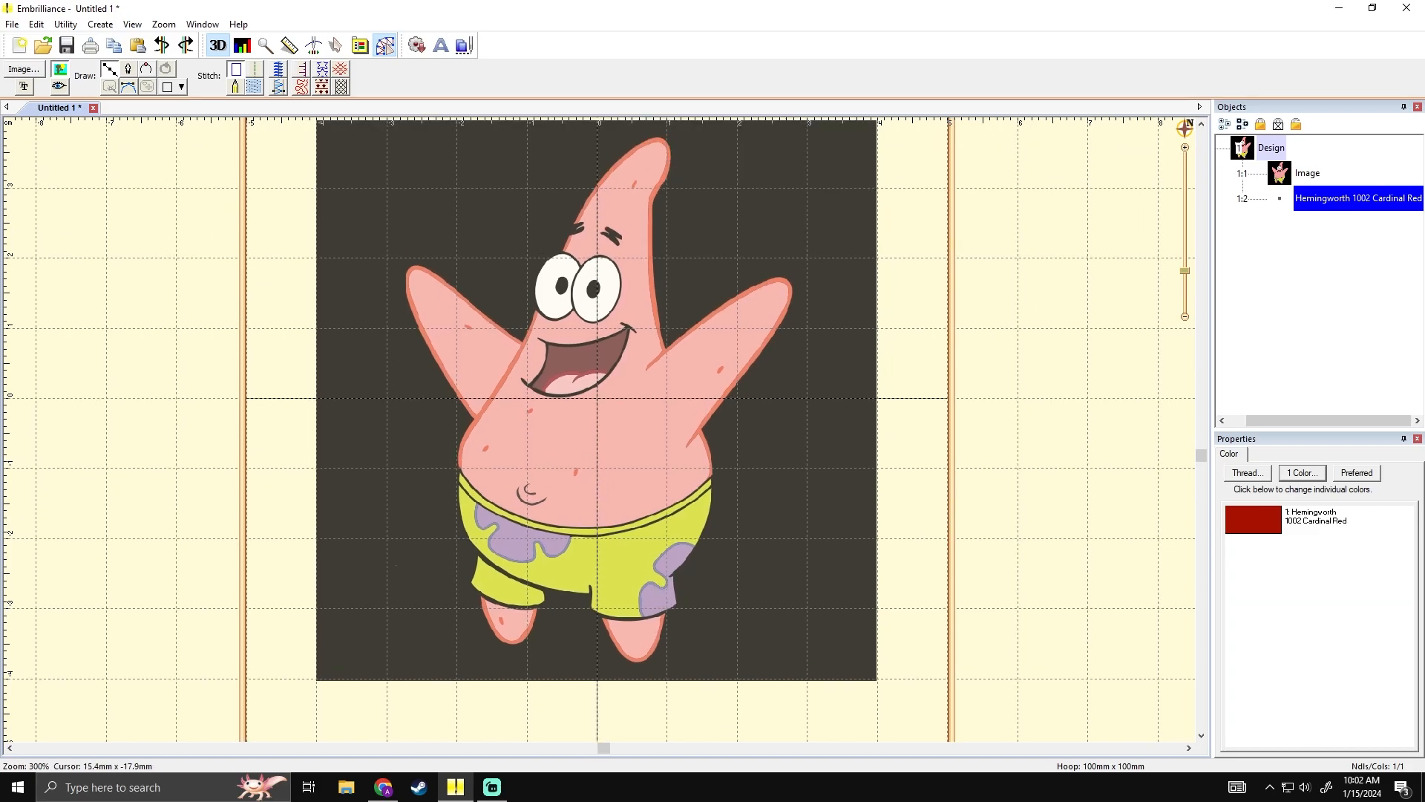
left_click_drag(678, 558, 685, 496)
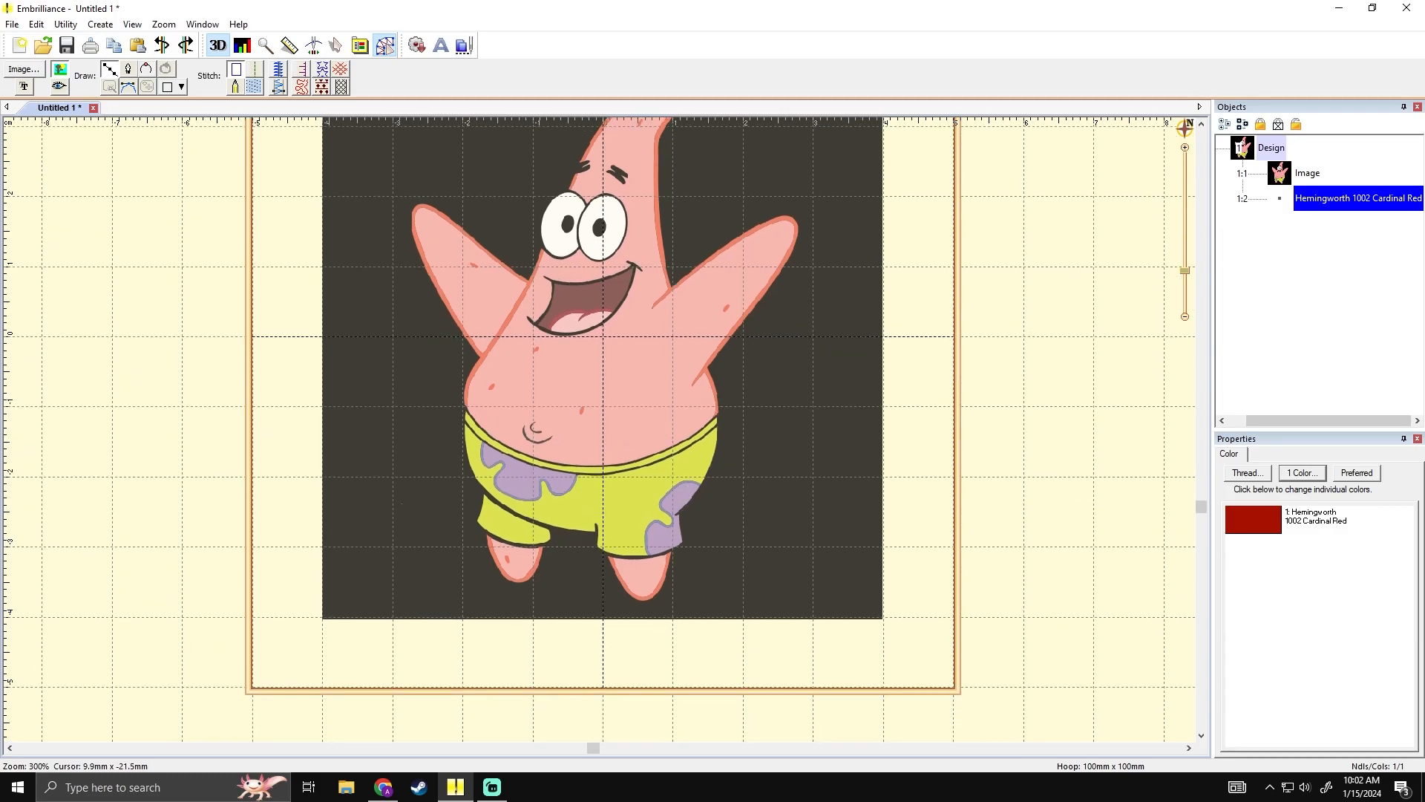
scroll(620, 474, "up", 2)
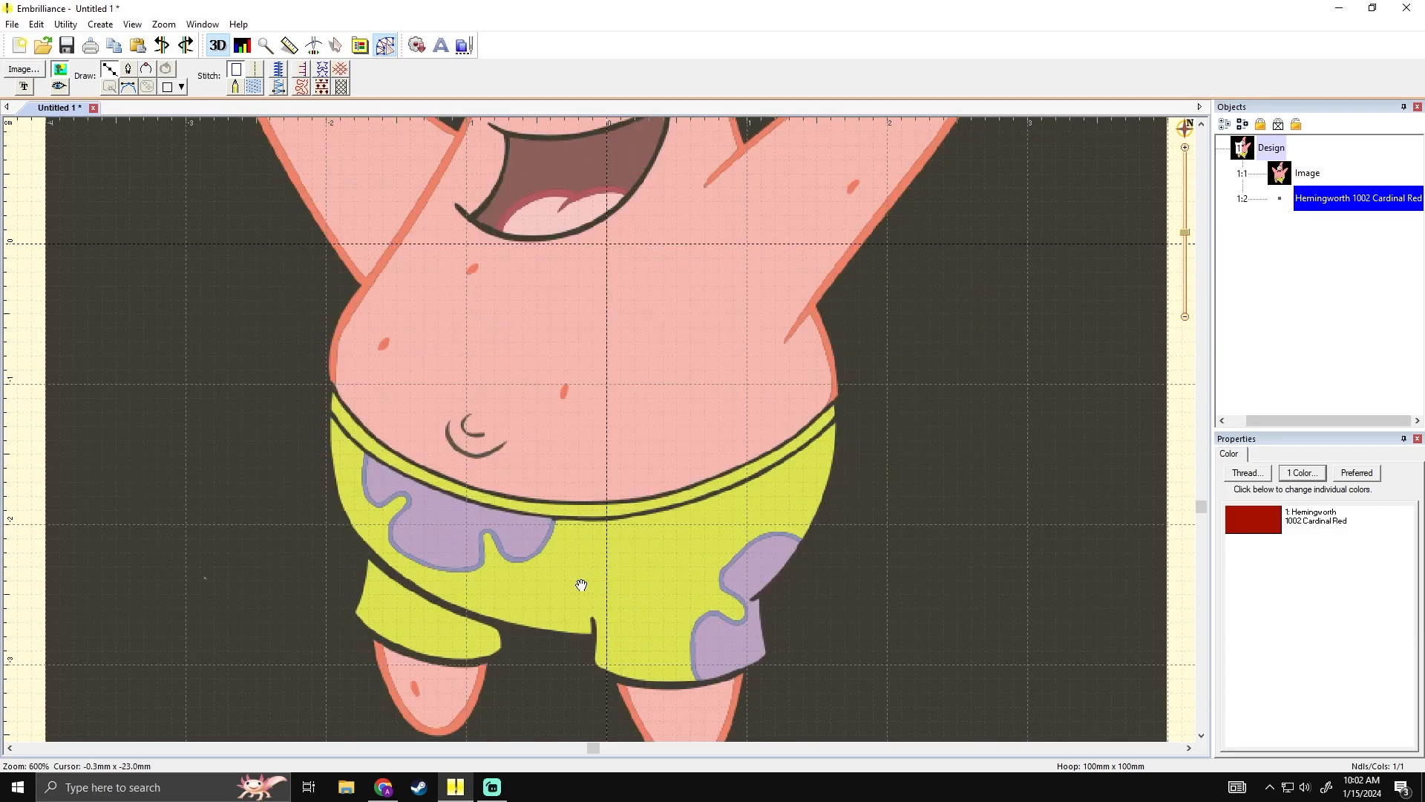
- Try to trace Patrick's left-hand foot with straight and curved points, from the shorts' cuff around the tip and back up
left_click_drag(582, 585, 674, 384)
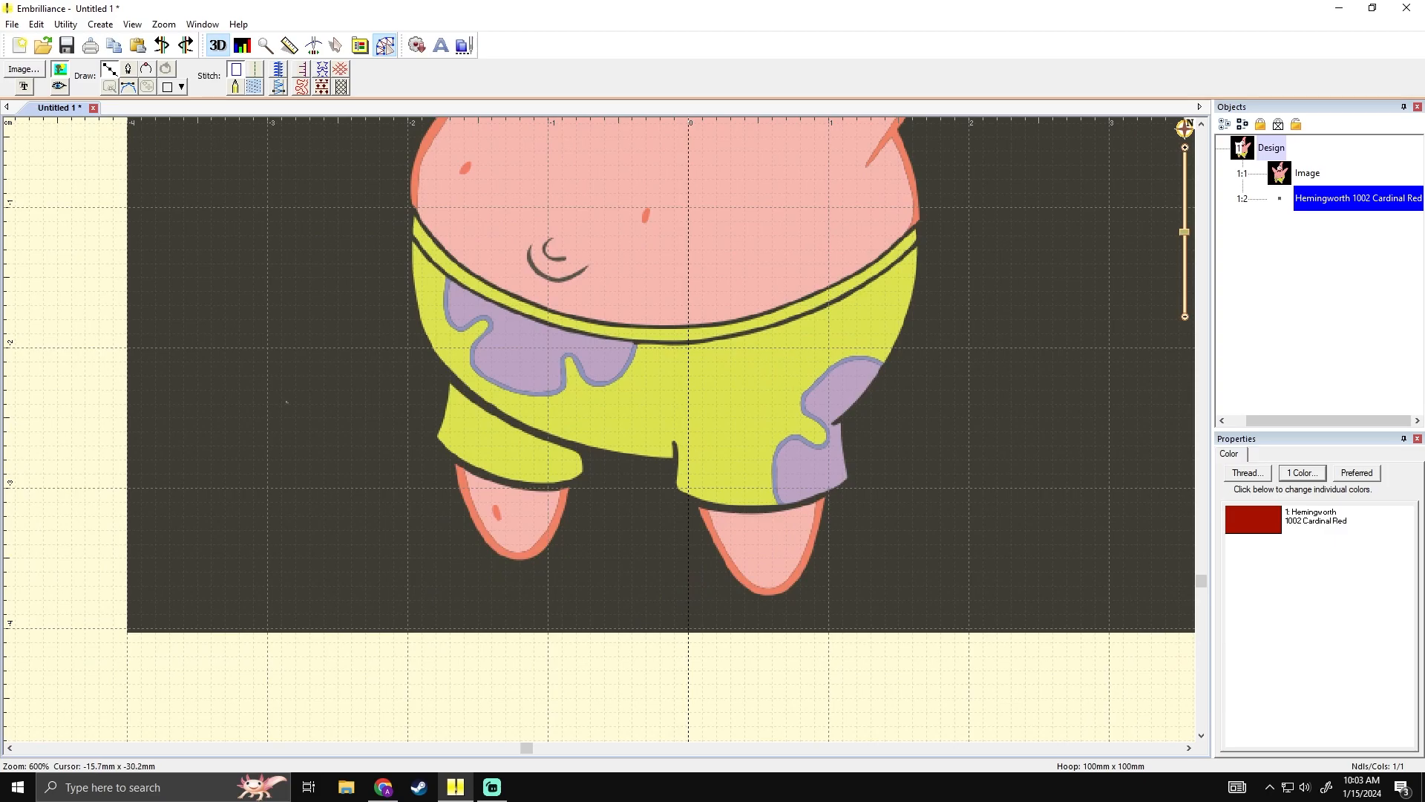
scroll(616, 394, "up", 10)
scroll(659, 557, "right", 5)
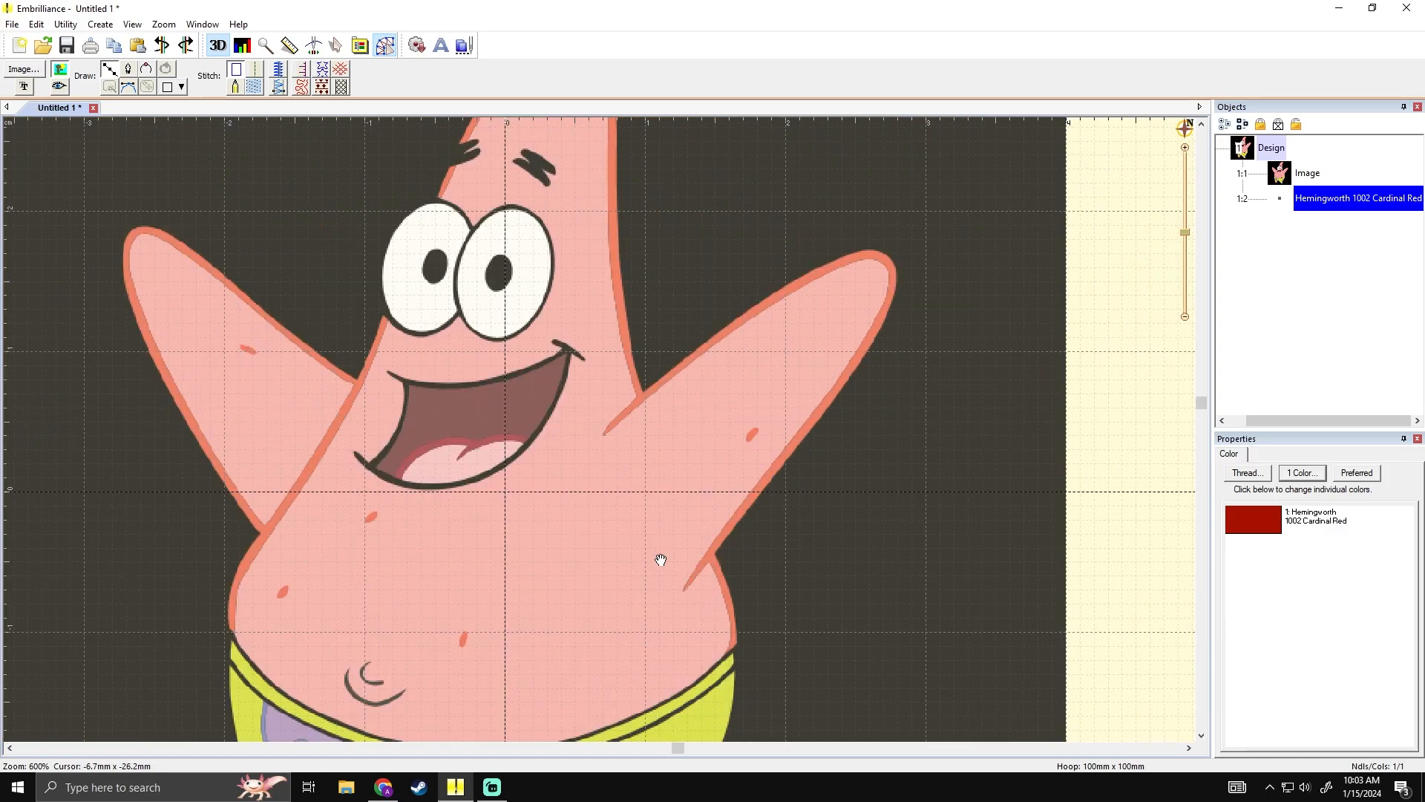
scroll(590, 445, "down", 10)
scroll(624, 393, "left", 5)
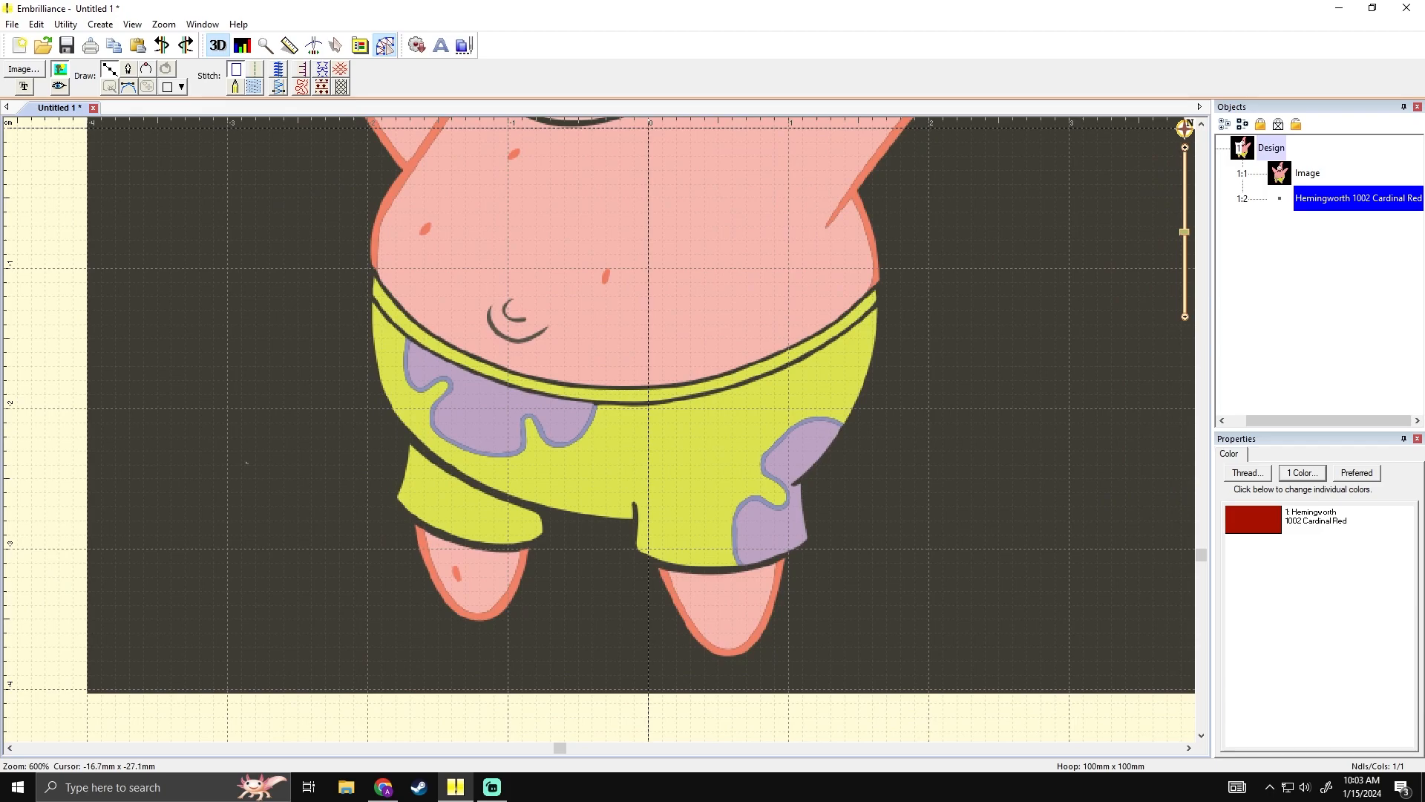
left_click(414, 508)
left_click(424, 563)
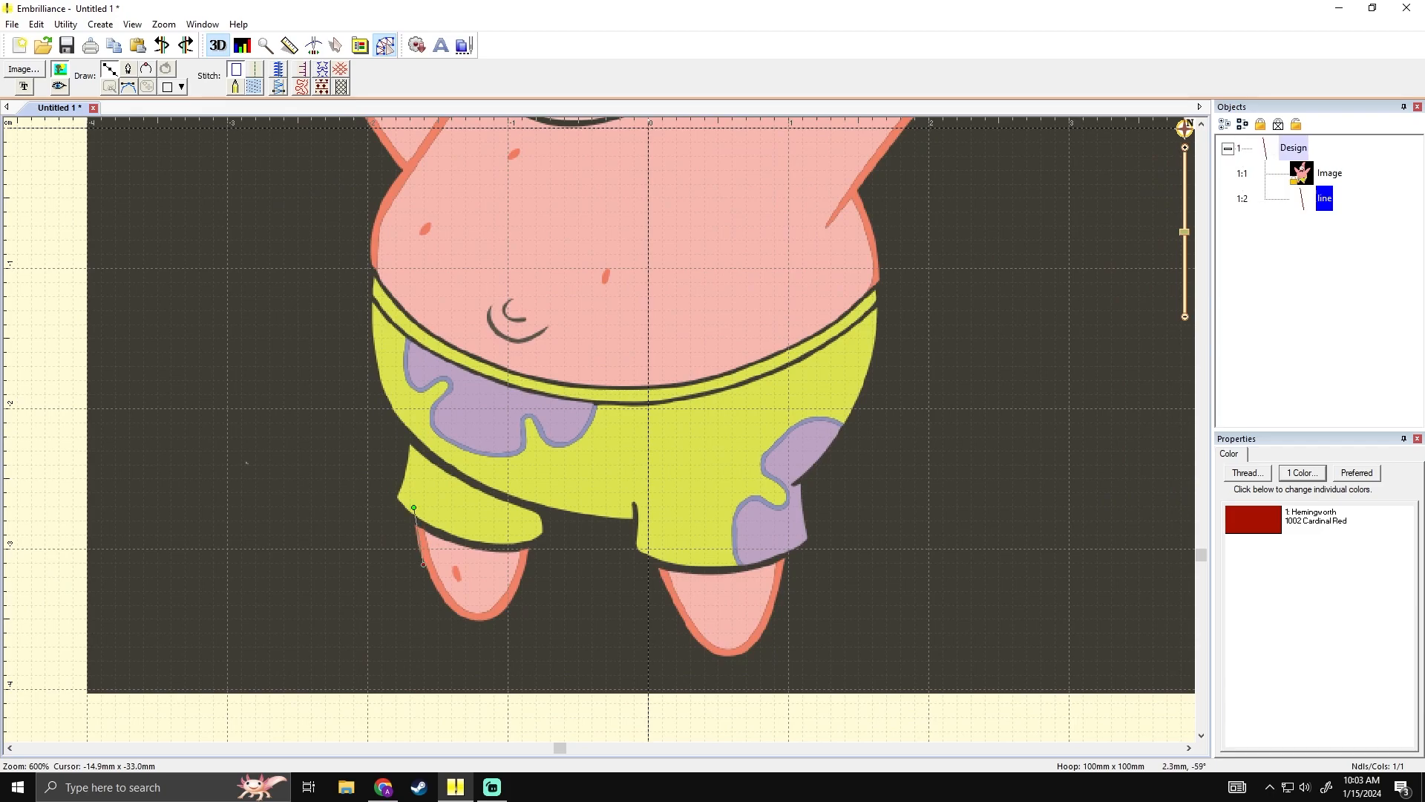
right_click(444, 601)
right_click(469, 620)
right_click(491, 619)
right_click(511, 604)
right_click(524, 573)
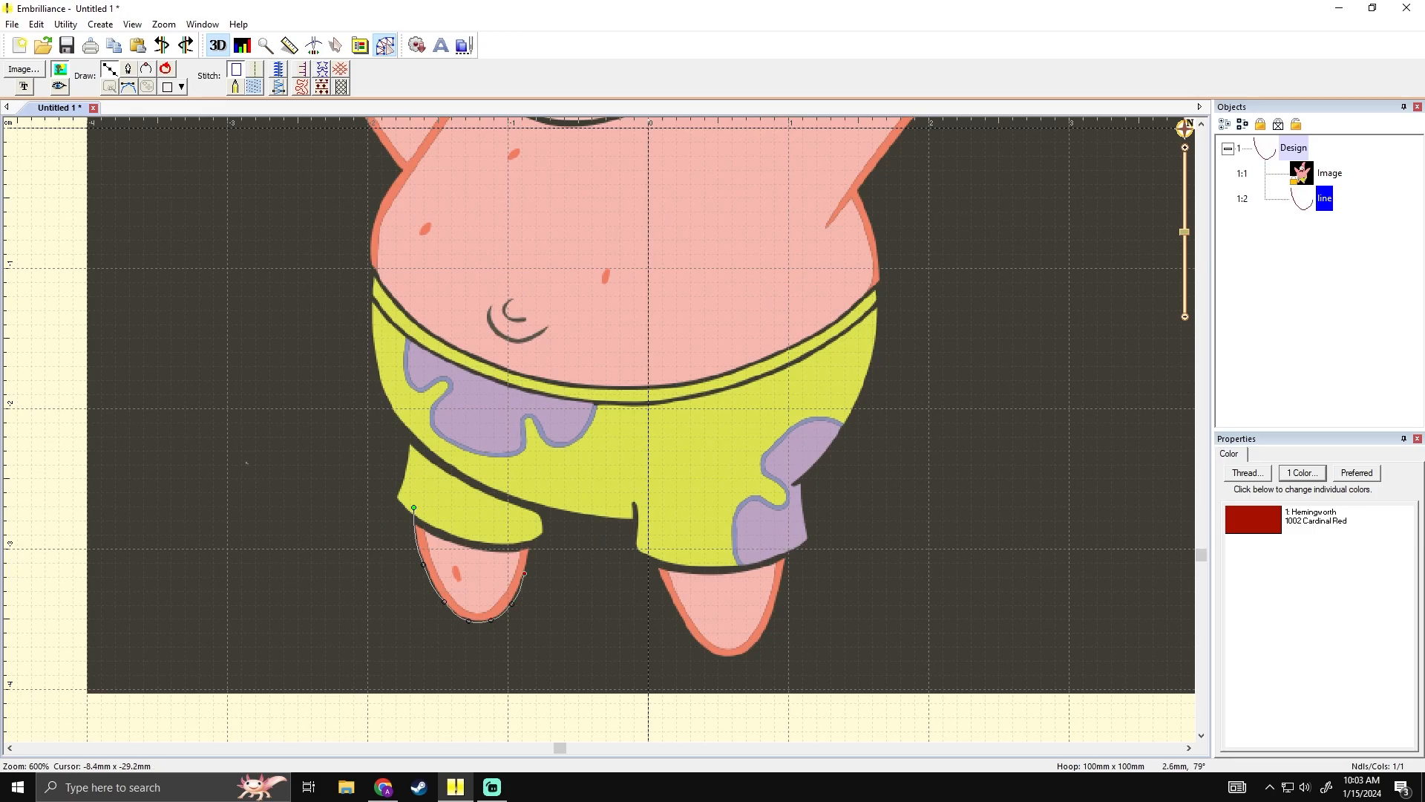
right_click(532, 537)
right_click(530, 533)
mouse_move(530, 534)
left_mouse_down()
mouse_move(527, 576)
mouse_move(575, 619)
mouse_move(679, 631)
mouse_move(522, 516)
left_mouse_up()
- Take back the last points, finish the open line with replacement points, and delete the whole line
key("BackSpace")
key("BackSpace")
key("BackSpace")
key("BackSpace")
key("BackSpace")
key("BackSpace")
key("BackSpace")
key("BackSpace")
left_click(528, 549)
left_click(527, 531)
key("Return")
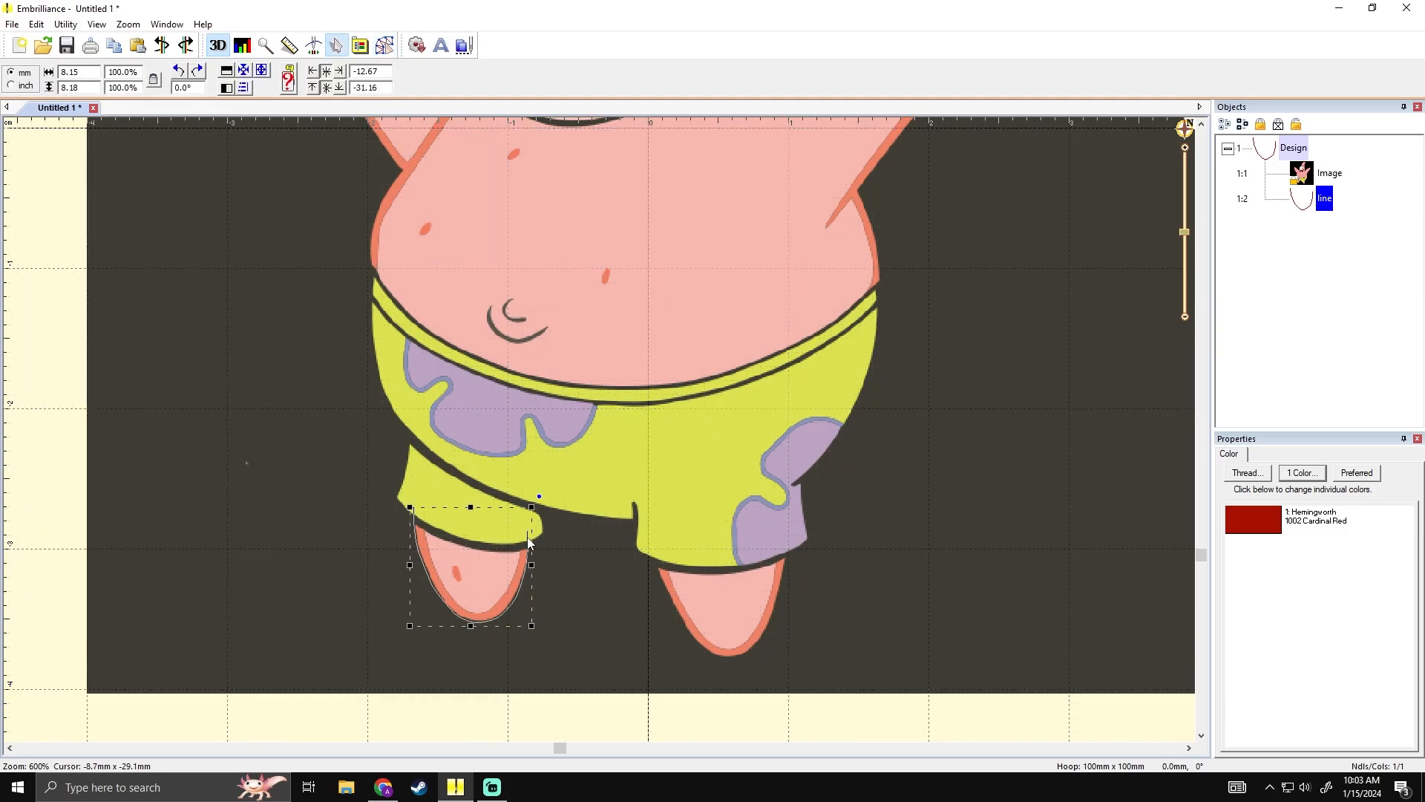
key("Delete")
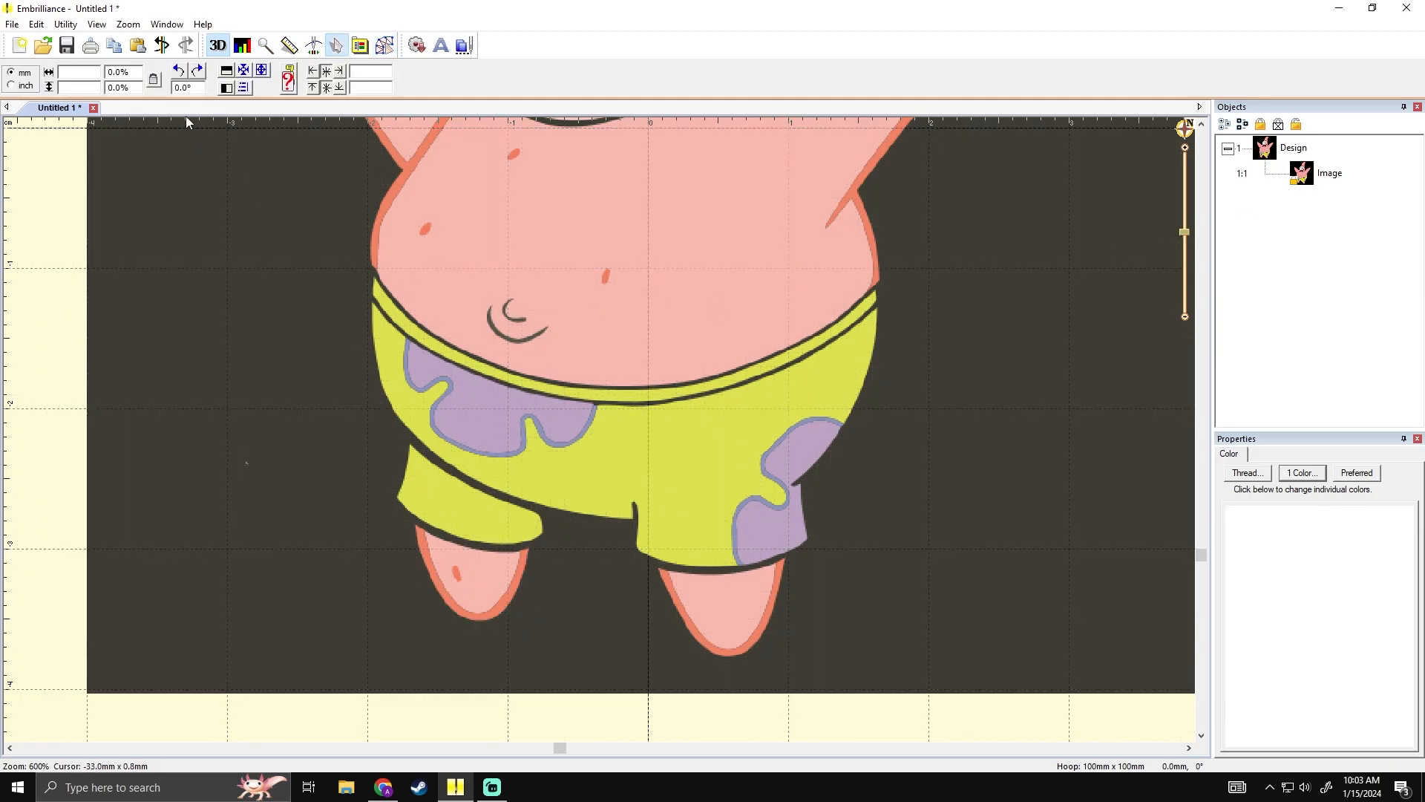
- Restart Draw with points and trace the left-hand foot from the cuff around its tip to the opposite side of the cuff
left_click(385, 45)
left_click(113, 71)
left_click(414, 547)
left_click(114, 68)
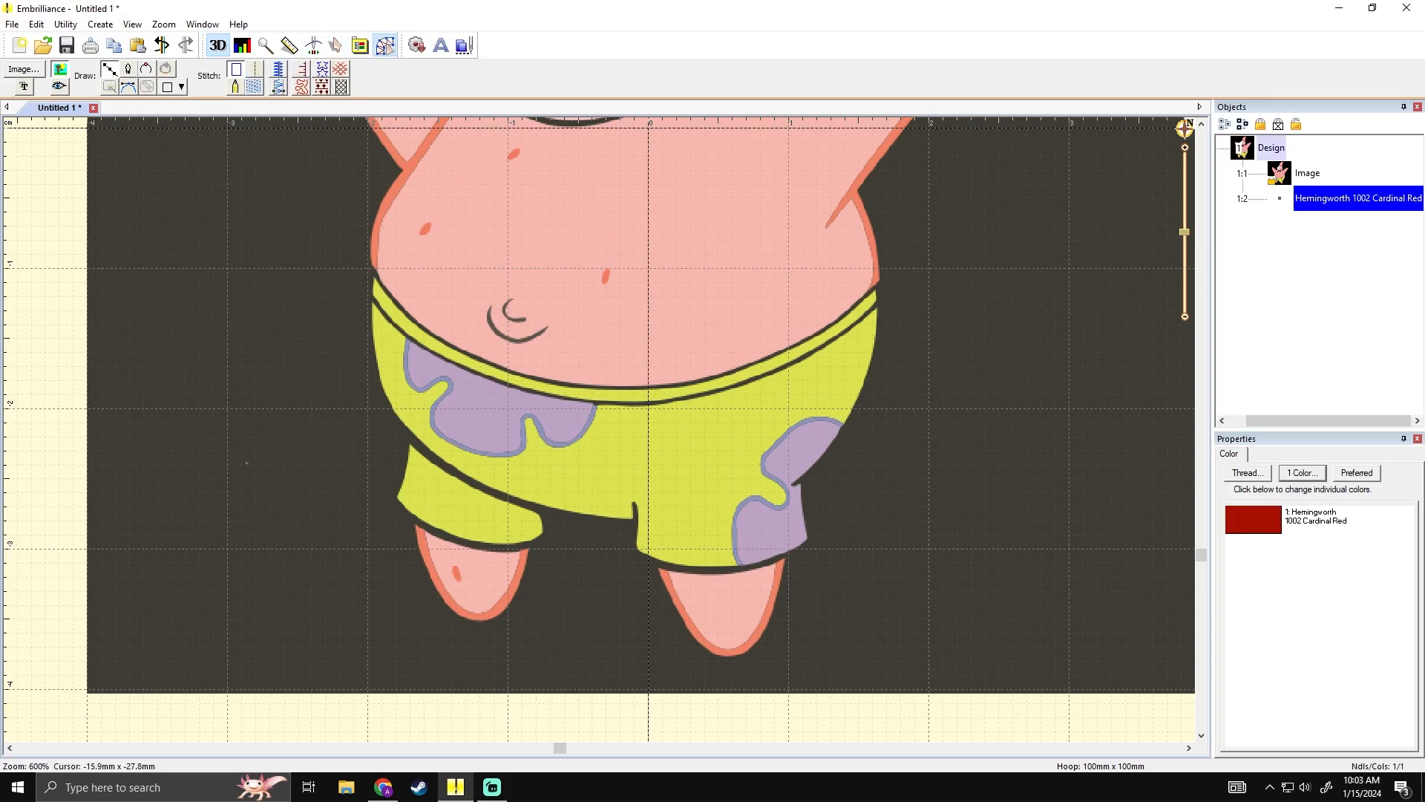
left_click(414, 519)
left_click(432, 576)
left_click(456, 613)
left_click(488, 622)
left_click(511, 598)
left_click(529, 560)
left_click(532, 538)
- Replace the last points along the foot's inner side and start the edge back across the shorts' cuff
key("BackSpace")
key("BackSpace")
key("BackSpace")
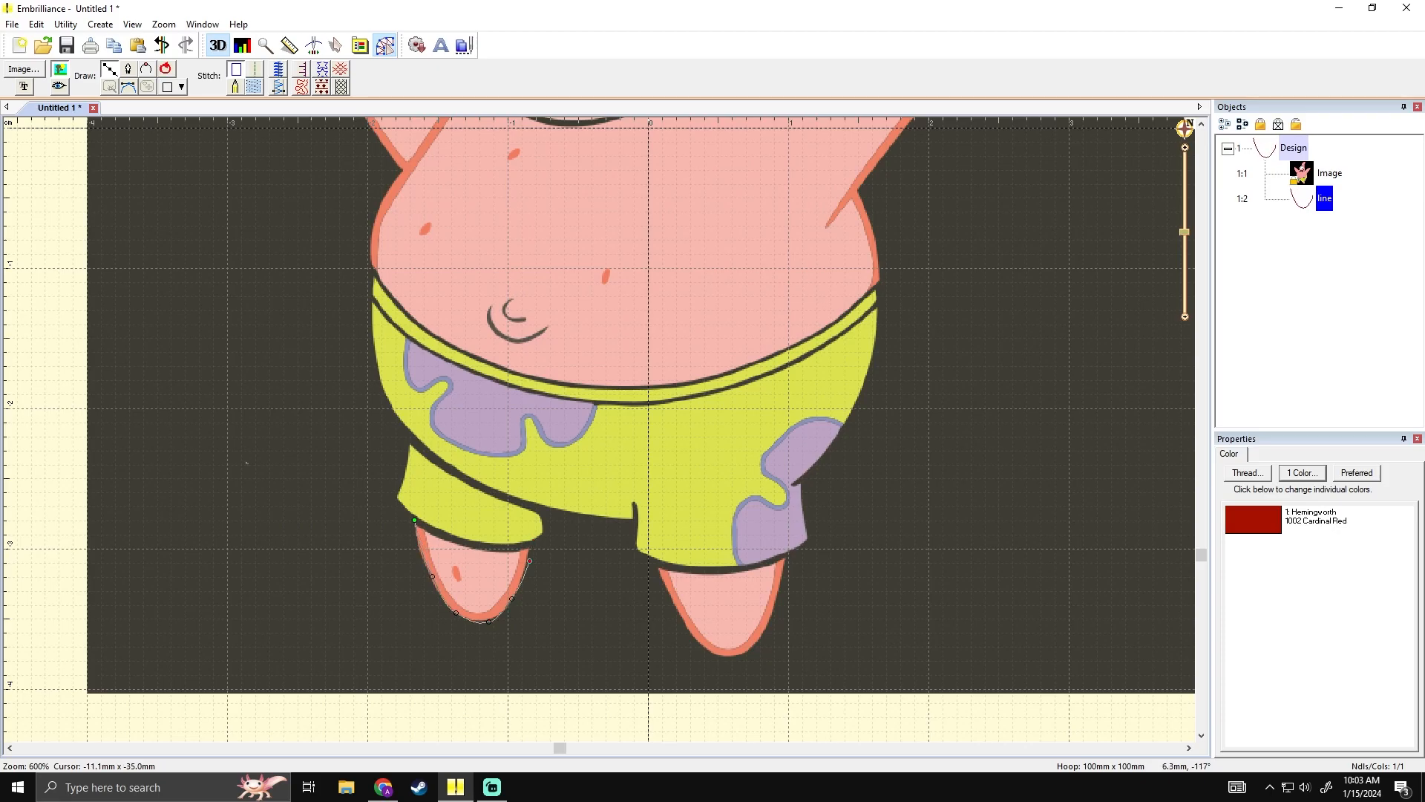
left_click(526, 567)
left_click(530, 533)
left_click(457, 526)
key("BackSpace")
left_click(507, 530)
- Place four trial points over the shorts and remove them again
left_click(546, 500)
left_click(538, 464)
left_click(486, 460)
left_click(479, 489)
key("BackSpace")
key("BackSpace")
key("BackSpace")
key("BackSpace")
- Continue the outline across the cuff to beside its first point and finish the line
left_click(472, 527)
left_click(419, 513)
key("Return")
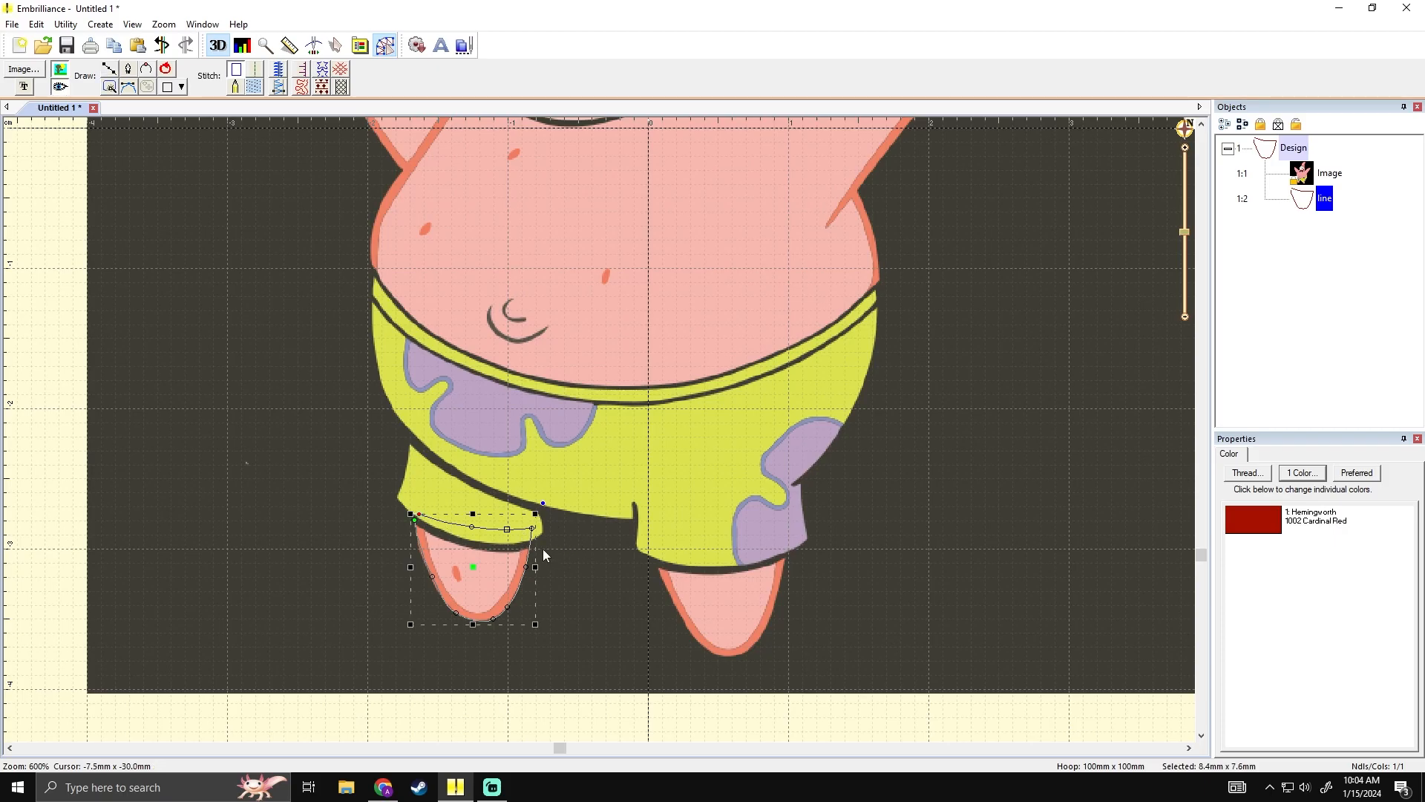
- Check the gap between the line's first and last points on the cuff and close the foot outline
scroll(407, 532, "up", 2)
left_click_drag(441, 517, 879, 303)
left_click_drag(505, 509, 572, 458)
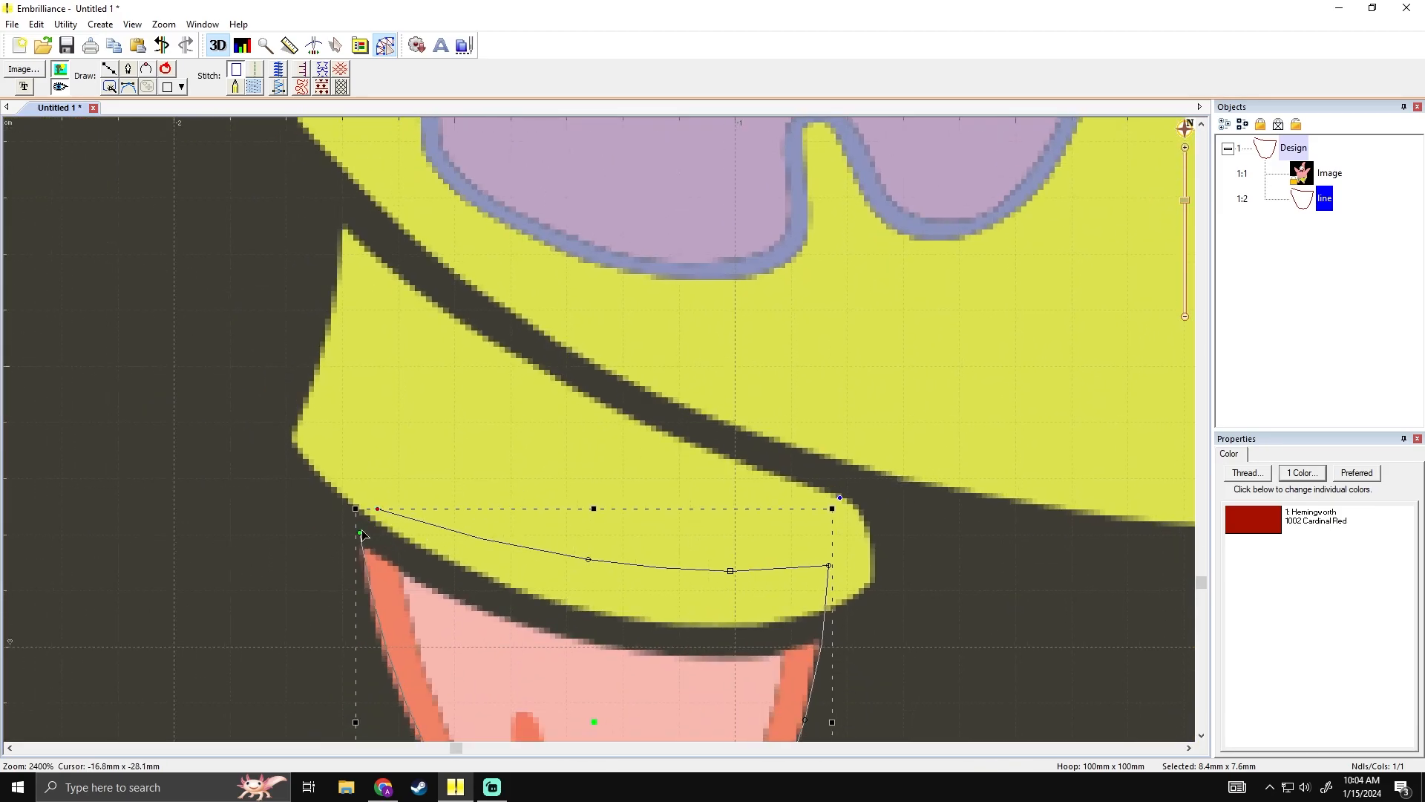
scroll(579, 449, "down", 2)
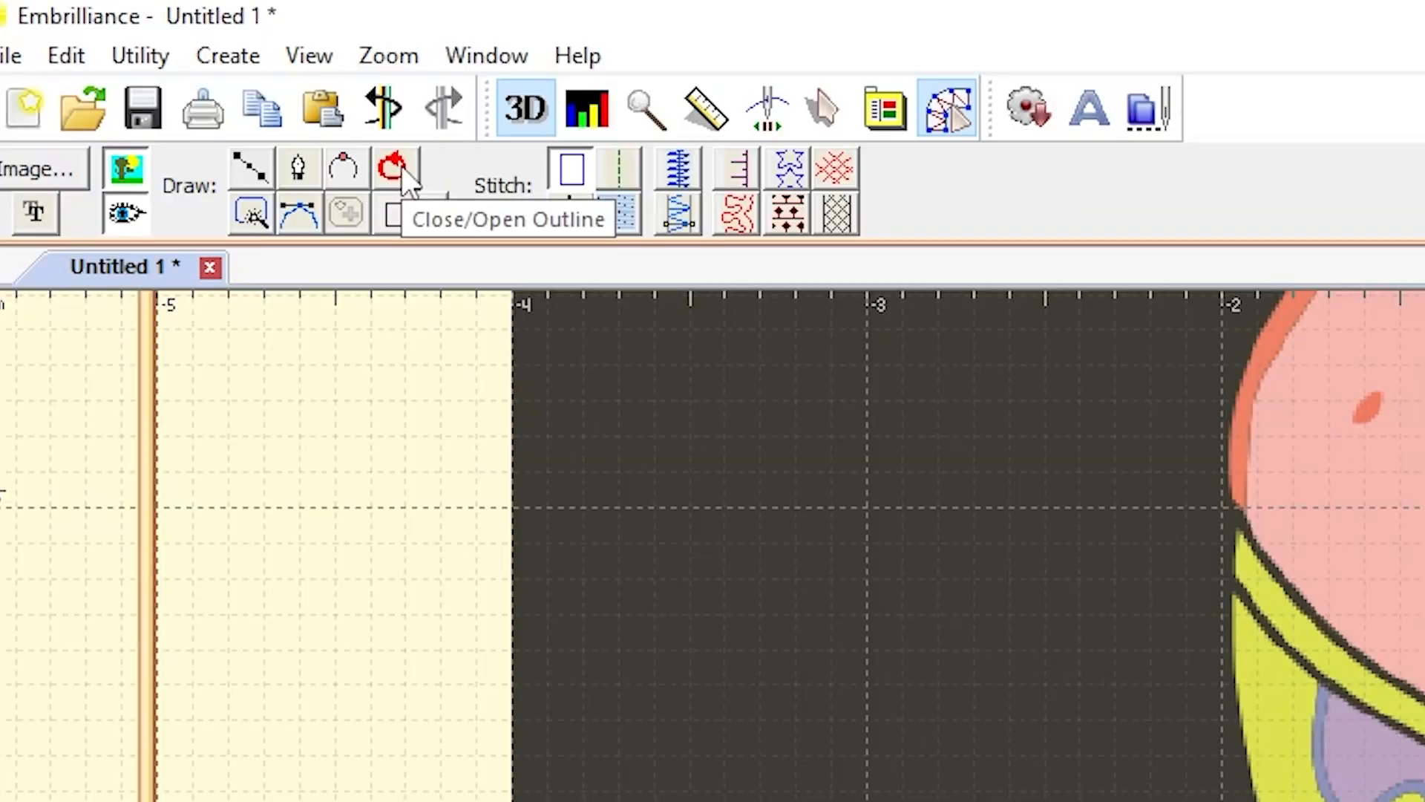
left_click(403, 166)
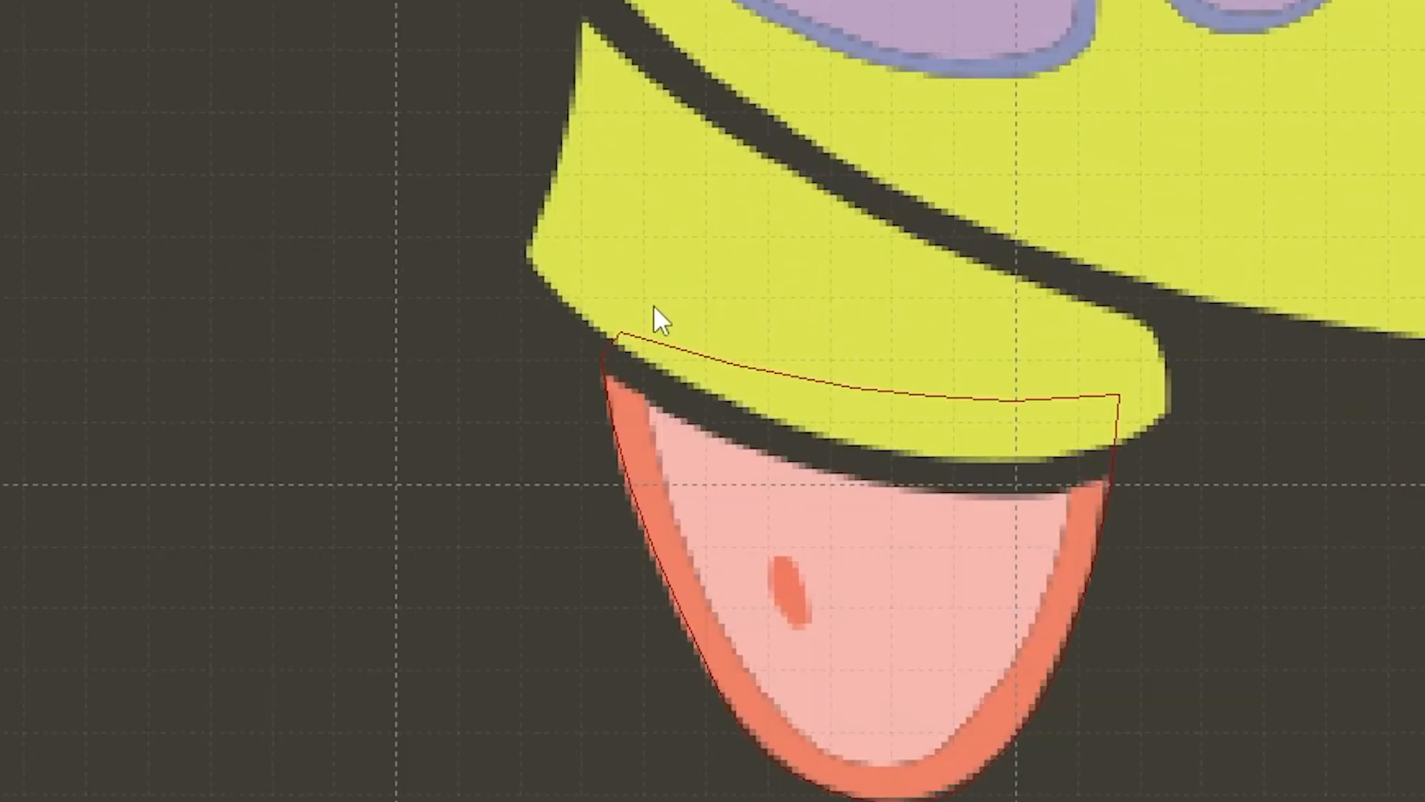
- Delete the extra point beside the outline's start and move the remaining corner point up to the cuff's edge
left_click(622, 336)
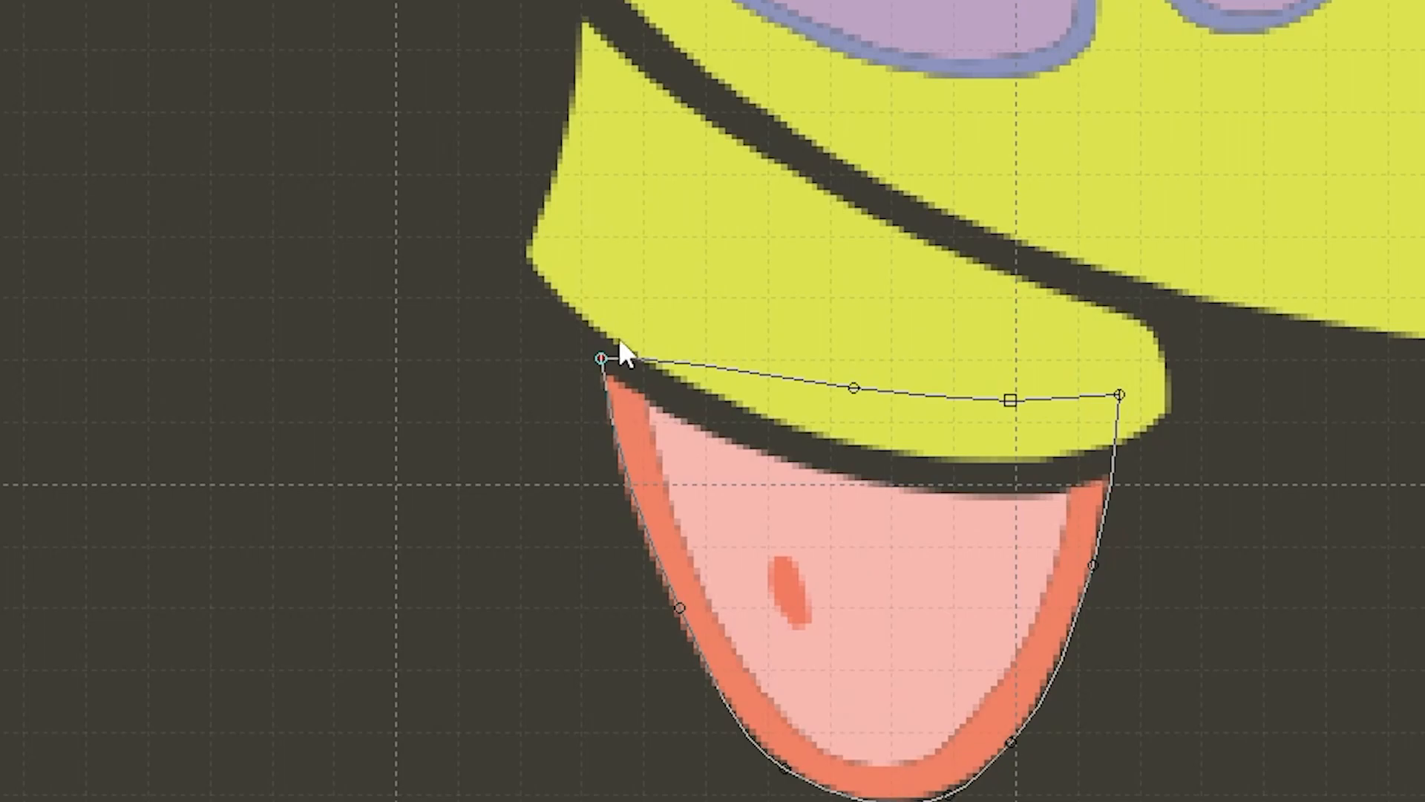
left_click_drag(604, 354, 595, 313)
left_click(1416, 592)
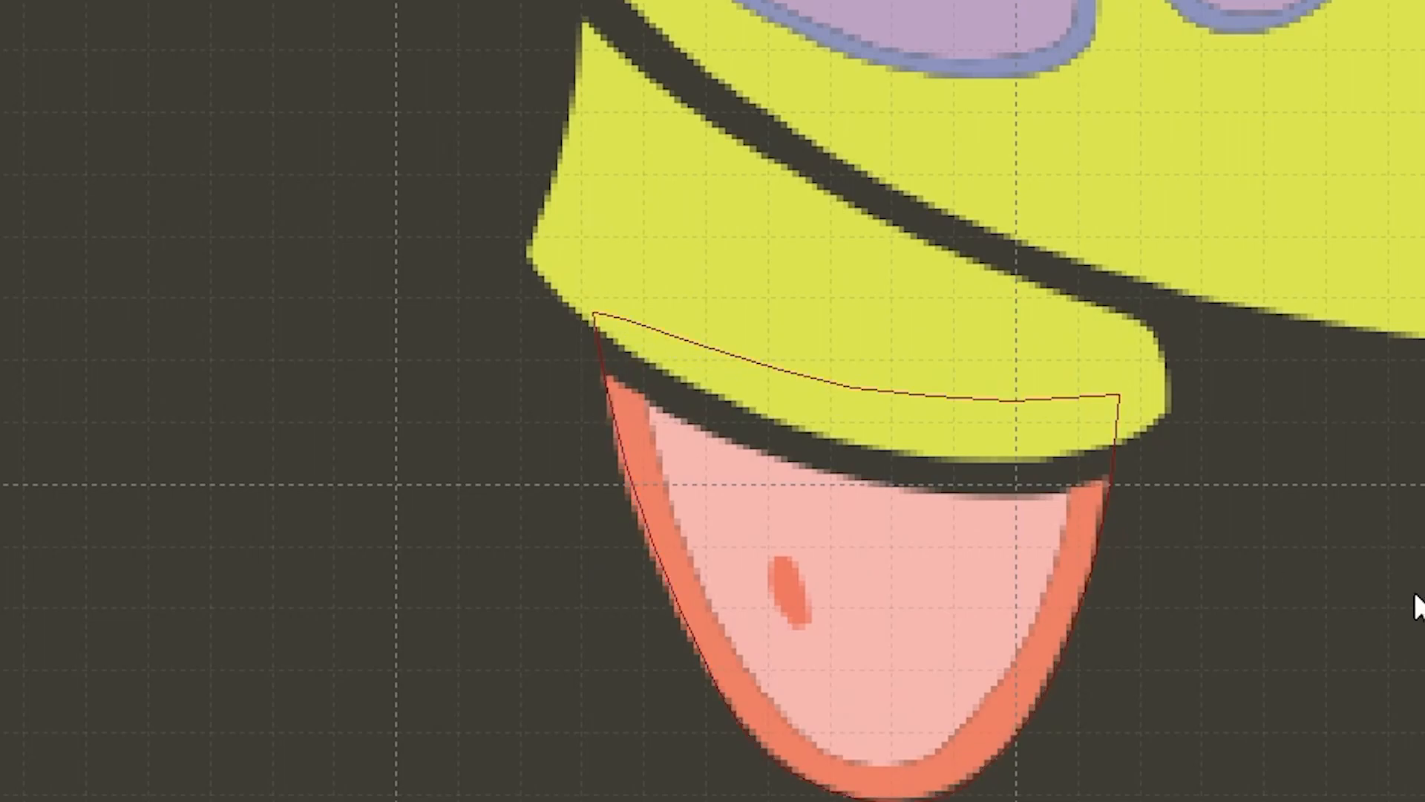
- Convert the closed foot outline into a fill stitch object
scroll(1063, 374, "down", 1)
left_click_drag(1063, 373, 876, 343)
left_click(872, 340)
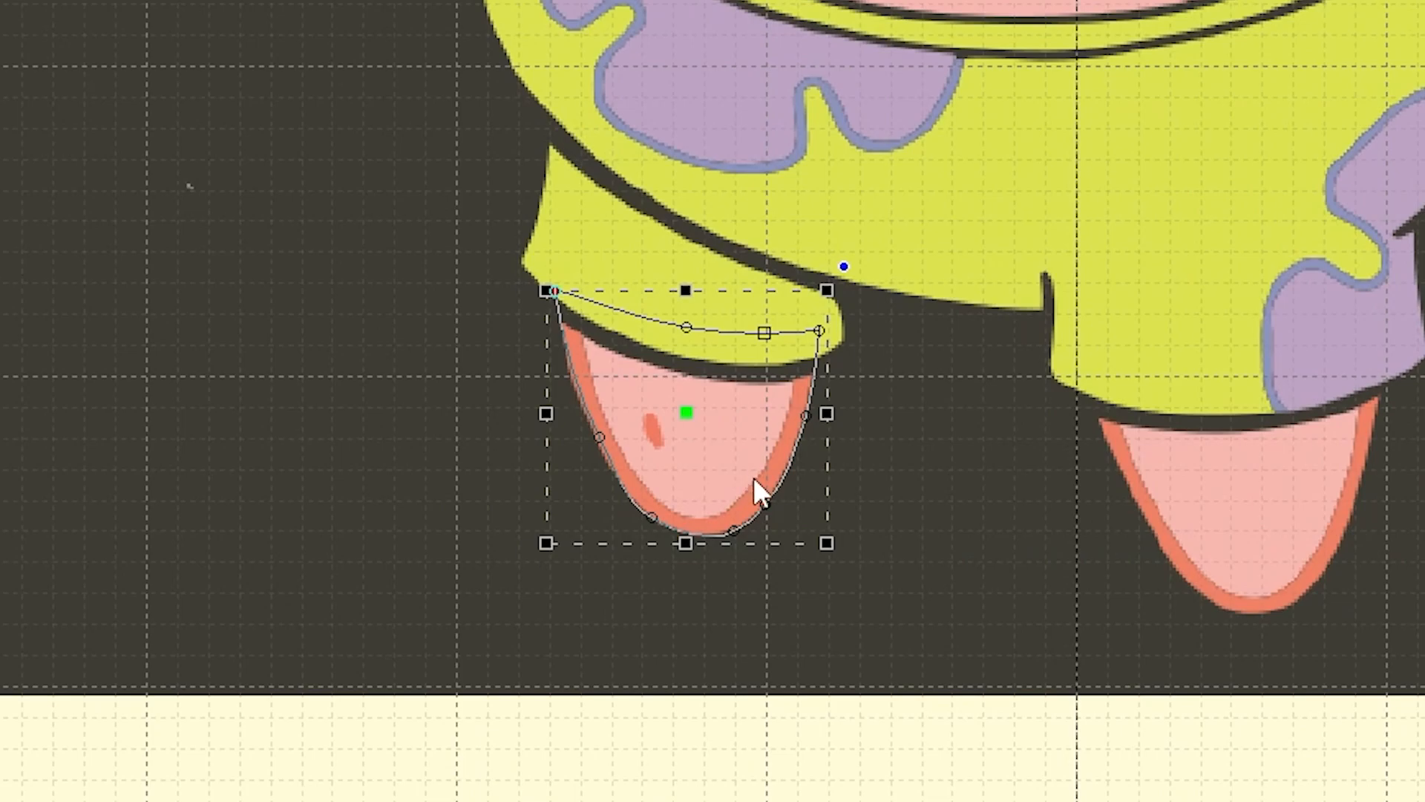
left_click_drag(770, 347, 723, 383)
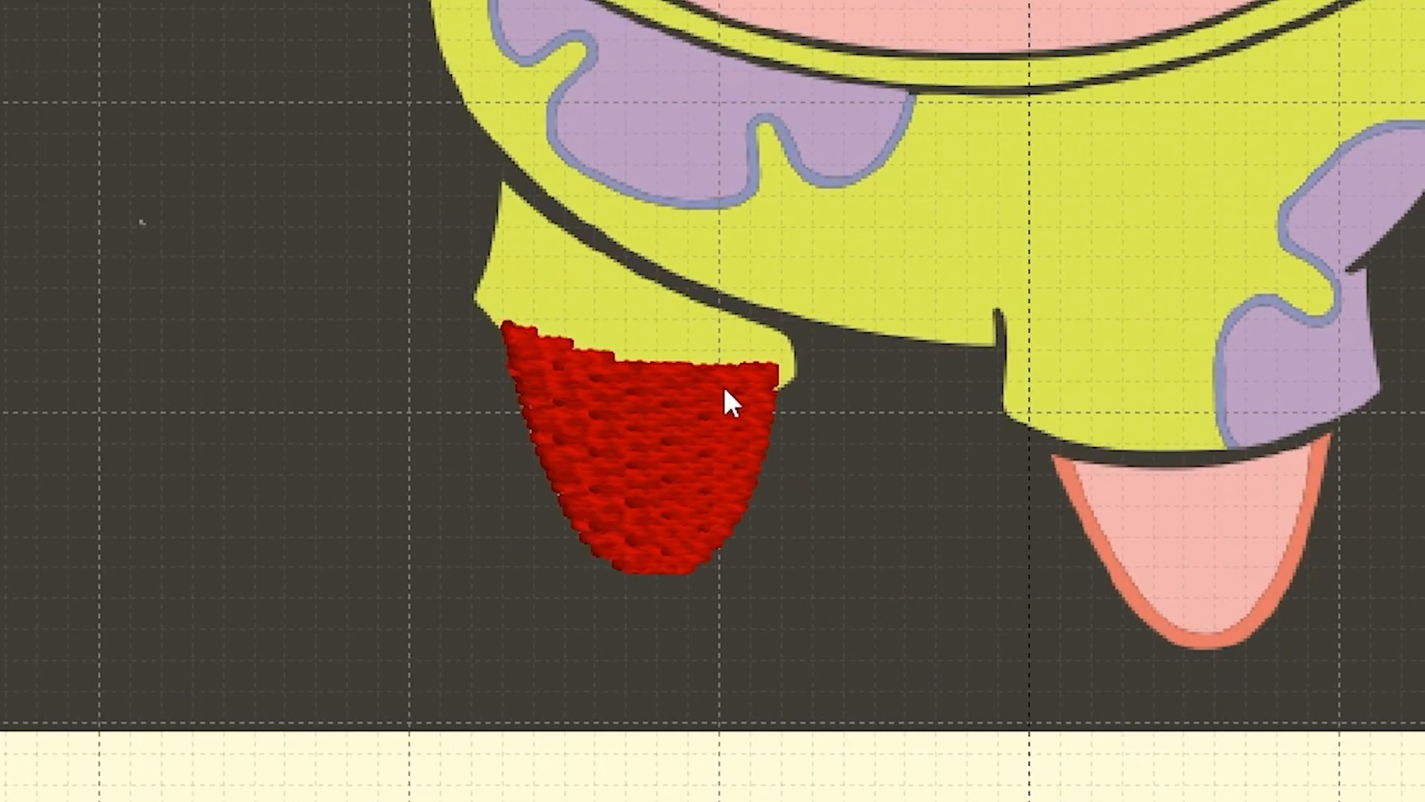
- Turn the foot fill's stitch angle line vertical so the stitches run from cuff to tip
left_click(723, 383)
left_click_drag(772, 454, 629, 354)
left_click_drag(533, 457, 628, 601)
left_click(978, 624)
left_click_drag(951, 588, 931, 593)
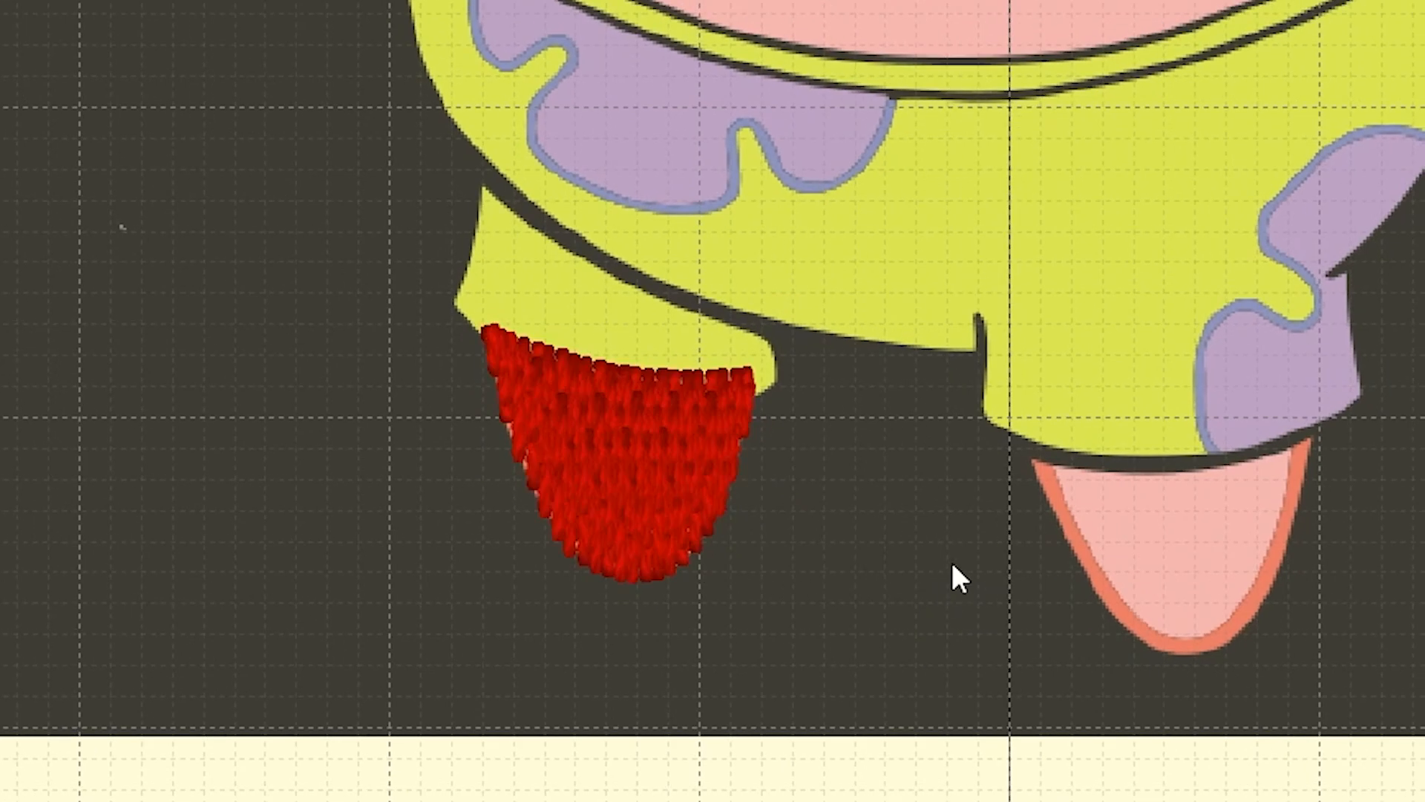
- Lower the foot fill's upper edge points to just below the shorts' cuff
left_click(629, 398)
left_click_drag(777, 309, 900, 389)
left_click_drag(751, 375, 752, 421)
left_click(849, 398)
left_click_drag(488, 381, 495, 363)
left_click(1121, 416)
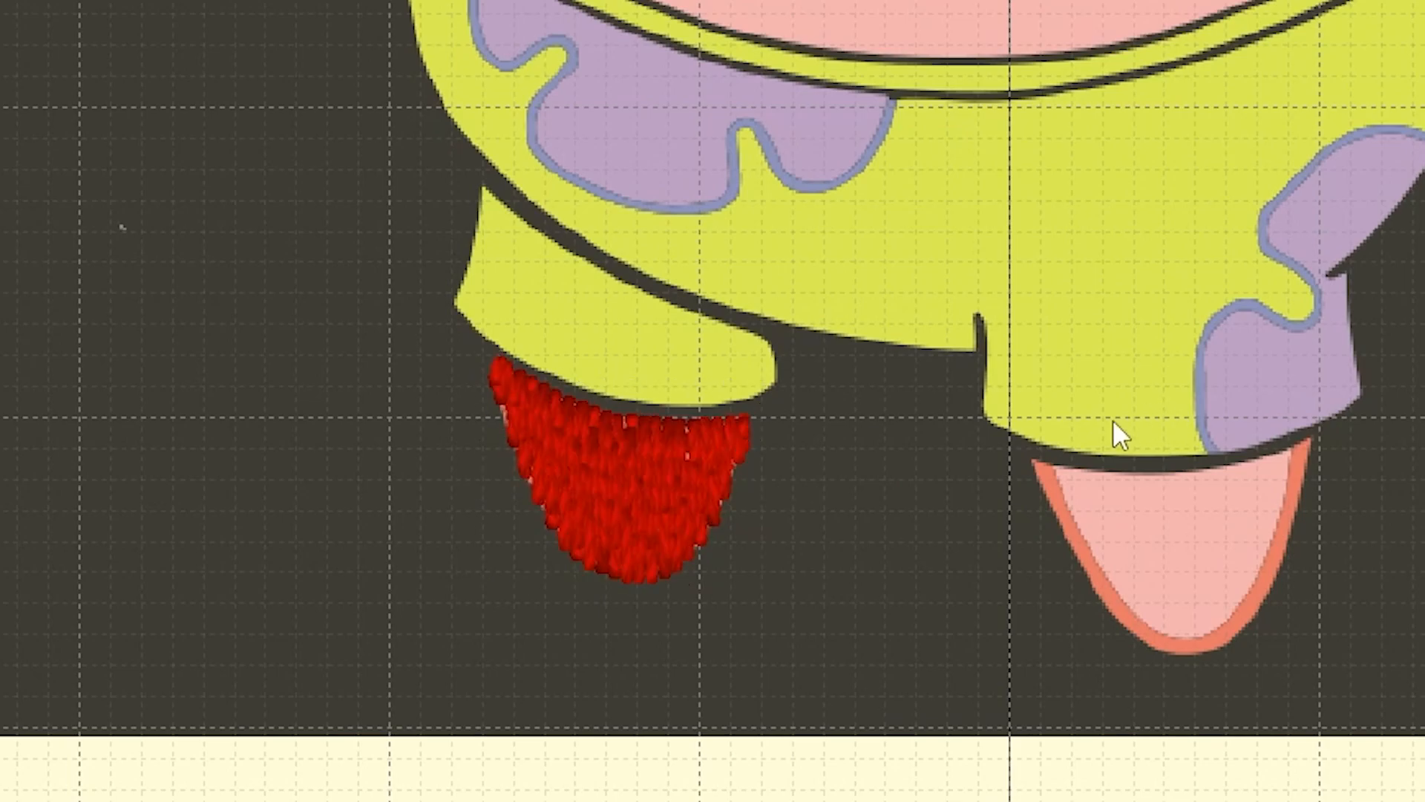
scroll(1067, 413, "down", 1)
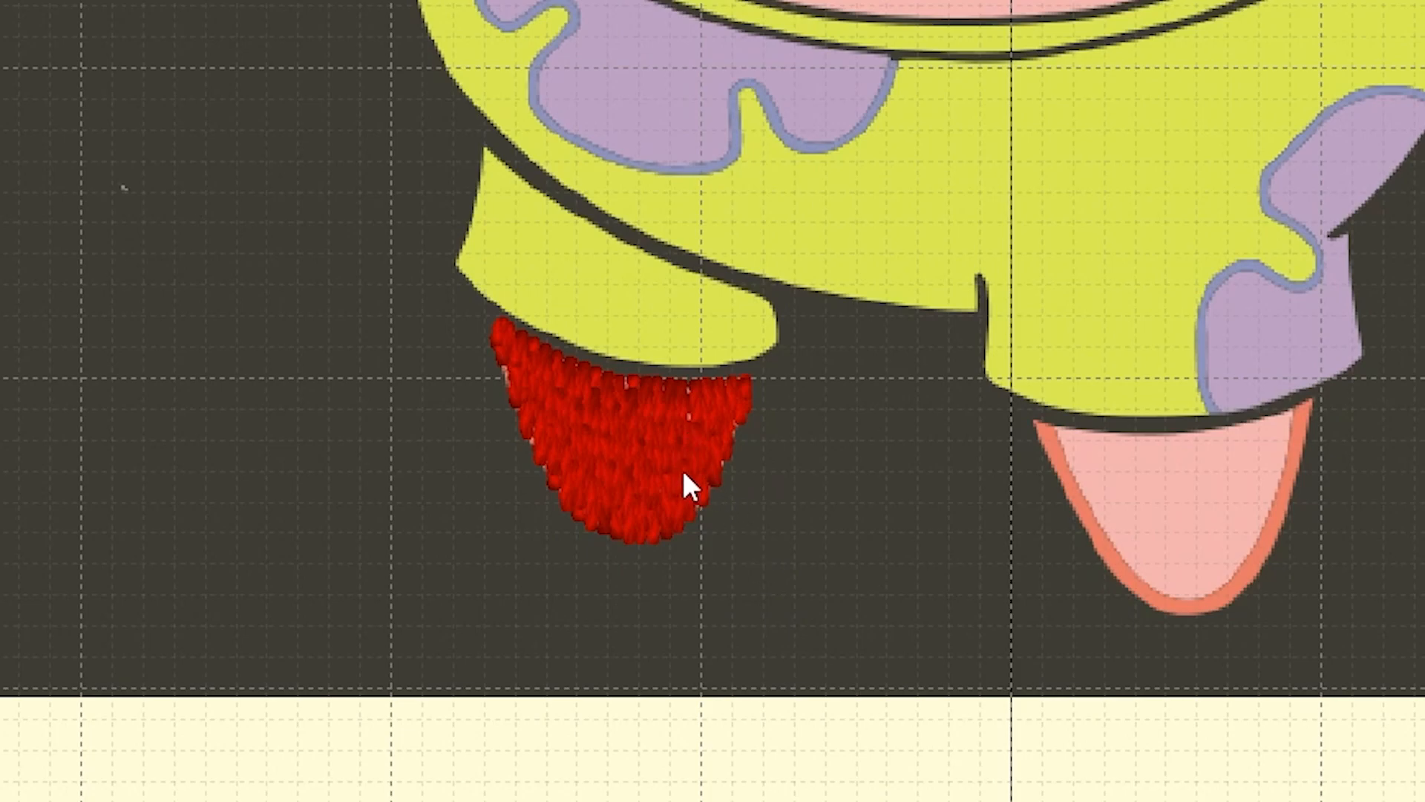
- Select the foot fill's upper edge points and raise them slightly so the fill meets the yellow cuff
left_click(690, 418)
left_click(709, 578)
left_click(578, 404)
mouse_move(885, 338)
left_mouse_down()
mouse_move(679, 239)
mouse_move(398, 250)
mouse_move(430, 371)
left_mouse_up()
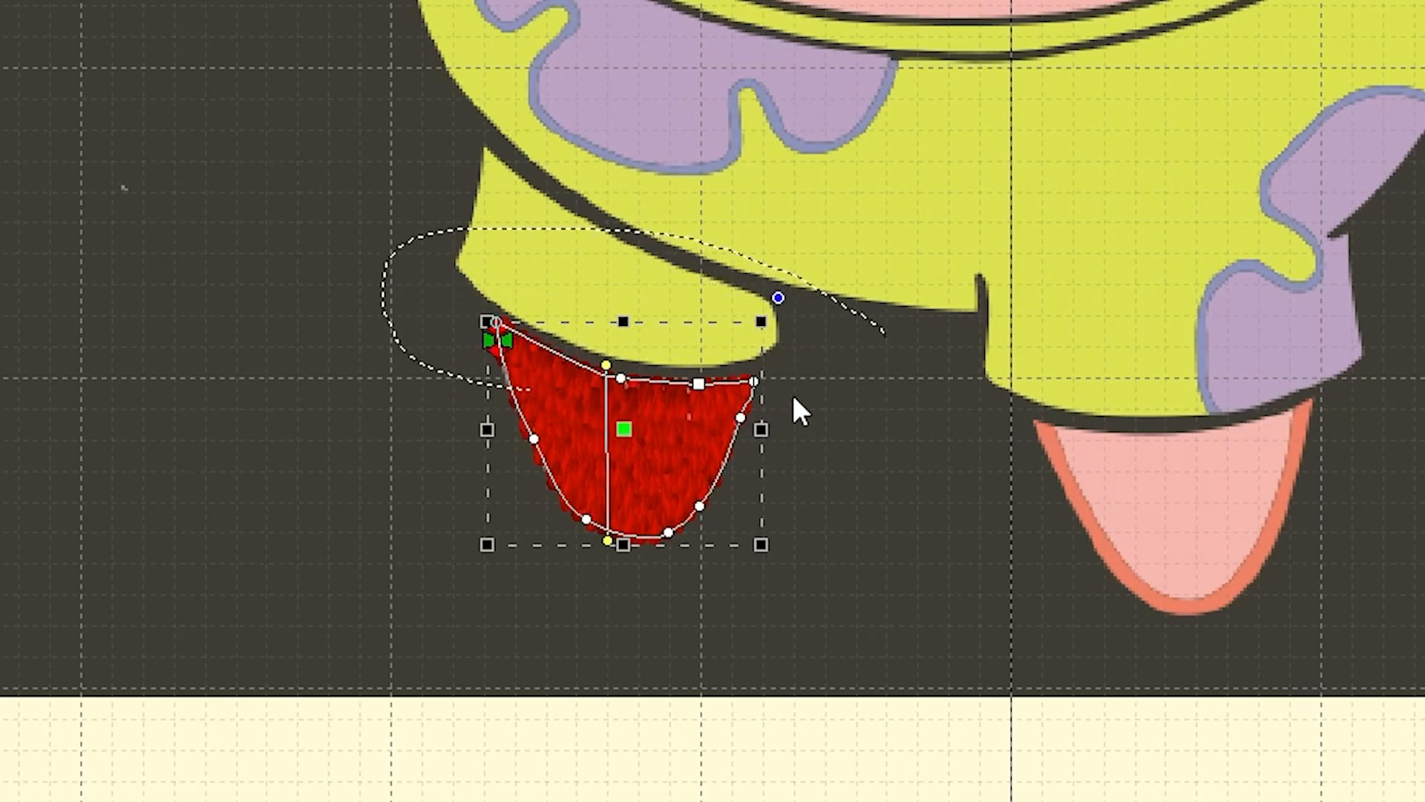
left_click(701, 386)
left_click_drag(702, 389, 695, 344)
left_click(785, 376)
left_click(785, 376)
left_click(688, 336)
mouse_move(833, 297)
left_mouse_down()
mouse_move(482, 254)
mouse_move(796, 362)
mouse_move(772, 345)
mouse_move(694, 347)
mouse_move(694, 368)
left_mouse_up()
left_click(861, 444)
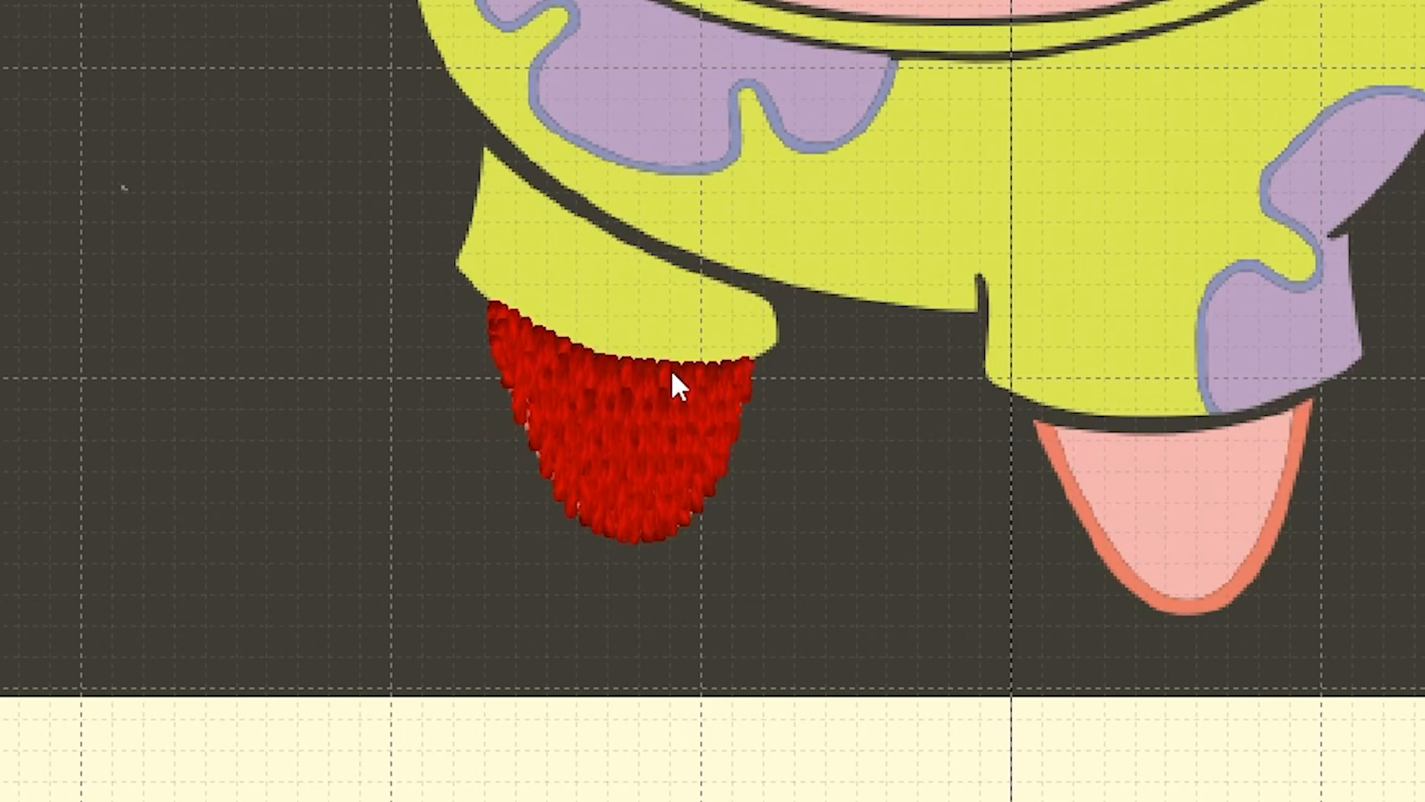
- Raise the foot fill's upper edge points further so they overlap well into the yellow cuff
left_click(672, 453)
left_click(772, 464)
left_click(655, 422)
mouse_move(831, 297)
left_mouse_down()
mouse_move(890, 330)
mouse_move(665, 374)
mouse_move(798, 367)
left_mouse_up()
left_click_drag(694, 373, 695, 345)
left_click(837, 377)
left_click(845, 379)
left_click_drag(858, 406, 839, 392)
left_click(525, 370)
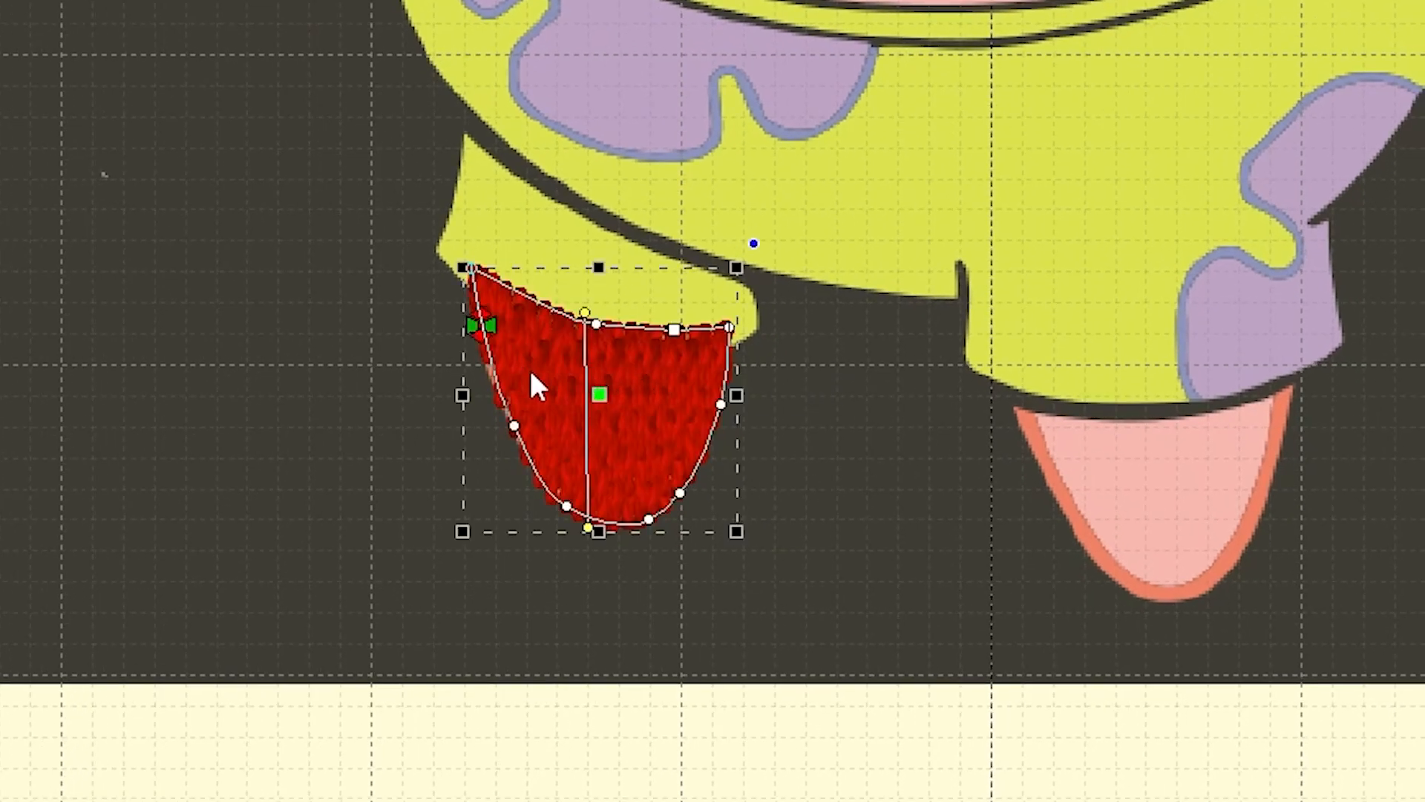
- Move the foot fill's upper edge points back down to the dark line under the cuff
left_click(513, 428)
mouse_move(874, 505)
left_mouse_down()
mouse_move(629, 489)
mouse_move(832, 512)
left_mouse_up()
left_click(636, 418)
mouse_move(854, 258)
left_mouse_down()
mouse_move(580, 334)
mouse_move(744, 335)
mouse_move(675, 352)
mouse_move(680, 367)
left_mouse_up()
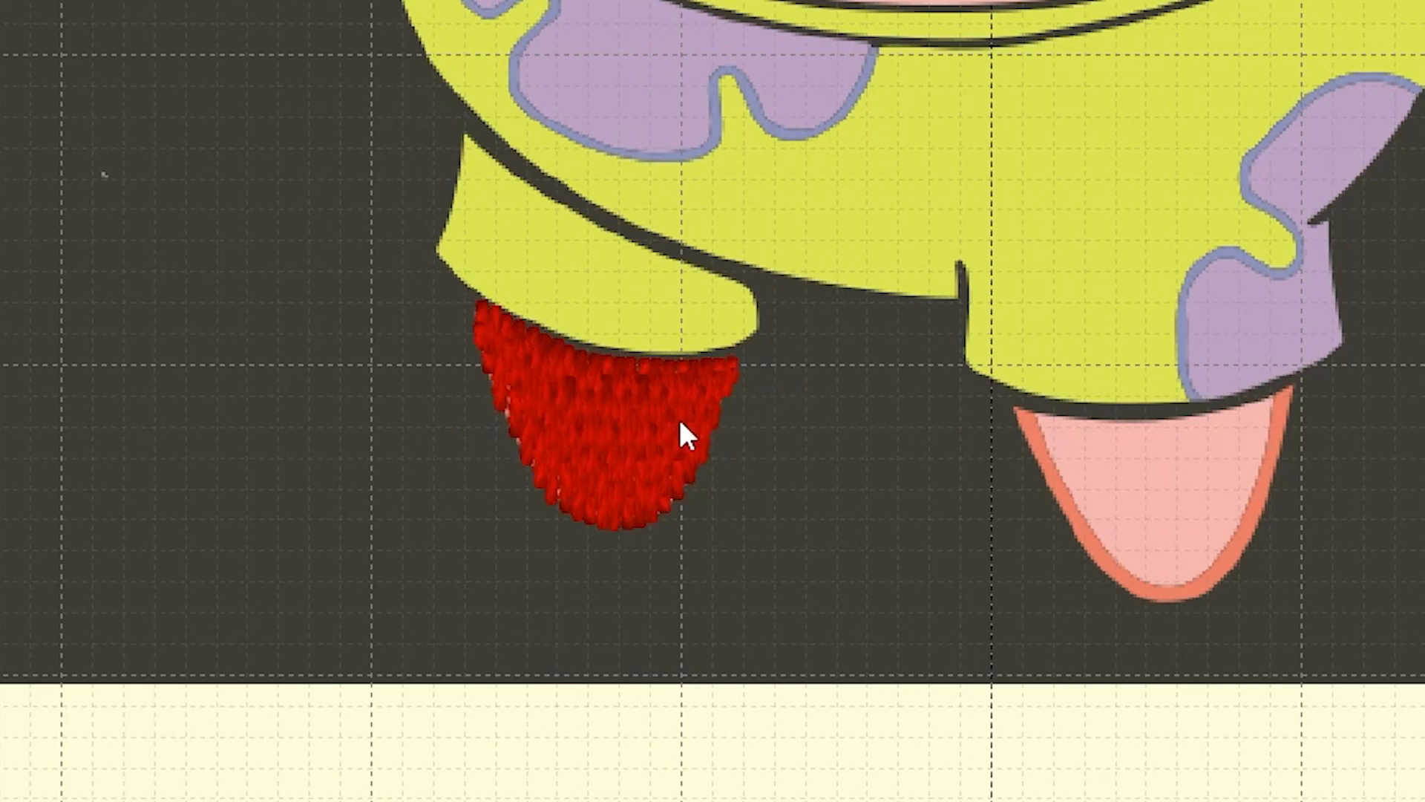
- Turn the foot fill's stitch angle line horizontal so the stitches run from side to side
left_click(680, 416)
left_click_drag(588, 348, 741, 437)
left_click_drag(586, 518, 495, 446)
left_click(1084, 495)
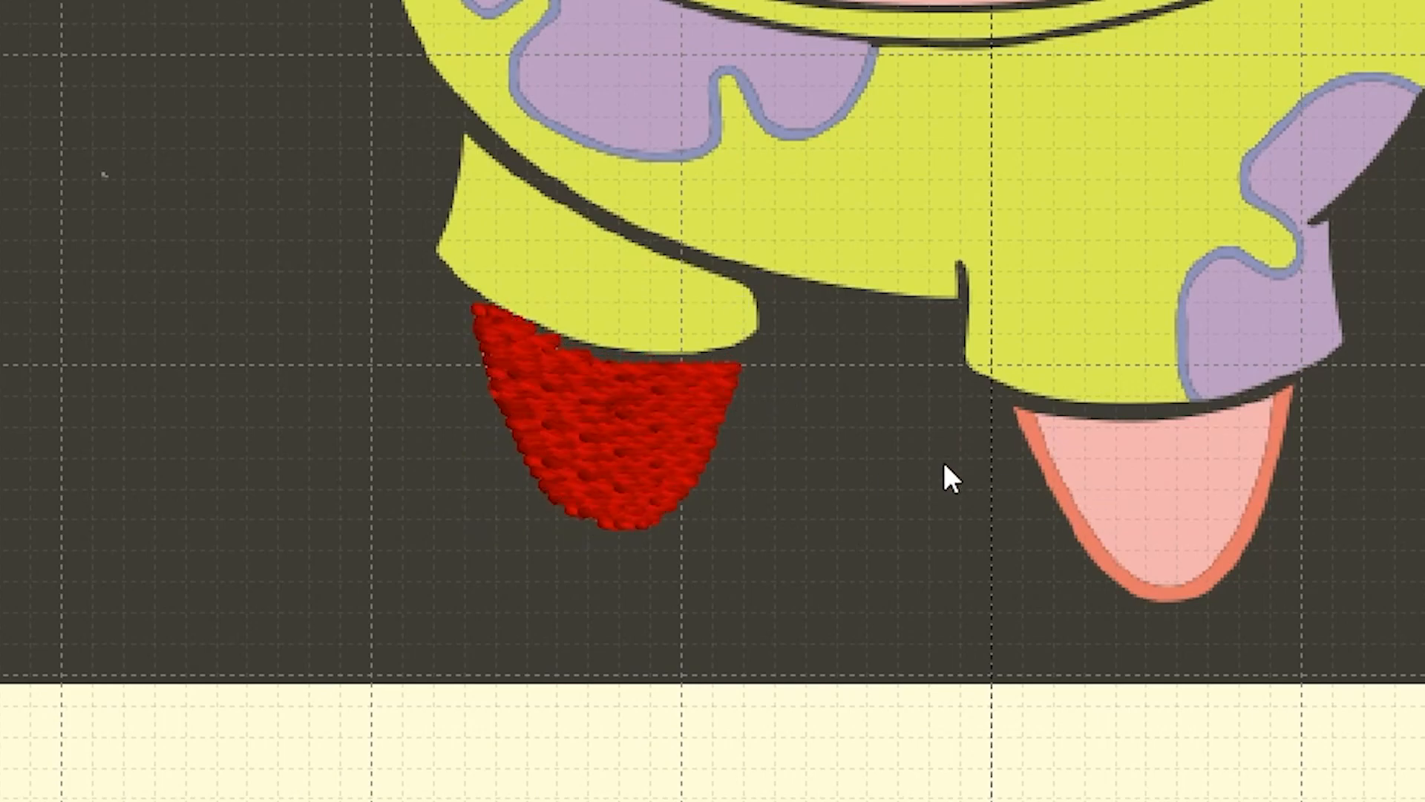
- Move the foot fill's side points inward on both sides to demonstrate the fabric pull that narrows the shape
left_click(705, 425)
left_click(845, 433)
left_click(658, 466)
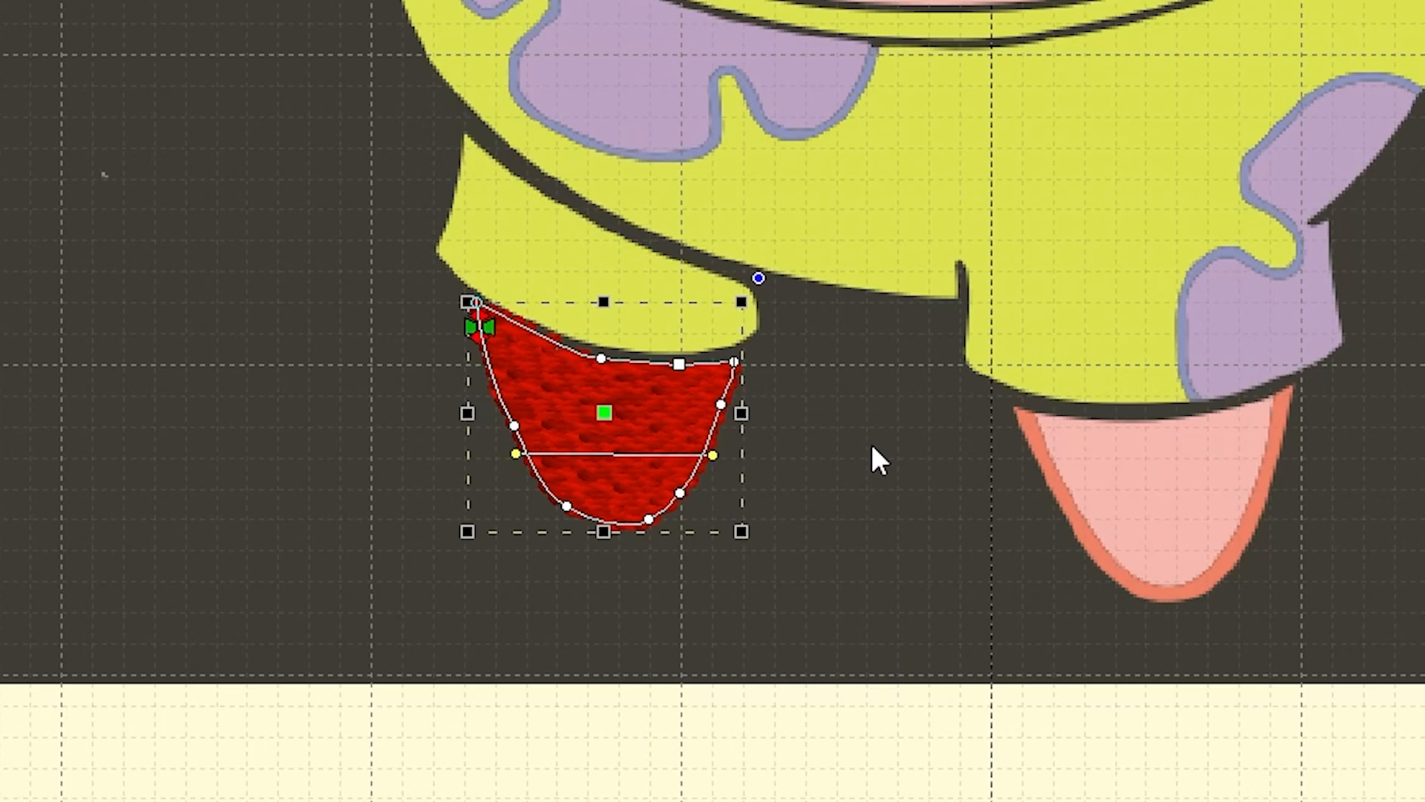
mouse_move(813, 422)
left_mouse_down()
mouse_move(723, 346)
mouse_move(687, 584)
mouse_move(696, 407)
left_mouse_up()
key("Escape")
left_click(535, 359)
mouse_move(548, 261)
left_mouse_down()
mouse_move(488, 493)
mouse_move(590, 519)
mouse_move(607, 506)
left_mouse_up()
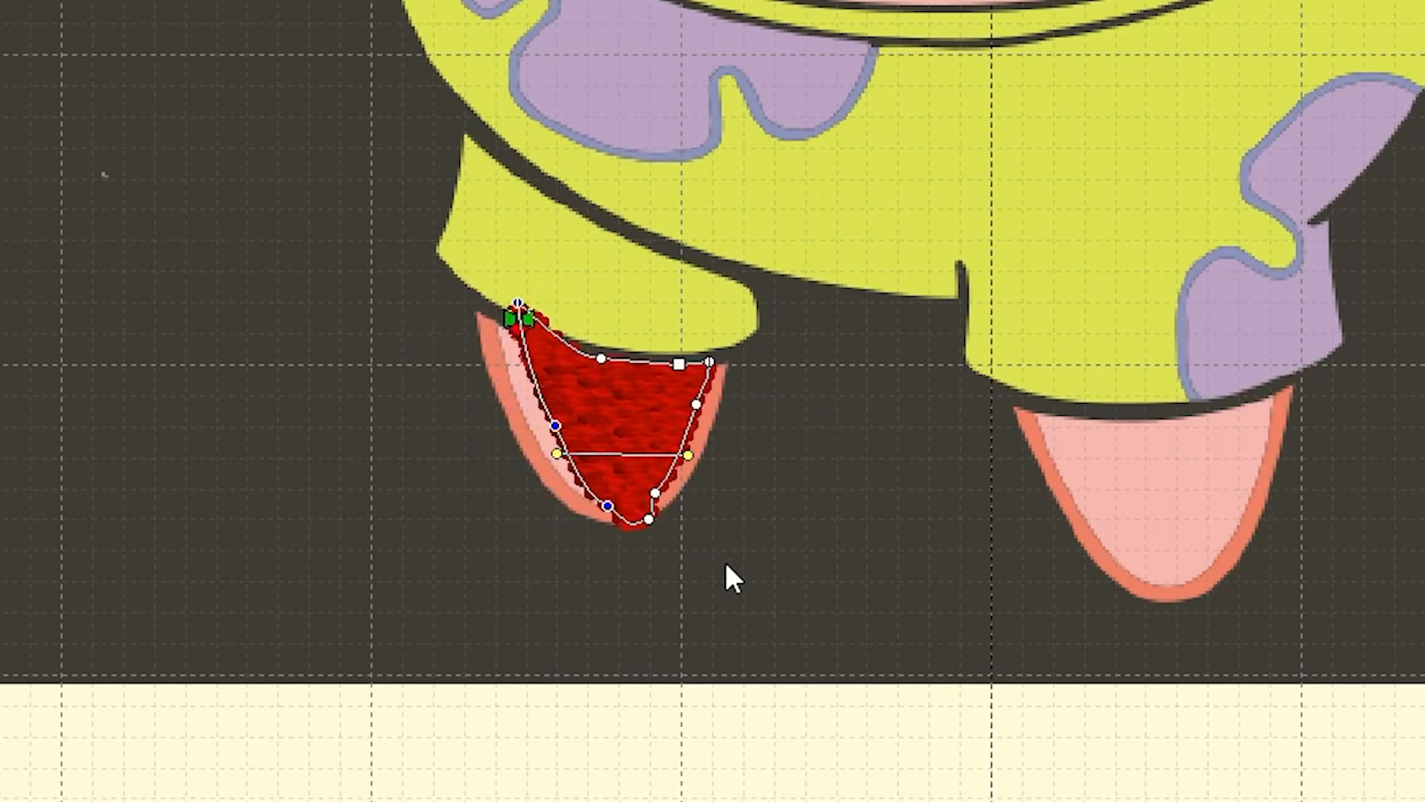
- Stretch the foot fill lengthwise by moving its upper points into the cuff and its lower points past the foot's tip
mouse_move(675, 452)
left_mouse_down()
mouse_move(439, 225)
mouse_move(472, 337)
mouse_move(650, 378)
mouse_move(851, 385)
mouse_move(675, 324)
left_mouse_up()
left_click(711, 502)
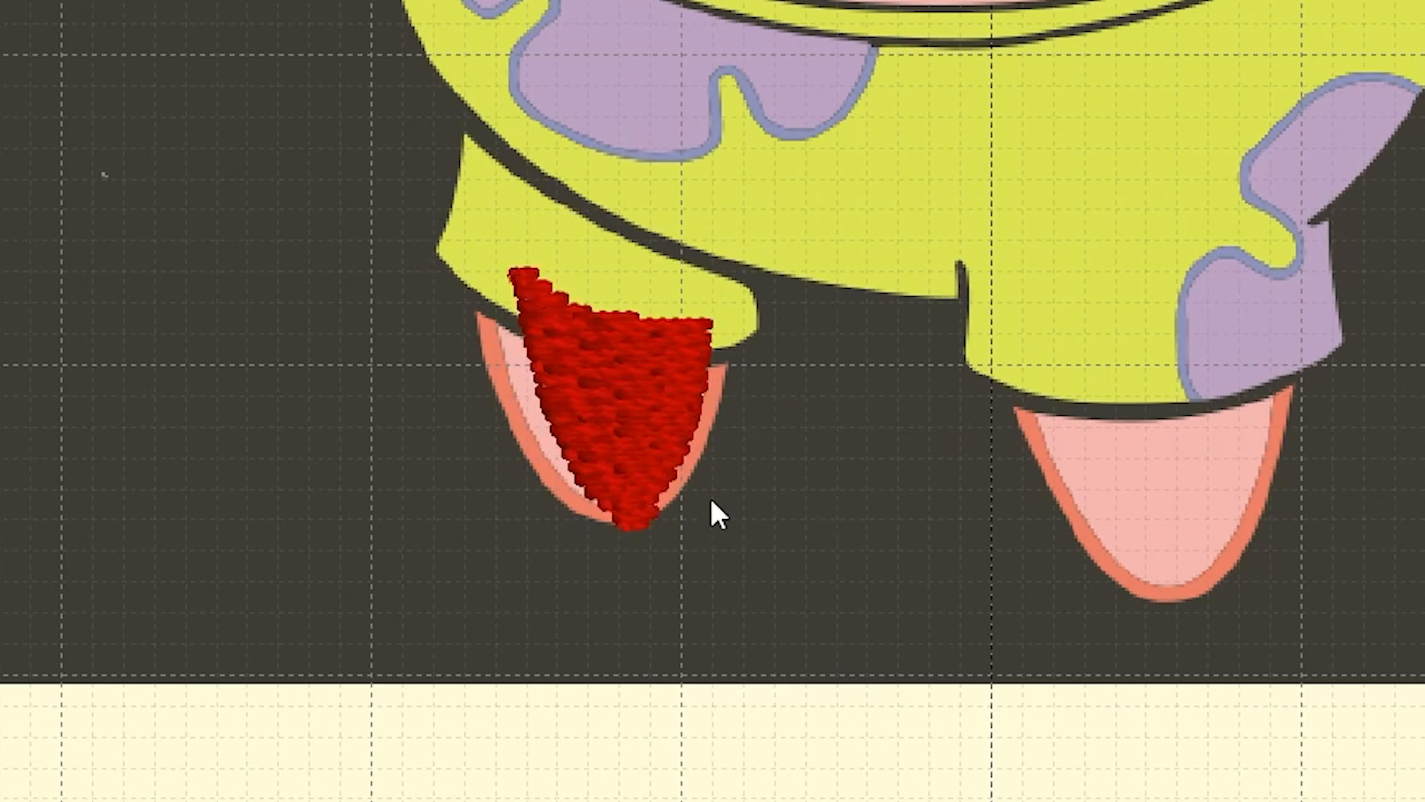
left_click(639, 475)
mouse_move(818, 533)
left_mouse_down()
mouse_move(622, 485)
mouse_move(727, 571)
left_mouse_up()
left_click_drag(648, 521, 646, 594)
left_click(769, 572)
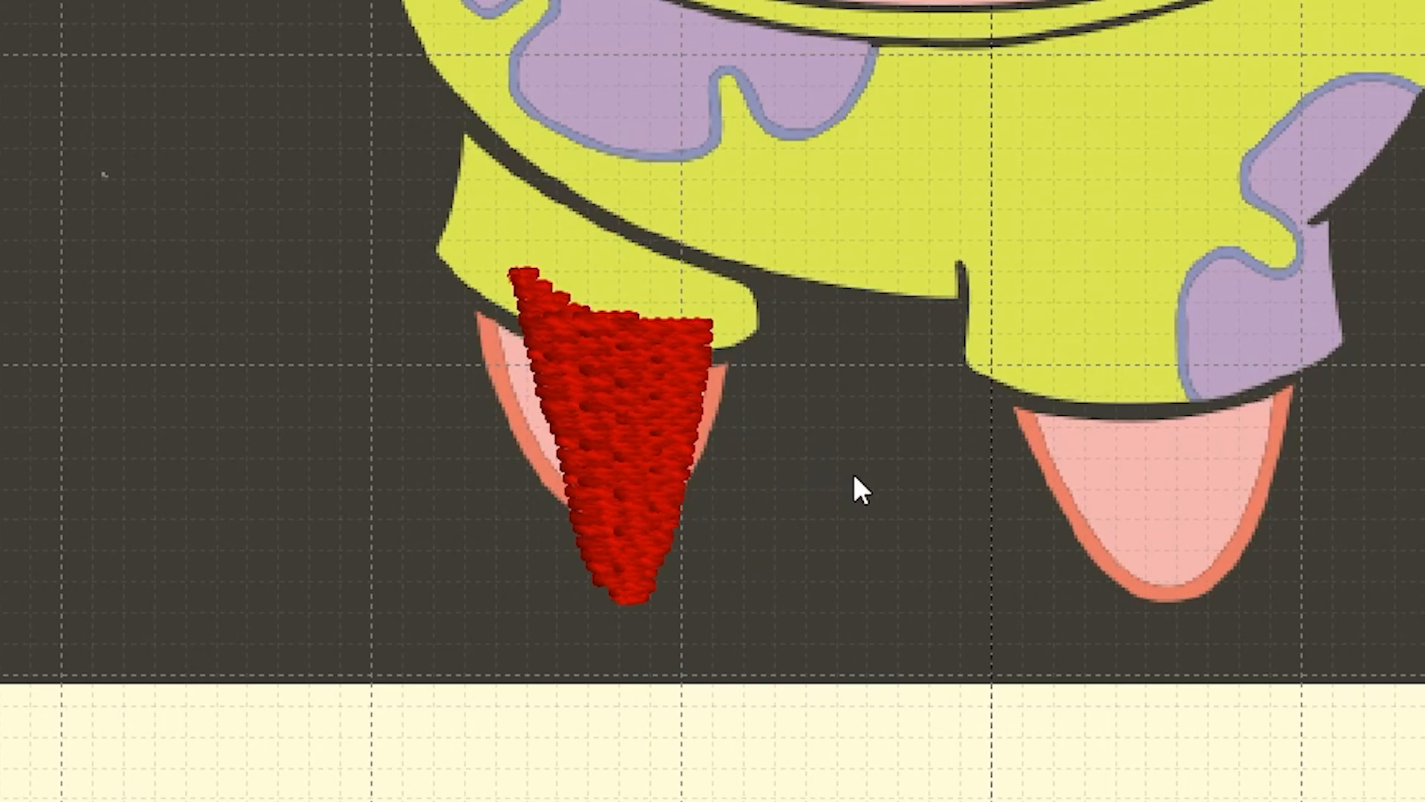
- Undo the narrowing and stretching of the foot fill
key("ctrl+z")
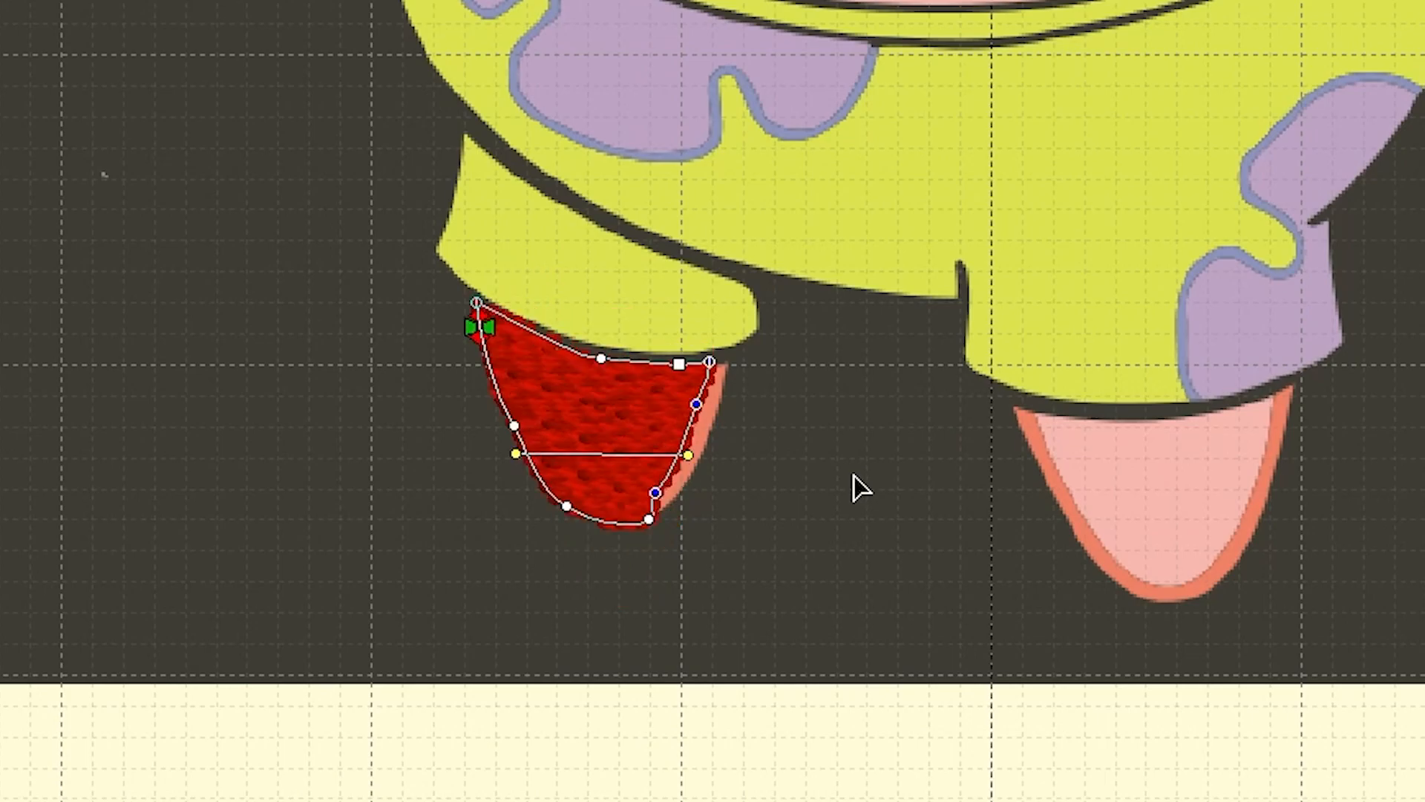
key("ctrl+z")
left_click(821, 458)
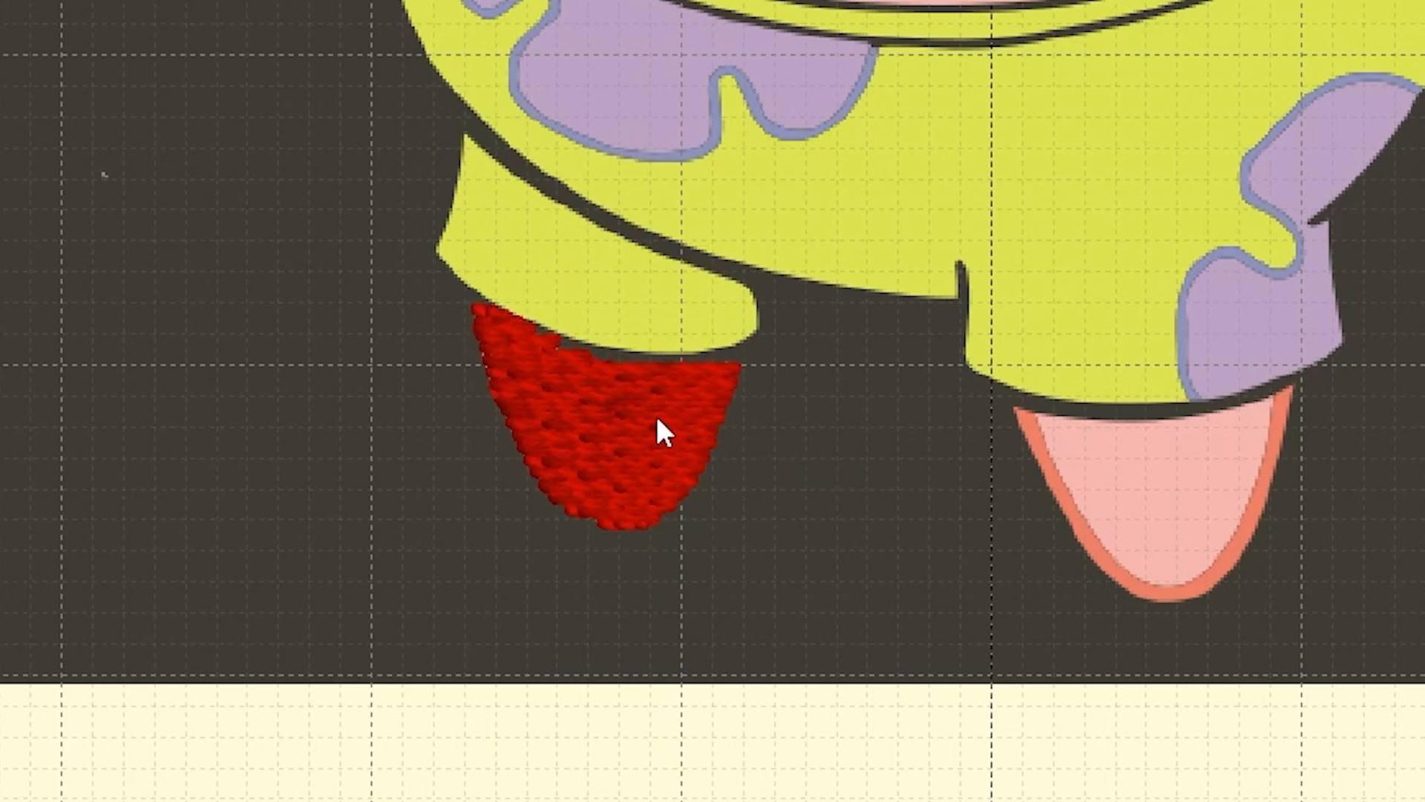
- Select the foot fill and tilt its stitch angle line very slightly from horizontal
left_click(640, 439)
left_click(775, 401)
left_click(639, 381)
left_click(821, 414)
left_click(654, 449)
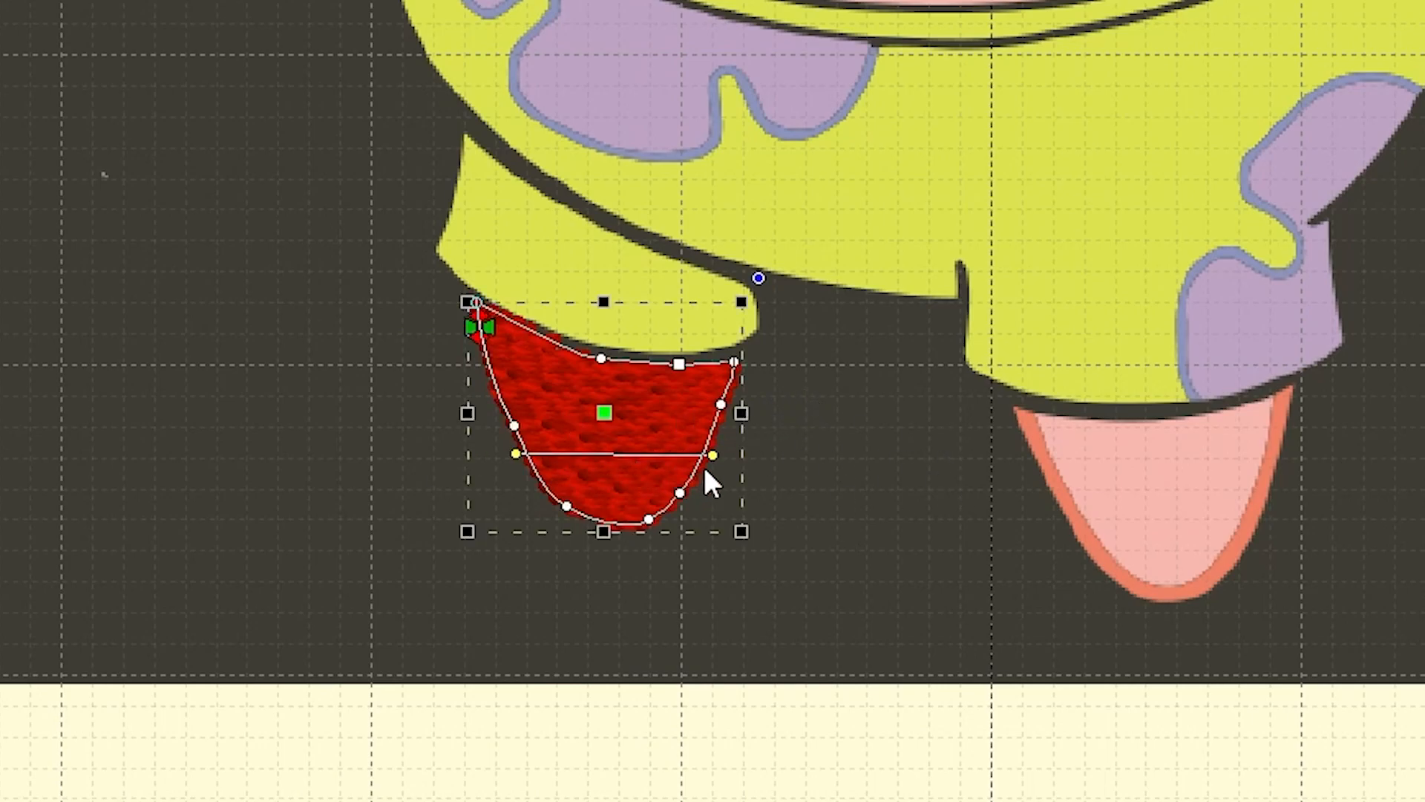
left_click(632, 447)
left_click_drag(632, 447, 743, 475)
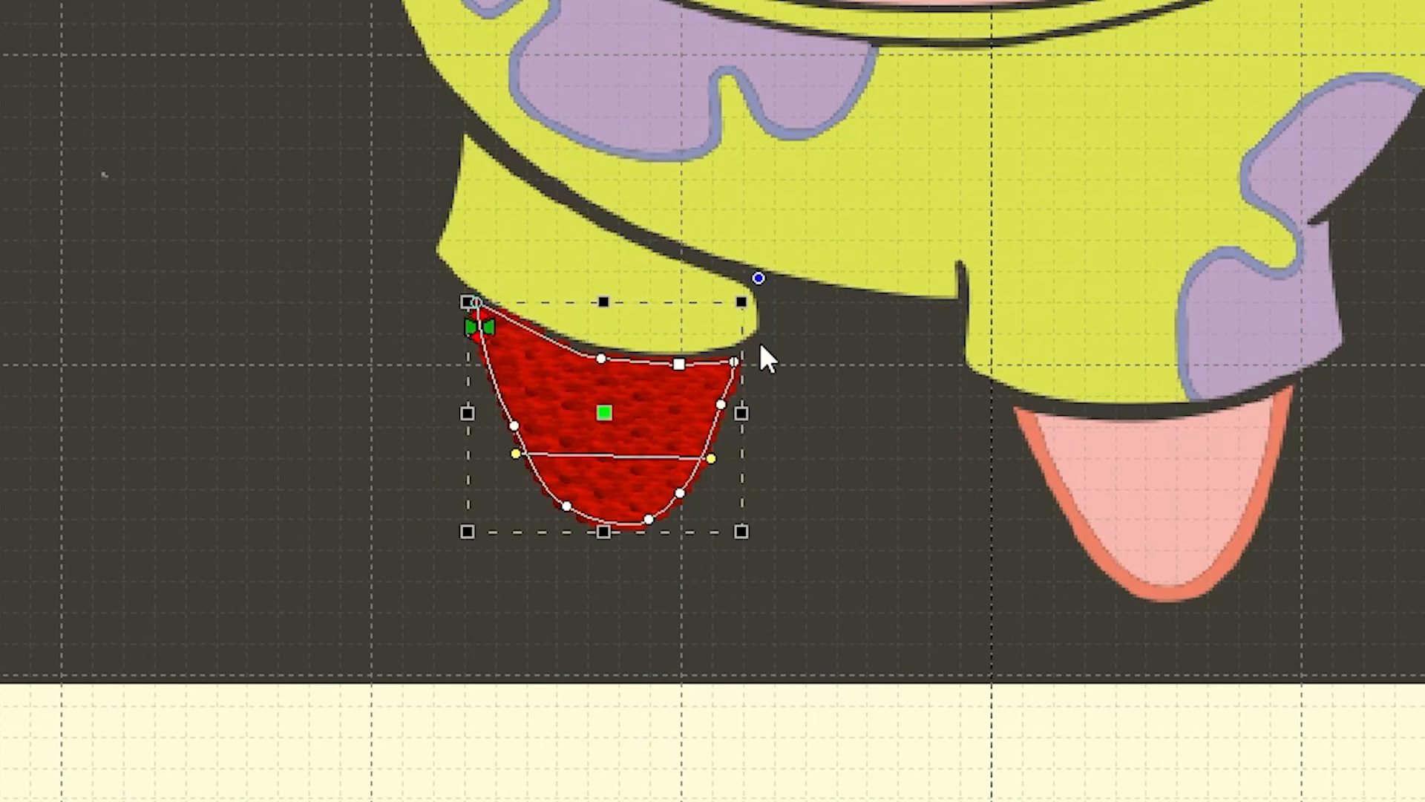
left_click(829, 445)
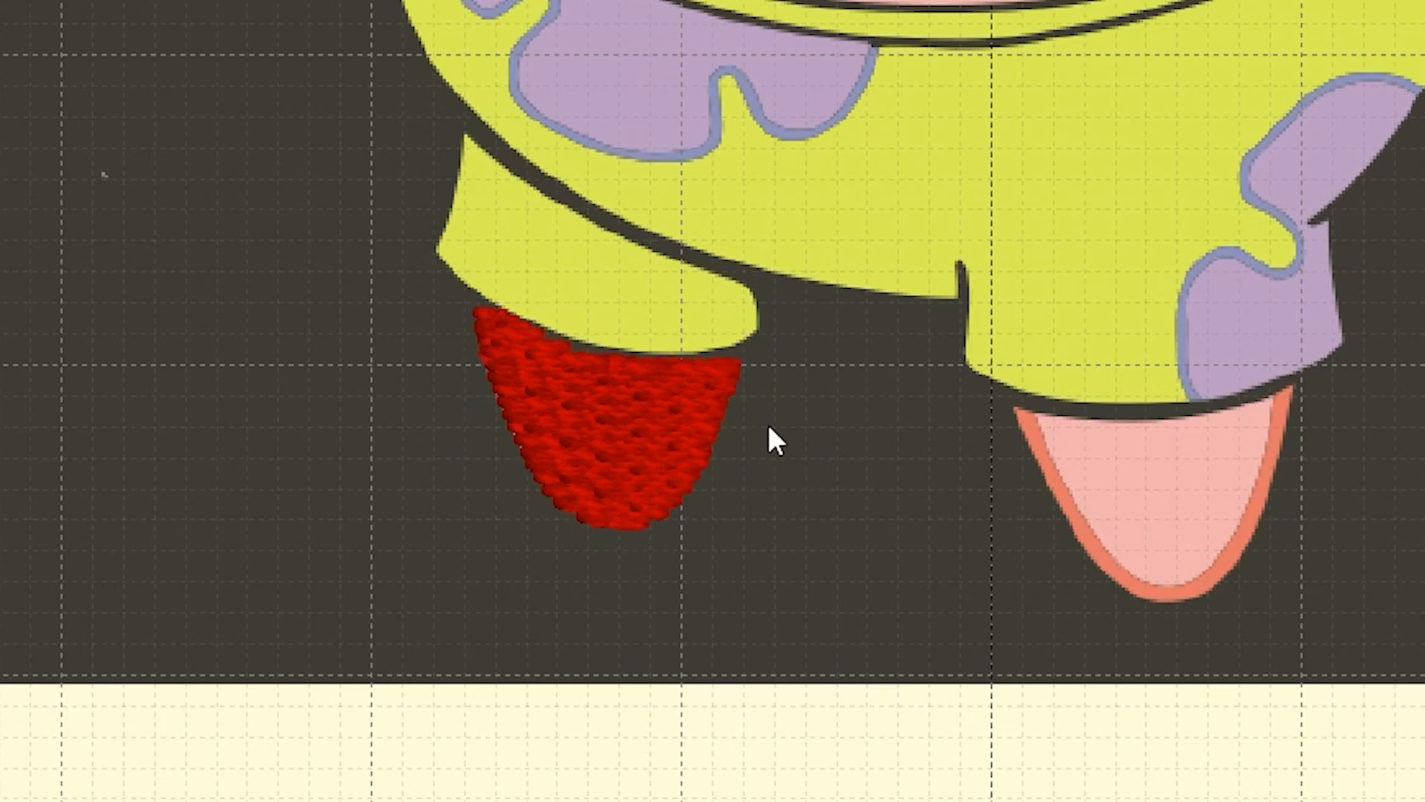
- Select the foot fill's right-side points and move them slightly outward to compensate for pull
left_click(644, 488)
left_click(849, 453)
left_click(690, 461)
mouse_move(845, 439)
left_mouse_down()
mouse_move(696, 345)
mouse_move(704, 556)
left_mouse_up()
left_click_drag(680, 493, 693, 493)
- Select the foot fill's left-side points and move them slightly outward beyond the foot's edge
left_click_drag(423, 393, 490, 529)
left_click(528, 415)
mouse_move(557, 254)
left_mouse_down()
mouse_move(391, 397)
mouse_move(490, 582)
mouse_move(564, 593)
mouse_move(583, 568)
left_mouse_up()
left_click_drag(567, 505, 551, 510)
left_click(563, 549)
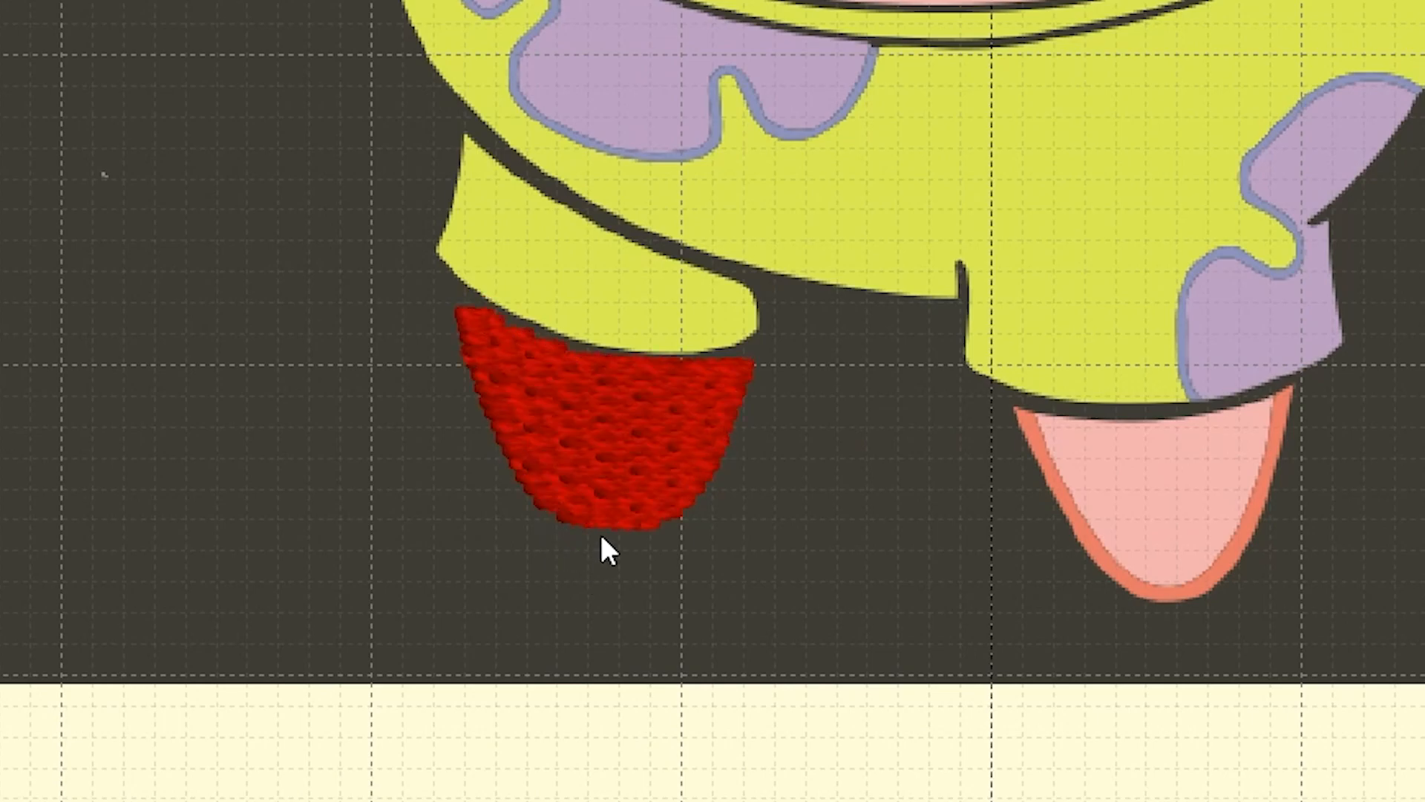
- Select the foot fill and move its bottom points slightly inward to compensate for stitch push
left_click(603, 528)
mouse_move(690, 597)
left_mouse_down()
mouse_move(586, 487)
mouse_move(679, 596)
left_mouse_up()
left_click_drag(661, 519, 665, 514)
left_click_drag(508, 552, 508, 549)
mouse_move(573, 468)
left_mouse_down()
mouse_move(434, 430)
mouse_move(508, 504)
mouse_move(582, 483)
mouse_move(436, 470)
mouse_move(569, 488)
mouse_move(520, 479)
left_mouse_up()
left_click(532, 498)
left_click(504, 494)
left_click(500, 493)
left_click(581, 484)
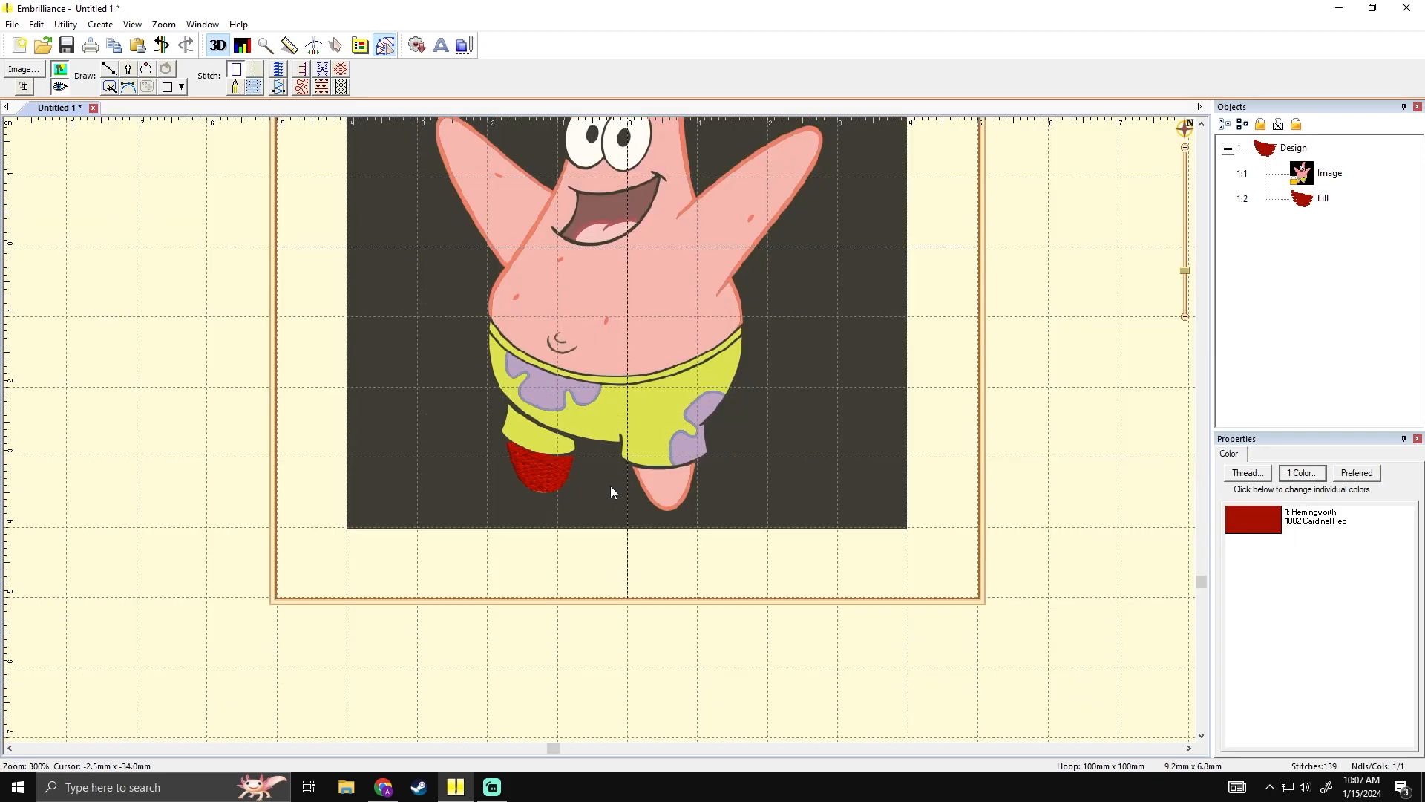
- Examine the finished foot fill both within the whole hoop and close up beside the untraced foot
scroll(539, 490, "down", 3)
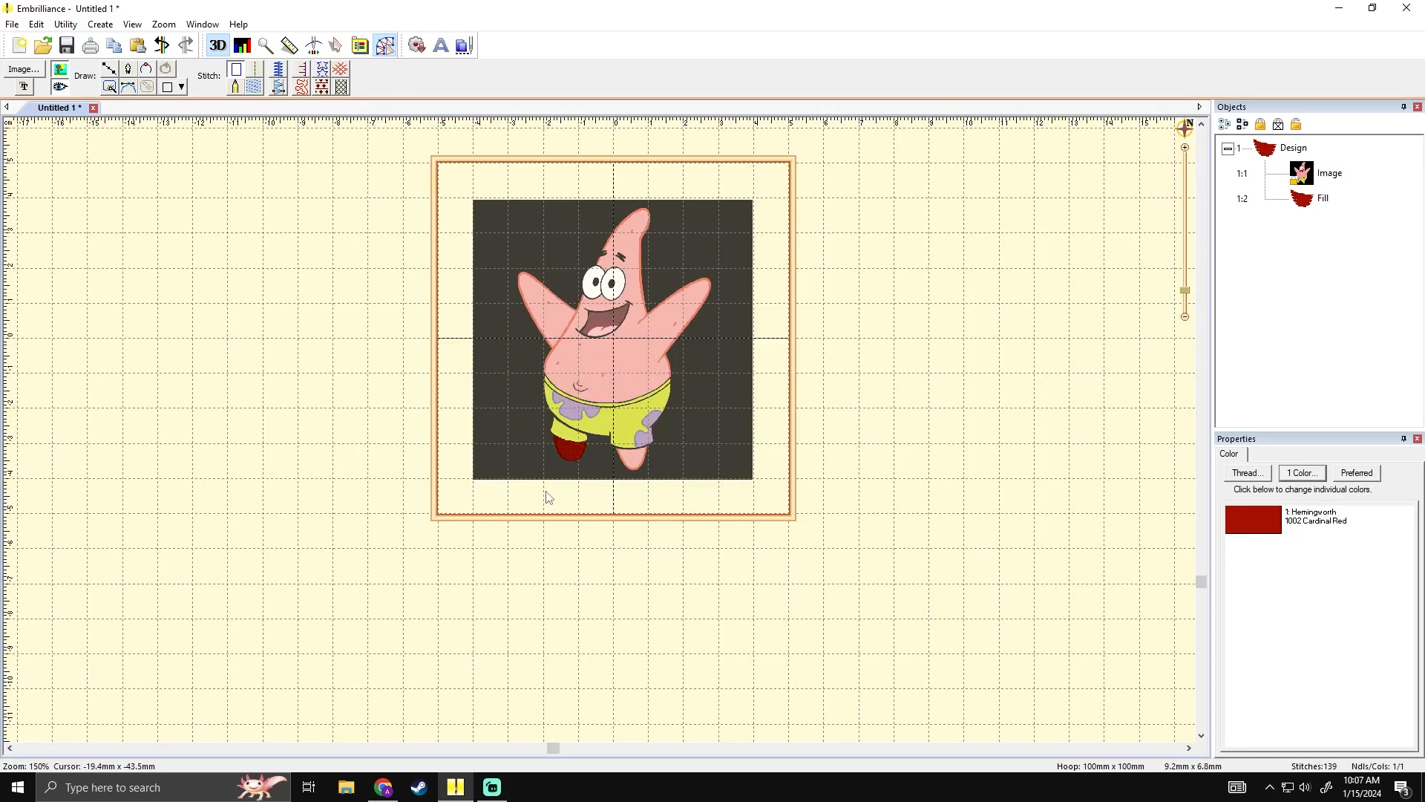
scroll(545, 492, "up", 3)
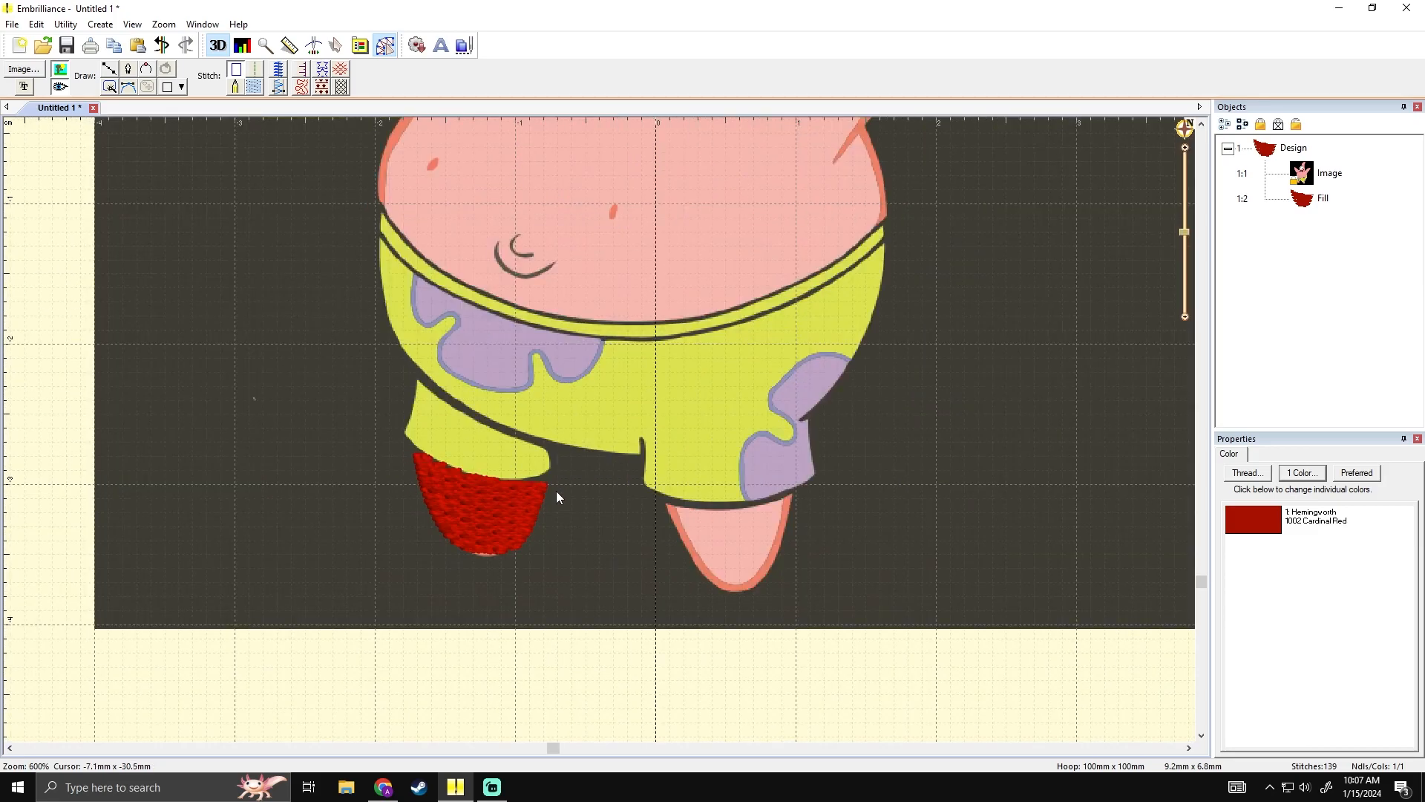
scroll(556, 491, "down", 2)
scroll(589, 480, "down", 2)
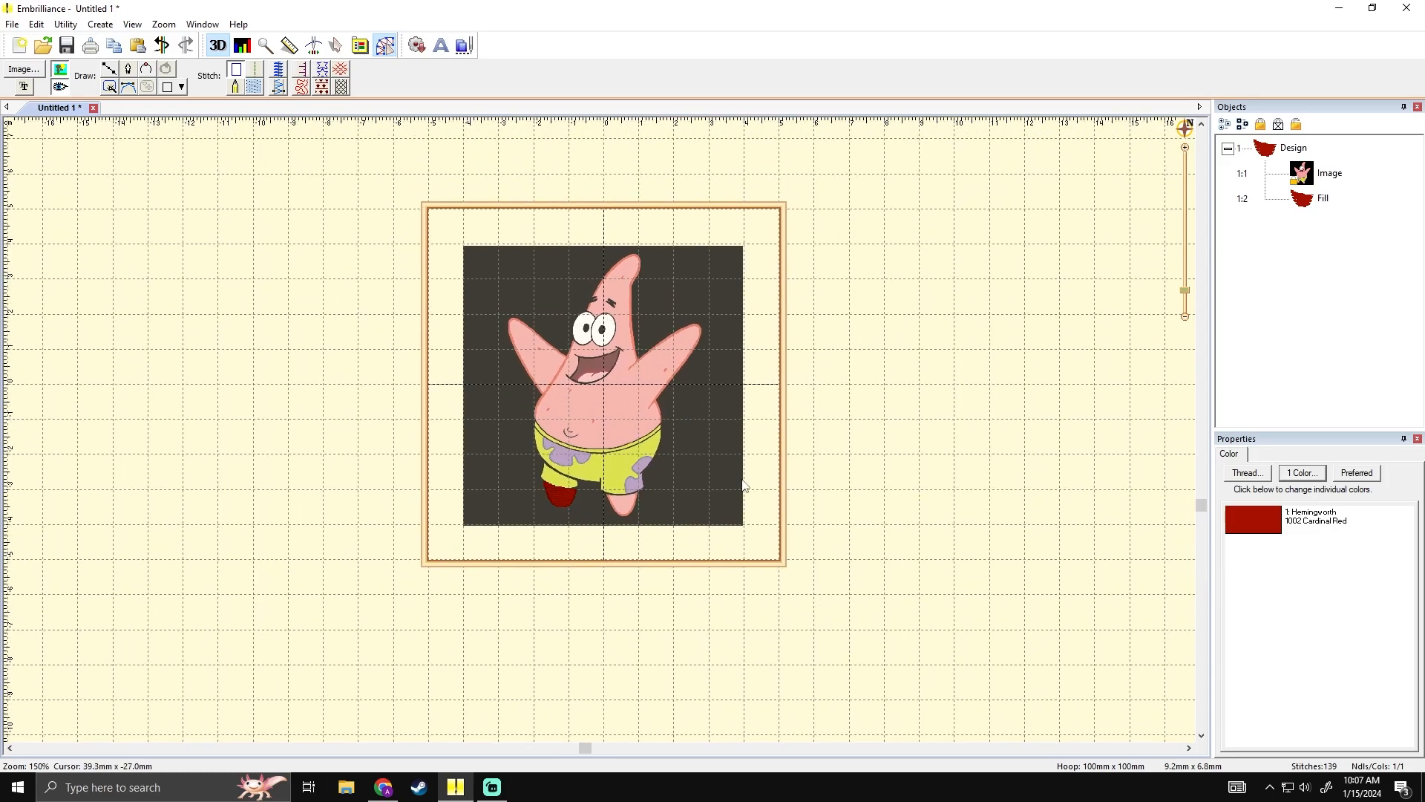
mouse_move(737, 495)
left_mouse_down()
mouse_move(605, 556)
mouse_move(635, 259)
mouse_move(759, 412)
left_mouse_up()
left_click(679, 477)
scroll(677, 480, "up", 4)
scroll(631, 564, "down", 2)
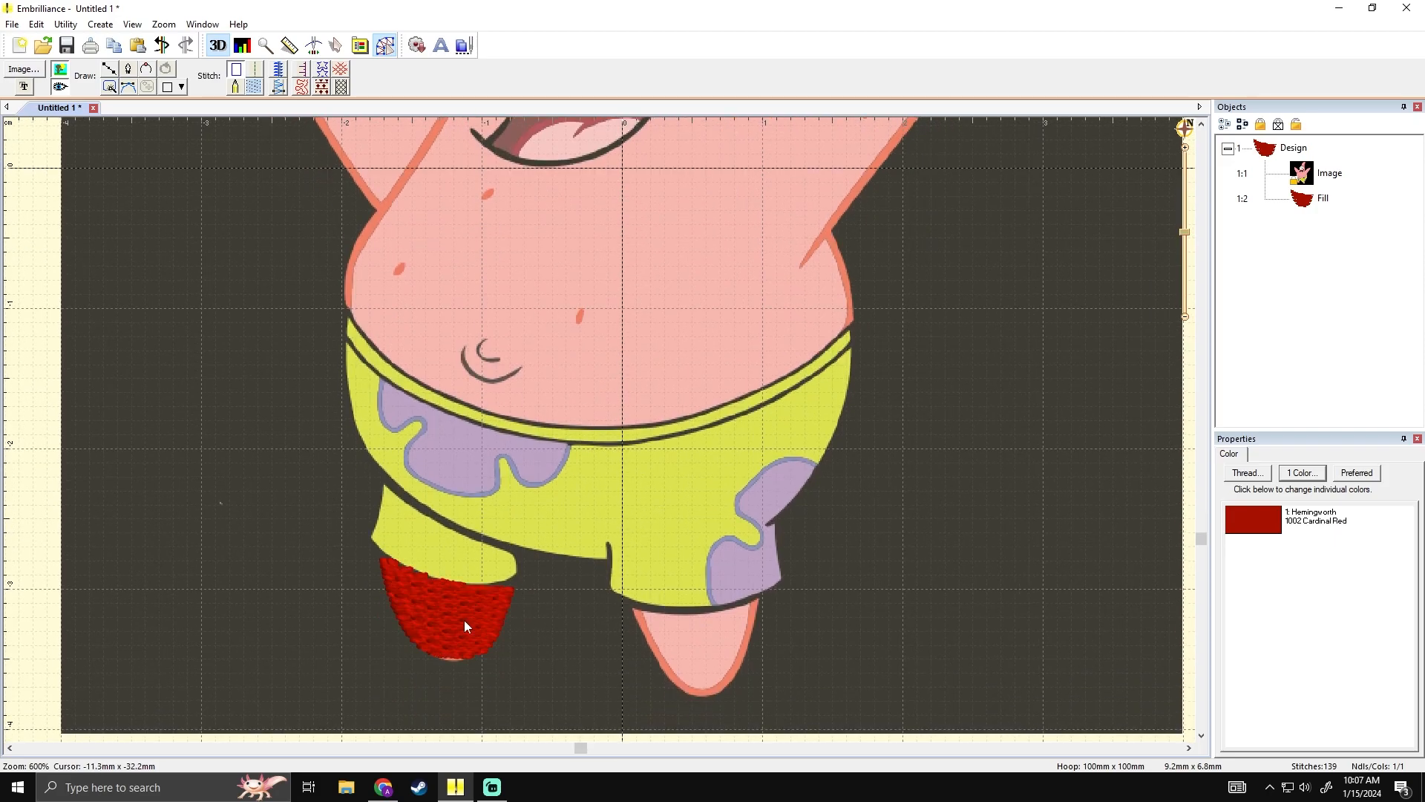
scroll(469, 607, "down", 2)
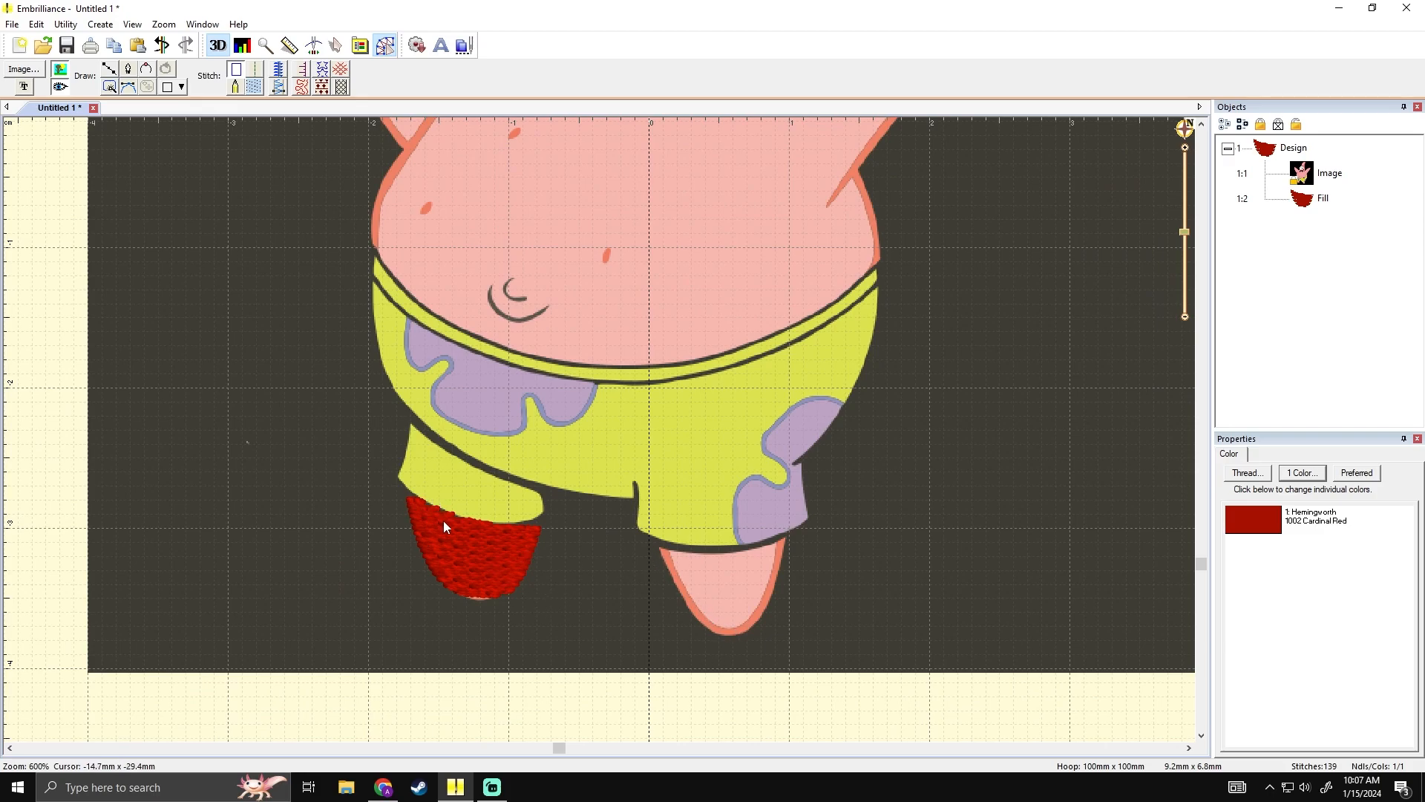
- Select the left-hand foot fill and move its stitch end point to the upper-right corner, facing the other foot
left_click(486, 596)
left_click(537, 616)
left_click(493, 576)
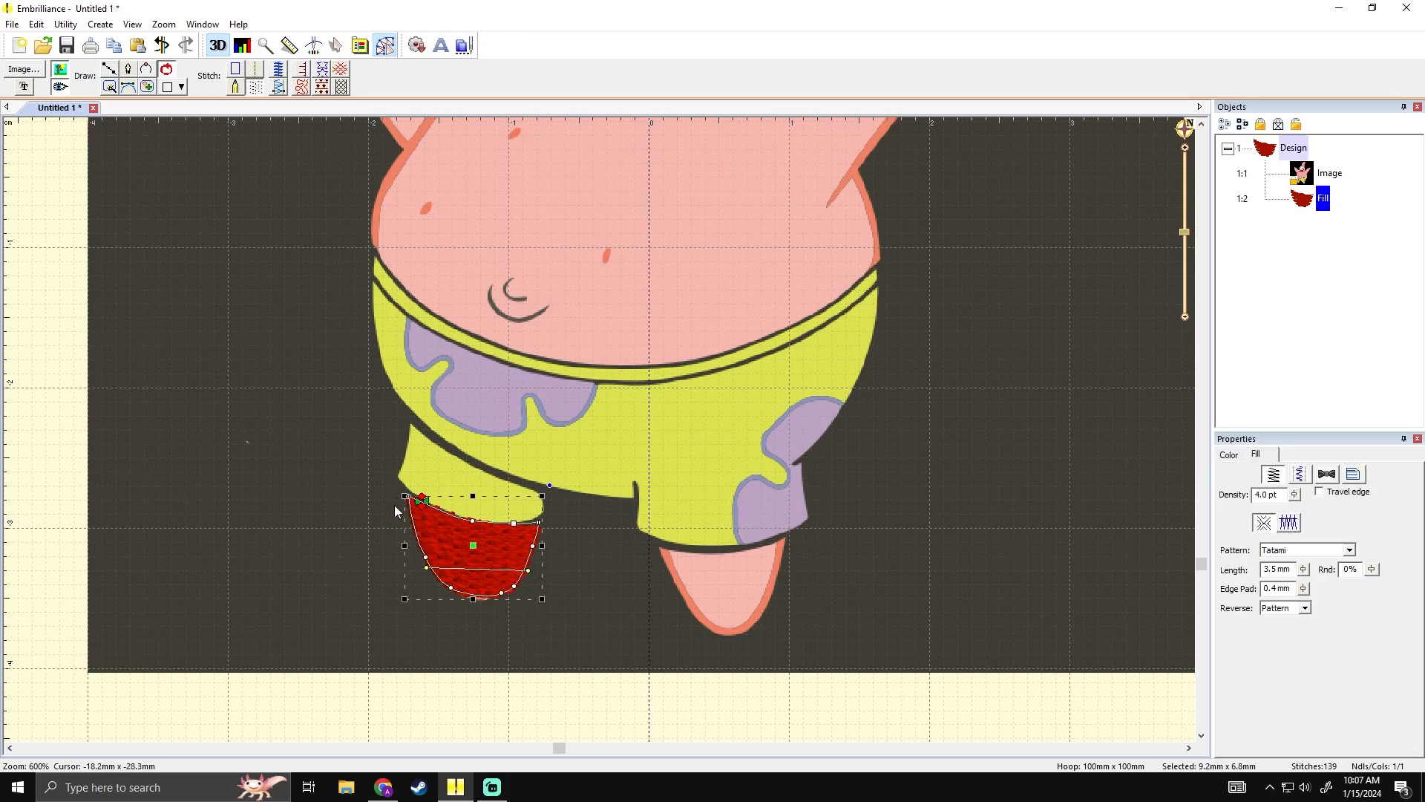
mouse_move(531, 575)
left_mouse_down()
mouse_move(484, 521)
mouse_move(540, 564)
left_mouse_up()
mouse_move(421, 501)
left_mouse_down()
mouse_move(402, 481)
mouse_move(549, 508)
mouse_move(494, 602)
mouse_move(646, 460)
left_mouse_up()
left_click(649, 458)
left_click(505, 537)
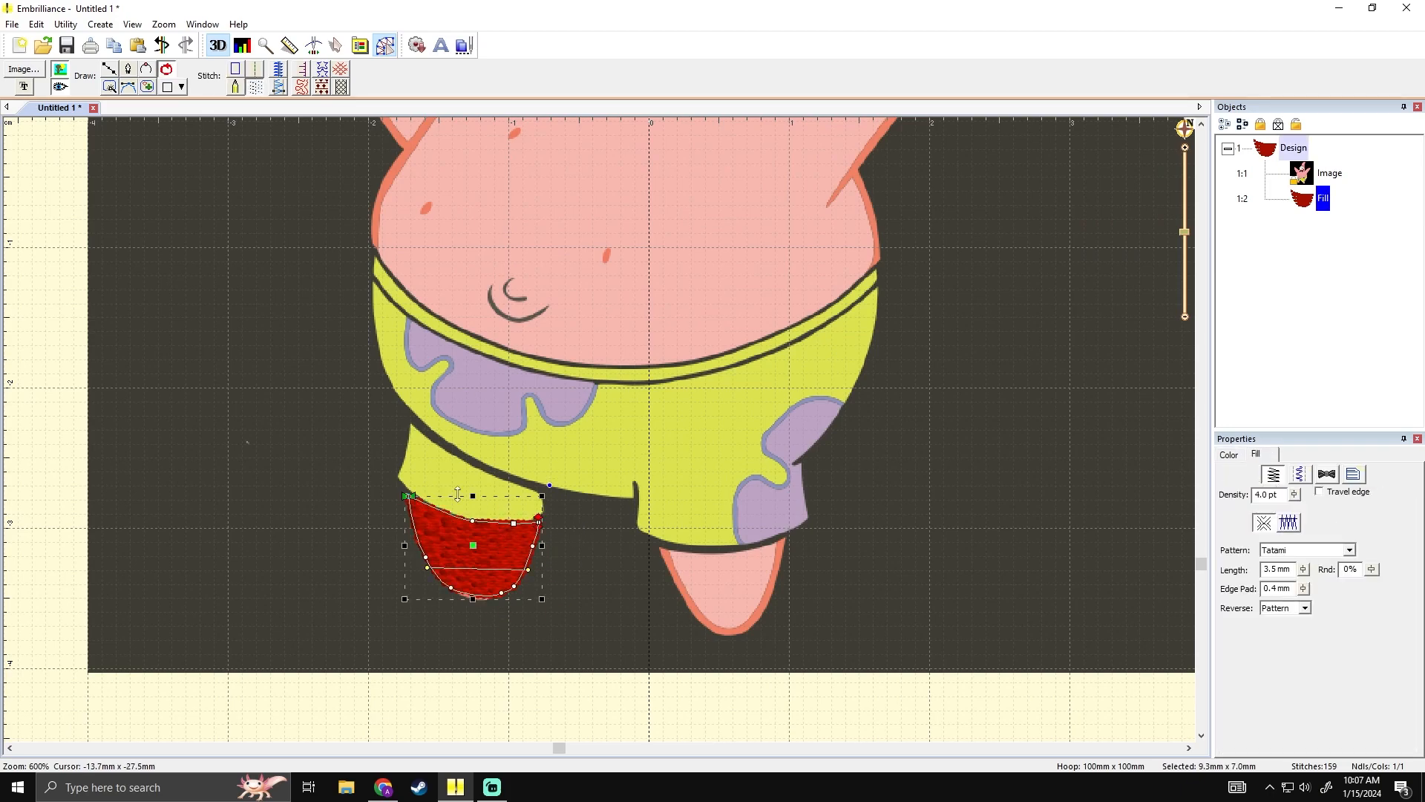
left_click(601, 499)
left_click_drag(616, 495, 594, 500)
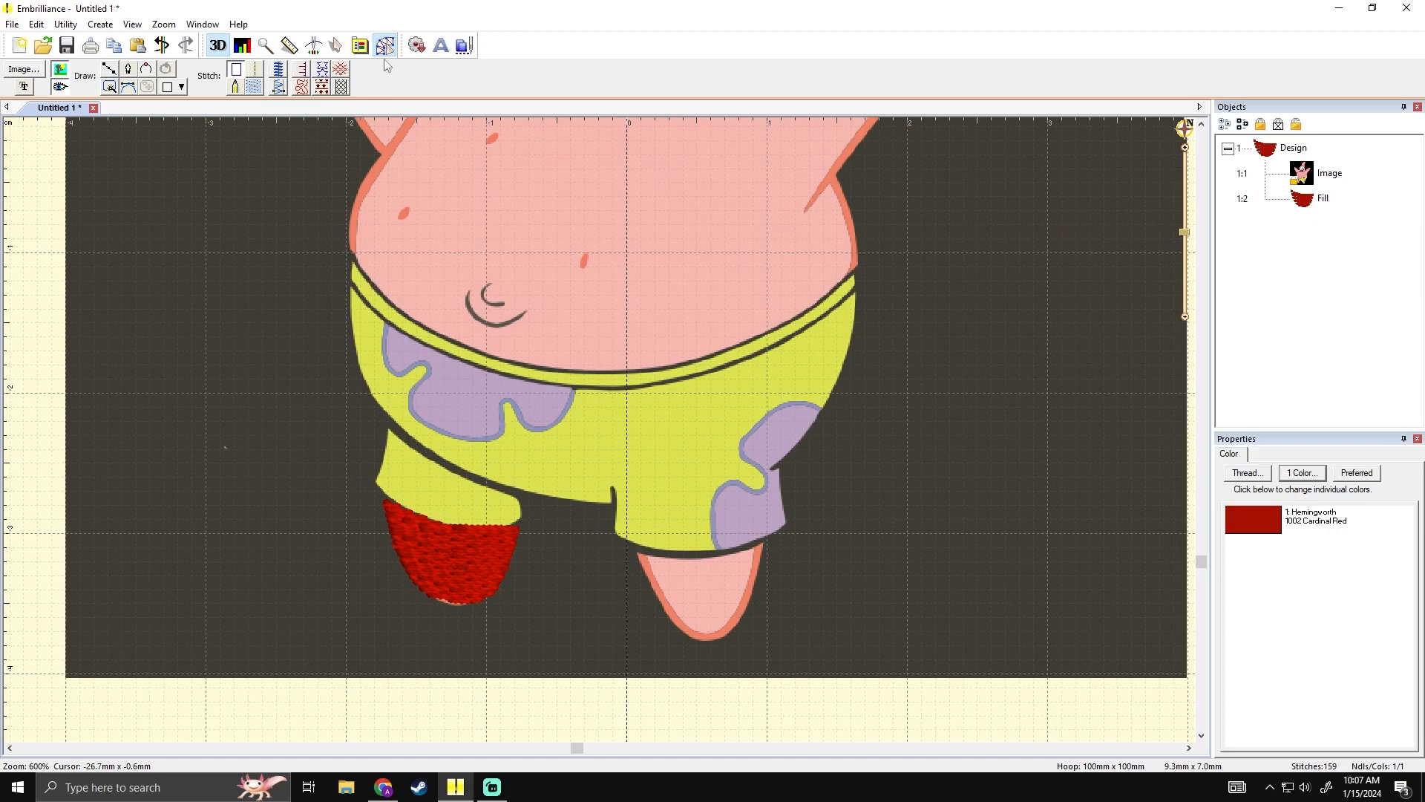
- Trace the right-hand foot as a closed outline, following its curved edge and slightly overlapping the shorts' hem
left_click(108, 70)
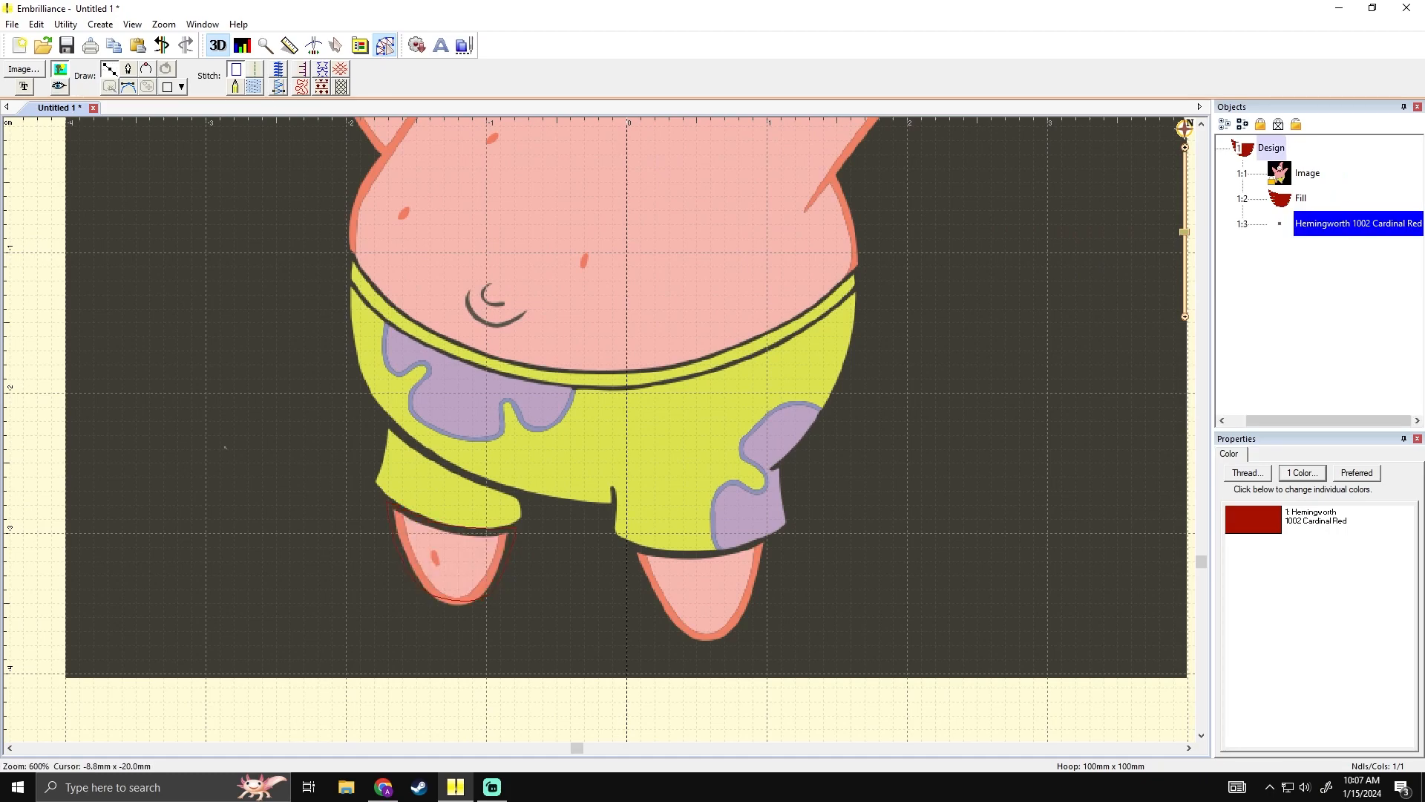
left_click(452, 483)
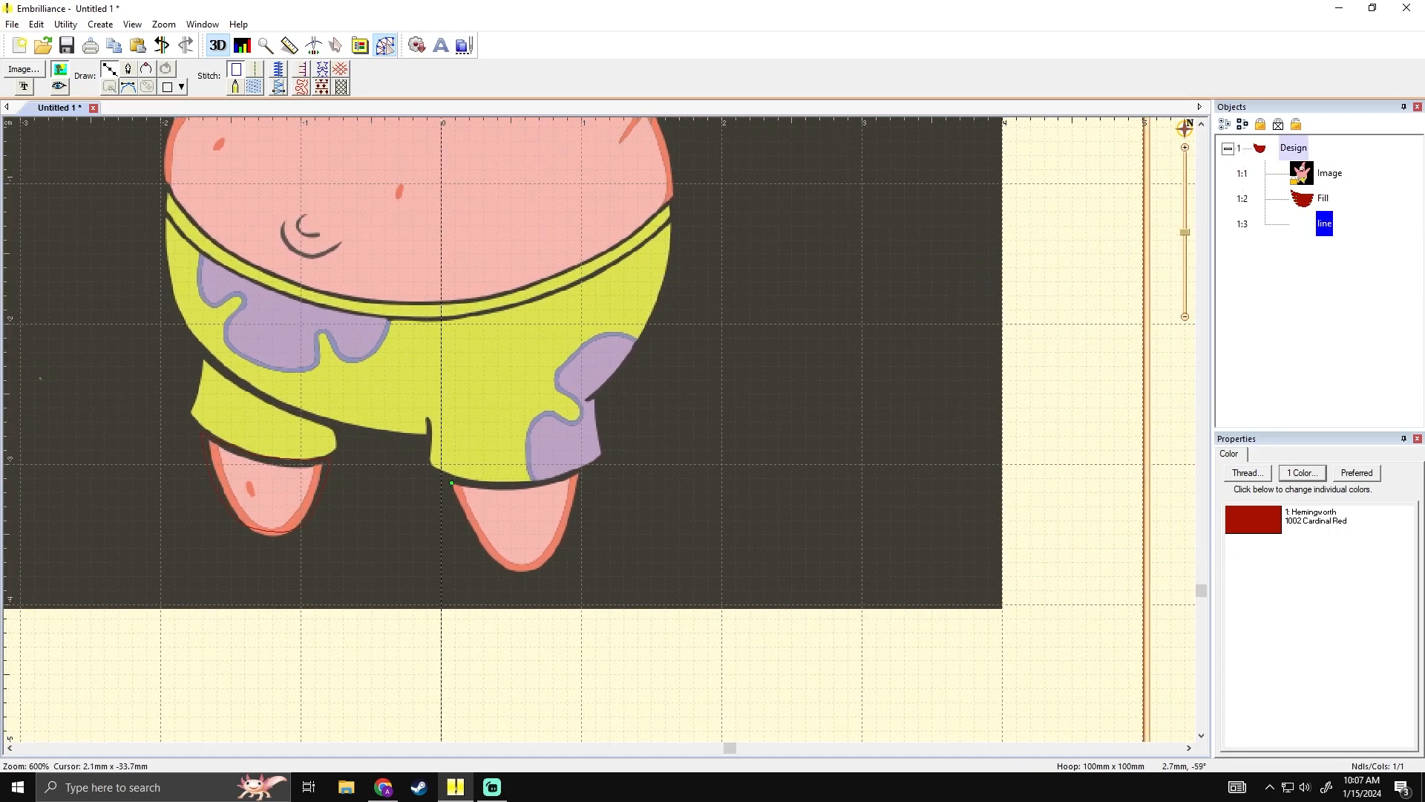
left_click(502, 565)
left_click(526, 573)
left_click(548, 568)
left_click(564, 534)
left_click(582, 473)
key("alt")
key("alt")
key("BackSpace")
key("BackSpace")
key("BackSpace")
left_click(555, 547)
left_click(574, 507)
left_click(580, 470)
left_click(452, 483)
key("Return")
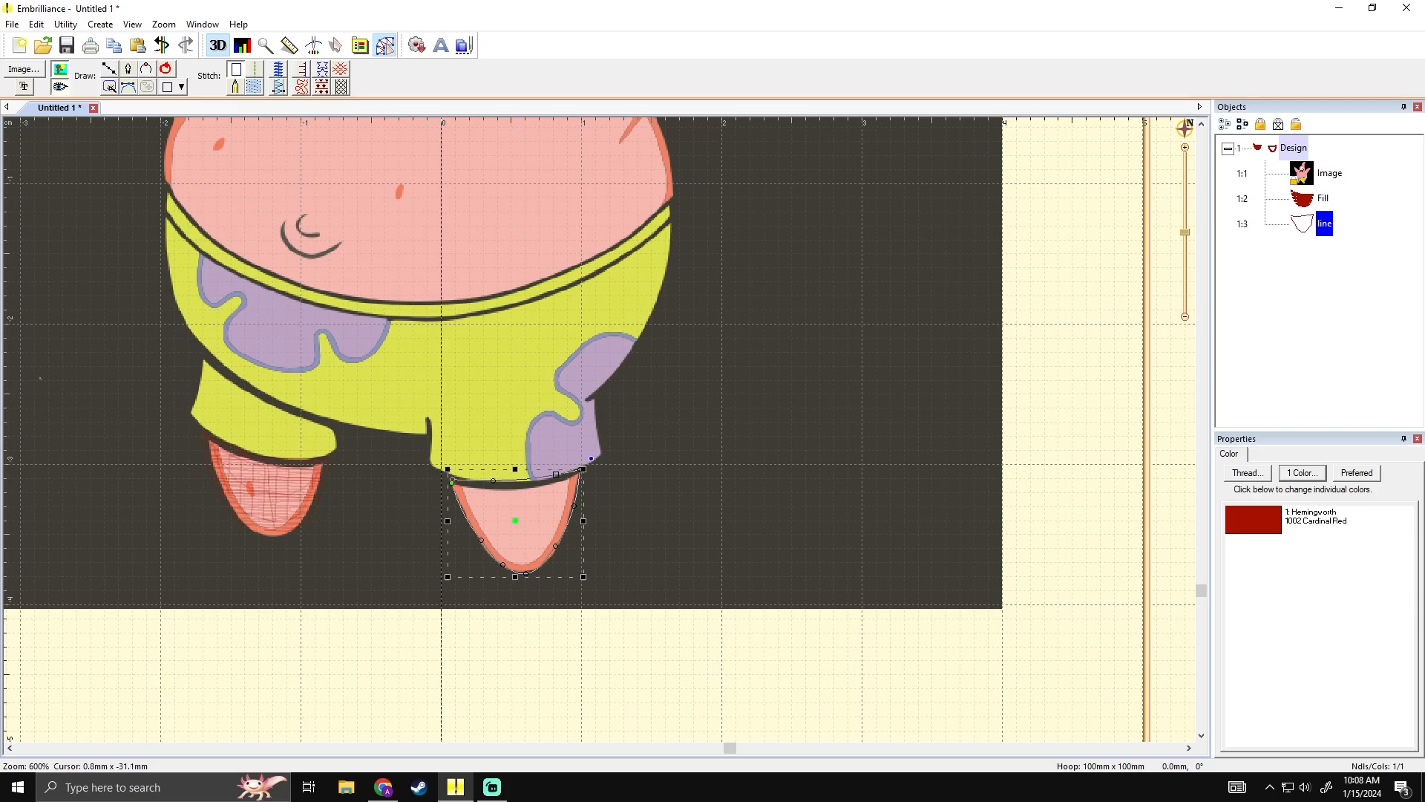
- Convert the right-hand foot's outline to a fill stitch
left_click(254, 87)
left_click(662, 399)
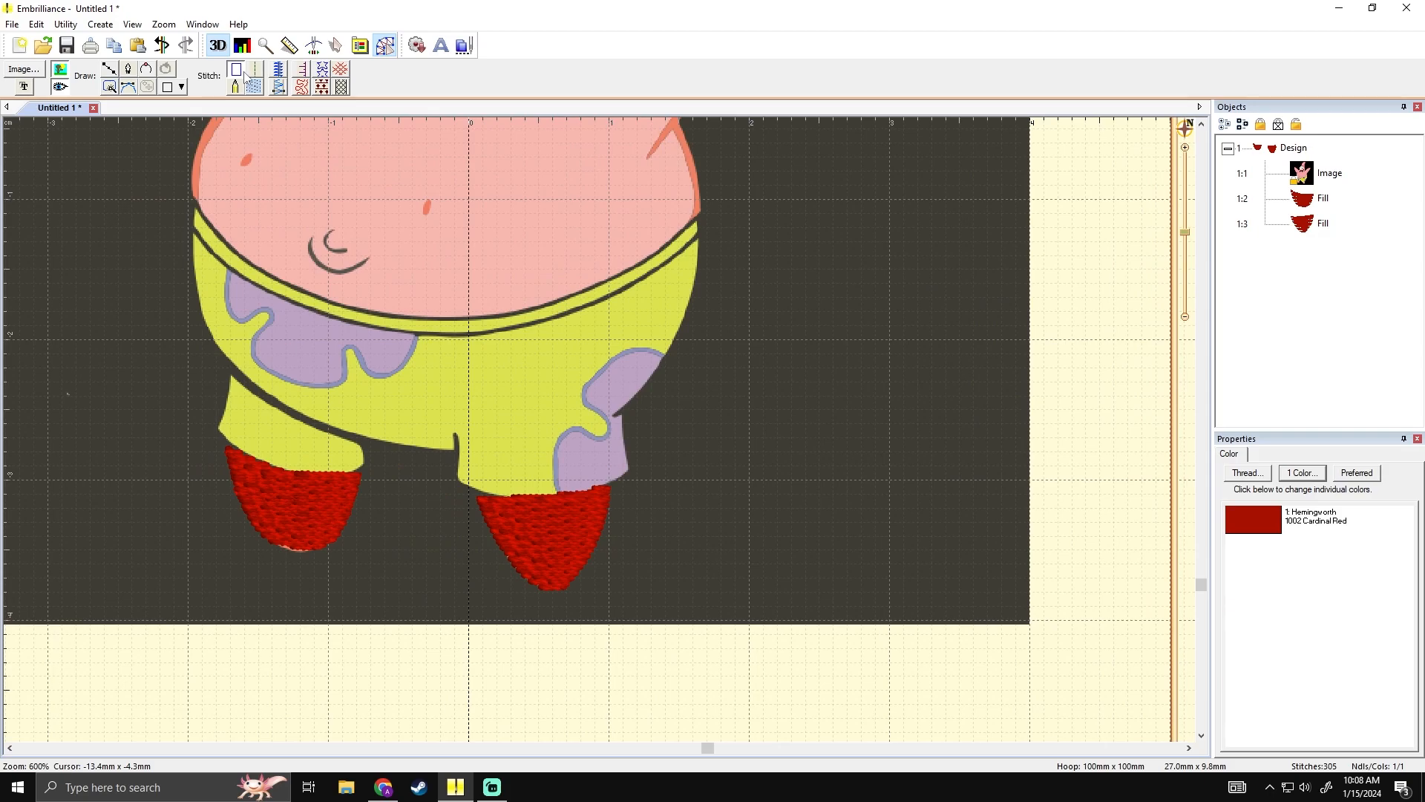
left_click(565, 507)
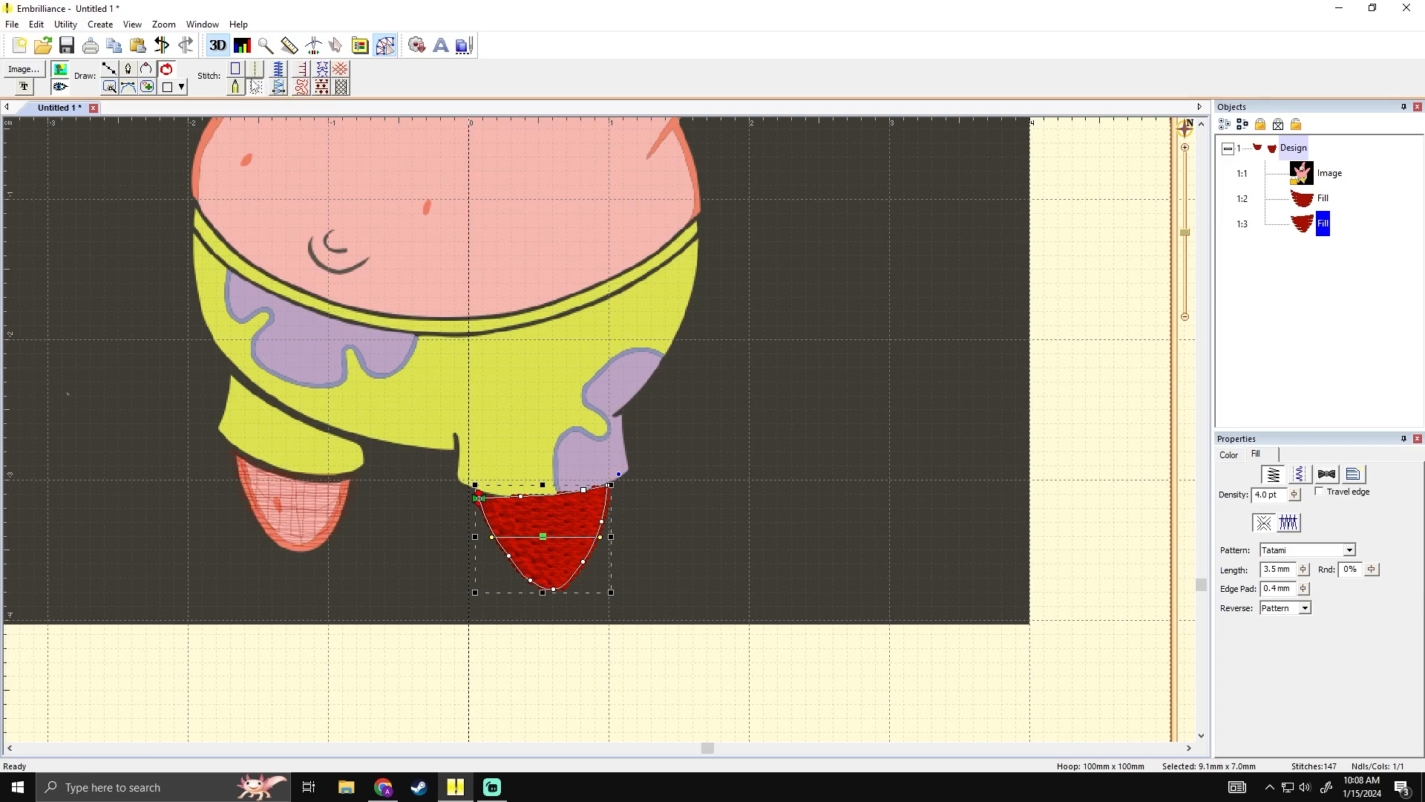
left_click(657, 440)
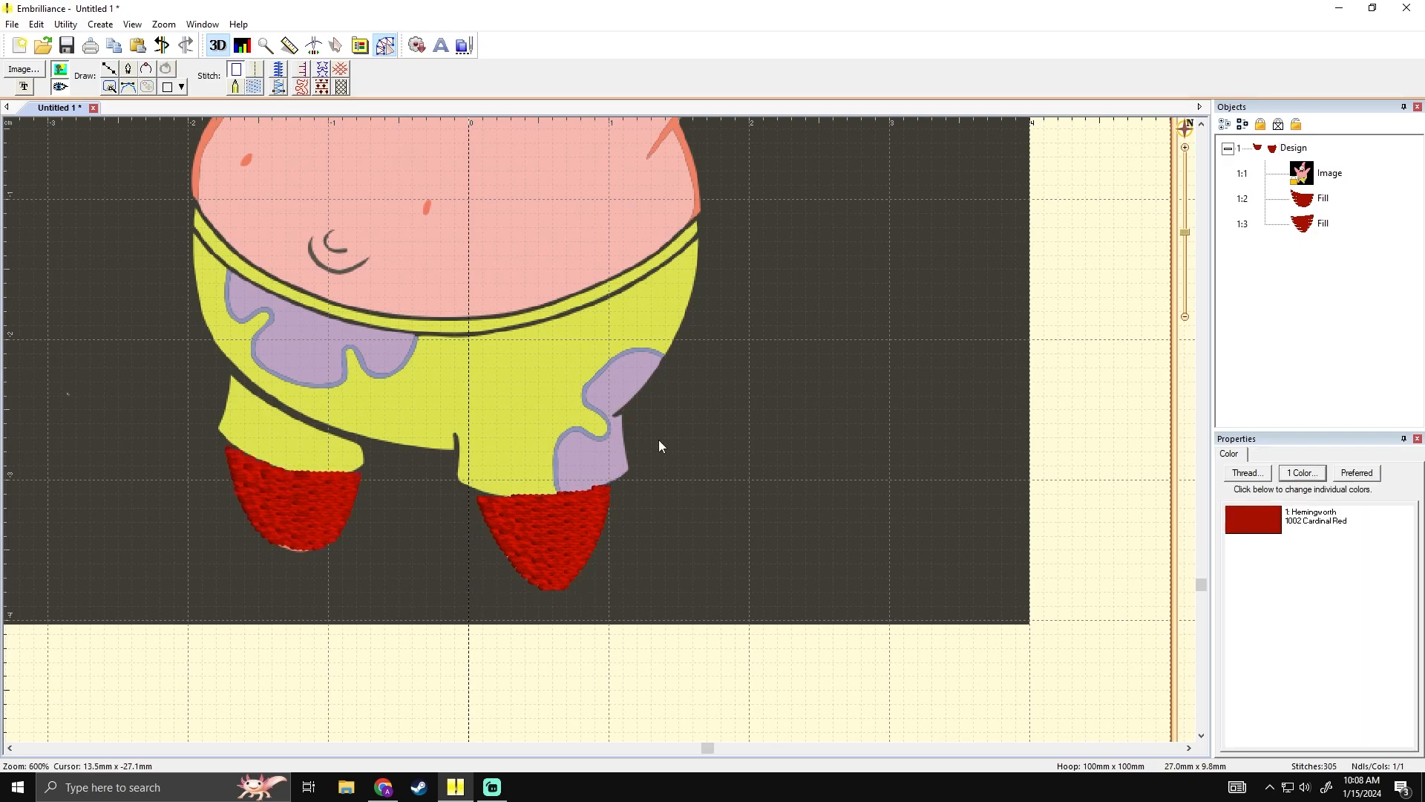
- Nudge the right-hand foot fill's upper-left point outward and raise its bottom points slightly above the foot's lower edge
left_click(588, 527)
left_click_drag(480, 499, 477, 492)
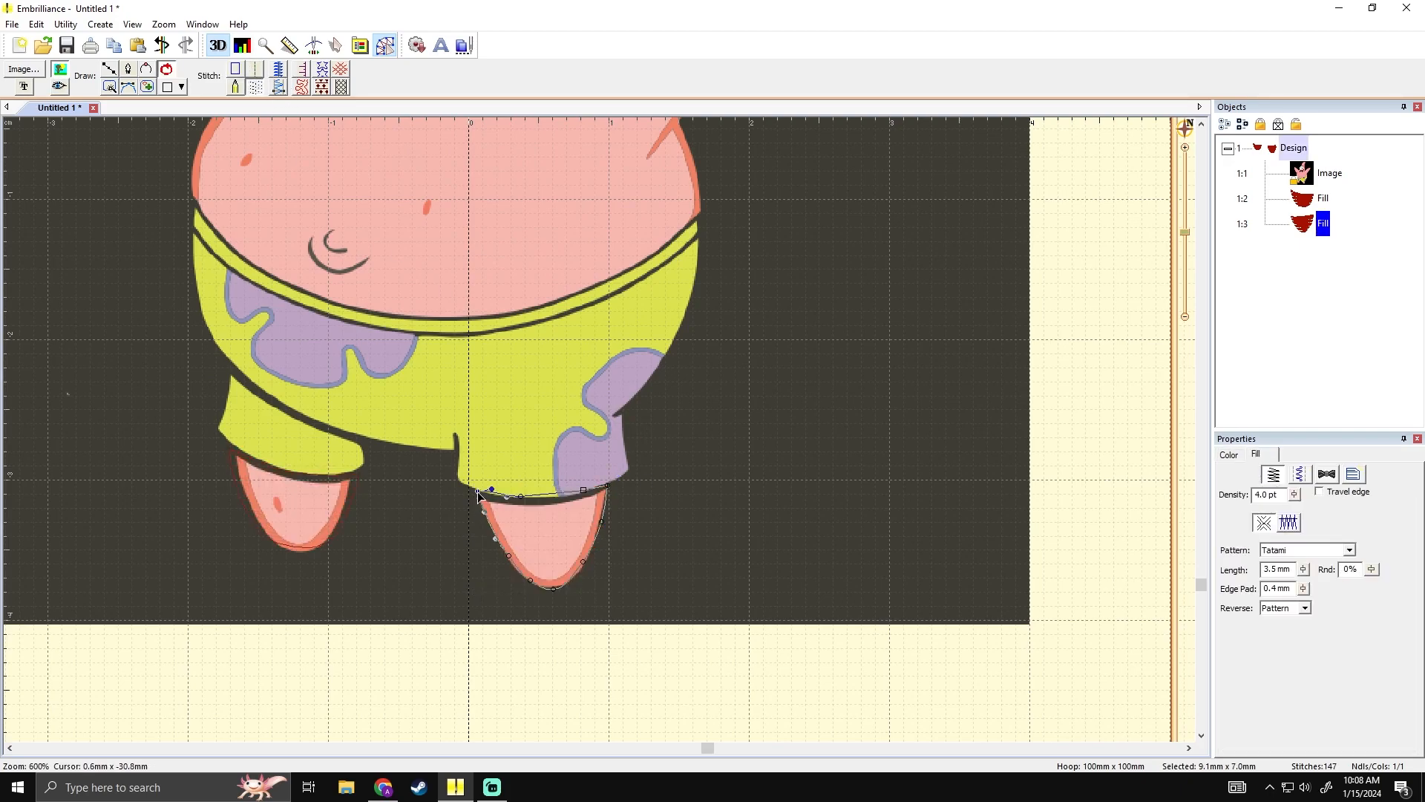
left_click(635, 524)
left_click(585, 524)
left_click(551, 561)
left_click(557, 575)
left_click(555, 584)
left_click(617, 586)
left_click(563, 582)
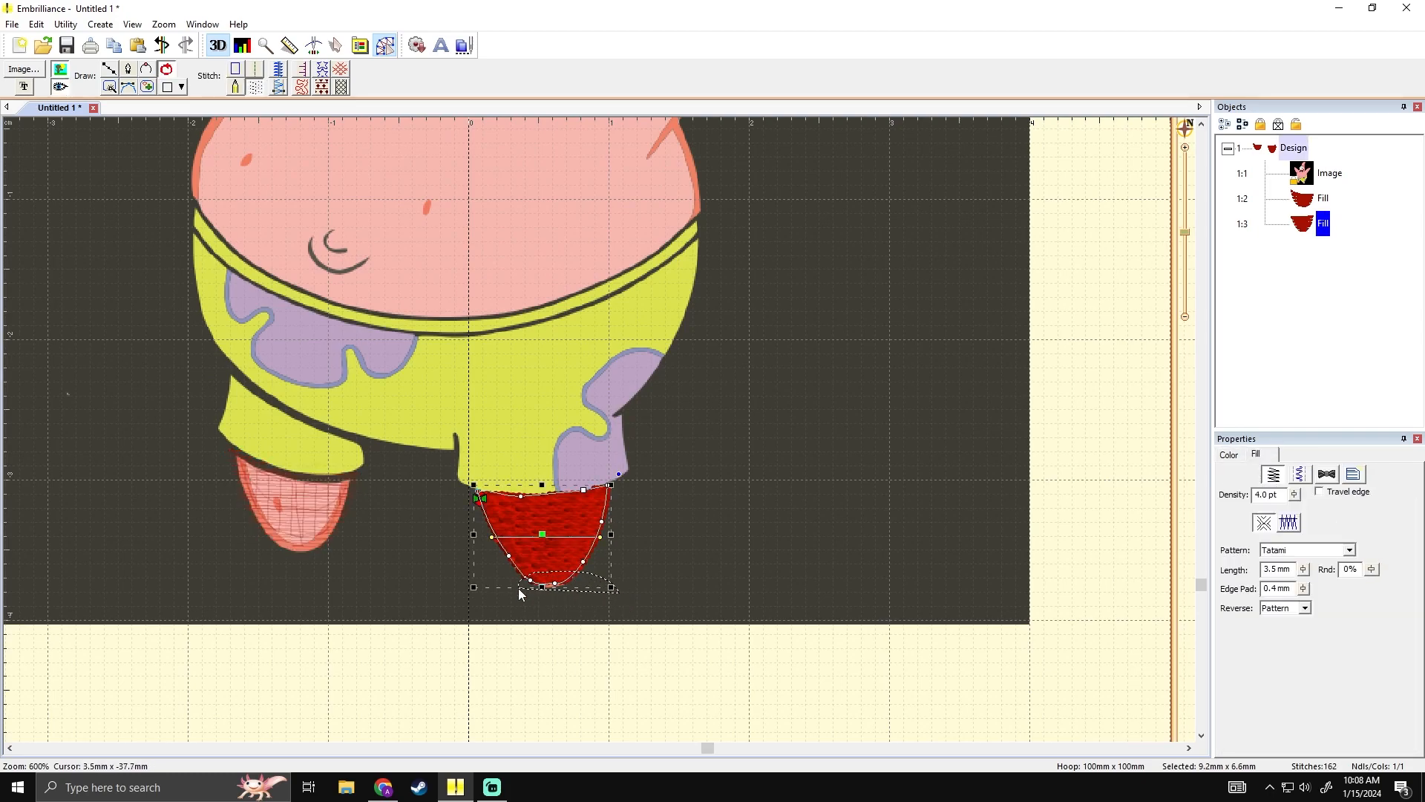
left_click_drag(556, 583, 556, 580)
left_click(598, 590)
- Move the right-hand foot fill's side points slightly outward on both sides to compensate for pull
left_click(581, 551)
mouse_move(662, 495)
left_mouse_down()
mouse_move(565, 564)
mouse_move(603, 603)
mouse_move(587, 561)
left_mouse_up()
mouse_move(490, 457)
left_mouse_down()
mouse_move(461, 471)
mouse_move(515, 583)
mouse_move(507, 555)
left_mouse_up()
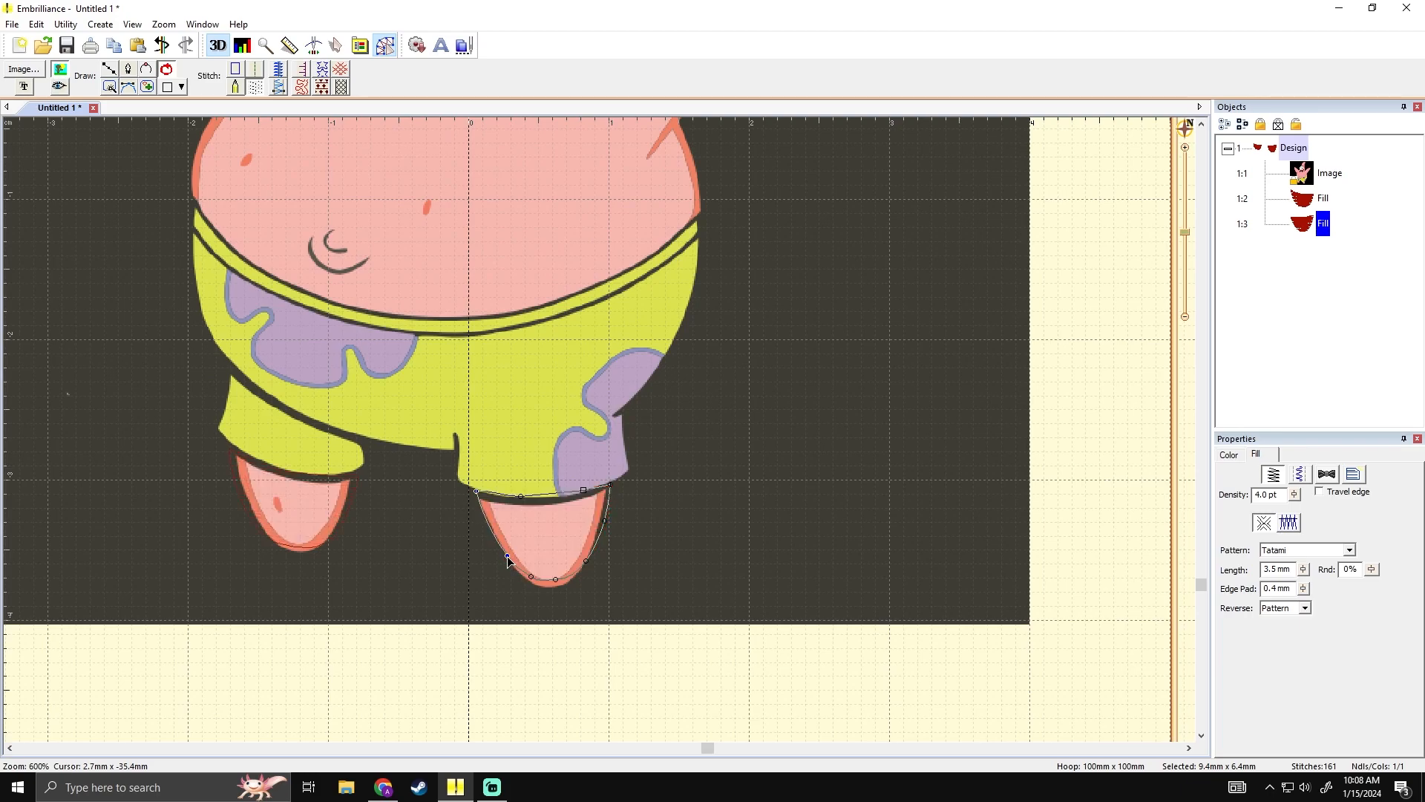
left_click(478, 575)
- Examine both foot fills and the jump stitch that runs between them
scroll(585, 537, "down", 1)
scroll(590, 537, "up", 1)
left_click_drag(447, 484, 521, 543)
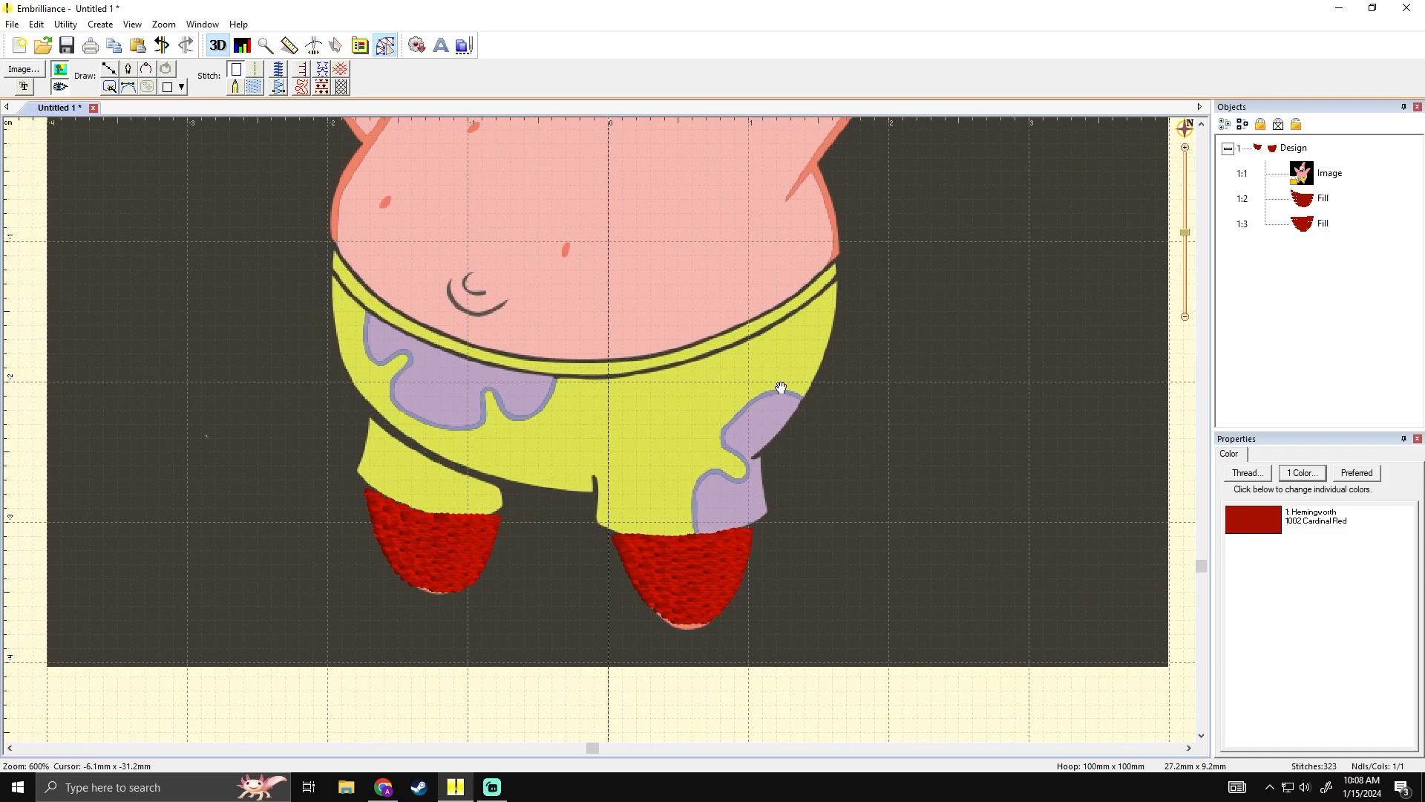
scroll(662, 579, "down", 4)
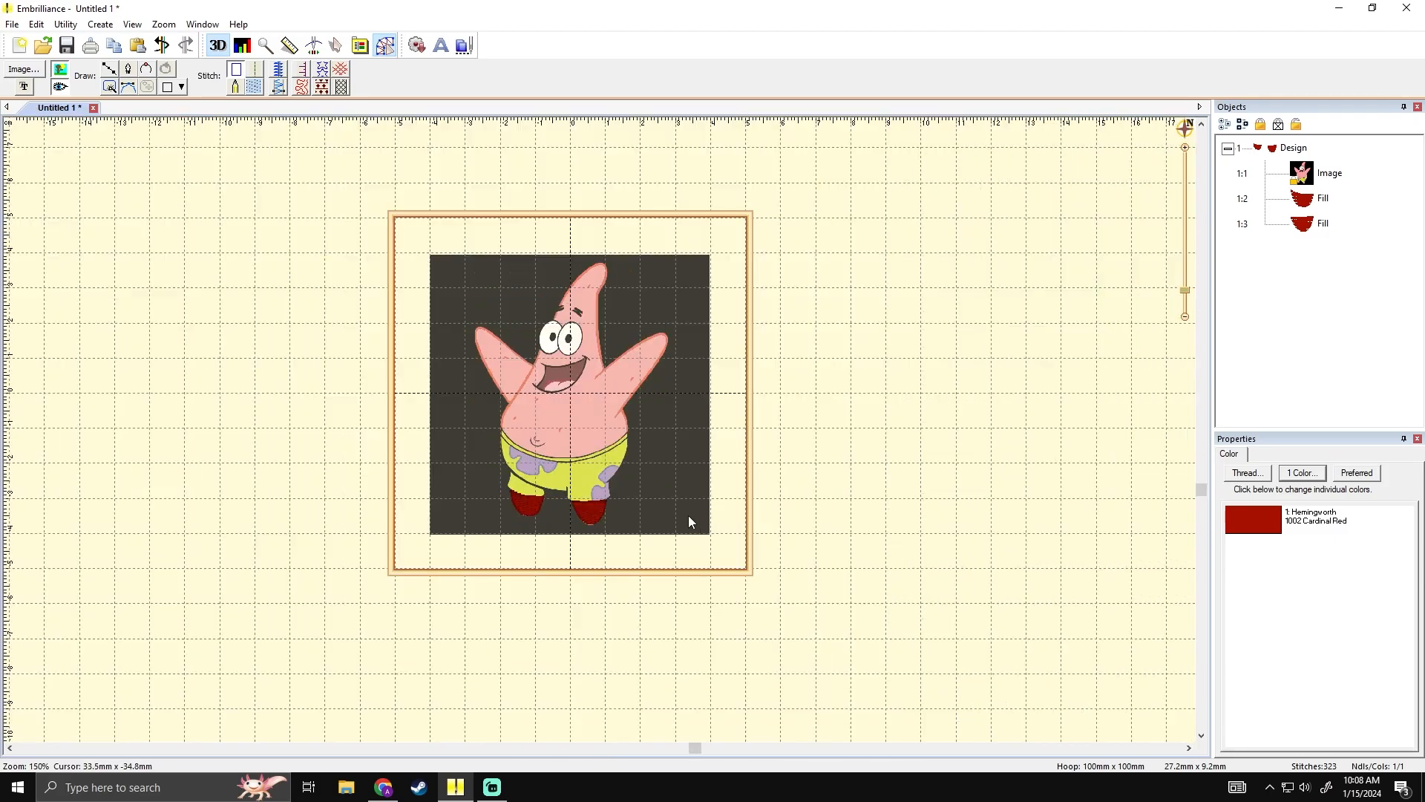
left_click_drag(657, 472, 683, 491)
scroll(683, 491, "up", 2)
left_click_drag(692, 553, 519, 465)
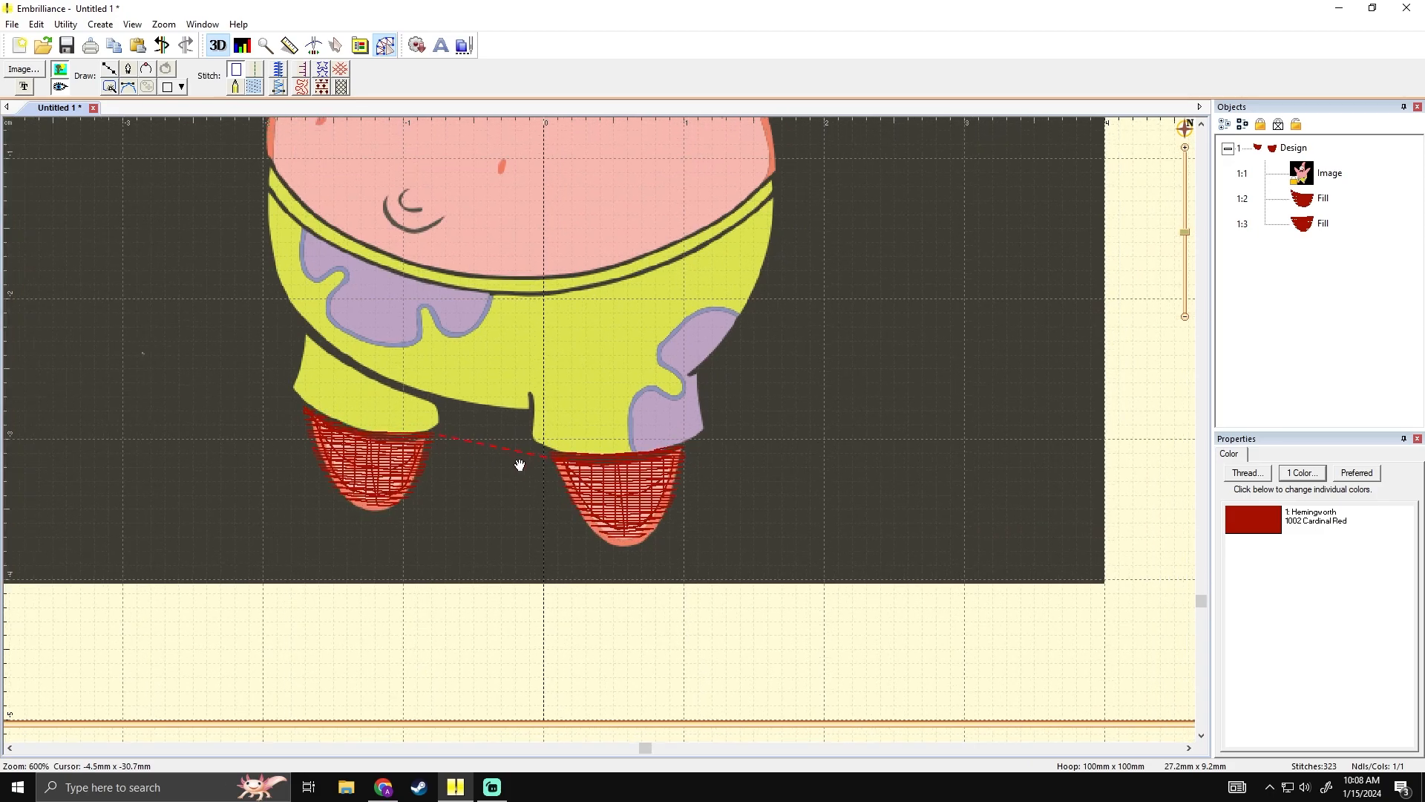
left_click(410, 458)
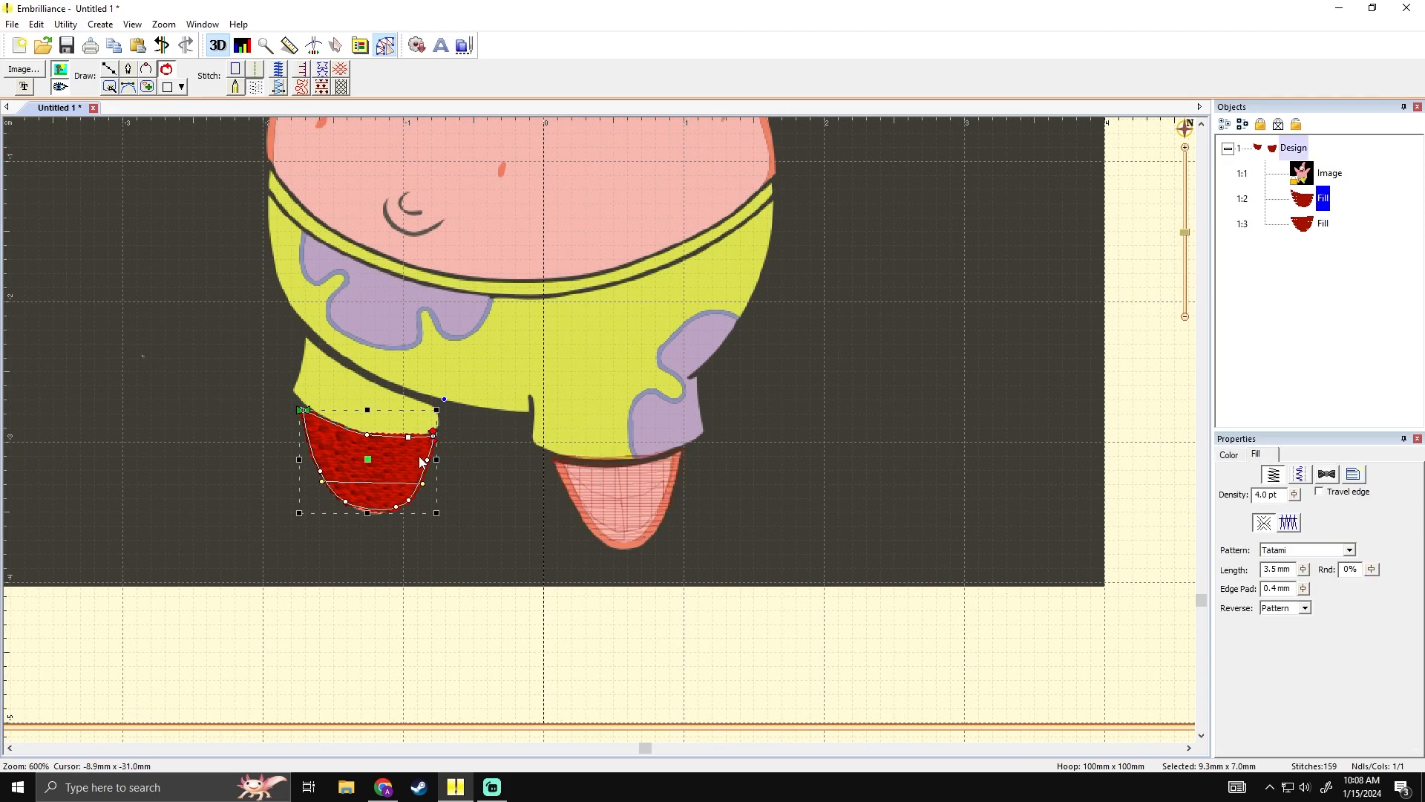
left_click(453, 460)
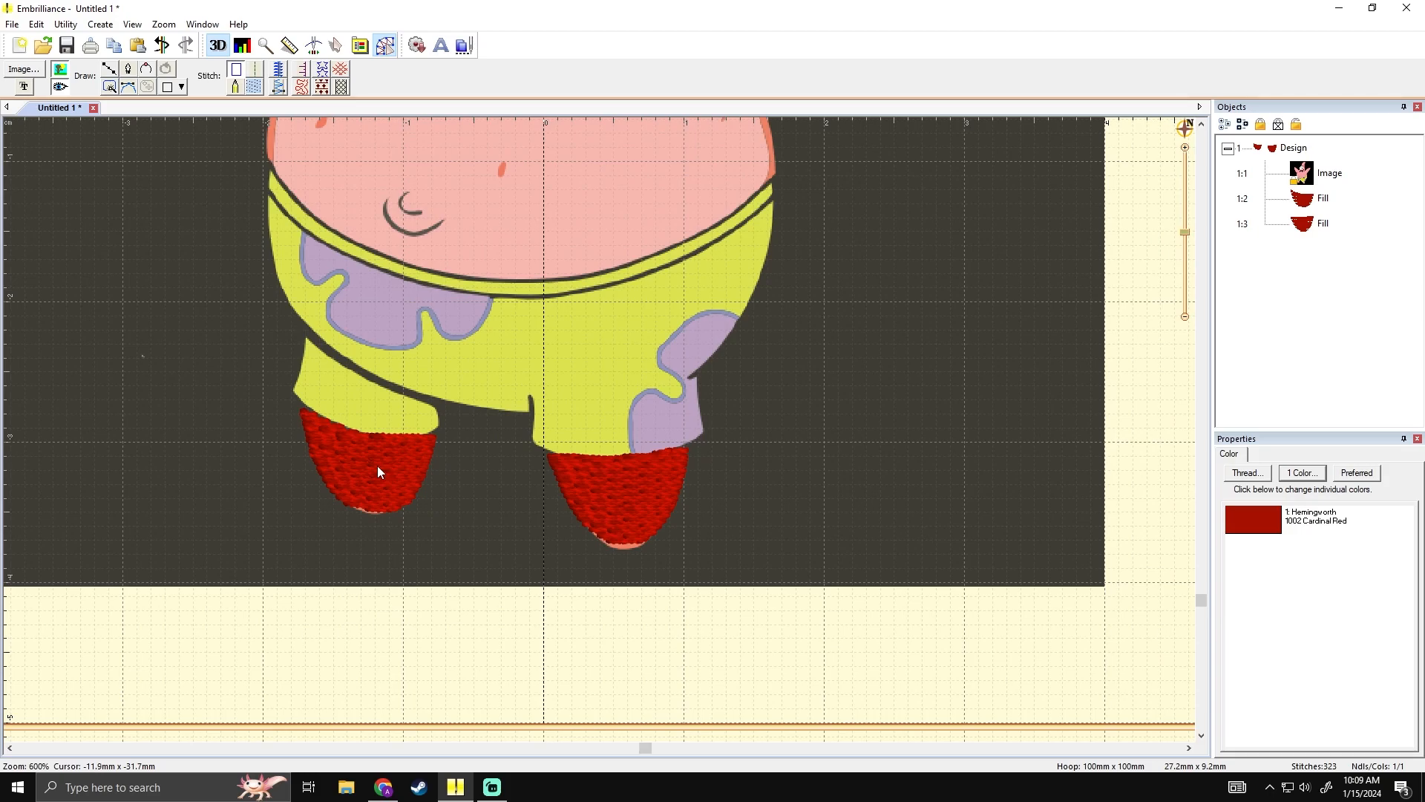
- Select the right-hand foot fill and move its stitch end point to the upper-right corner
left_click(616, 472)
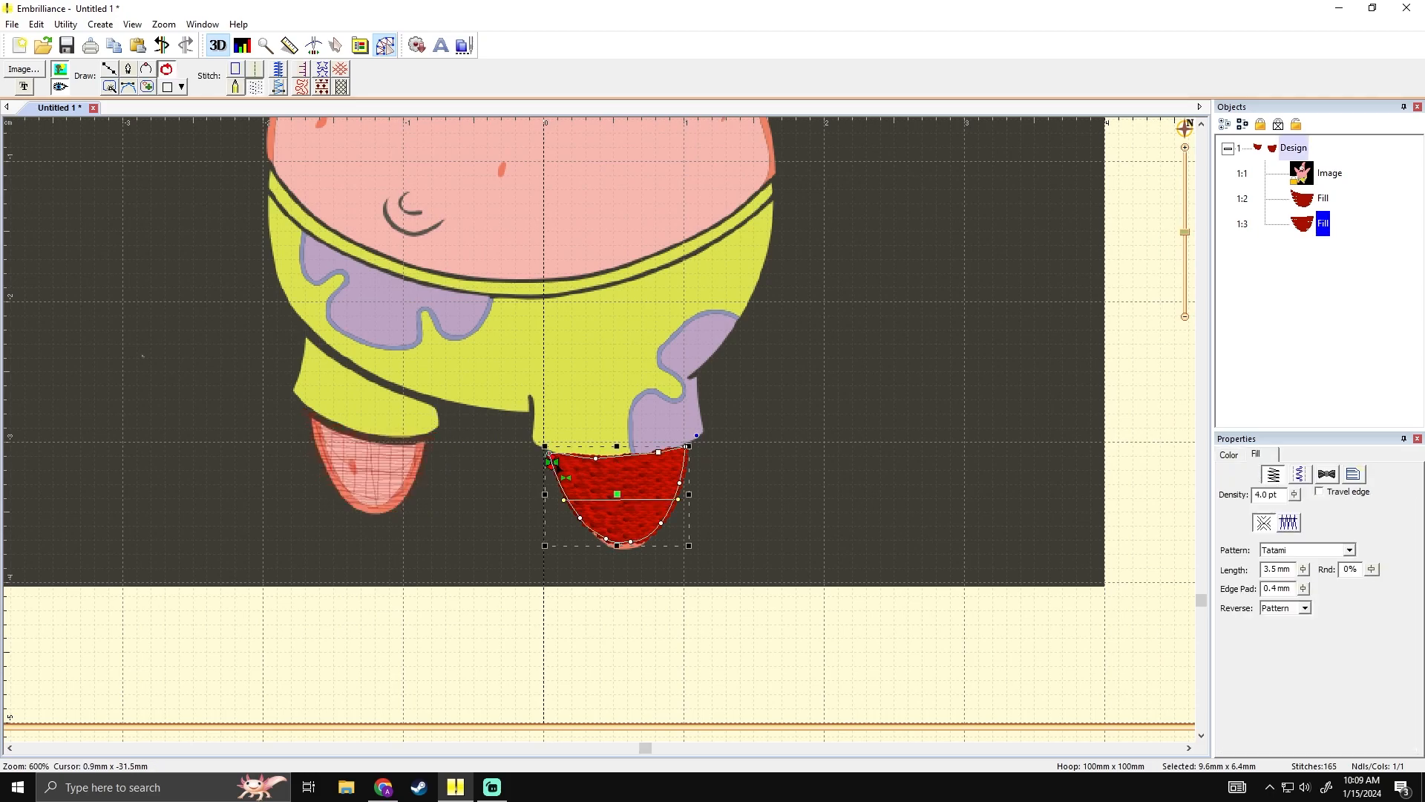
left_click_drag(549, 452, 698, 443)
left_click(466, 432)
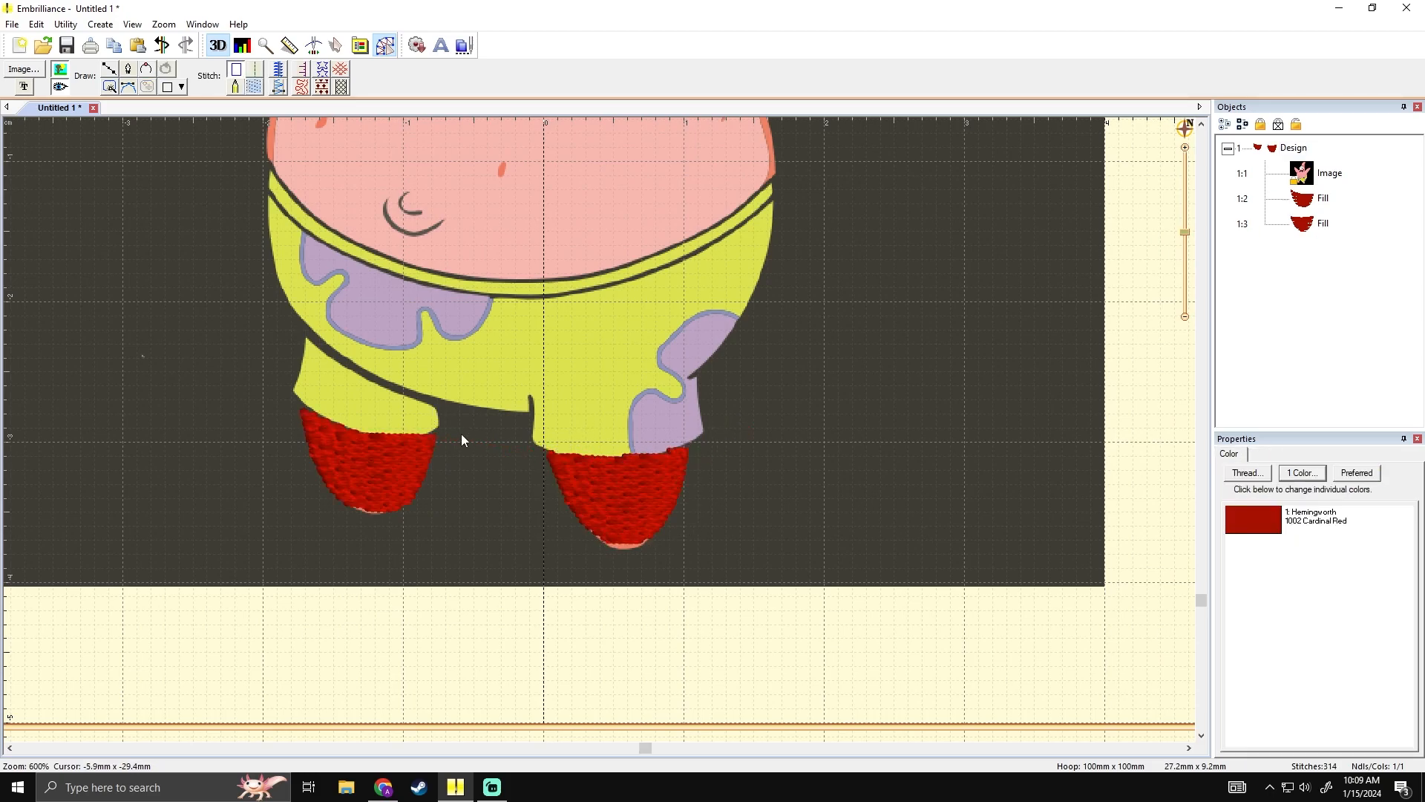
- Examine the gap between the two foot fills and where the stitching leaves one and enters the other
left_click(436, 444)
left_click(488, 444)
left_click_drag(455, 445, 487, 474)
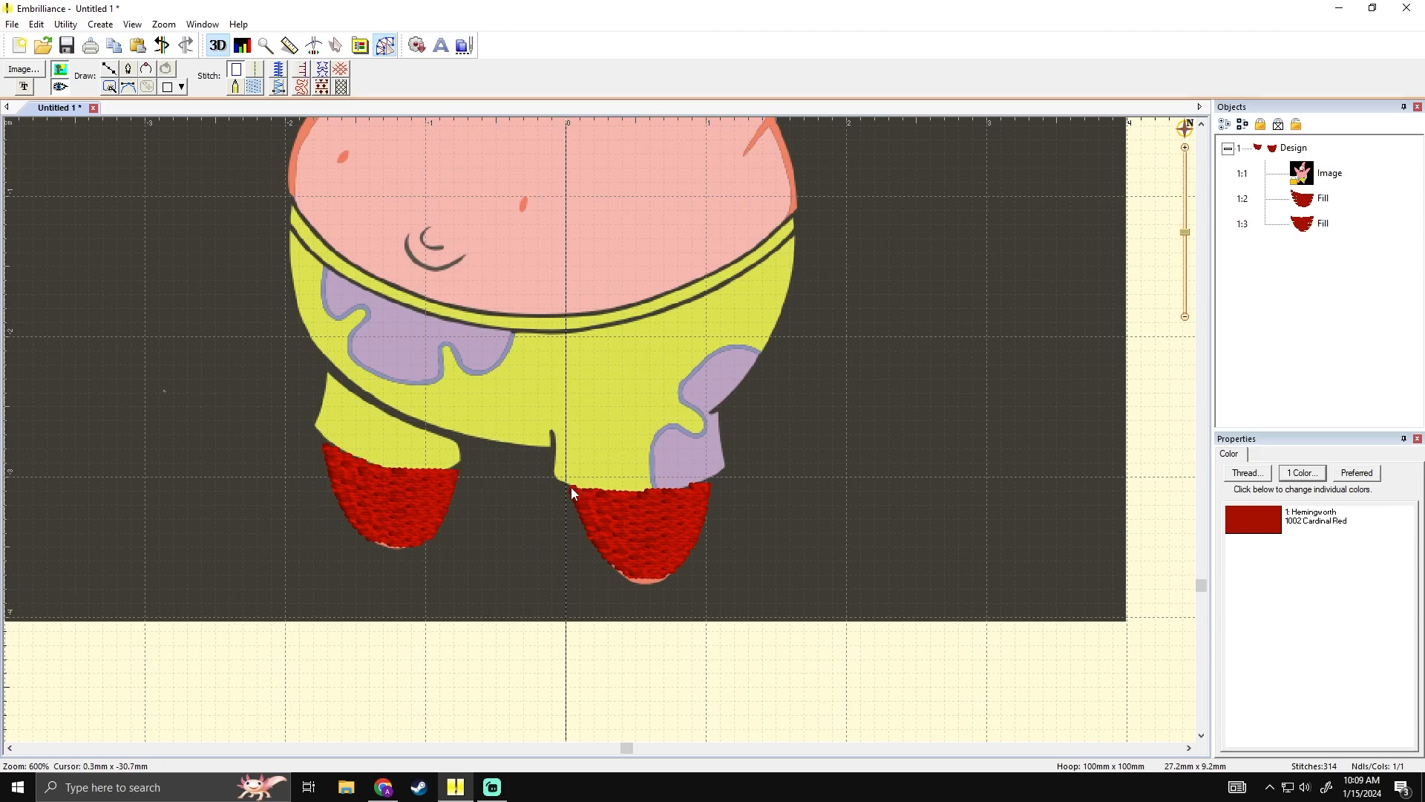
left_click_drag(557, 499, 522, 557)
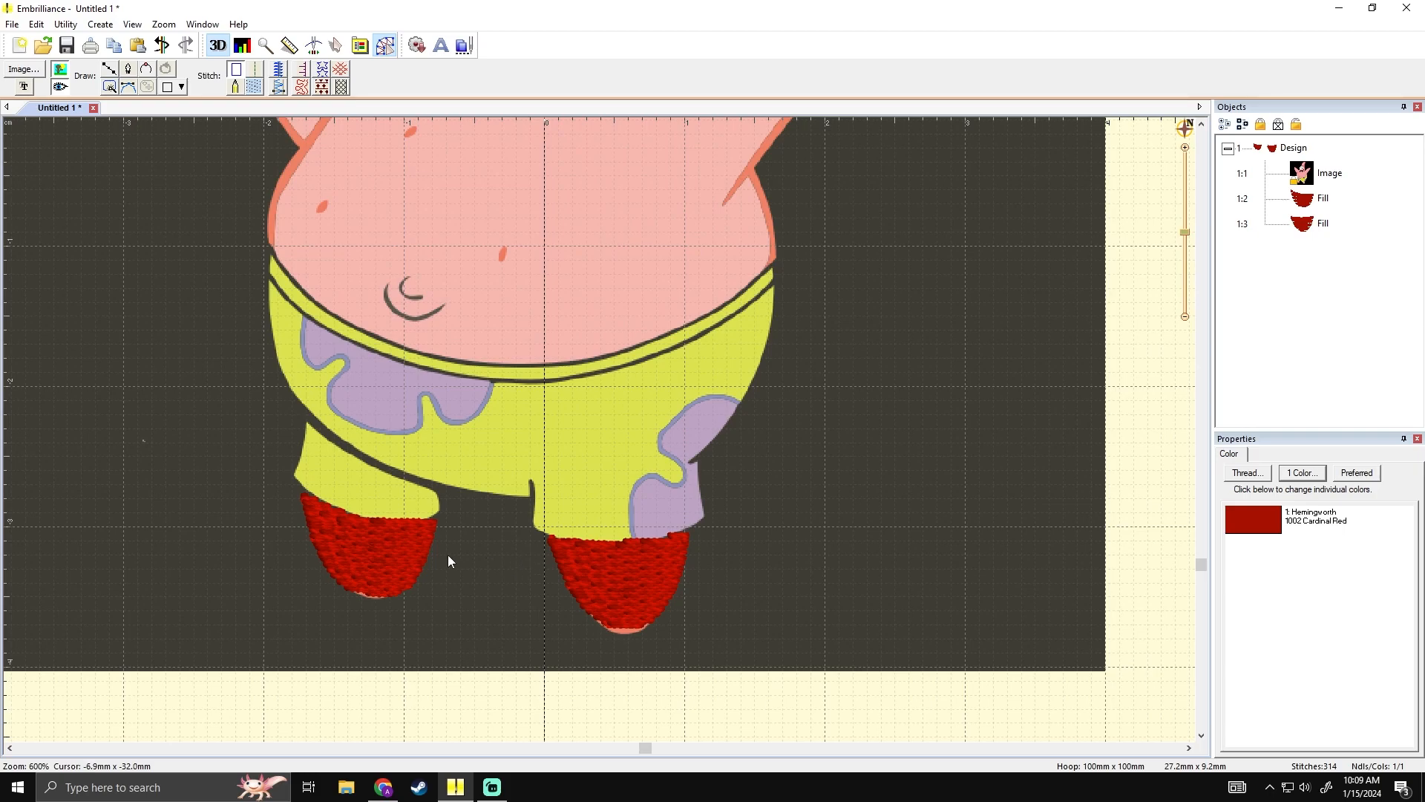
left_click(327, 509)
left_click(500, 541)
left_click_drag(487, 551, 509, 562)
left_click(476, 558)
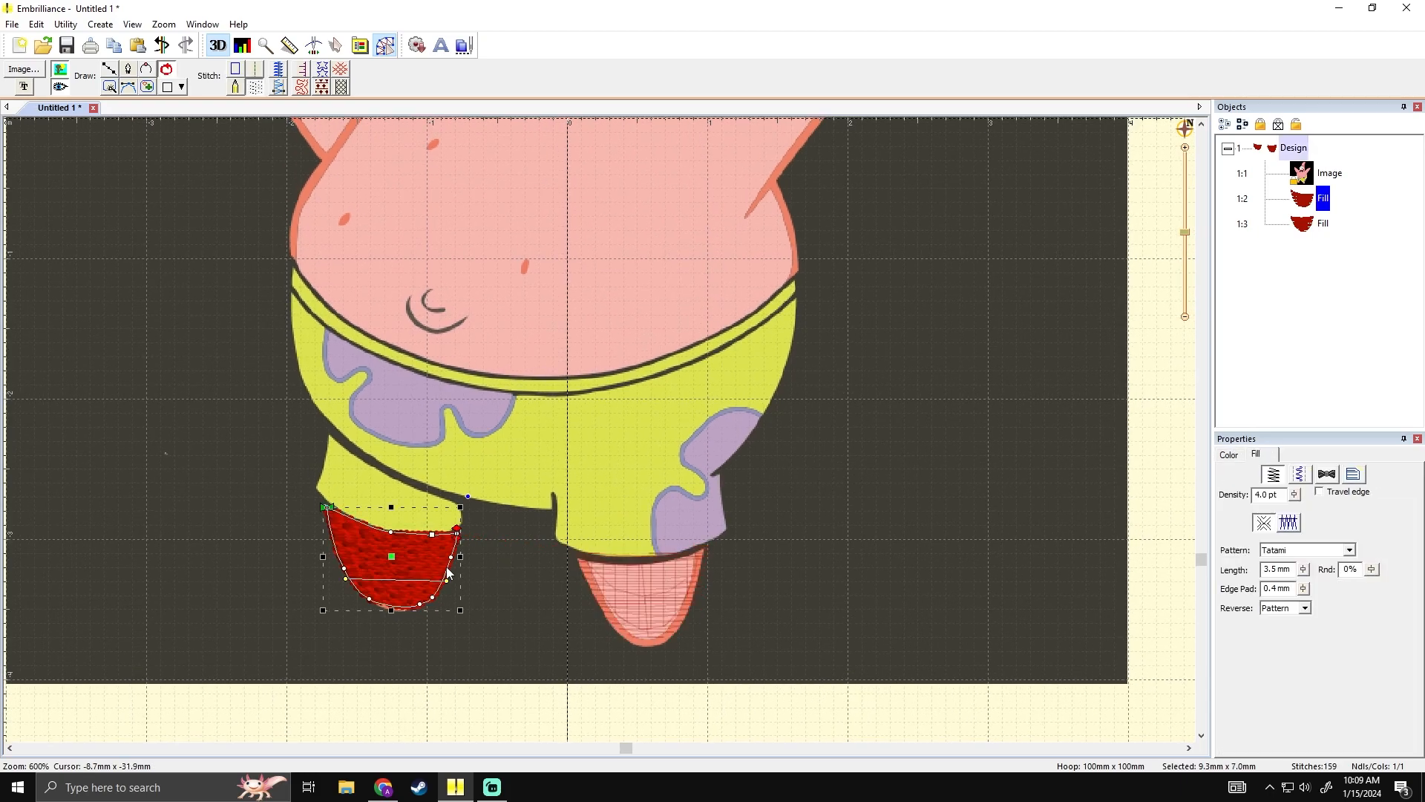
left_click(511, 551)
- Select the left-hand foot fill and draw a zigzag line after it, about 10.6 by 5.3 mm, through the shorts to the right-hand foot
left_click(414, 541)
left_click(109, 69)
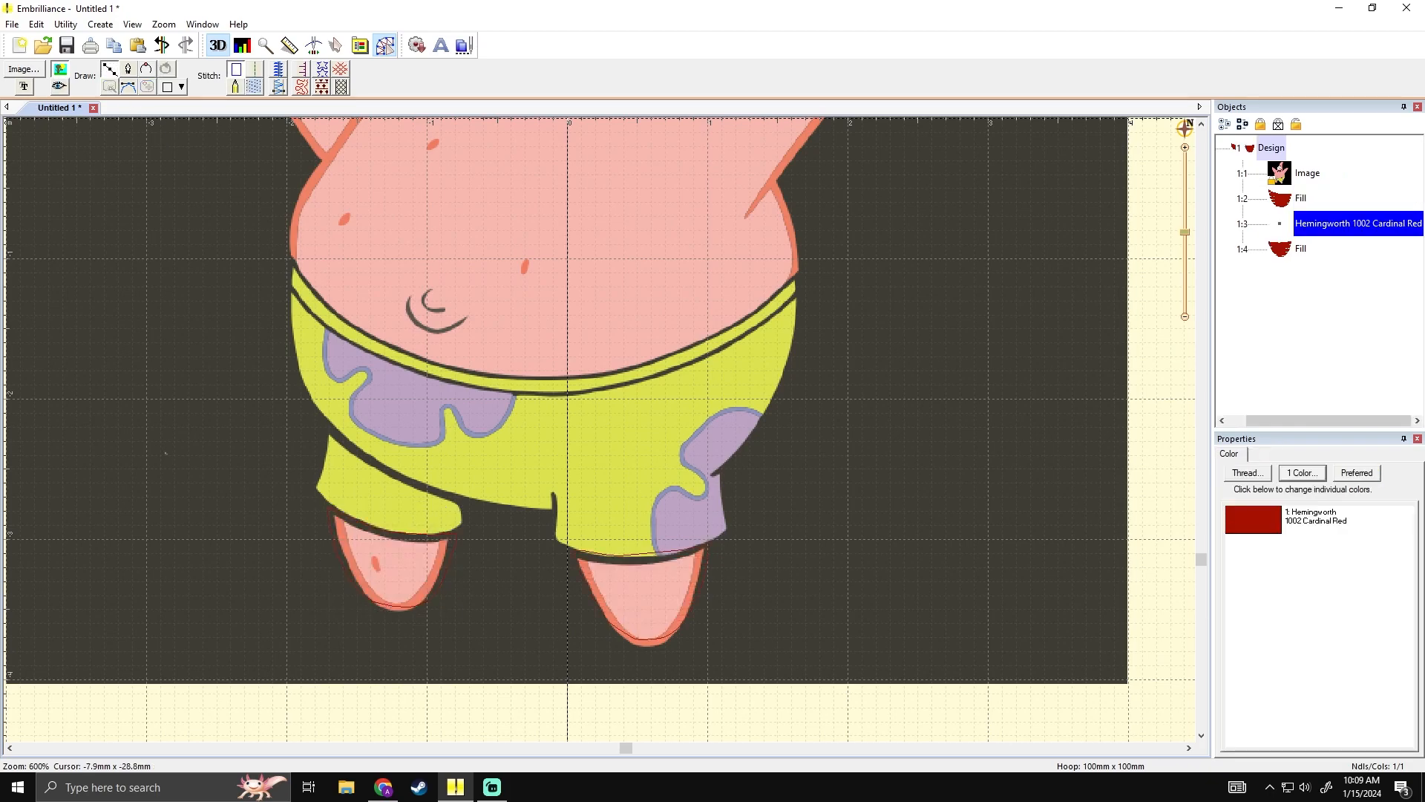
left_click(457, 533)
left_click(453, 517)
left_click(452, 499)
left_click(463, 474)
left_click(485, 484)
left_click(509, 476)
left_click(522, 492)
left_click(554, 491)
left_click(582, 499)
left_click(576, 517)
left_click(600, 522)
left_click(586, 539)
left_click(576, 548)
key("Return")
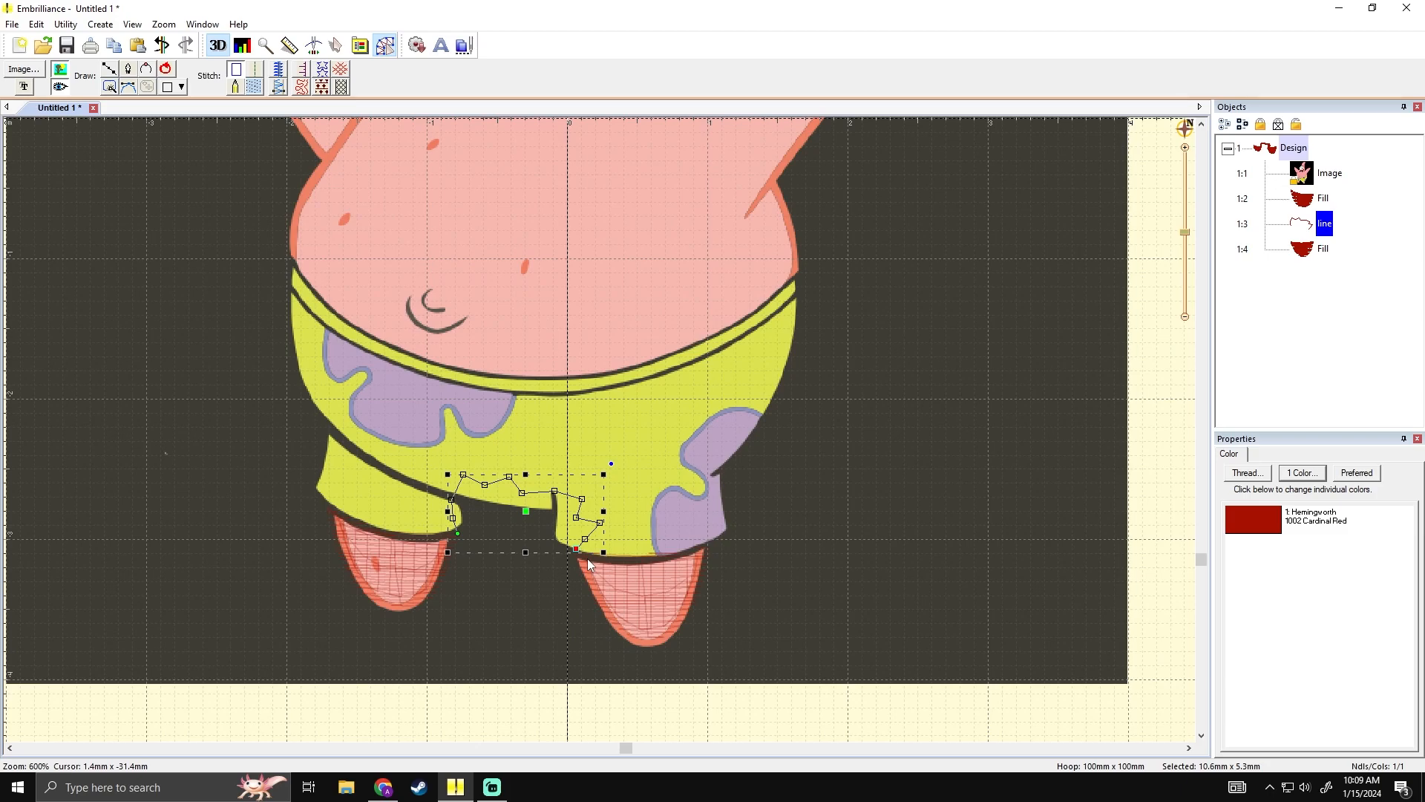
- Convert the connecting line between the feet to a run stitch and check its path
left_click(255, 74)
left_click(190, 283)
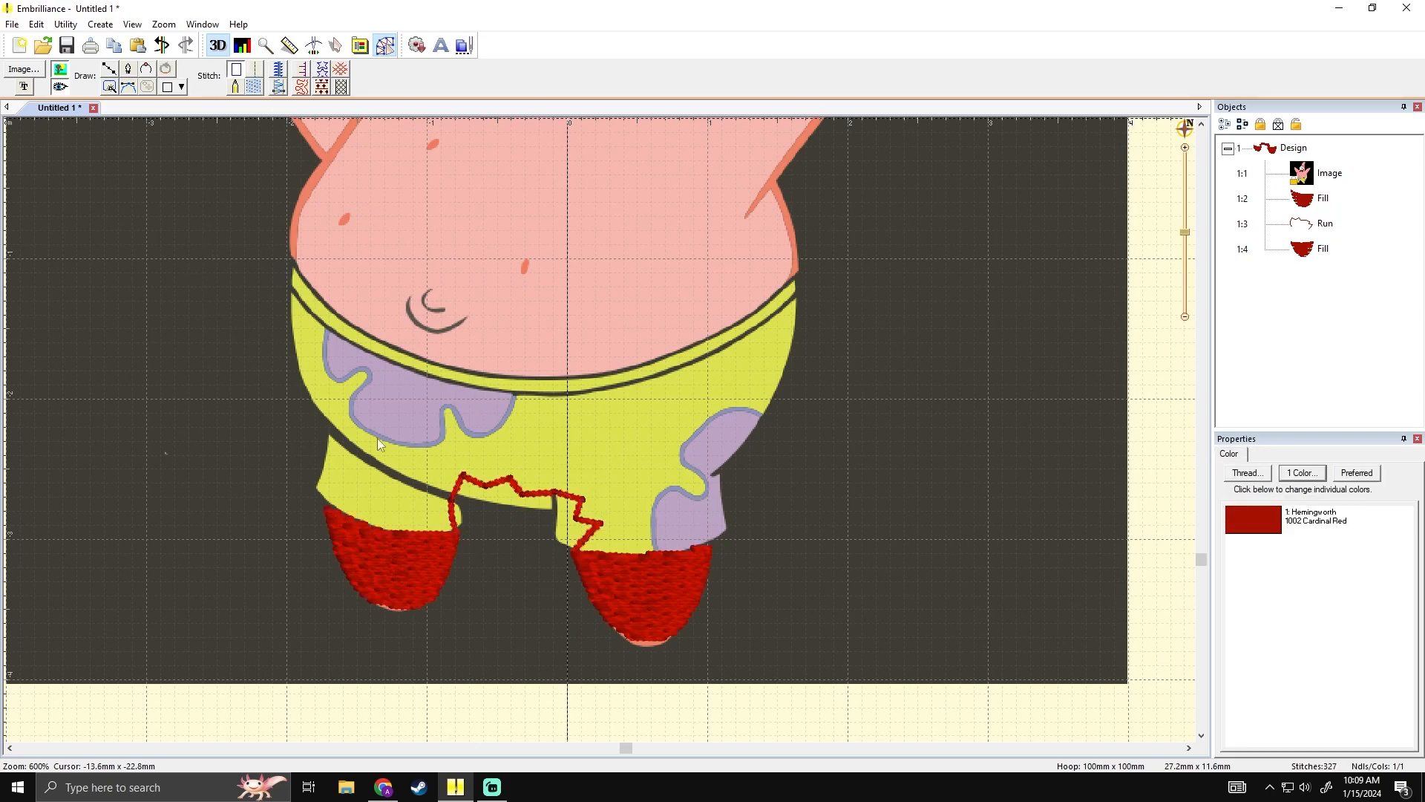
left_click(452, 517)
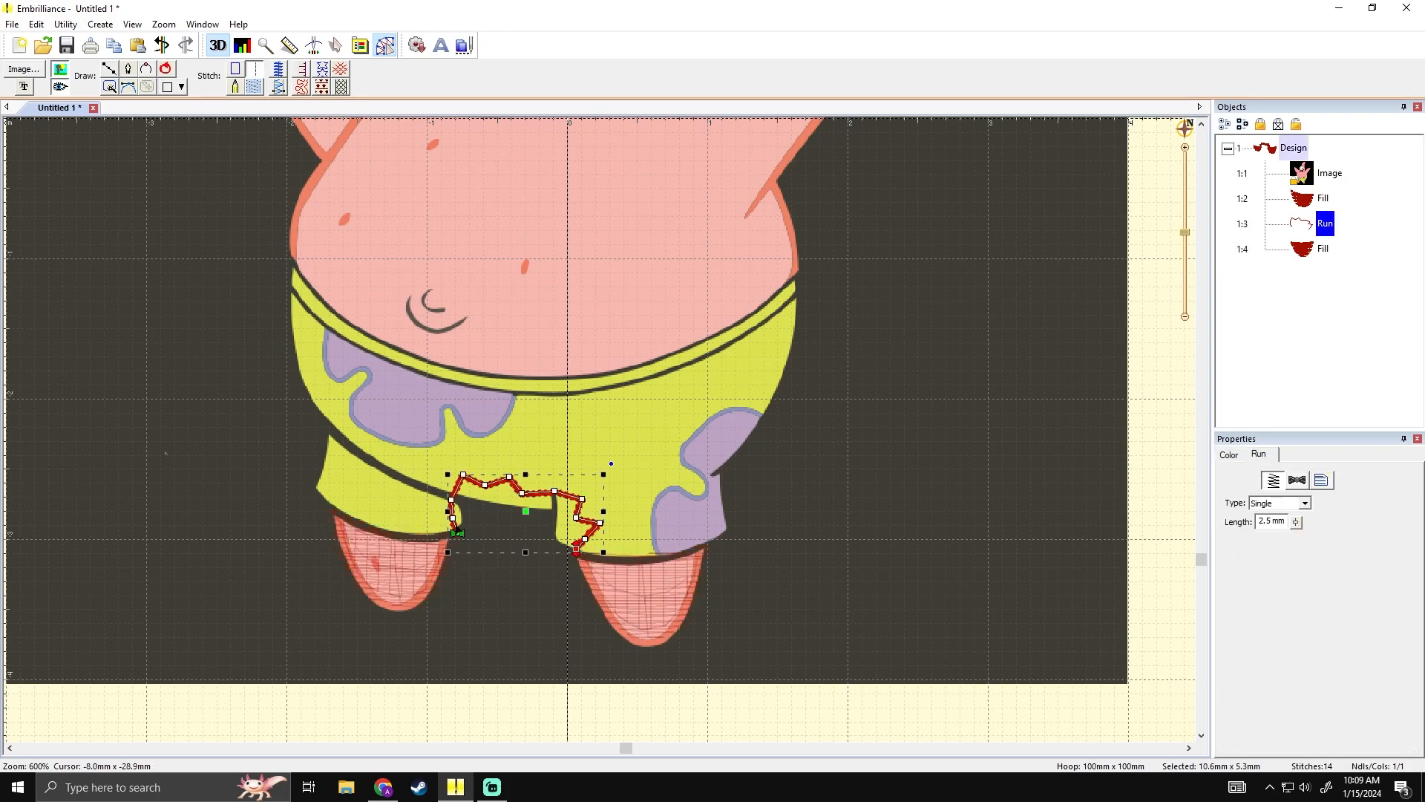
left_click(667, 507)
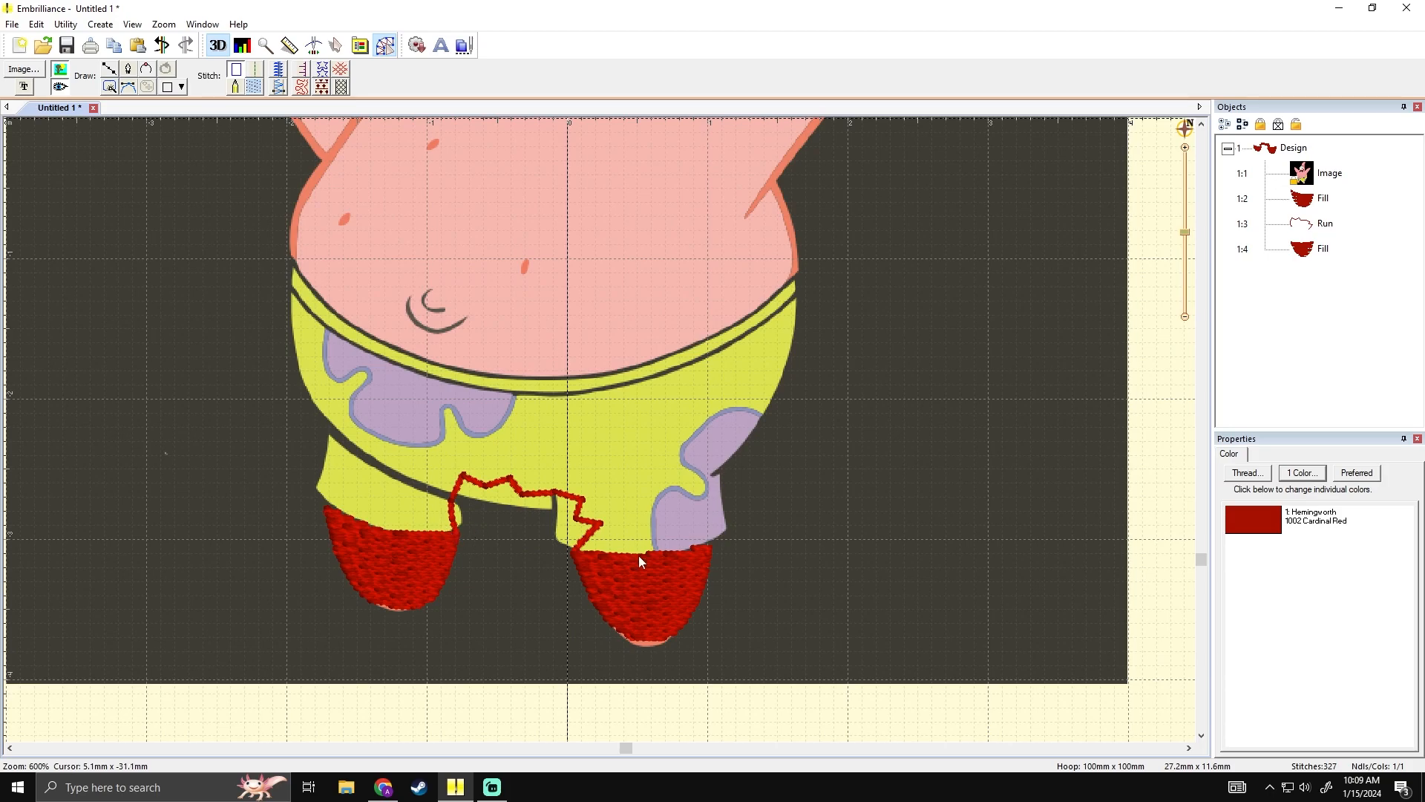
left_click_drag(538, 567, 569, 564)
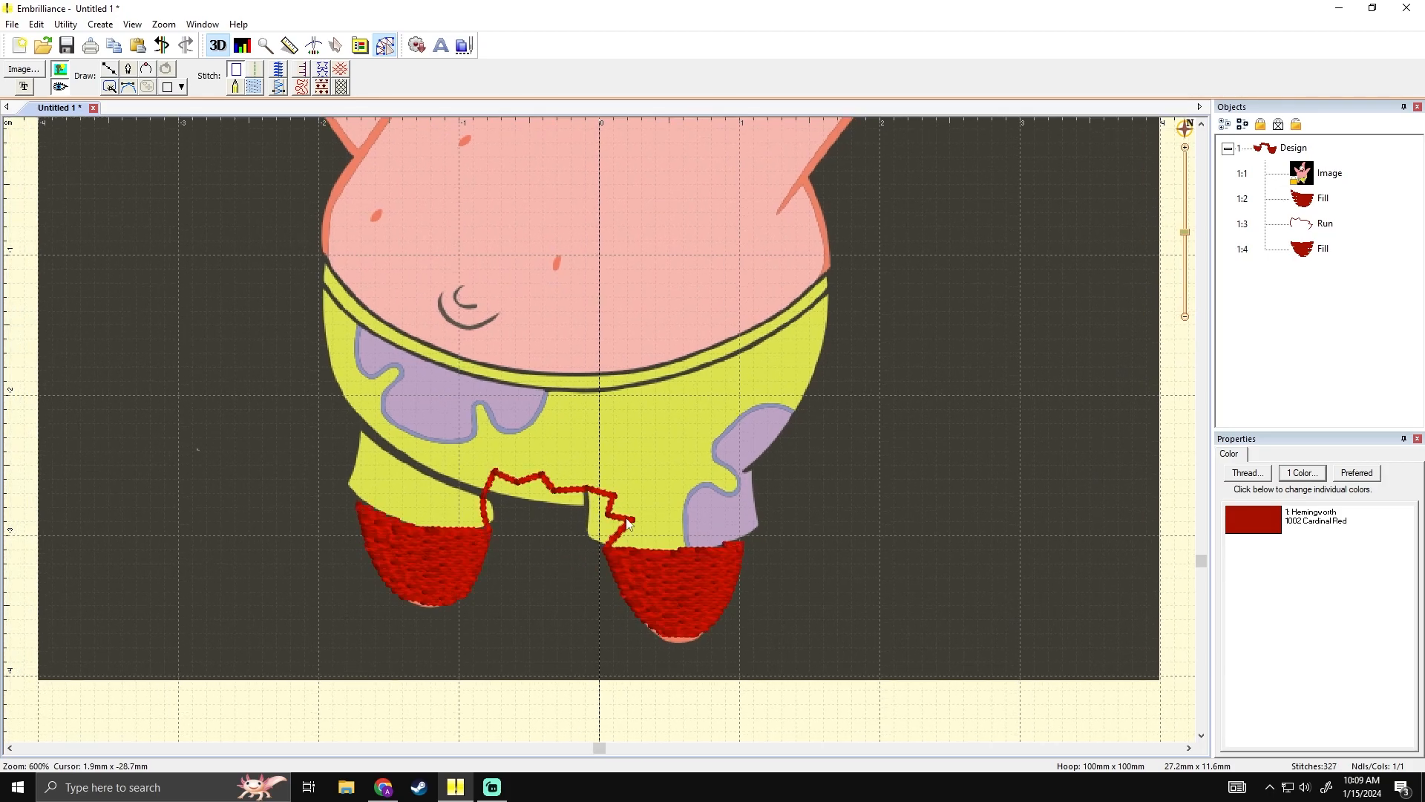
left_click_drag(642, 505, 637, 461)
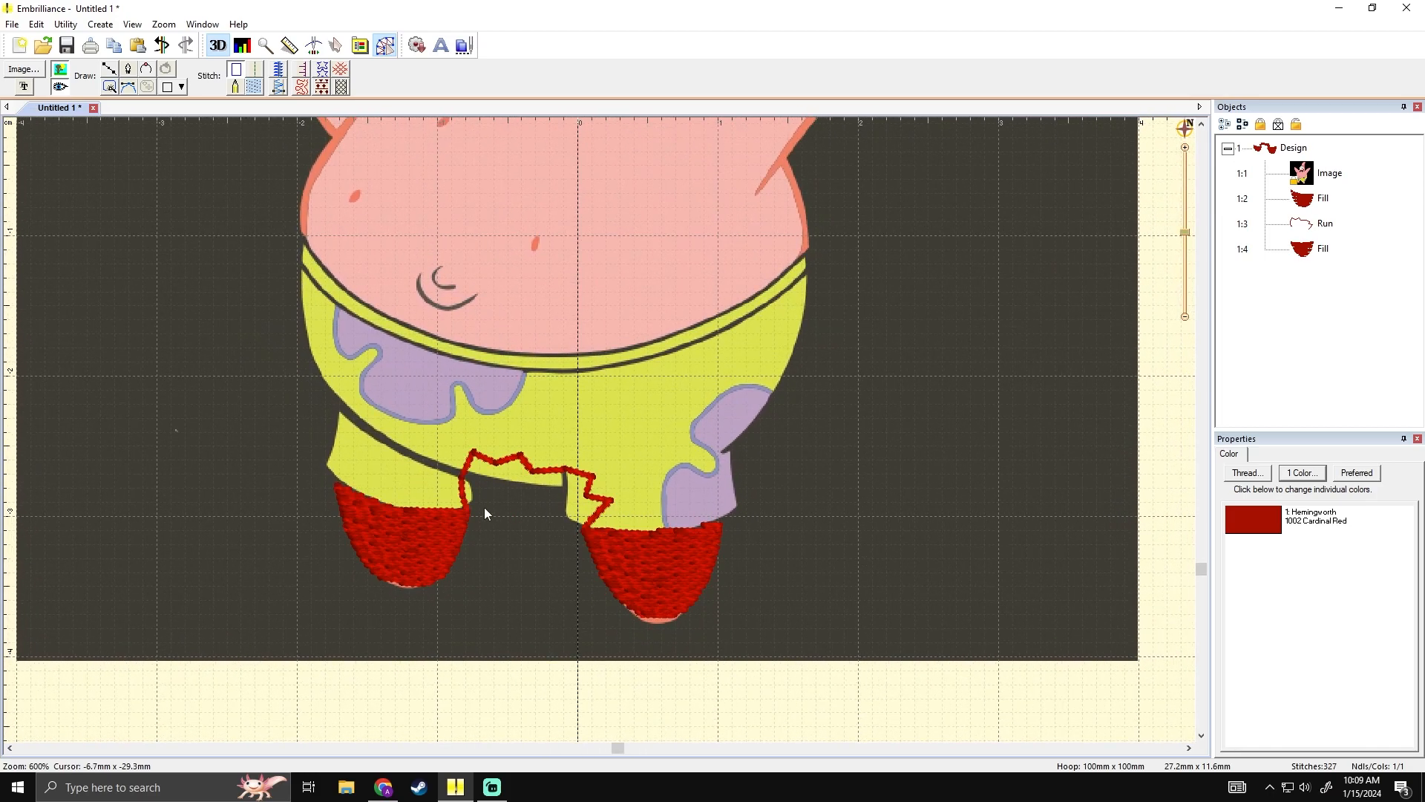
- Select the left-hand foot fill, the connecting run and the right-hand foot fill in turn to check their stitching order
left_click(374, 511)
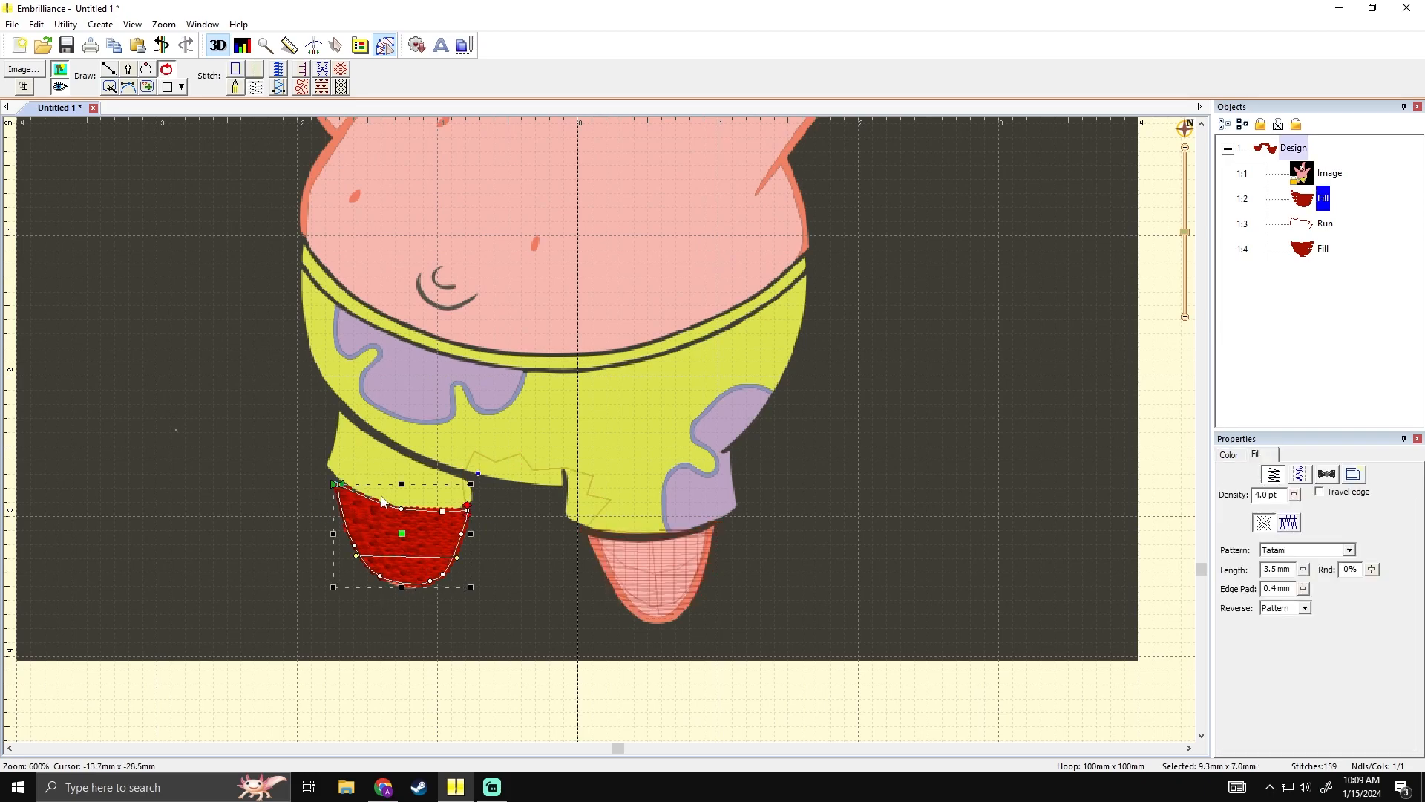
left_click(478, 516)
left_click(465, 498)
left_click(471, 516)
left_click(457, 524)
left_click(467, 508)
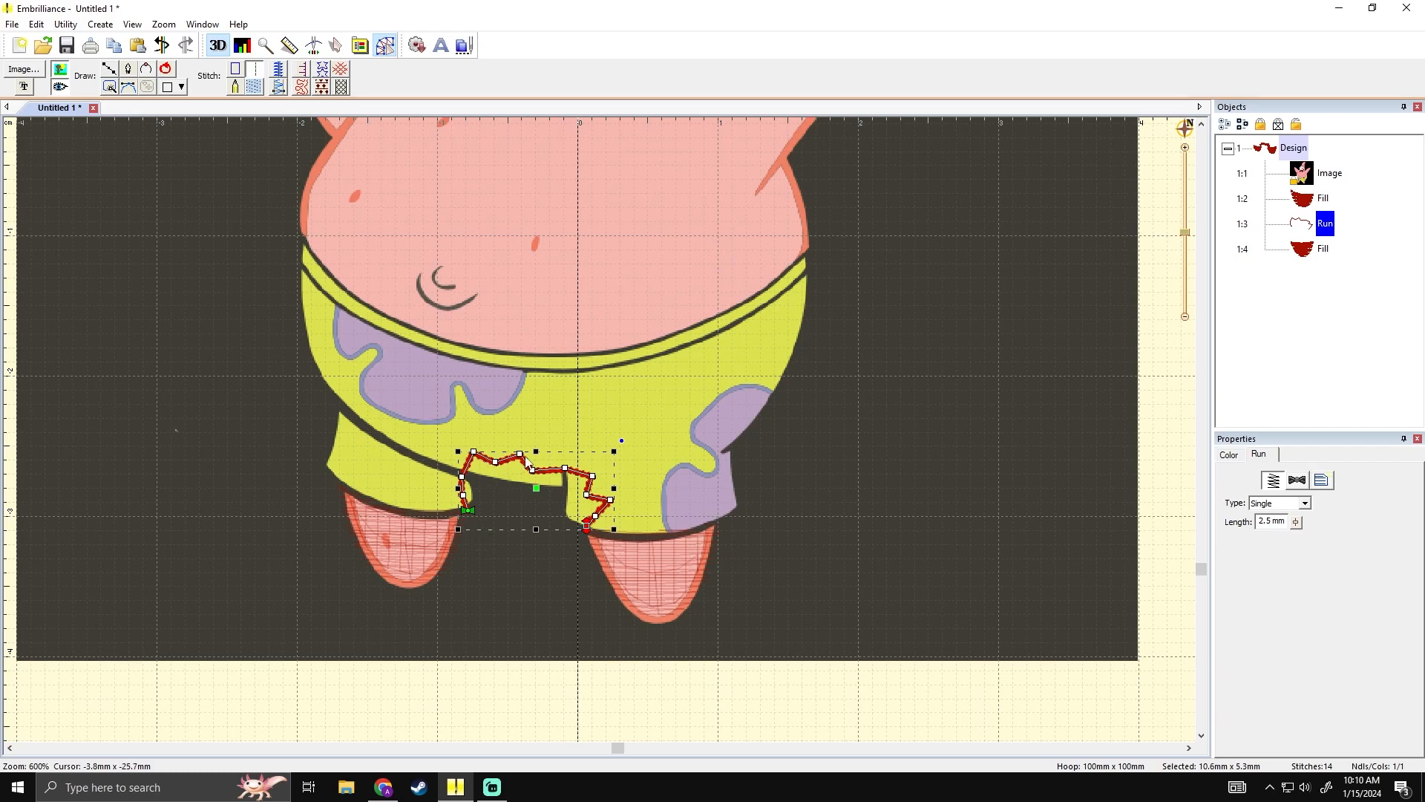
left_click(600, 541)
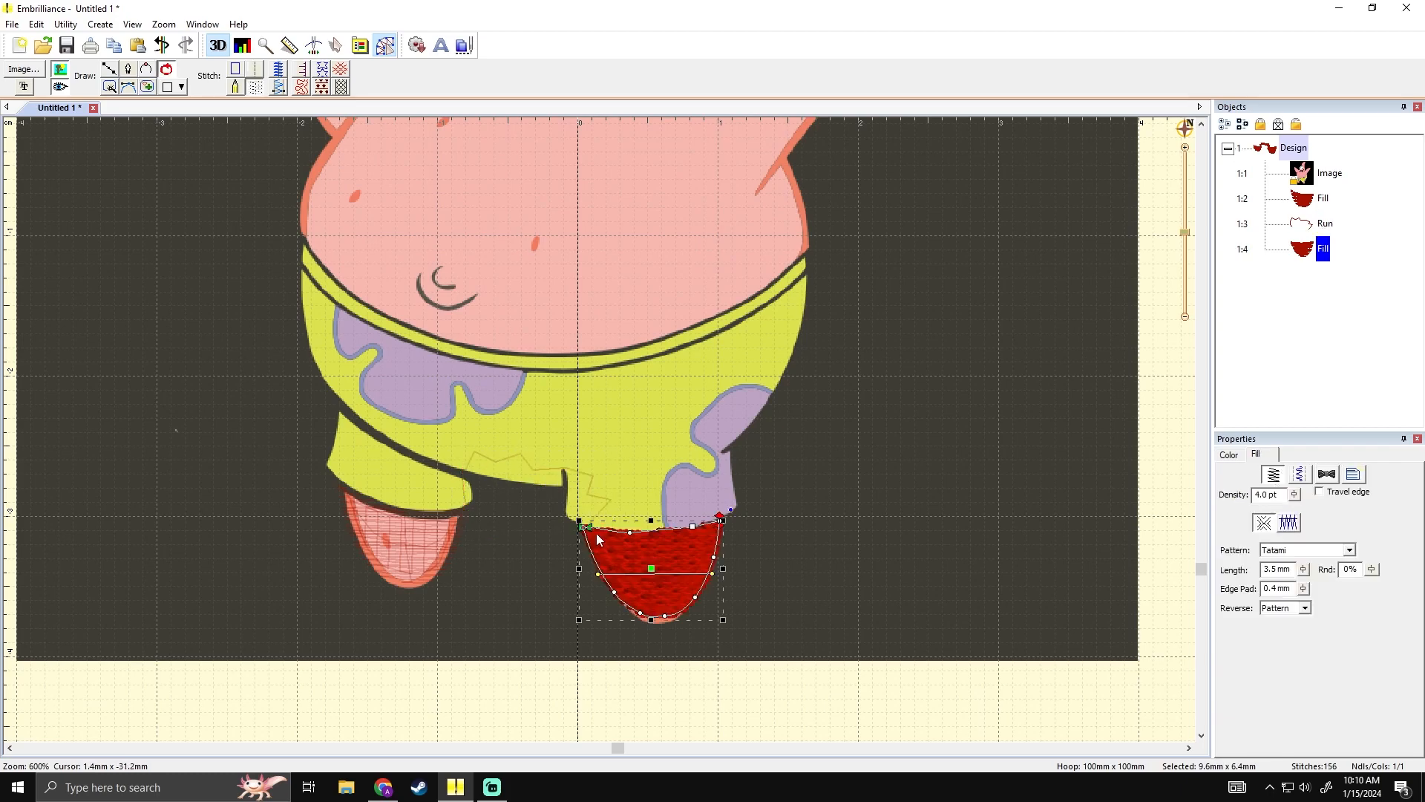
left_click(864, 540)
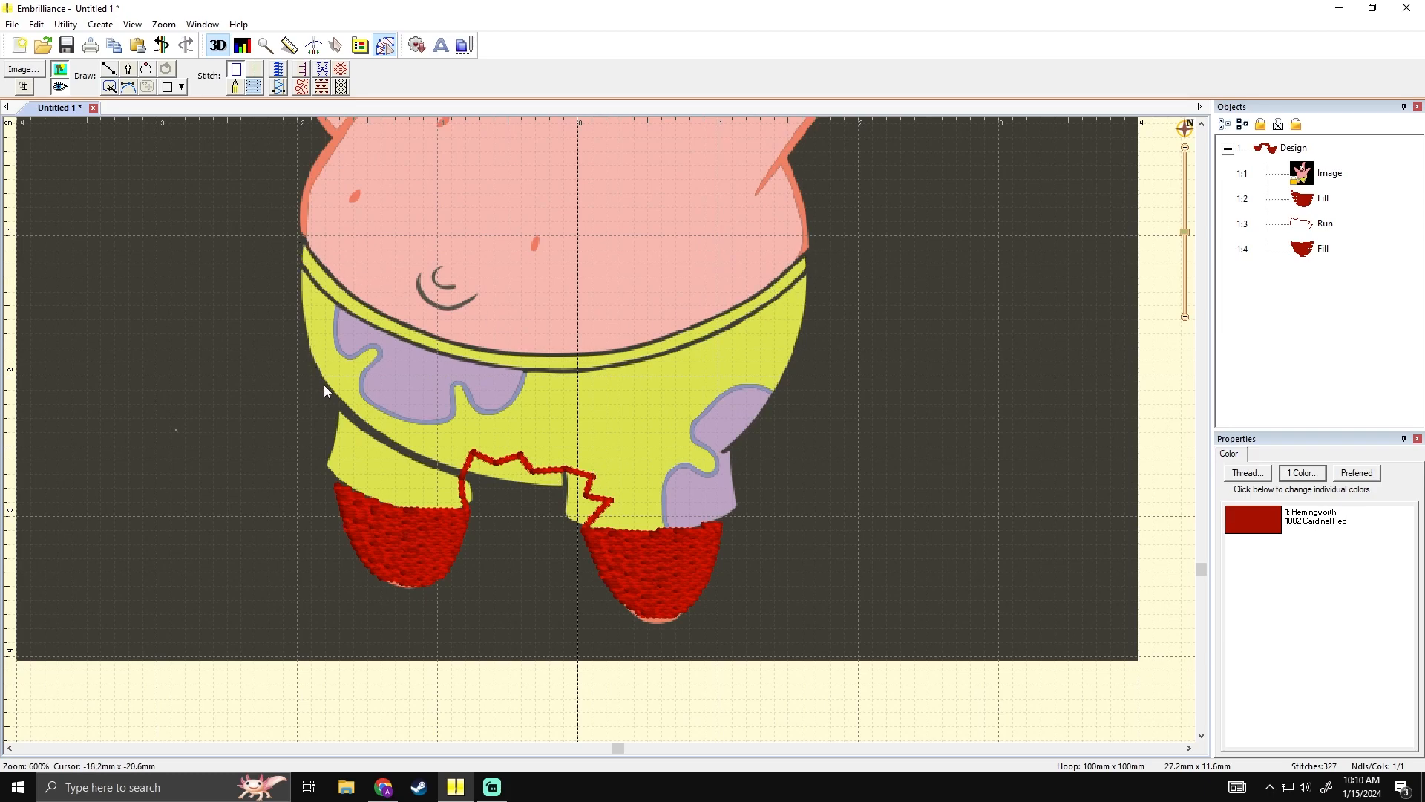
- Move the connecting run's point above the left-hand foot outward, further into the left-hand leg of the shorts
left_click(465, 470)
left_click_drag(462, 476, 447, 460)
left_click(494, 421)
left_click(535, 472)
left_click(536, 504)
left_click(586, 472)
left_click(651, 425)
- Select both foot fills and the connecting run together to review them as one continuous section
left_click(463, 523)
left_click(479, 457, "ctrl")
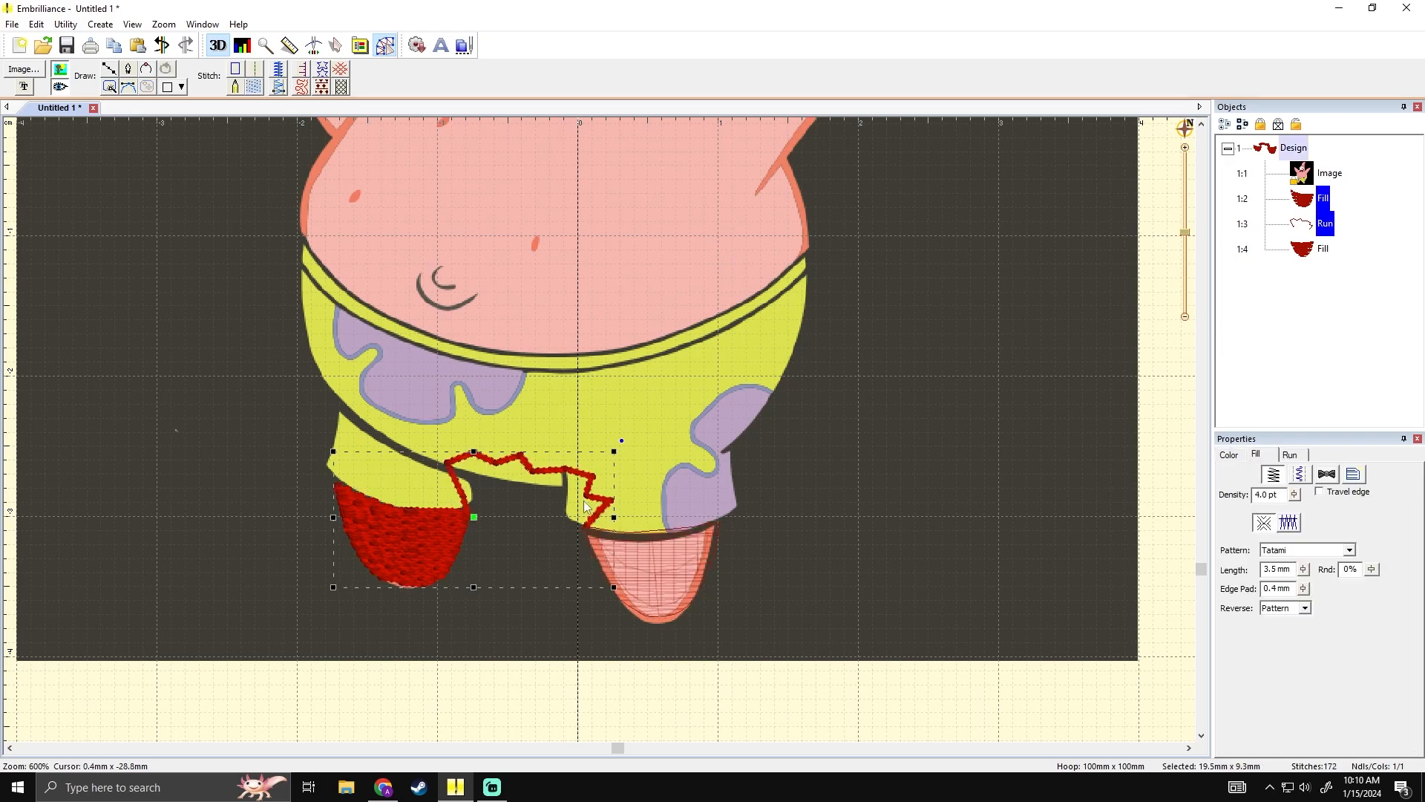
left_click(644, 545, "ctrl")
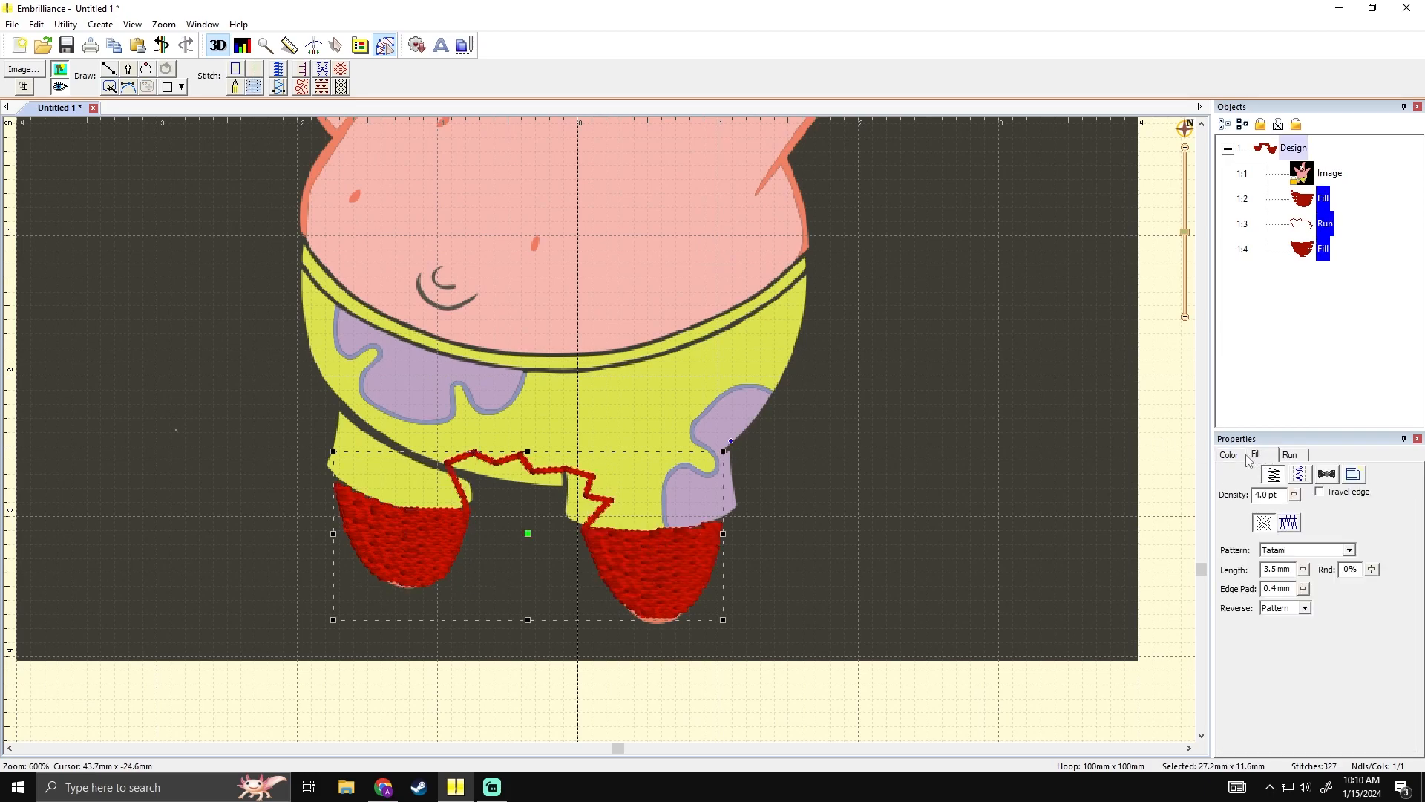
left_click(798, 474)
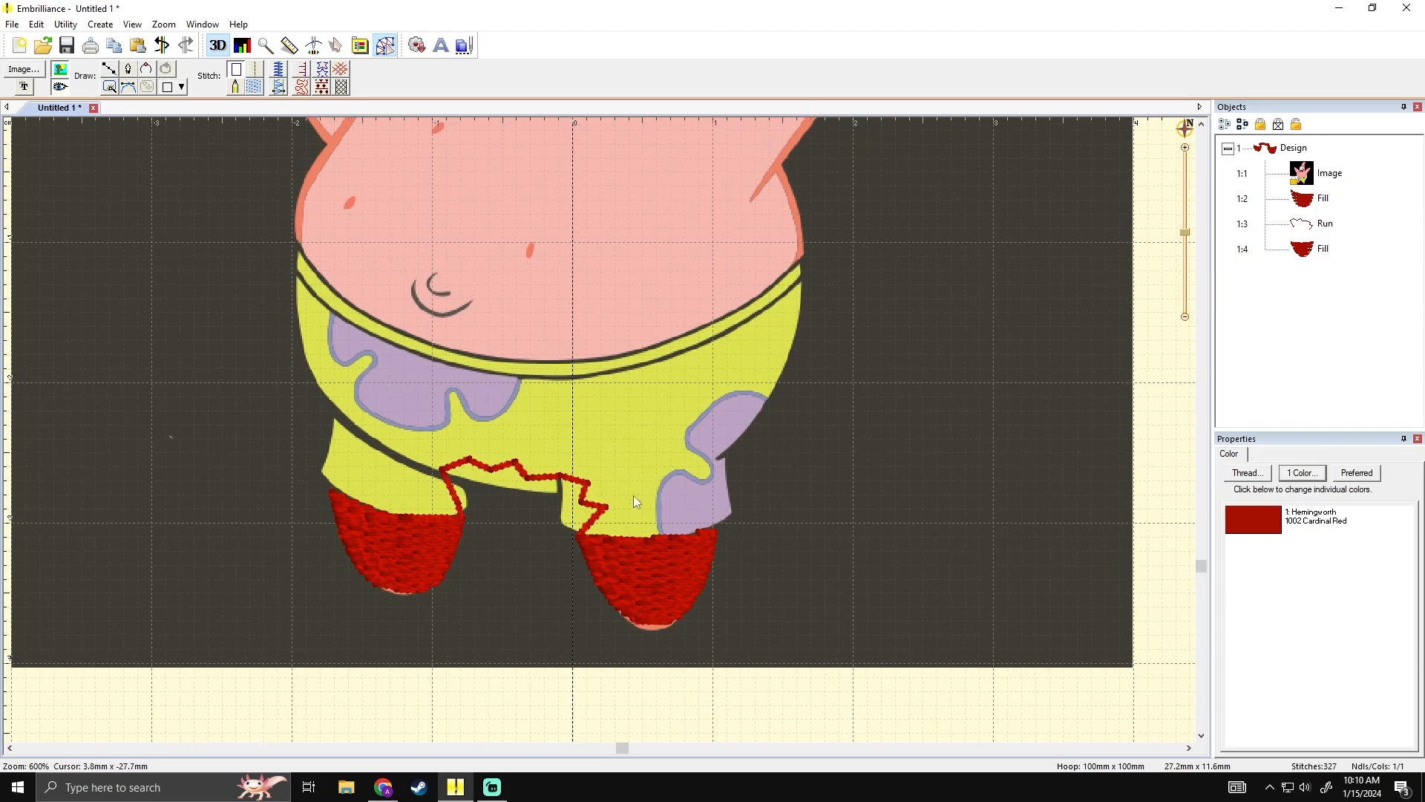
- Start a line at the right-hand foot's upper-right corner and route it up through the shorts to the right-hand end of the waistband
scroll(708, 499, "up", 1)
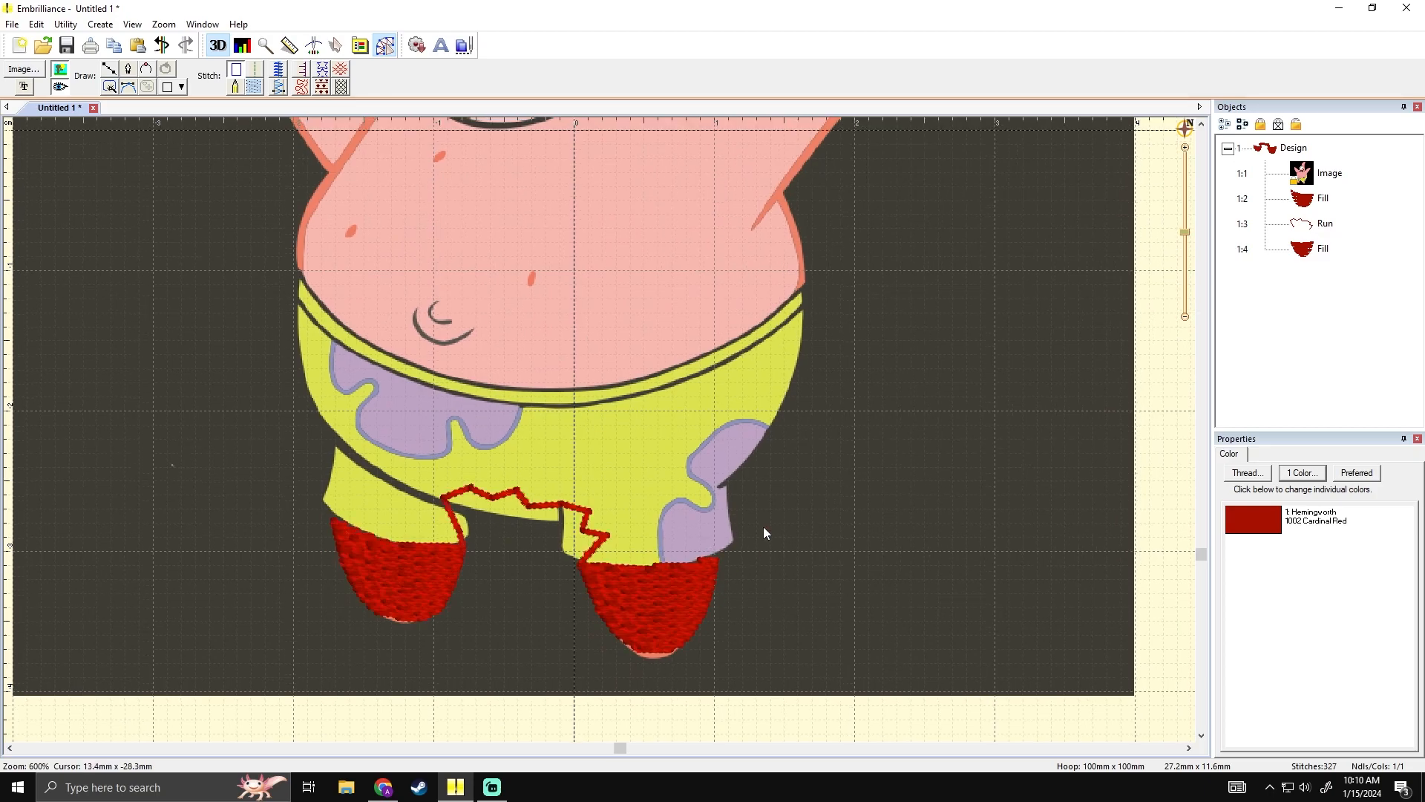
left_click_drag(762, 530, 667, 608)
left_click(110, 69)
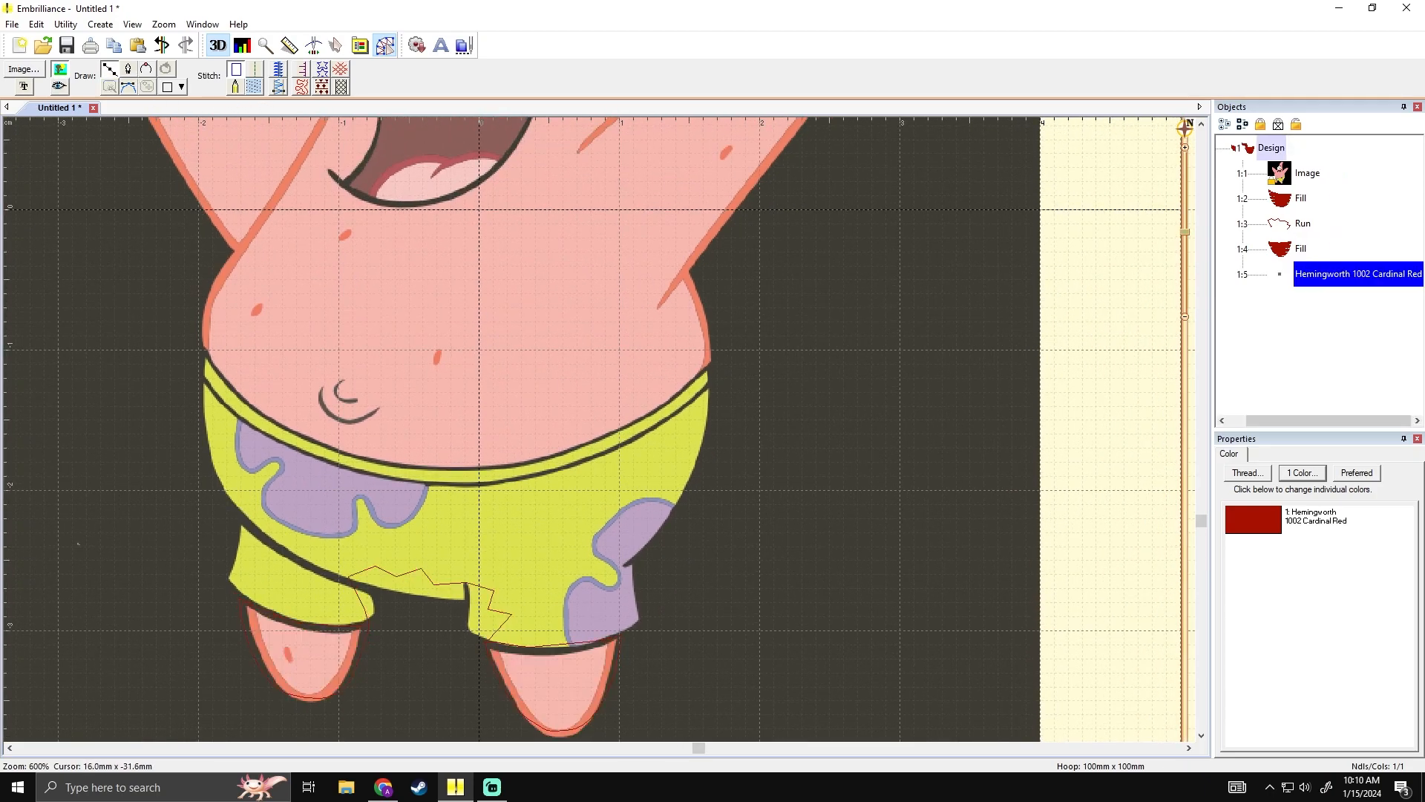
left_click(617, 605)
left_click(623, 540)
left_click(645, 513)
left_click(659, 475)
left_click(649, 462)
left_click(673, 439)
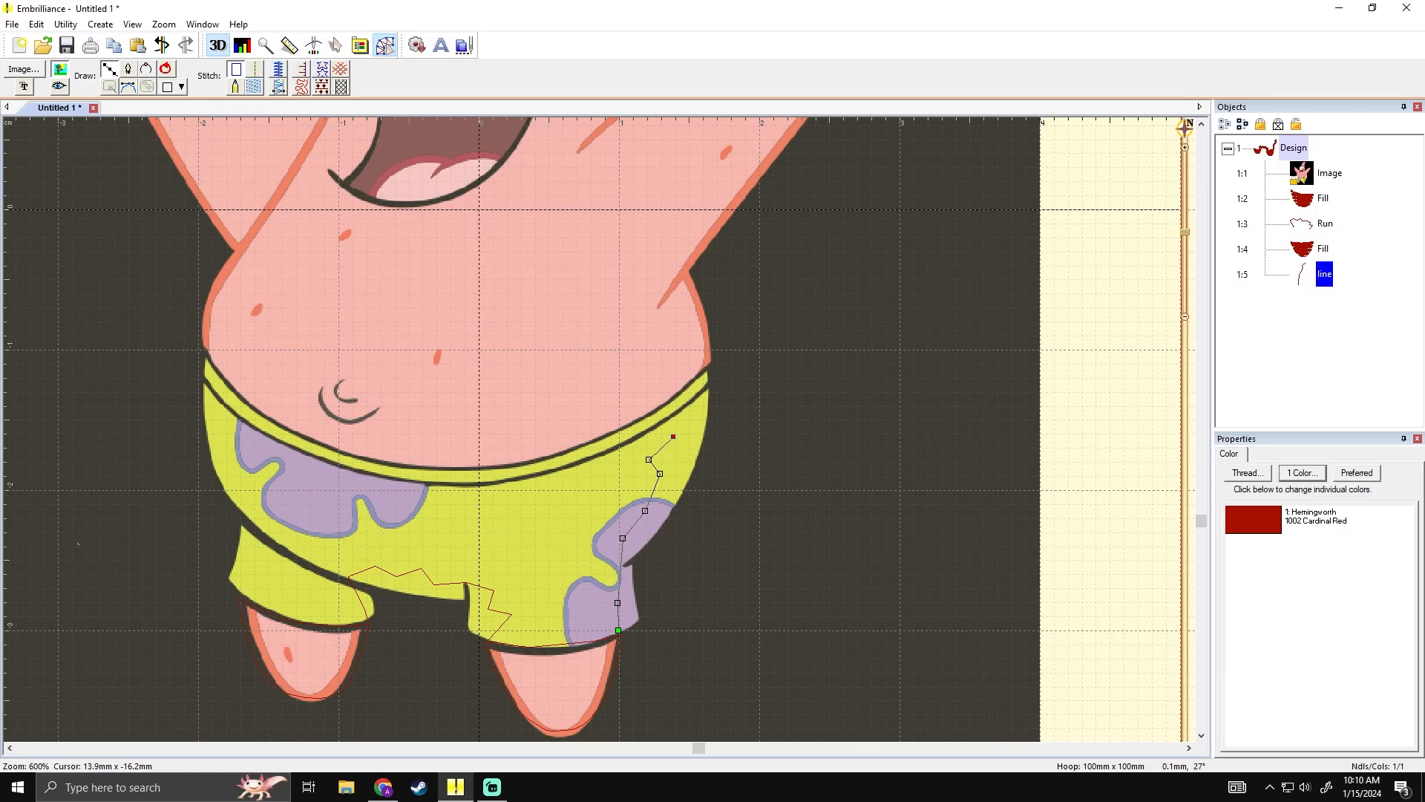
left_click_drag(666, 512, 657, 550)
left_click(698, 405)
- Continue the line across the belly to the left-hand armpit, about 33.6 by 28.9 mm overall, and convert it to a run stitch
left_click_drag(696, 407, 862, 402)
left_click(796, 420)
left_click(683, 399)
left_click(632, 349)
left_click(579, 336)
left_click(526, 328)
left_click(502, 277)
left_click(406, 297)
left_click_drag(511, 286, 581, 464)
key("Return")
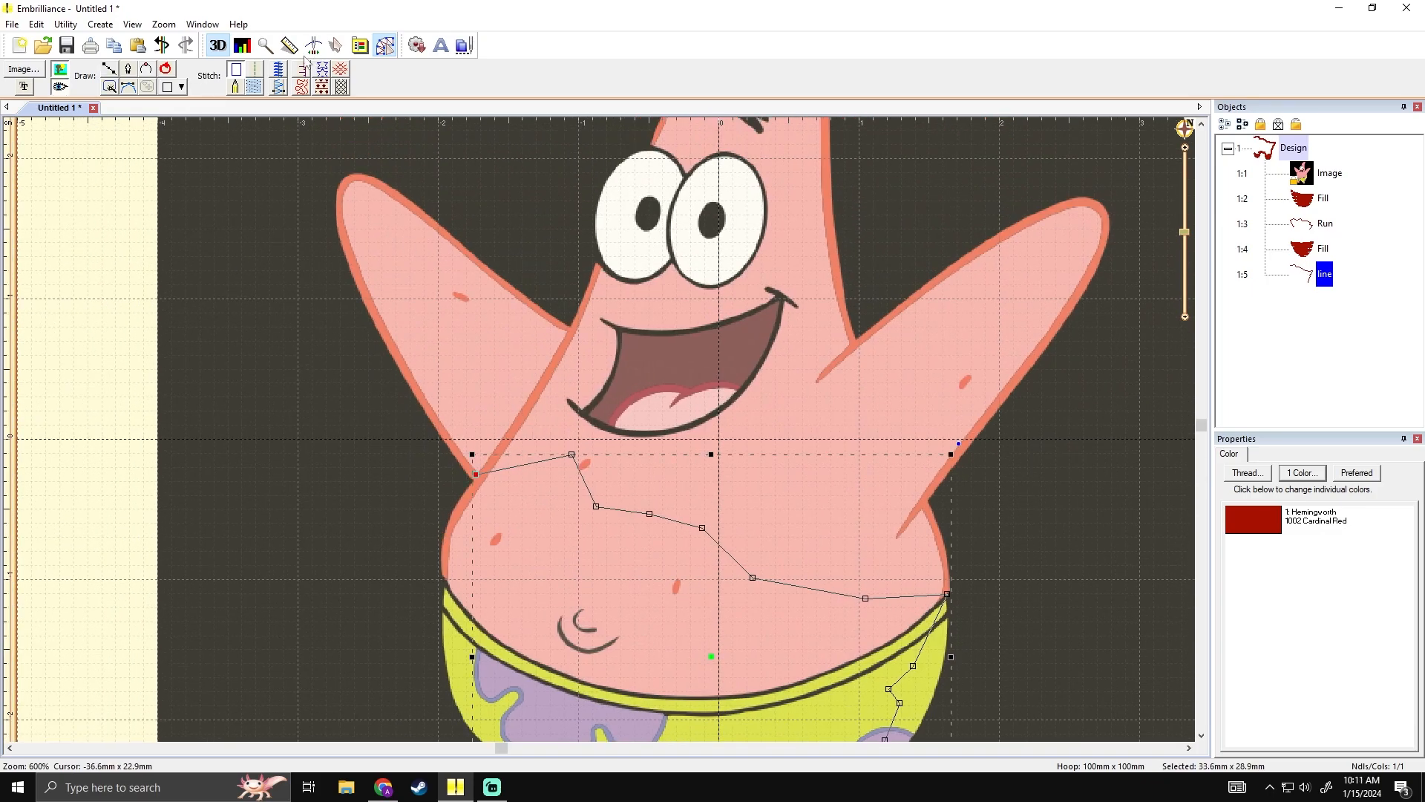
left_click(255, 69)
left_click(260, 196)
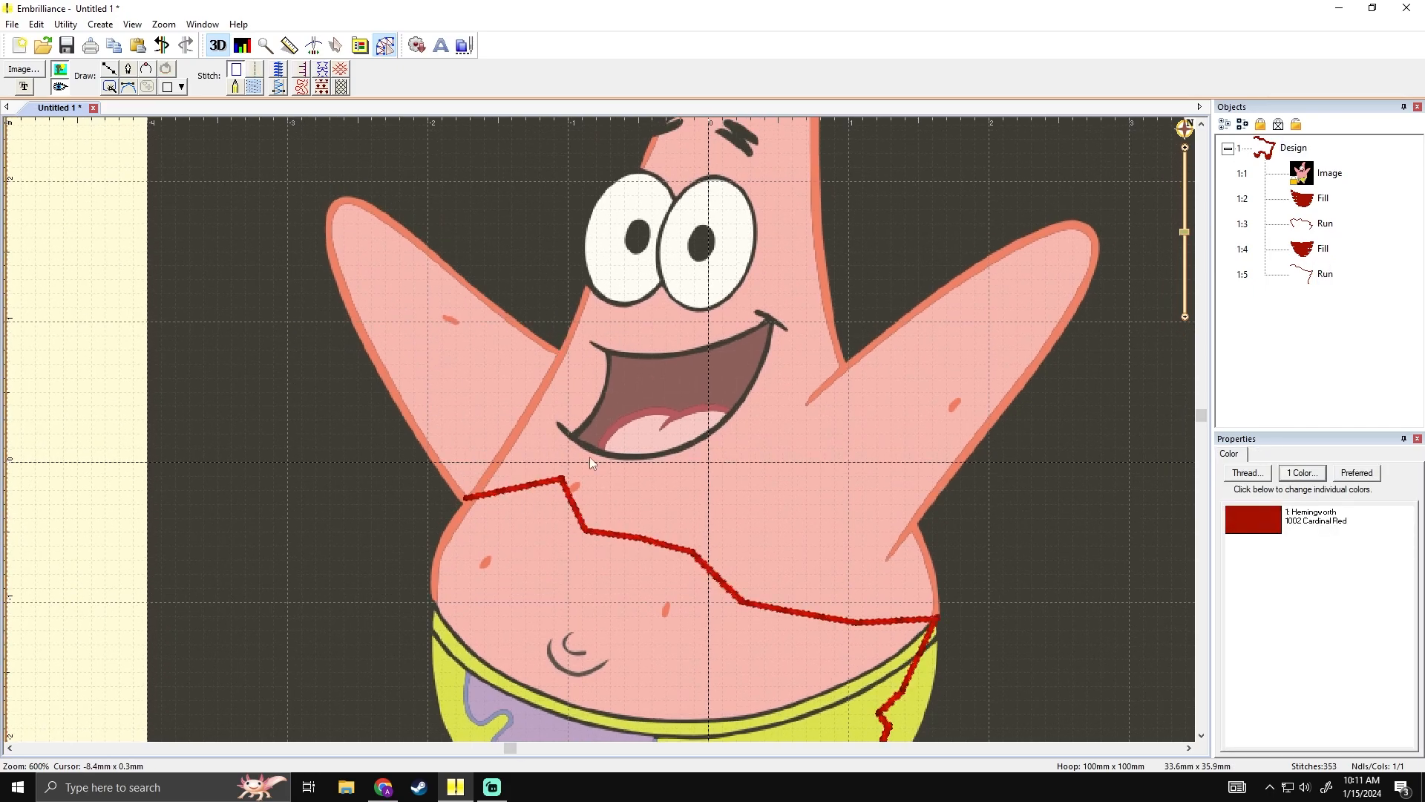
- Trace the left-hand arm from the armpit as a closed outline, about 17.1 by 22.0 mm, and convert it to a fill
left_click(106, 72)
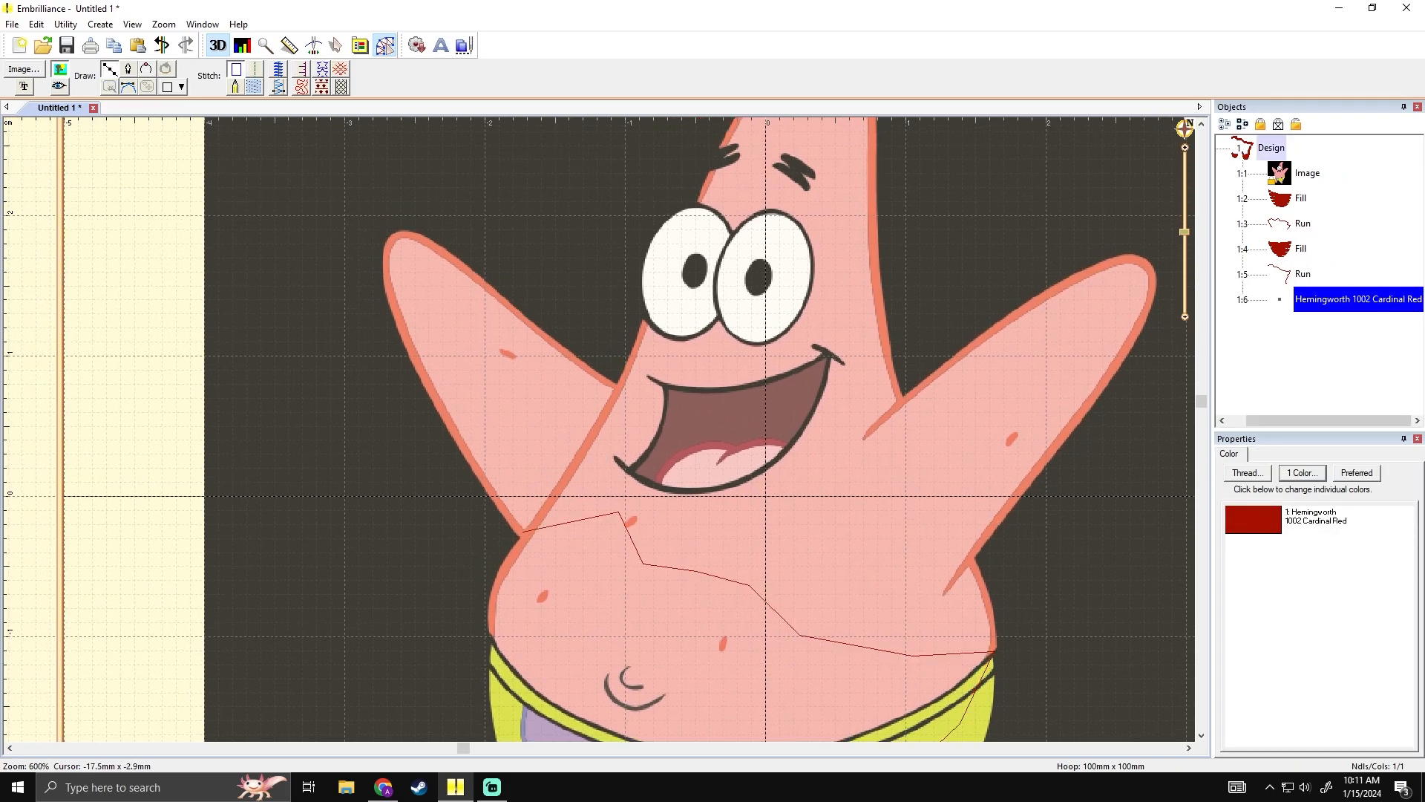
left_click(520, 536)
left_click(390, 309)
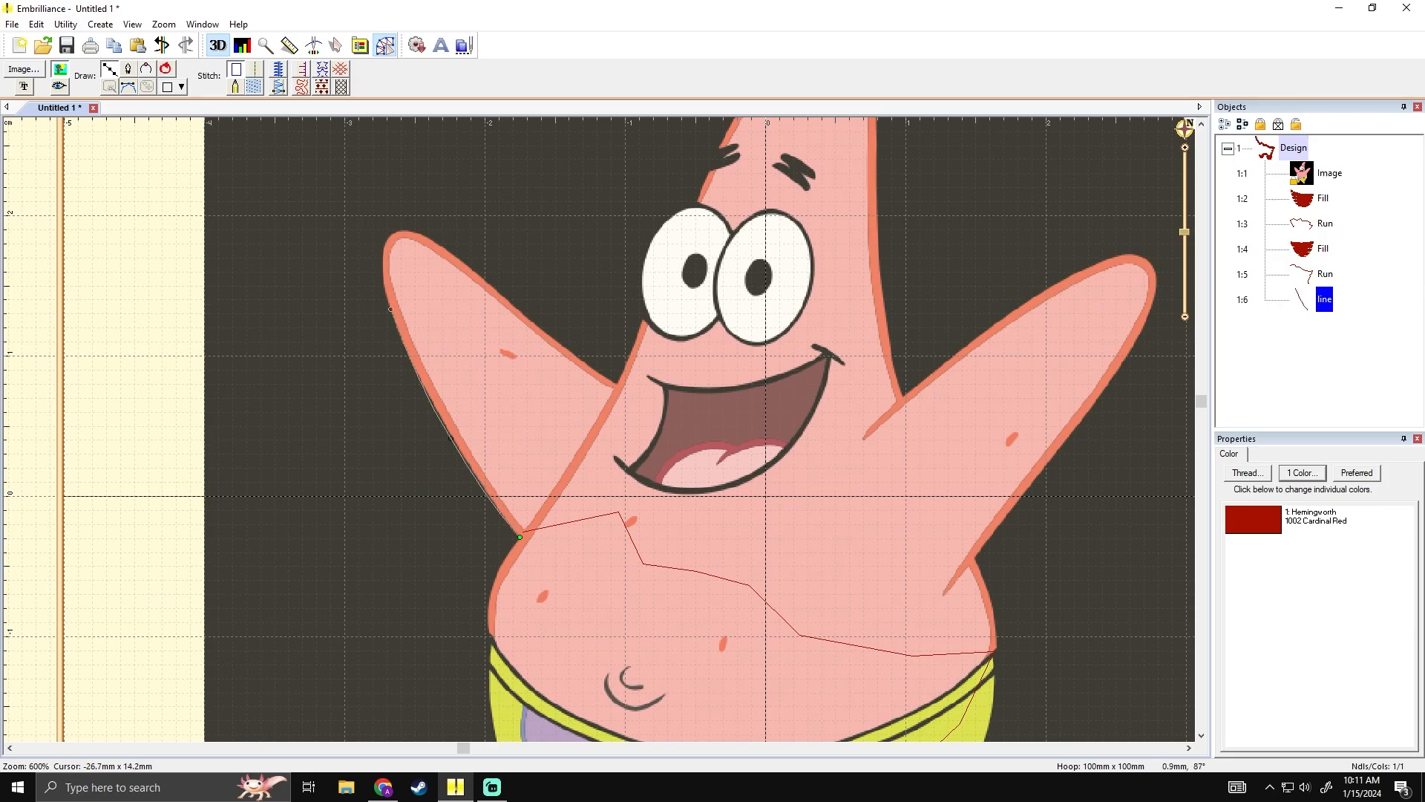
left_click(384, 248)
left_click(393, 233)
left_click(406, 230)
left_click(536, 323)
left_click(586, 364)
left_click(625, 384)
left_click(581, 464)
left_click(547, 517)
left_click(526, 545)
left_click(521, 534)
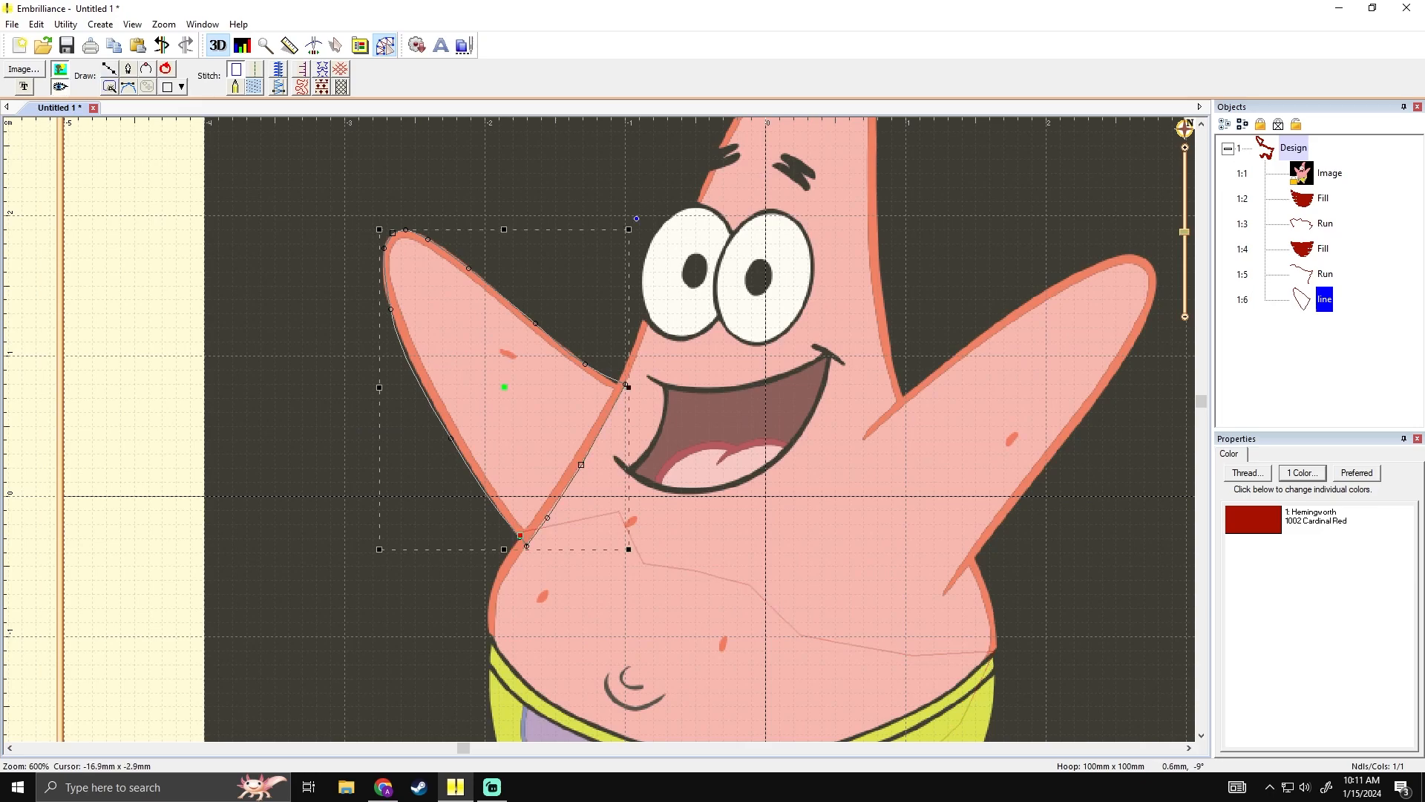
left_click(255, 89)
- Tilt the left-hand arm fill's stitch direction so it slopes down toward the body, and review the whole design
left_click_drag(563, 315, 515, 277)
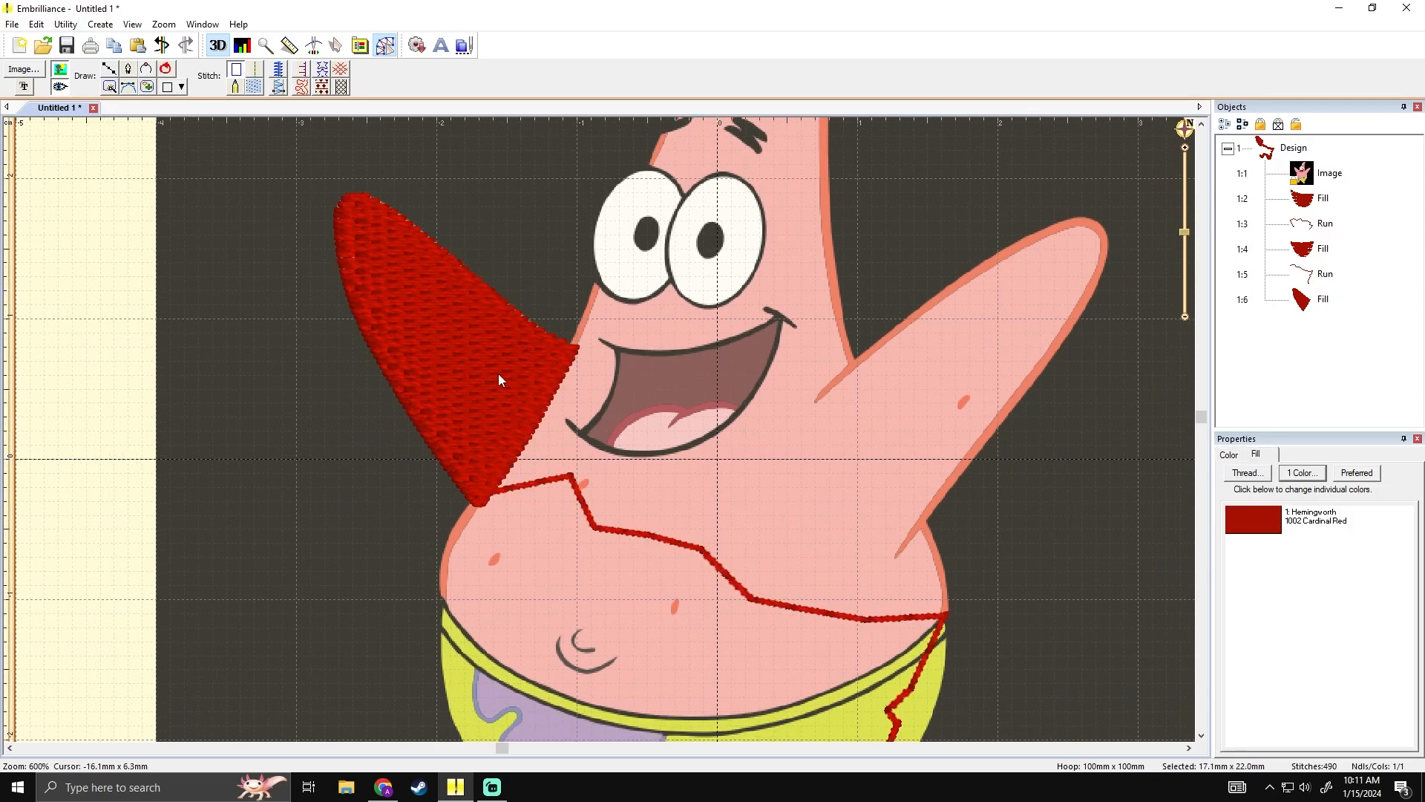
left_click(494, 374)
left_click_drag(579, 349, 557, 395)
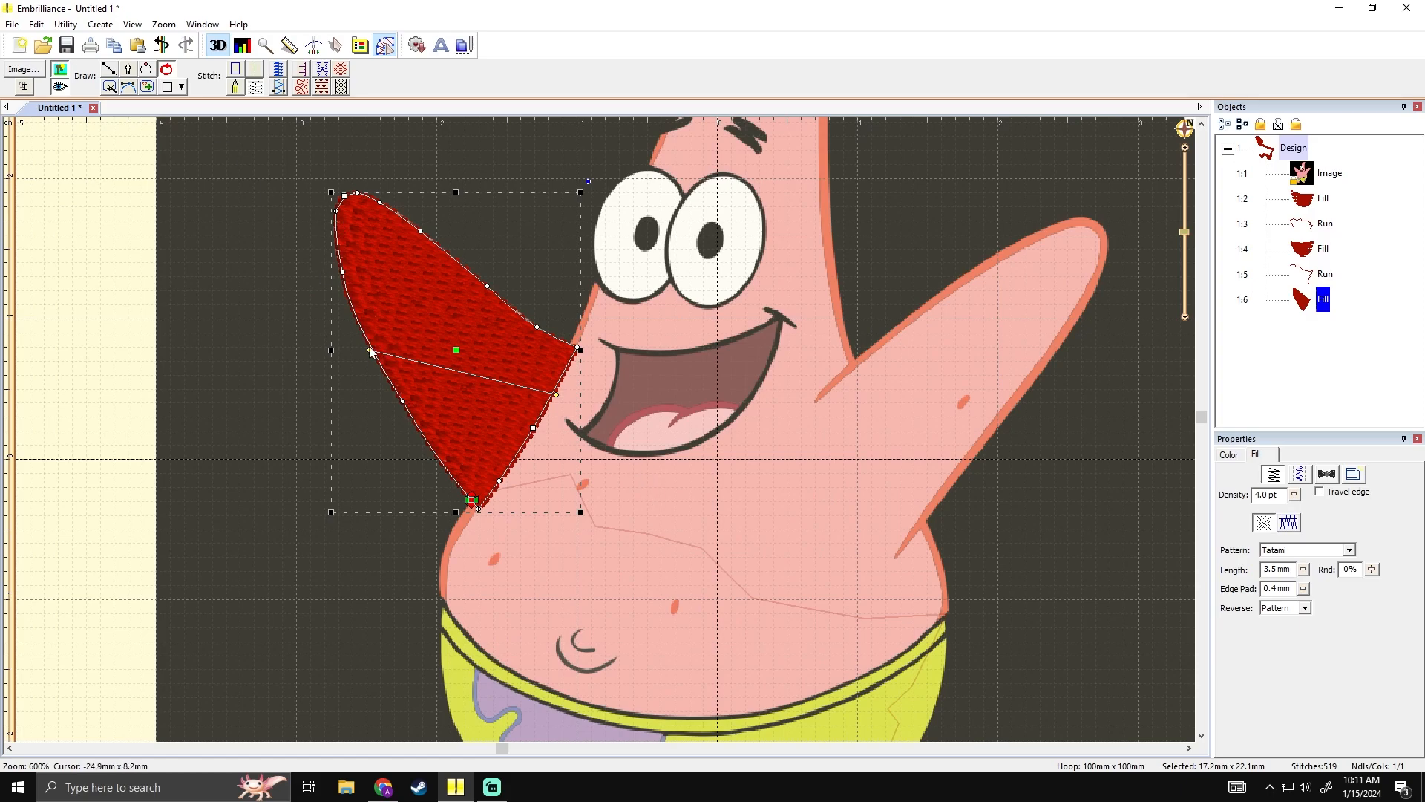
left_click(335, 356)
key("3")
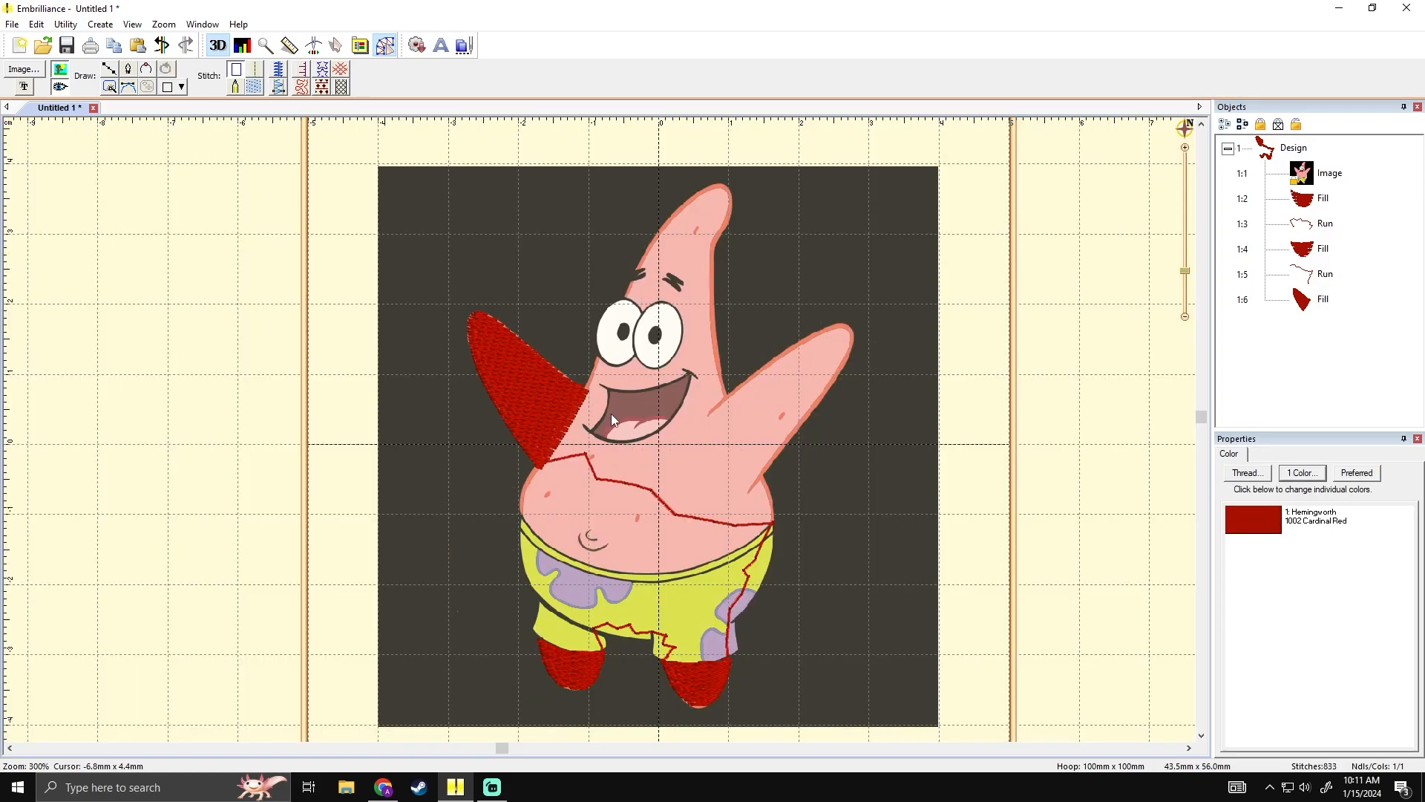
- Shift the arm fill's inner edge points further into the body for overlap, giving the fill about 17.6 by 22.3 mm
key("6")
left_click_drag(570, 401, 565, 406)
left_click(524, 385)
left_click(606, 350)
left_click(532, 382)
left_click(528, 432)
left_click_drag(529, 433, 539, 437)
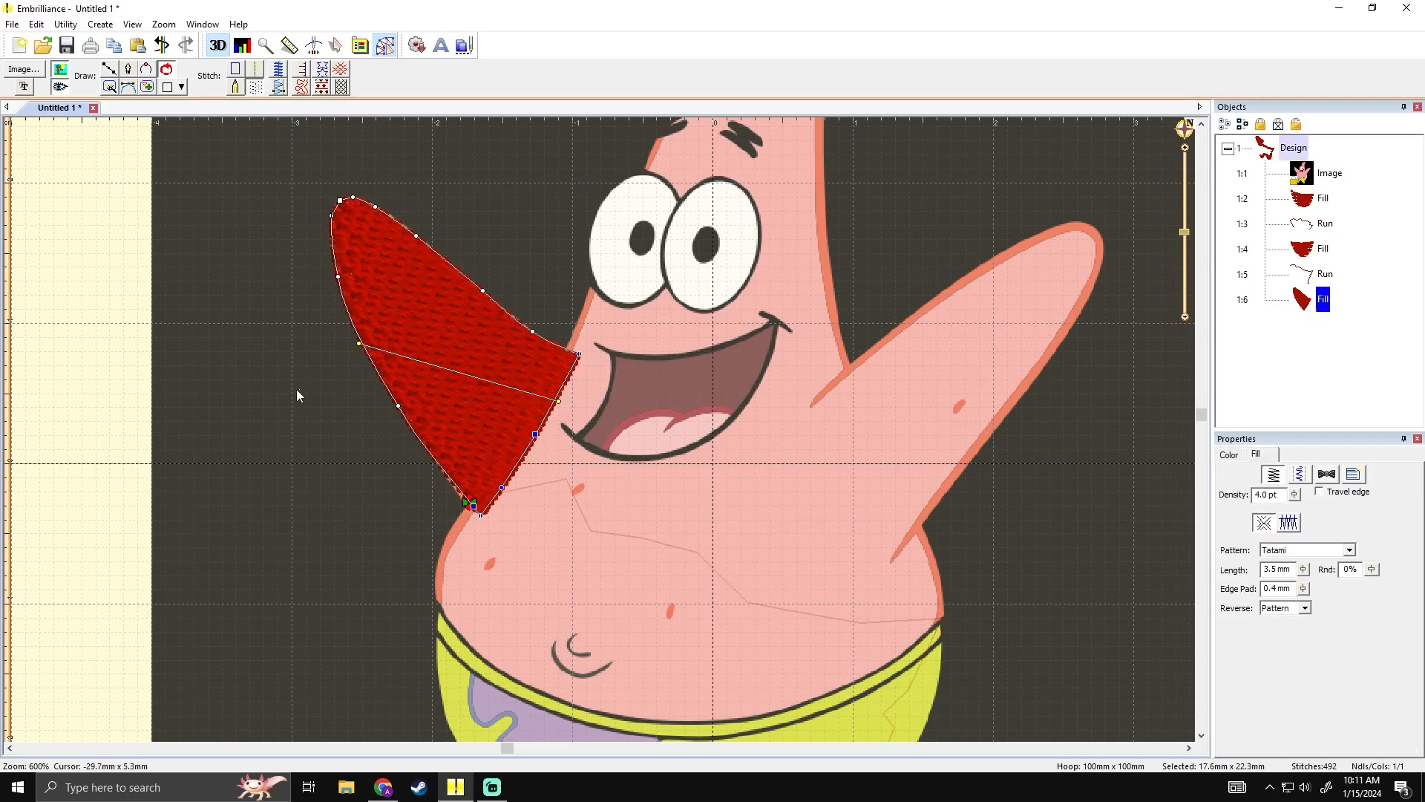
left_click(297, 389)
- Adjust the point at the arm fill's lower tip by the armpit, giving the fill about 17.7 by 22.6 mm
left_click_drag(590, 386, 549, 412)
left_click(484, 429)
left_click_drag(434, 556, 429, 562)
left_click(680, 395)
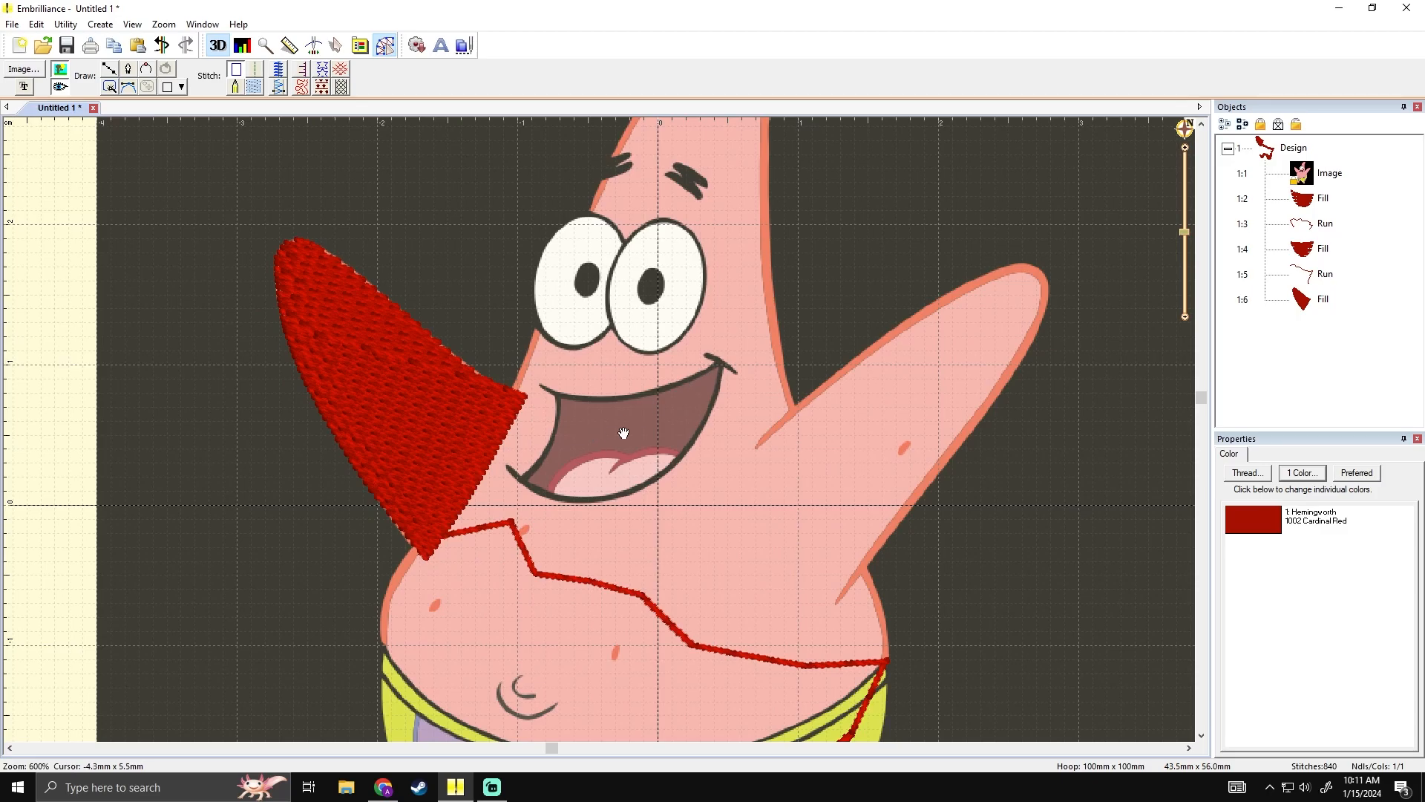
left_click_drag(734, 457, 750, 423)
- Draw a line after the arm fill, about 3.3 by 6.7 mm, from its lower tip to the waistband's left-hand end, as a run stitch
left_click(449, 393)
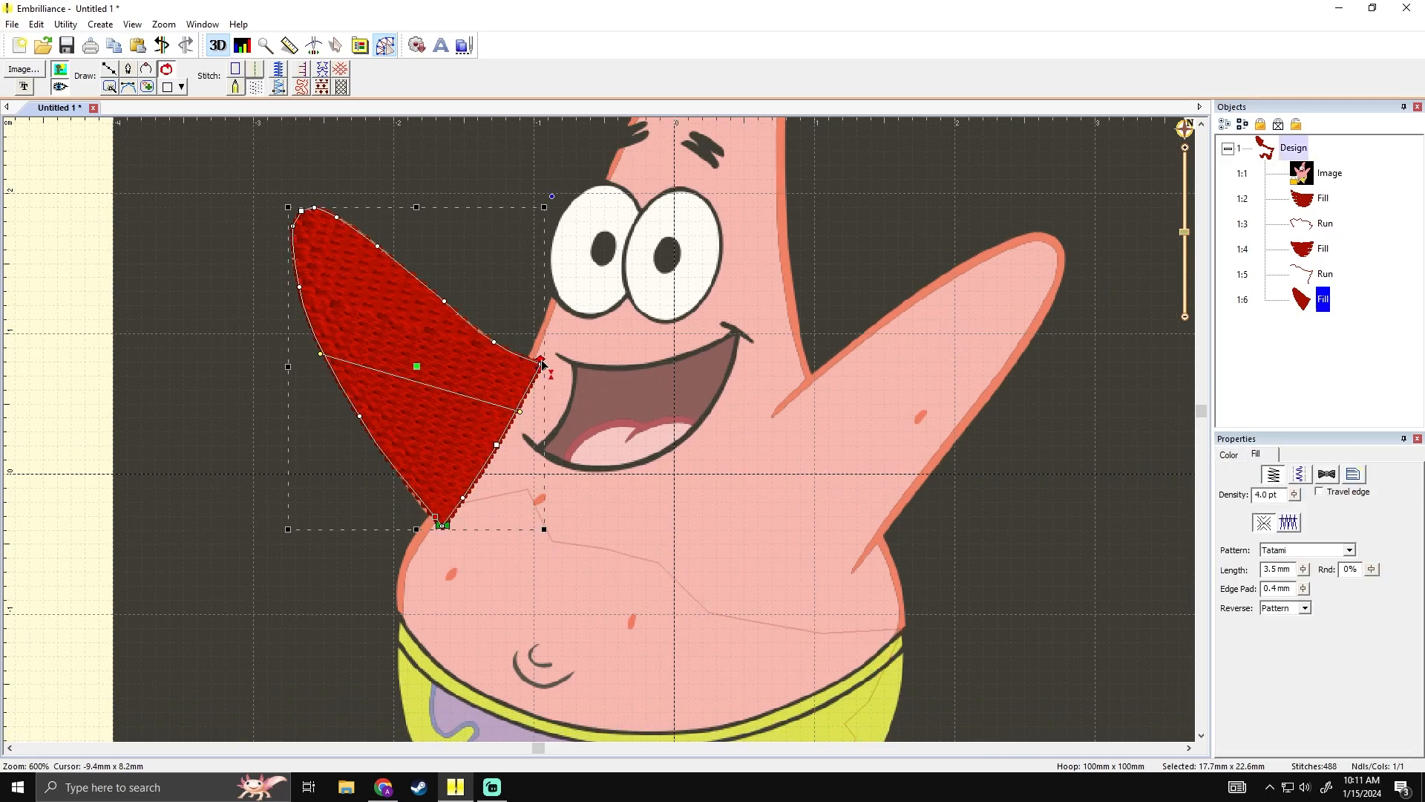
left_click(110, 69)
left_click_drag(442, 438, 451, 336)
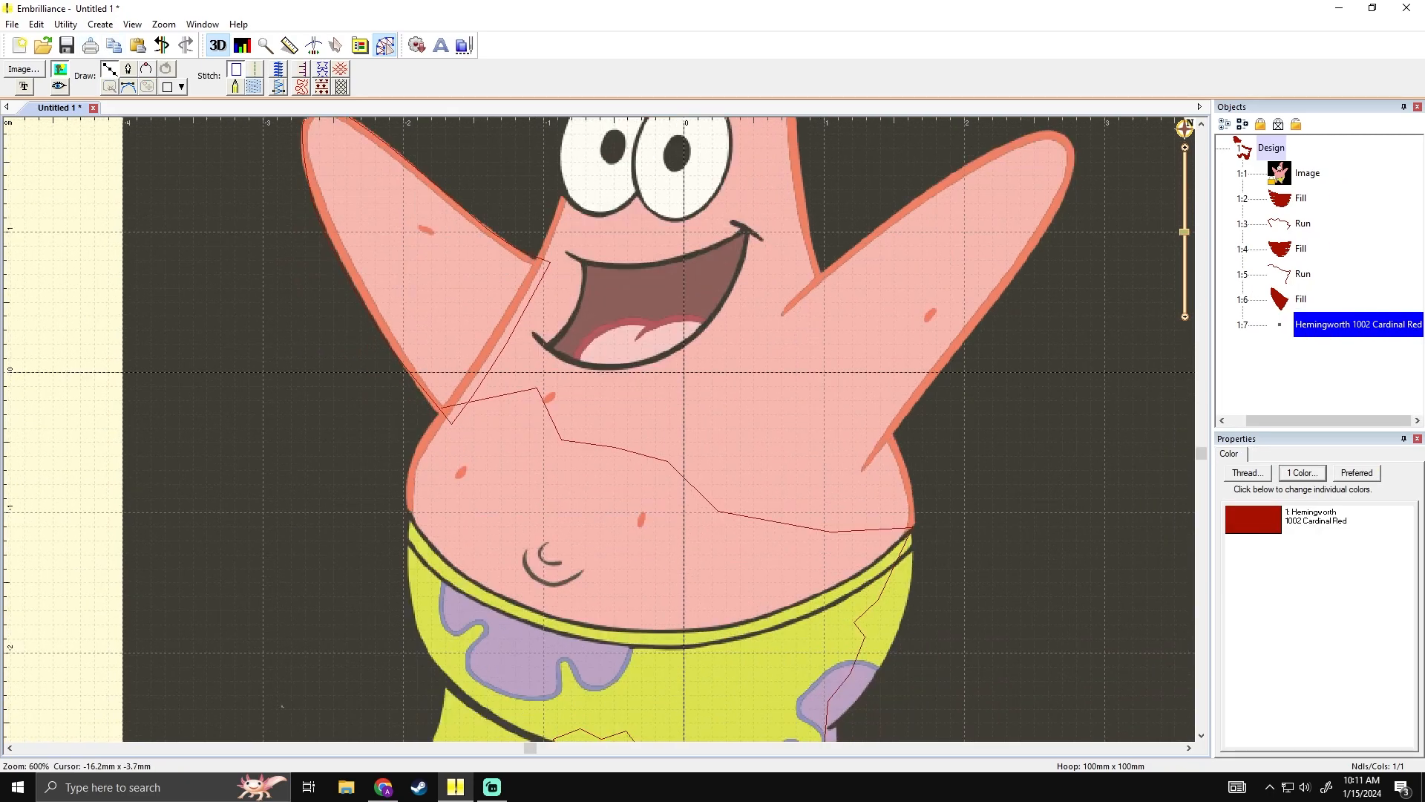
left_click(456, 424)
left_click(445, 467)
double_click(410, 514)
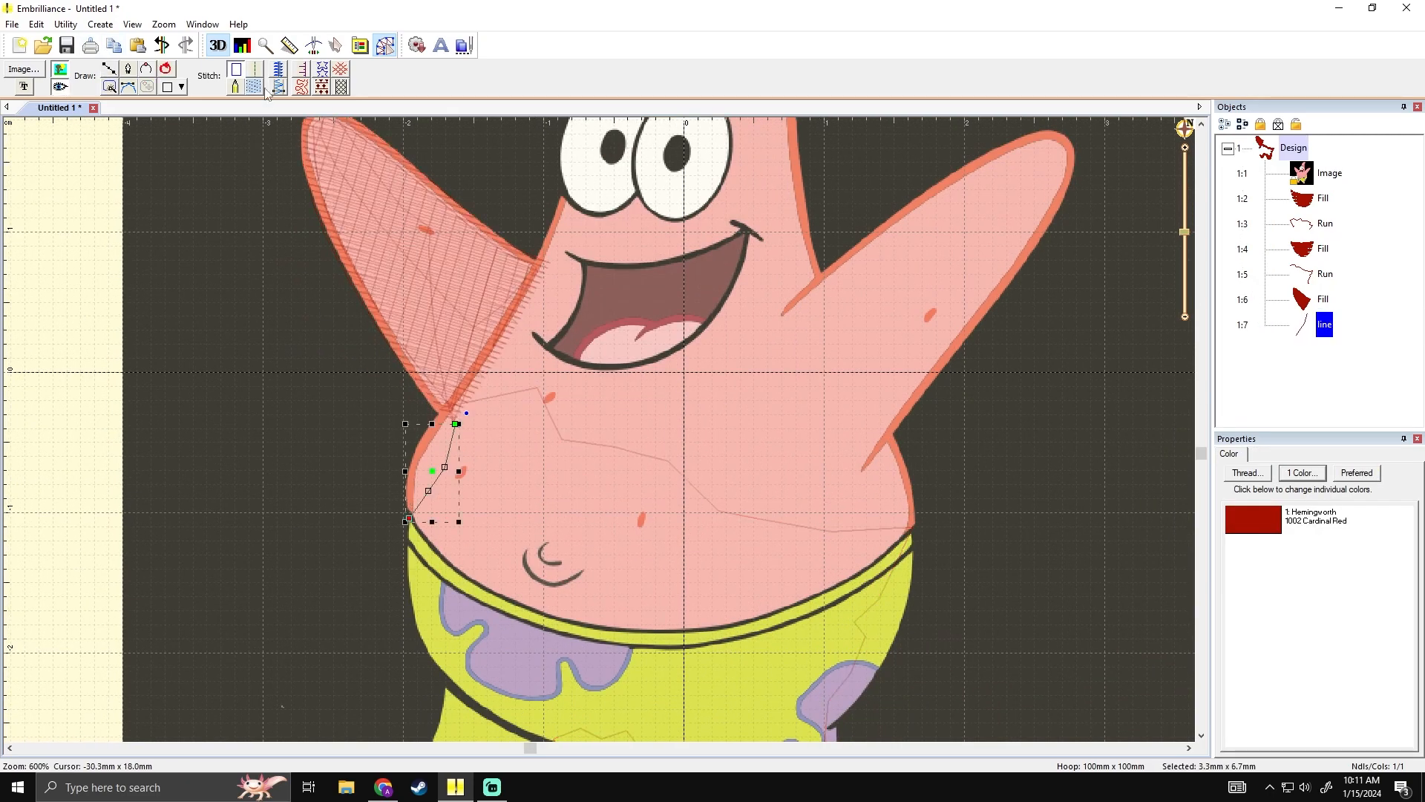
- Start the body outline at the waistband's left-hand end and trace up the body's side onto the arm seam
left_click(110, 69)
left_click(430, 506)
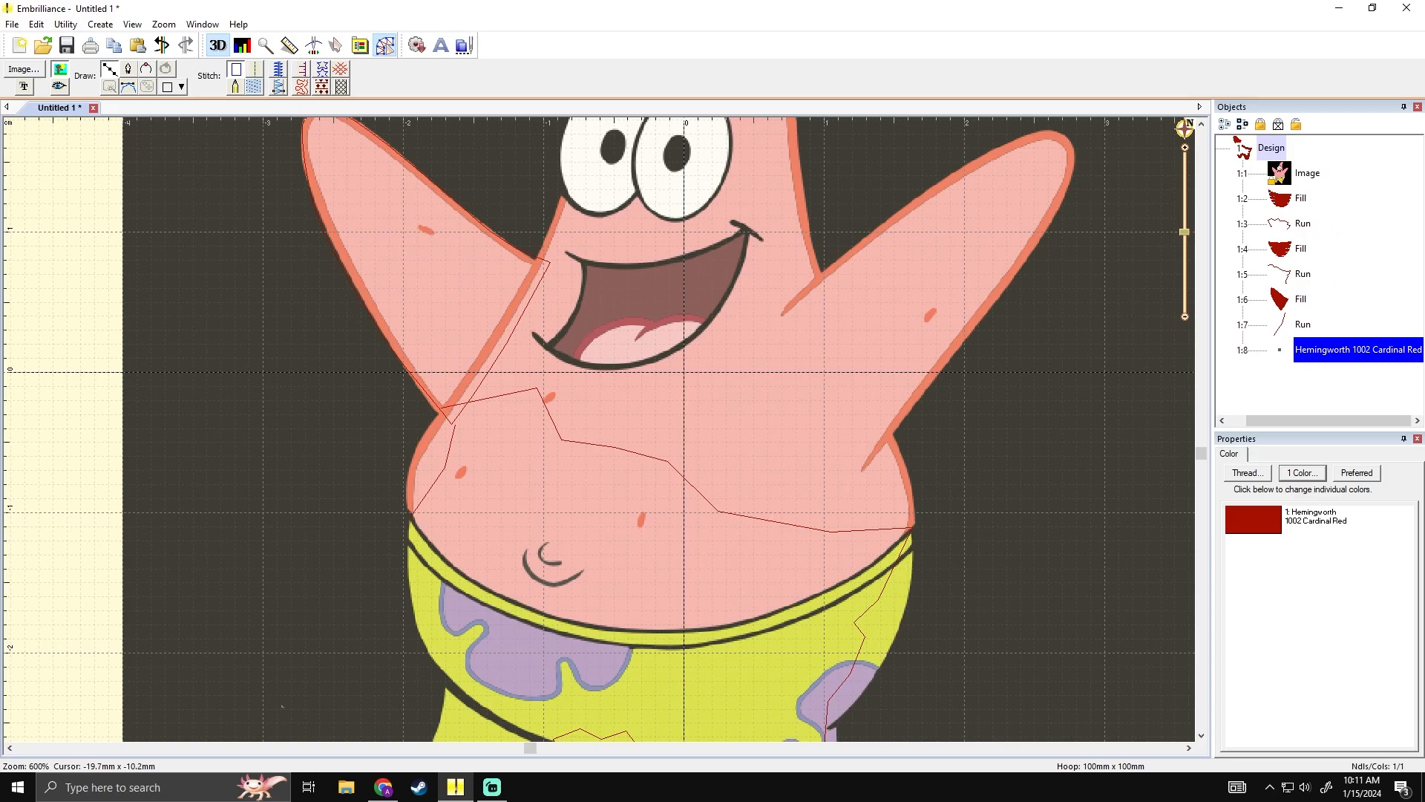
left_click(406, 492)
left_click(412, 454)
left_click(438, 412)
left_click(474, 360)
left_click(522, 289)
left_click_drag(521, 281, 467, 565)
left_click(480, 552)
left_click(508, 474)
left_click_drag(532, 516, 521, 461)
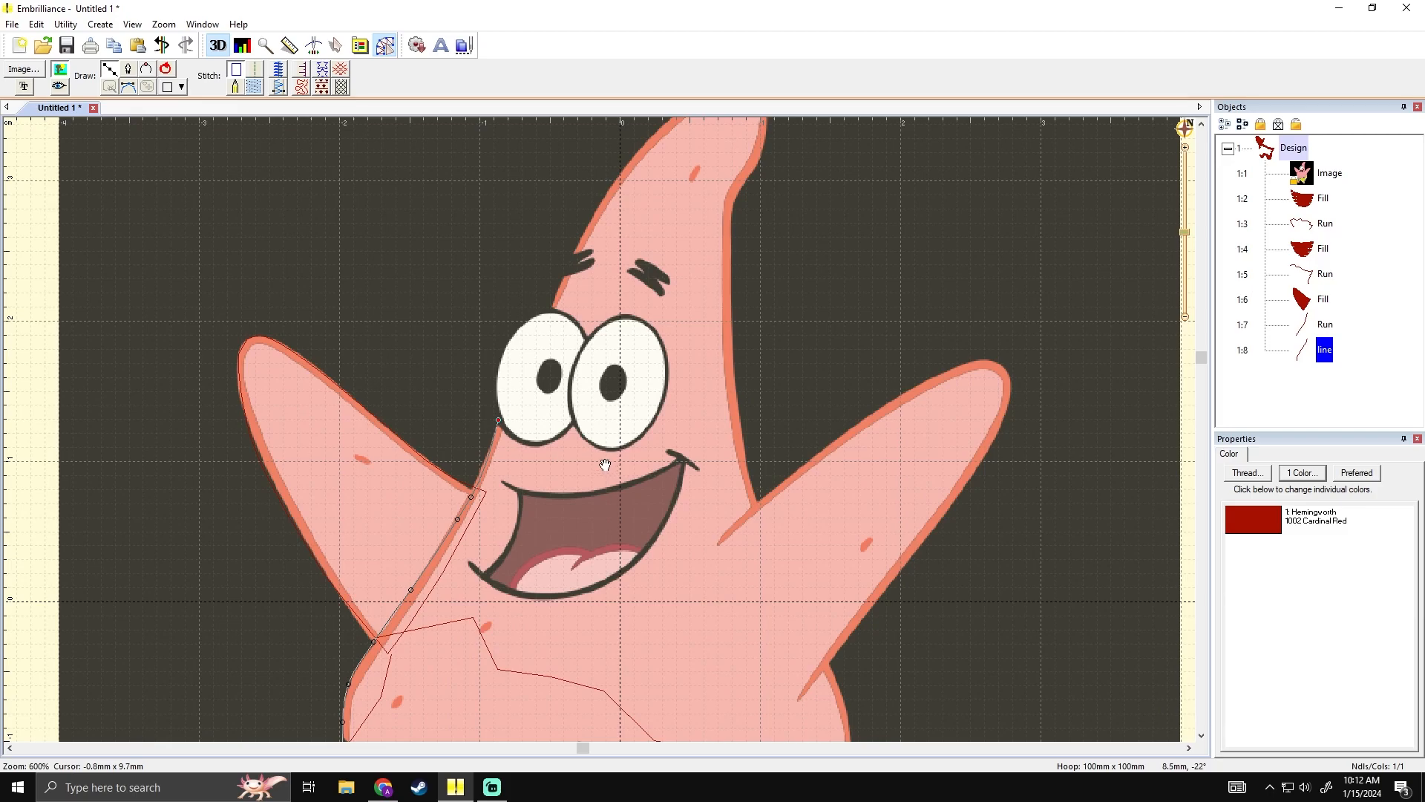
left_click_drag(606, 460, 590, 386)
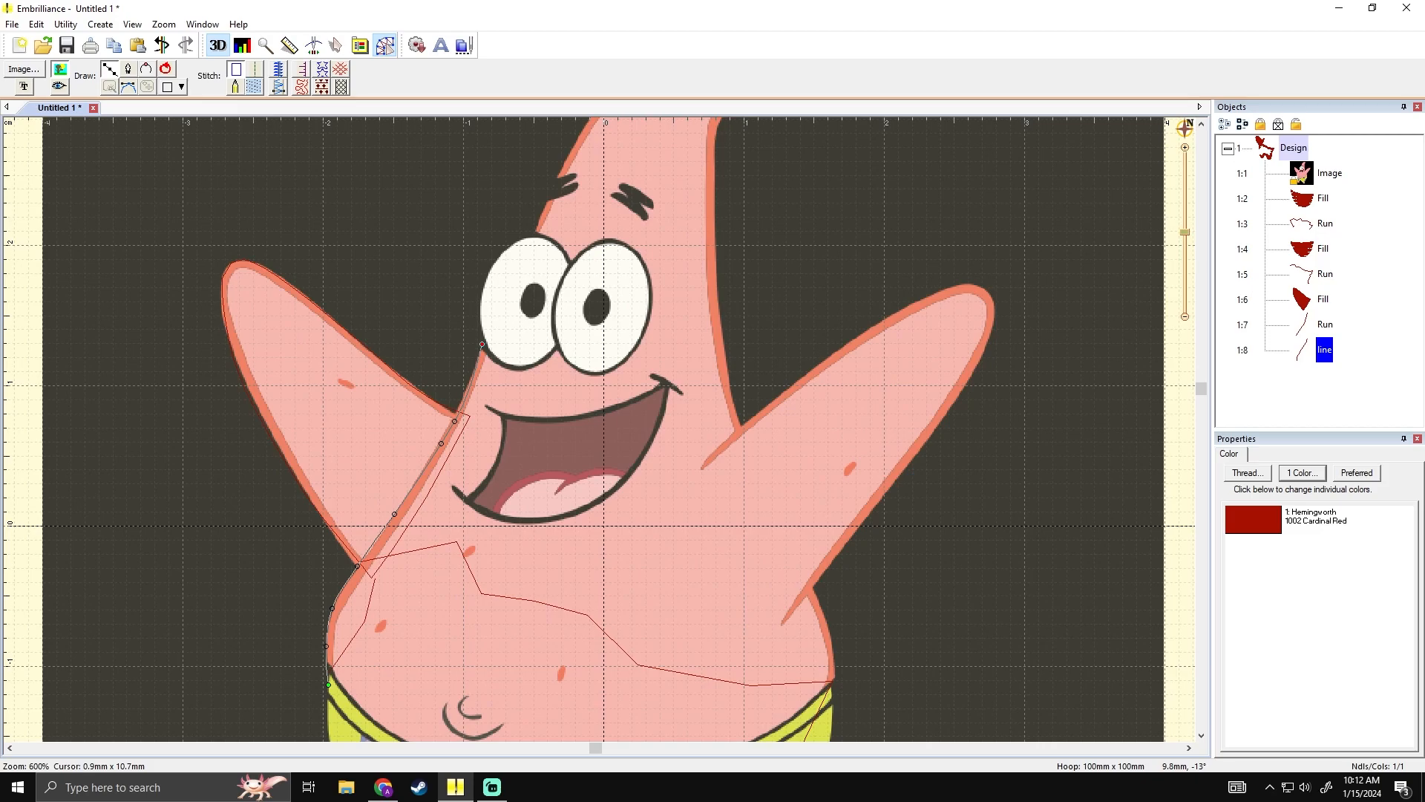
key("BackSpace")
key("BackSpace")
key("BackSpace")
- Extend the body outline along the left-hand arm seam up to the height of the open mouth
left_click(428, 463)
key("3")
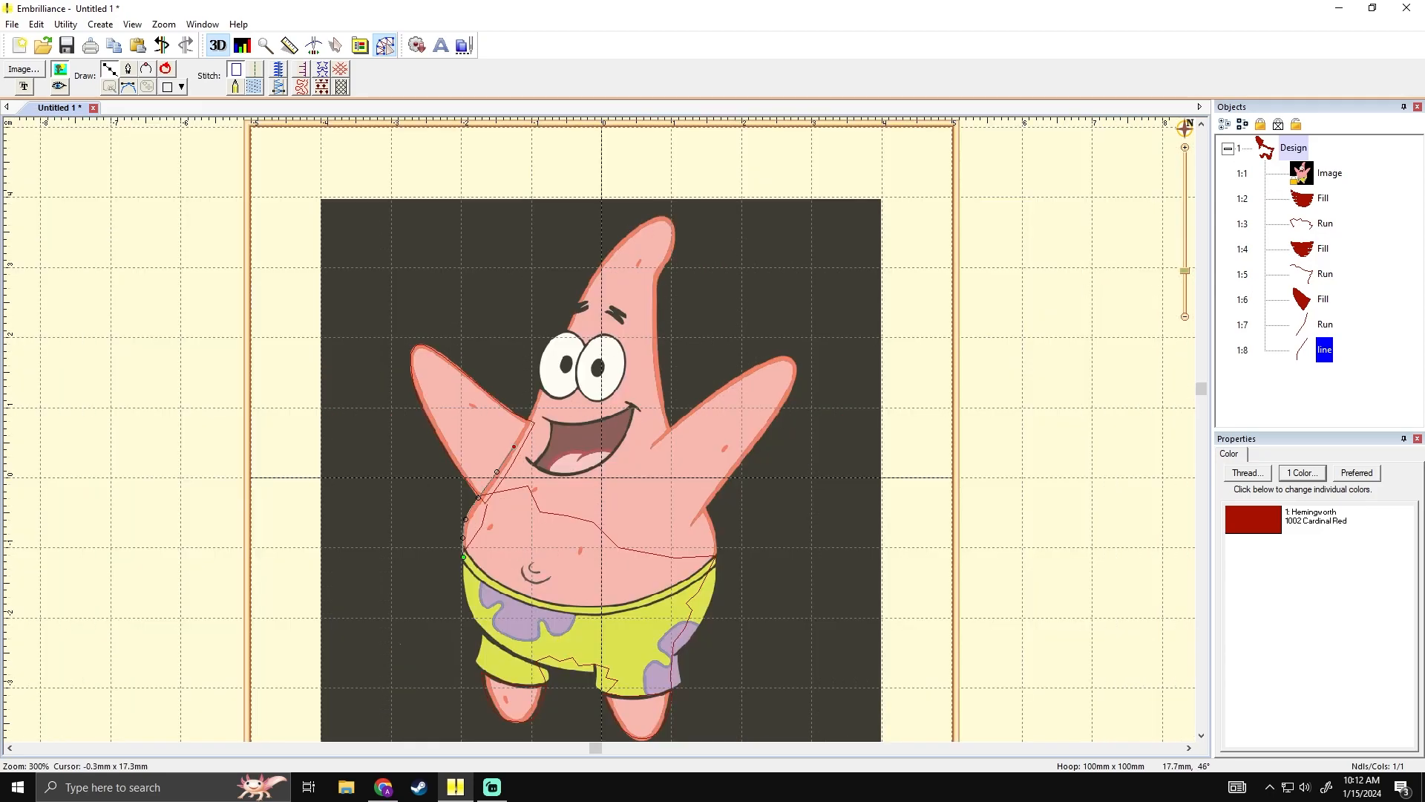
key("6")
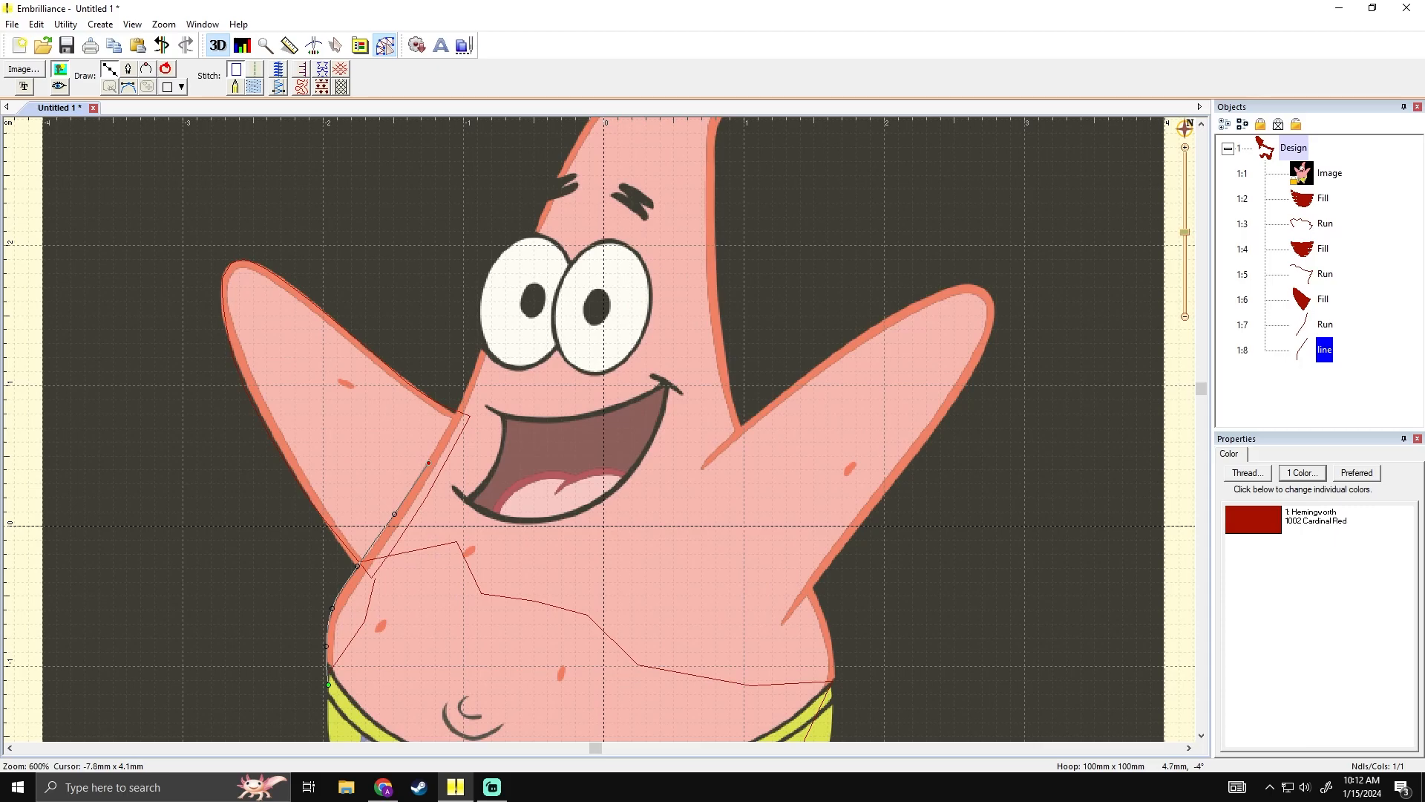
left_click(503, 467)
scroll(503, 466, "up", 1)
scroll(417, 515, "down", 1)
key("ctrl+z")
- Continue the body outline across the cheek, along the mouth's lower edge and over to the right-hand arm crease
left_click(495, 466)
left_click(481, 485)
left_click(464, 500)
left_click(480, 512)
left_click(523, 522)
left_click(599, 503)
left_click(643, 463)
left_click(707, 466)
scroll(707, 466, "right", 3)
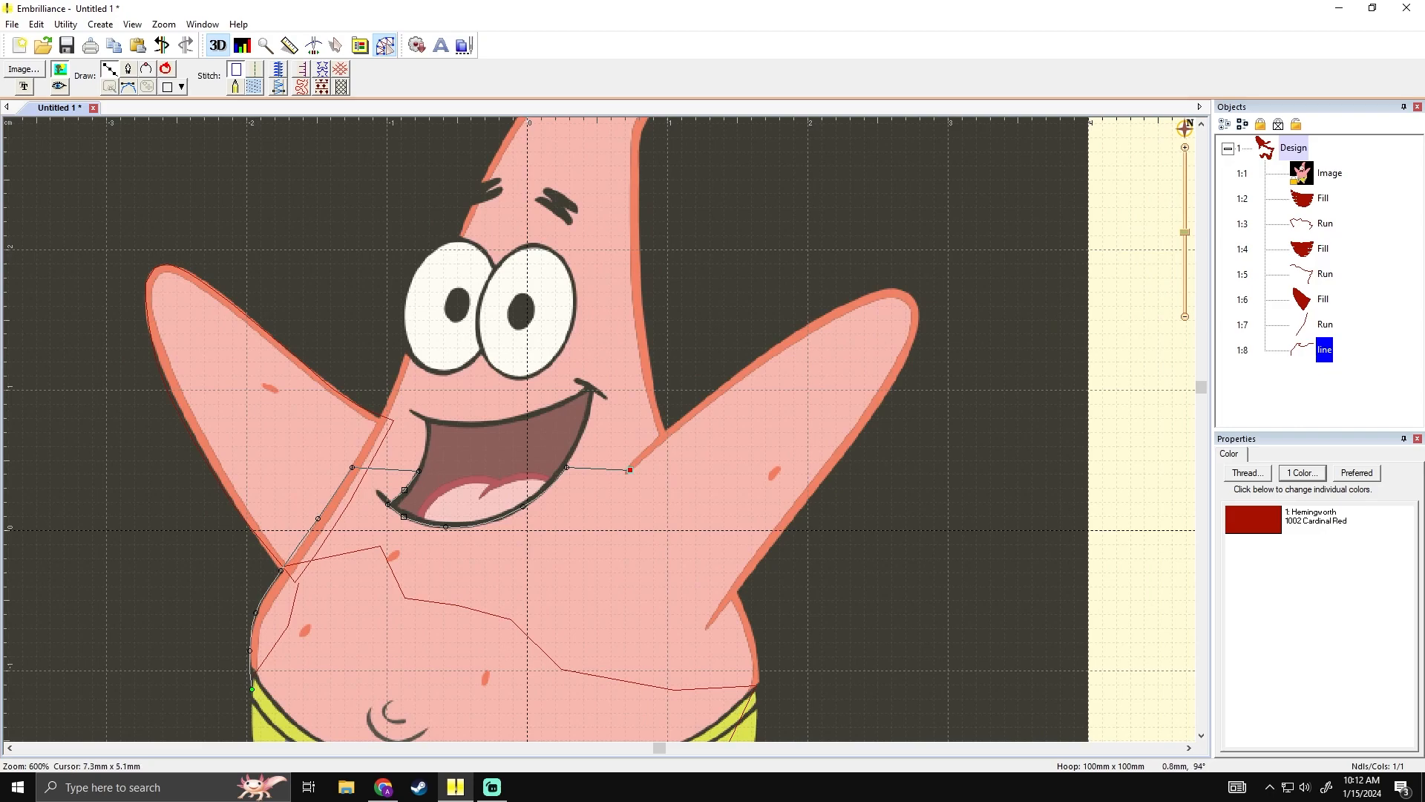
- Trace the body outline around the right-hand arm, over its tip and back down to the armpit
left_click_drag(689, 456, 694, 420)
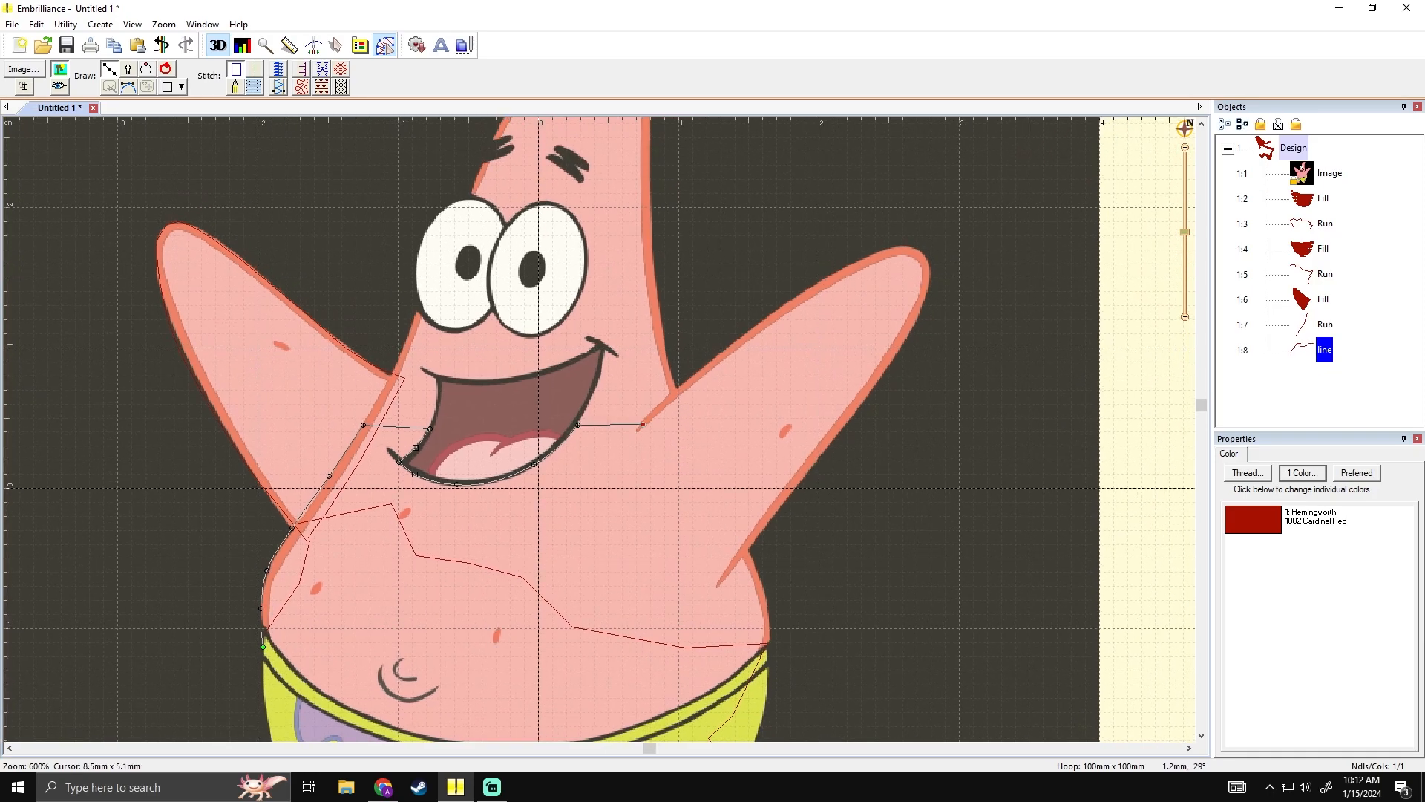
left_click(643, 424)
left_click(778, 311)
left_click(896, 247)
left_click_drag(914, 247, 927, 256)
left_click(930, 288)
left_click(908, 343)
left_click_drag(852, 398, 881, 353)
left_click(881, 361)
left_click_drag(880, 361, 930, 278)
left_click(847, 387)
left_click(827, 408)
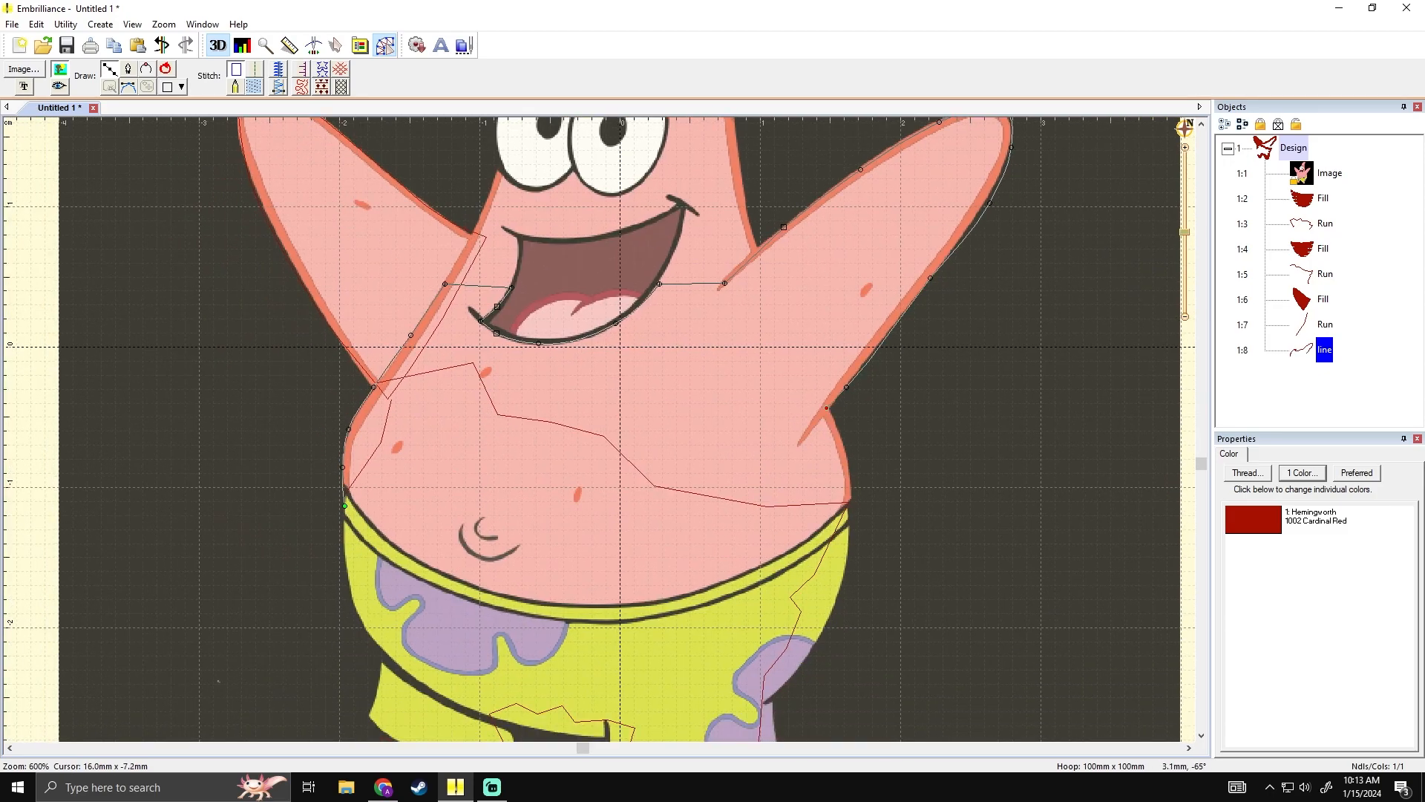
- Trace down the right-hand side and along the waistband back to the start, and convert the closed body outline to a fill
left_click(849, 499)
left_click(847, 514)
left_click(826, 534)
left_click(752, 578)
left_click(628, 612)
left_click(514, 605)
left_click(426, 574)
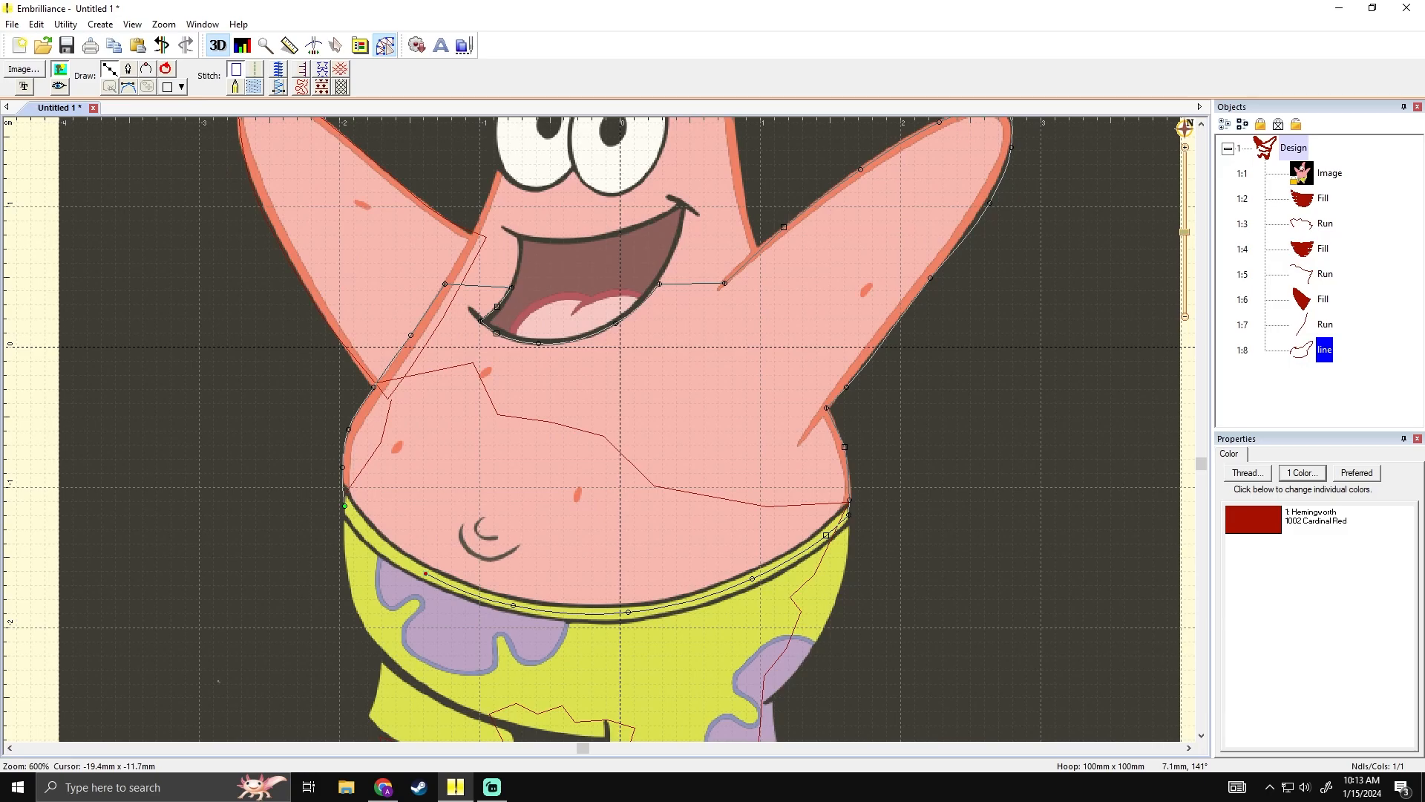
left_click(347, 508)
key("Return")
left_click(254, 86)
left_click(155, 350)
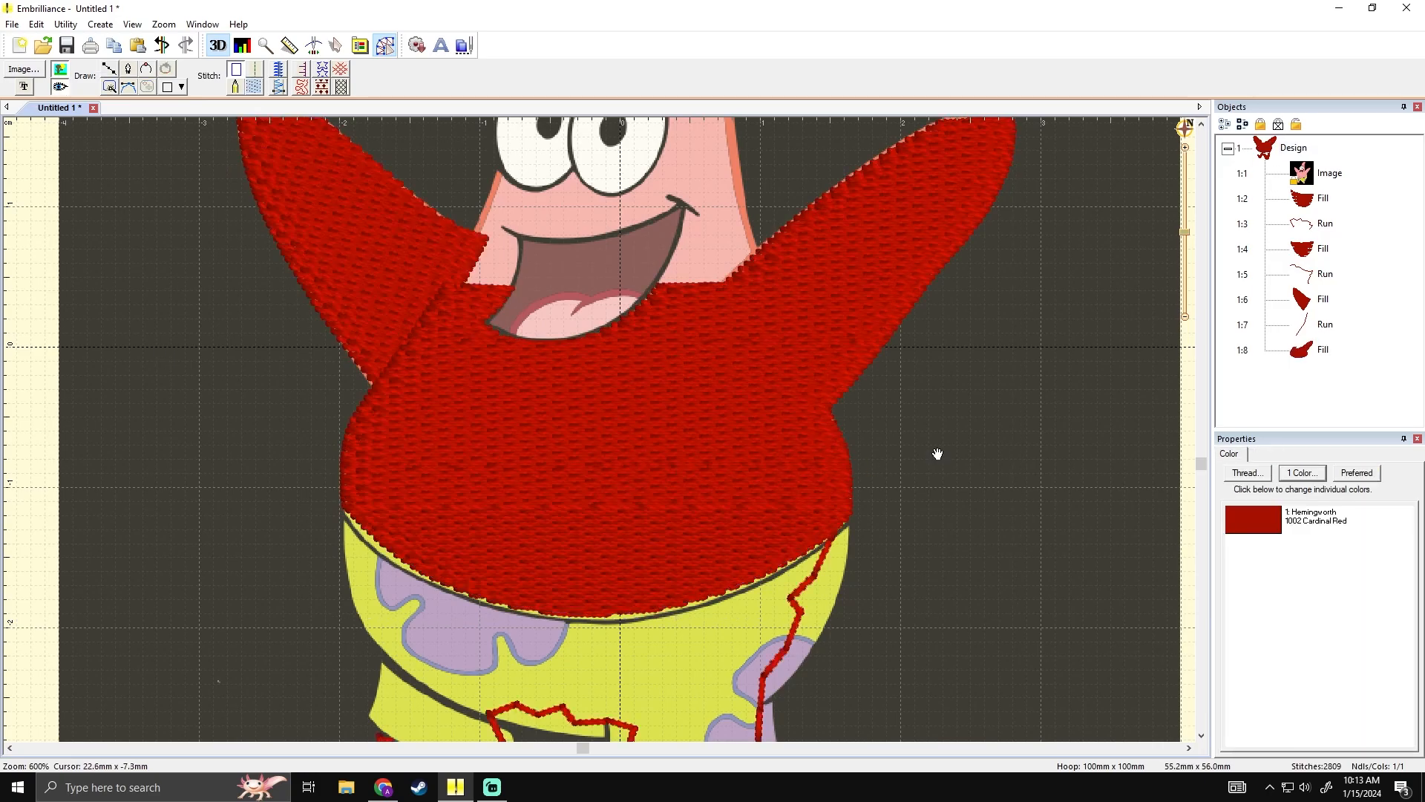
- Reshape the body fill at the mouth's left-hand corner by moving its outline points along the lip
left_click_drag(940, 455, 924, 508)
scroll(920, 487, "down", 1)
scroll(743, 453, "up", 1)
left_click_drag(695, 439, 720, 457)
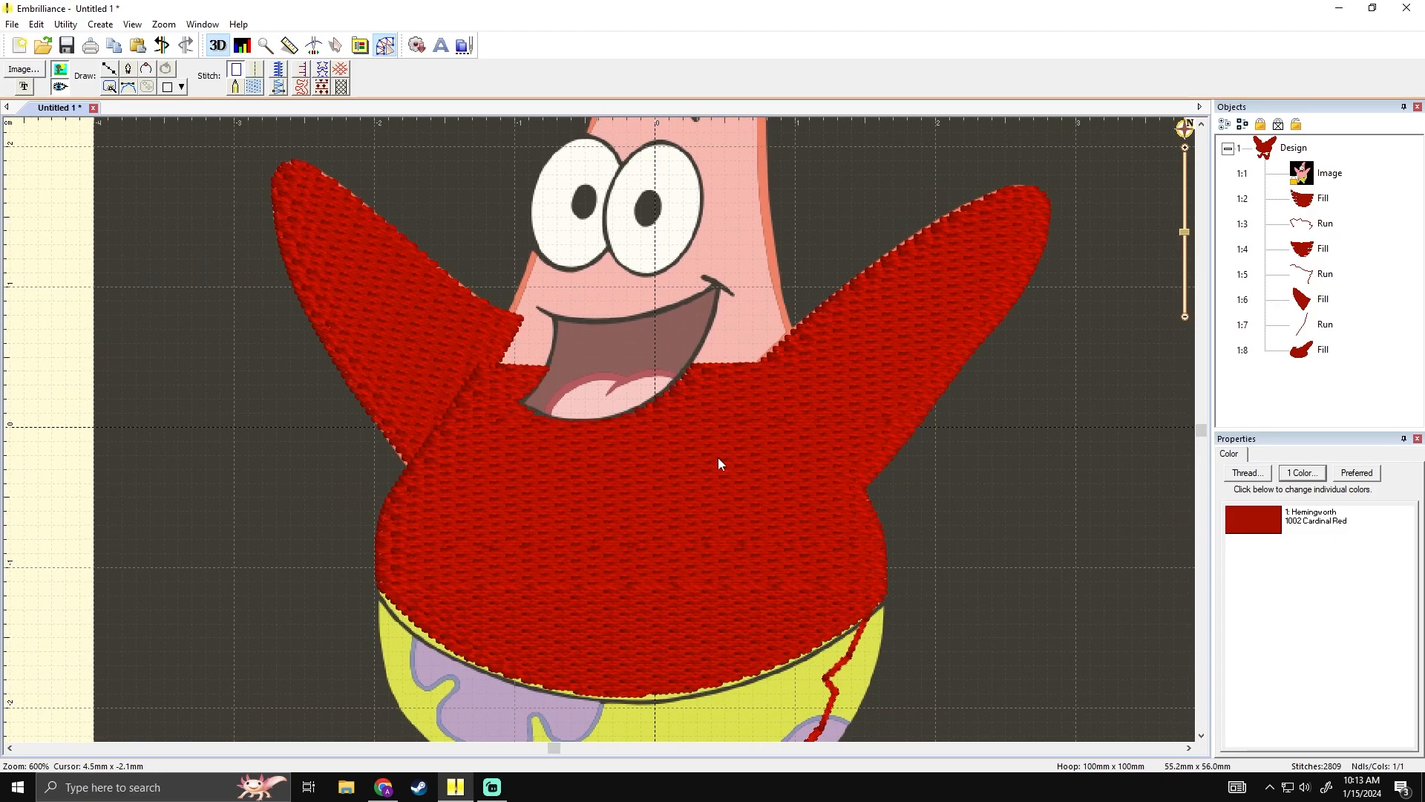
left_click(692, 457)
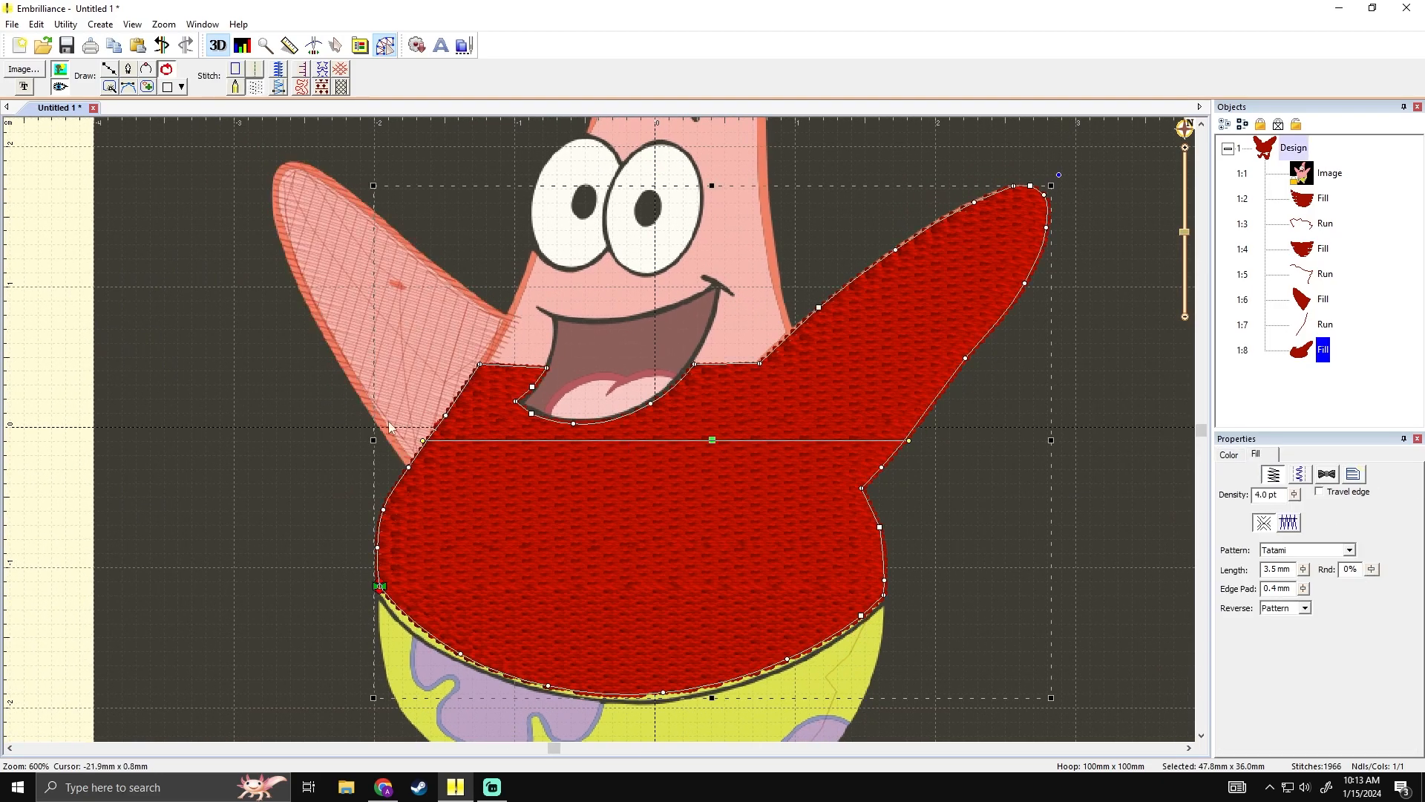
left_click(1002, 448)
scroll(668, 439, "up", 1)
scroll(488, 411, "down", 1)
left_click(489, 406)
left_click(506, 401)
left_click(509, 402)
left_click(508, 402)
left_click(508, 402)
left_click_drag(506, 422, 526, 415)
mouse_move(523, 408)
left_mouse_down()
mouse_move(541, 414)
mouse_move(548, 389)
mouse_move(517, 432)
left_mouse_up()
left_click(533, 407)
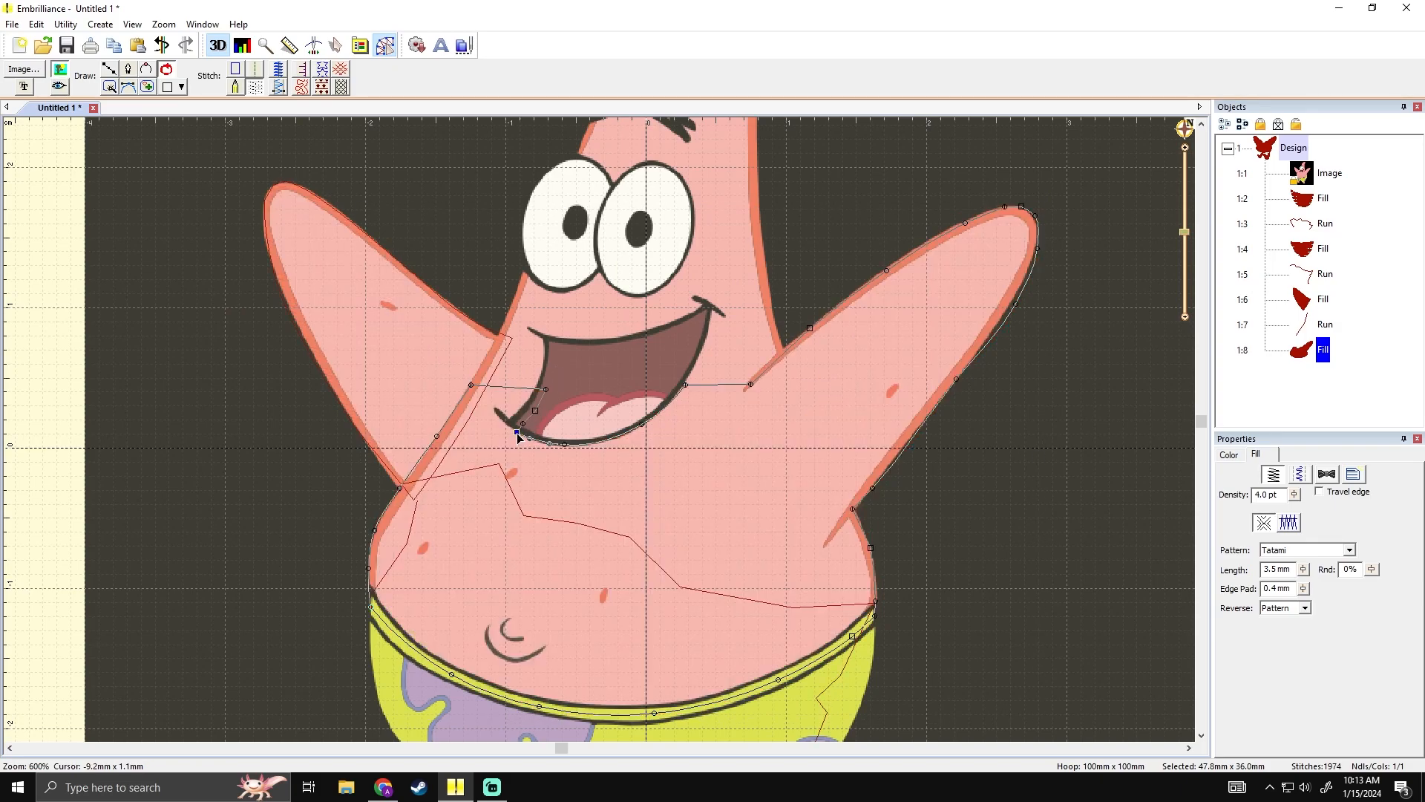
left_click(560, 454)
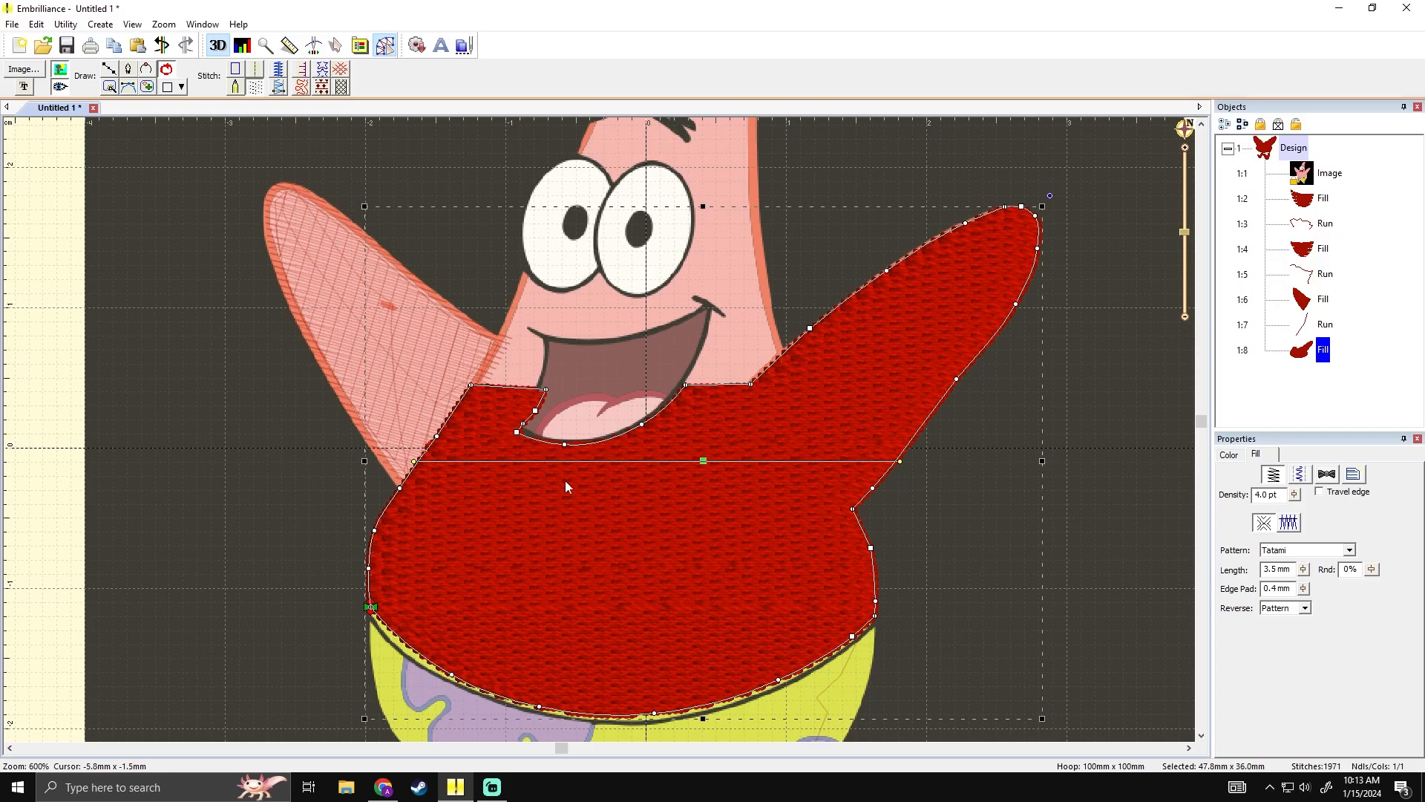
- Refine the body outline on both sides of the mouth and delete the extra point above the mouth's left-hand corner
left_click_drag(582, 408, 532, 425)
left_click(631, 424)
left_click(631, 425)
left_click_drag(636, 402, 617, 404)
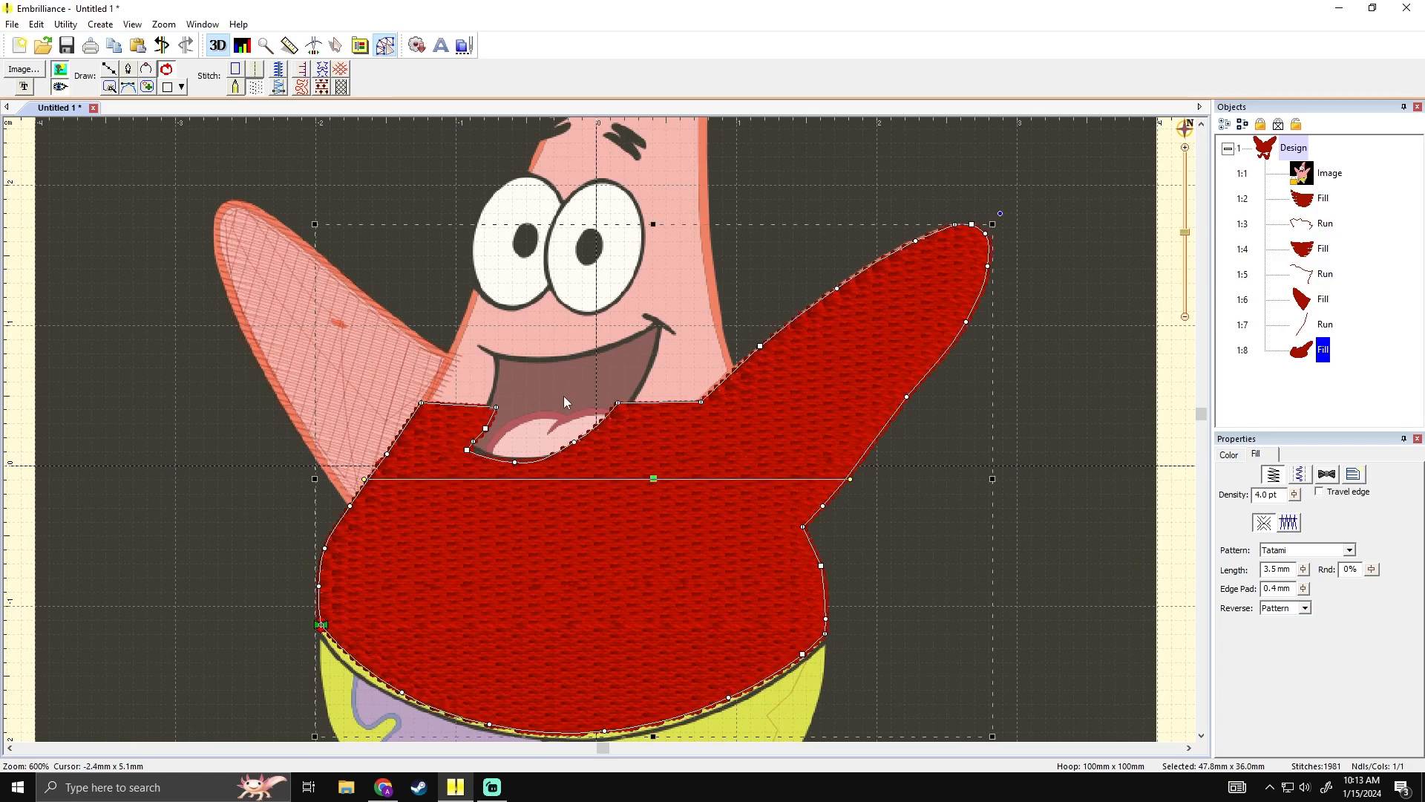
left_click_drag(517, 462, 483, 429)
key("Delete")
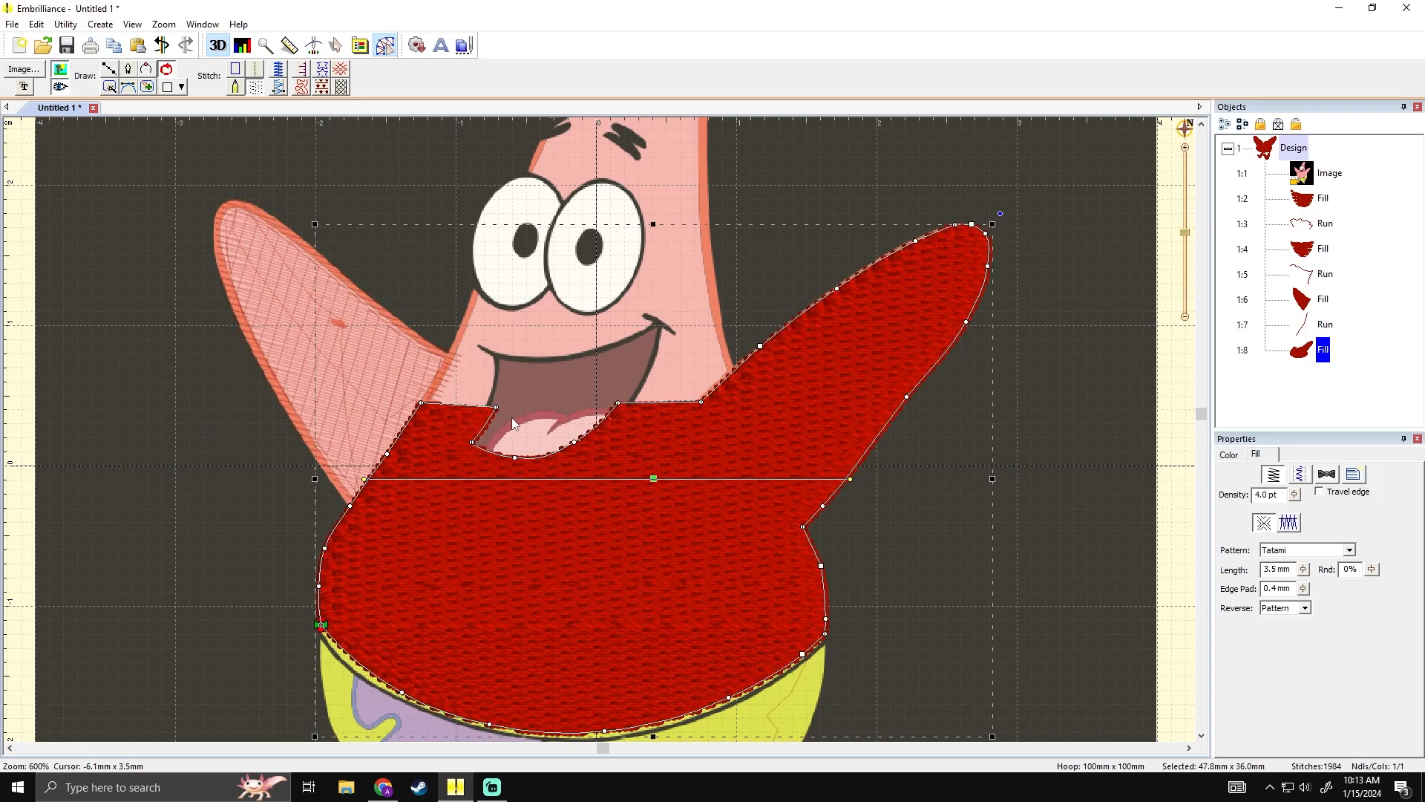
left_click(576, 408)
left_click_drag(577, 387, 537, 387)
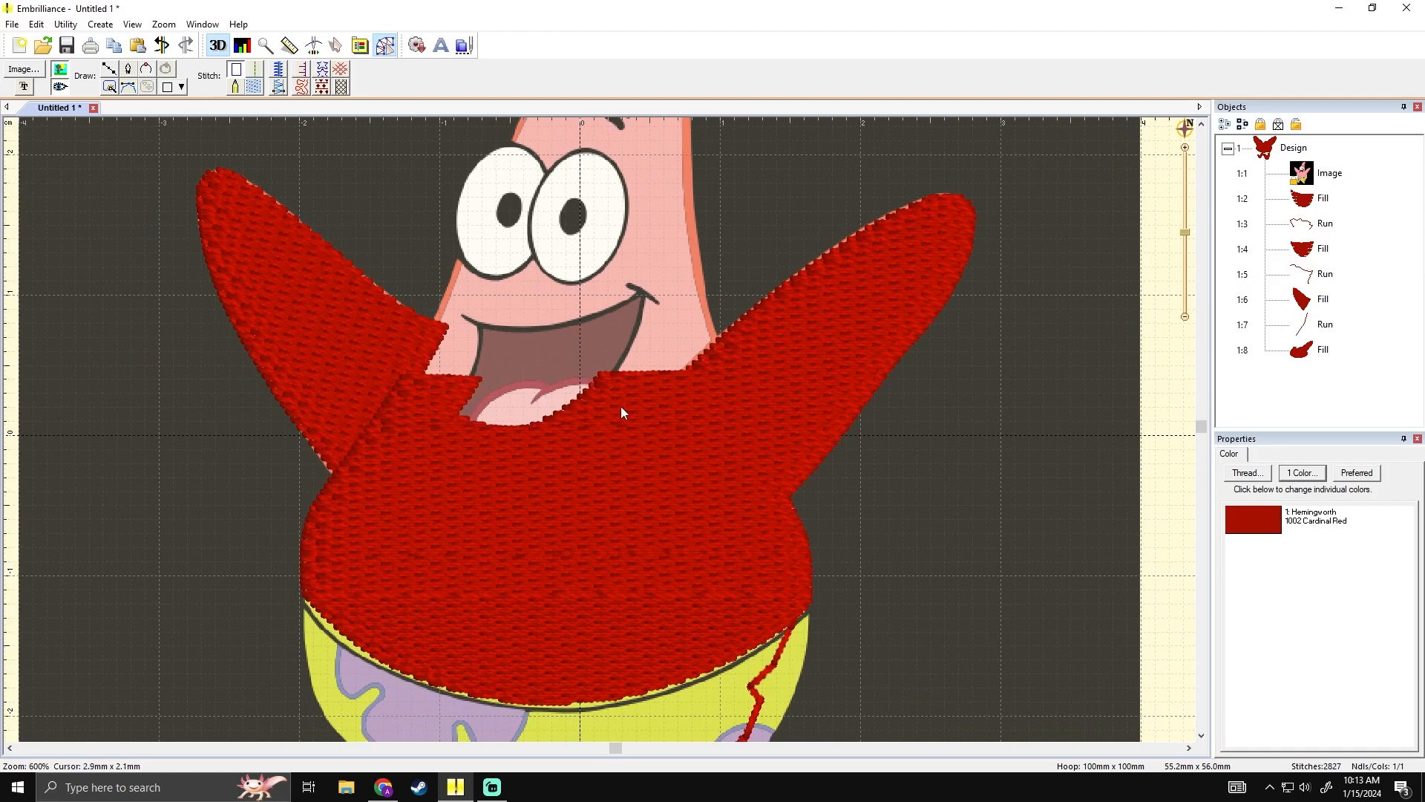
- Move the body fill's end point to its upper corner beside the left-hand arm seam
left_click(508, 557)
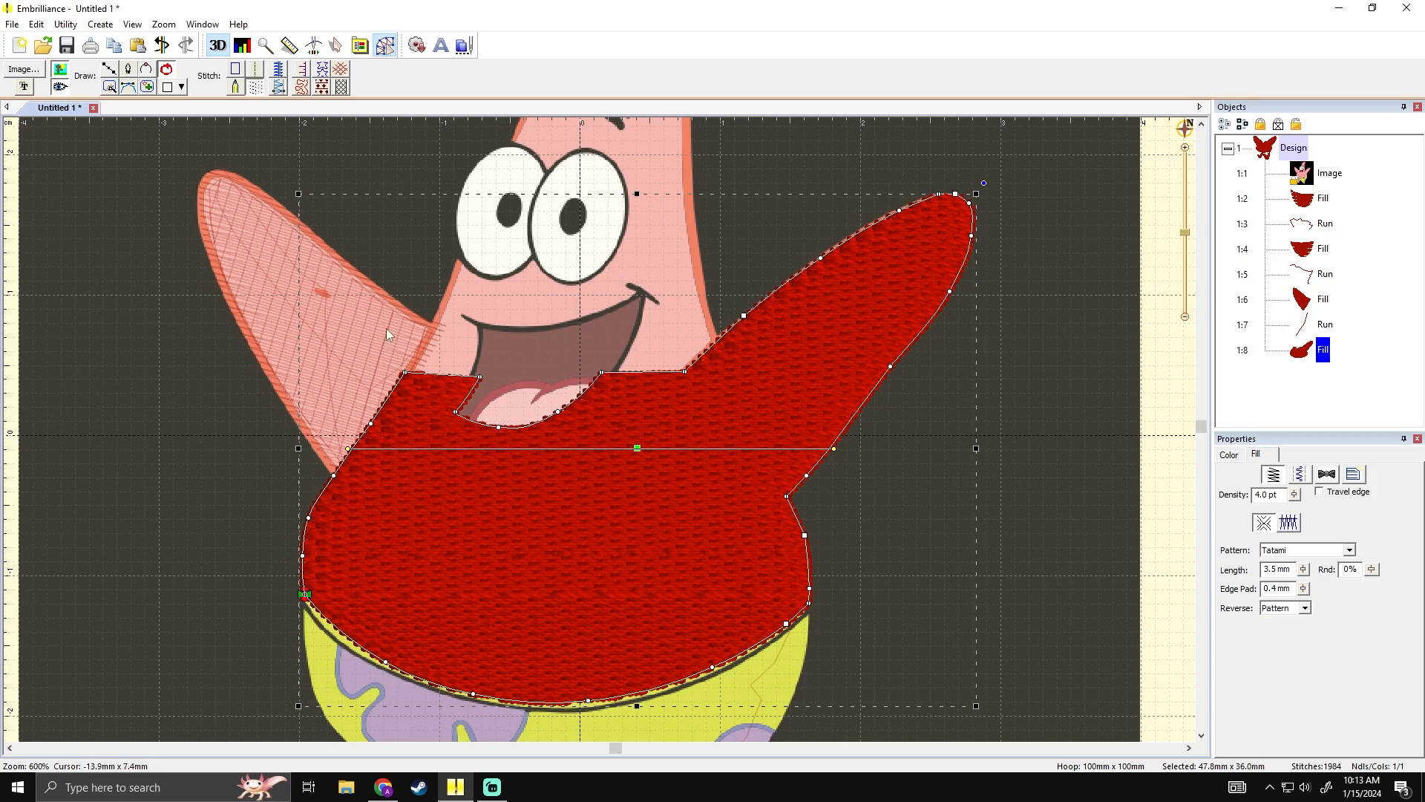
left_click_drag(307, 594, 394, 346)
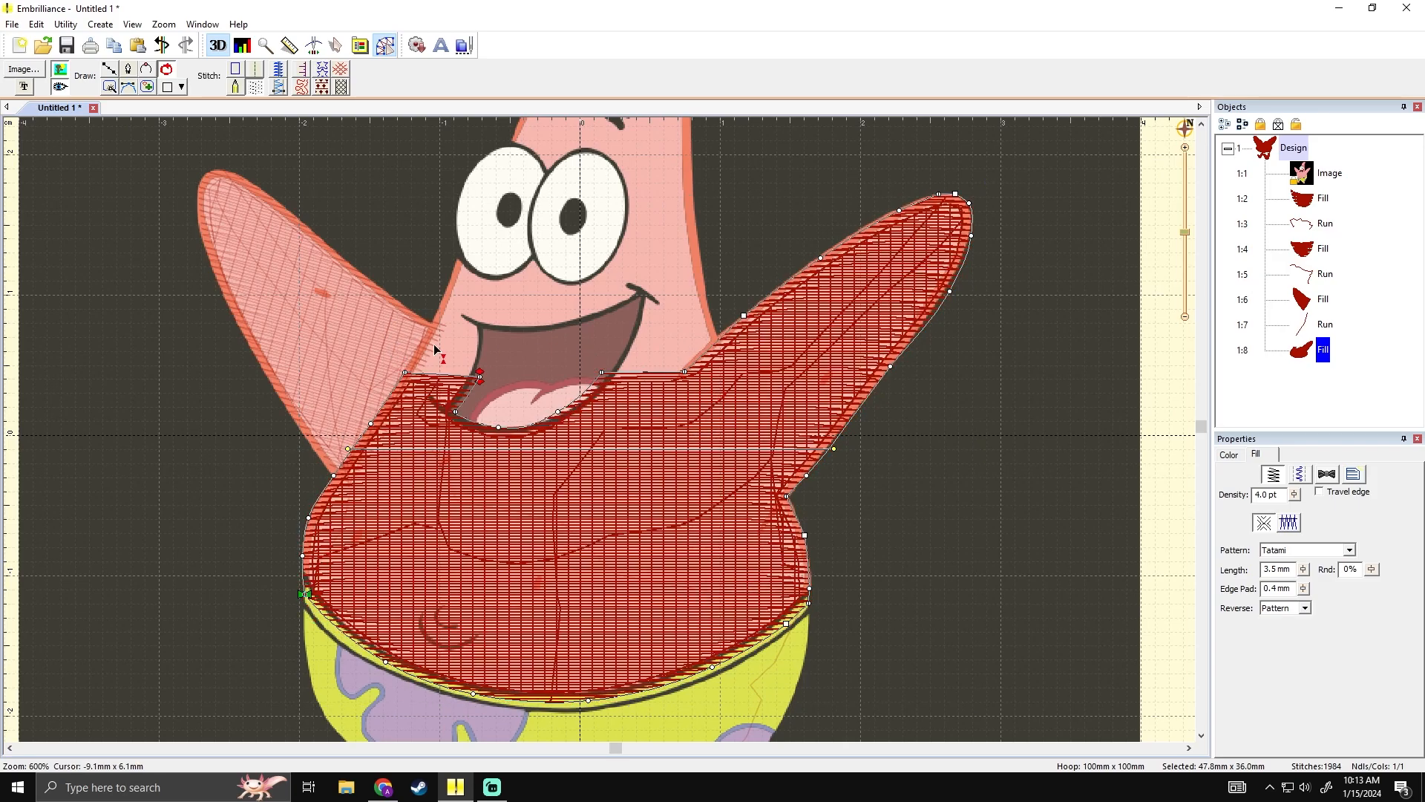
scroll(431, 259, "up", 3)
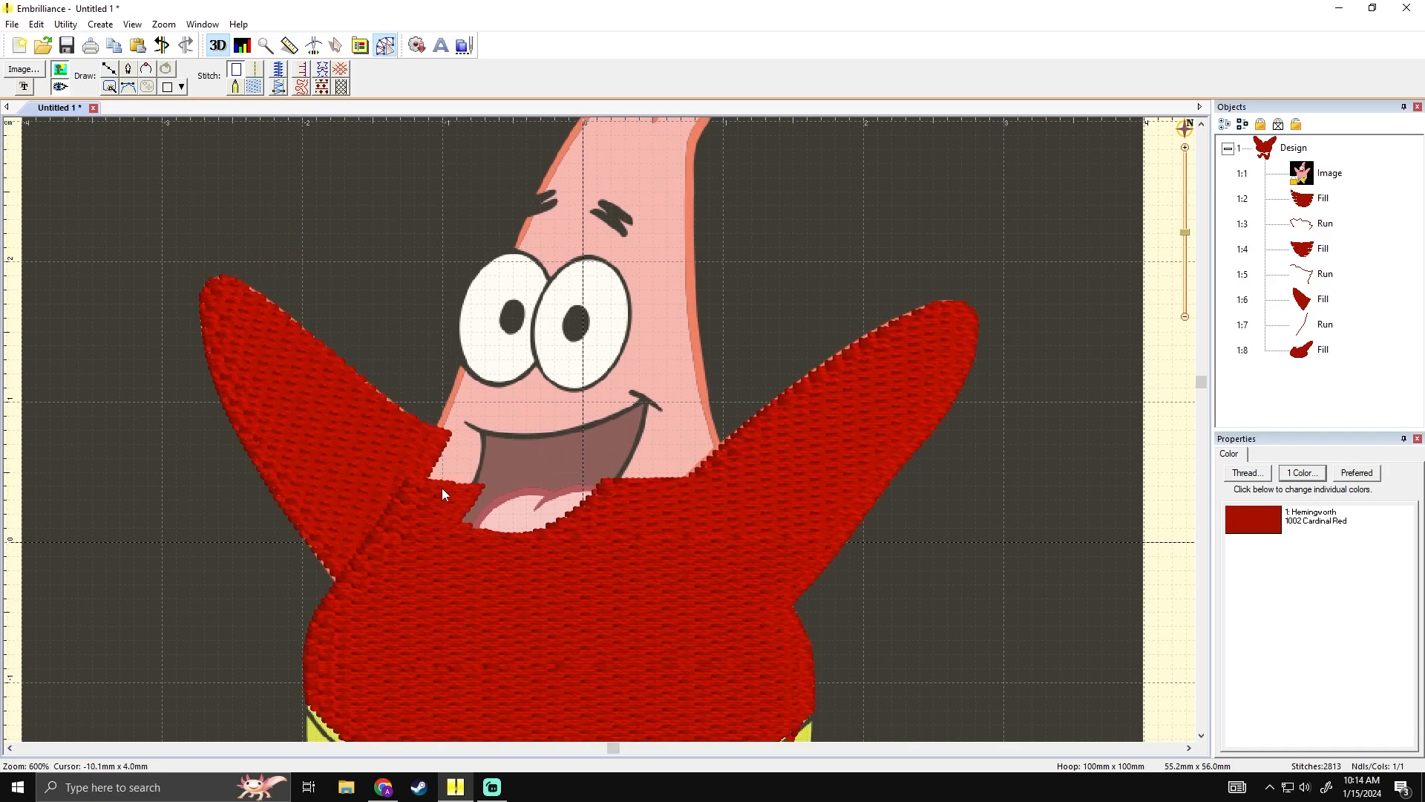
- Start the head outline at the left-hand arm seam, trace around the upper mouth to the right-hand arm crease and up the head's side
left_click(109, 69)
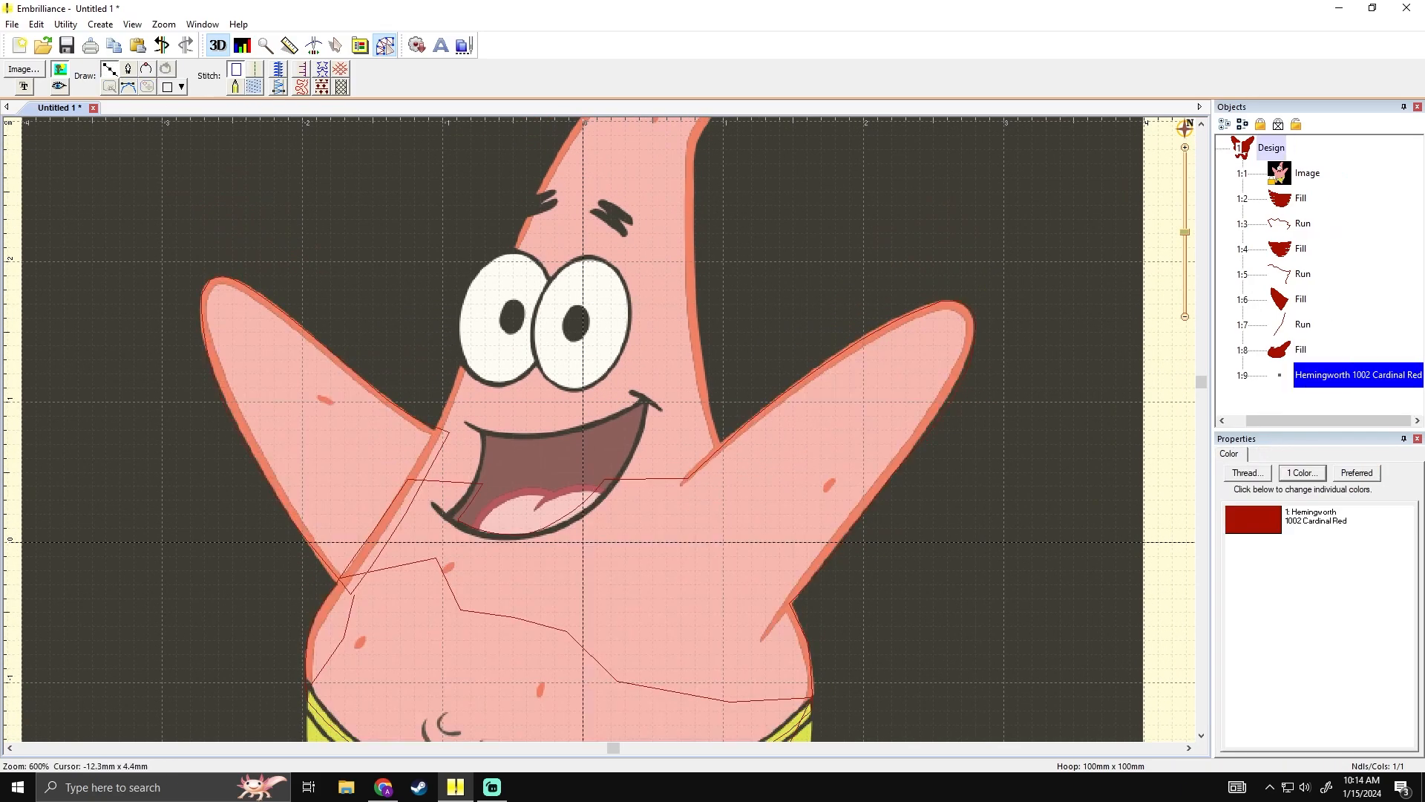
left_click(408, 478)
left_click(483, 483)
left_click(501, 437)
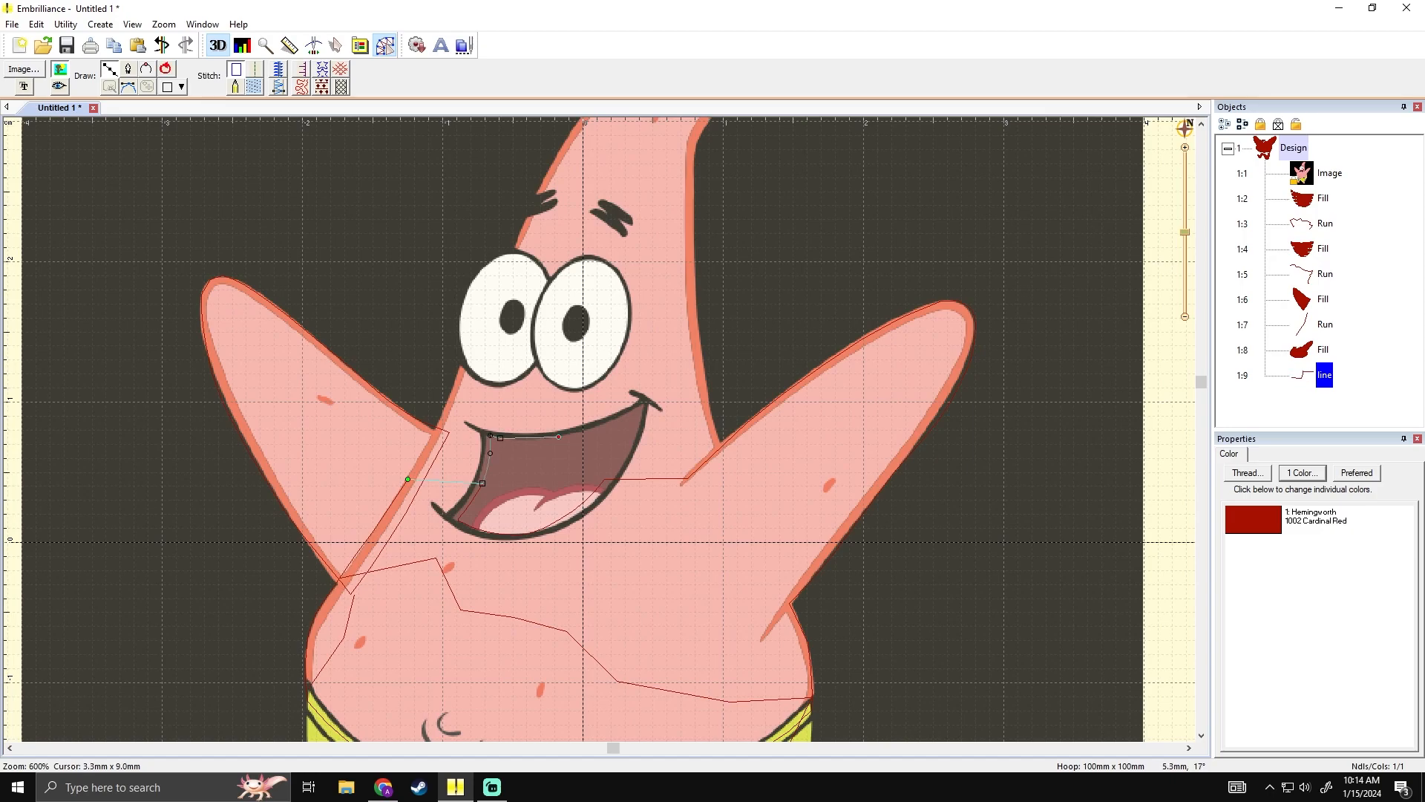
left_click(558, 436)
left_click(691, 480)
left_click(709, 393)
left_click(698, 292)
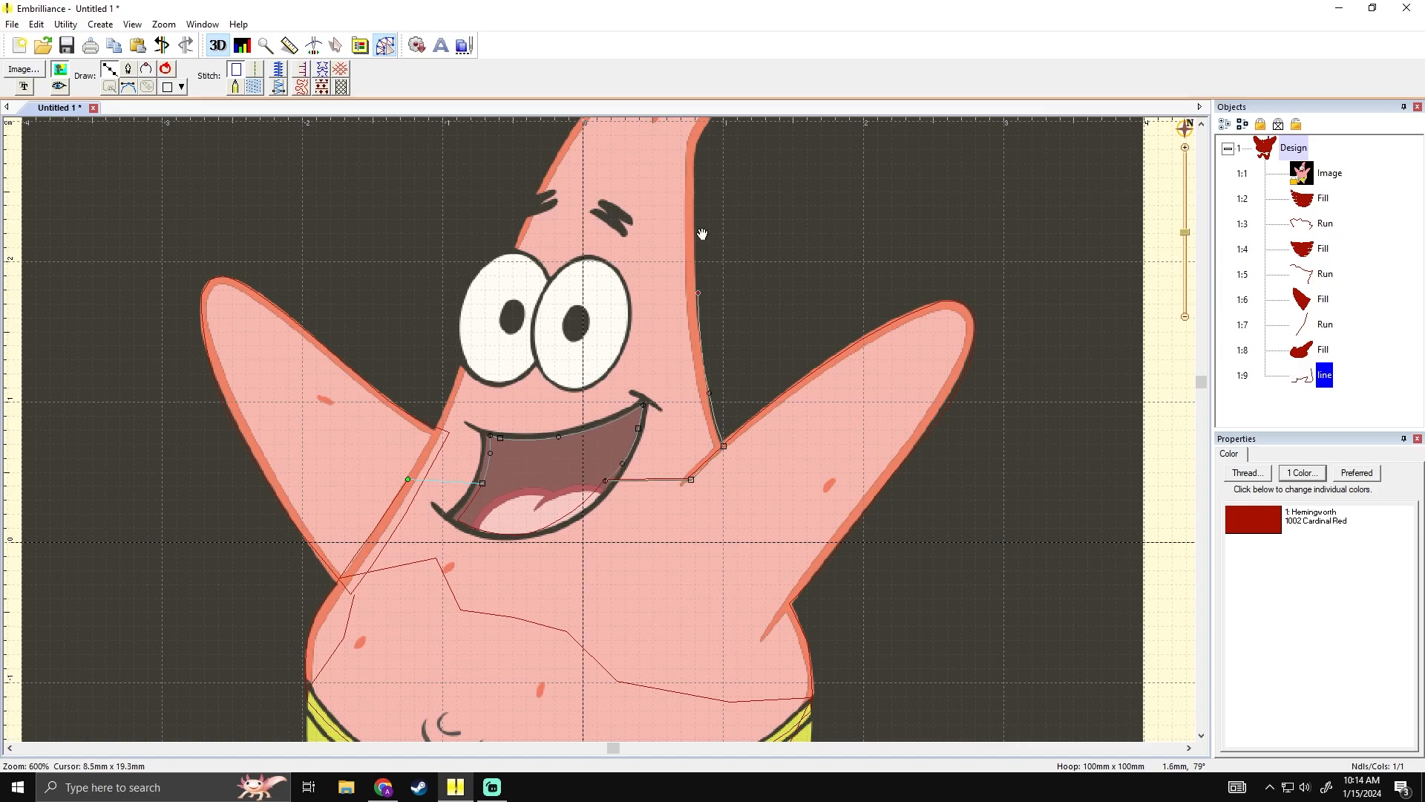
- Continue the head outline up the right-hand side and around the pointed tip
left_click_drag(703, 233, 713, 355)
left_click(703, 354)
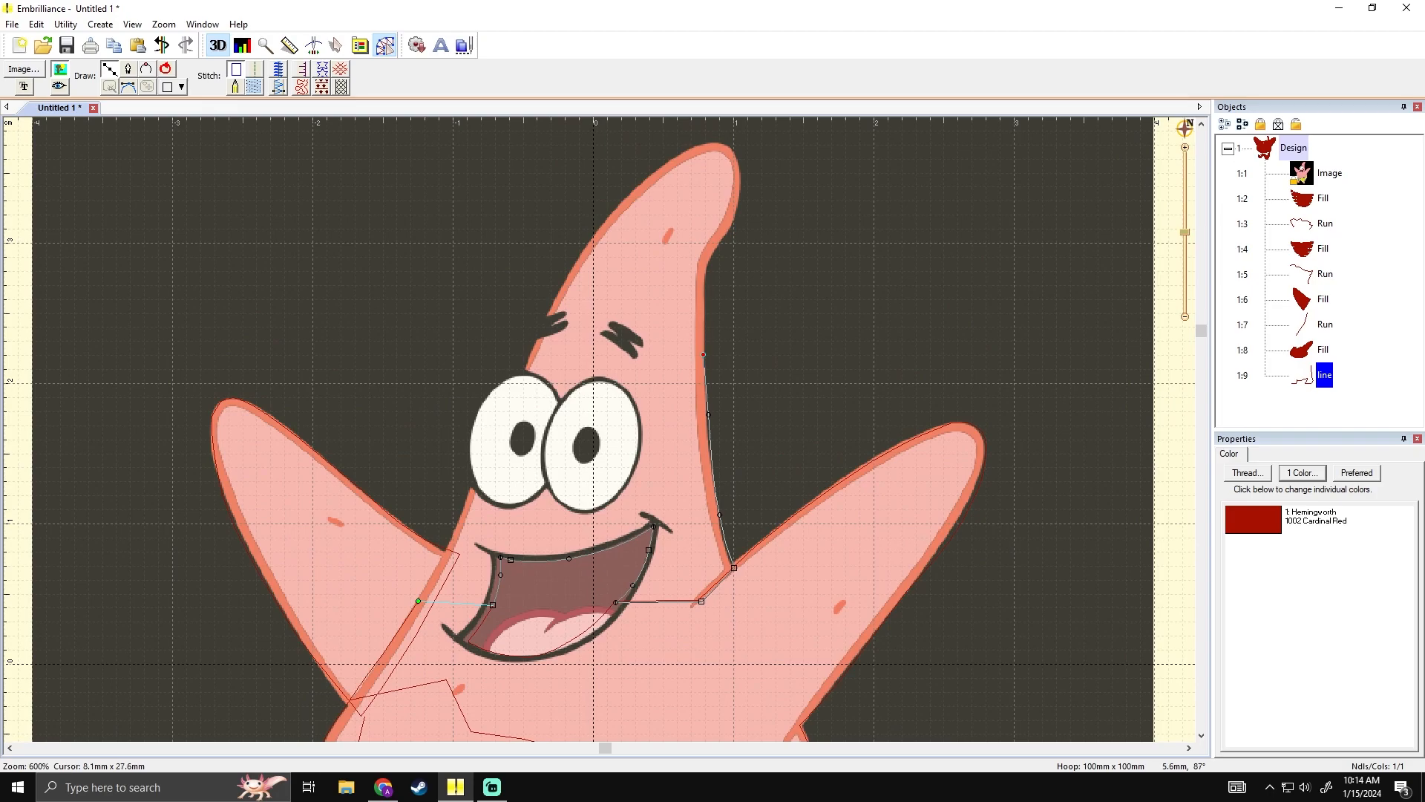
left_click(706, 276)
left_click(718, 243)
left_click(739, 206)
left_click(738, 164)
left_click(671, 160)
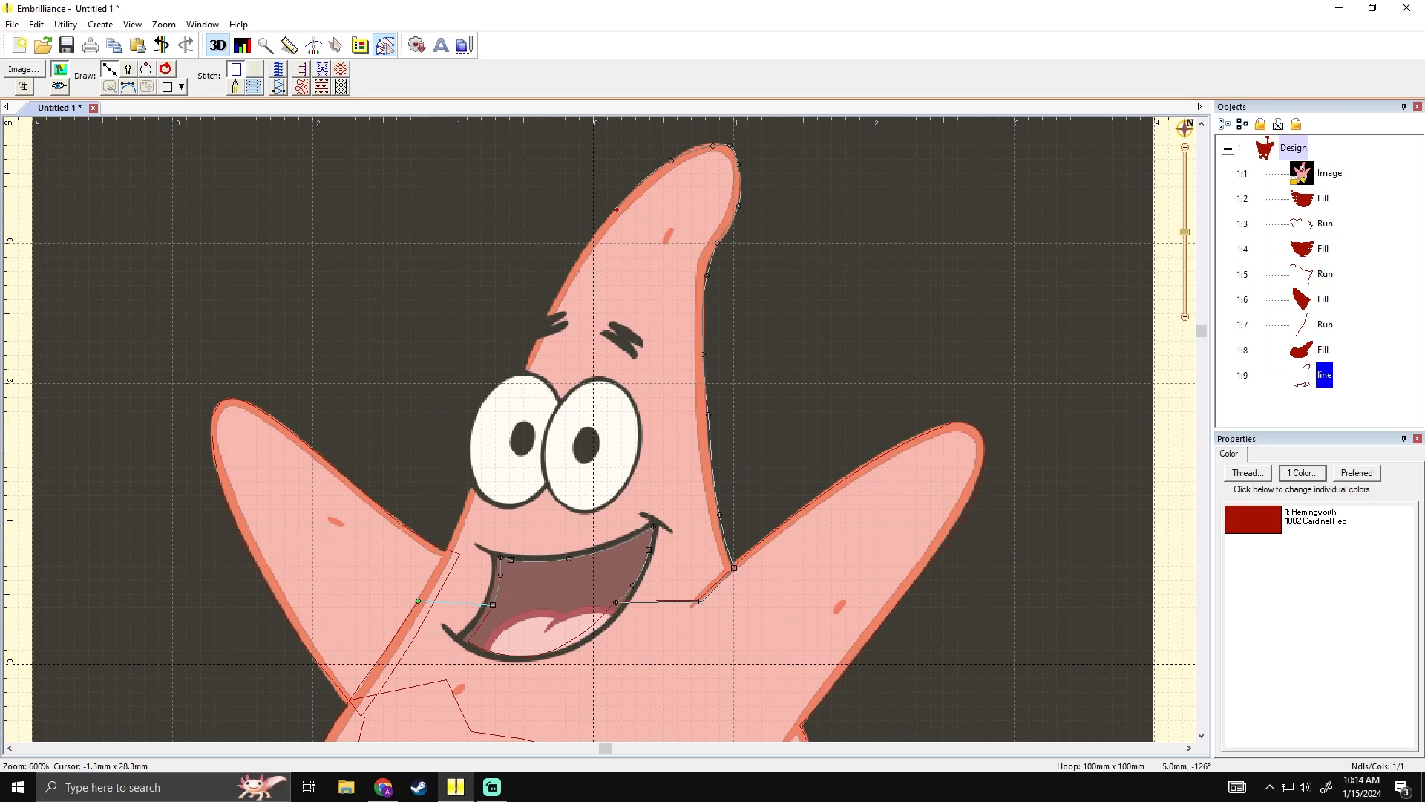
- Trace the head outline down its left-hand edge and over the tops of both eyes
left_click(555, 300)
left_click(524, 377)
left_click(552, 393)
left_click(563, 410)
left_click(608, 387)
left_click(630, 414)
left_click(632, 447)
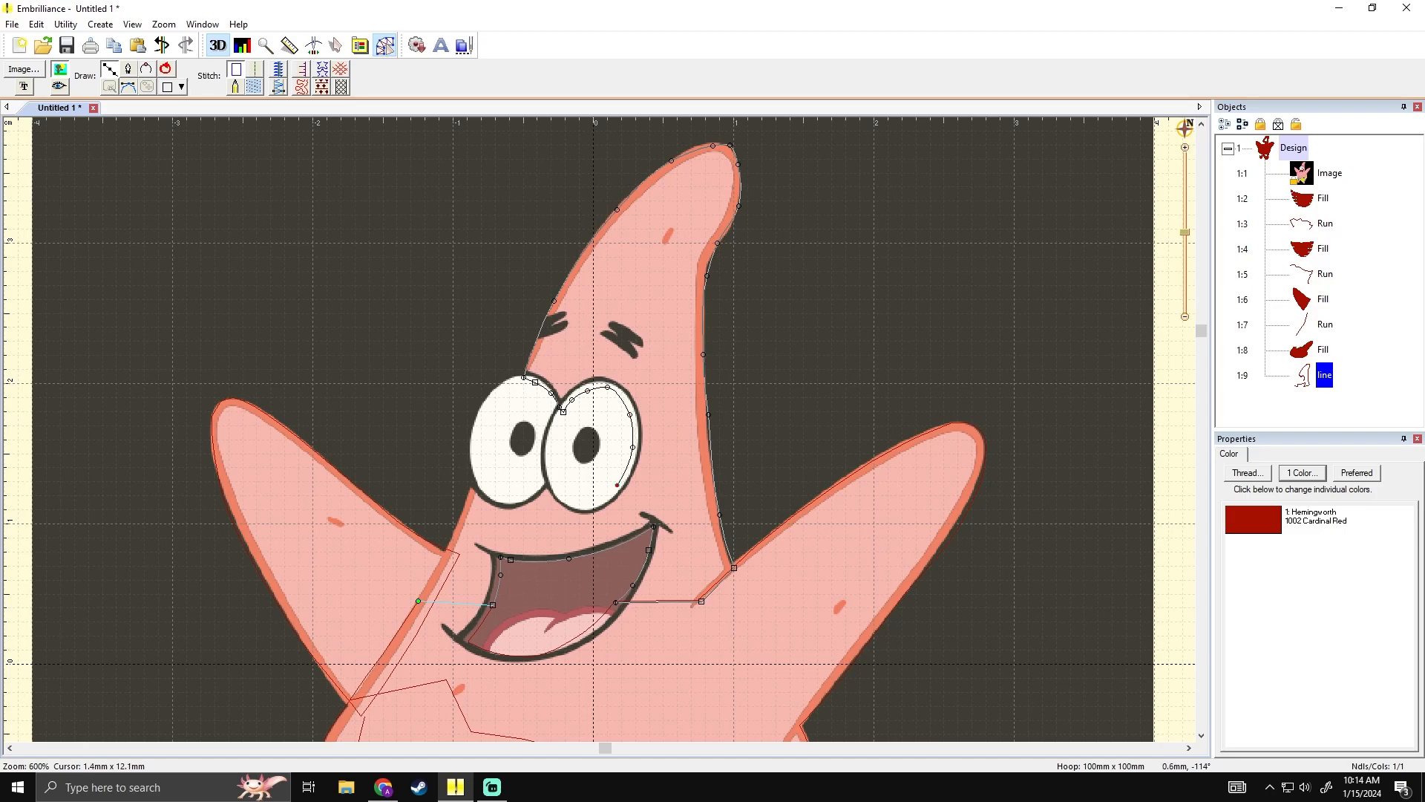
- Trace below both eyes and down the cheek to the start, and convert the closed head outline to a fill
left_click(572, 500)
left_click(496, 496)
left_click(472, 485)
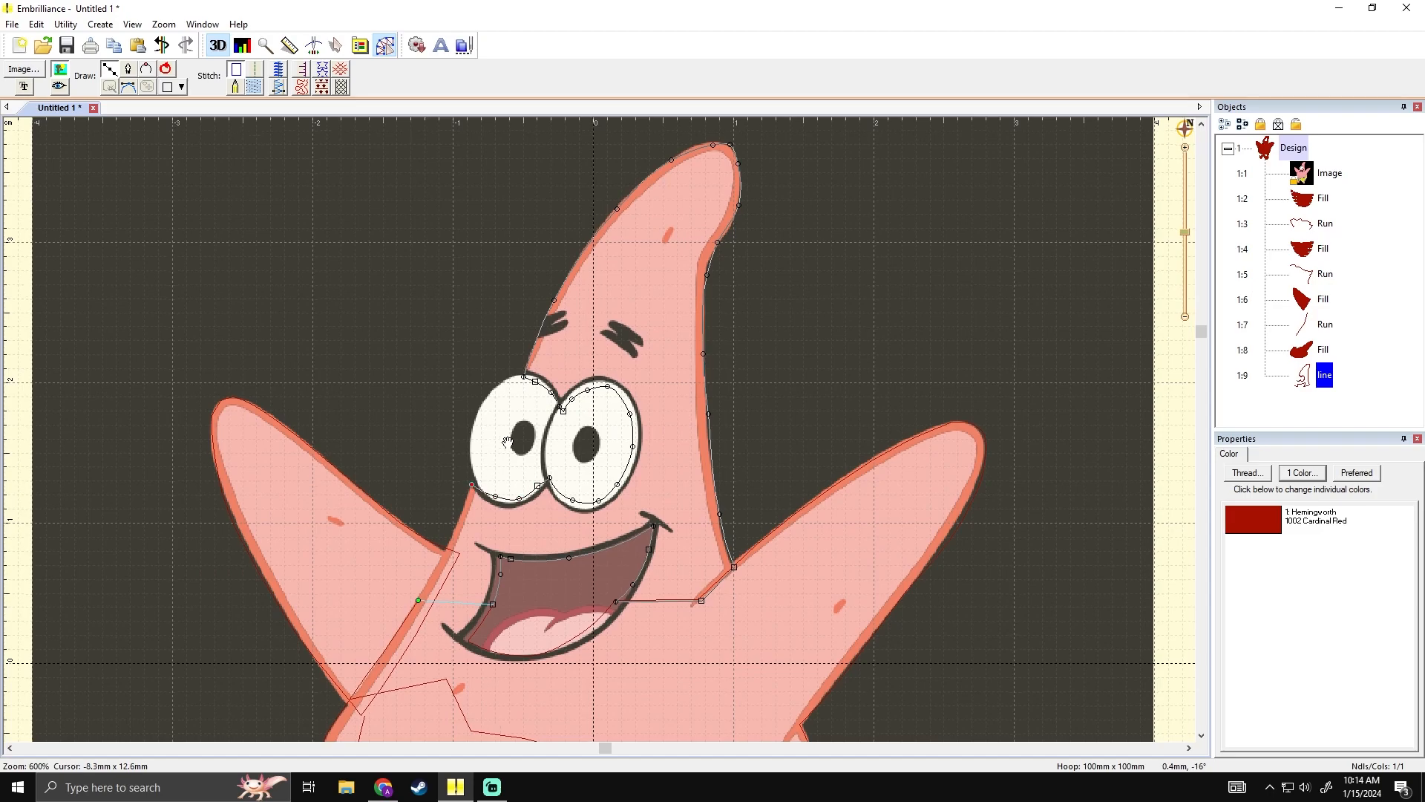
left_click_drag(502, 448, 537, 389)
left_click(488, 472)
left_click(452, 542)
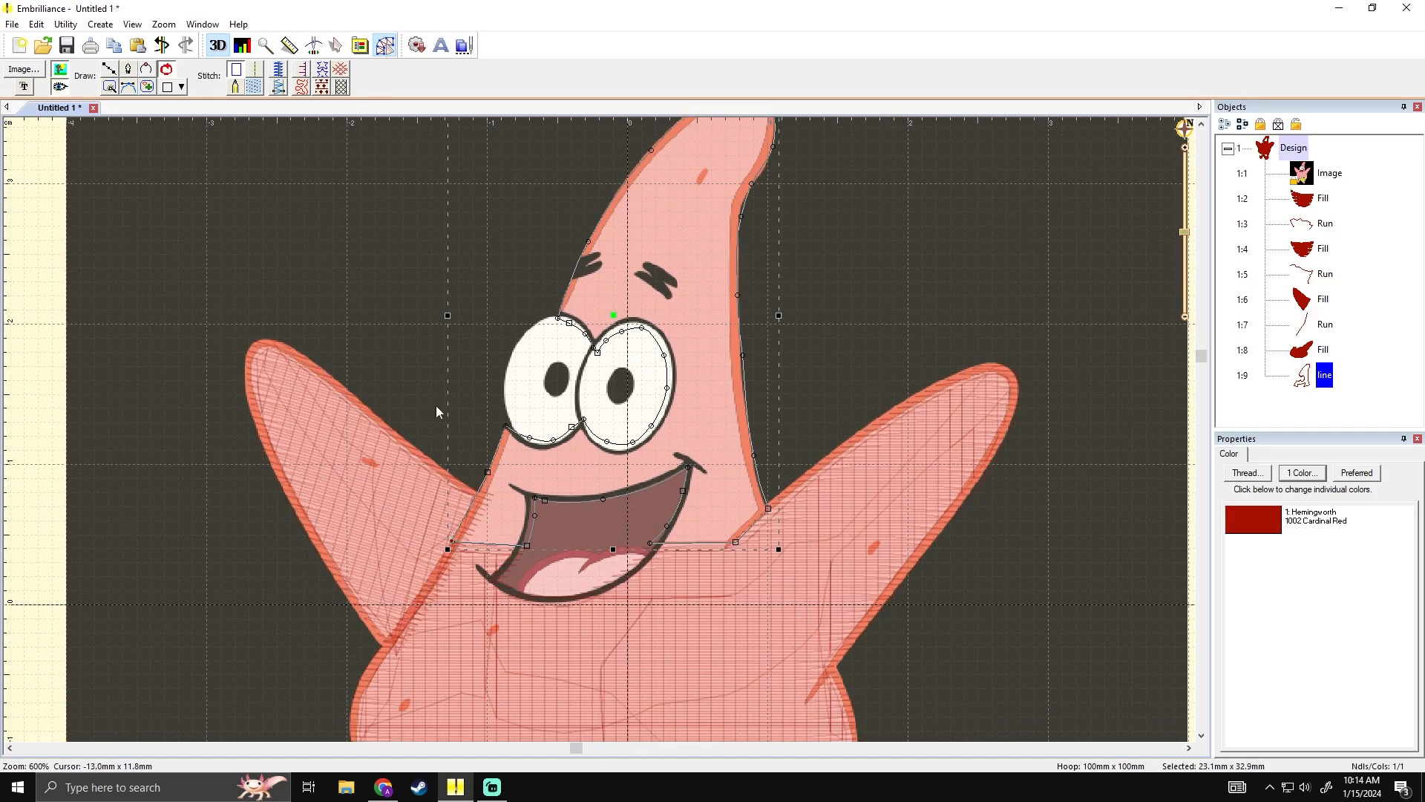
left_click(255, 87)
left_click(389, 256)
scroll(587, 330, "down", 2)
left_click_drag(586, 332, 571, 308)
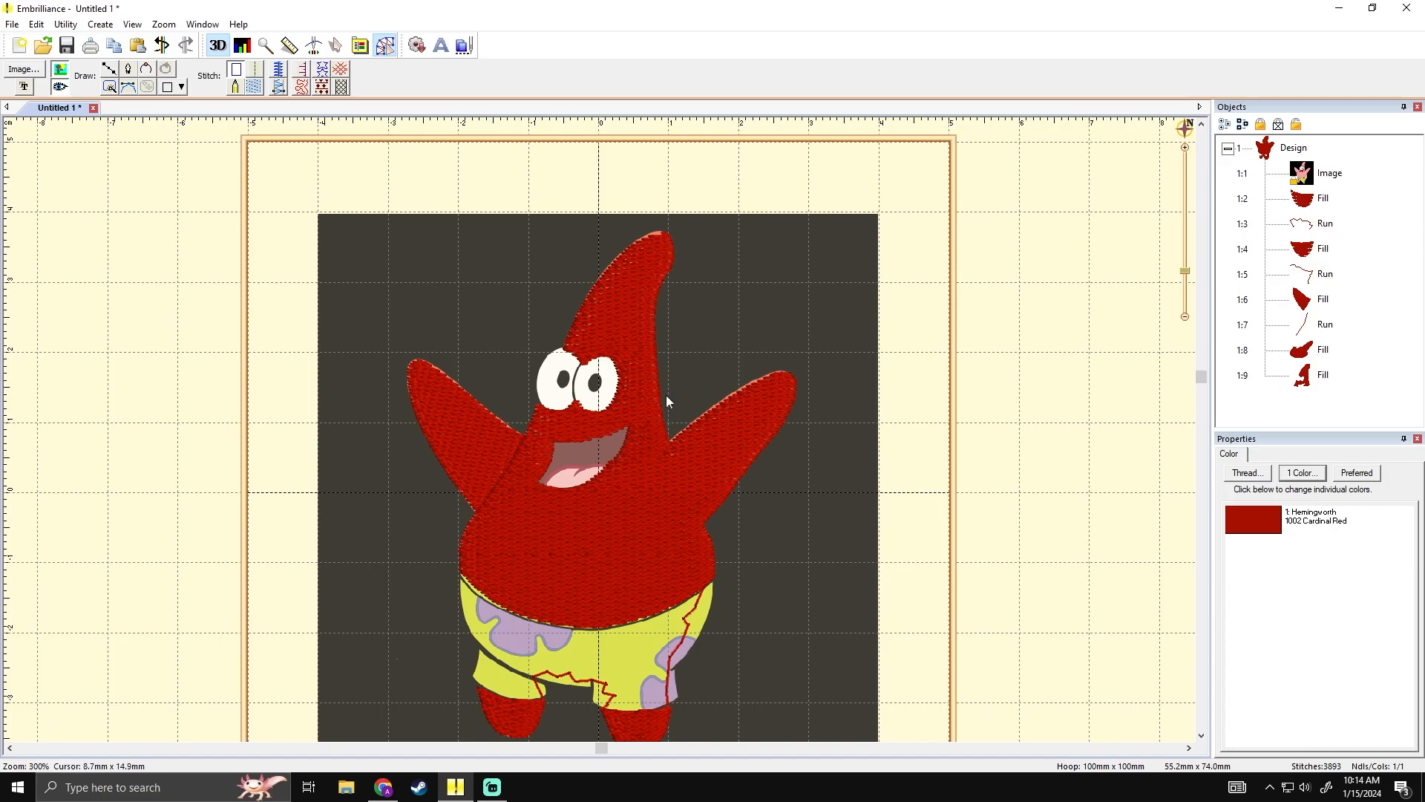
left_click_drag(700, 417, 692, 359)
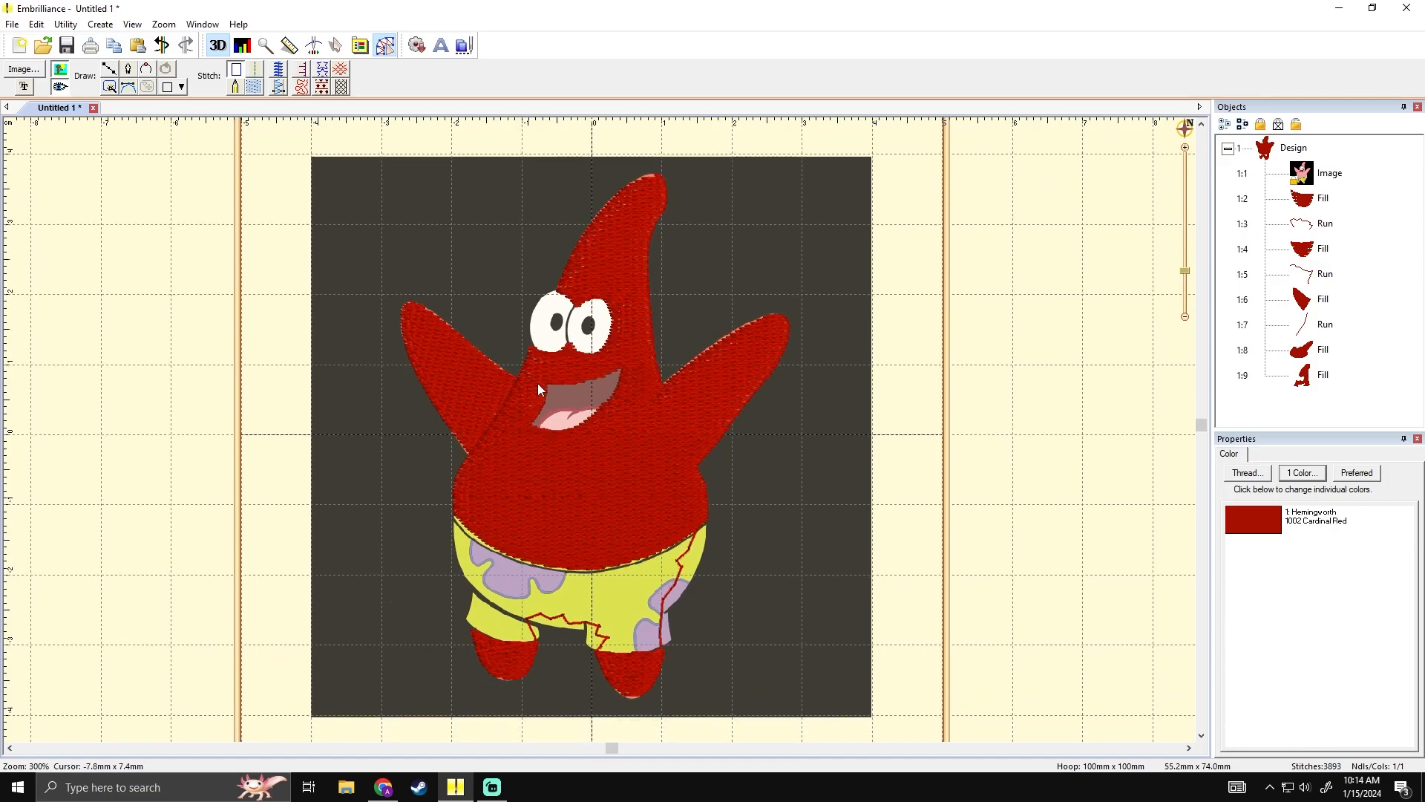
- Hide the reference image and lower the head fill's points between the left-hand arm seam and the mouth to overlap the body
left_click(61, 69)
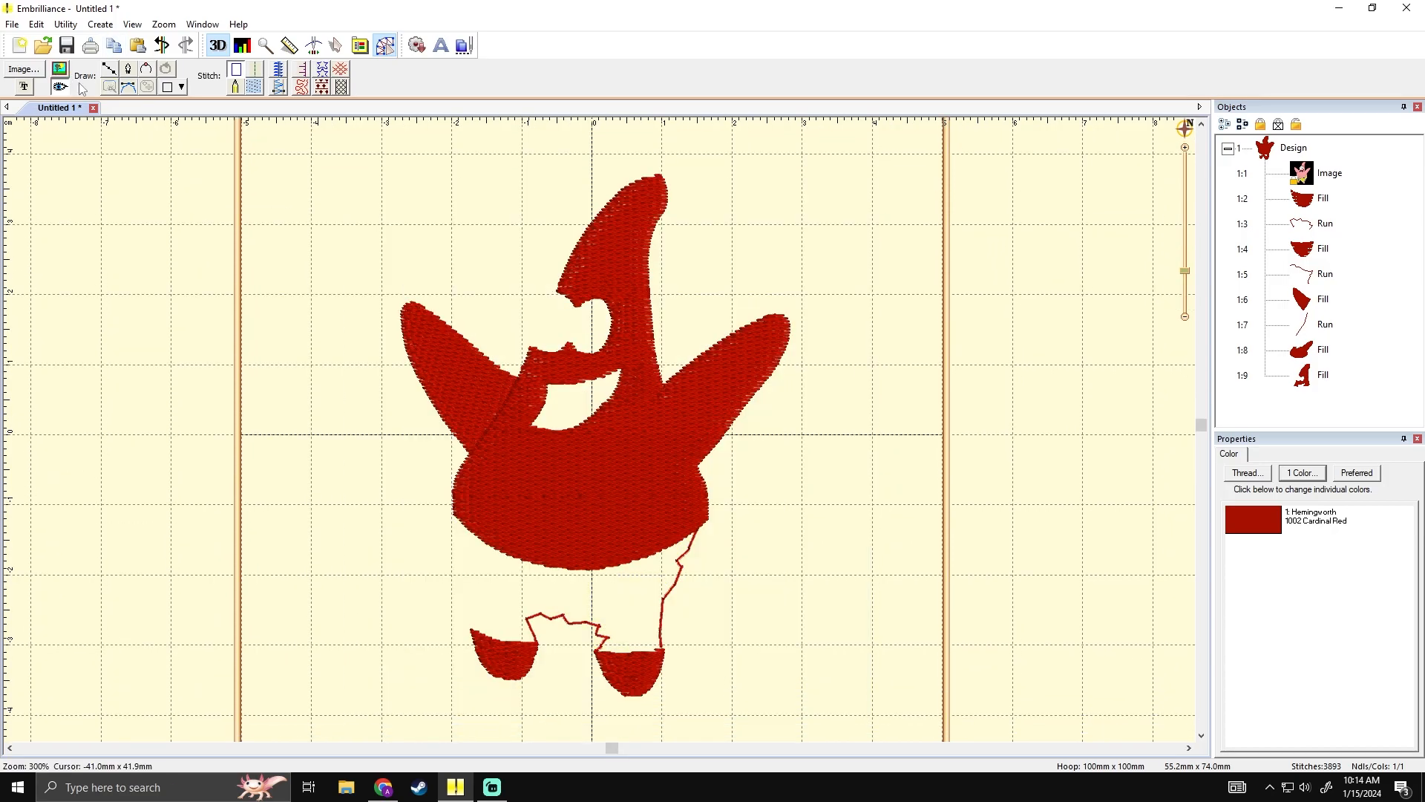
scroll(567, 431, "up", 2)
left_click_drag(572, 355, 578, 427)
left_click(507, 382)
left_click(475, 303)
scroll(445, 462, "up", 2)
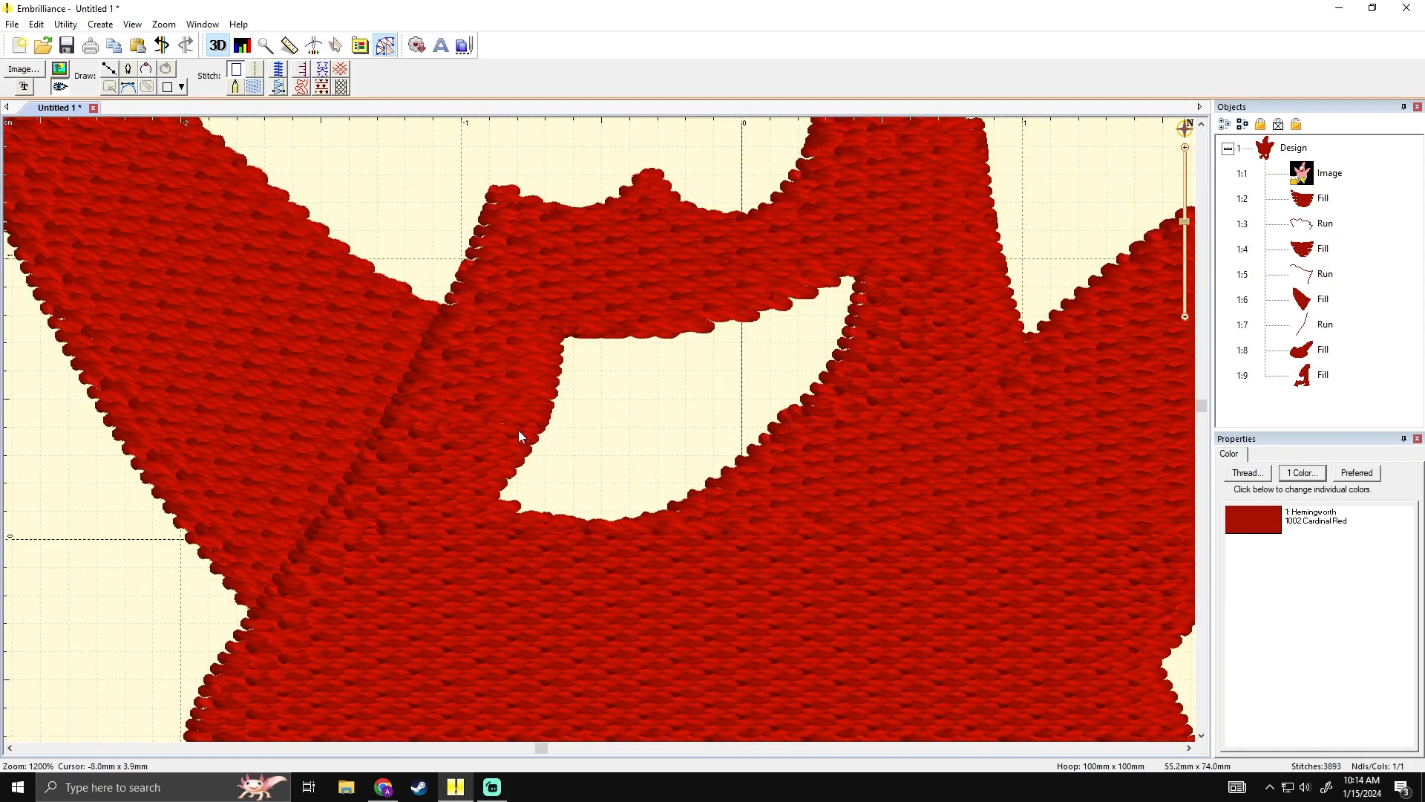
left_click(538, 429)
left_click(540, 424)
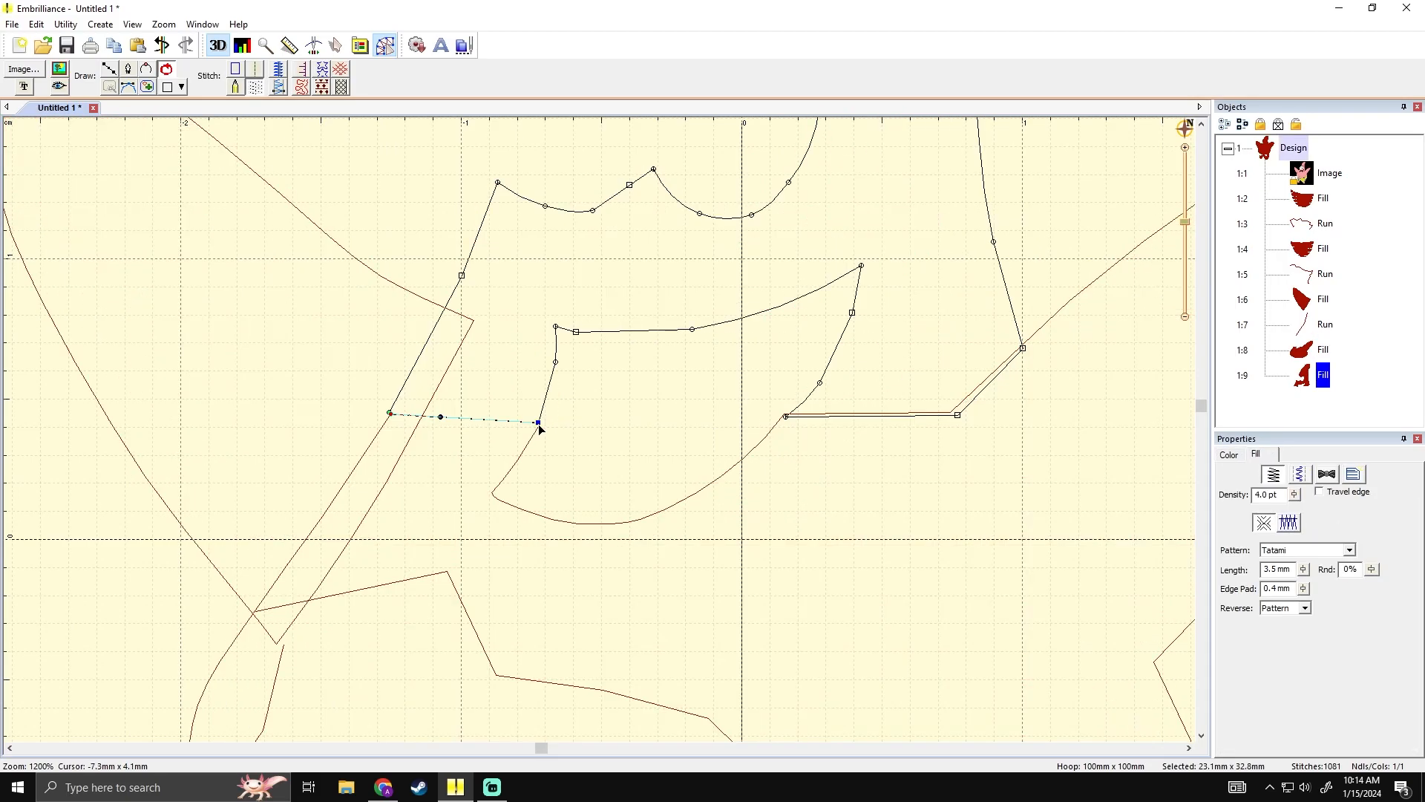
left_click_drag(541, 426, 538, 432)
left_click_drag(390, 414, 380, 430)
- Adjust the head fill's points along the mouth's right-hand edge and the right-hand arm crease to overlap the body fill
left_click(656, 420)
left_click_drag(656, 420, 499, 417)
left_click(653, 412)
left_click_drag(630, 414, 614, 426)
left_click_drag(662, 378, 654, 380)
left_click_drag(800, 410, 794, 418)
left_click_drag(866, 345, 867, 348)
left_click(899, 246)
scroll(883, 246, "down", 2)
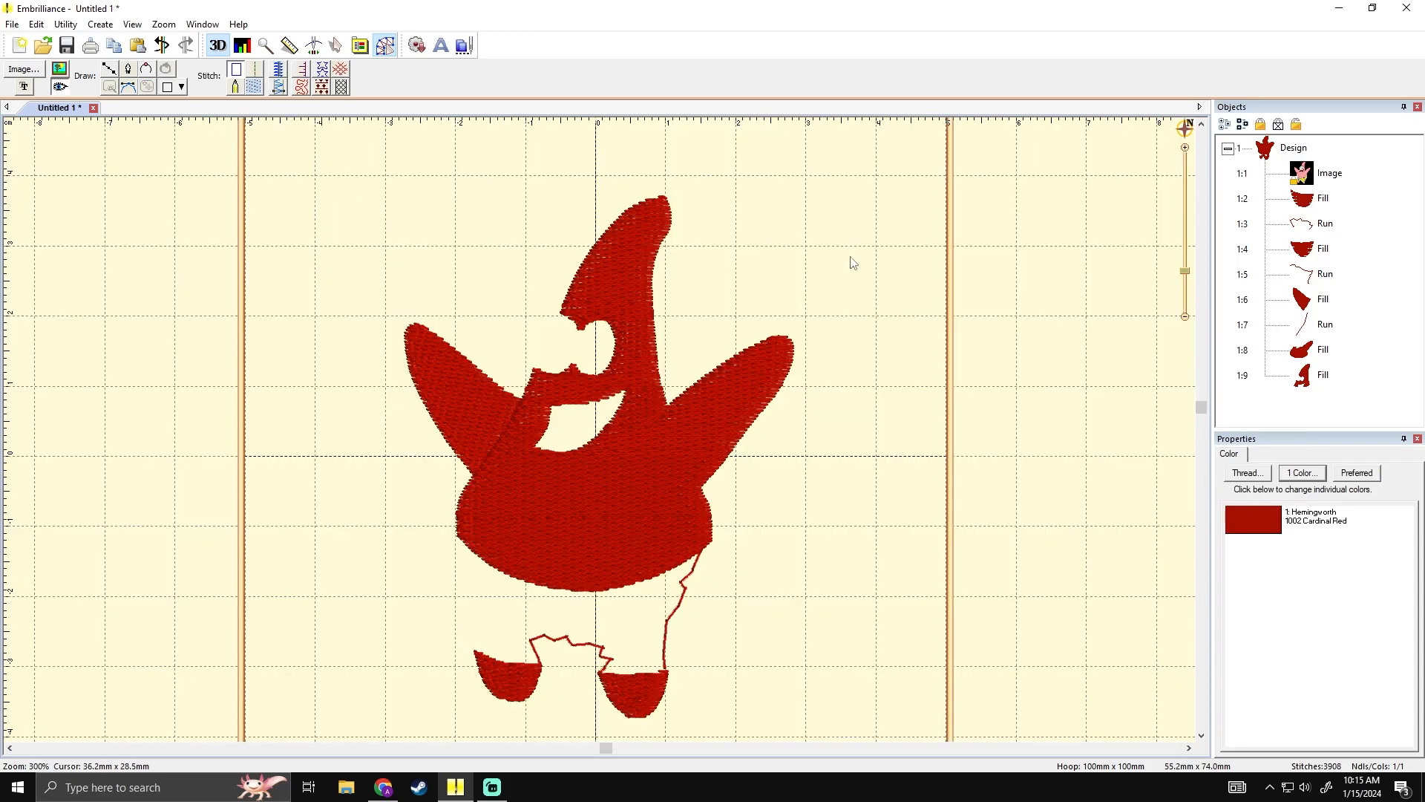
scroll(620, 507, "up", 1)
left_click_drag(770, 304, 773, 362)
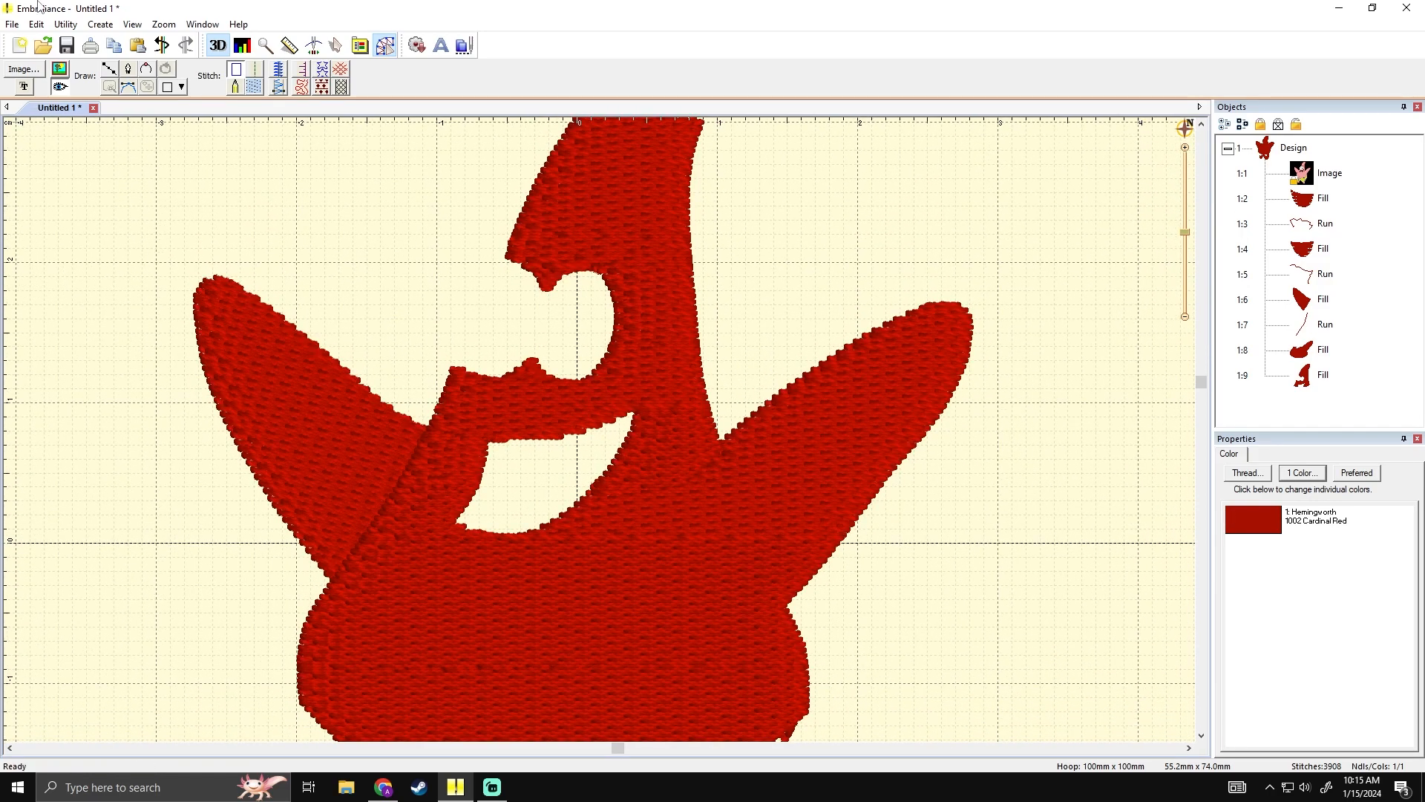
- Show the reference image again and examine how the head, arm and body fills cover the artwork
left_click(66, 72)
scroll(311, 205, "down", 1)
left_click_drag(439, 271, 433, 233)
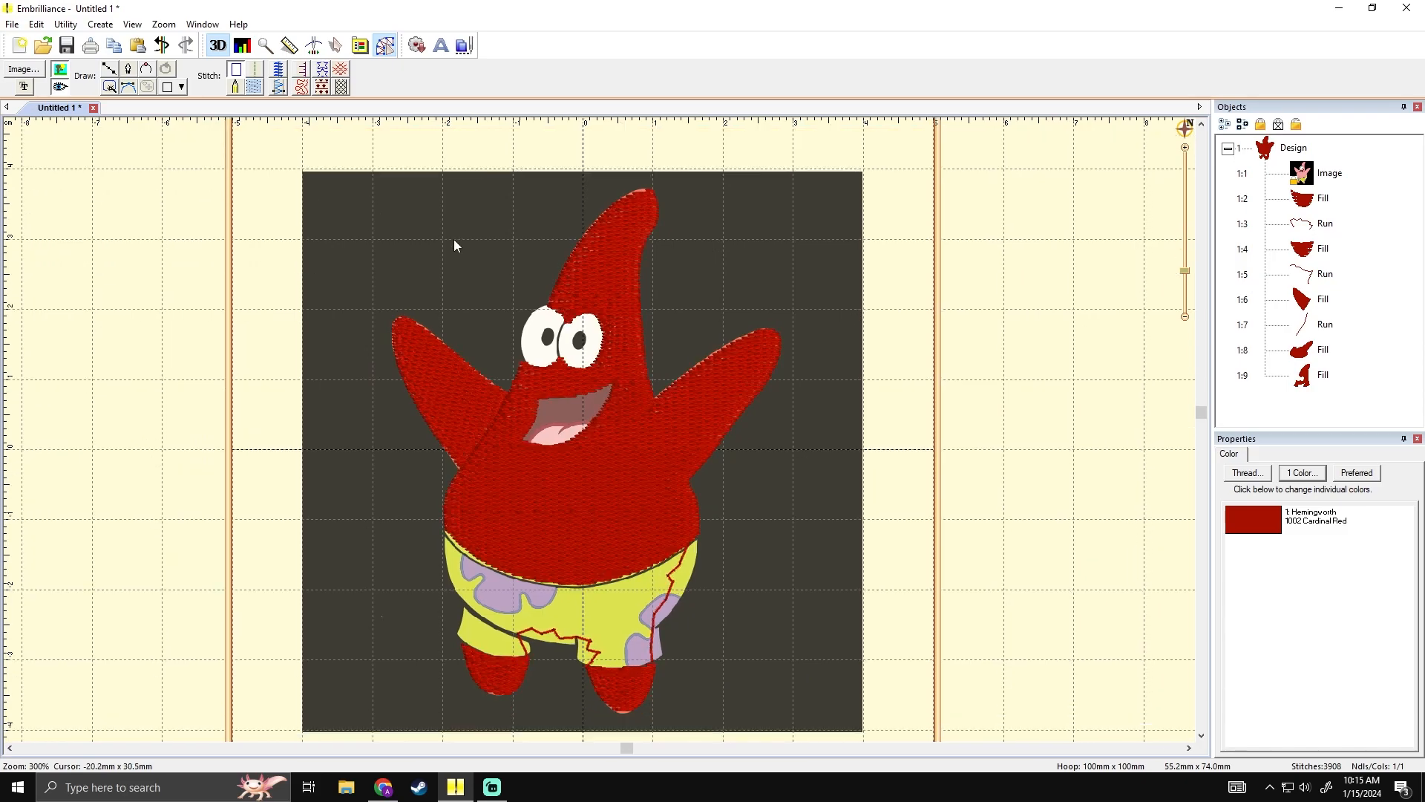
scroll(723, 314, "up", 1)
left_click_drag(744, 366, 740, 323)
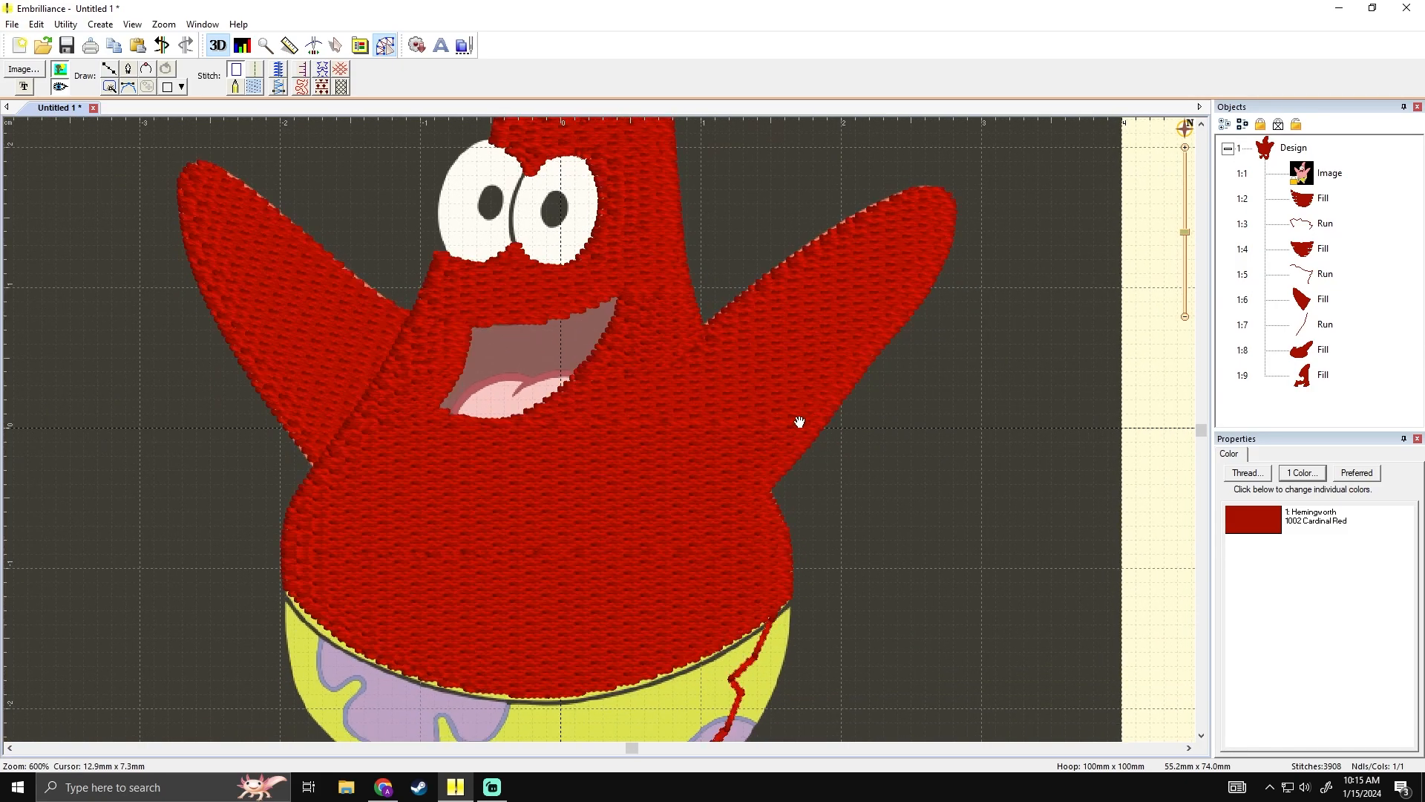
left_click_drag(799, 429, 794, 364)
scroll(799, 384, "down", 1)
scroll(808, 415, "up", 1)
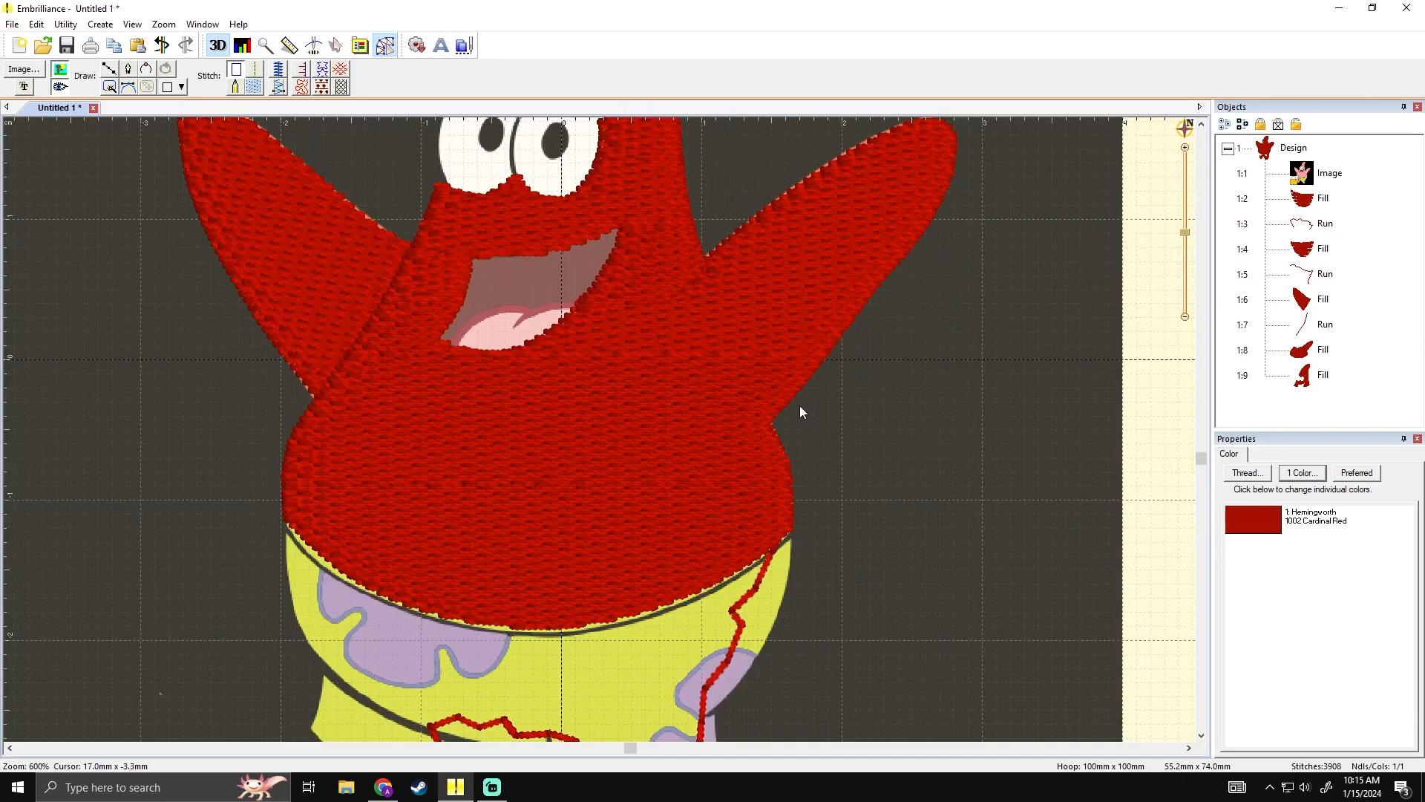
scroll(621, 347, "down", 1)
left_click_drag(619, 342, 626, 353)
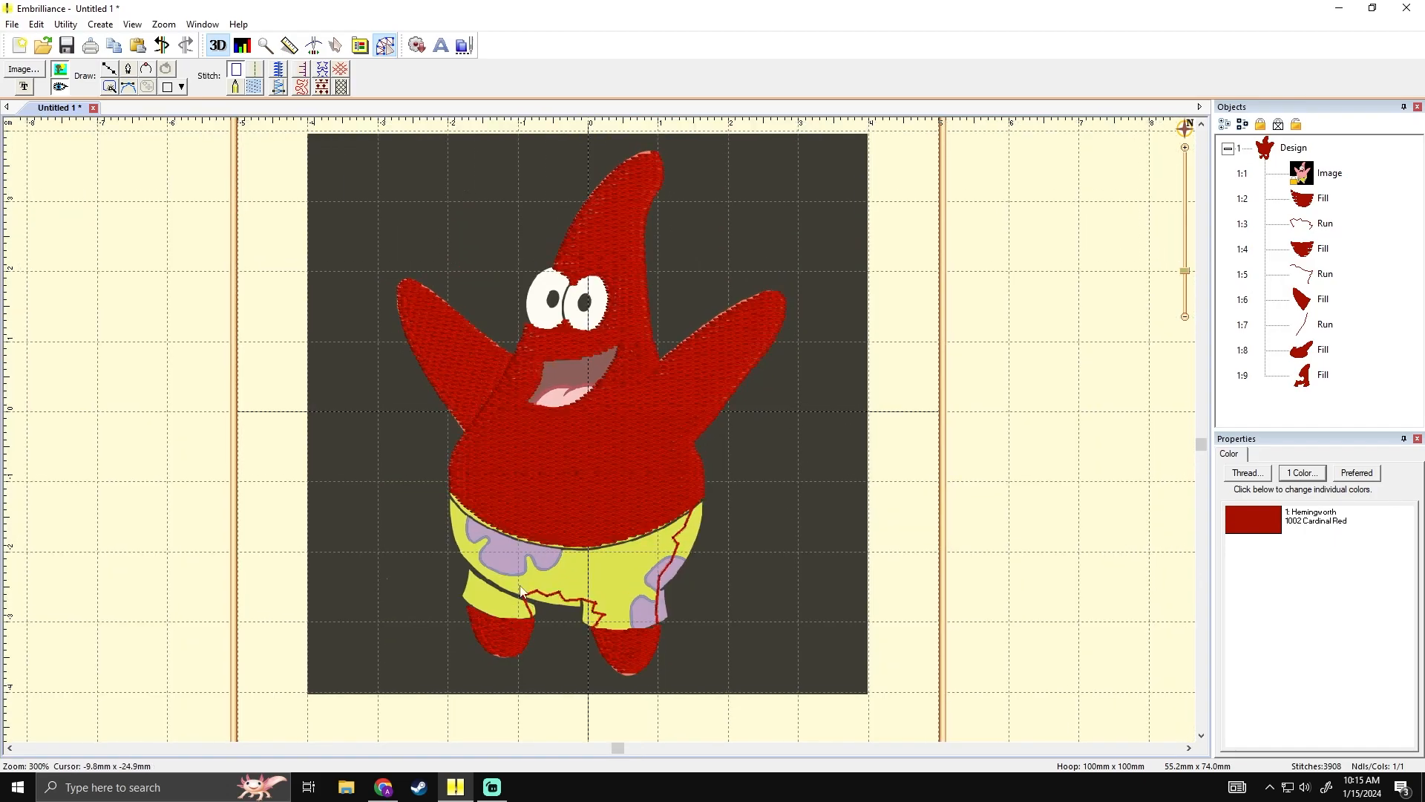
- Move the head fill's start point to meet the body fill's end point beside the left-hand arm seam
left_click(520, 472)
left_click(517, 363)
left_click(520, 376)
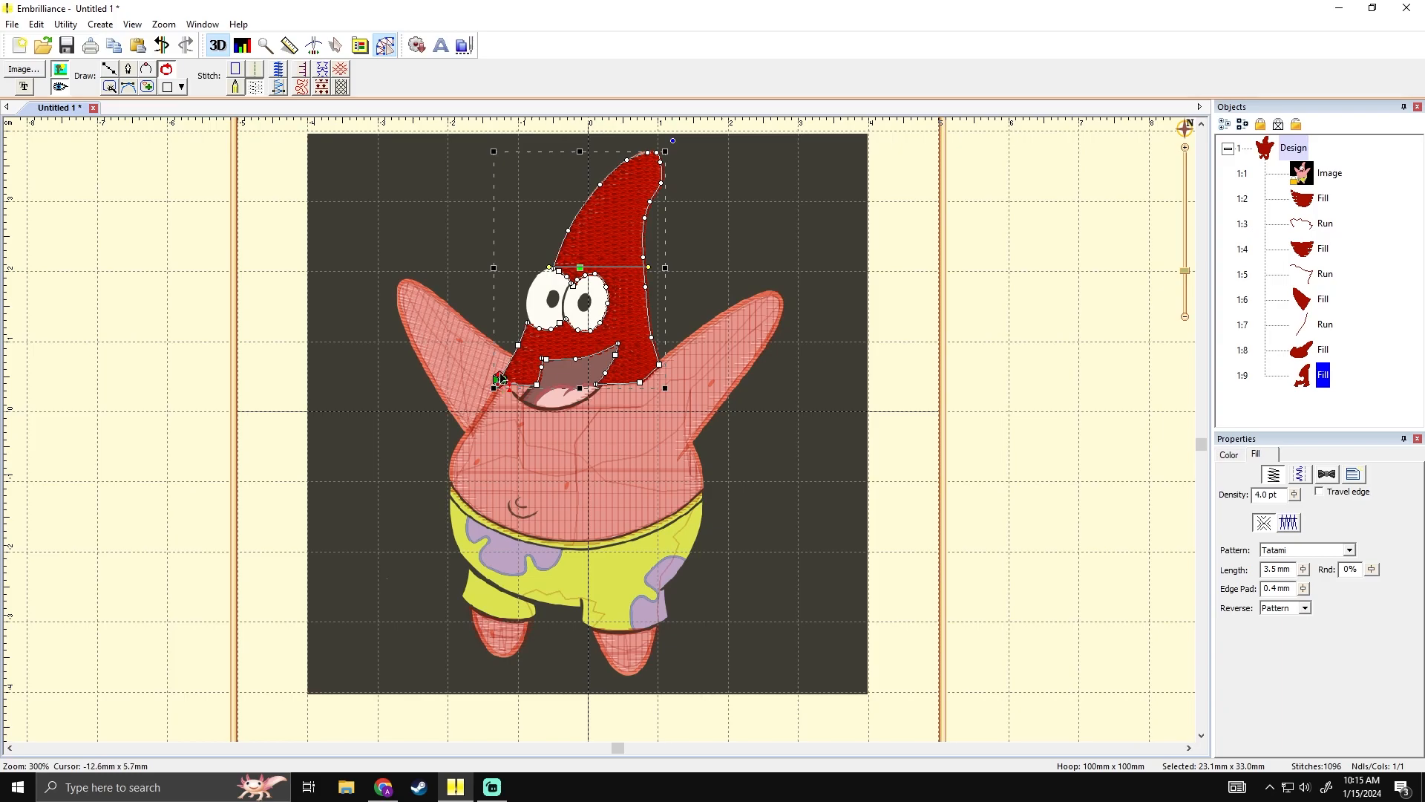
left_click(751, 380)
scroll(671, 336, "up", 2)
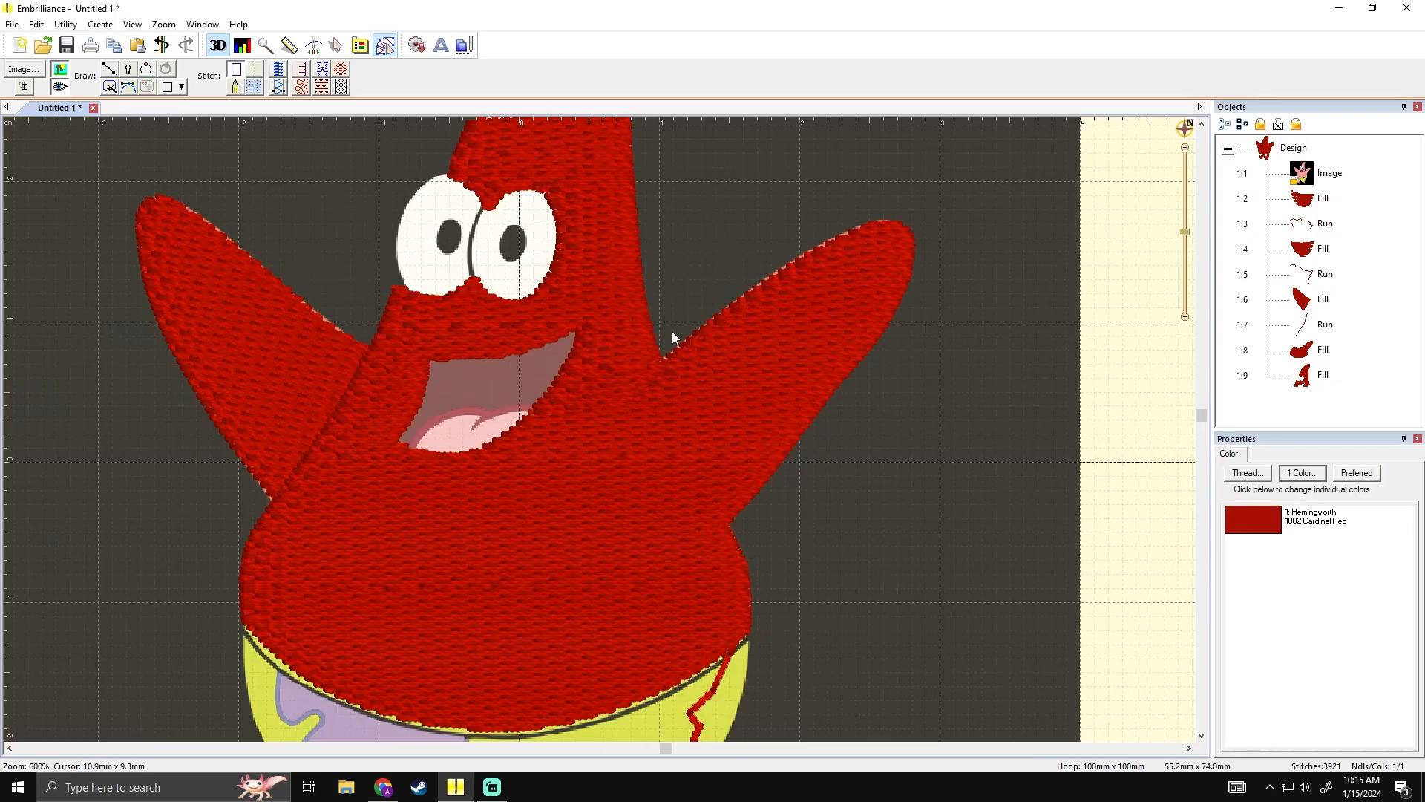
left_click(407, 421)
left_click(373, 431)
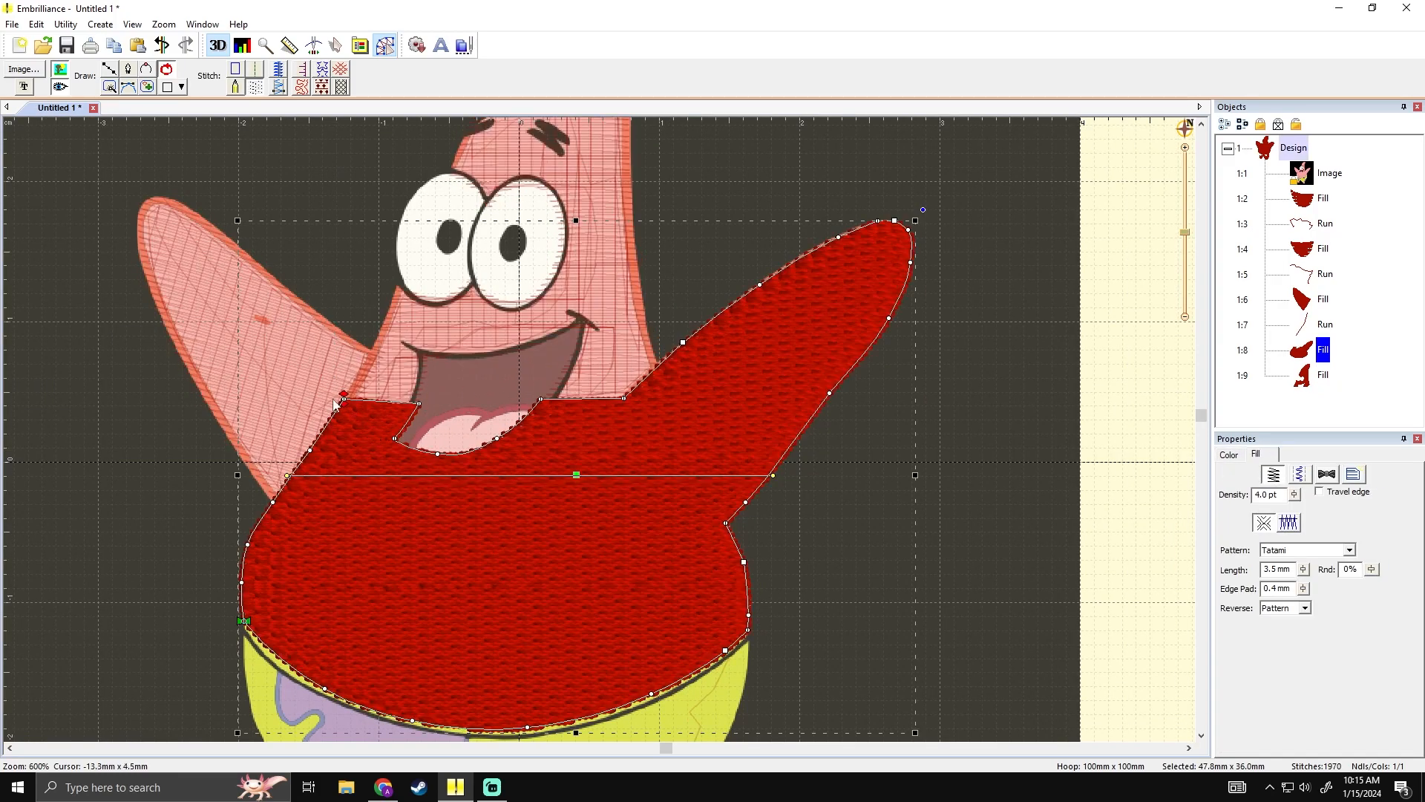
left_click(357, 408)
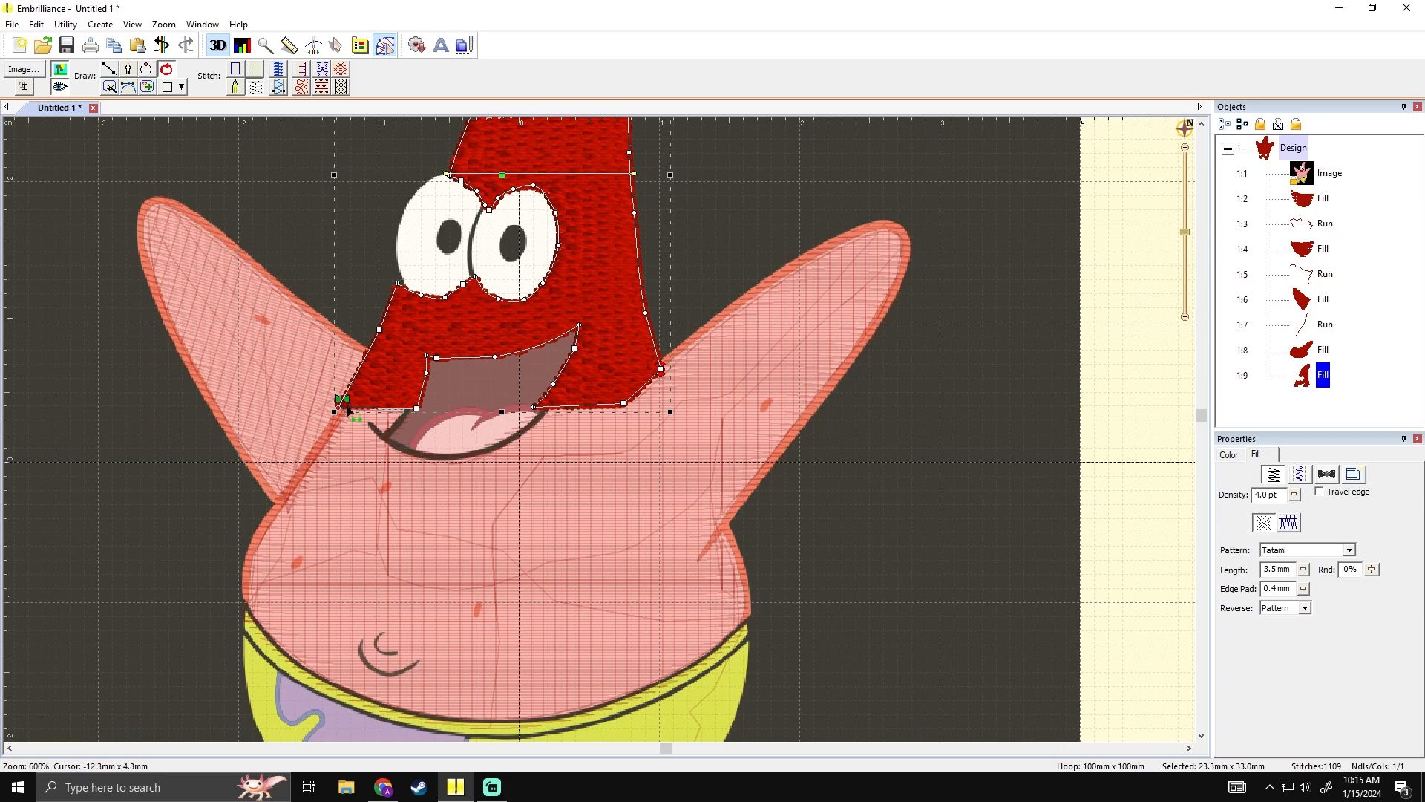
left_click(352, 215)
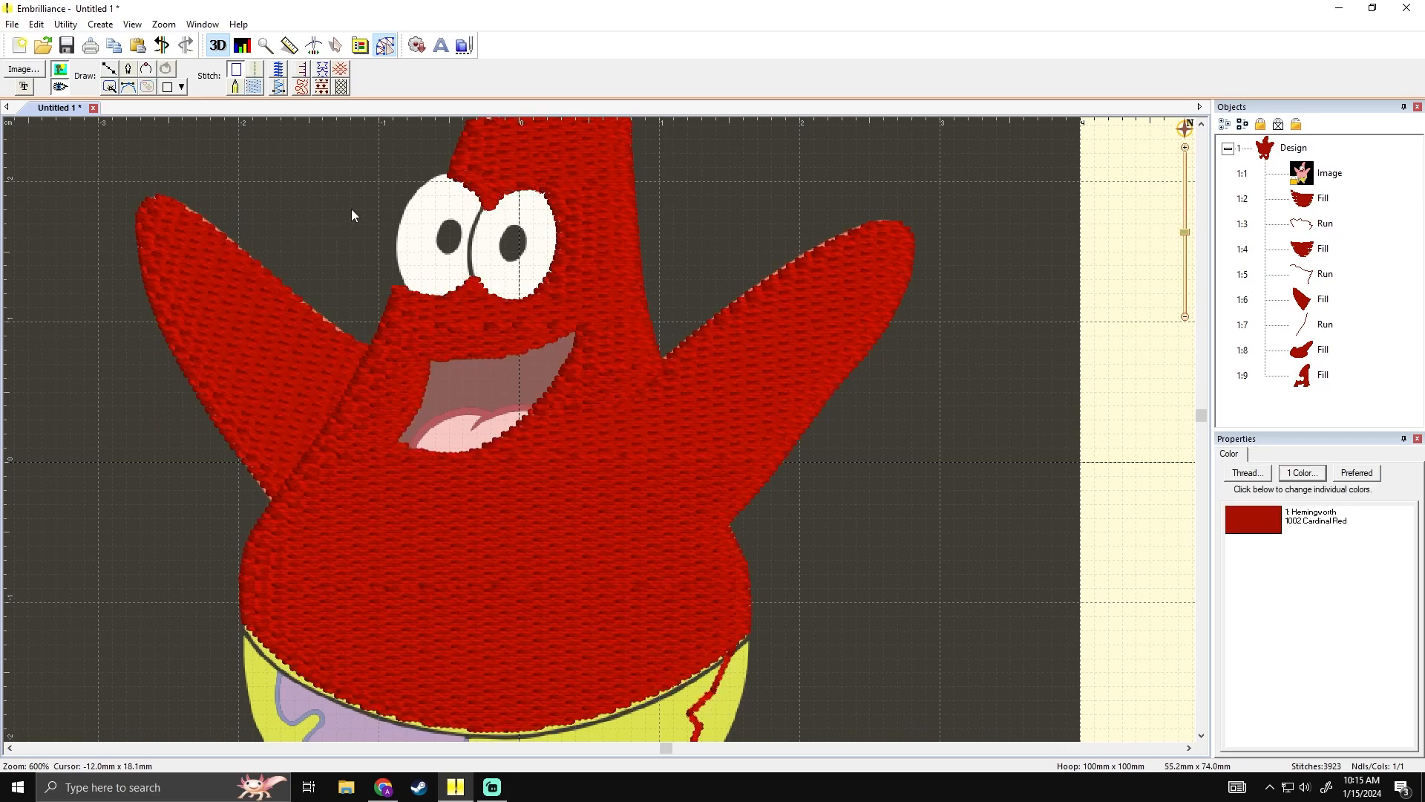
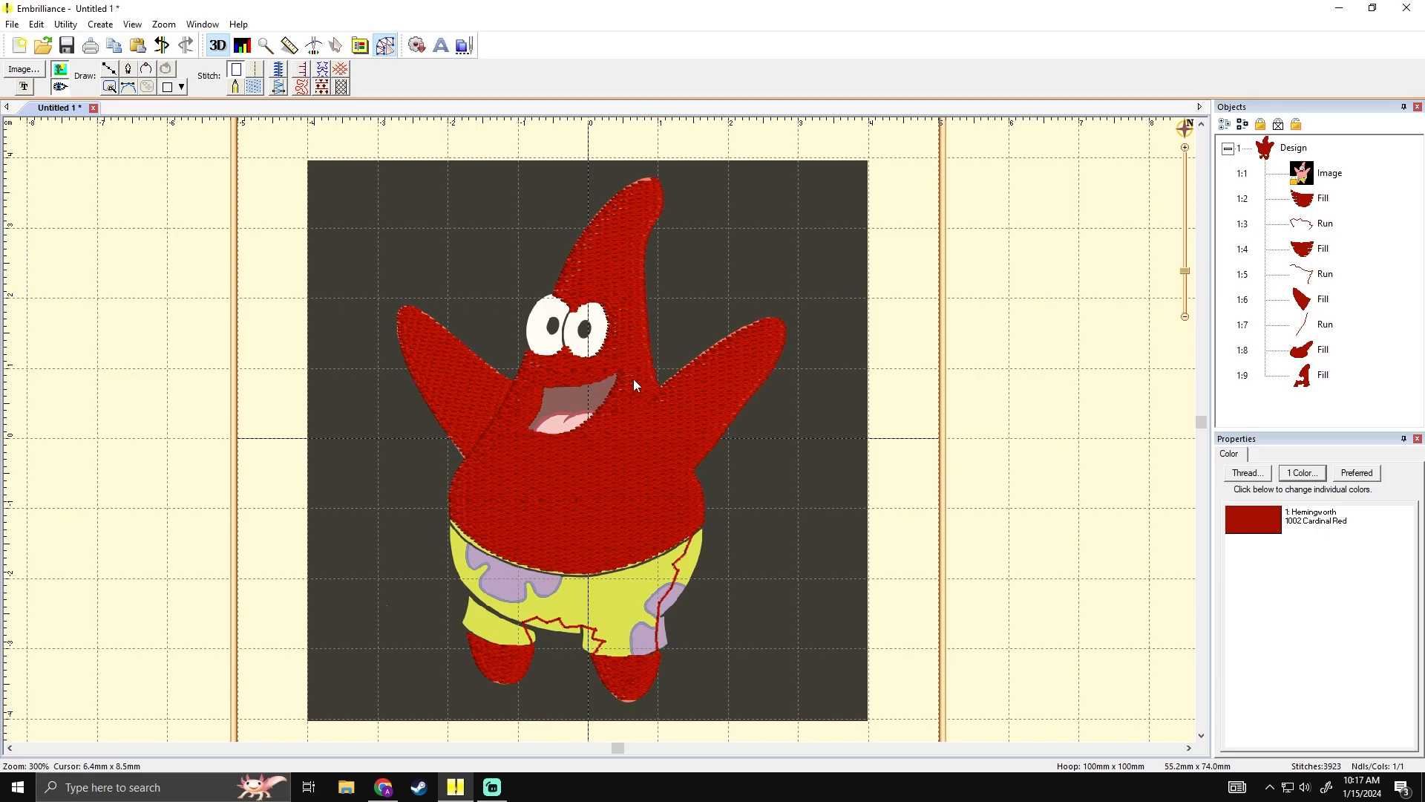
- Go through the design's object list, examining each fill and connecting run from the first foot to the head
left_click(1229, 148)
left_click(1229, 149)
left_click(1230, 149)
left_click(1229, 149)
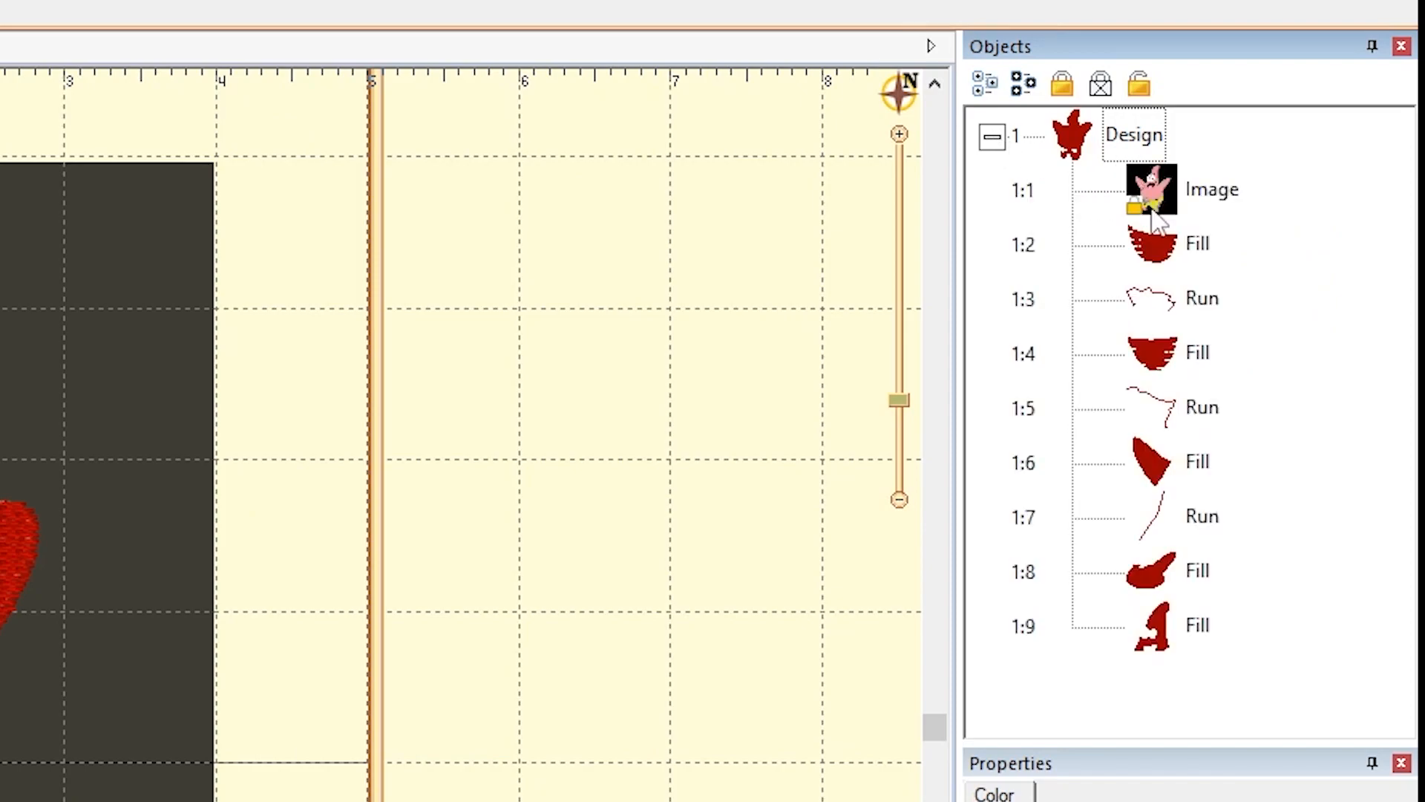
left_click(1307, 182)
left_click(1162, 233)
left_click(1147, 315)
left_click(1144, 349)
left_click(1162, 459)
left_click(1172, 534)
left_click(1157, 207)
left_click(1176, 261)
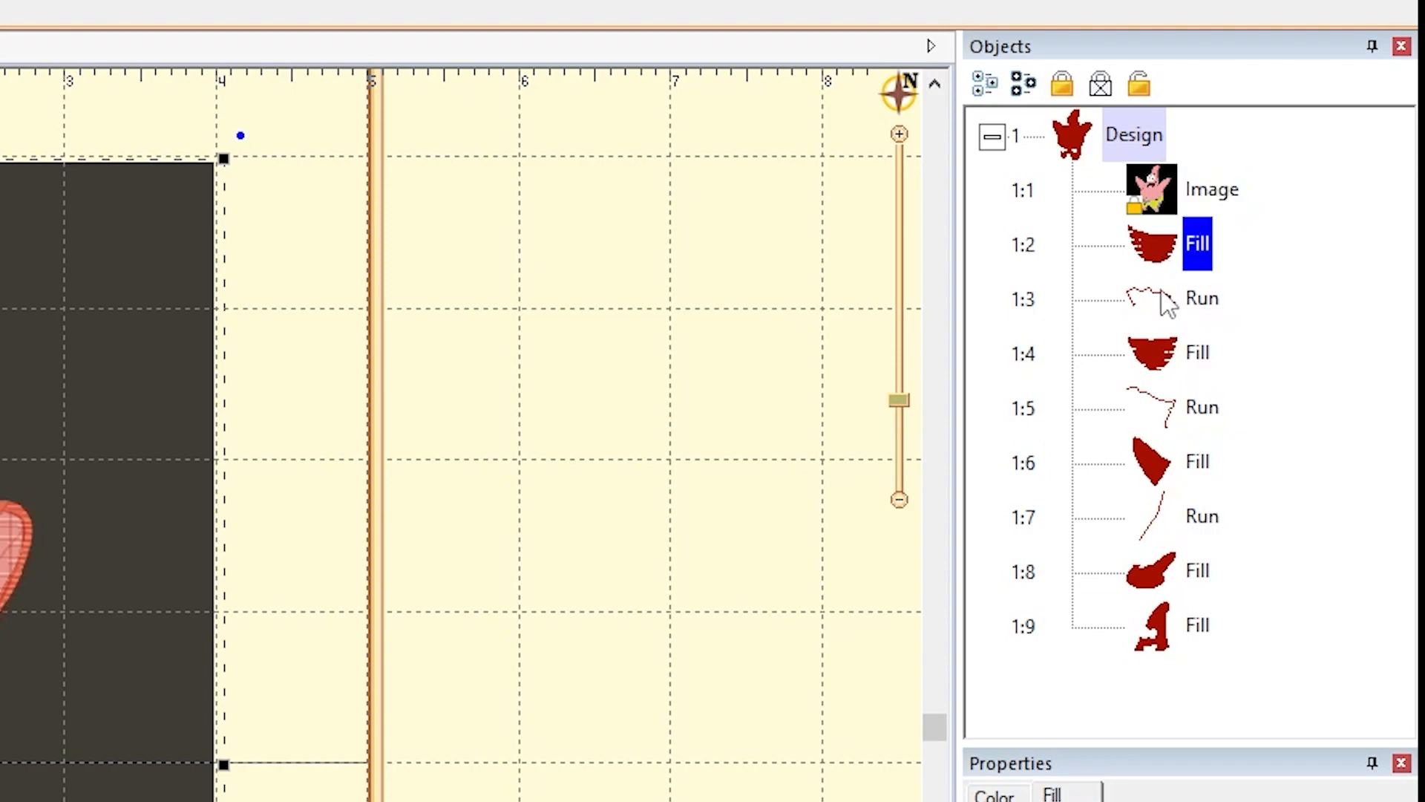
left_click(1186, 305)
left_click(1197, 354)
left_click(1186, 408)
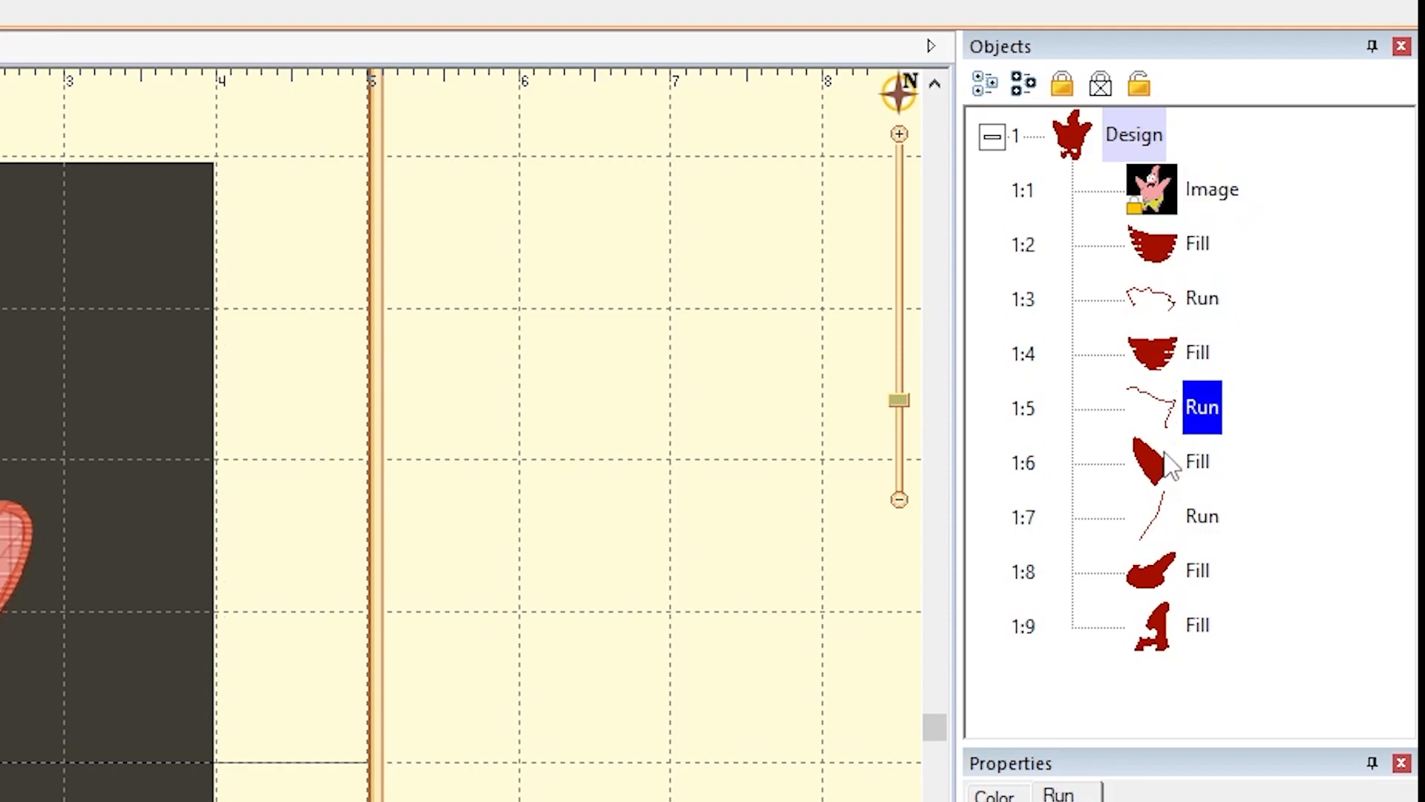
left_click(1184, 462)
left_click(1180, 523)
left_click(1165, 605)
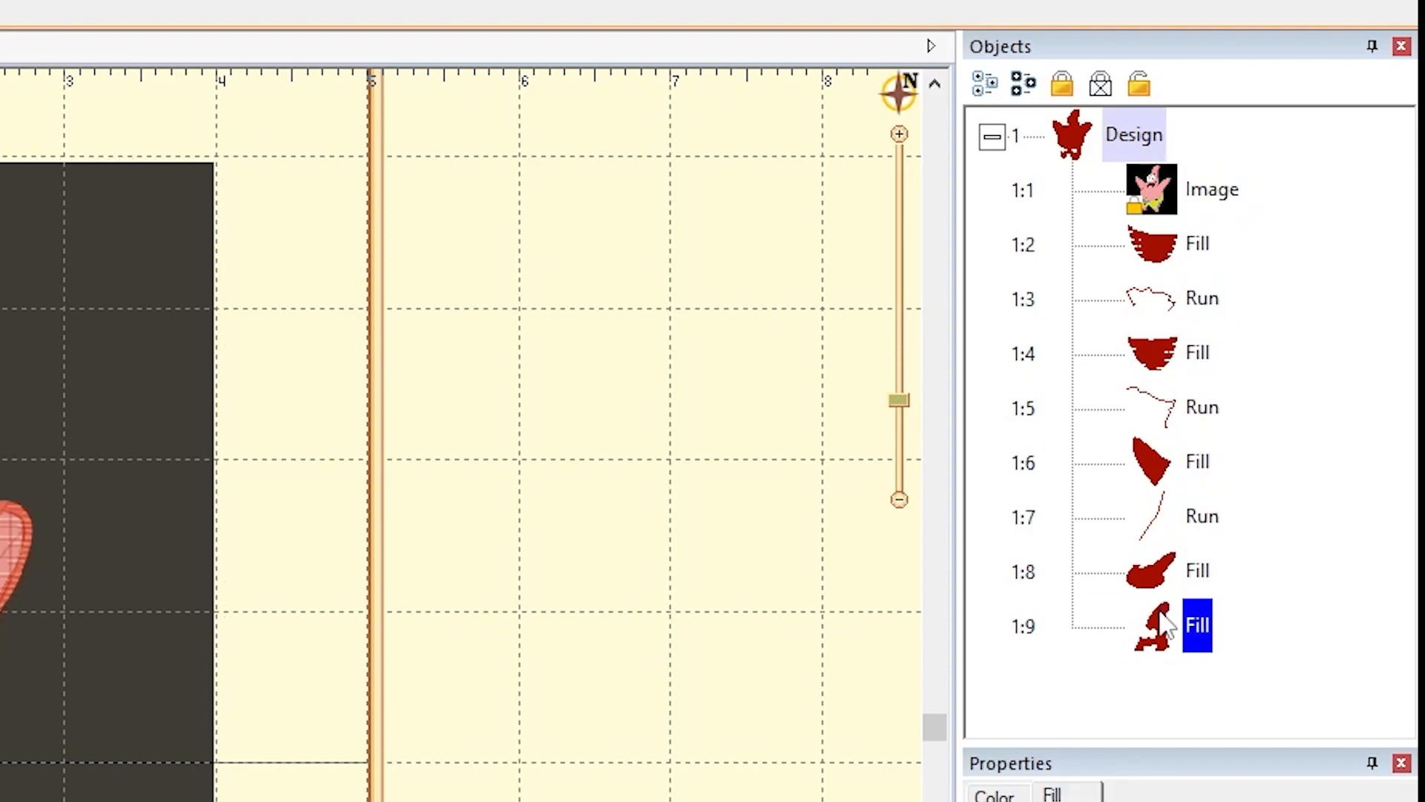
left_click(1160, 590)
left_click(1123, 692)
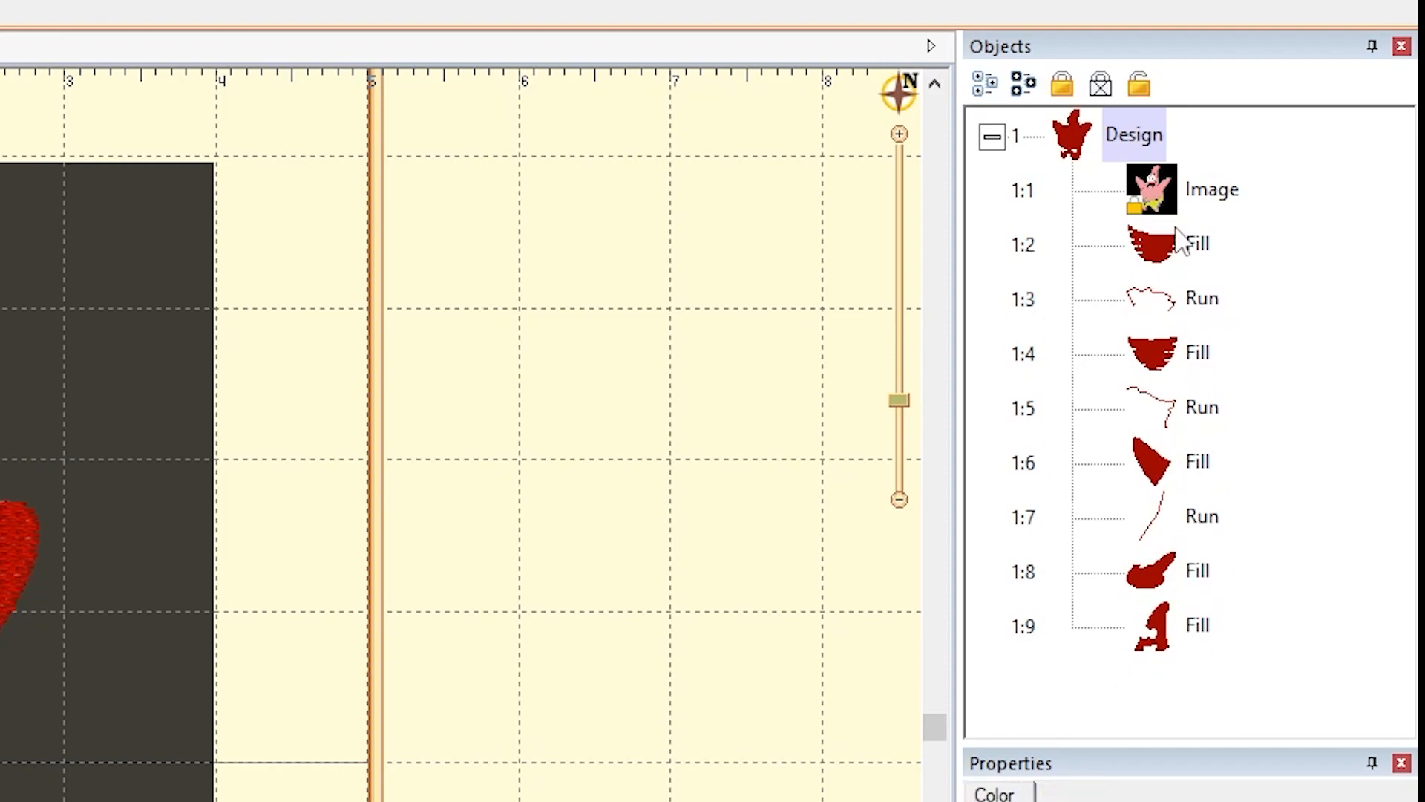
- Select all fill and run objects, excluding the image, and choose Madeira Thread Chest as the catalogue for their thread color
left_click(1173, 251)
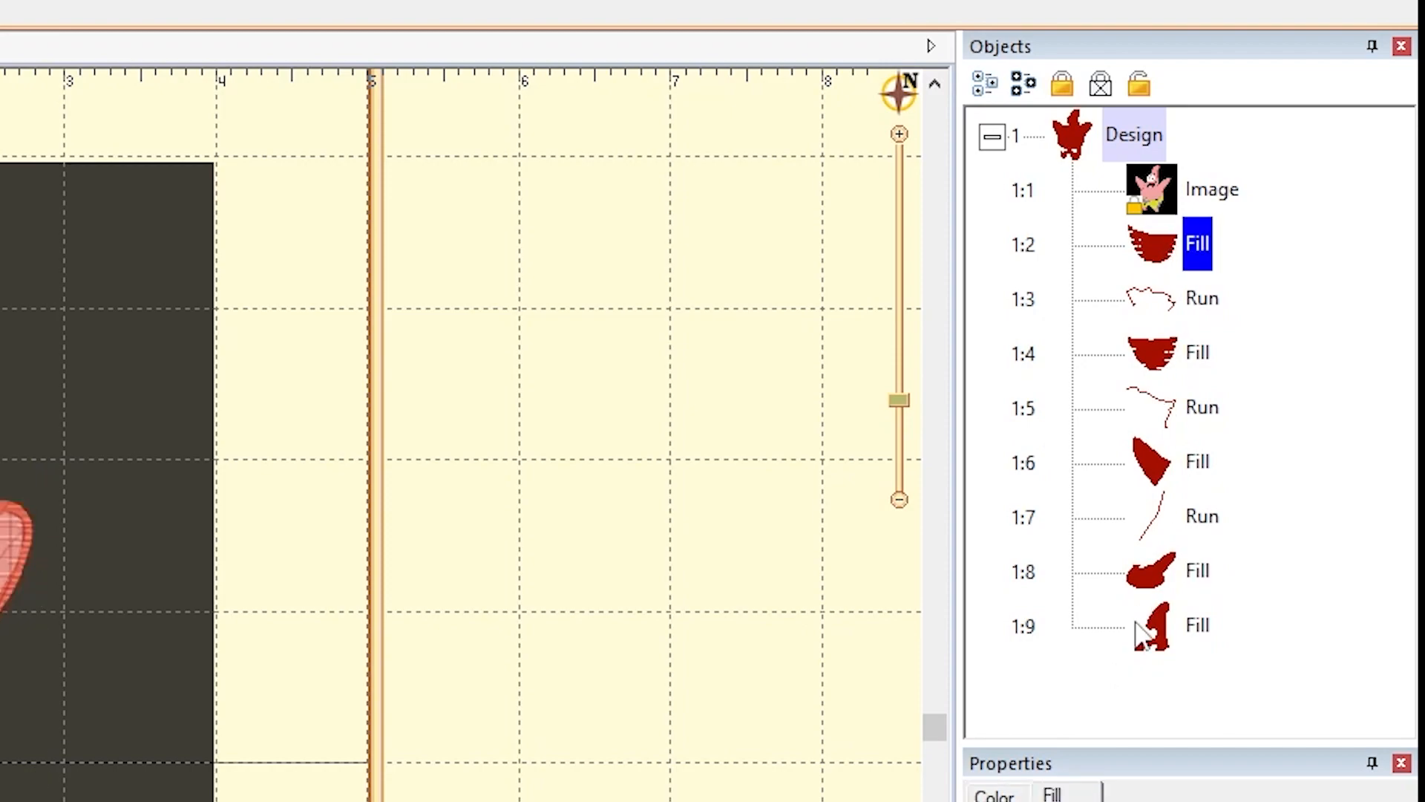
left_click(1151, 630, "shift")
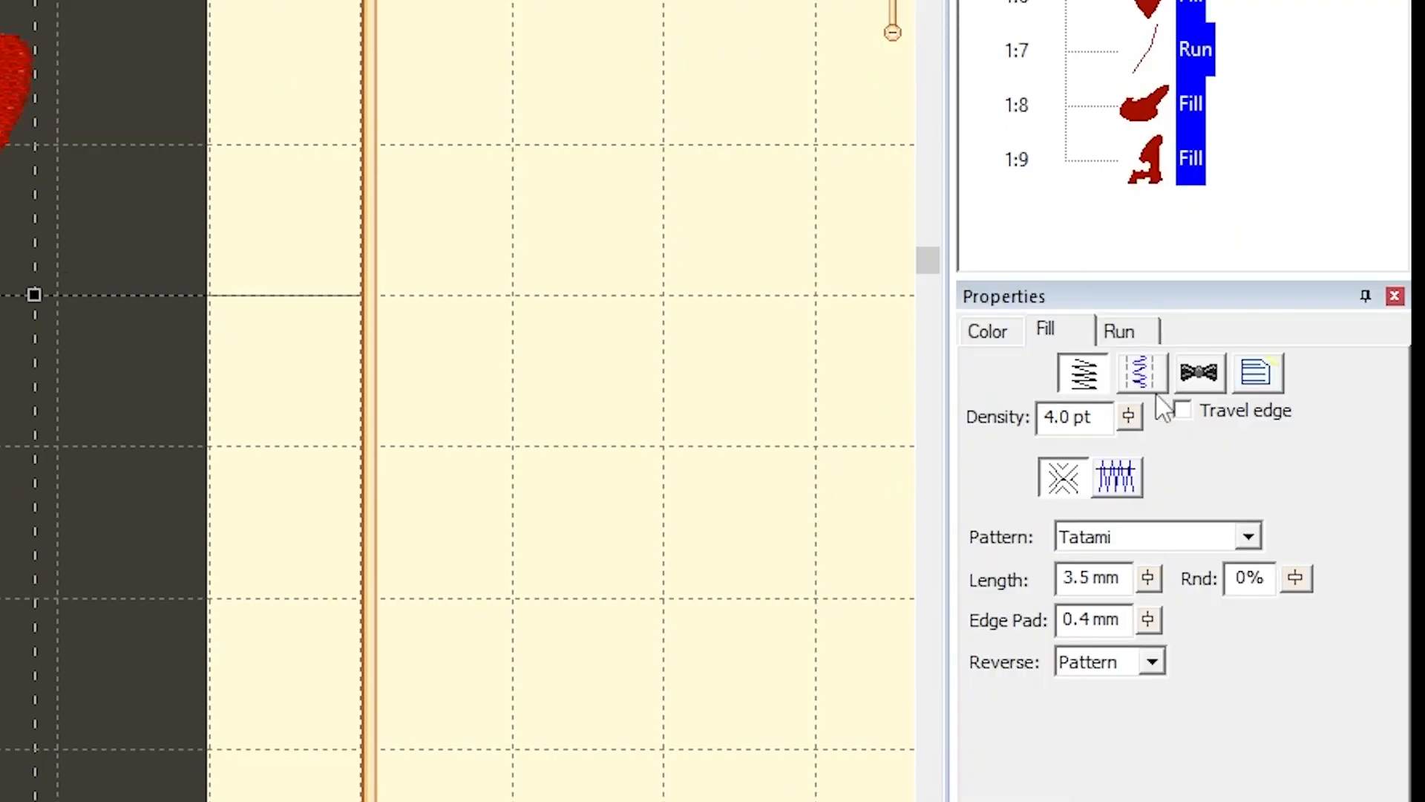
left_click(1000, 338)
left_click(1061, 445)
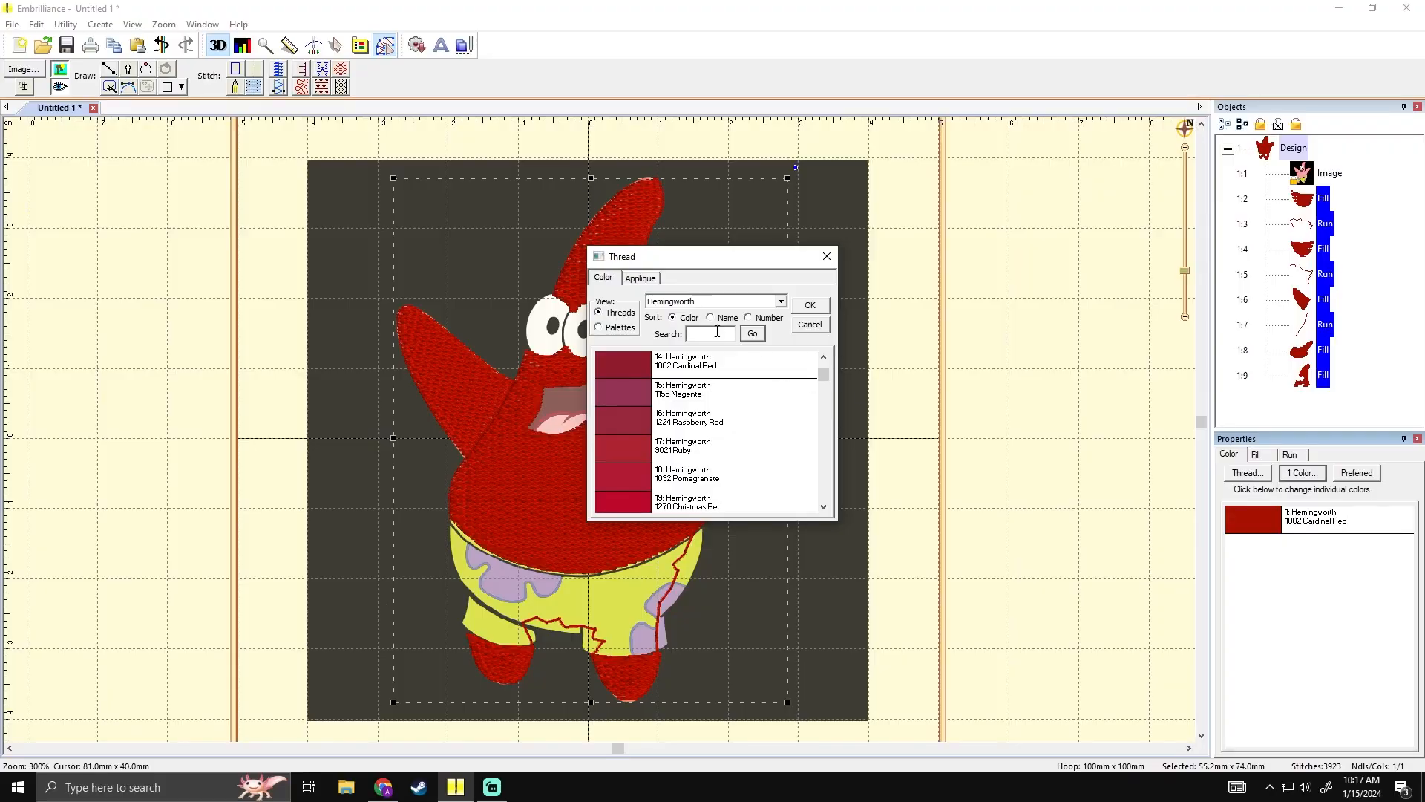
left_click(711, 305)
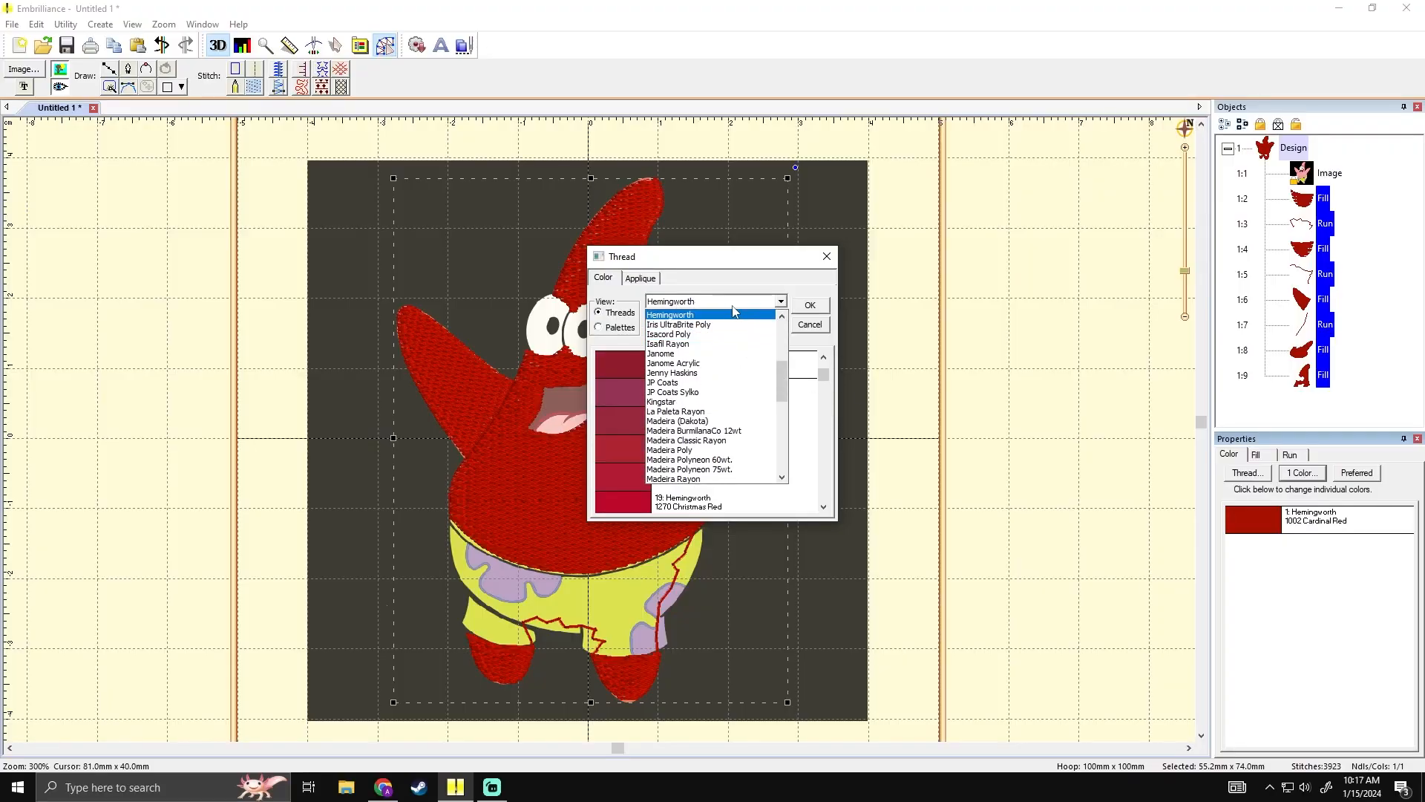
scroll(735, 401, "down", 2)
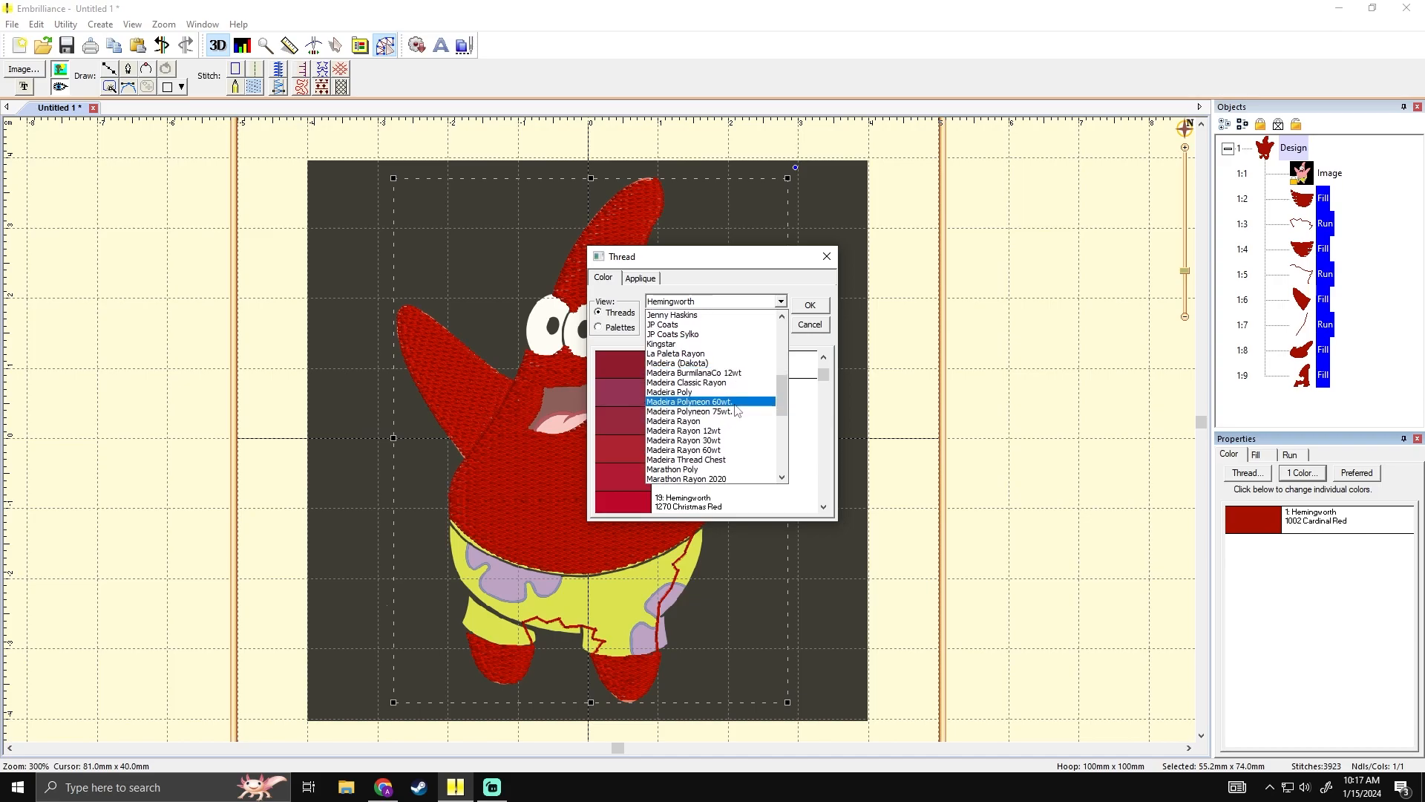
left_click(726, 464)
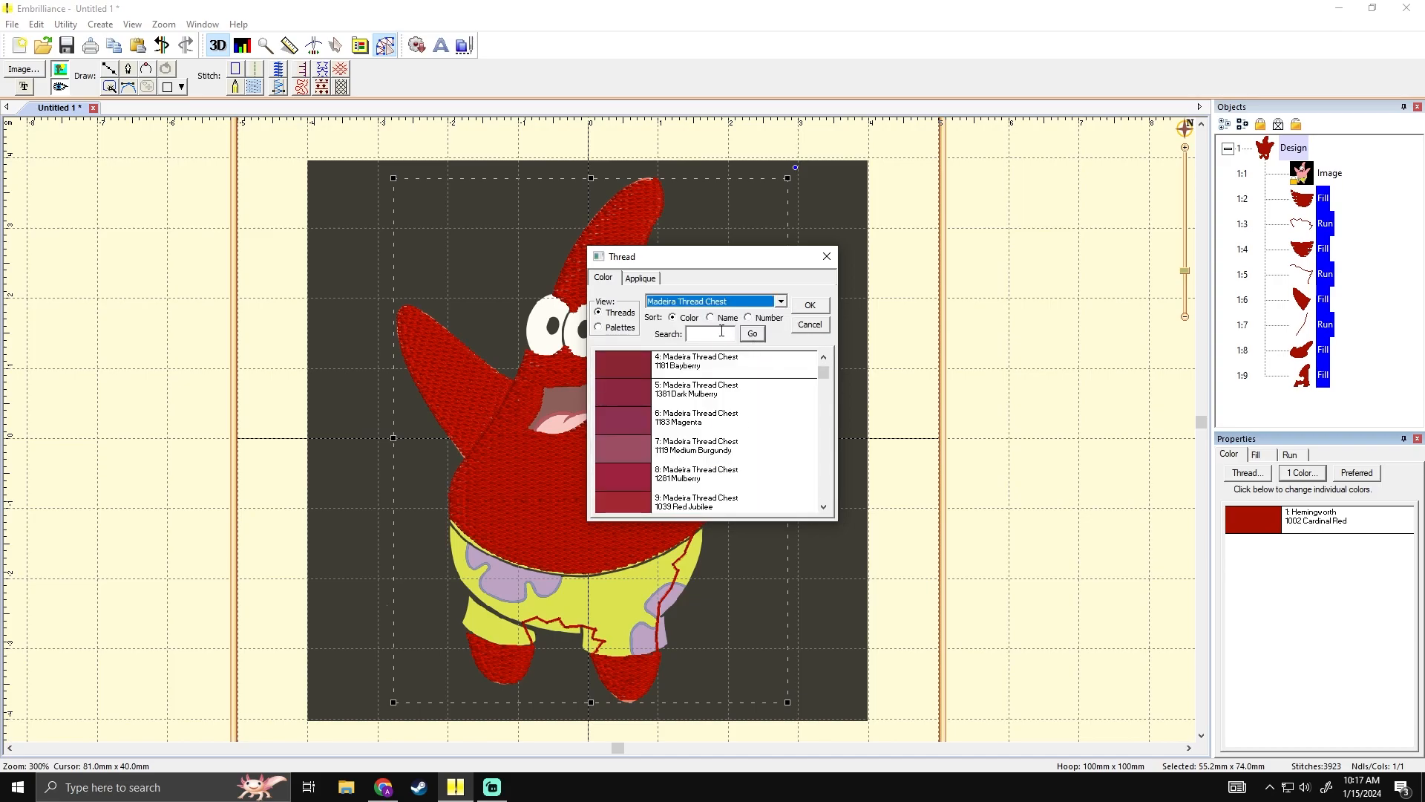
- Search the thread catalogue for "pink" and recolor the selected fills and runs with 1107 Coral
left_click(722, 331)
type("pin")
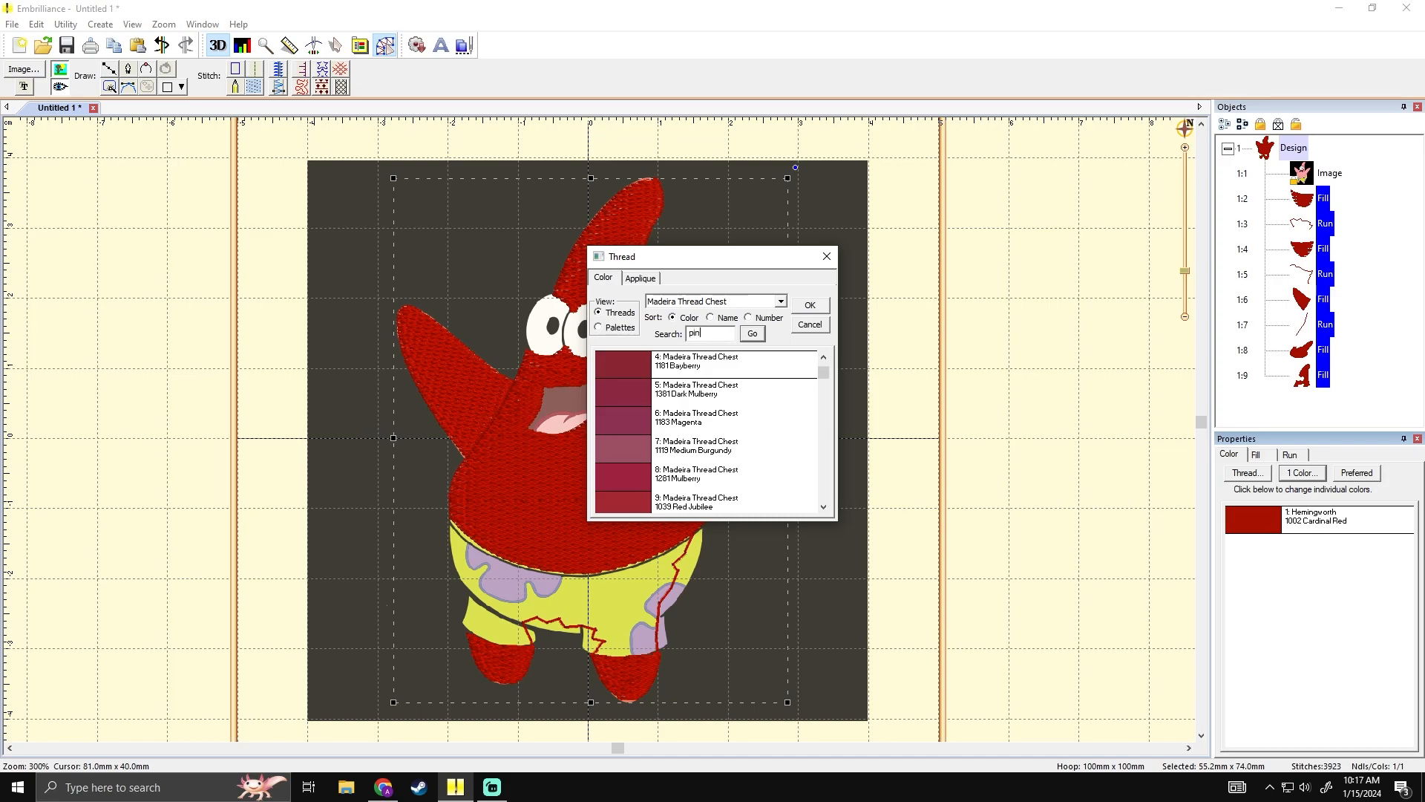
type("k")
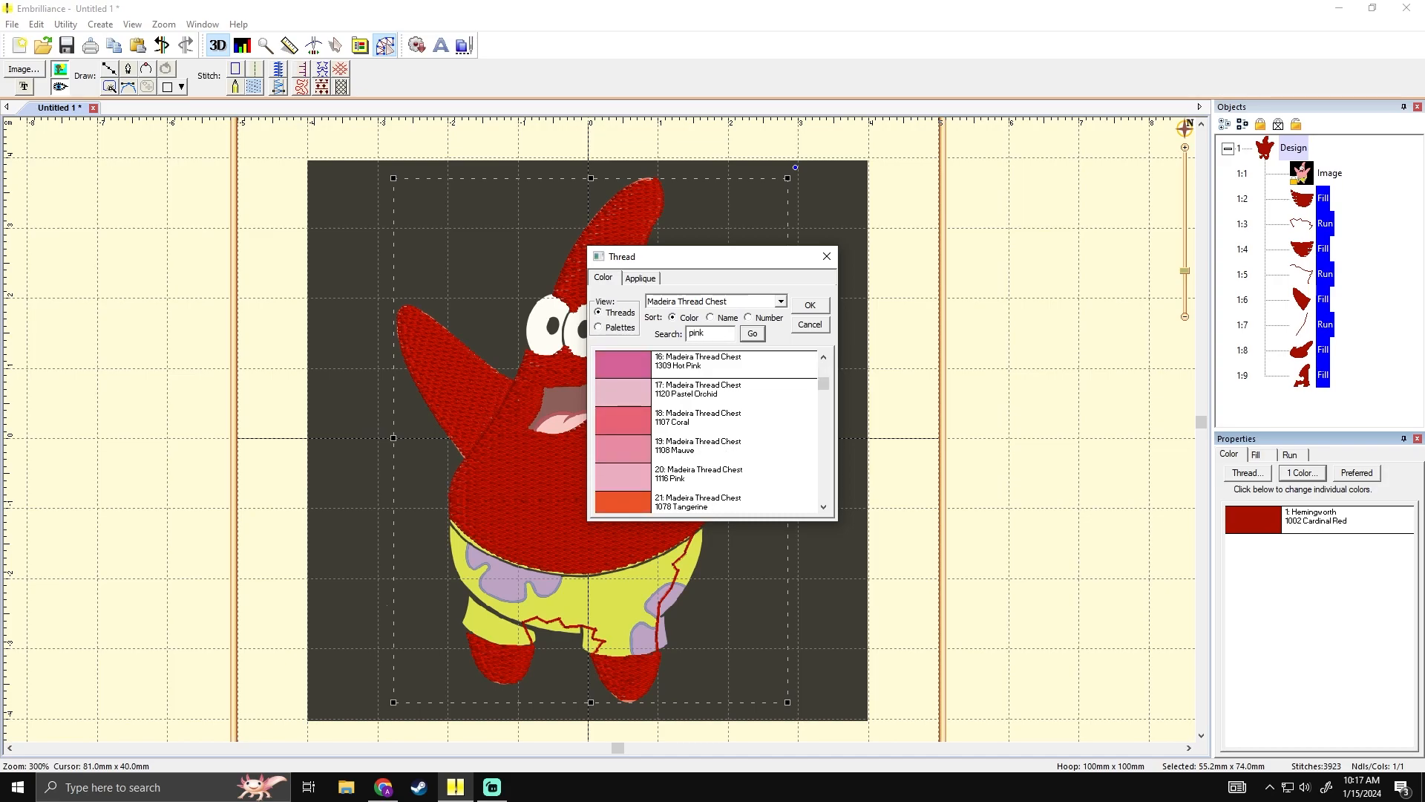
left_click(691, 416)
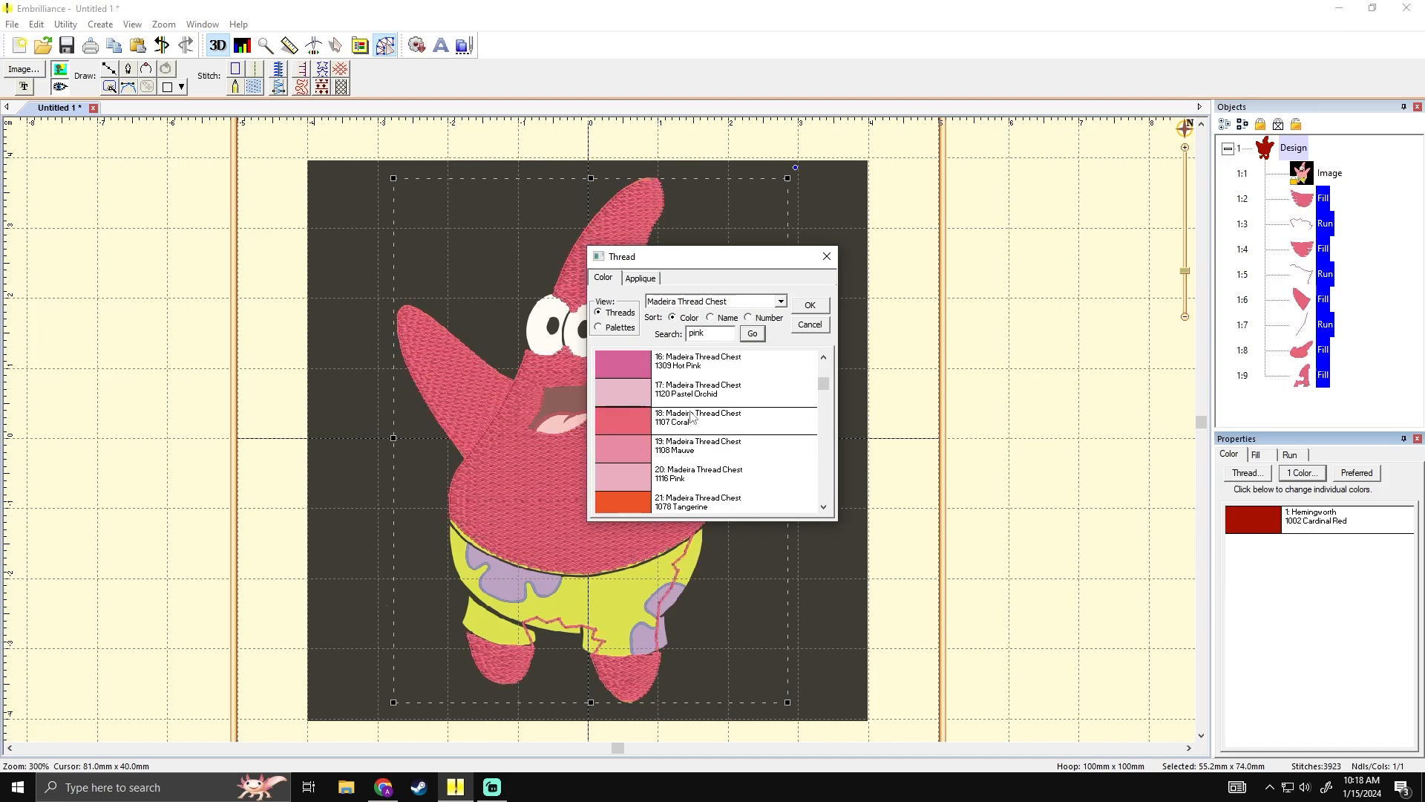
double_click(697, 417)
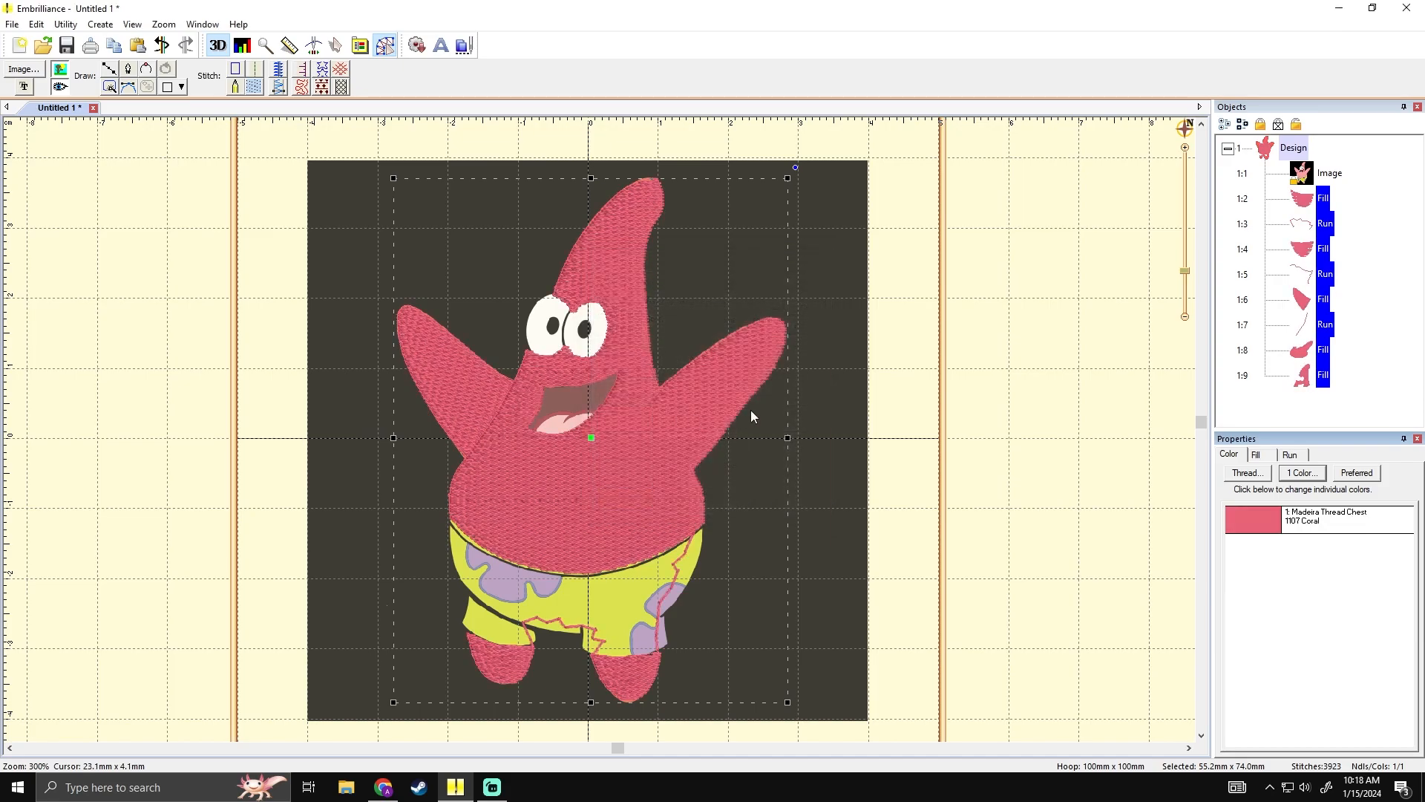
left_click(750, 410)
scroll(734, 393, "up", 3)
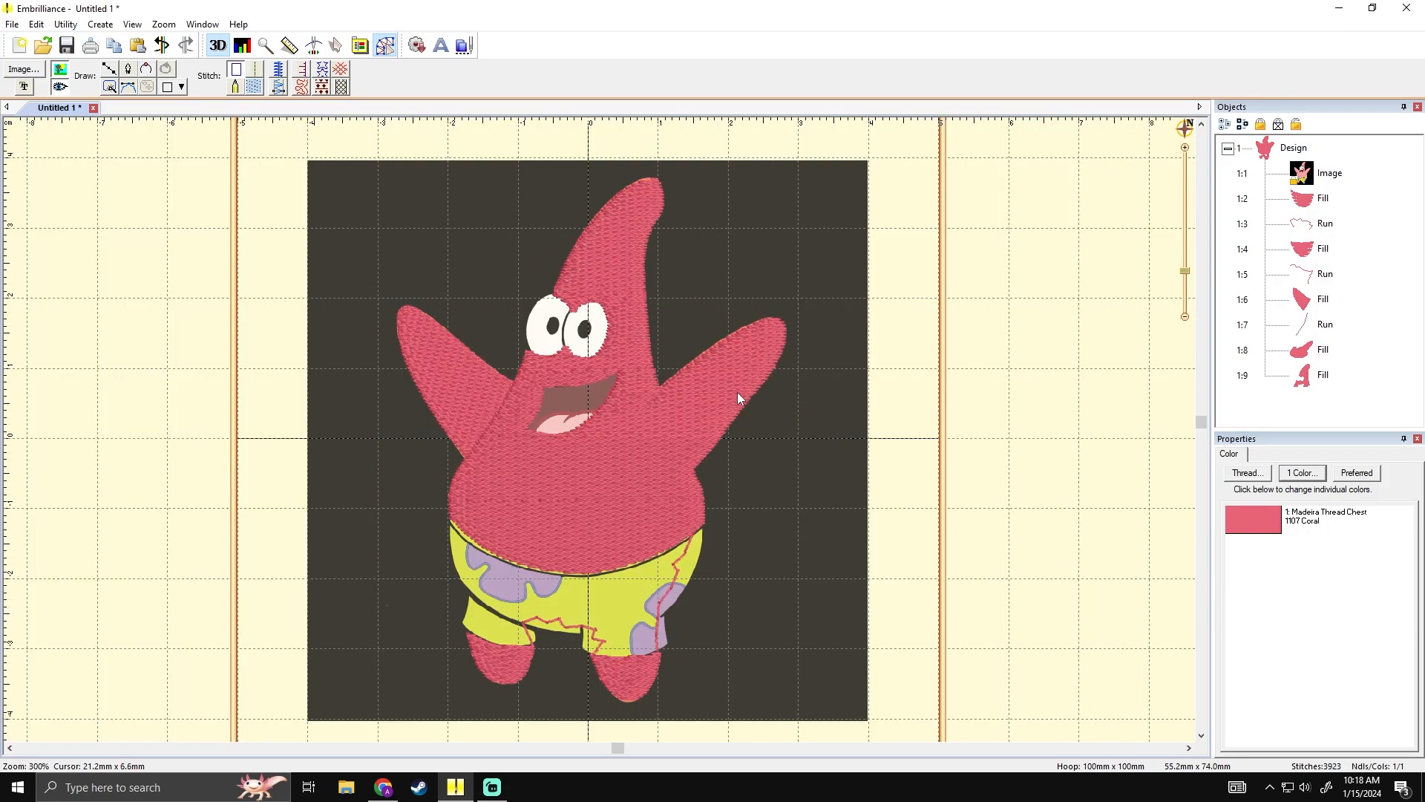
left_click(60, 69)
left_click(61, 69)
scroll(608, 391, "up", 1)
scroll(609, 390, "down", 1)
- Recolour all the skin fill and run objects with Madeira thread 1108 Mauve
left_click(1323, 375)
left_click(1323, 198, "shift")
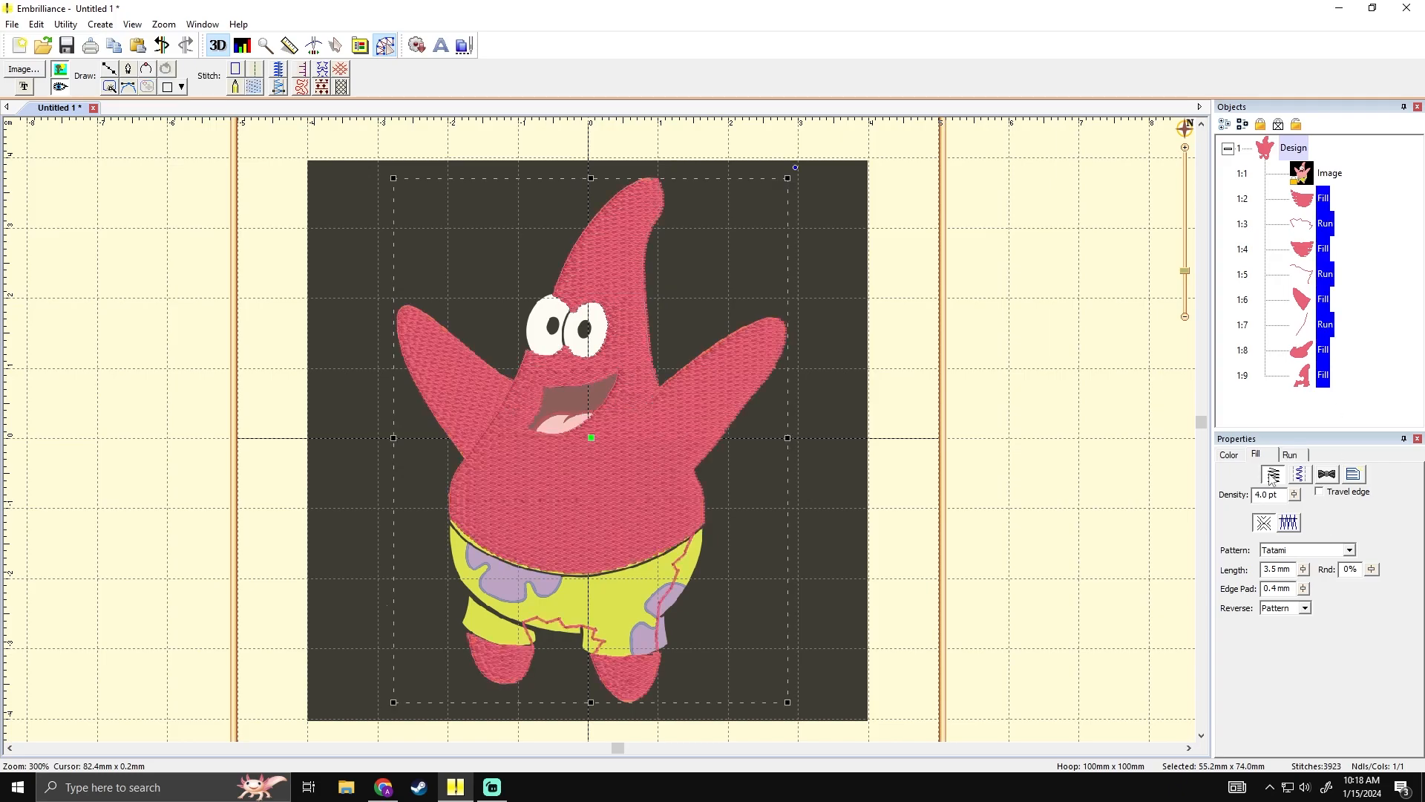
left_click(1230, 456)
left_click(1247, 473)
left_click(702, 422)
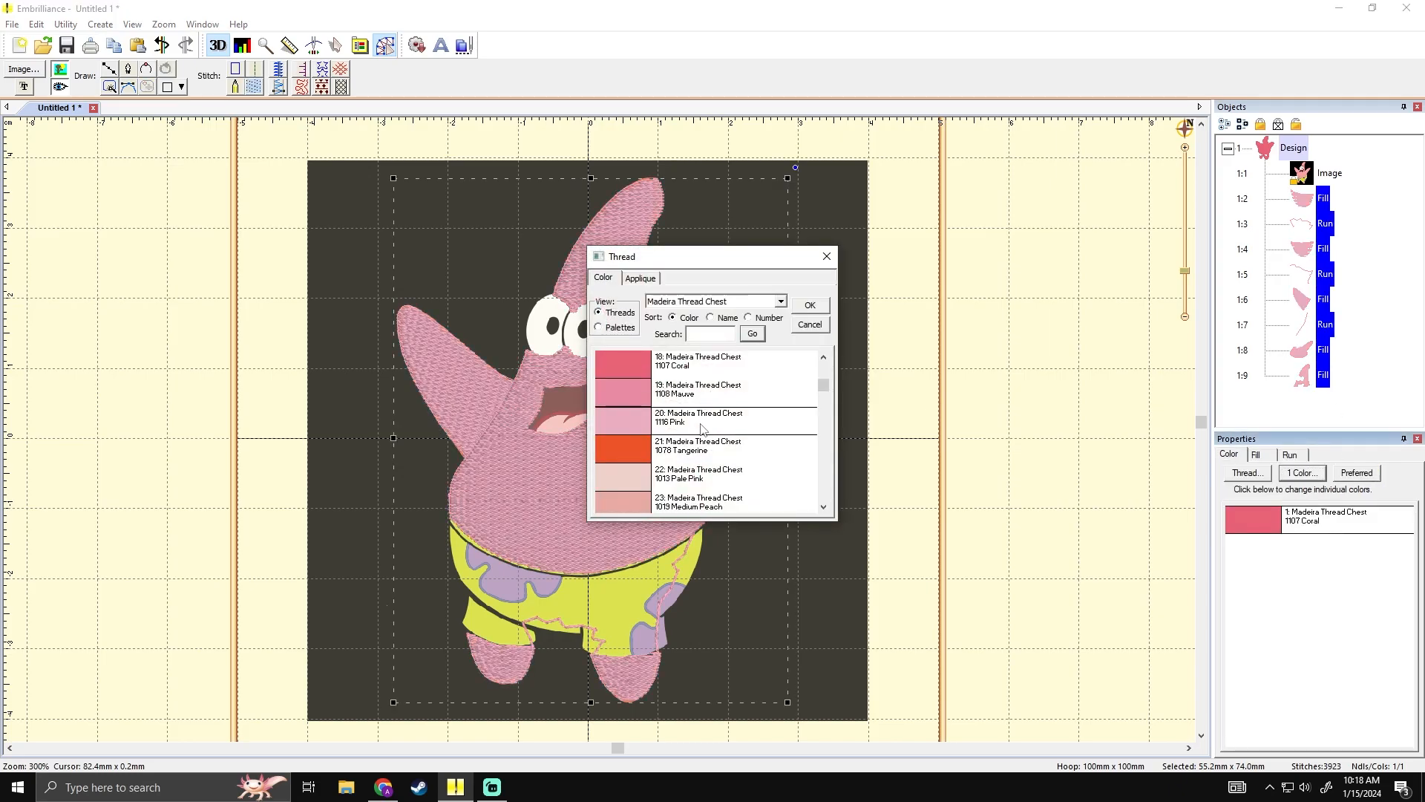
double_click(716, 387)
left_click(841, 391)
- Hide the reference image to examine the recoloured skin stitching on its own, and show the image again
scroll(702, 411, "up", 1)
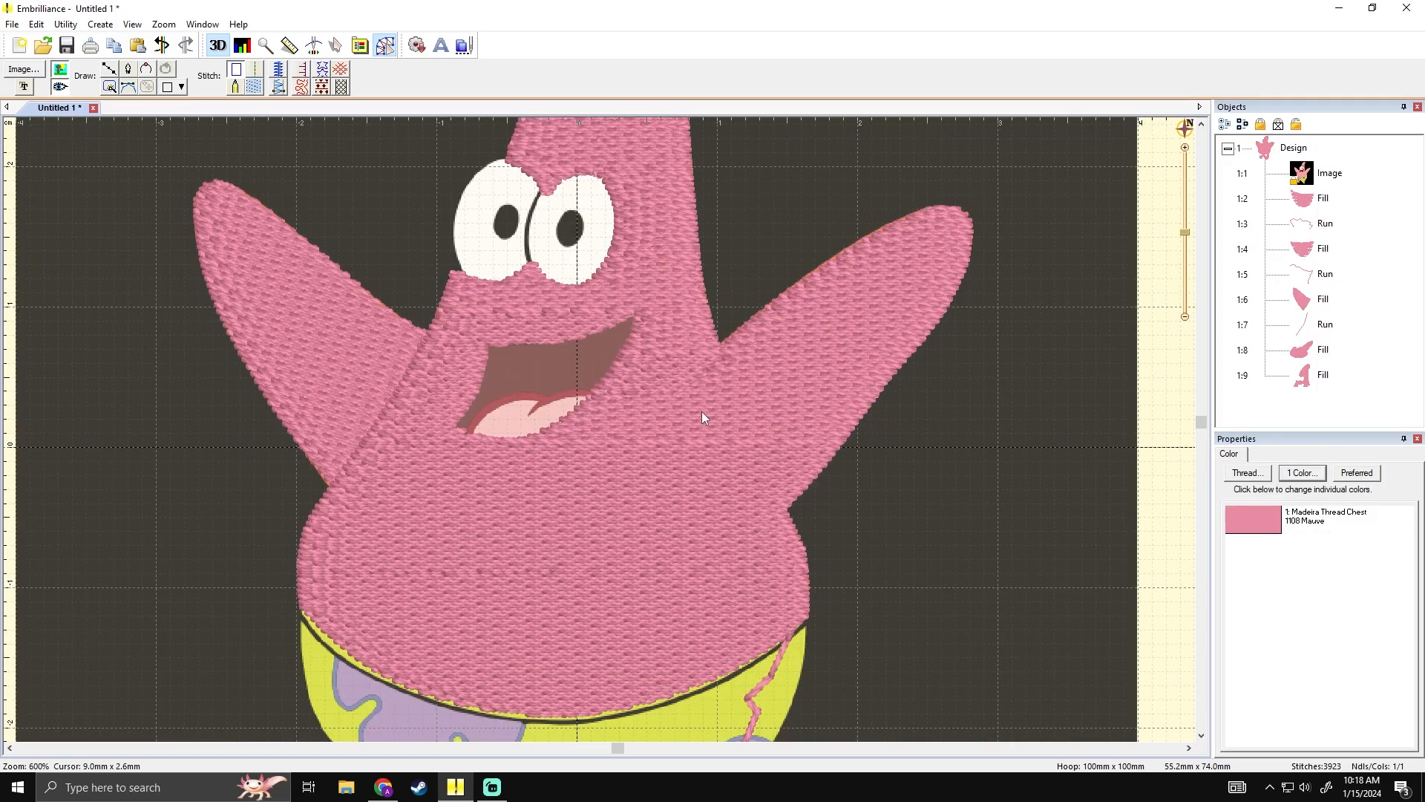
left_click(60, 69)
scroll(322, 216, "down", 1)
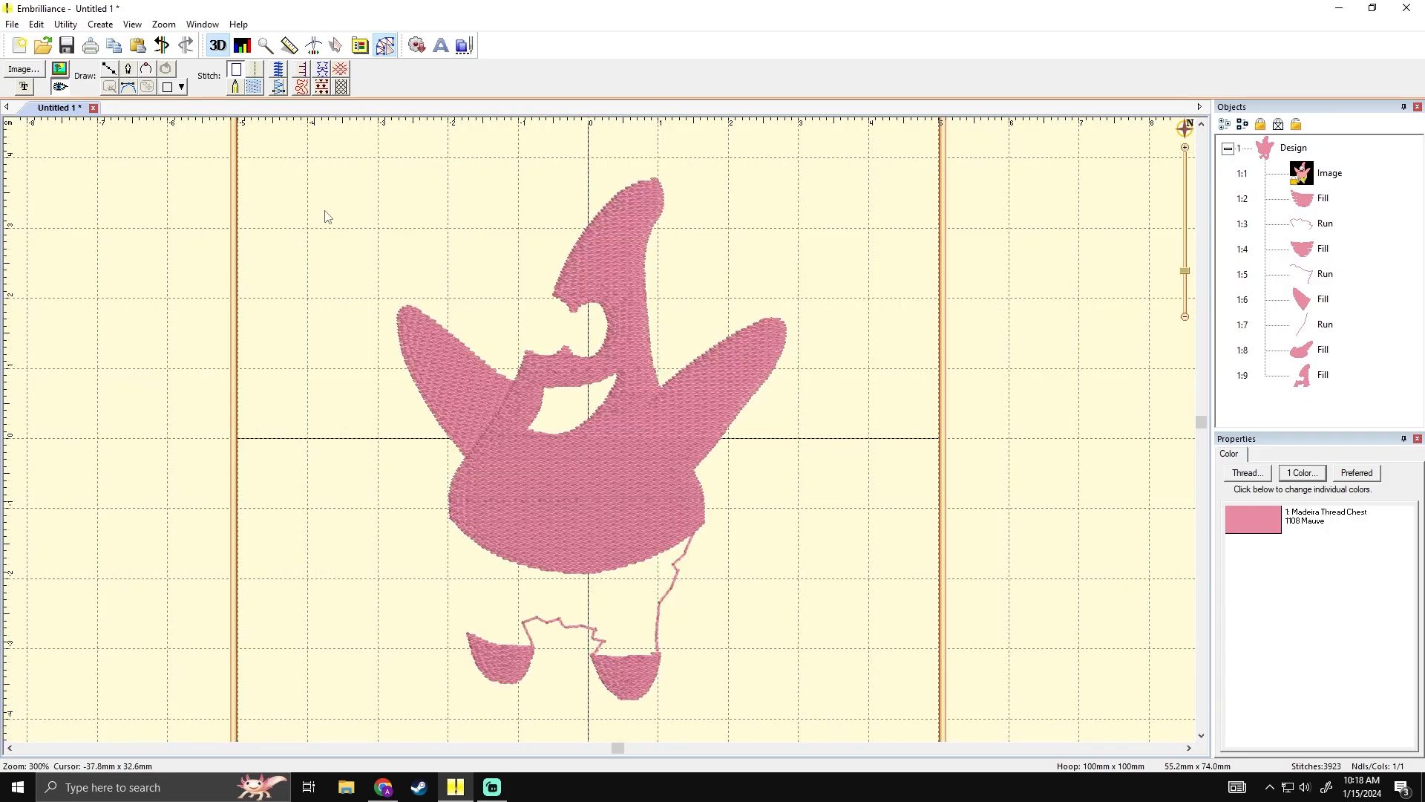
scroll(452, 330, "up", 1)
left_click(461, 335)
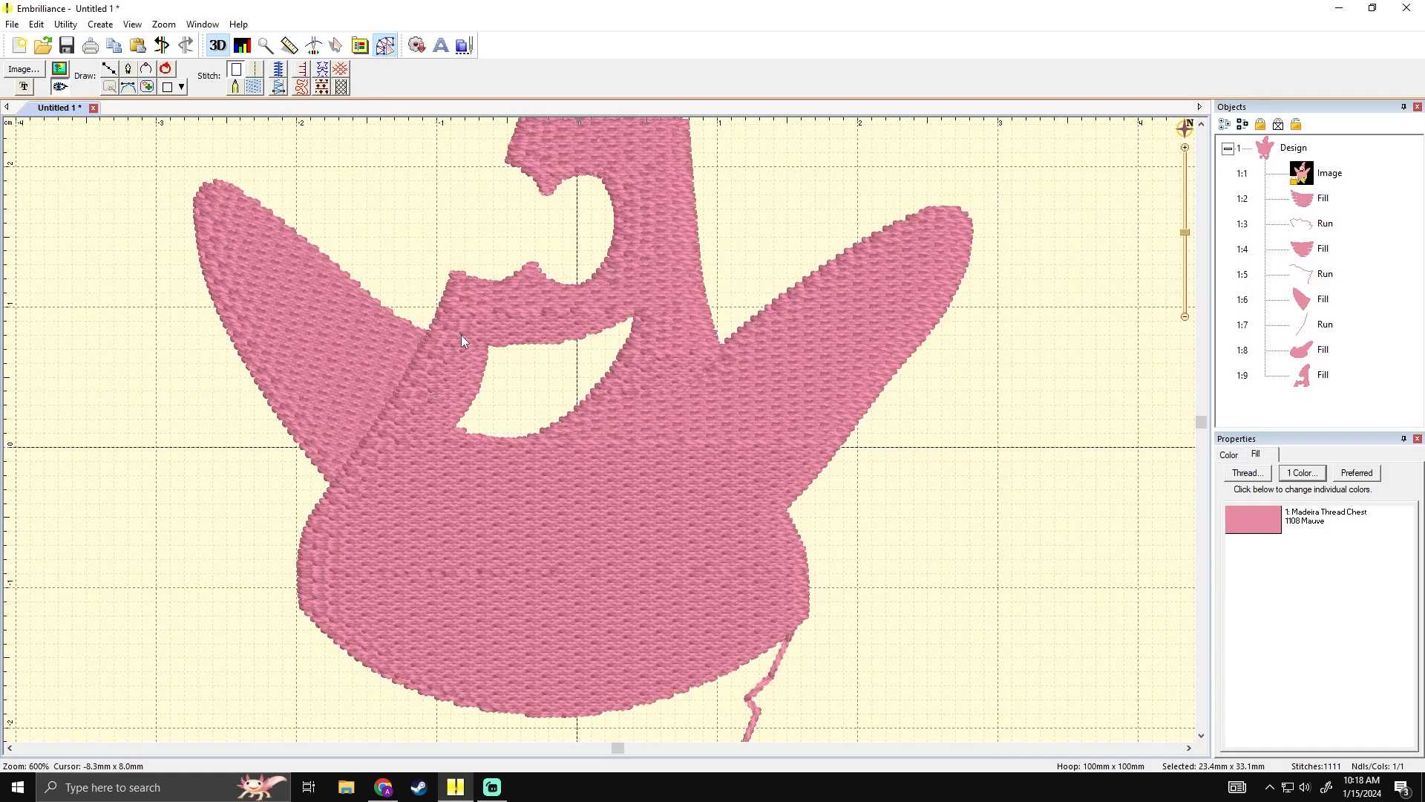
left_click(457, 436)
left_click(745, 254)
scroll(745, 255, "down", 1)
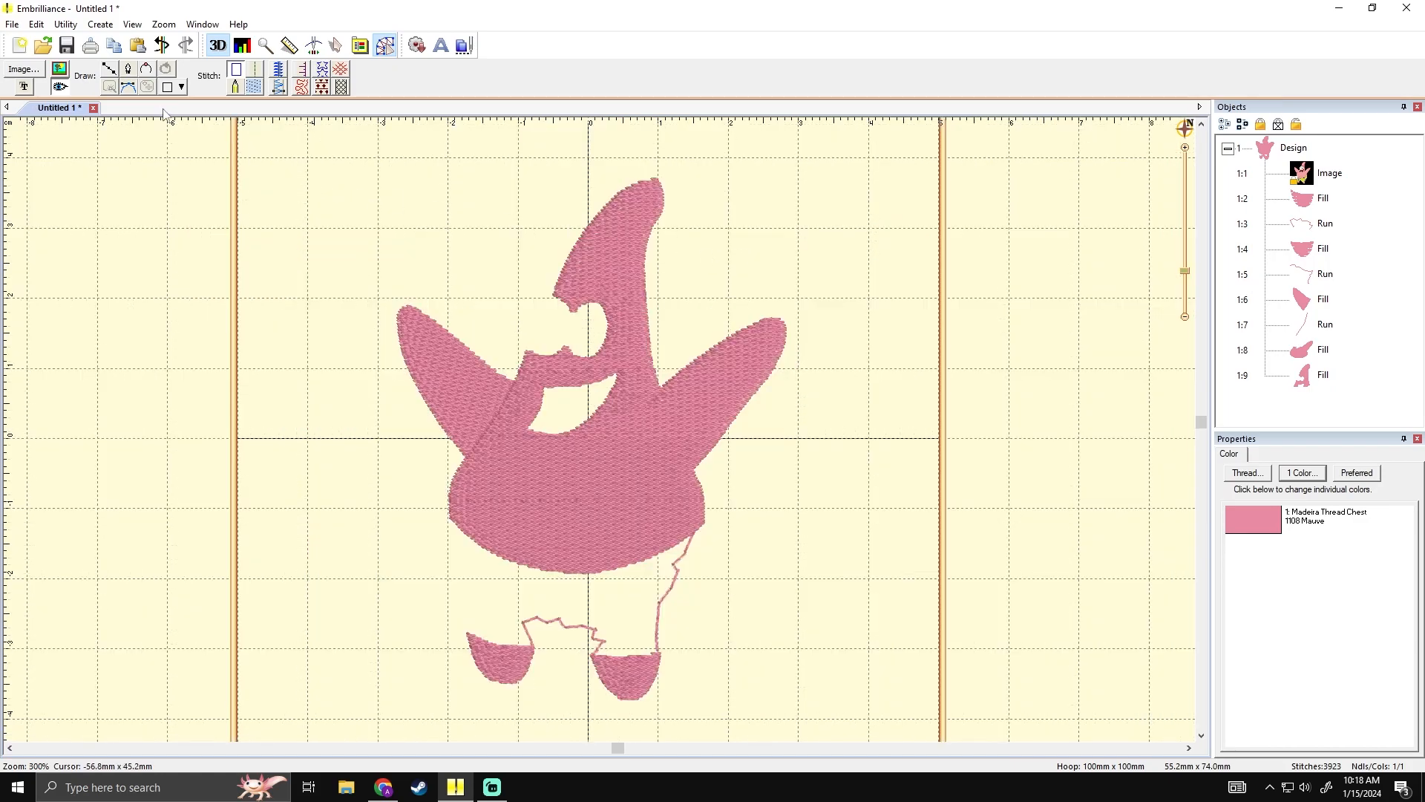
left_click(59, 73)
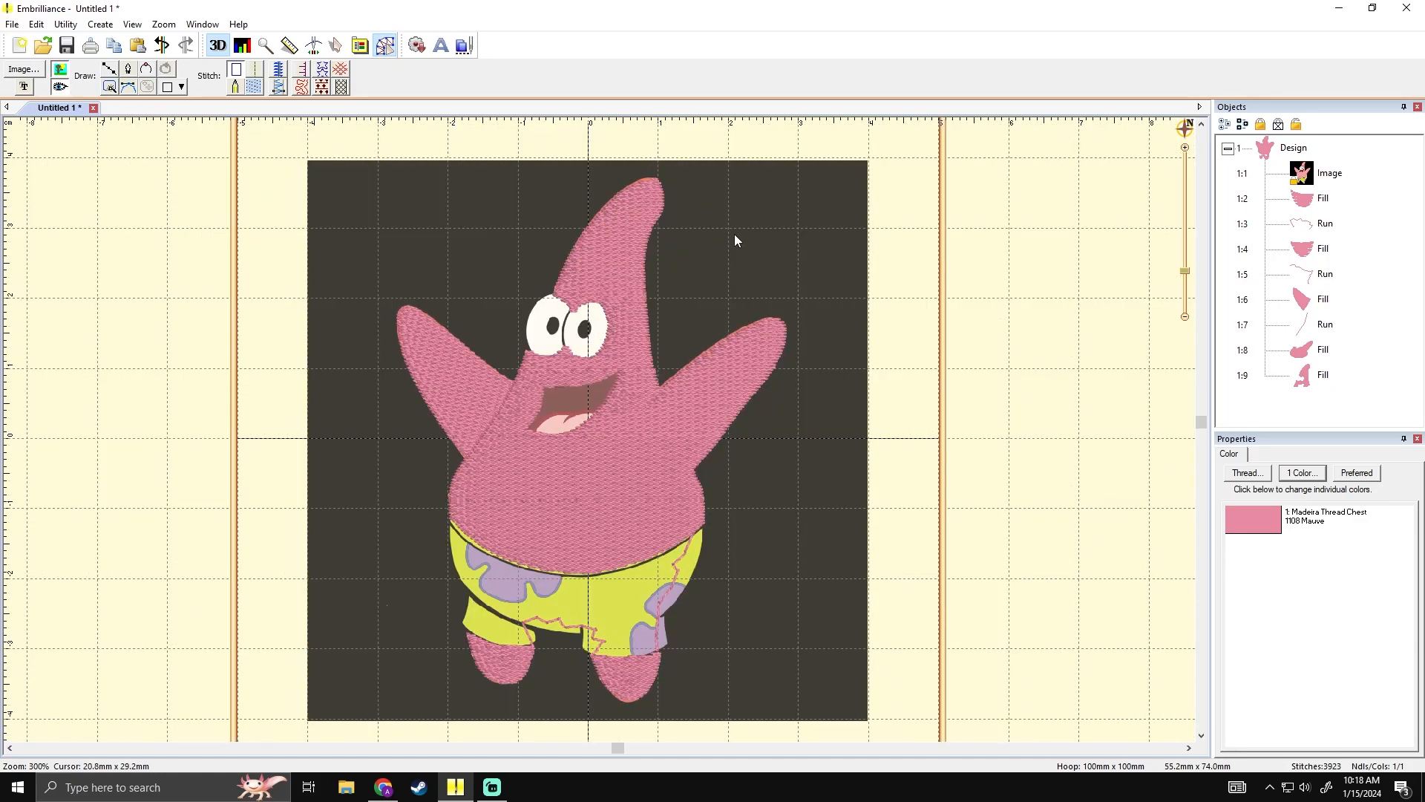
left_click_drag(777, 321, 825, 267)
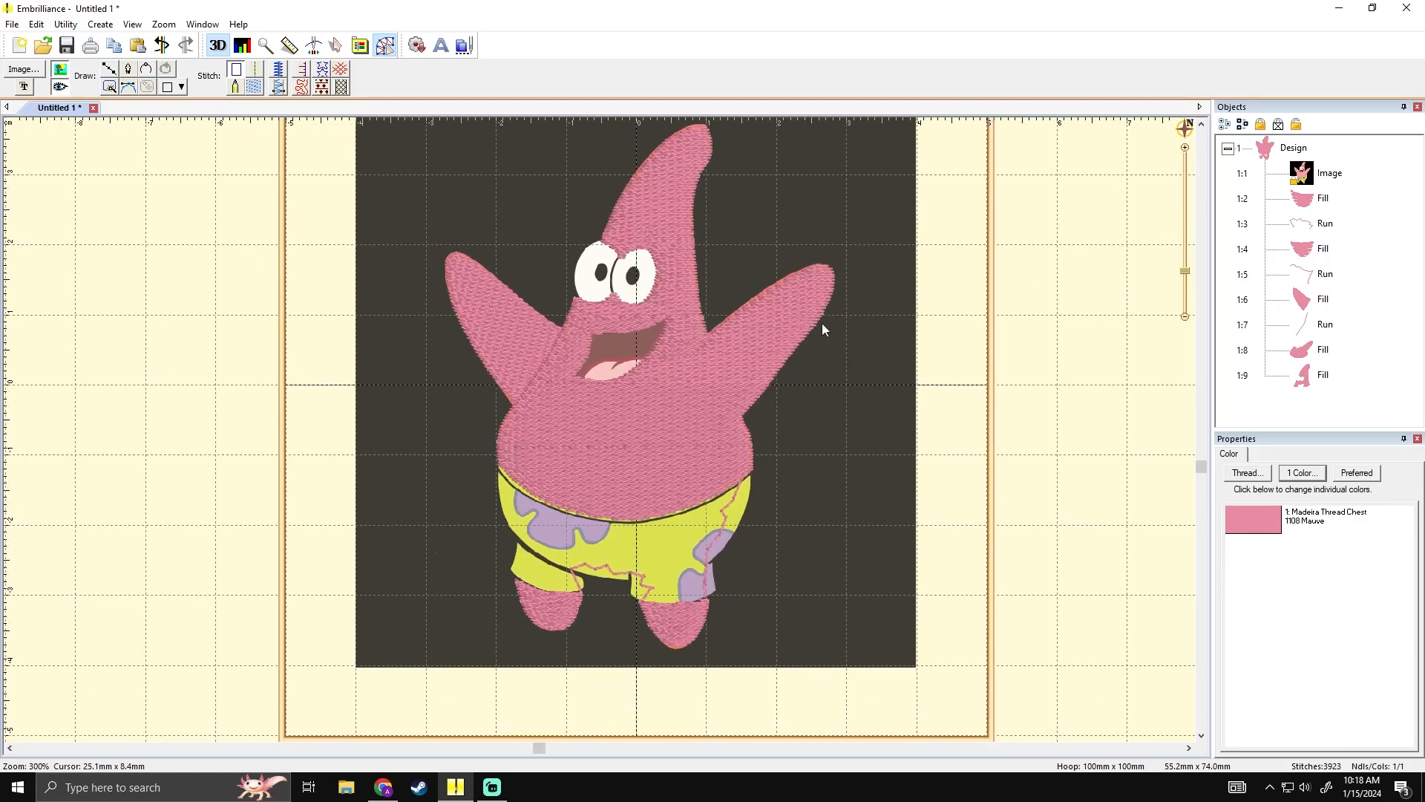
- Add a second design group to the object list and rename the first group Skin
left_click(1229, 148)
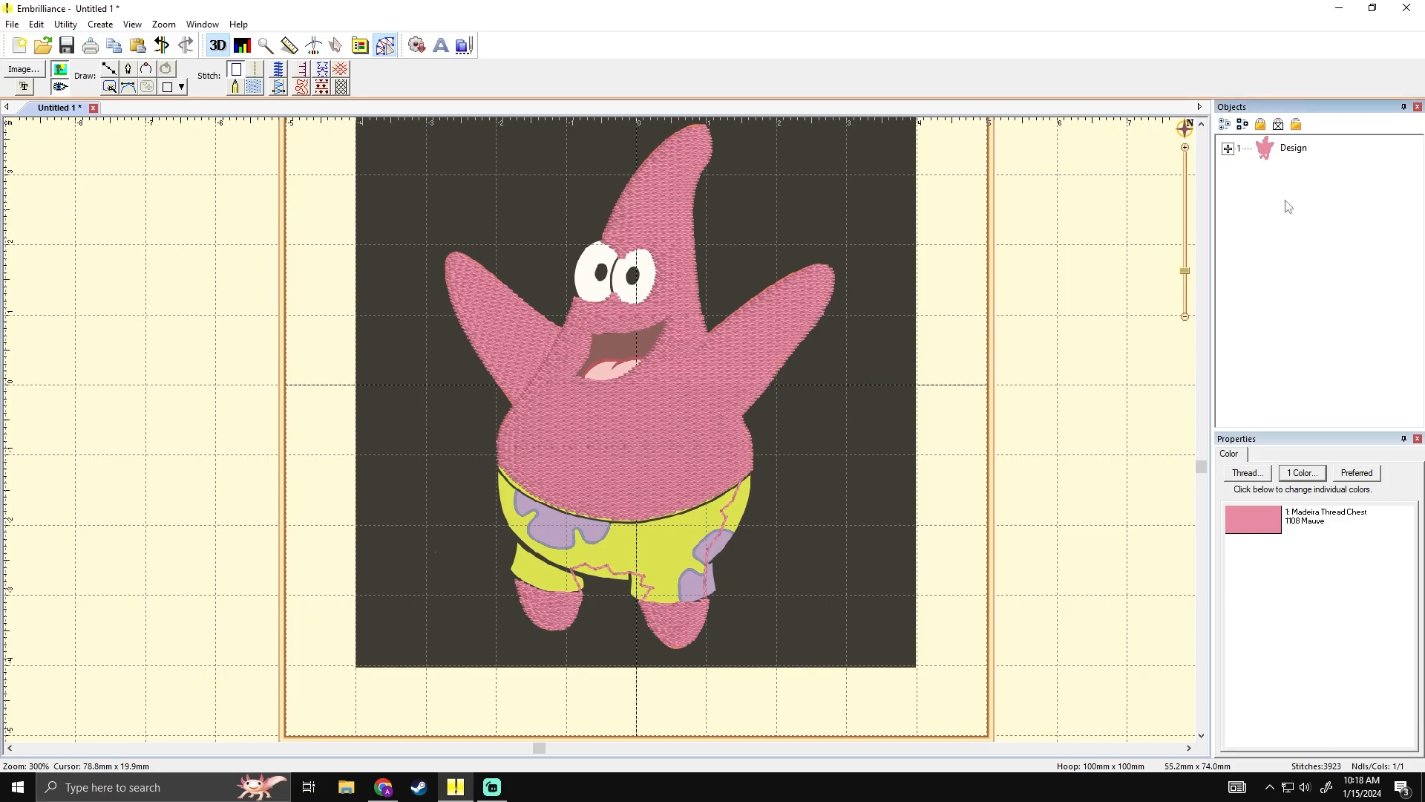
key("ctrl+v")
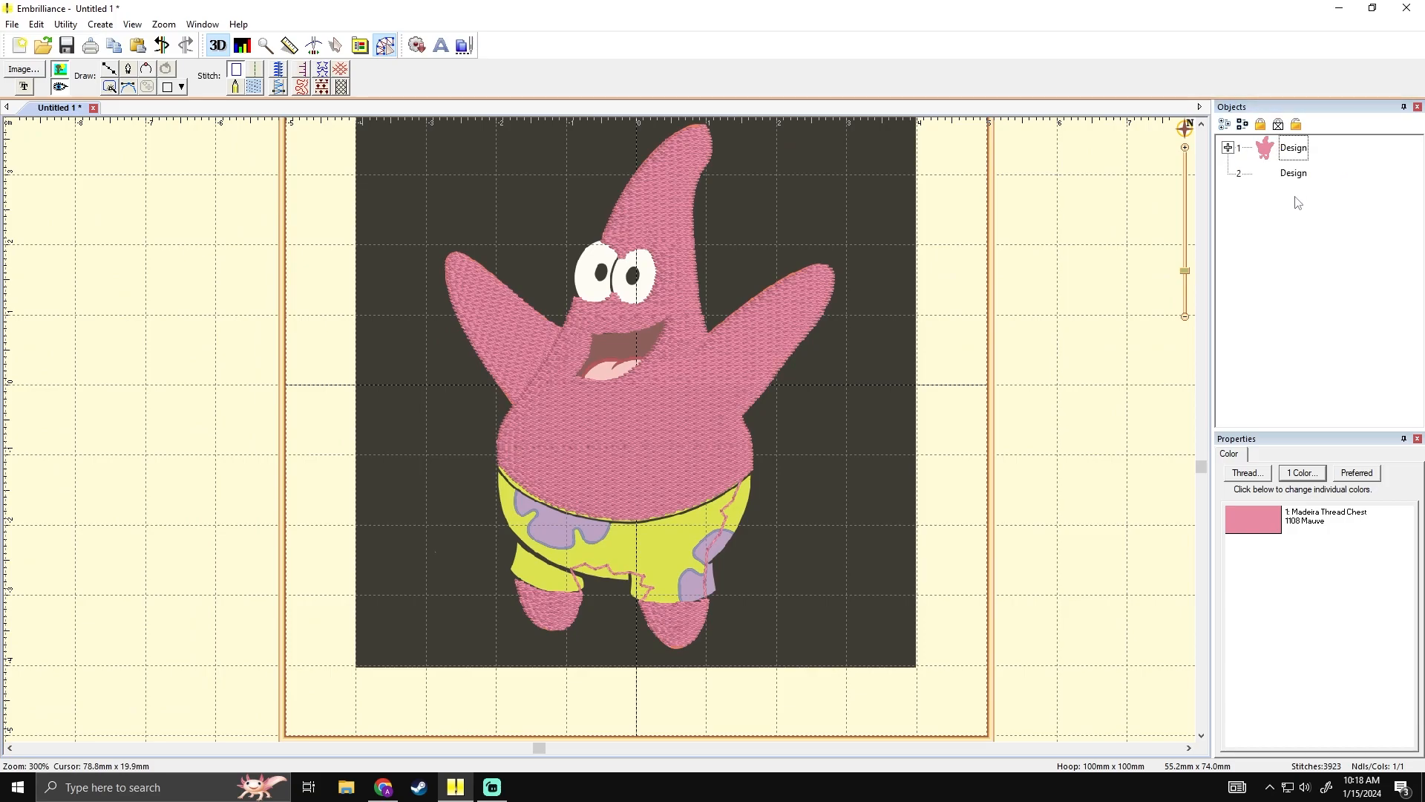
left_click(1294, 147)
left_click(1299, 148)
type("Skinm")
key("Return")
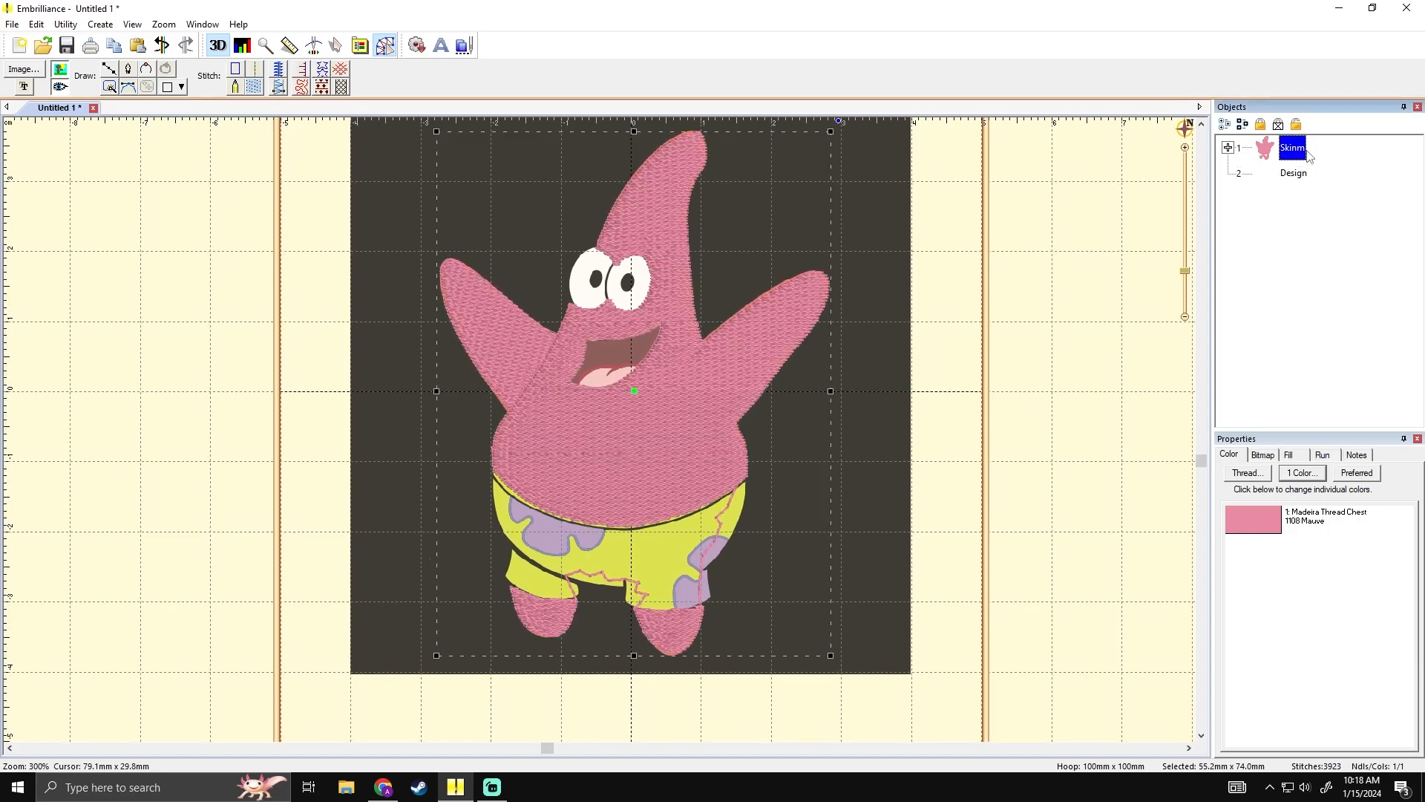
key("BackSpace")
left_click(1287, 204)
- Rename the second, empty design group as Pants
left_click(1296, 173)
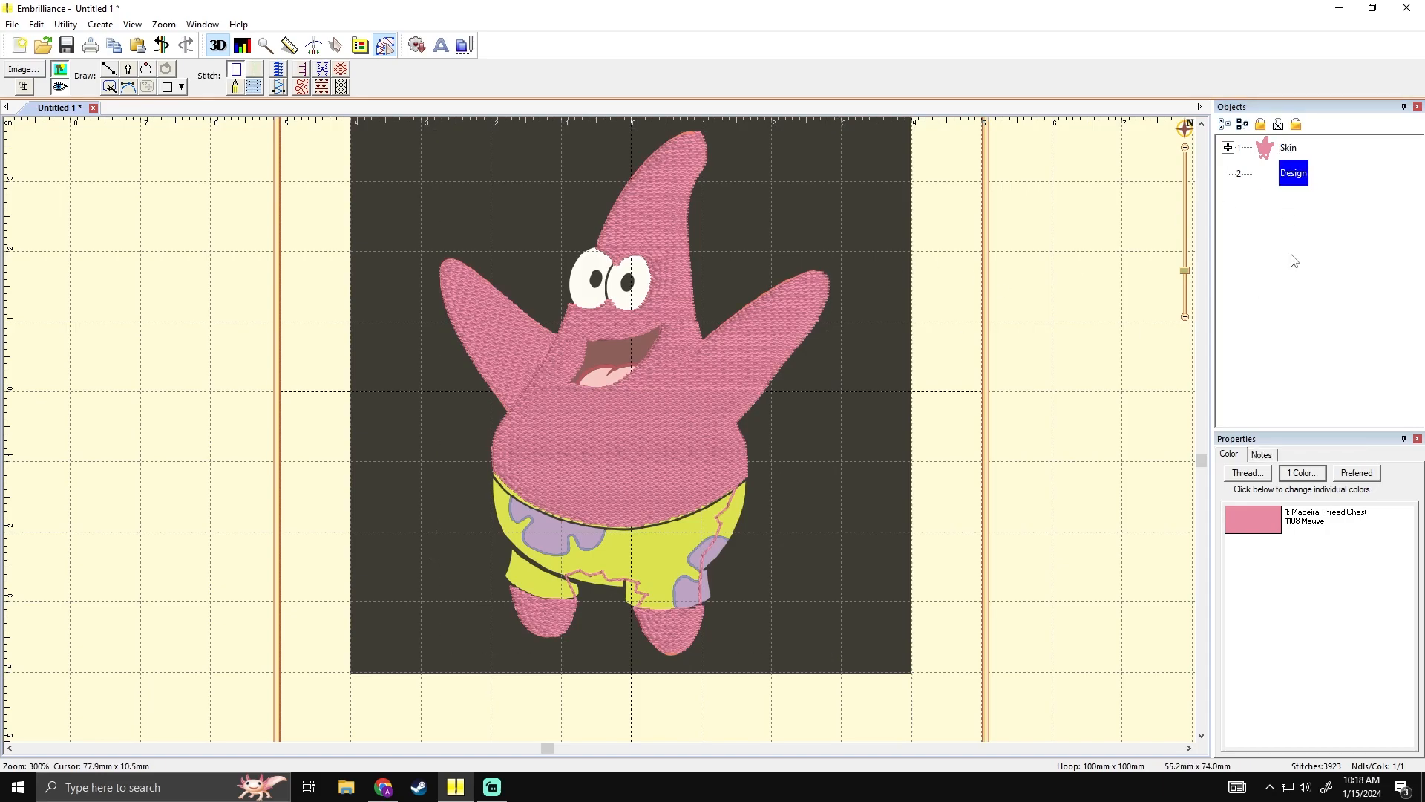
left_click(1295, 193)
left_click(1294, 173)
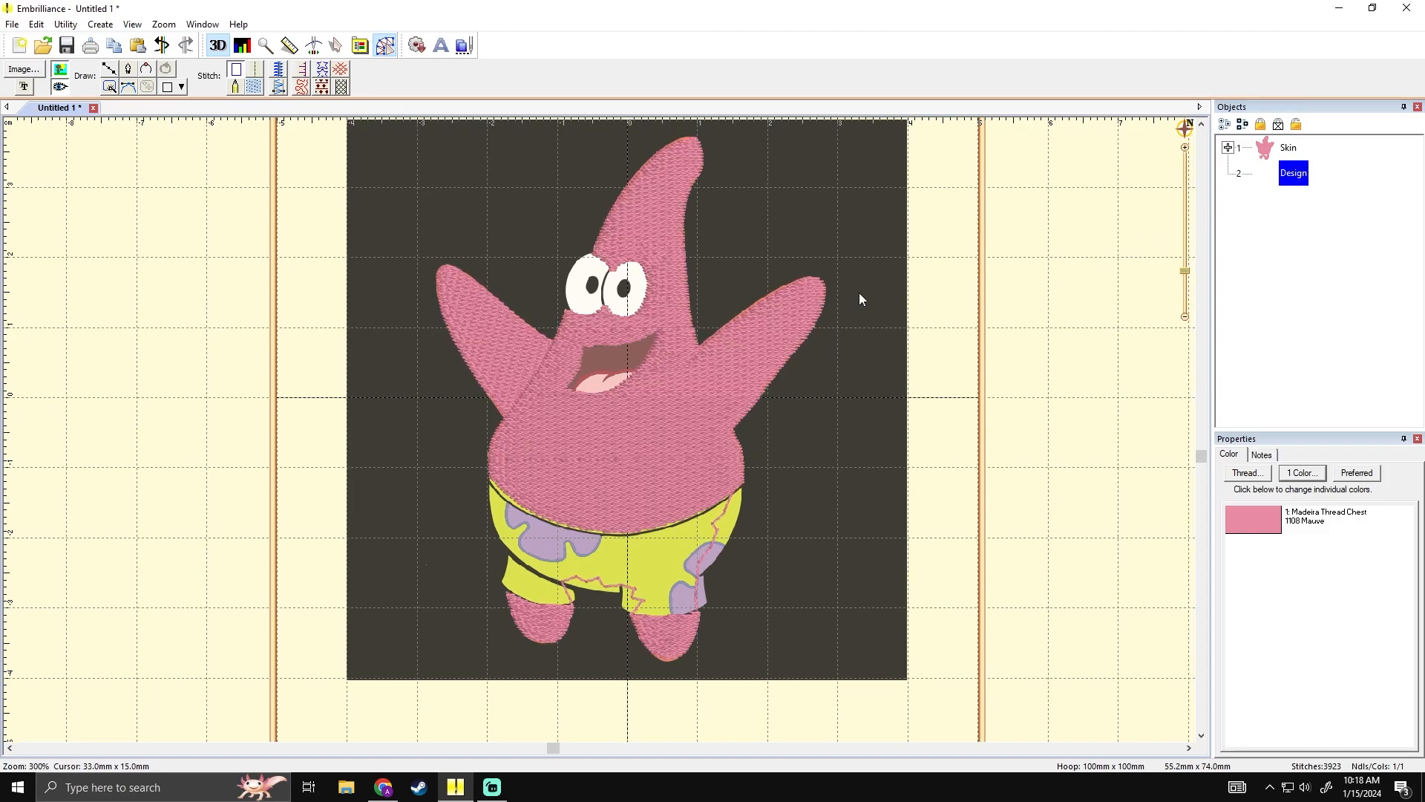
left_click(1293, 173)
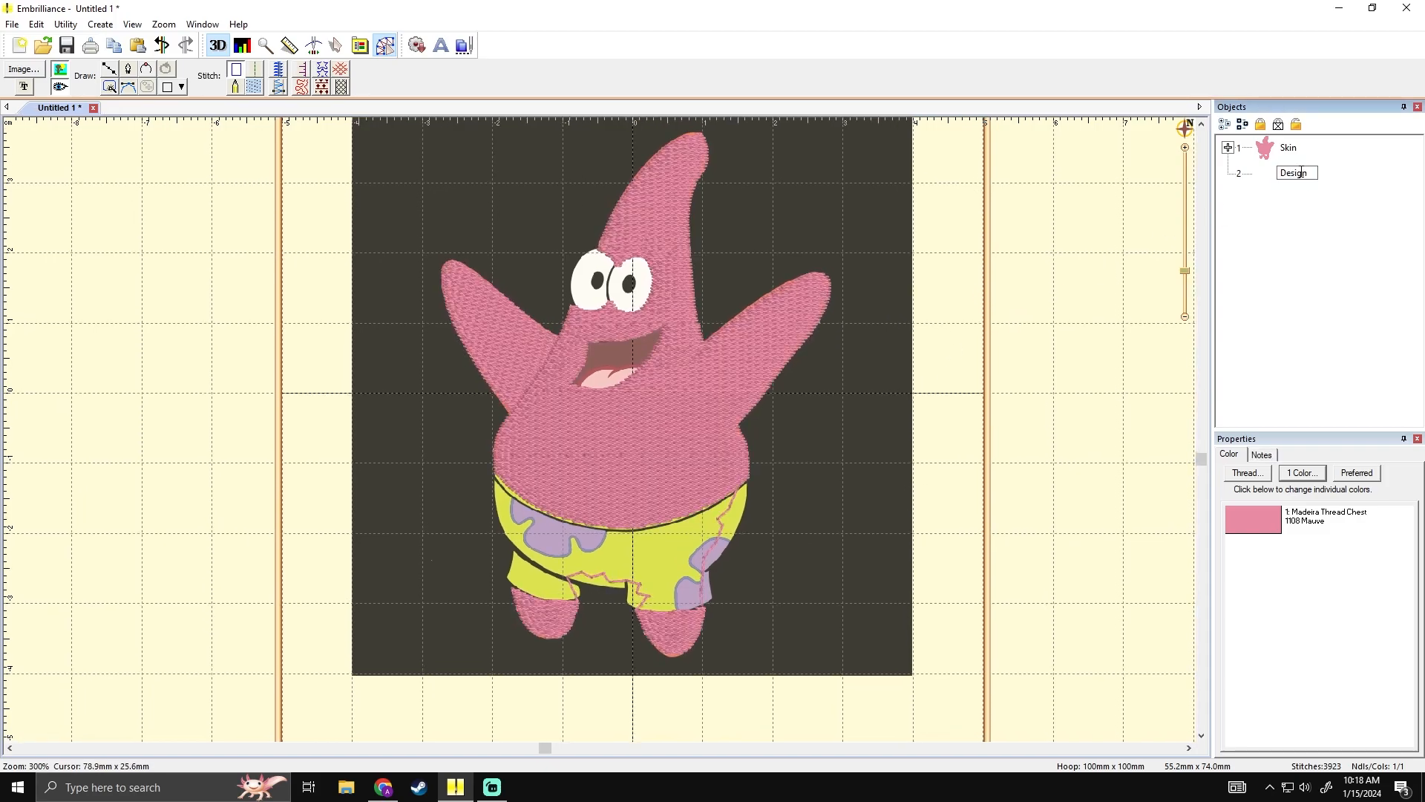
key("Return")
left_click(1299, 172)
double_click(1304, 170)
type("Pants")
key("Return")
left_click(1278, 185)
scroll(980, 286, "up", 3)
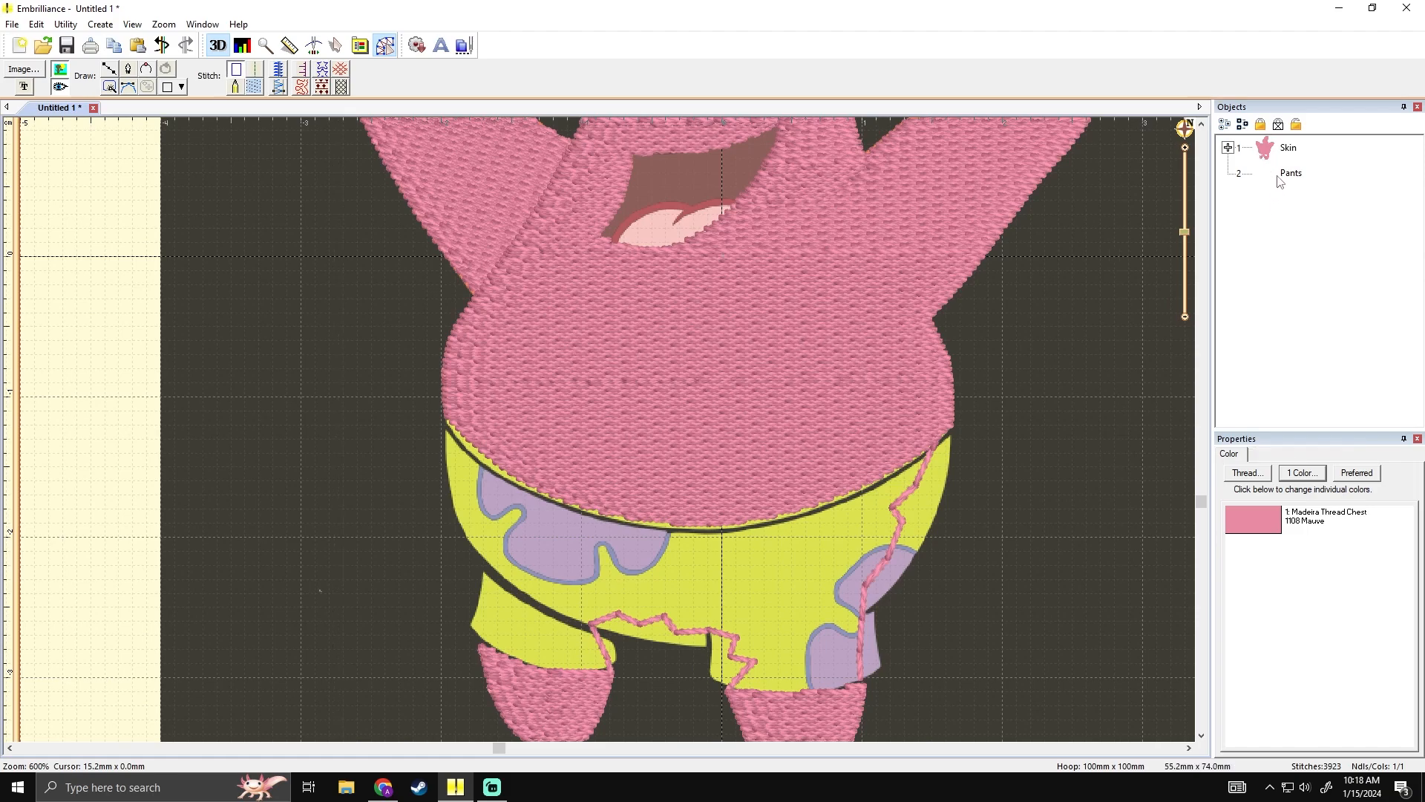
scroll(910, 245, "down", 3)
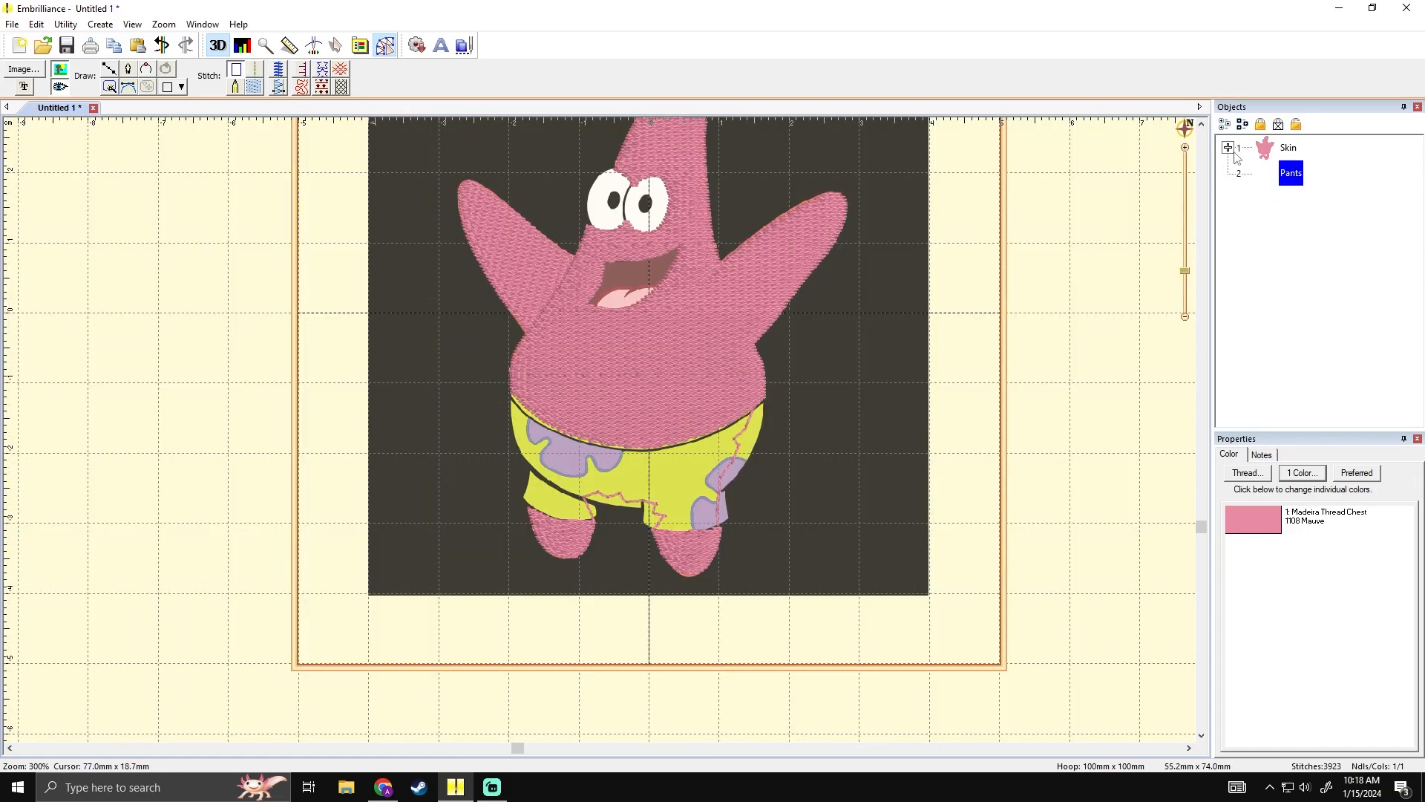
left_click(1229, 148)
left_click(1228, 148)
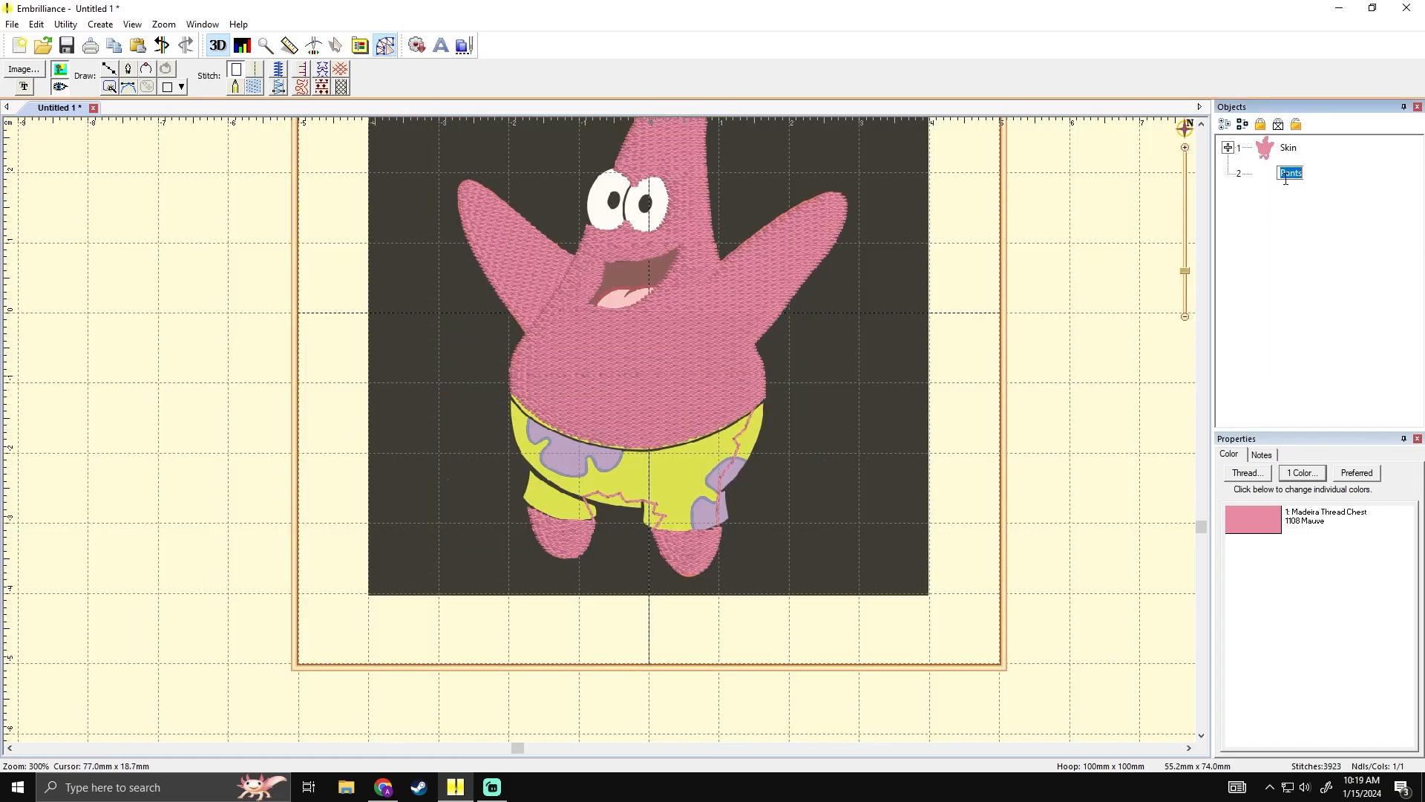
left_click(1279, 214)
- In the Pants group, start a line outline at the waist's left end and trace down the left side to the left cuff
left_click(1291, 173)
scroll(816, 315, "up", 3)
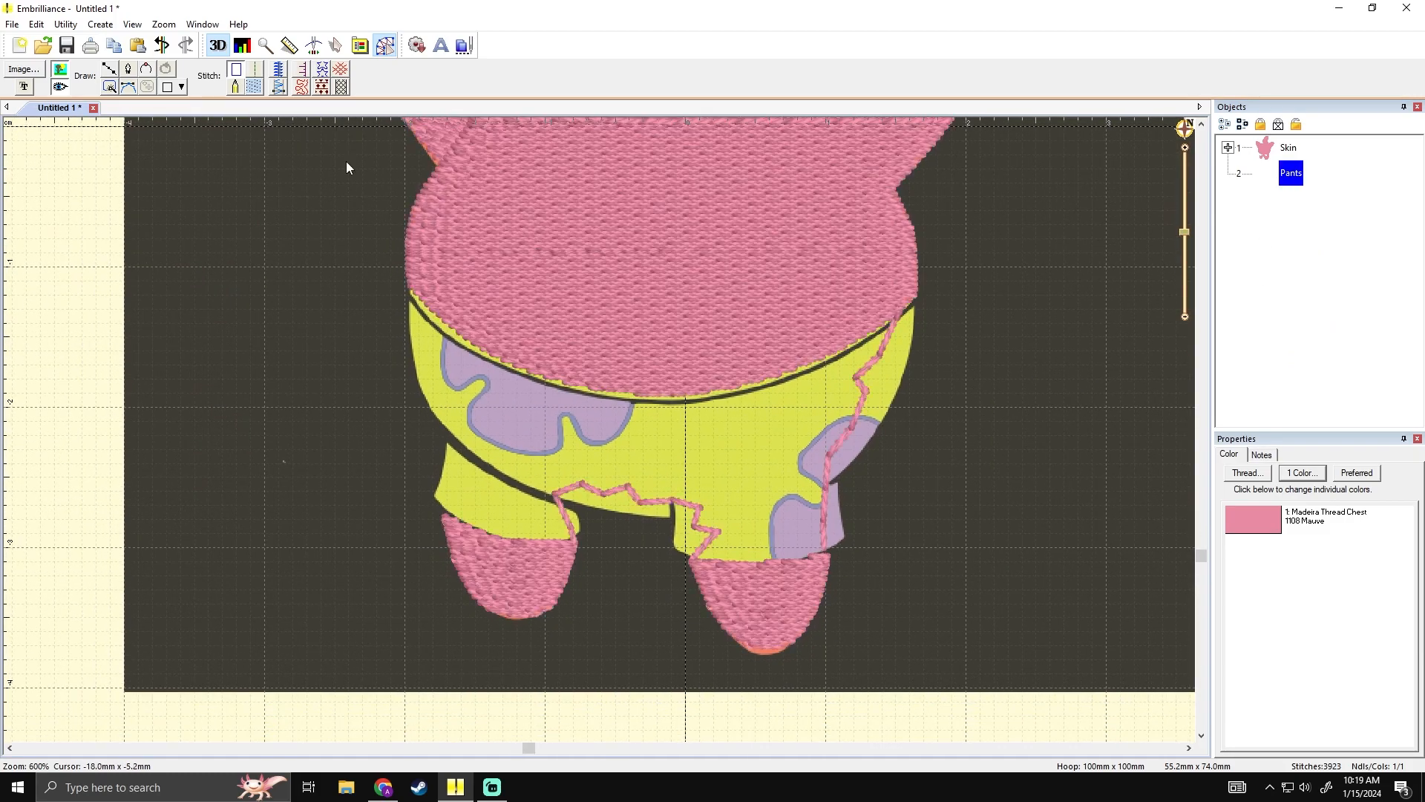
left_click(109, 69)
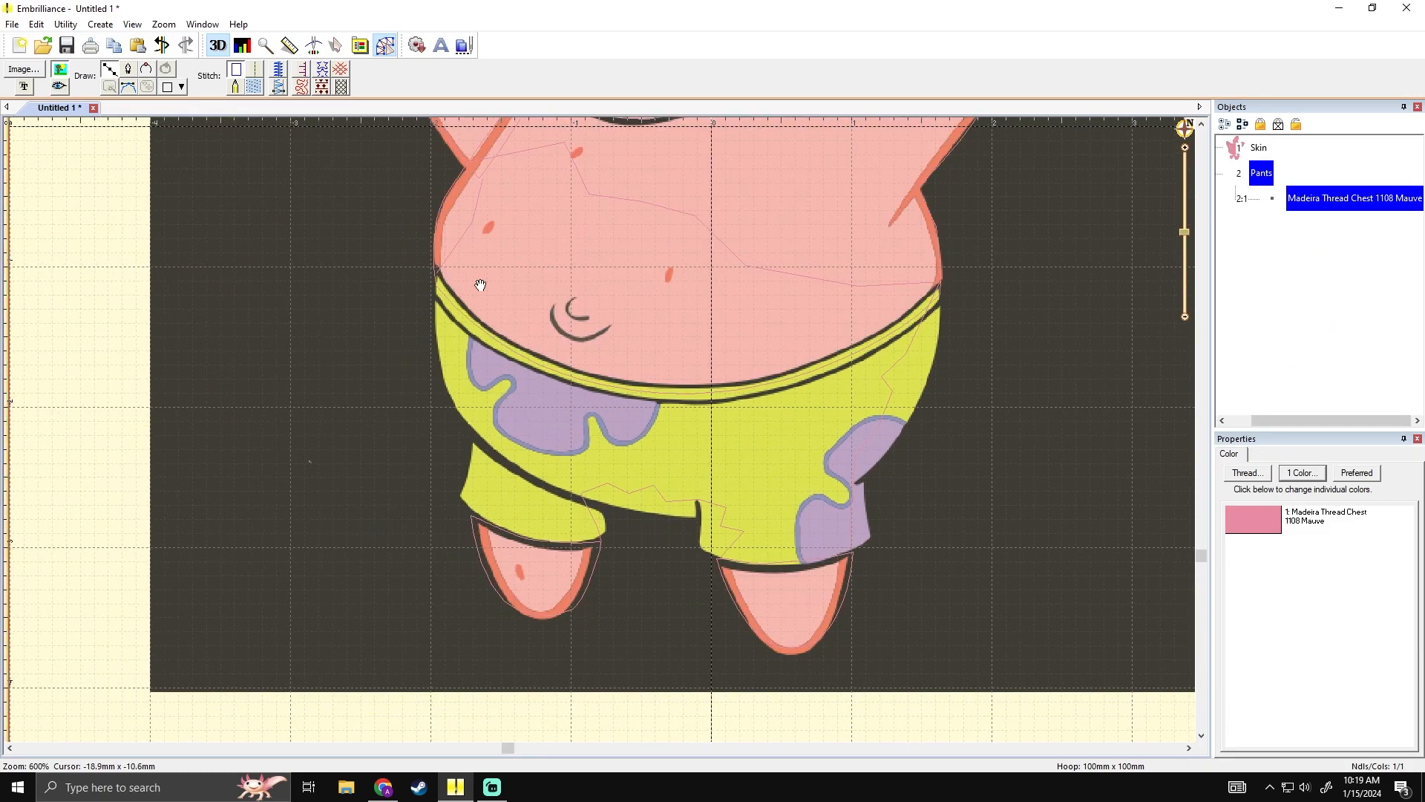
left_click(465, 271)
left_click(465, 345)
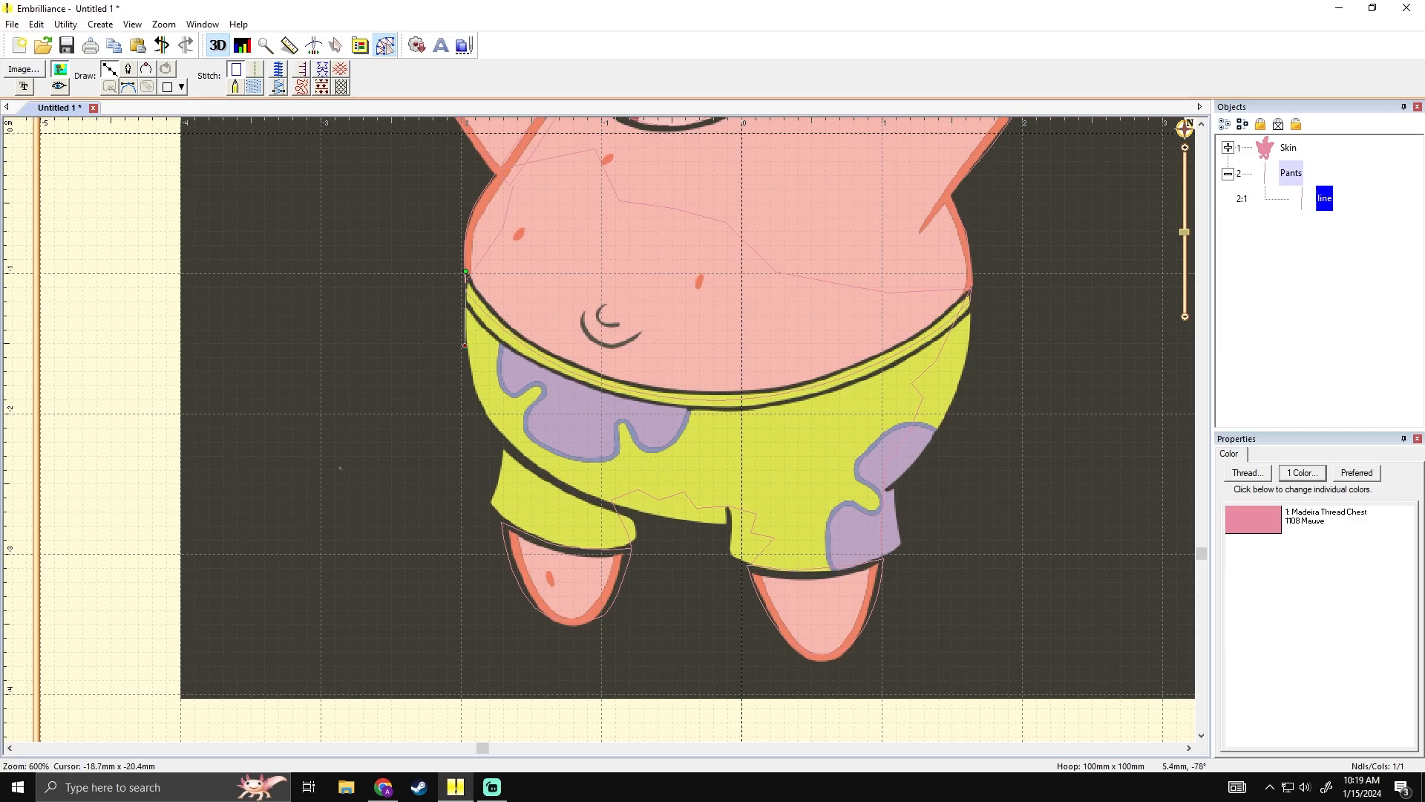
left_click(485, 421)
left_click(502, 447)
left_click(492, 496)
- Continue the pants outline along the left leg's hem, across the crotch and down the right leg's inner edge
left_click(508, 527)
left_click(548, 547)
left_click(627, 553)
left_click(644, 541)
left_click(664, 523)
left_click(730, 527)
left_click(727, 555)
left_click(746, 566)
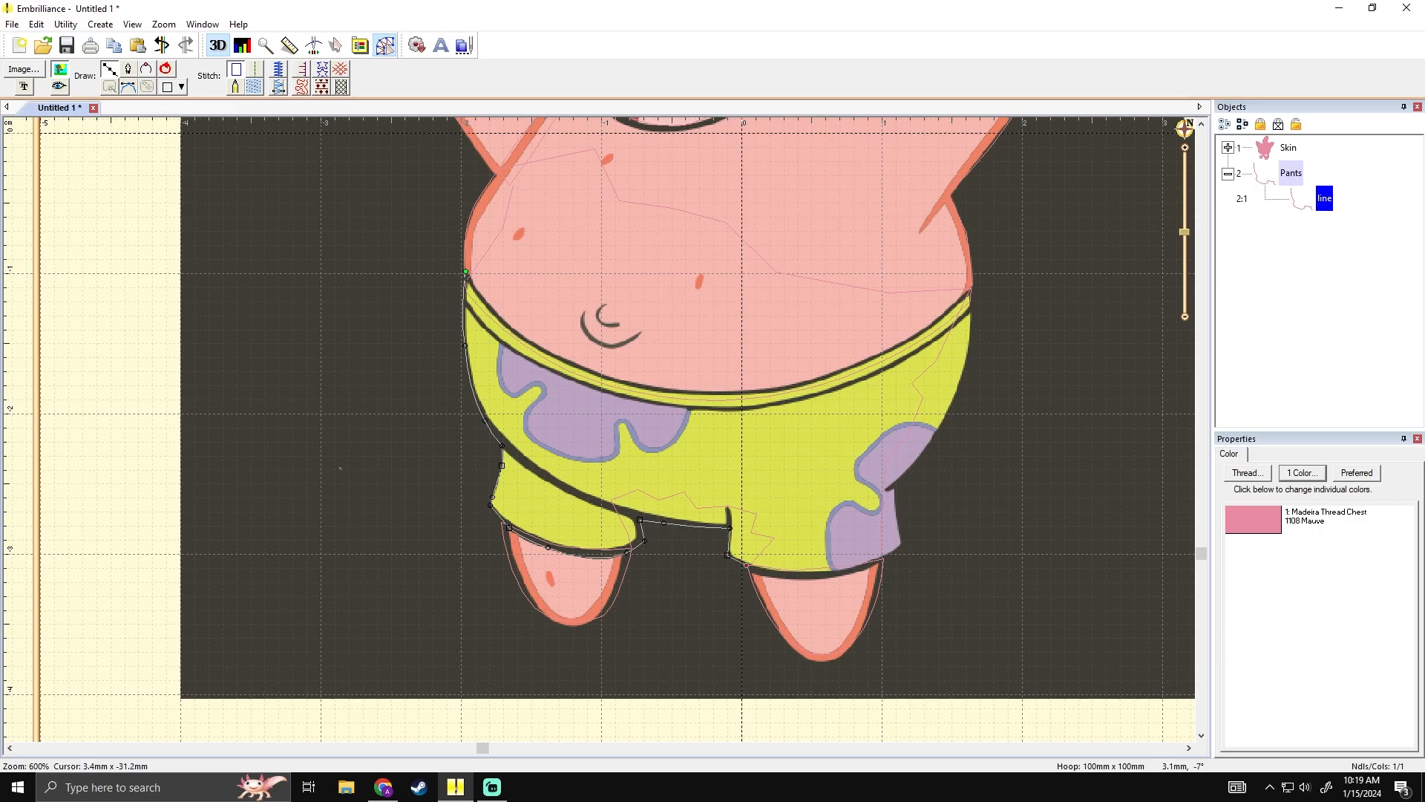
- Trace the pants outline along the right leg's hem and up the outer side to the waist's right end
left_click(754, 573)
left_click(855, 572)
left_click(903, 550)
left_click_drag(920, 535, 708, 569)
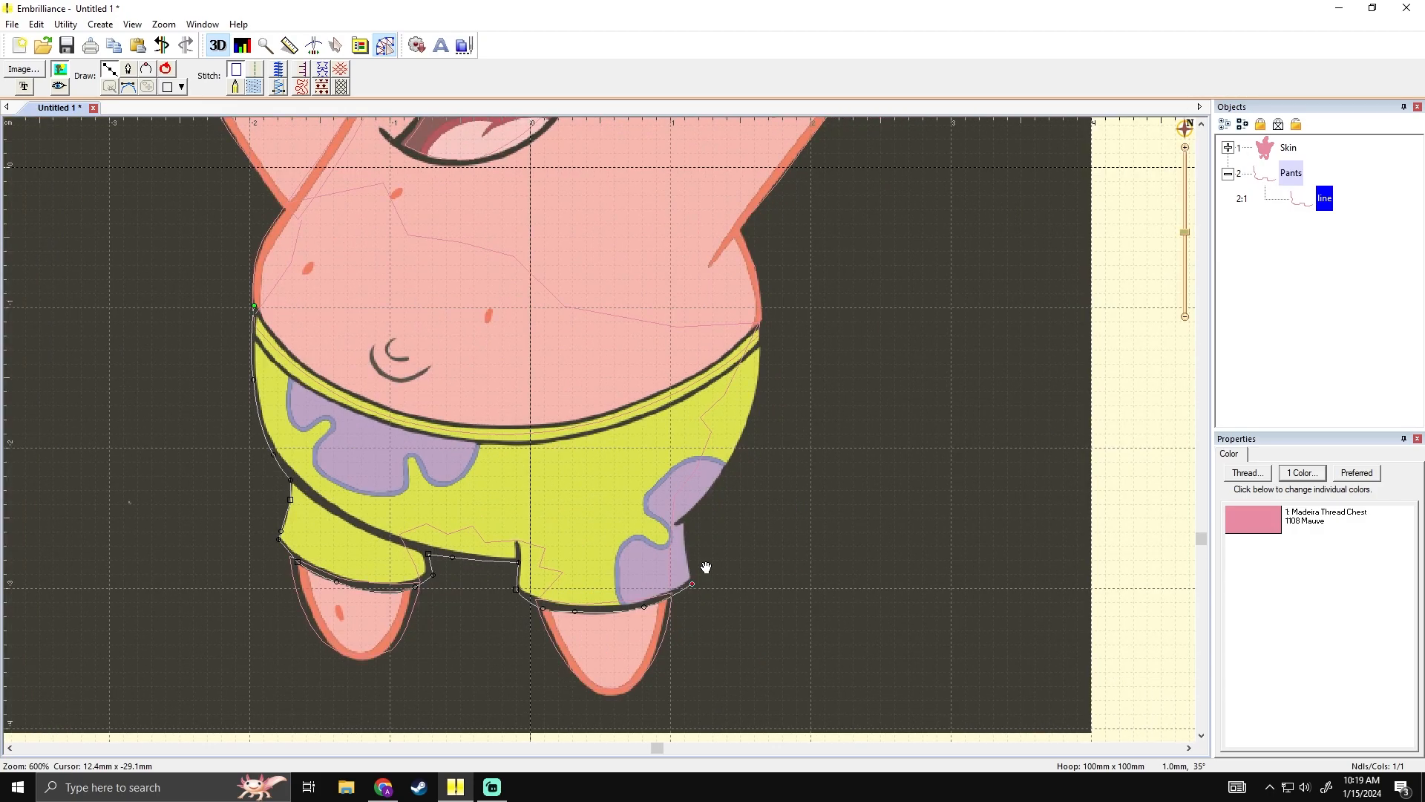
left_click(688, 556)
left_click(685, 524)
left_click(704, 502)
left_click(733, 454)
left_click(761, 365)
left_click(760, 320)
- Trace the curved waistline back to the starting point, correcting one misplaced point, to close the pants outline
left_click(659, 394)
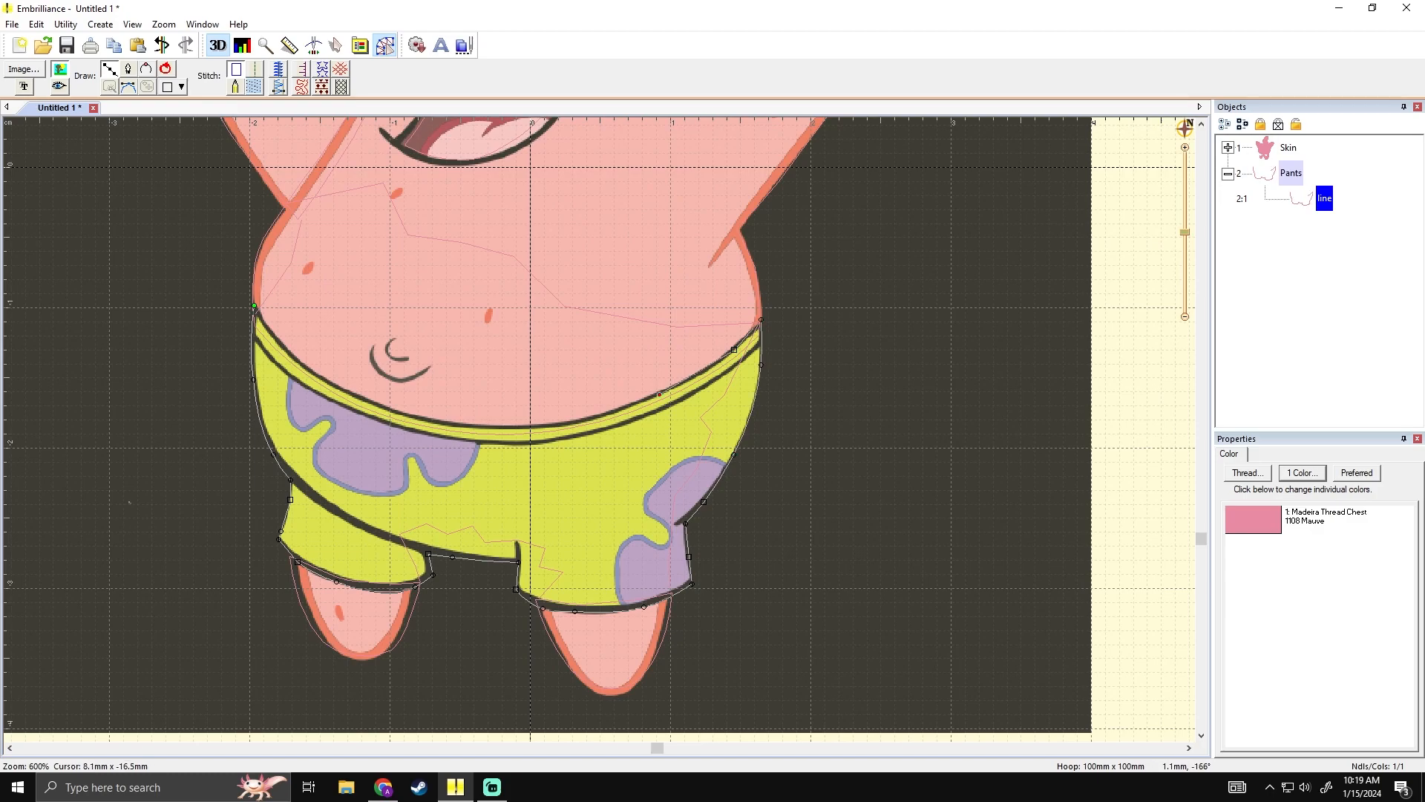
left_click(552, 428)
left_click(472, 424)
key("BackSpace")
left_click(437, 419)
left_click(348, 389)
left_click(282, 341)
left_click(254, 306)
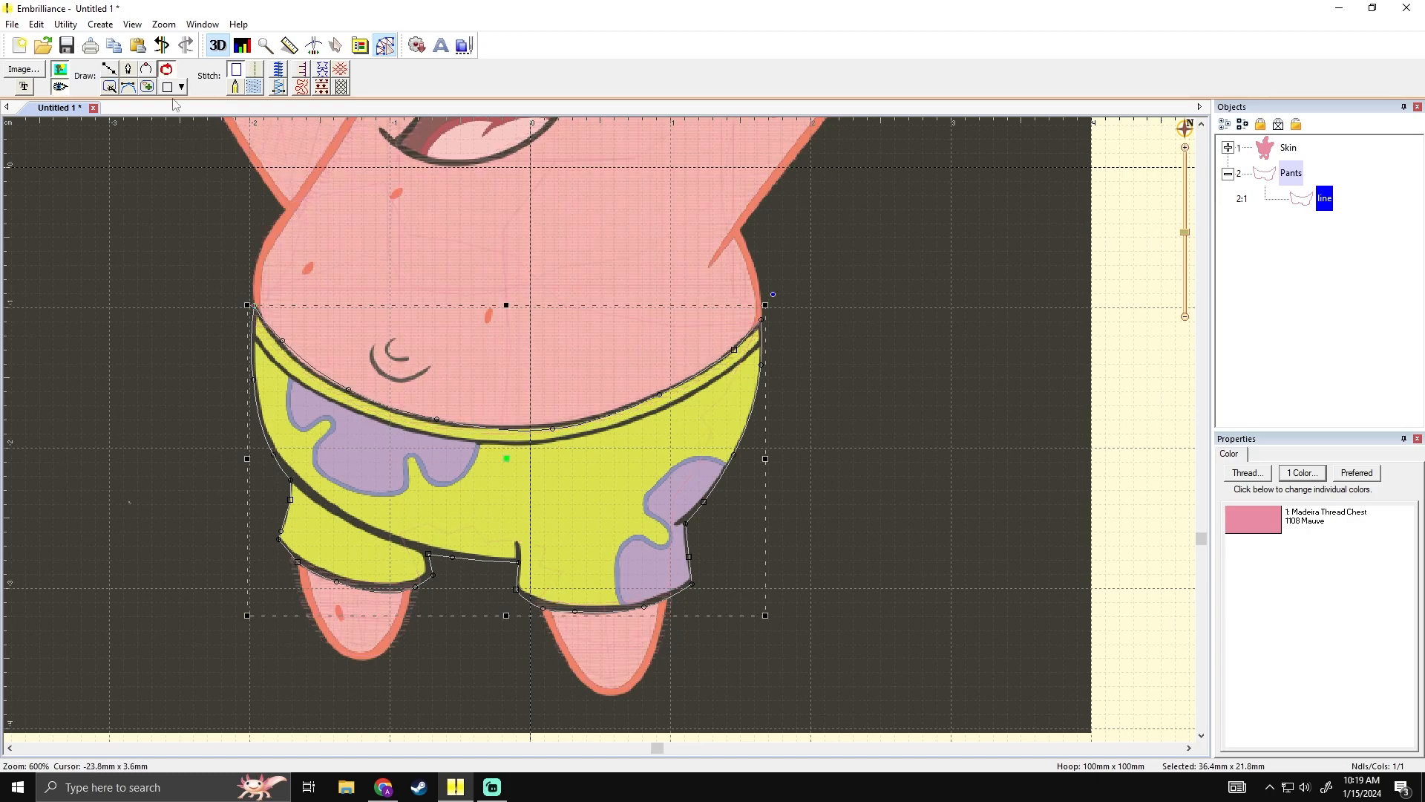
- Convert the closed pants outline into a fill stitch object
left_click(254, 87)
left_click(969, 428)
left_click_drag(963, 438, 997, 453)
left_click(755, 455)
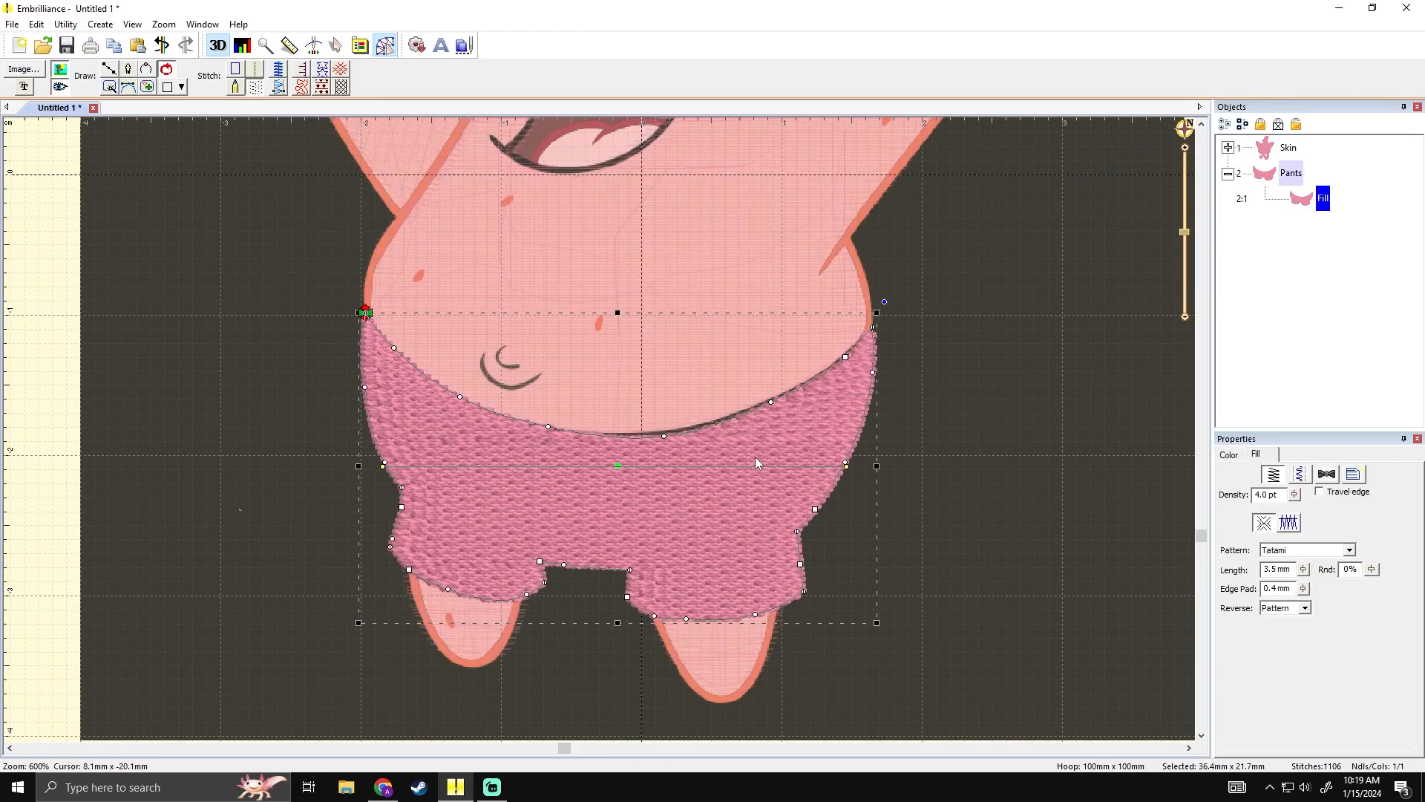
left_click(1159, 480)
left_click(816, 475)
left_click(884, 472)
left_click(765, 473)
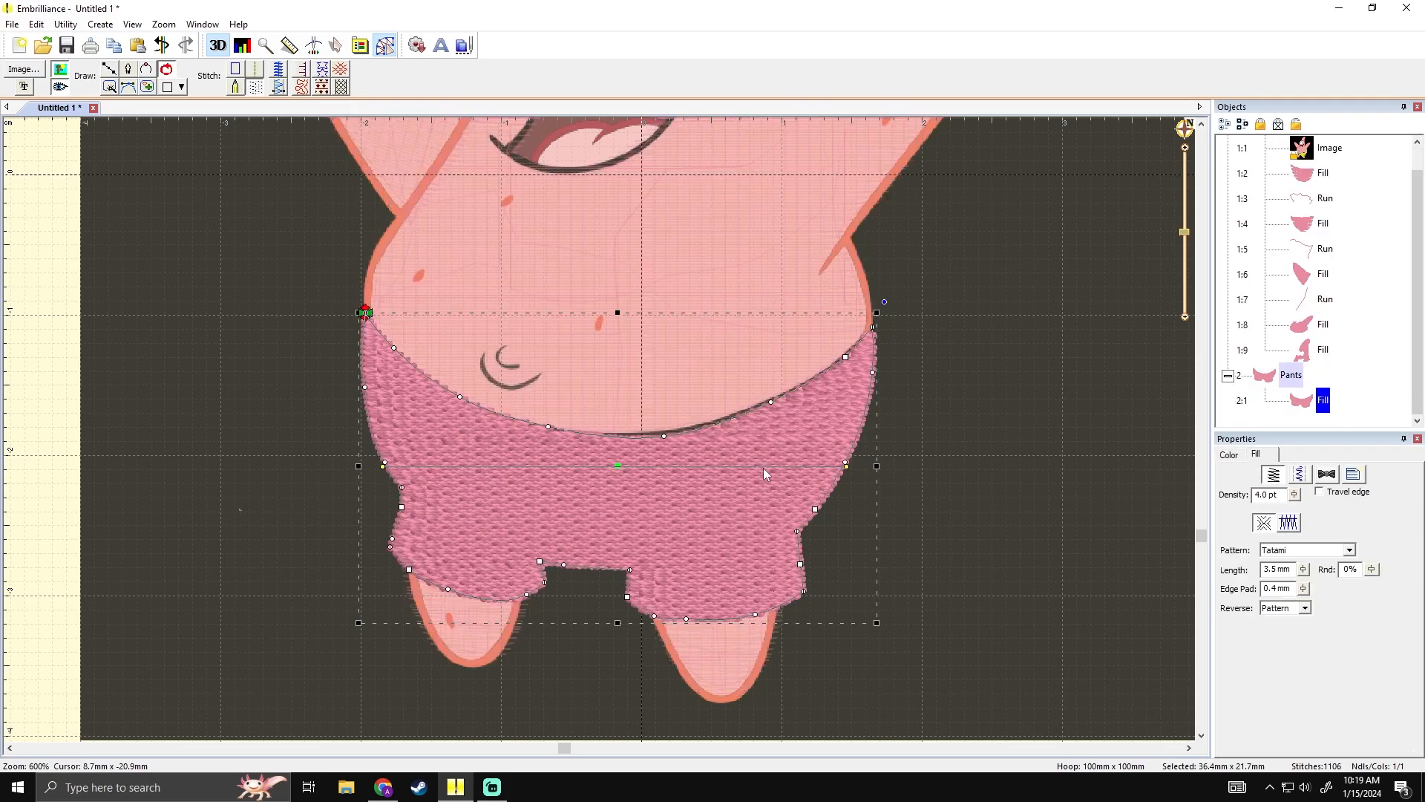
- Set the pants fill's thread colour to Madeira 1170 Medium Dark Avocado
left_click(1230, 456)
left_click(1267, 515)
type("gree")
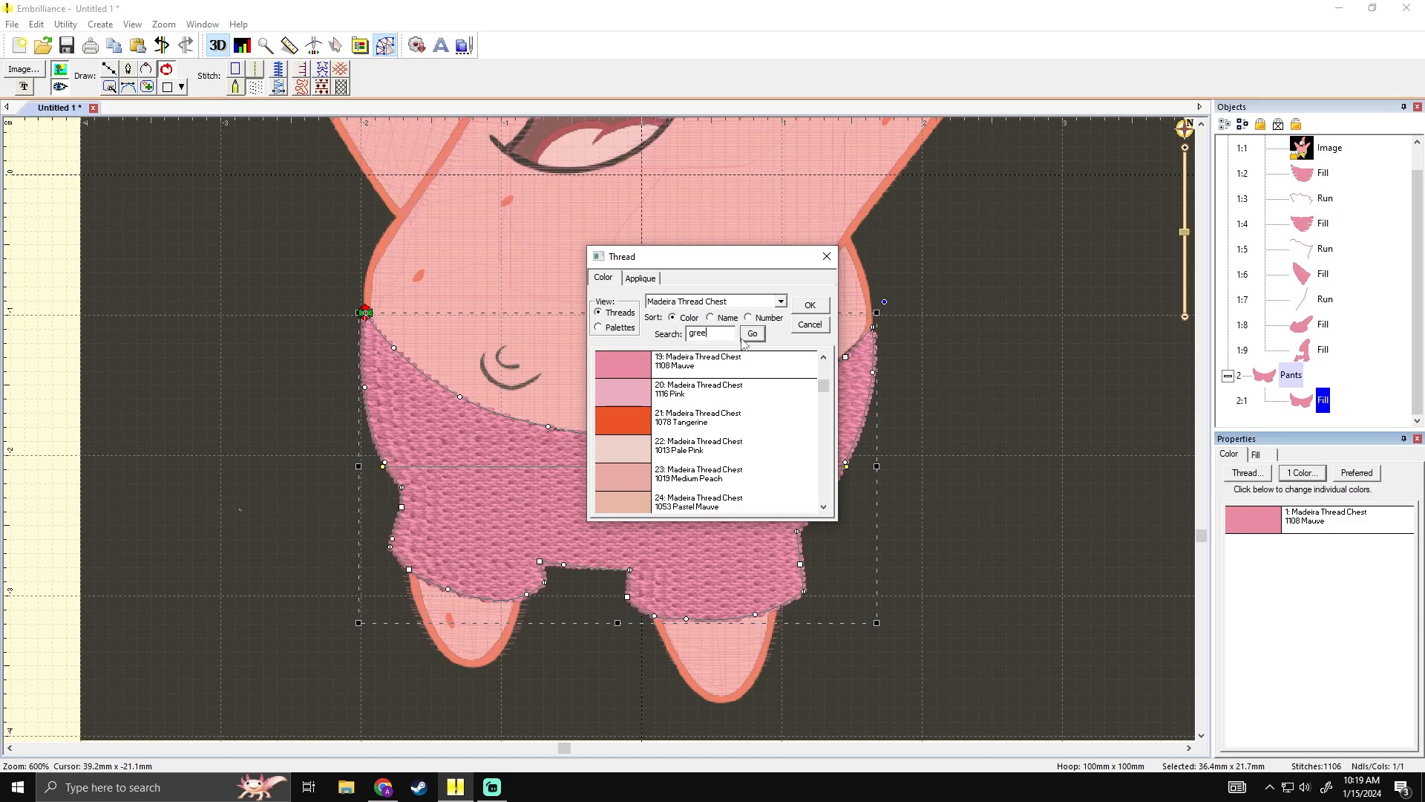
left_click(723, 502)
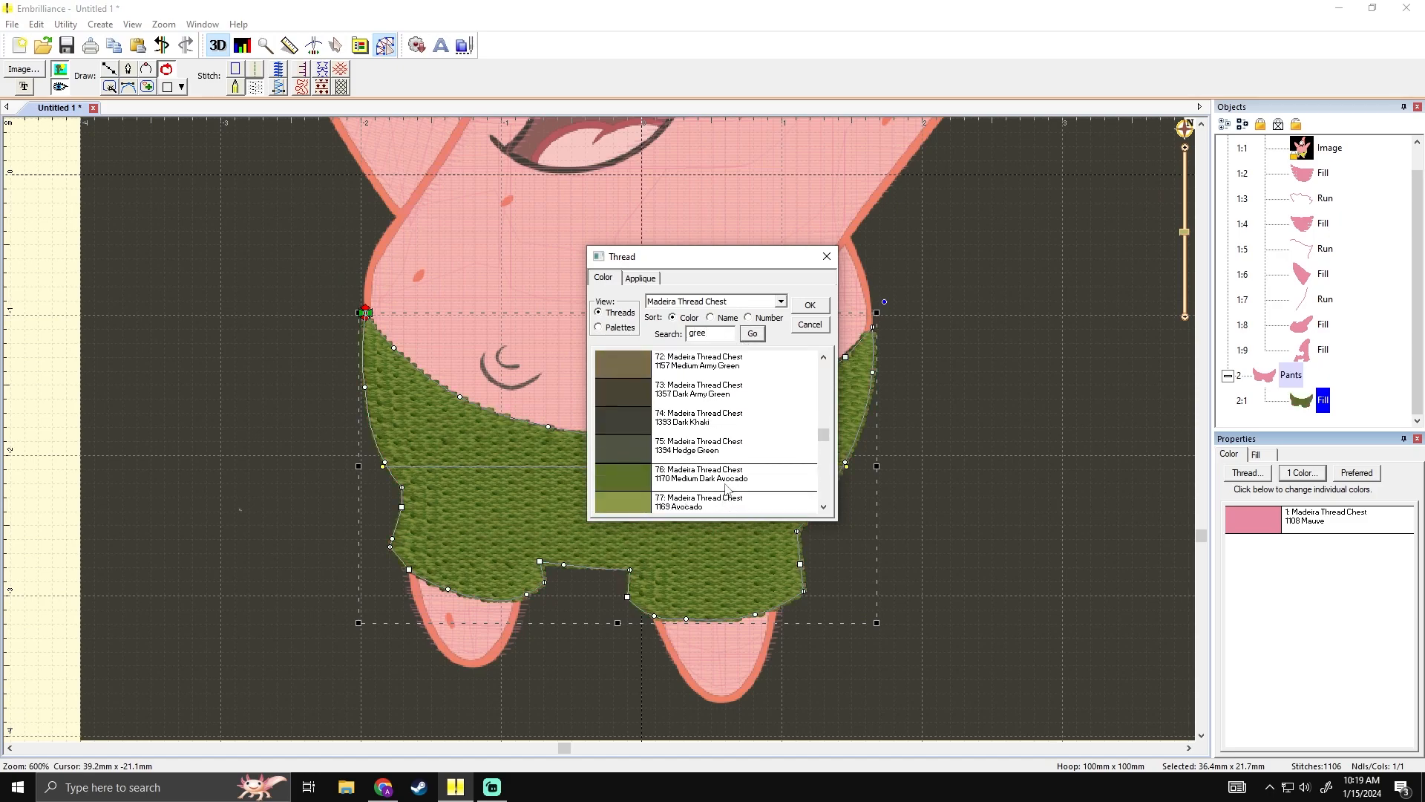
left_click(810, 305)
left_click(920, 497)
- Toggle the stitches and the reference image to compare the pants fill with the artwork underneath
left_click_drag(230, 205, 228, 197)
left_click(60, 87)
left_click(60, 88)
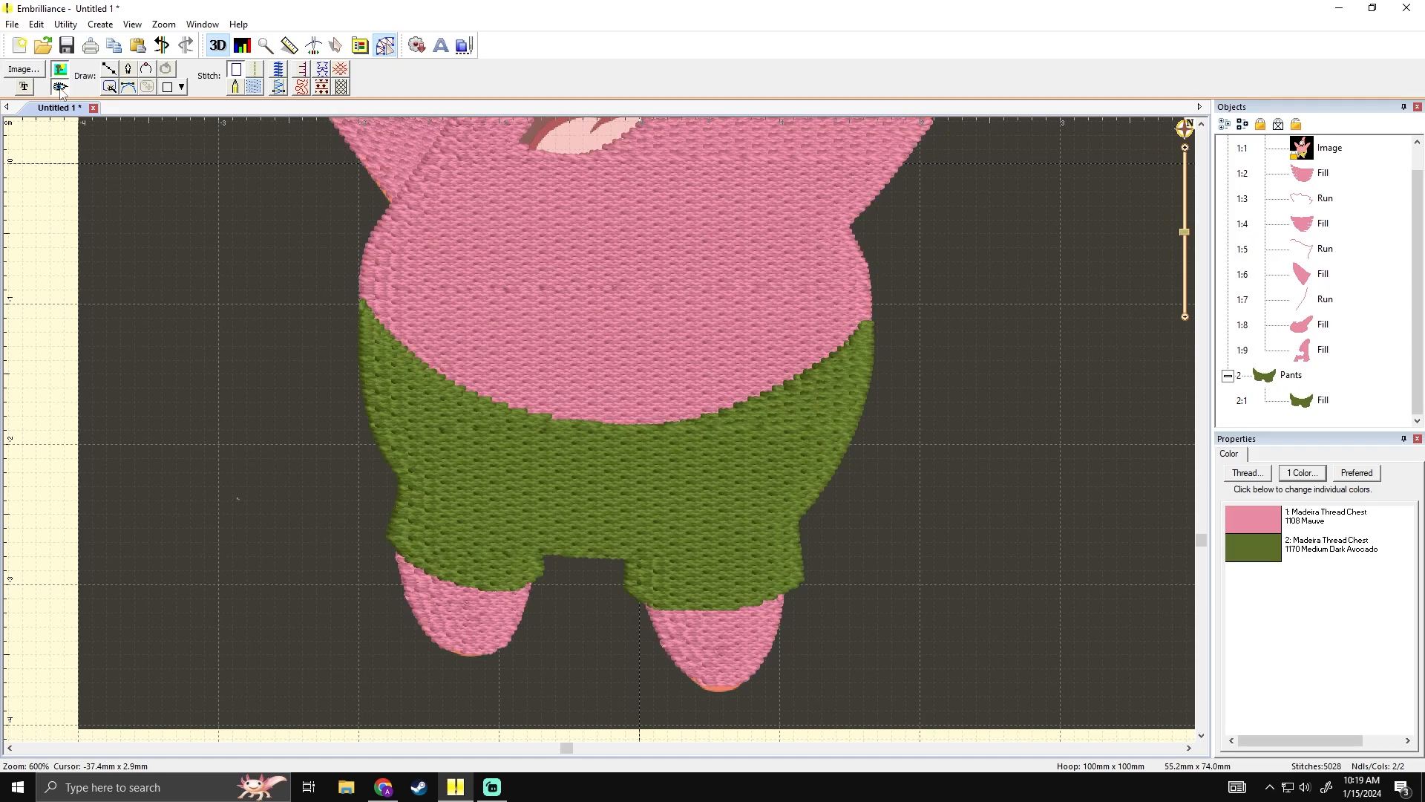
scroll(60, 88, "down", 1)
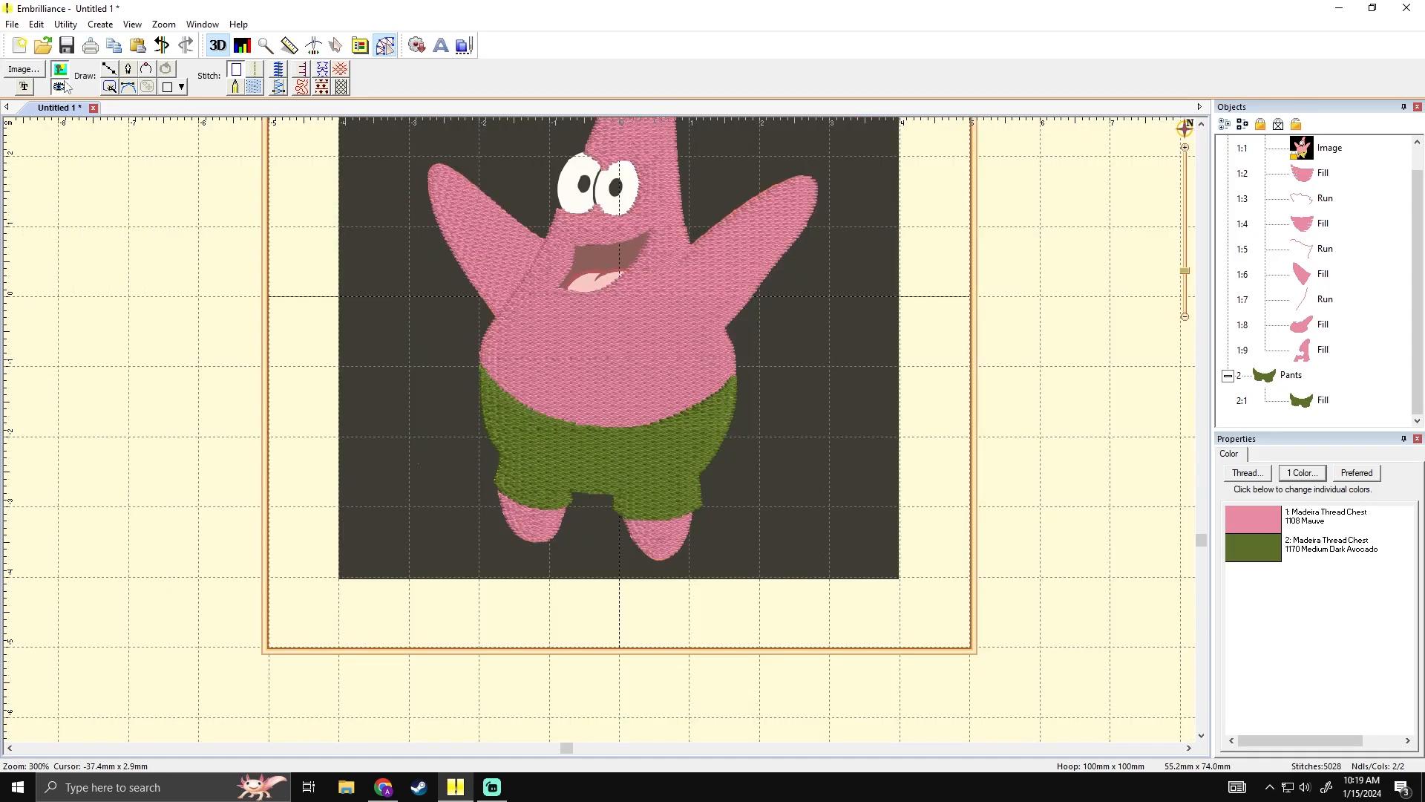
left_click(63, 87)
left_click(65, 72)
left_click(65, 73)
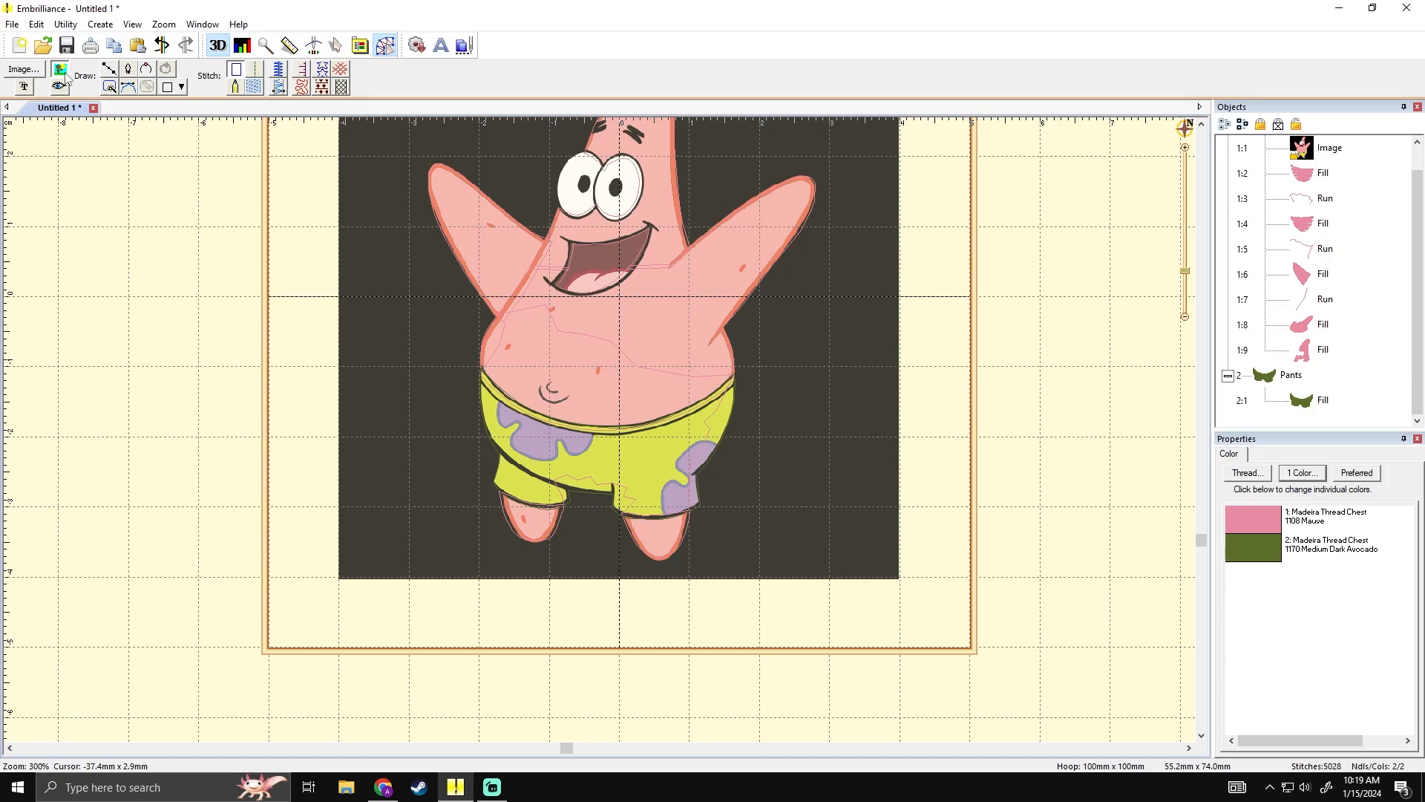
left_click(62, 86)
left_click(60, 87)
scroll(299, 285, "up", 1)
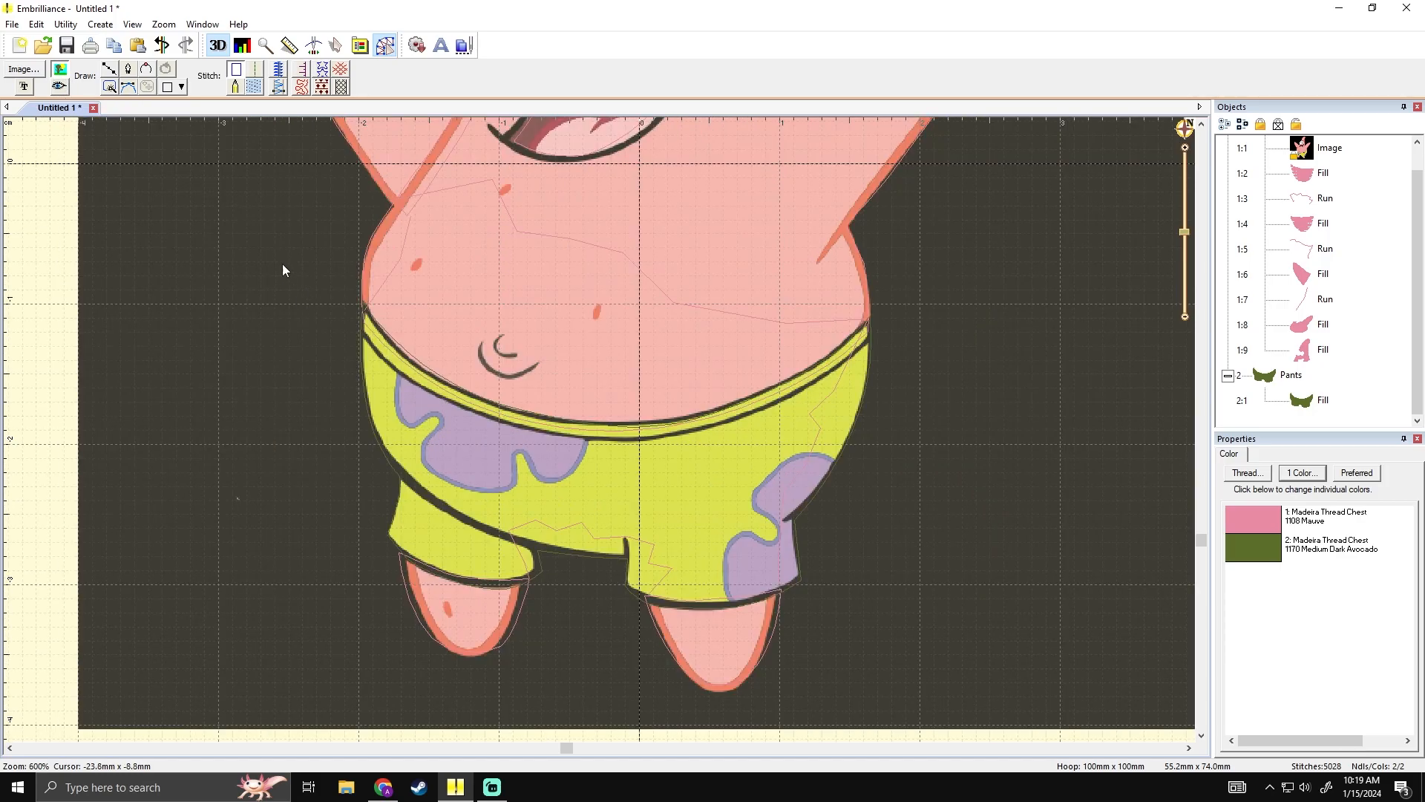
left_click(62, 87)
left_click(61, 87)
left_click(63, 91)
- Set the pants fill's thread colour to Madeira 1248 Lime Green, and hide the stitches to reveal the artwork
left_click(571, 446)
left_click(1237, 454)
left_click(1277, 517)
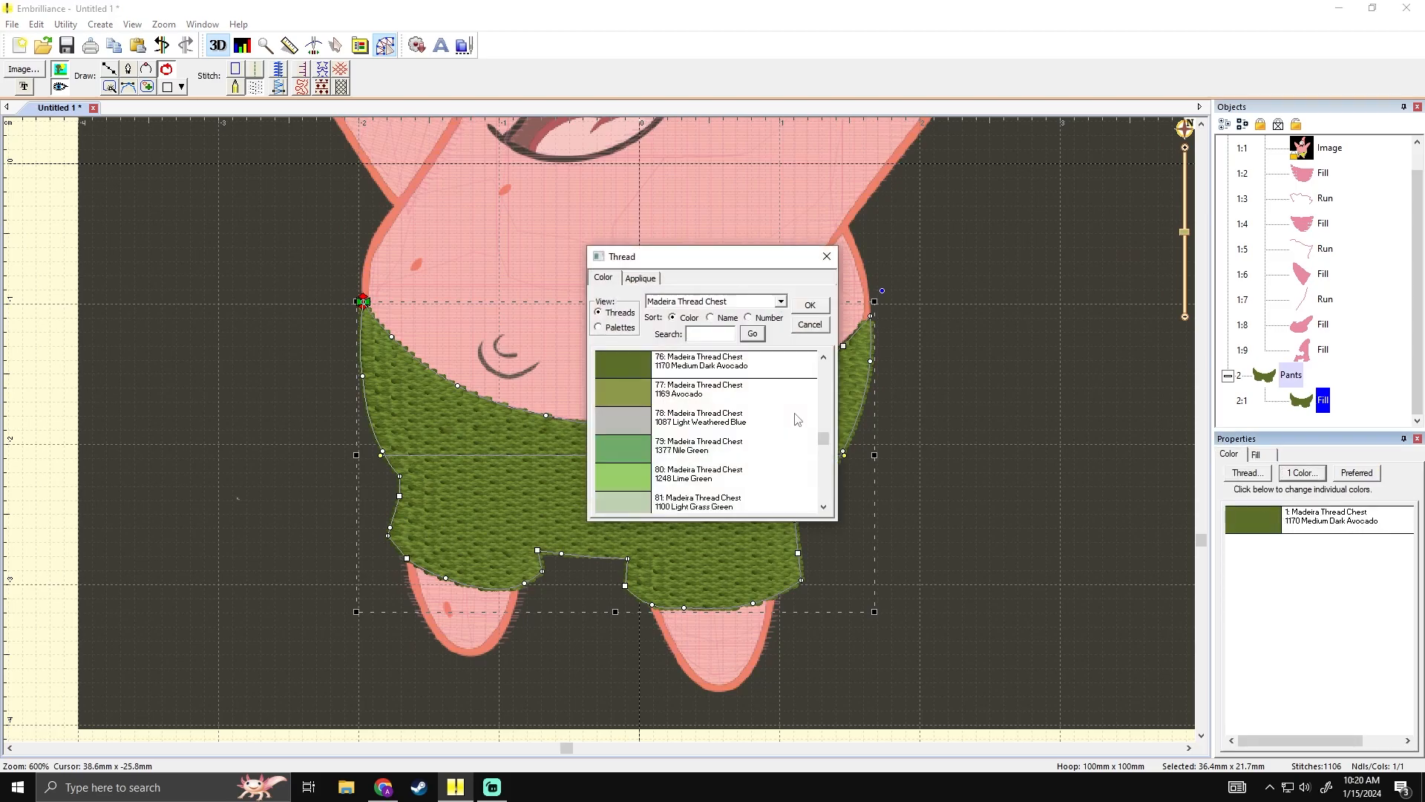
left_click(731, 471)
left_click(810, 305)
left_click(1017, 510)
scroll(866, 456, "down", 2)
scroll(865, 462, "up", 2)
left_click(60, 88)
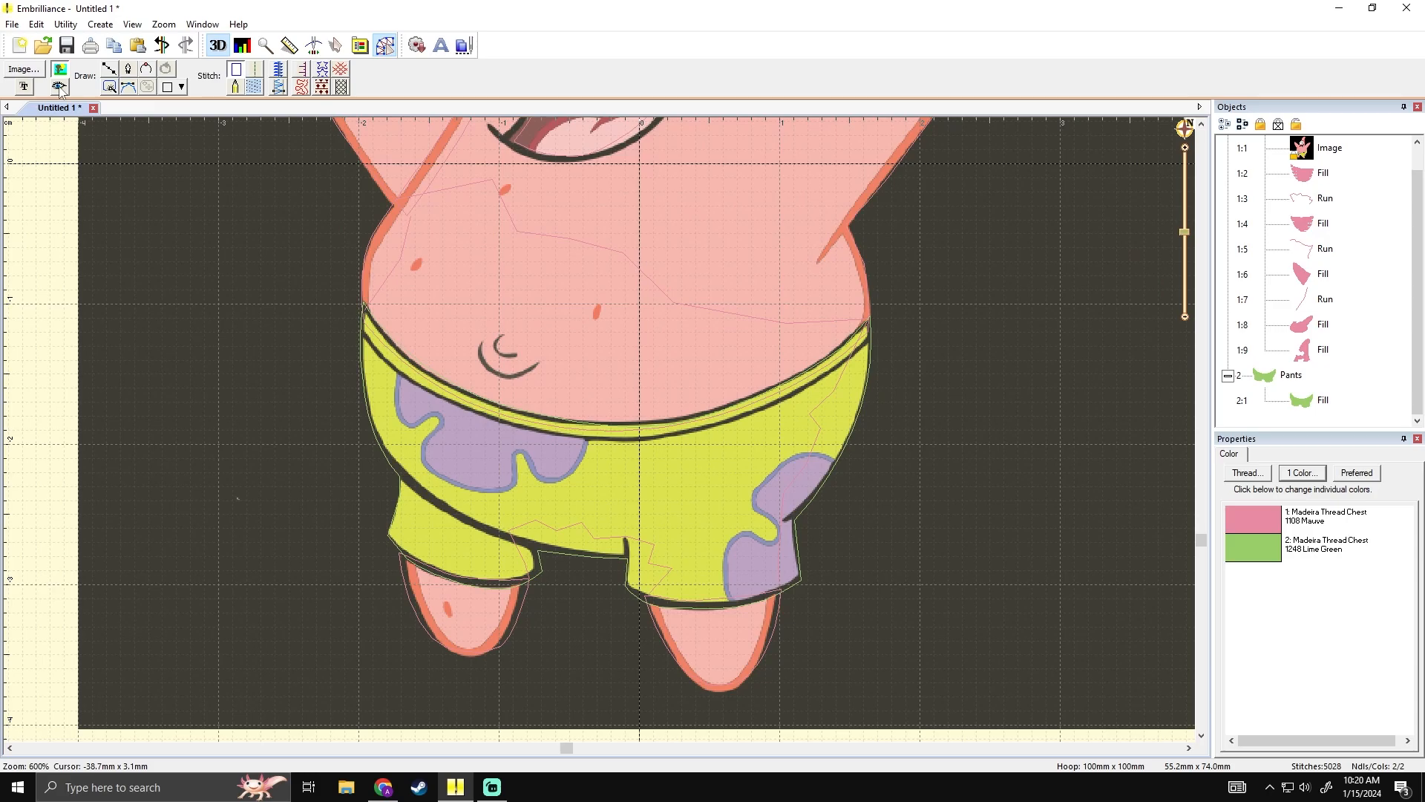
- Show the stitches again and examine the pants fill's coverage over the artwork
left_click(60, 88)
left_click(61, 88)
left_click(61, 88)
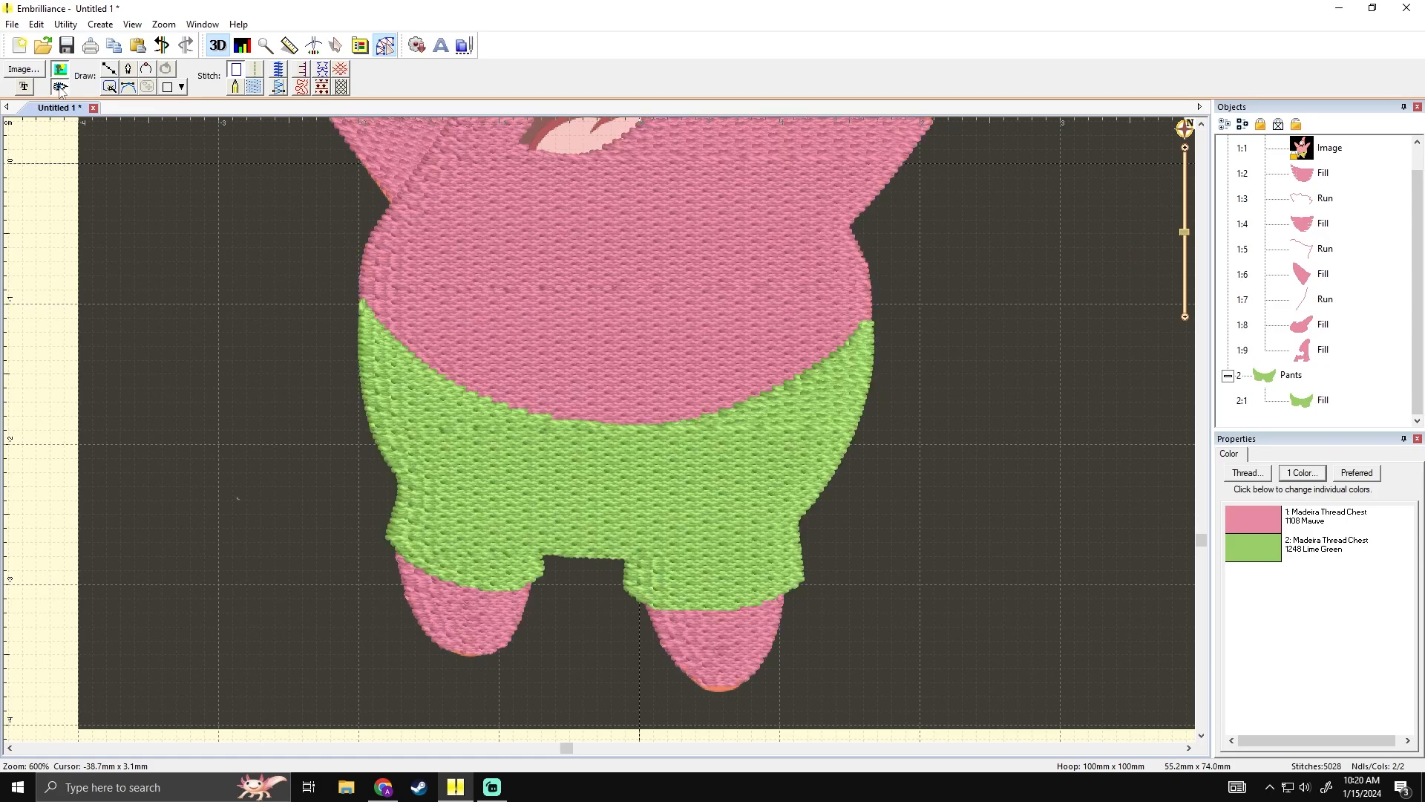
left_click_drag(238, 365, 272, 285)
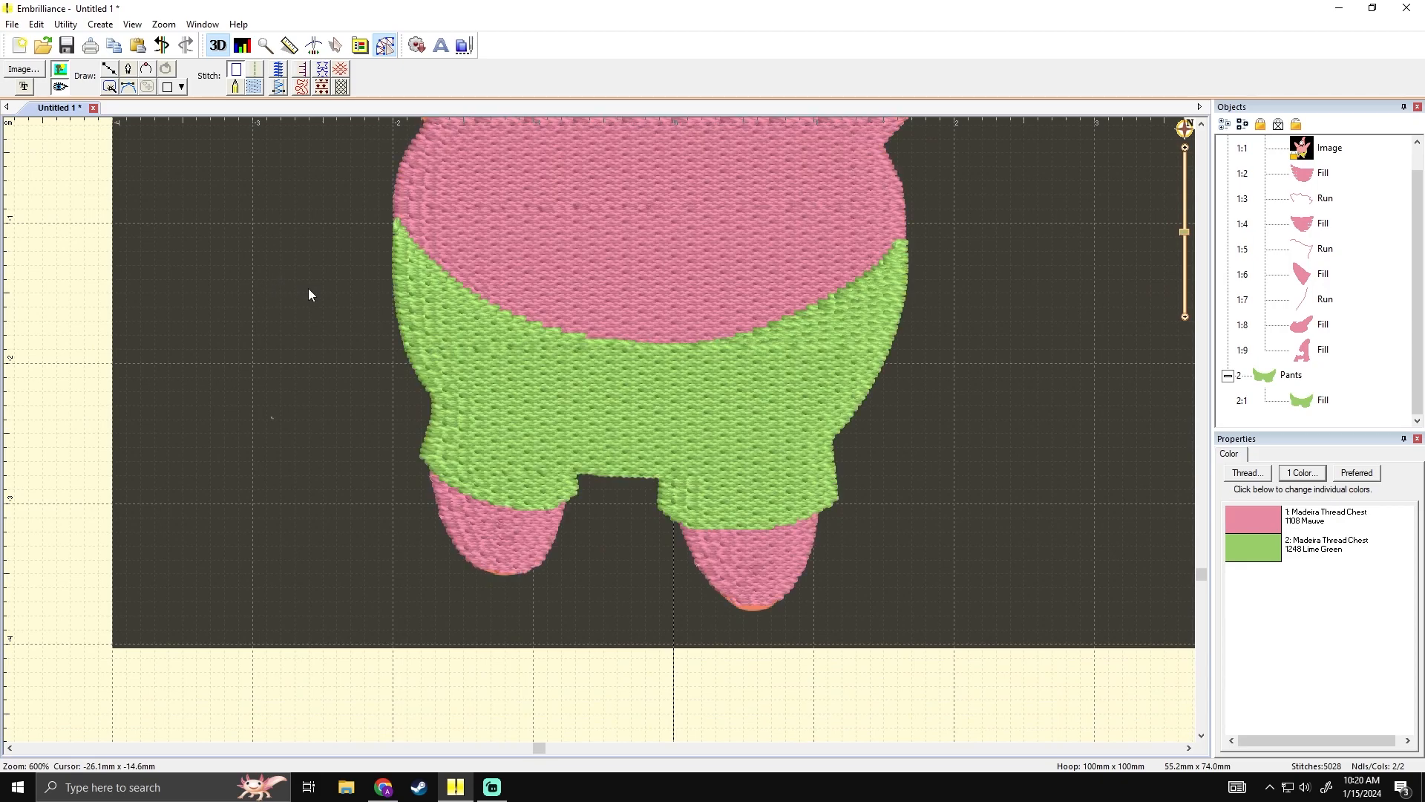
left_click(562, 378)
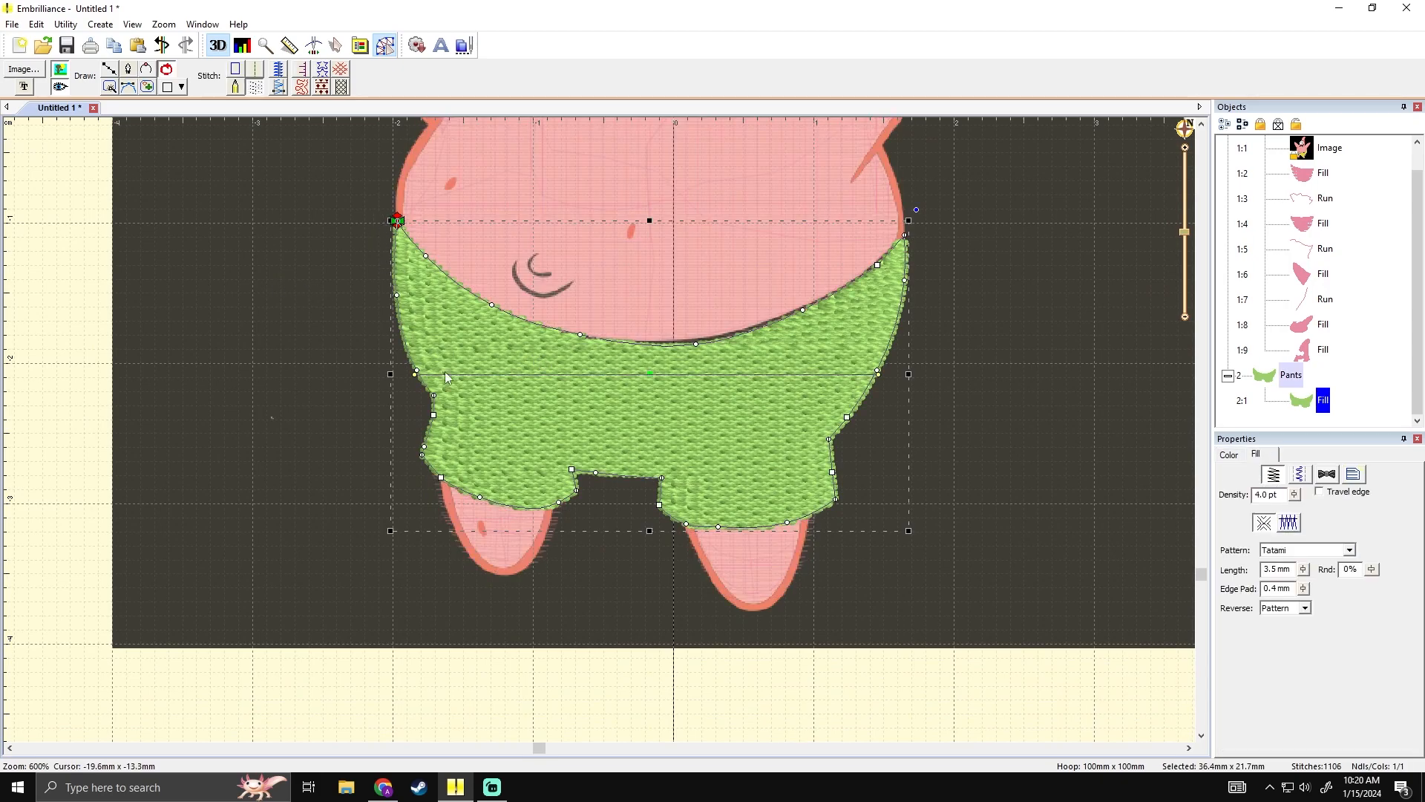
left_click(925, 492)
scroll(888, 474, "down", 3)
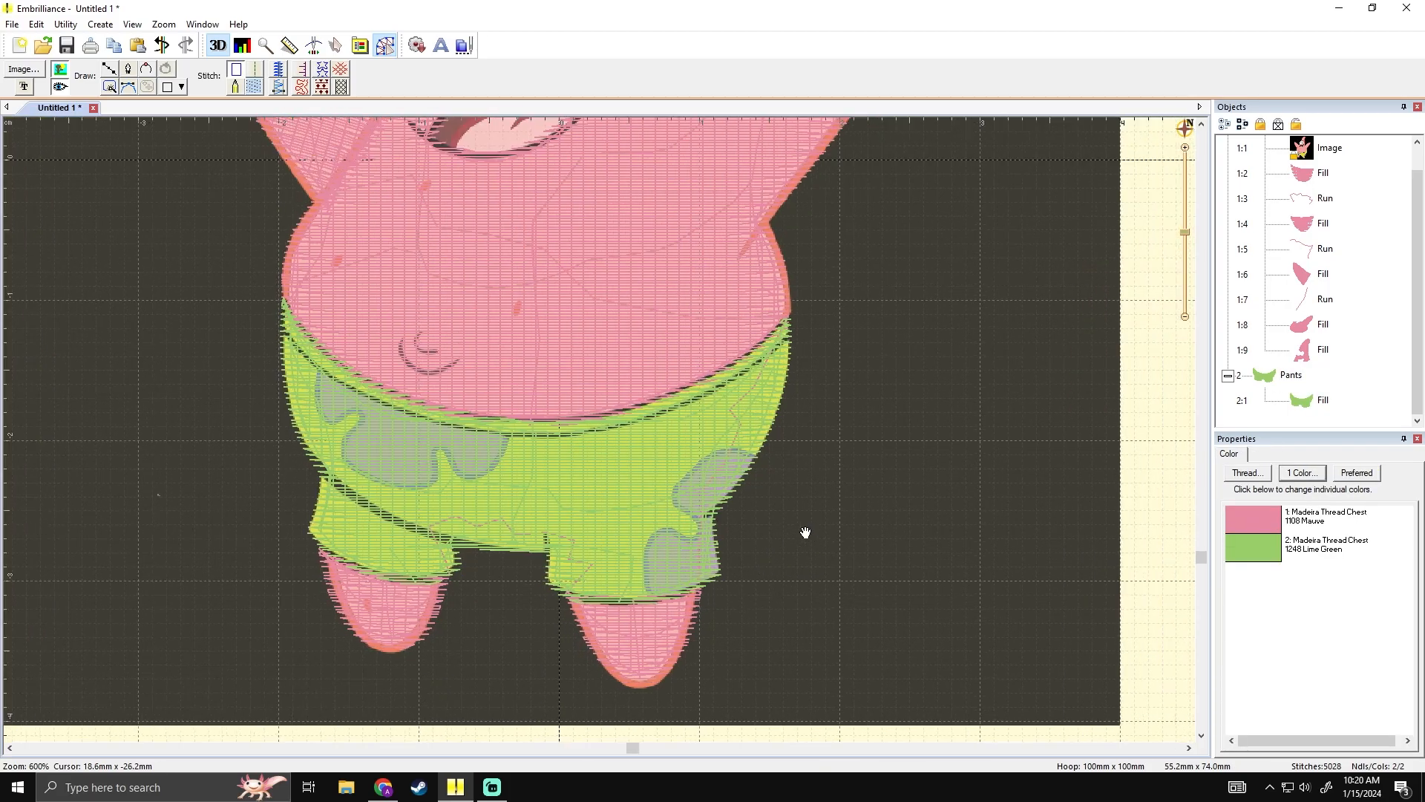
scroll(741, 475, "up", 3)
scroll(816, 525, "down", 2)
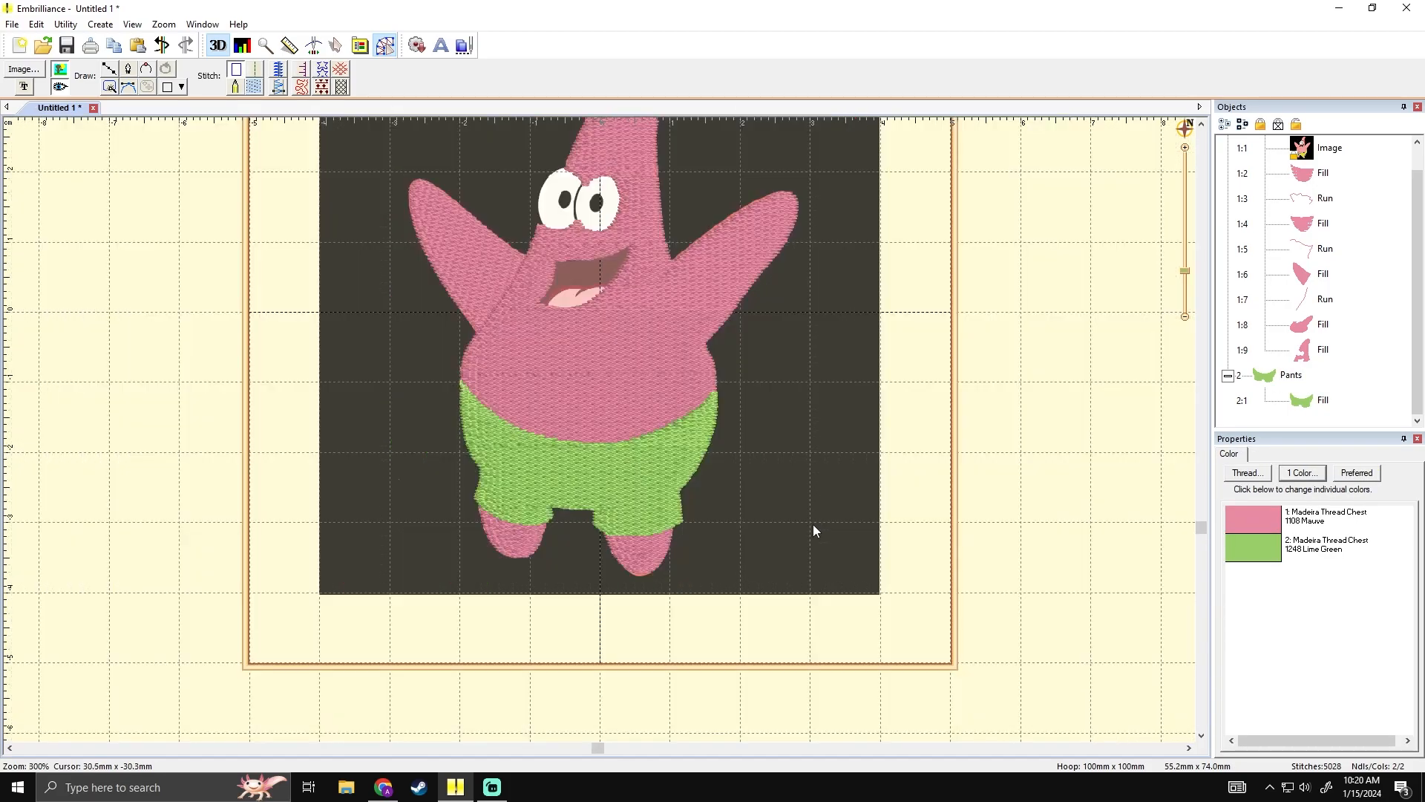
- Examine the head, body and arm fills one by one to compare their stitch directions
left_click(653, 365)
left_click(817, 360)
left_click_drag(787, 401, 790, 445)
left_click(647, 217)
left_click_drag(704, 238, 710, 301)
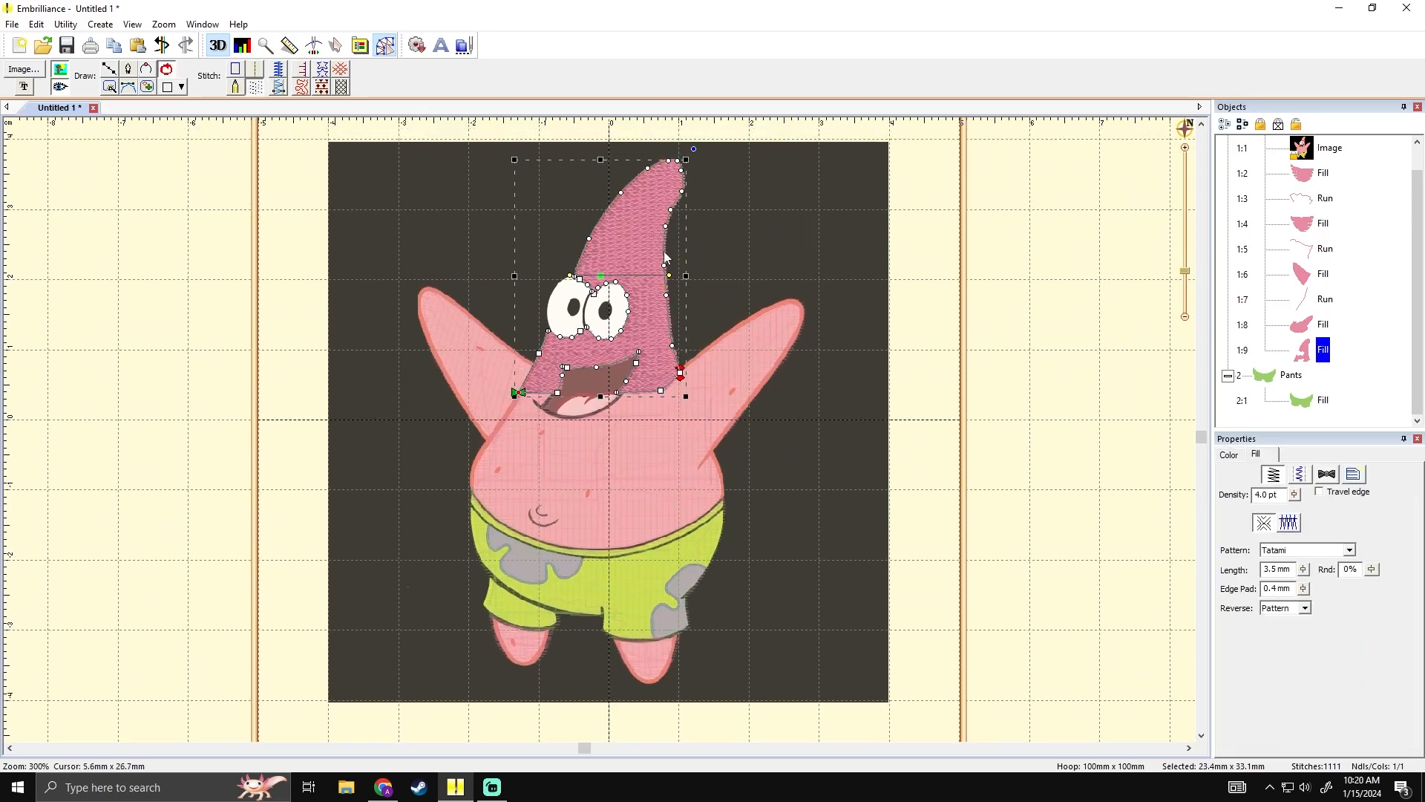
left_click(645, 432)
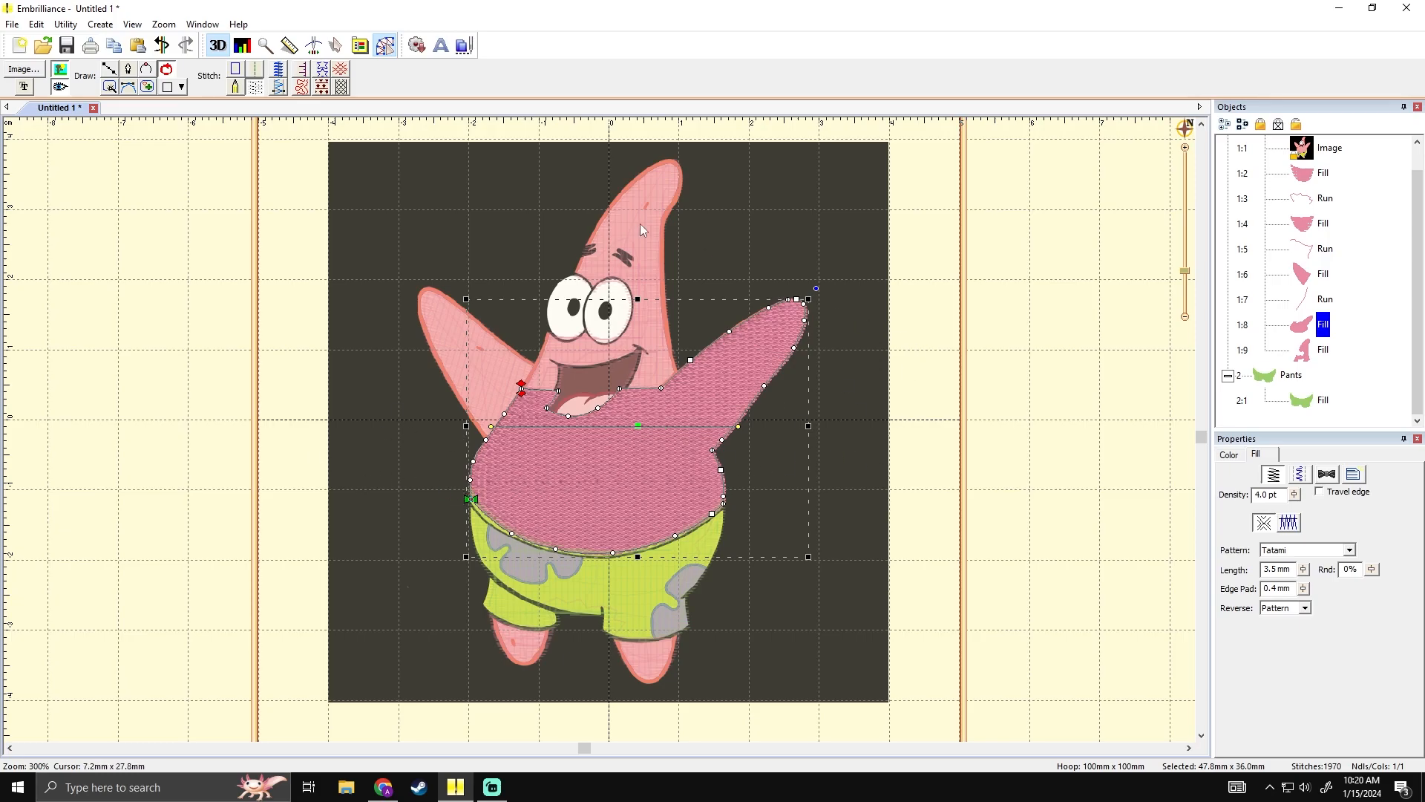
left_click(672, 293)
left_click(725, 291)
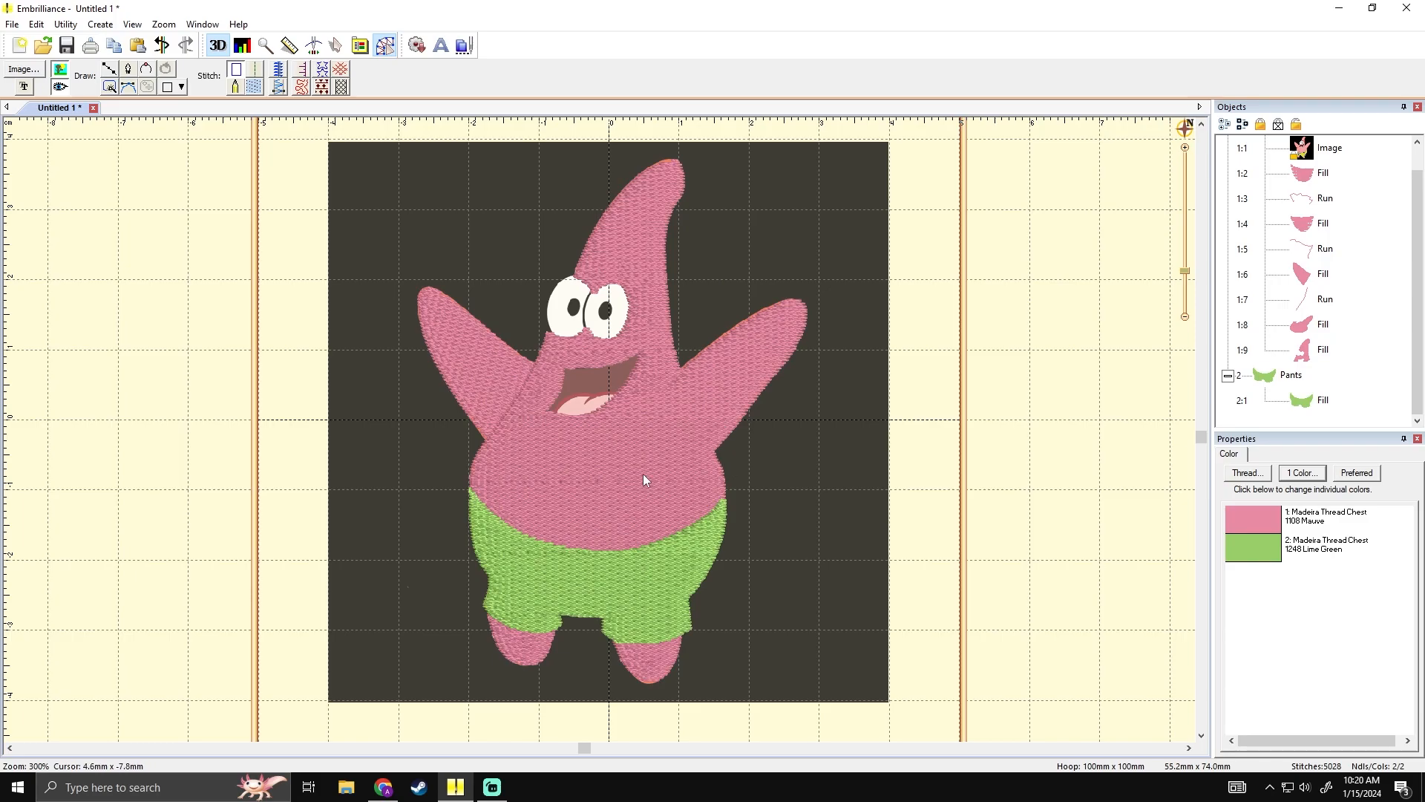
left_click(527, 414)
left_click(844, 405)
scroll(677, 296, "up", 3)
scroll(643, 337, "down", 3)
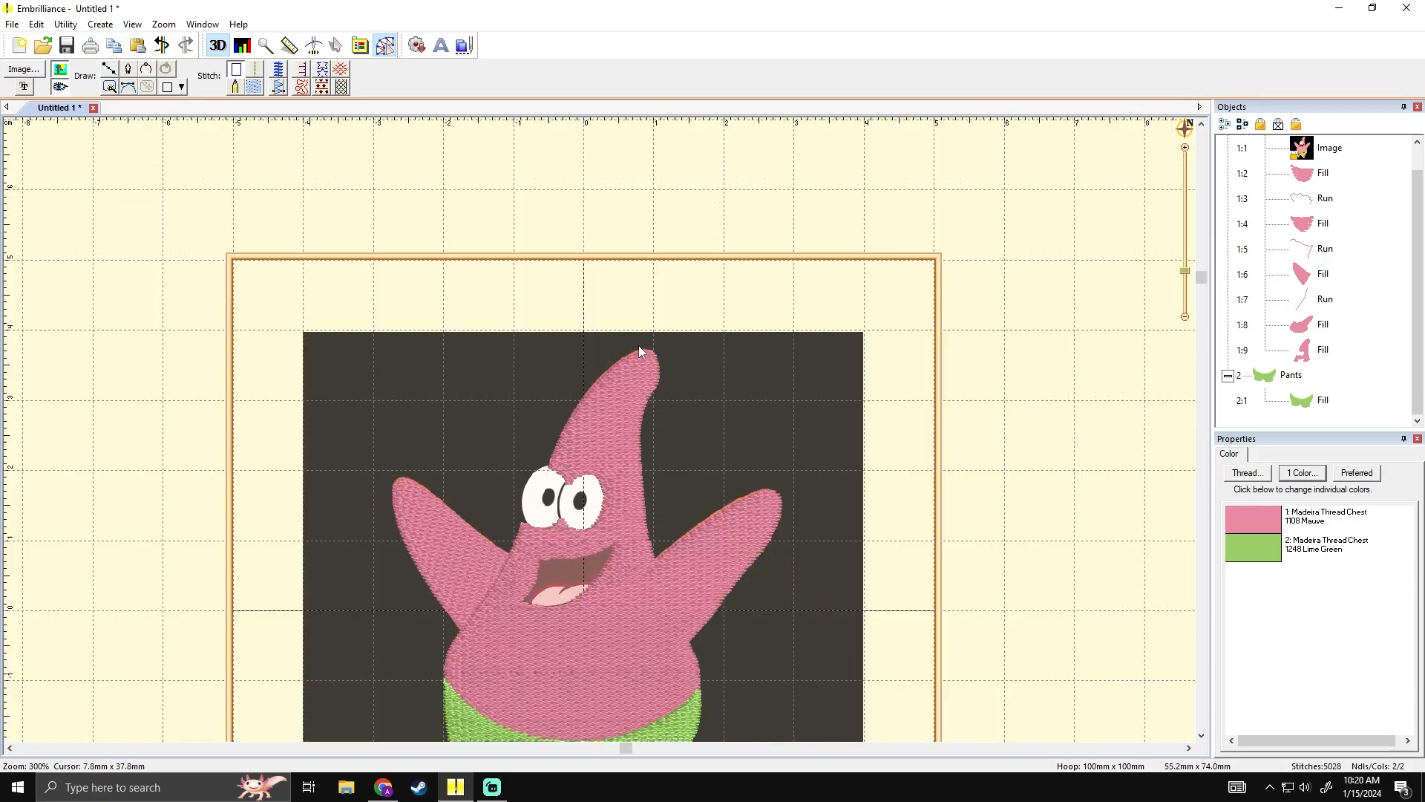
scroll(652, 363, "up", 2)
scroll(652, 364, "down", 2)
left_click_drag(634, 474, 656, 294)
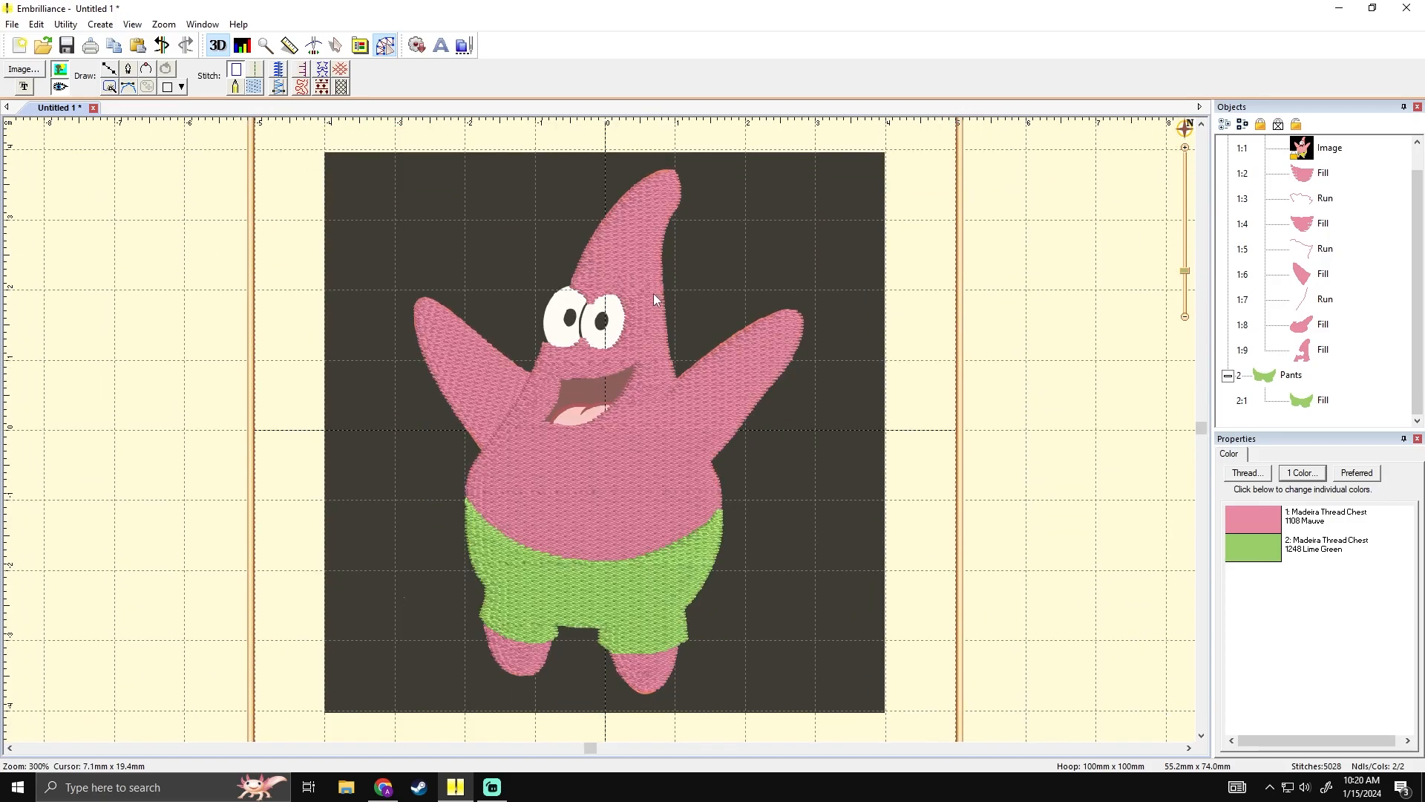
left_click(456, 397)
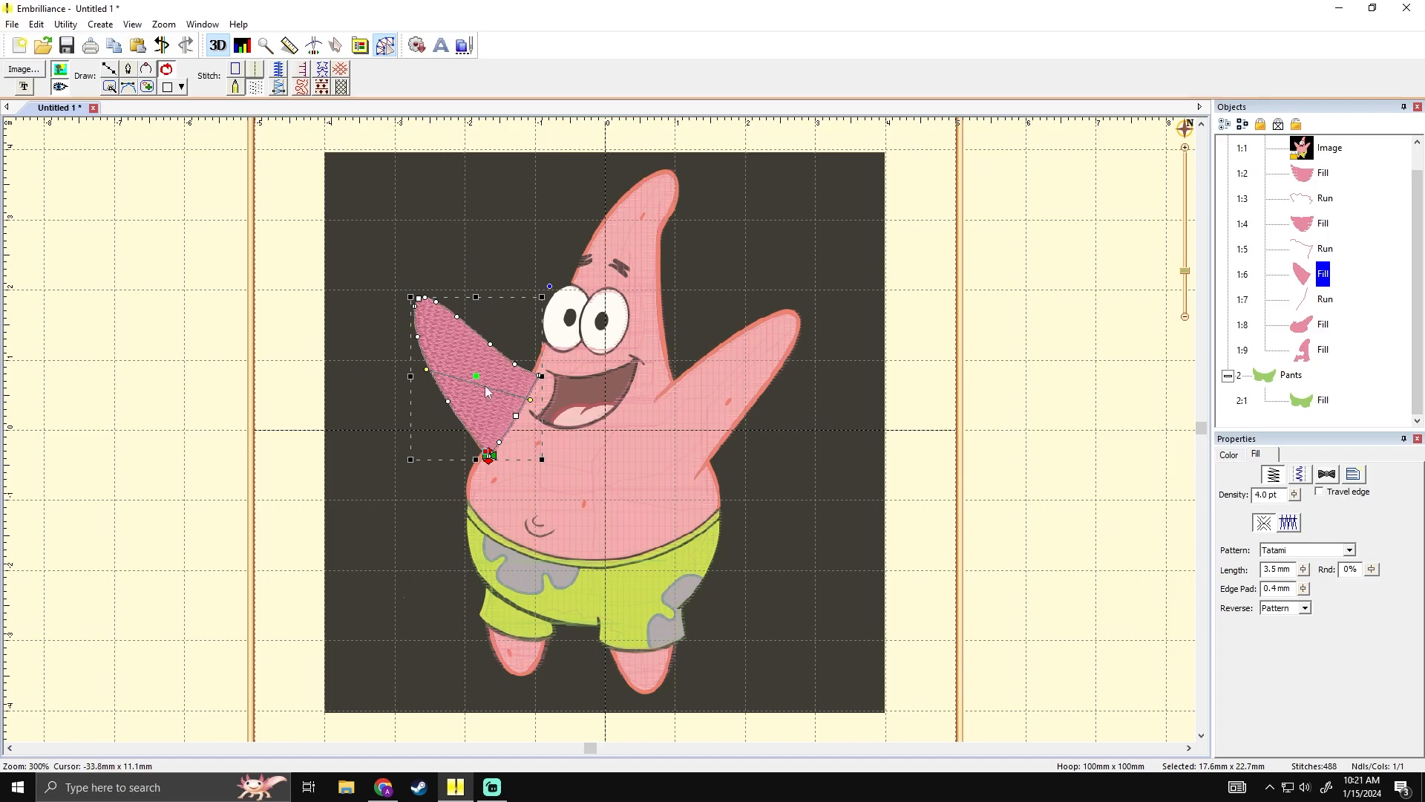
- Try tilting the stitch direction of the body and raised-arm fill slightly, and undo the change
left_click(638, 411)
left_click(651, 367)
left_click(649, 419)
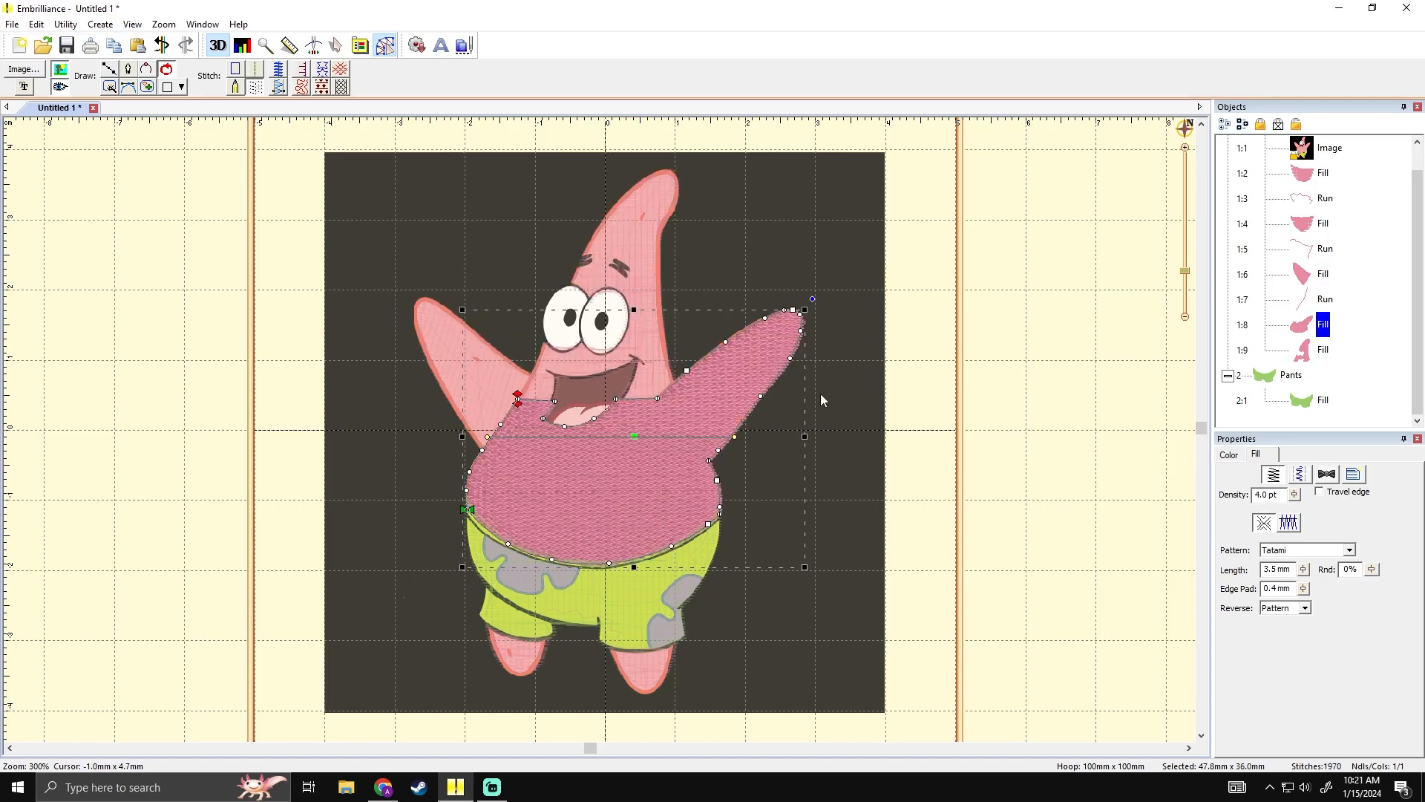
left_click(834, 489)
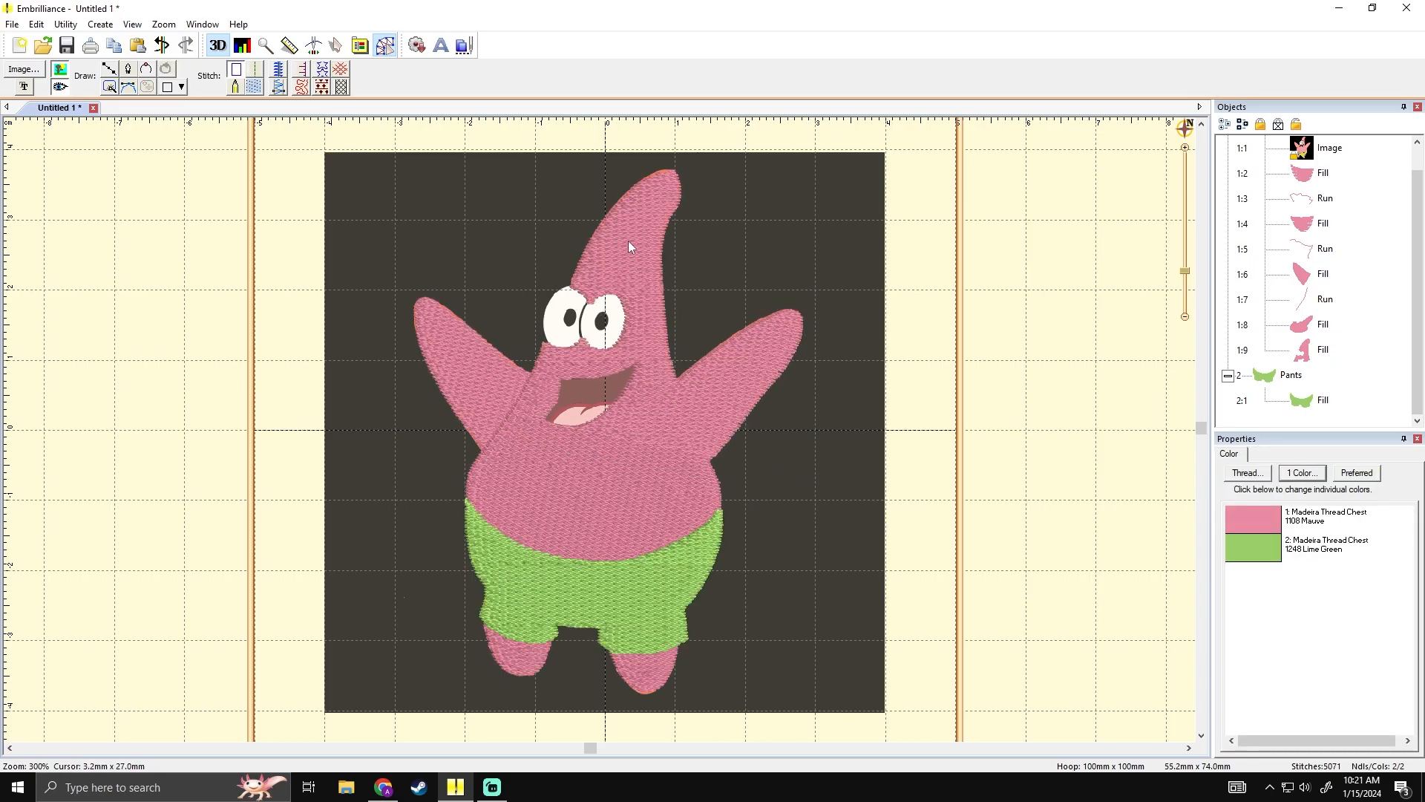
left_click(628, 241)
left_click(647, 471)
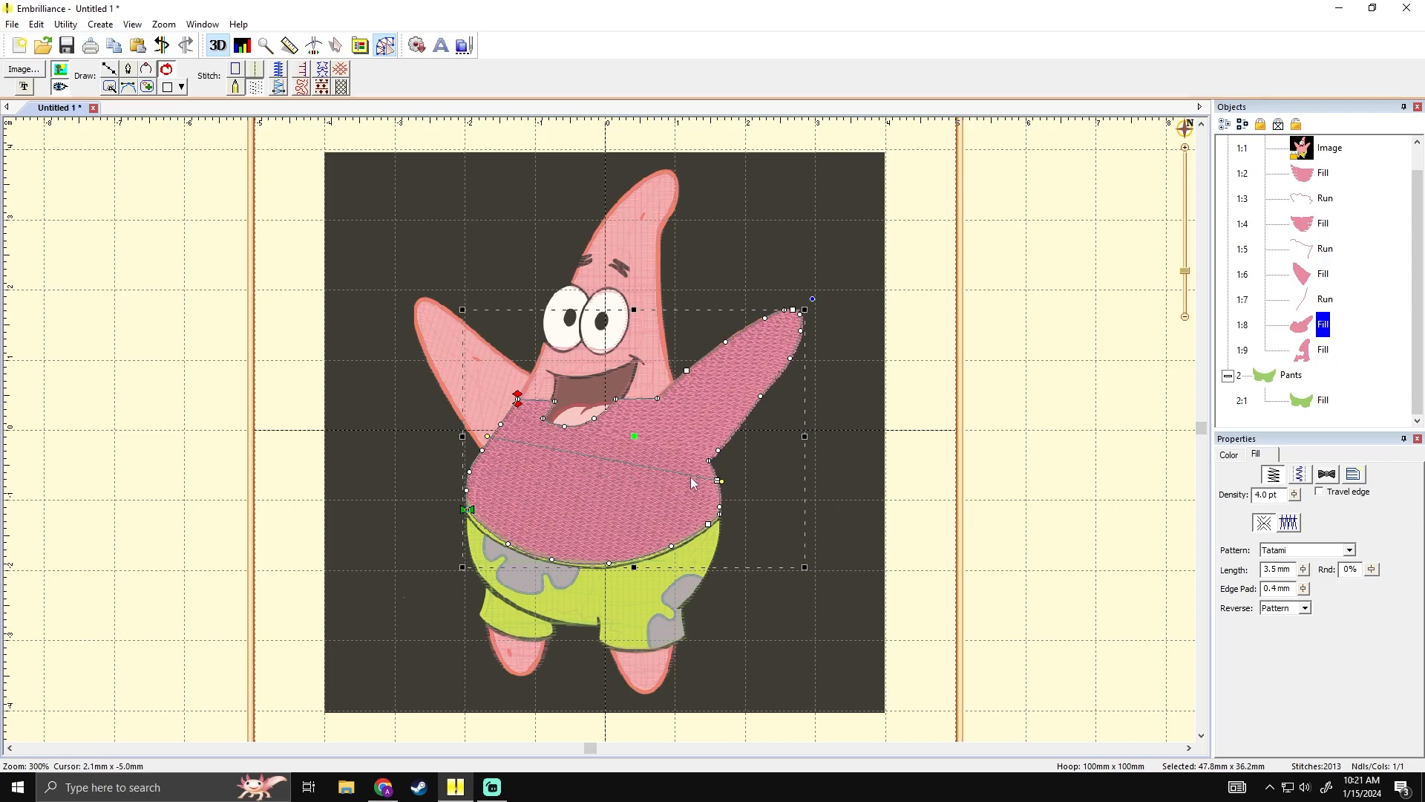
left_click(793, 483)
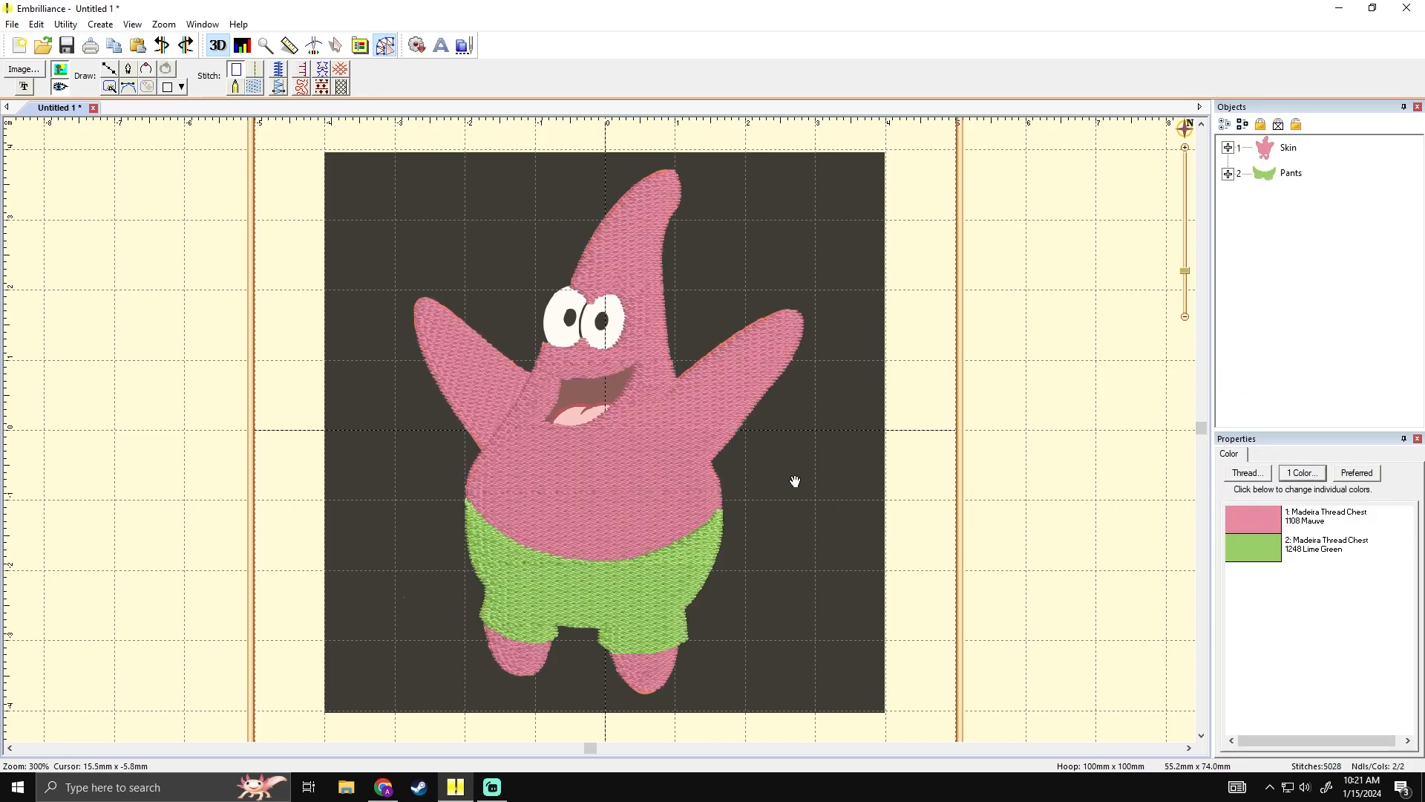
- Tilt the stitch direction of the left foot's fill to a diagonal angle
left_click(653, 318)
left_click(653, 412)
left_click(849, 410)
scroll(523, 600, "down", 2)
left_click(530, 575)
left_click(645, 587)
left_click(757, 586)
left_click_drag(757, 586, 741, 469)
scroll(741, 470, "up", 2)
left_click_drag(484, 482, 562, 472)
left_click(523, 469)
left_click_drag(457, 475, 475, 427)
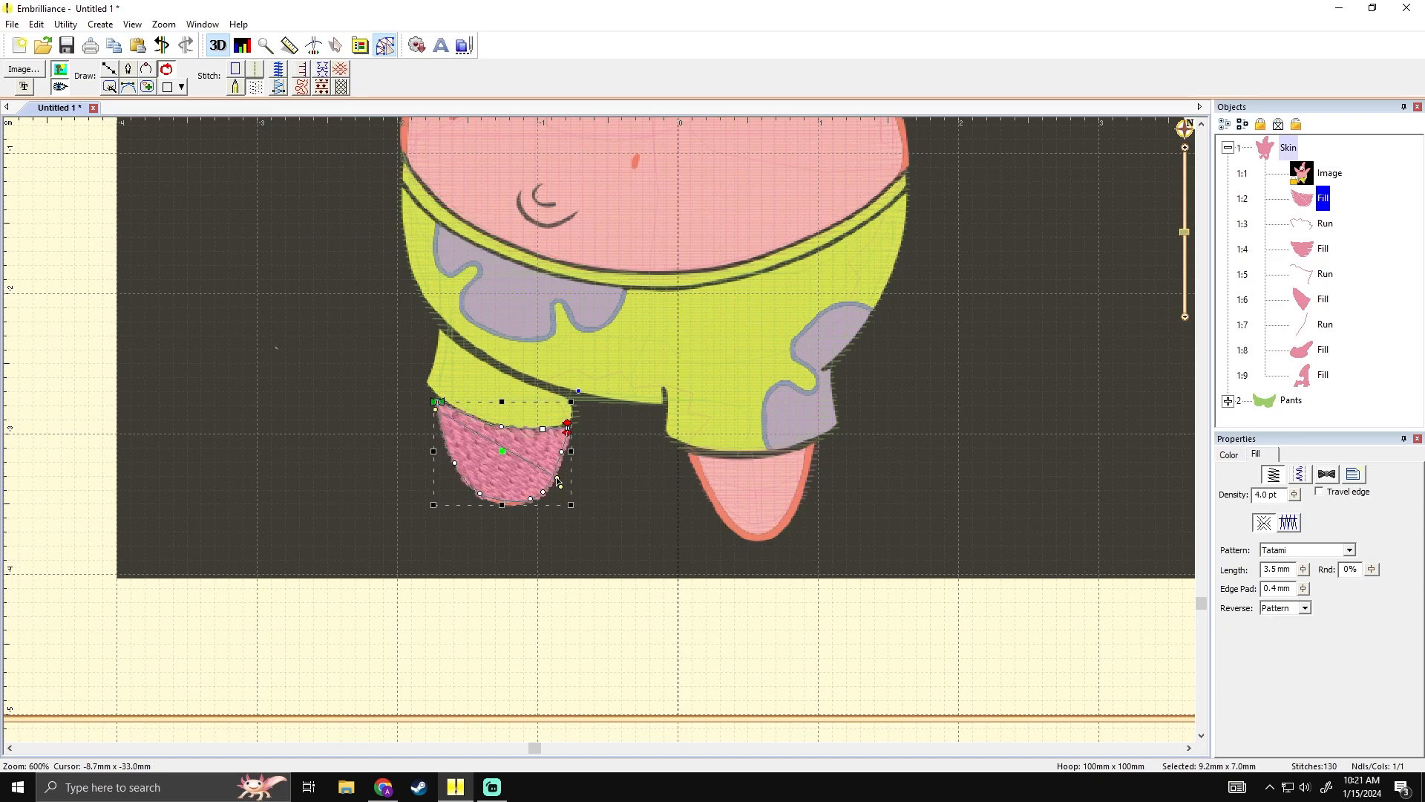
- Tilt the stitch direction of the right foot's fill to a diagonal angle
left_click(622, 498)
left_click(776, 488)
left_click_drag(814, 492, 793, 524)
left_click(608, 491)
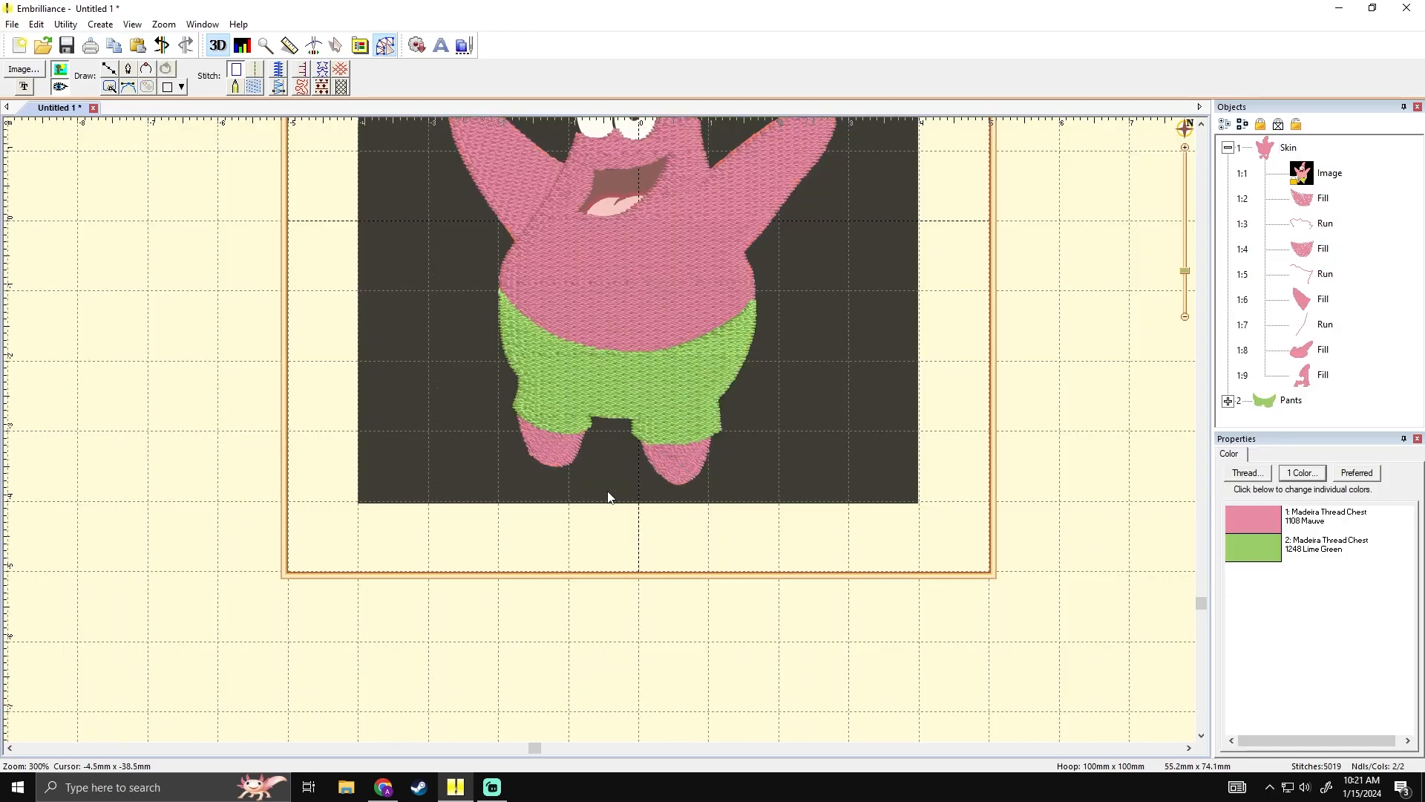
left_click_drag(581, 511, 556, 539)
- Tilt the pants fill's stitch direction diagonally by moving one end of its inclination line to the gap between the legs
left_click(479, 443)
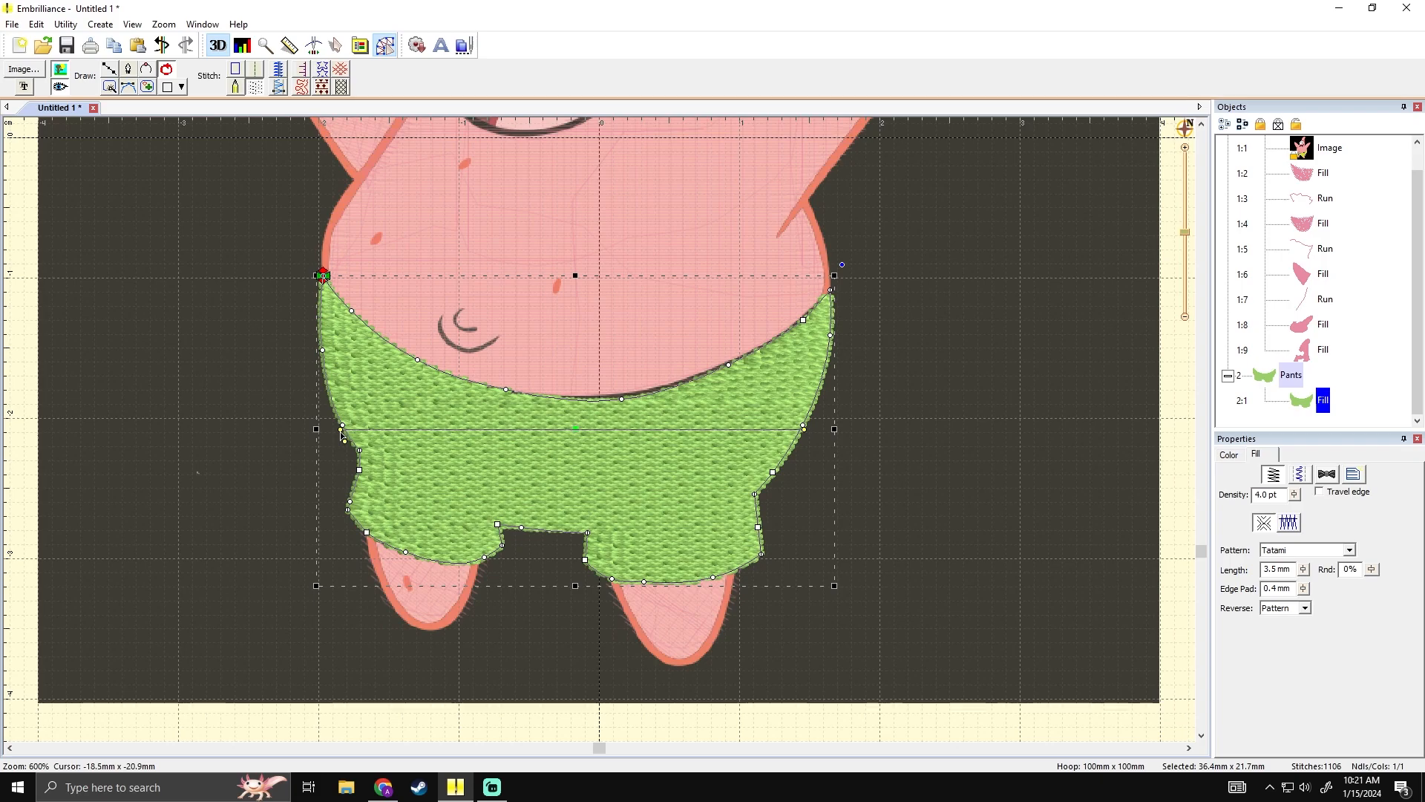
left_click(451, 610)
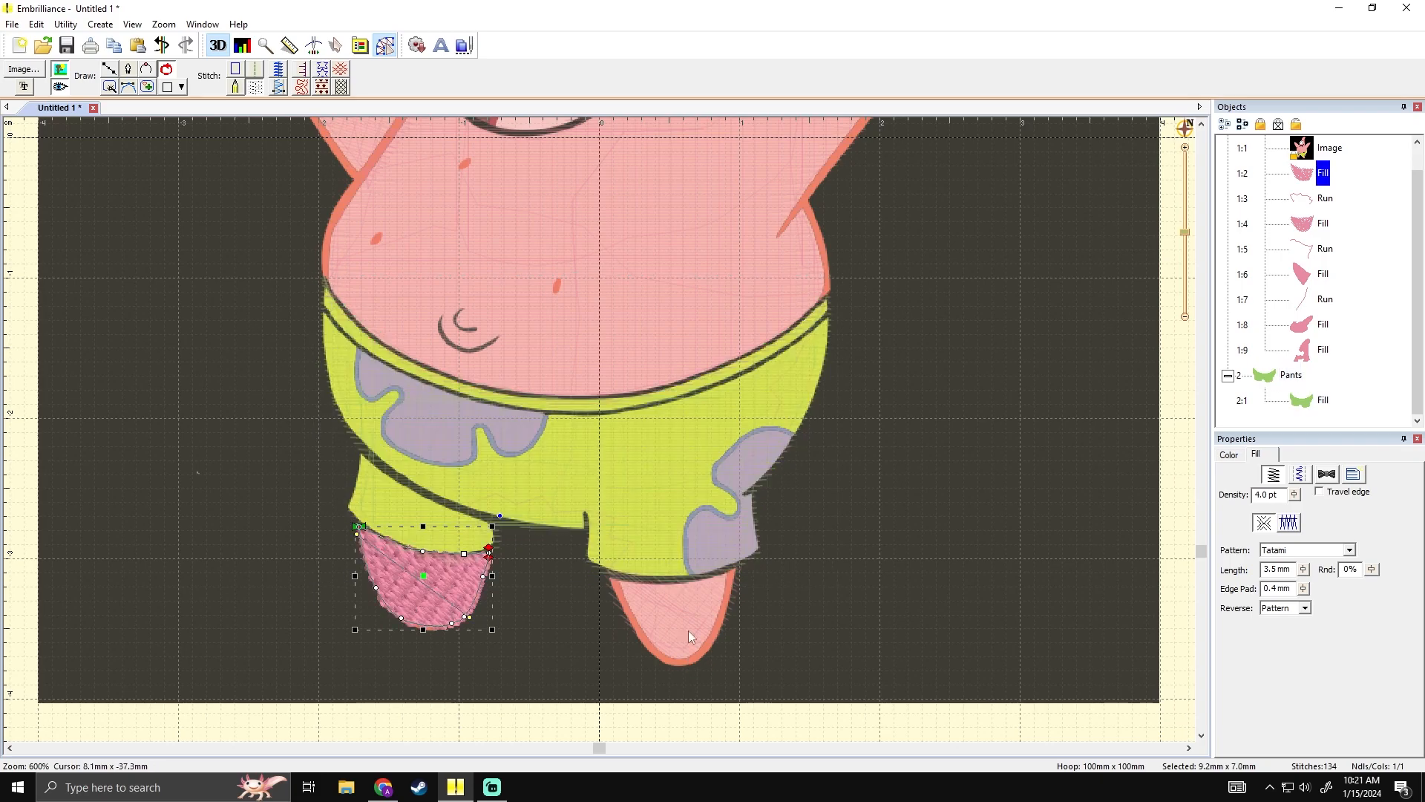
left_click_drag(441, 412, 676, 613)
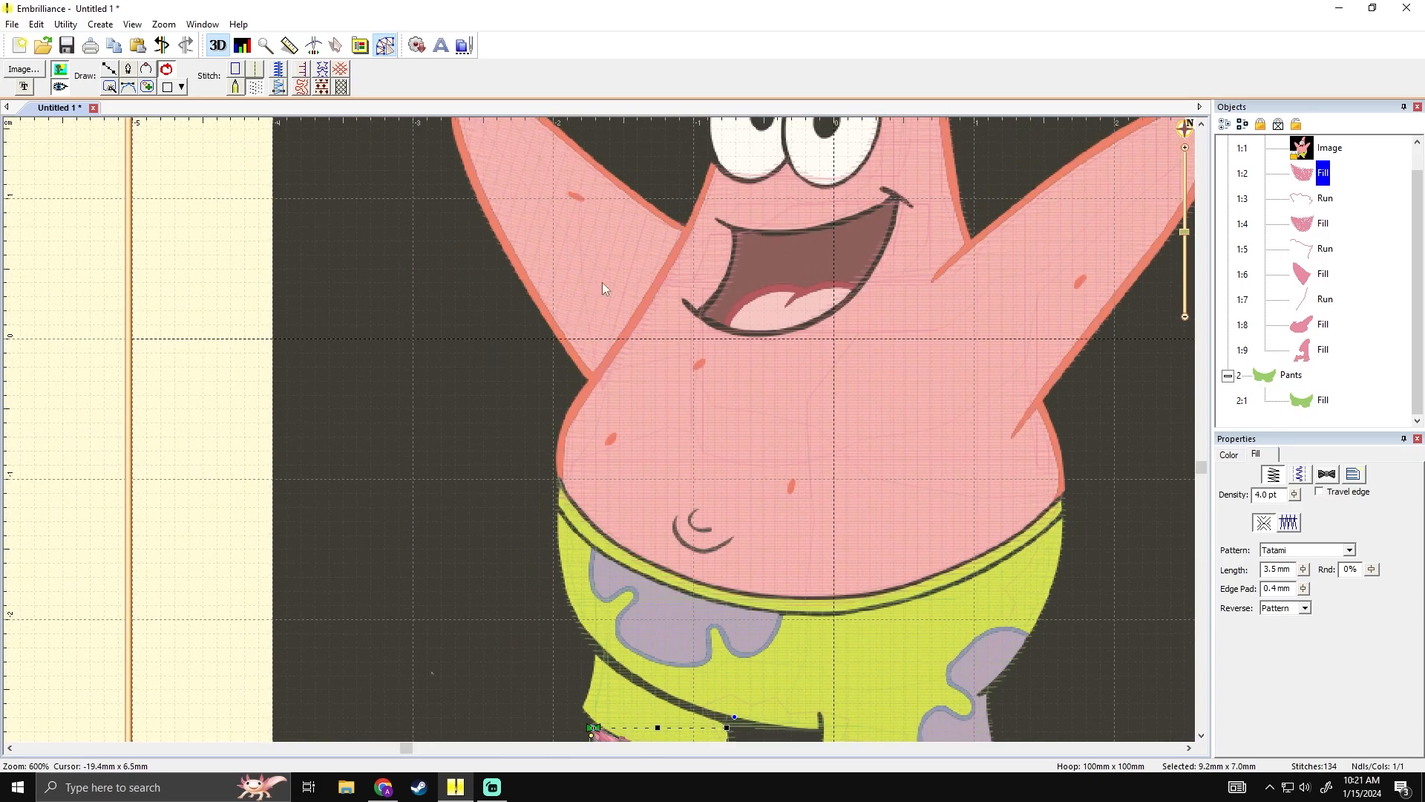
left_click_drag(760, 494, 536, 314)
left_click(484, 486)
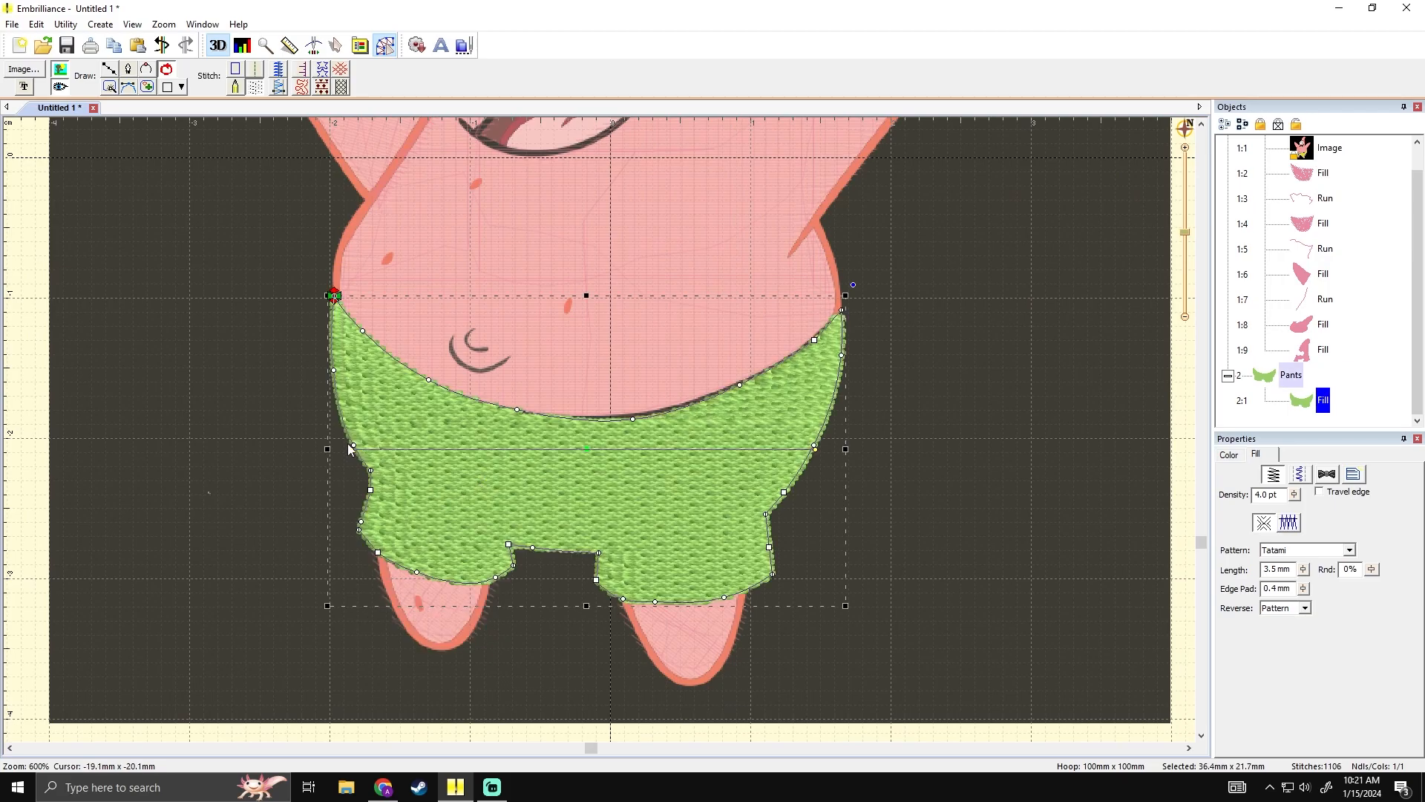
left_click_drag(351, 450, 567, 559)
left_click(933, 524)
scroll(933, 524, "down", 3)
scroll(821, 514, "down", 2)
scroll(775, 513, "up", 4)
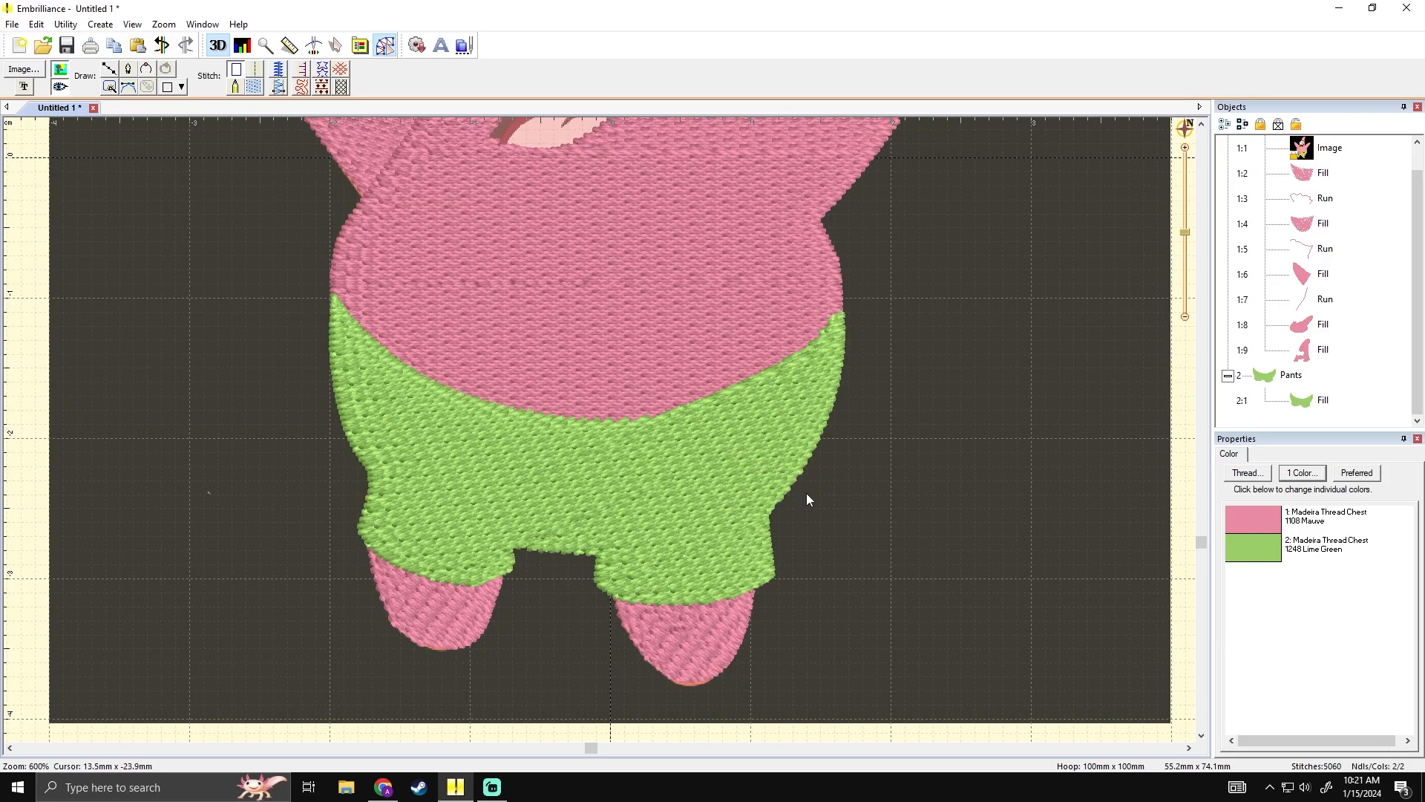
- Refine the pants fill's stitch angle by moving the inclination line's lower end to the right leg's inner corner
left_click(690, 481)
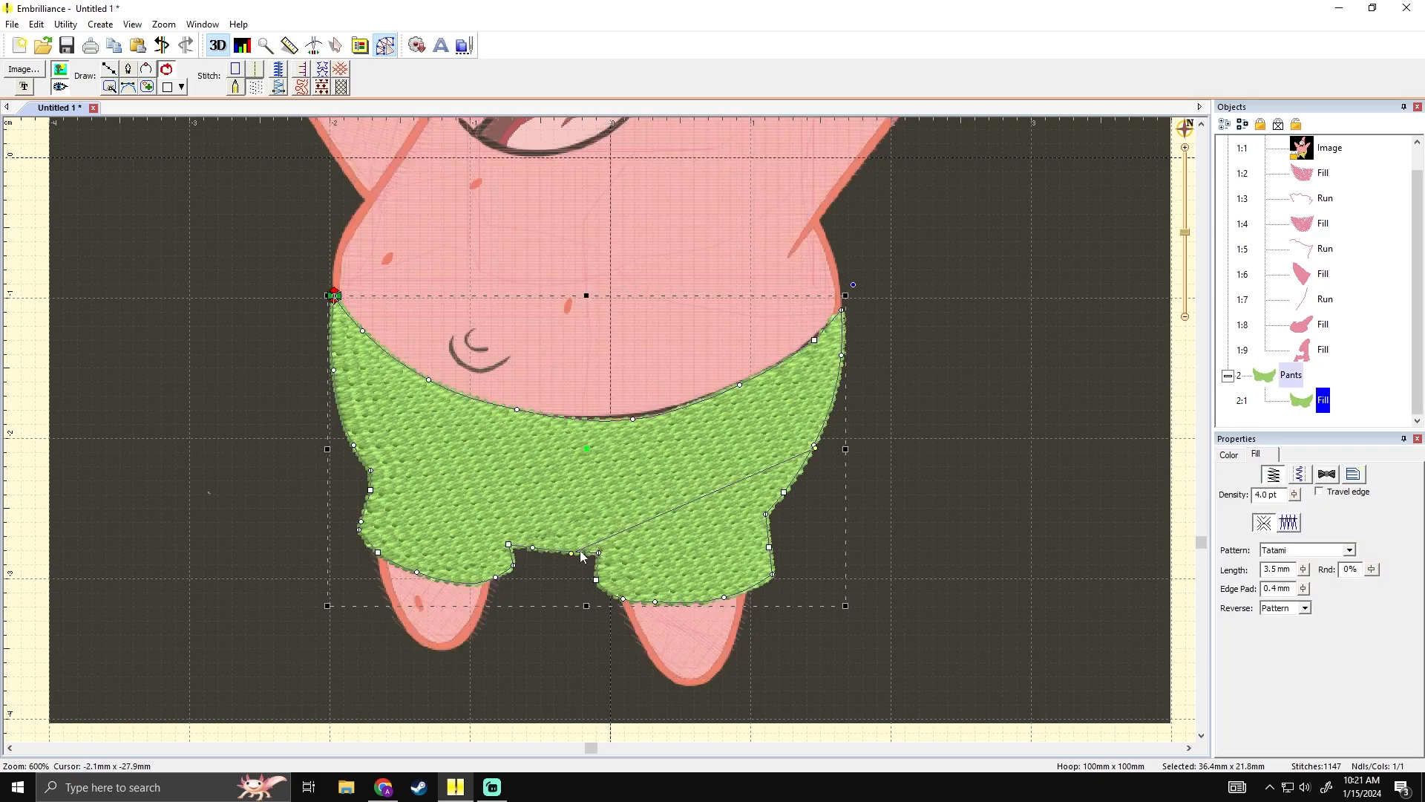
left_click_drag(573, 559, 593, 549)
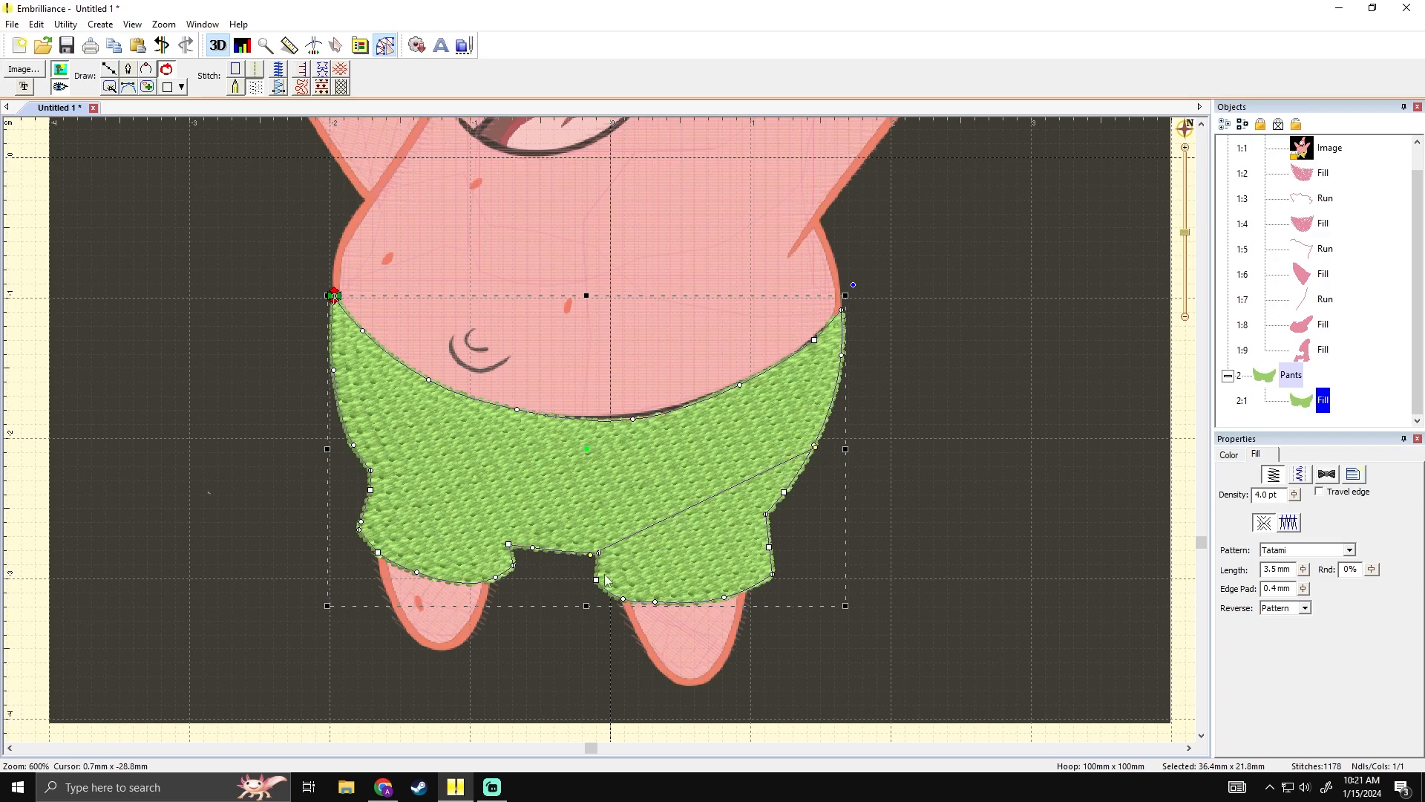
left_click(882, 480)
- Raise the waistline nodes of the pants fill slightly so it overlaps the belly more
left_click(756, 450)
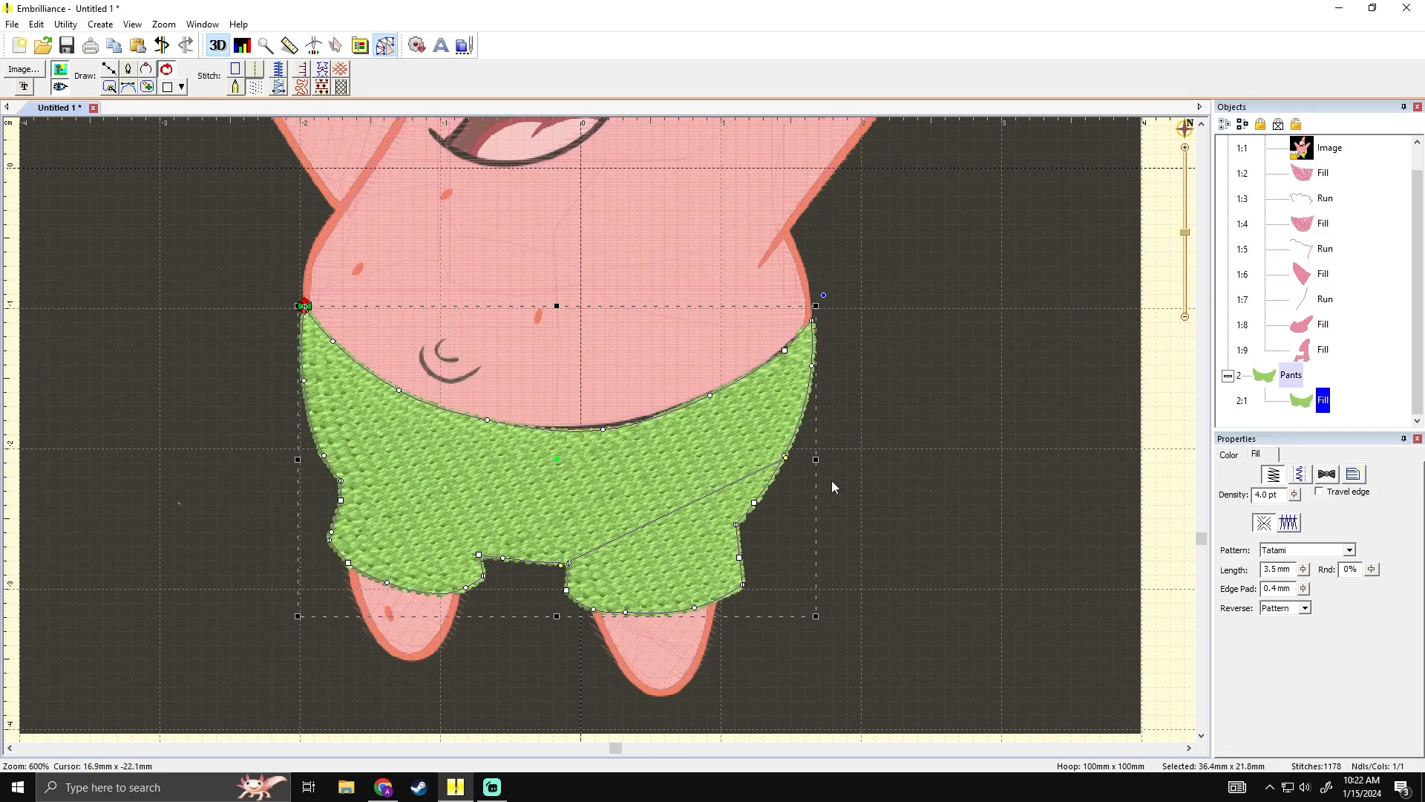
left_click_drag(784, 351, 784, 354)
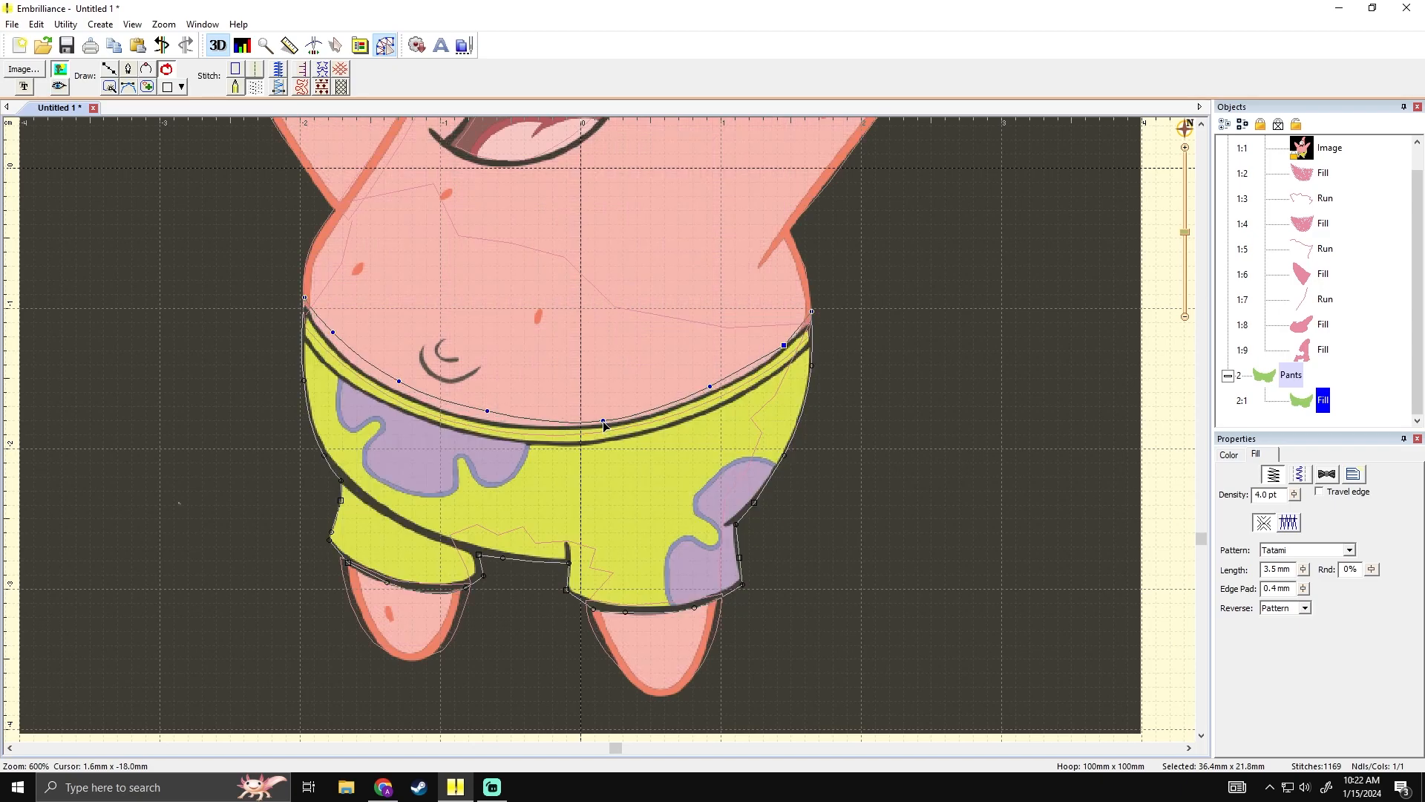
left_click(957, 388)
- Adjust the pants fill's left side node, then lower the left leg's hem nodes and widen its outer corner
left_click(349, 347)
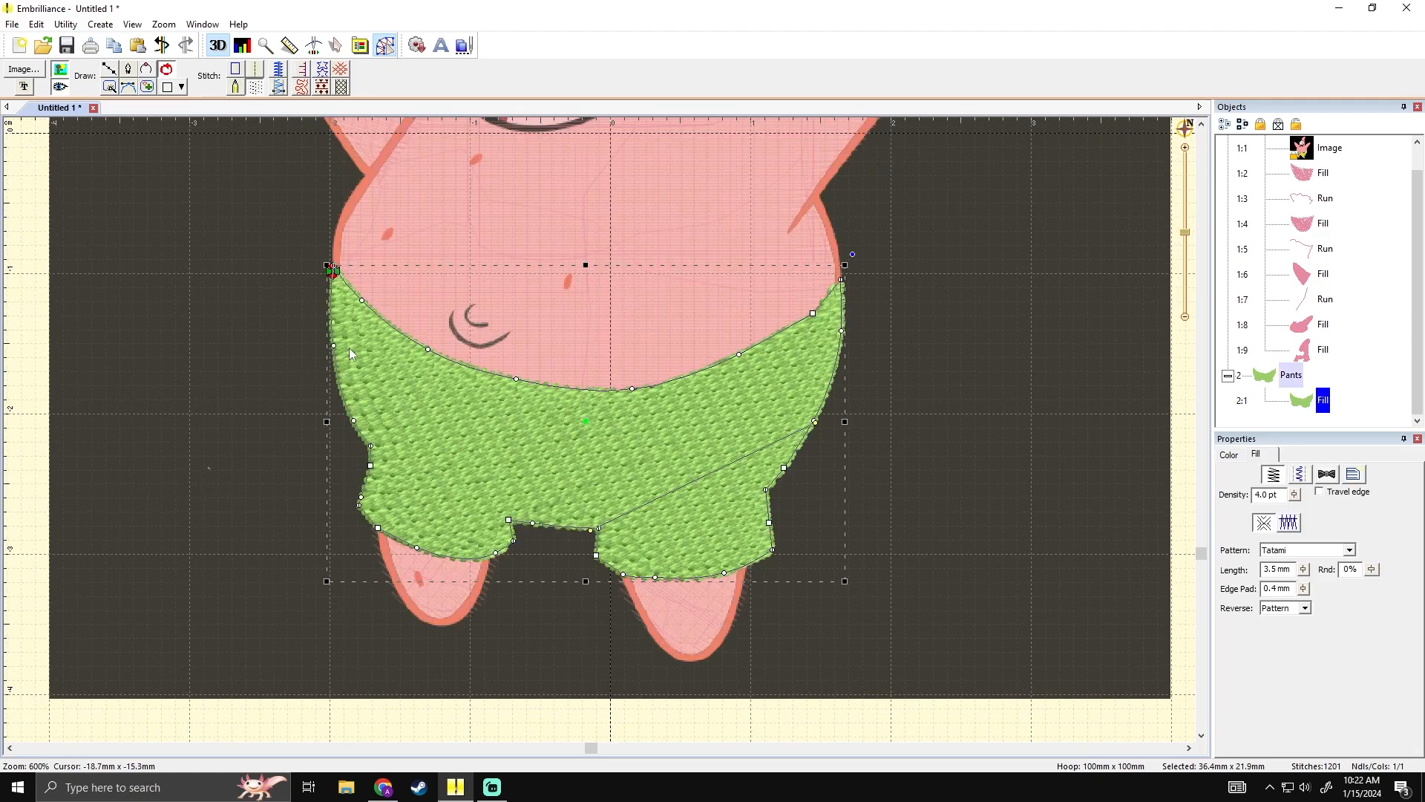
left_click_drag(334, 346, 332, 350)
left_click(298, 401)
left_click(391, 422)
left_click(328, 478)
left_click(411, 496)
mouse_move(307, 469)
left_mouse_down()
mouse_move(321, 493)
mouse_move(529, 570)
mouse_move(508, 553)
mouse_move(498, 564)
left_mouse_up()
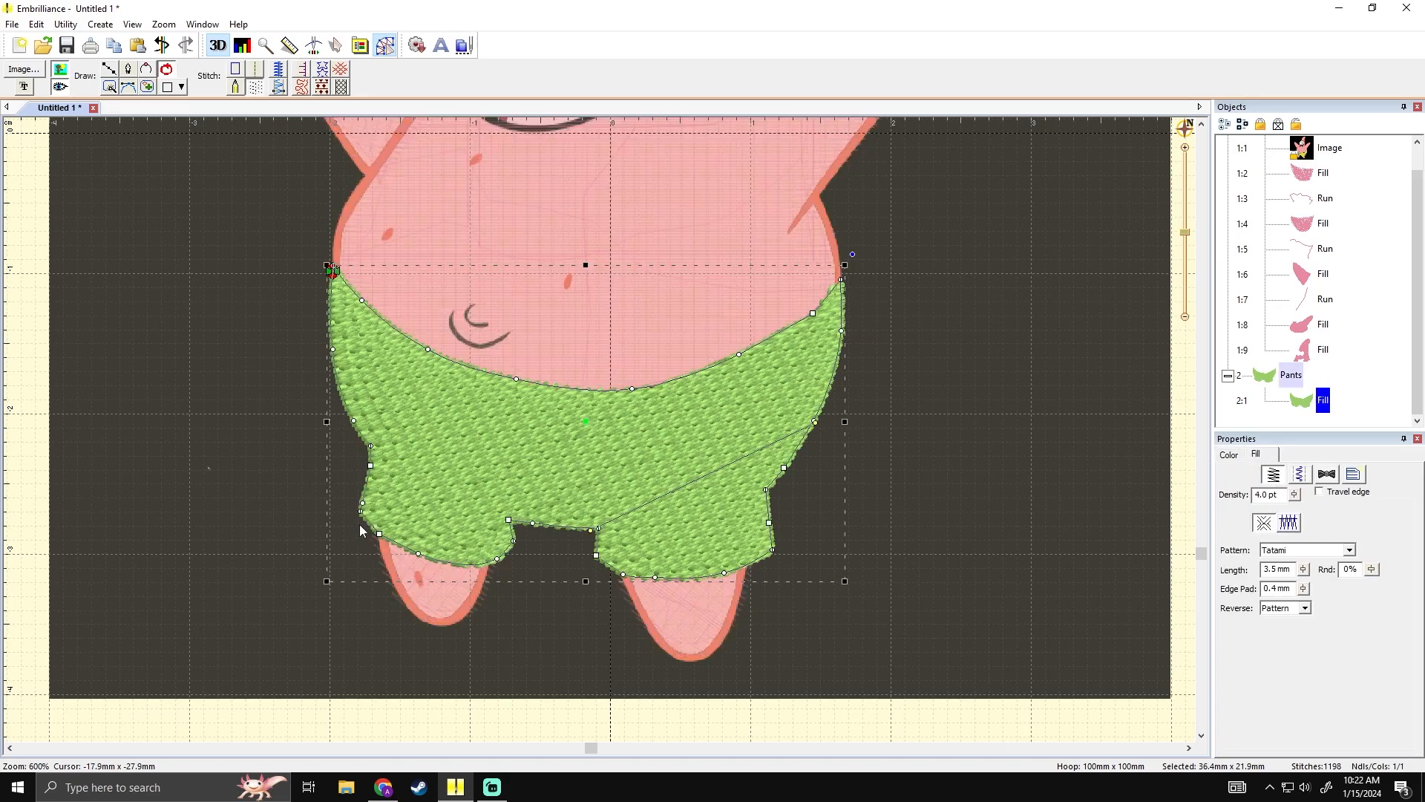
left_click_drag(361, 513, 355, 515)
left_click_drag(512, 539, 513, 542)
- Lower the right leg's hem nodes on the pants fill so it extends further over the foot
left_click(587, 559)
left_click(597, 561)
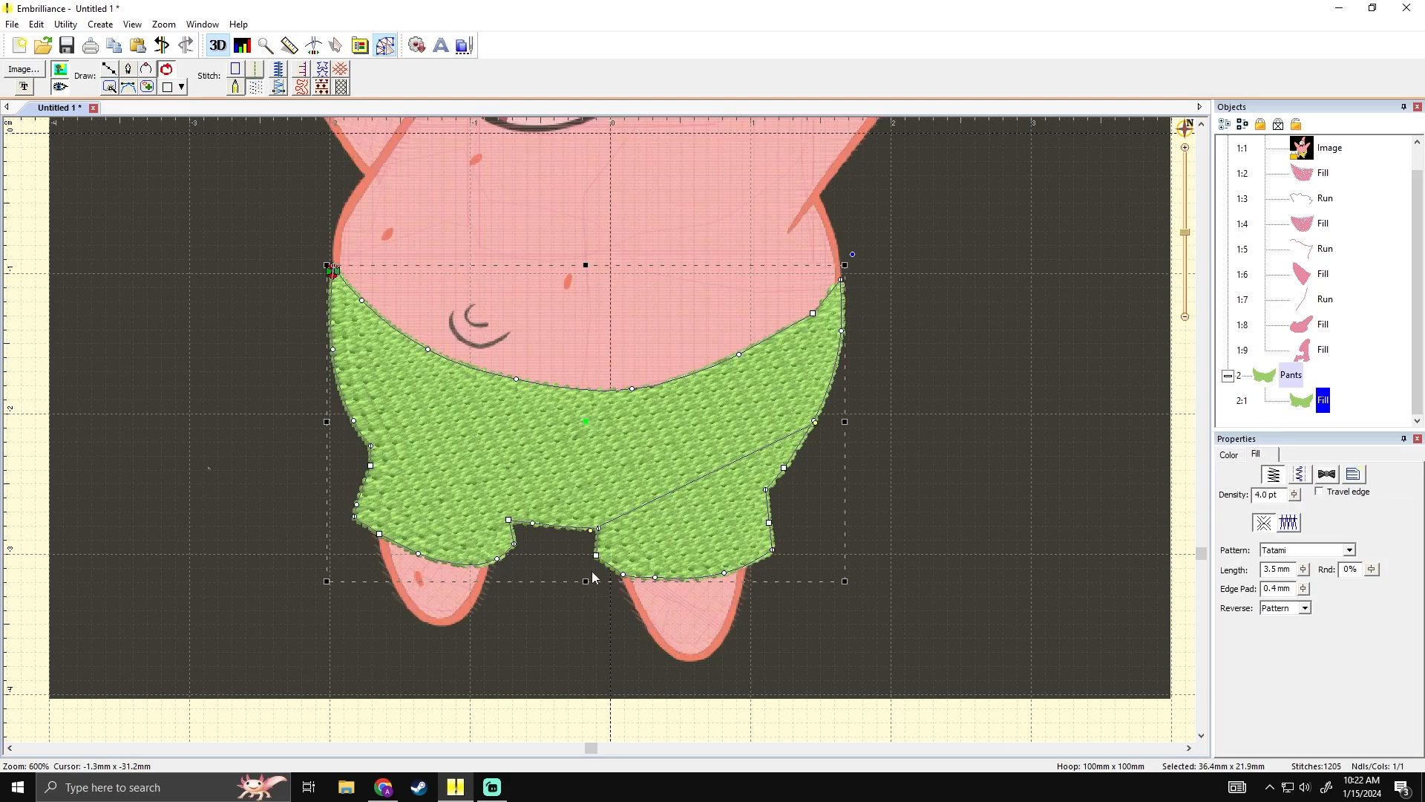
left_click_drag(596, 557, 599, 566)
mouse_move(853, 582)
left_mouse_down()
mouse_move(745, 541)
mouse_move(574, 556)
mouse_move(705, 607)
mouse_move(729, 577)
mouse_move(802, 573)
mouse_move(788, 606)
left_mouse_up()
left_click(789, 581)
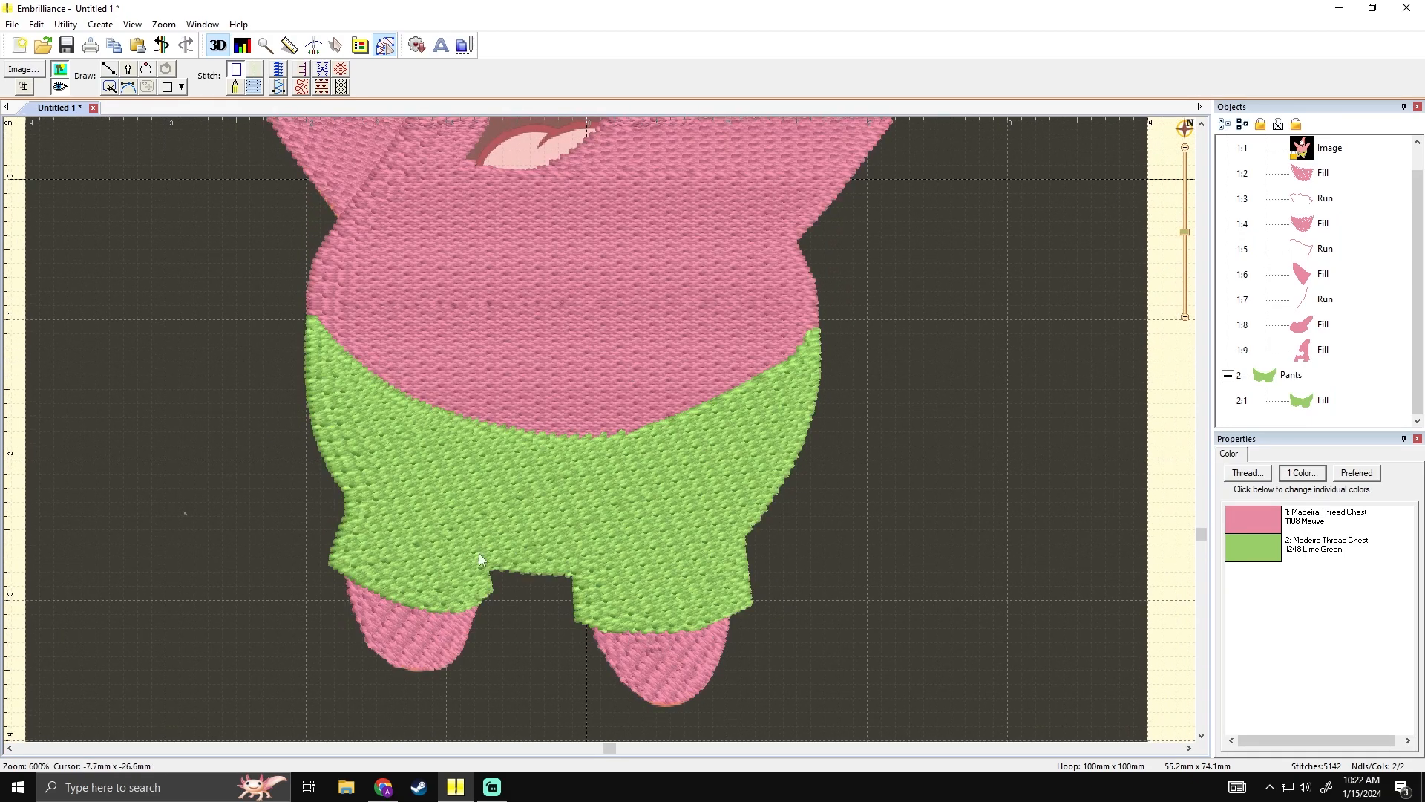
left_click_drag(779, 573, 824, 579)
left_click_drag(645, 518, 612, 526)
left_click_drag(934, 492, 845, 488)
- Try moving the pants fill's right side nodes inward, checking the edge with the reference image hidden and shown
left_click(724, 481)
left_click(735, 524)
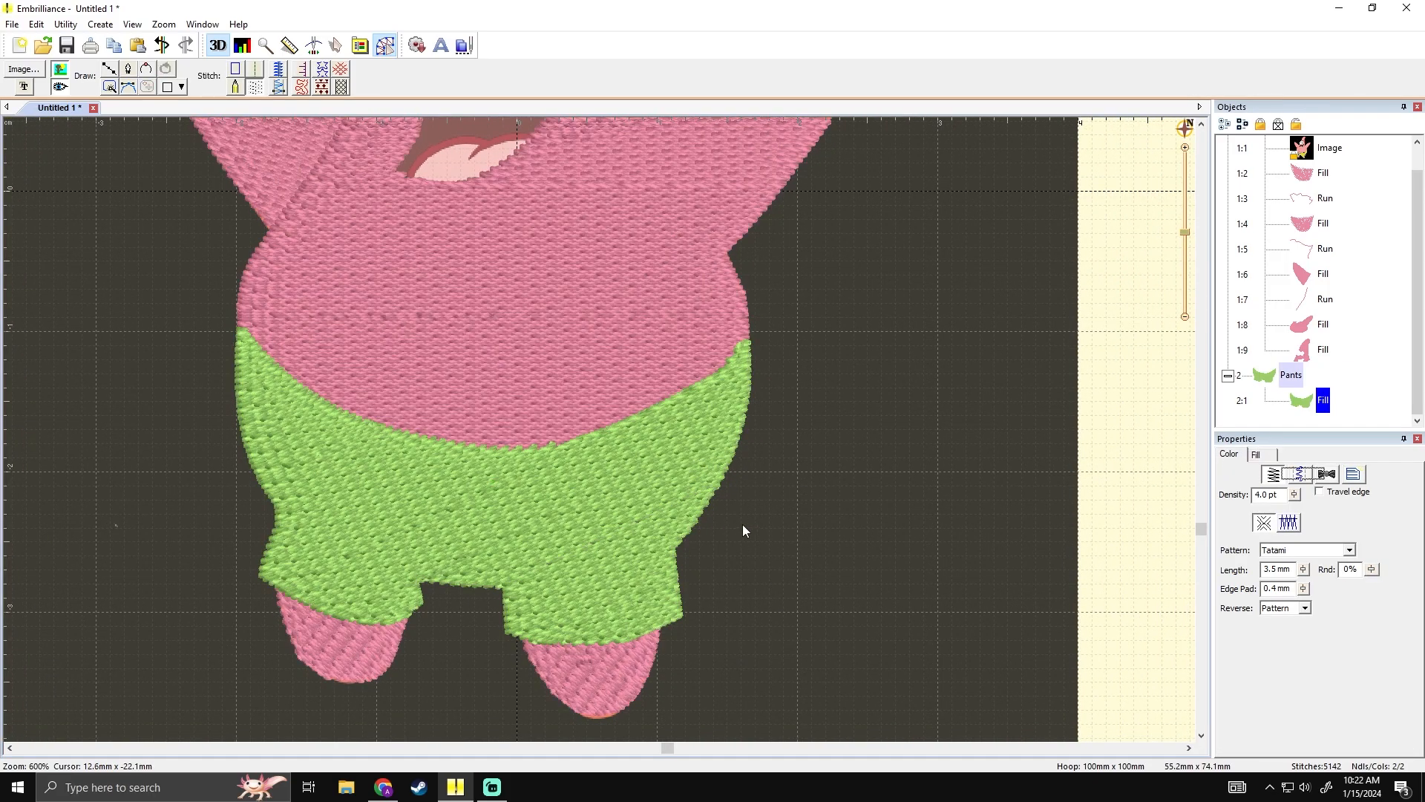
left_click(723, 482)
left_click(724, 476)
left_click(726, 462)
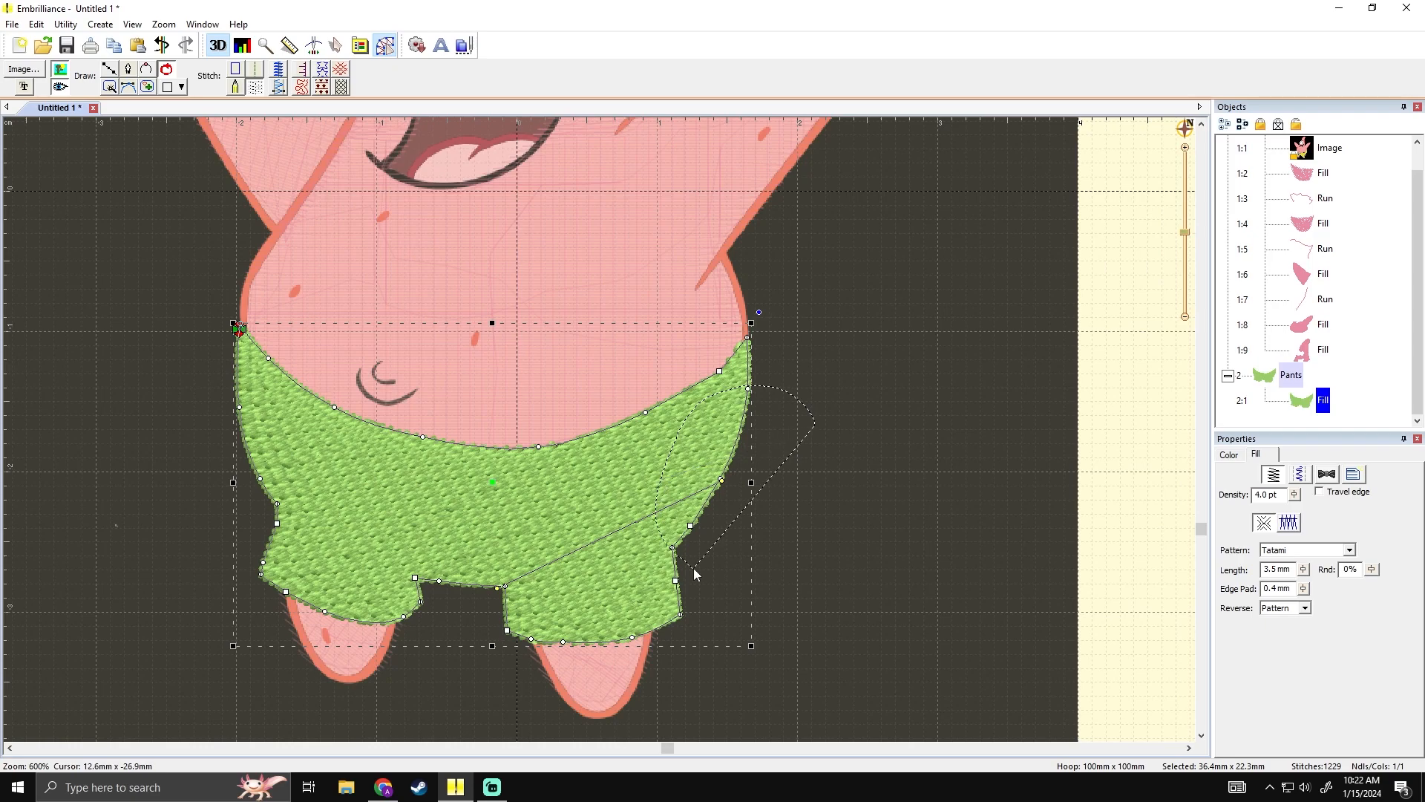
left_click(682, 527)
left_click(757, 510)
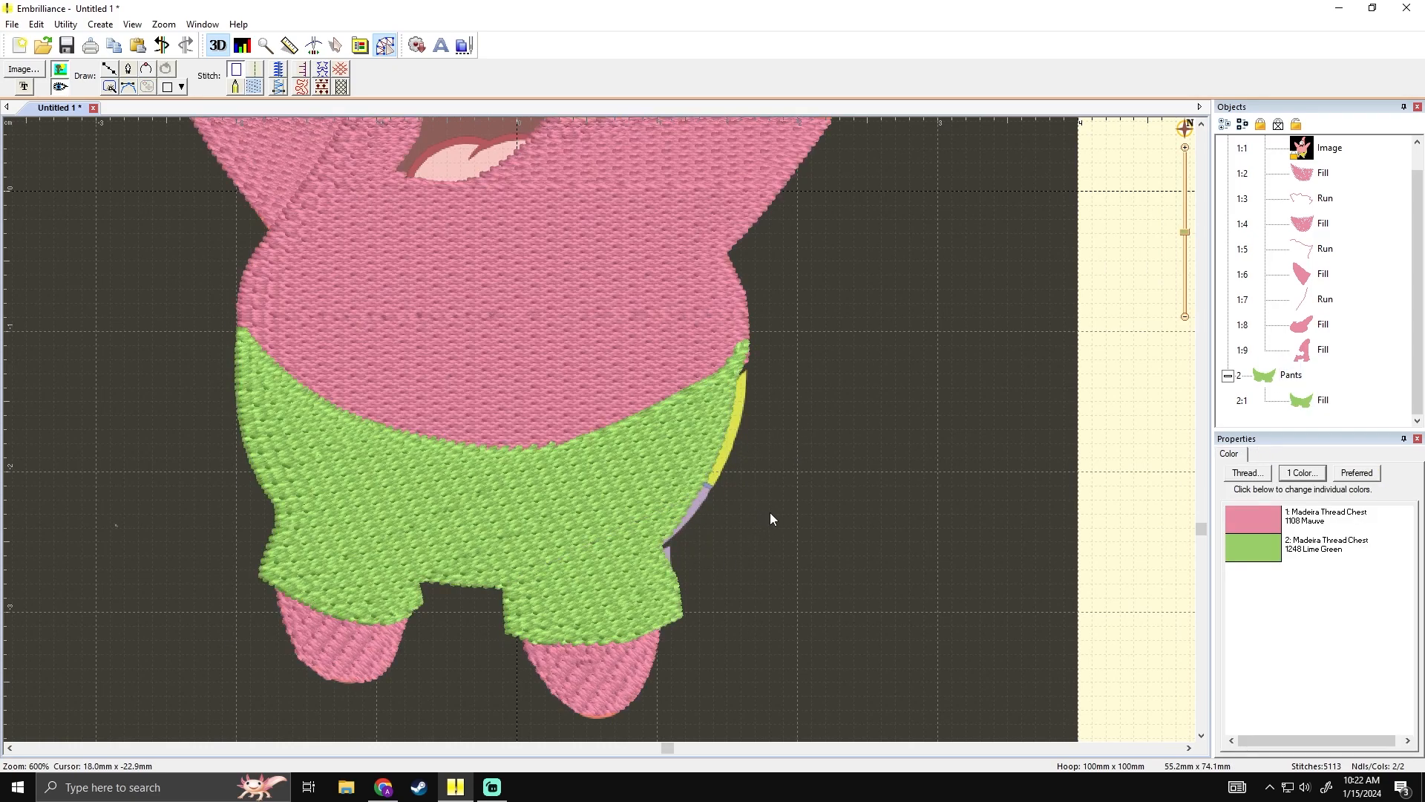
left_click(64, 71)
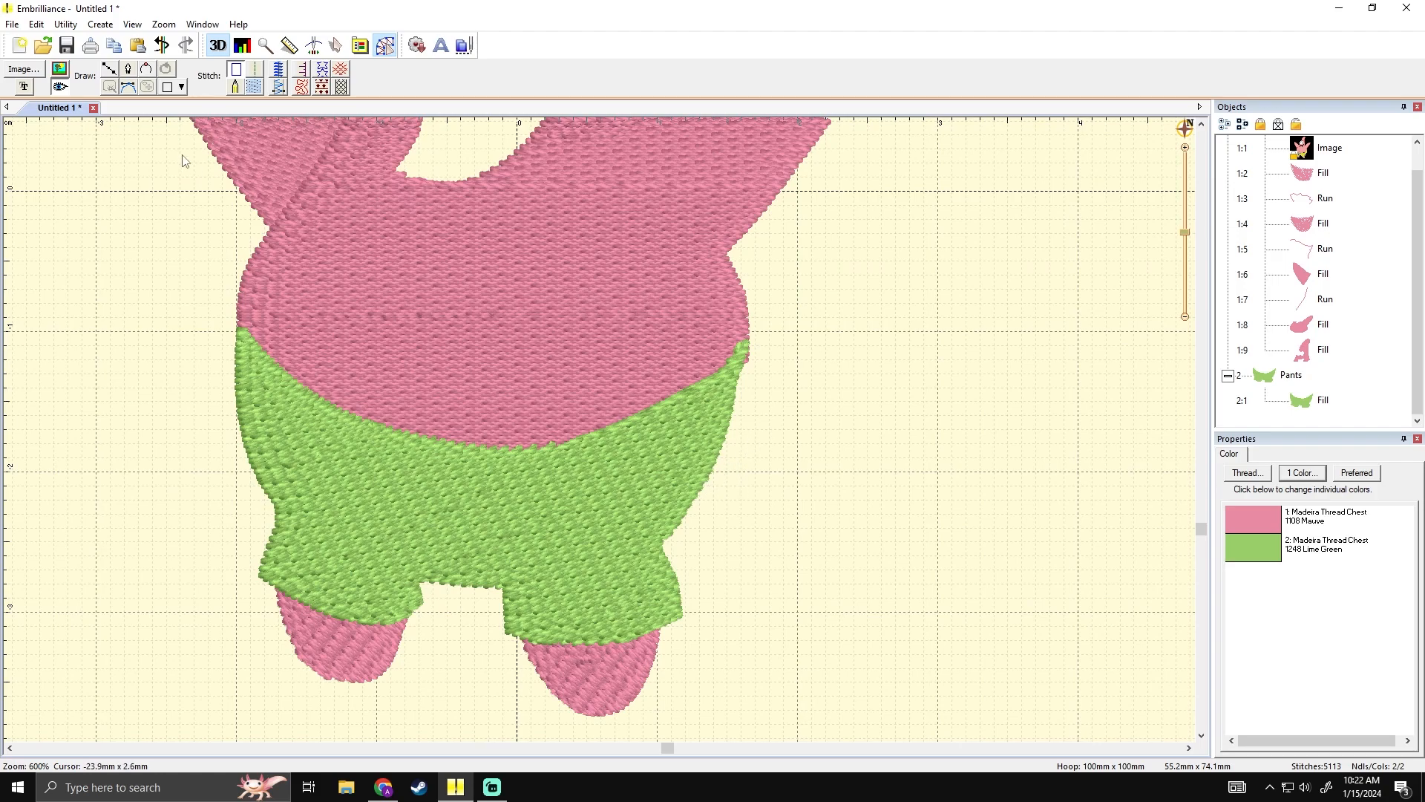
left_click(61, 70)
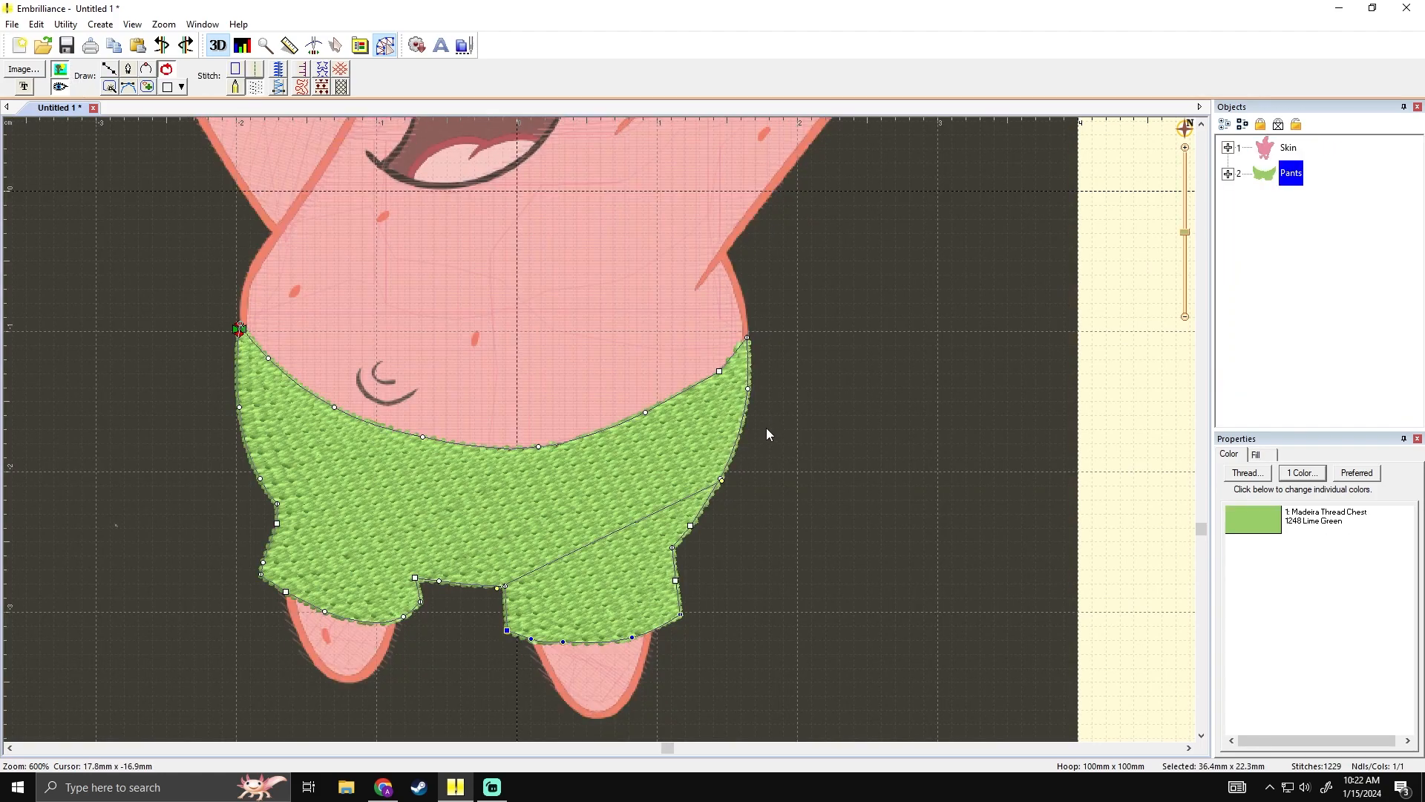
- Try raising the right leg's hem nodes on the pants fill, checking the overlap with the reference image hidden
left_click(753, 519)
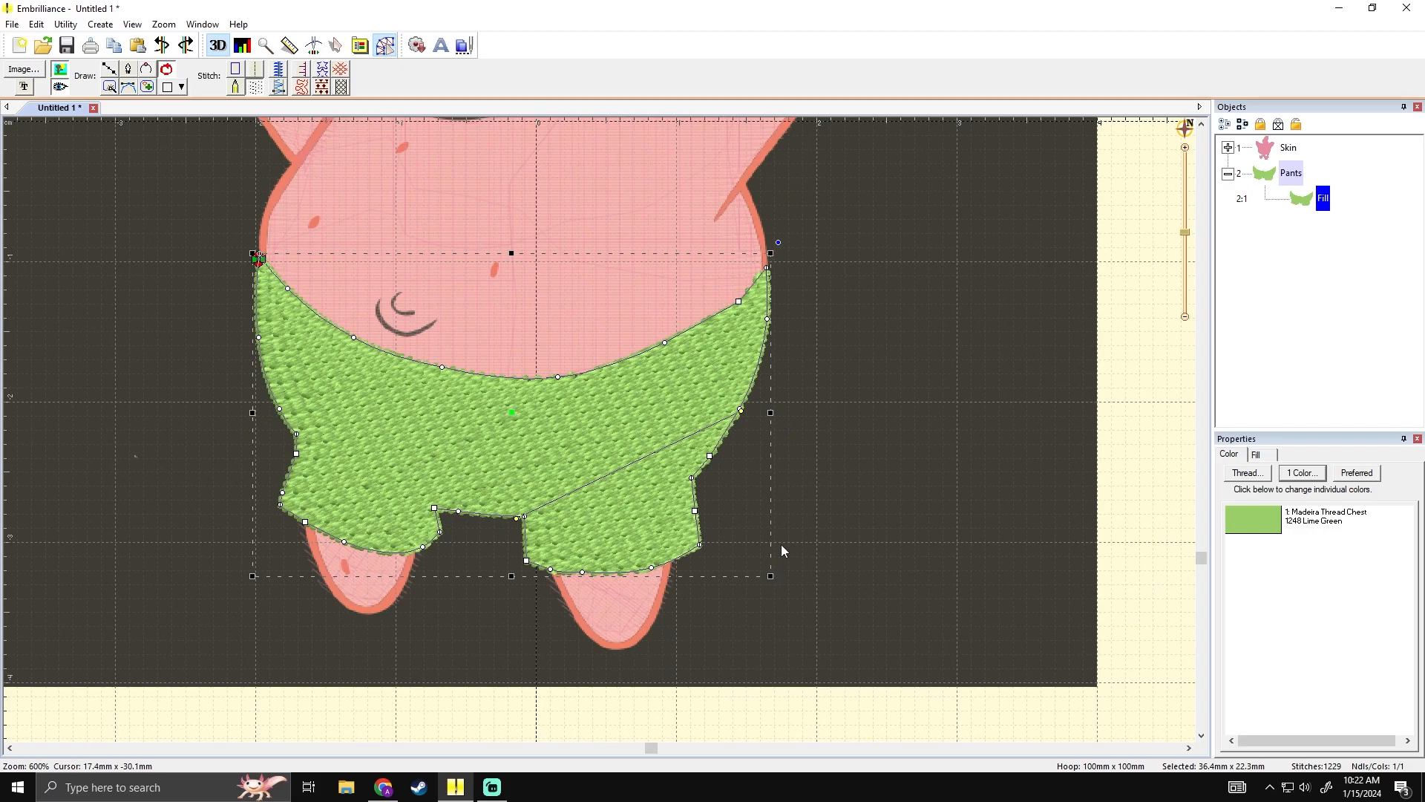
mouse_move(781, 551)
left_mouse_down()
mouse_move(565, 539)
mouse_move(549, 622)
mouse_move(772, 567)
left_mouse_up()
left_click(458, 585)
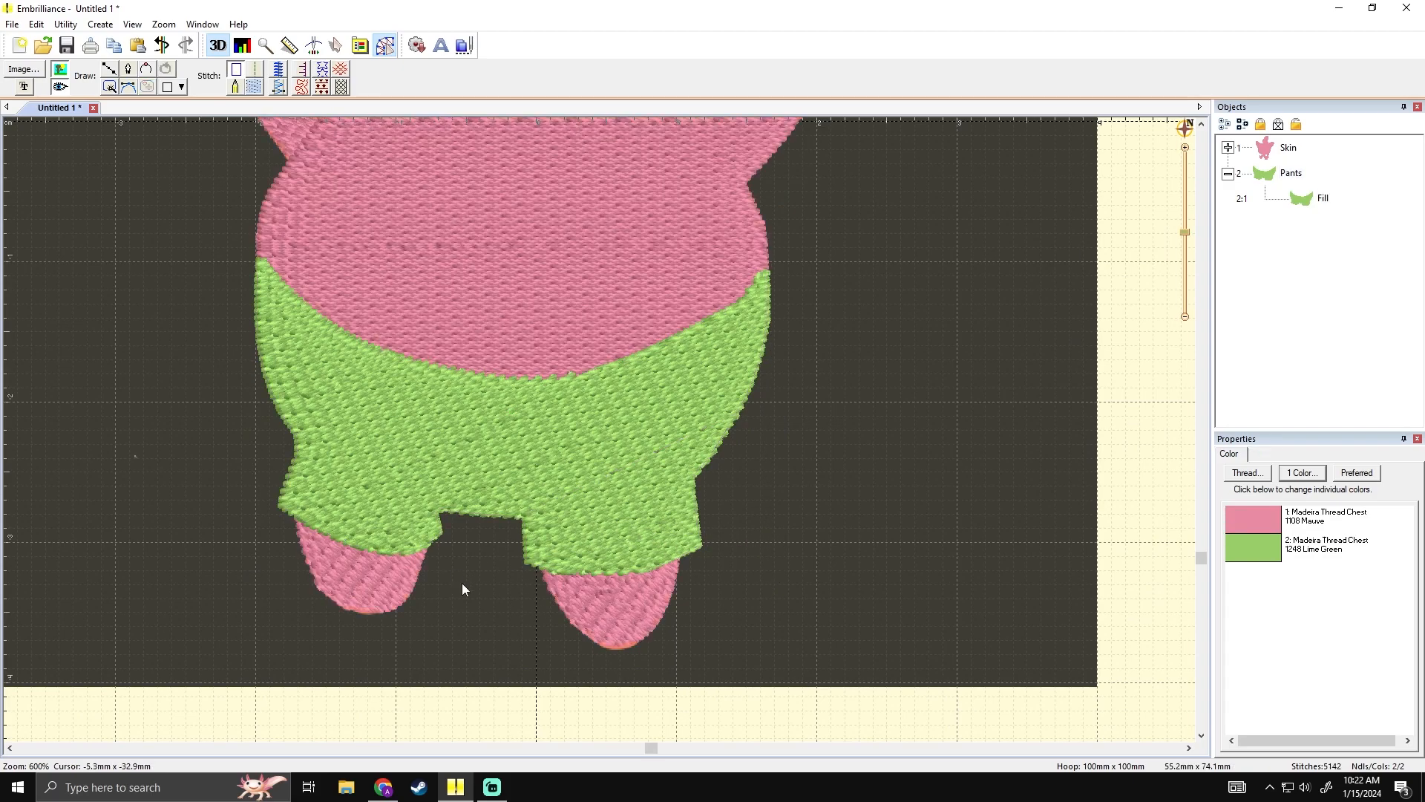
left_click(699, 554)
left_click_drag(653, 566, 652, 542)
left_click(737, 573)
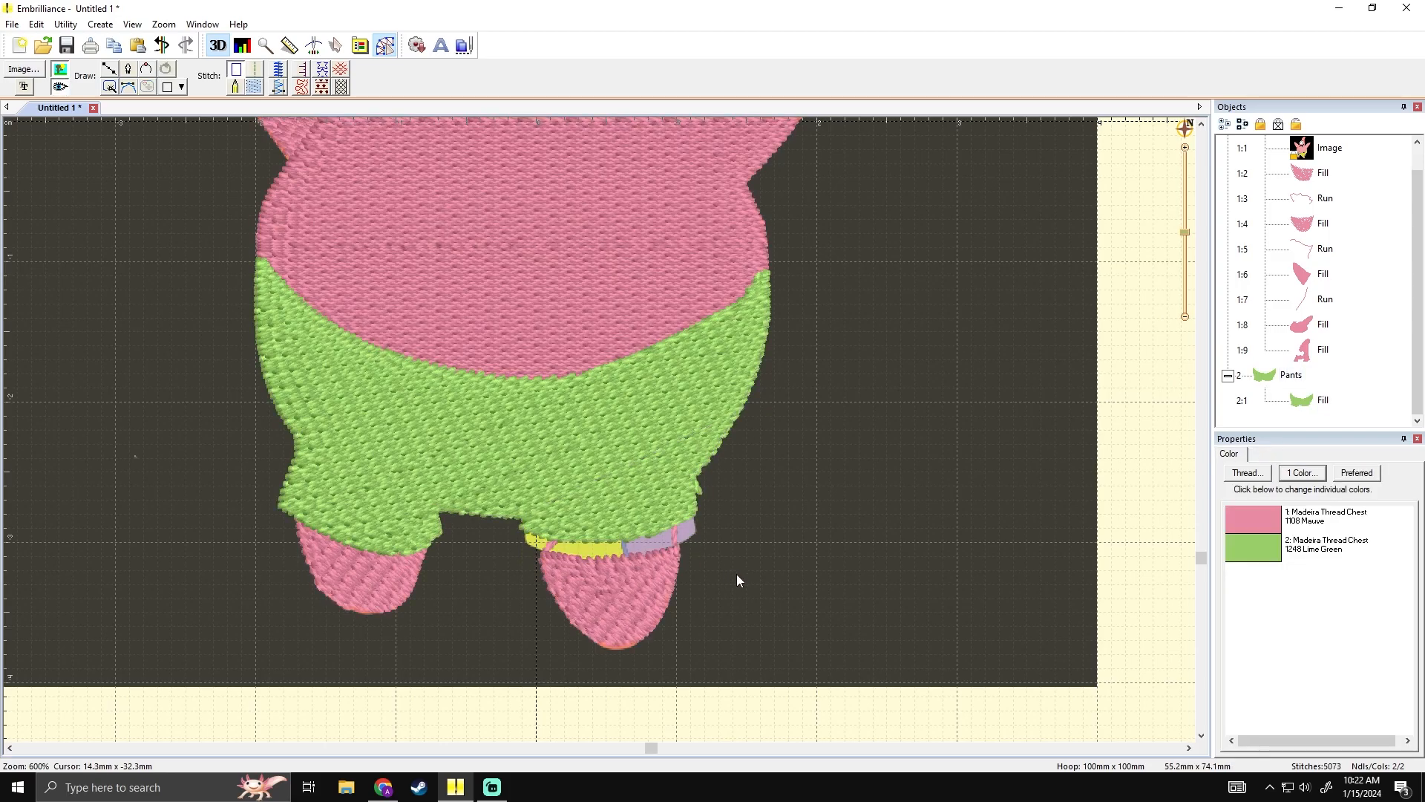
left_click(60, 71)
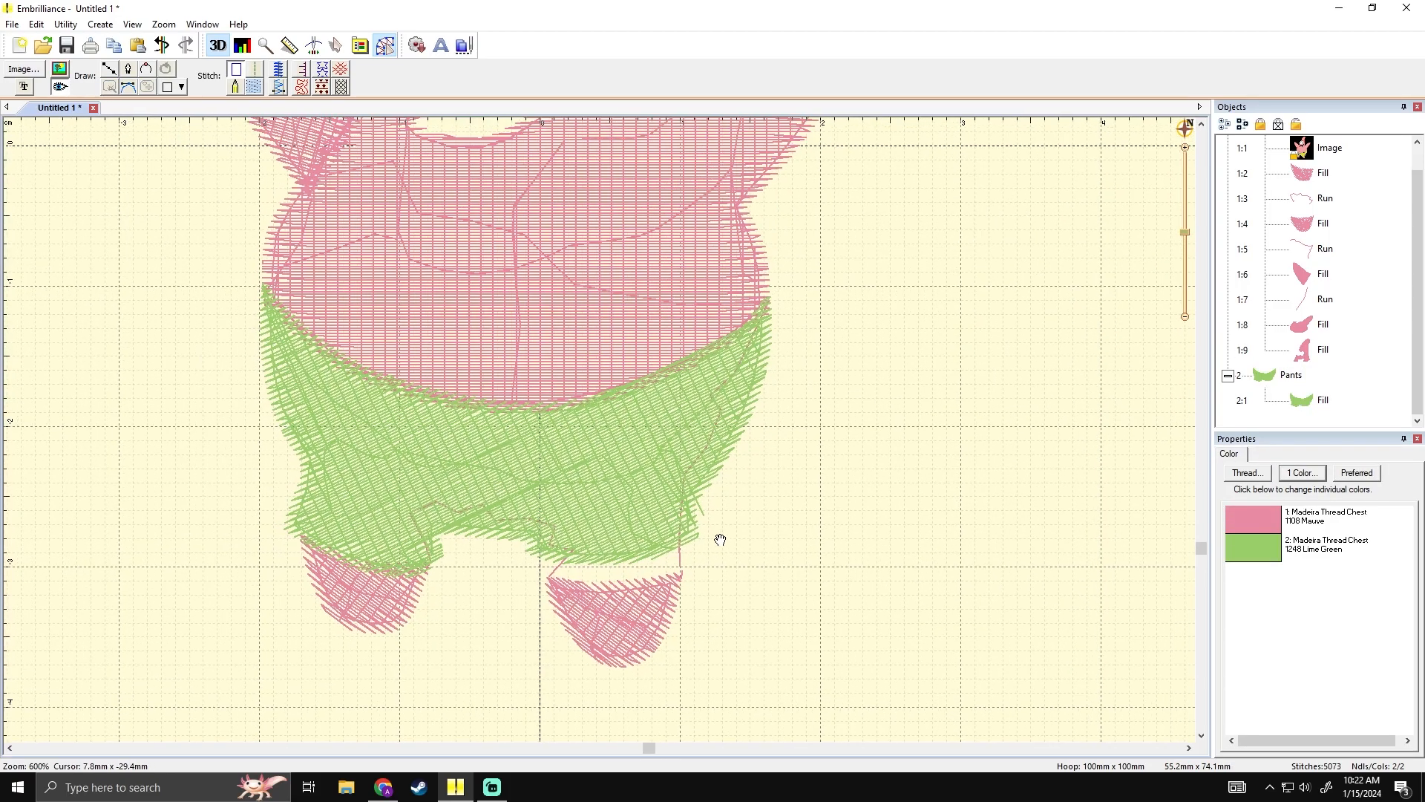
scroll(596, 579, "down", 2)
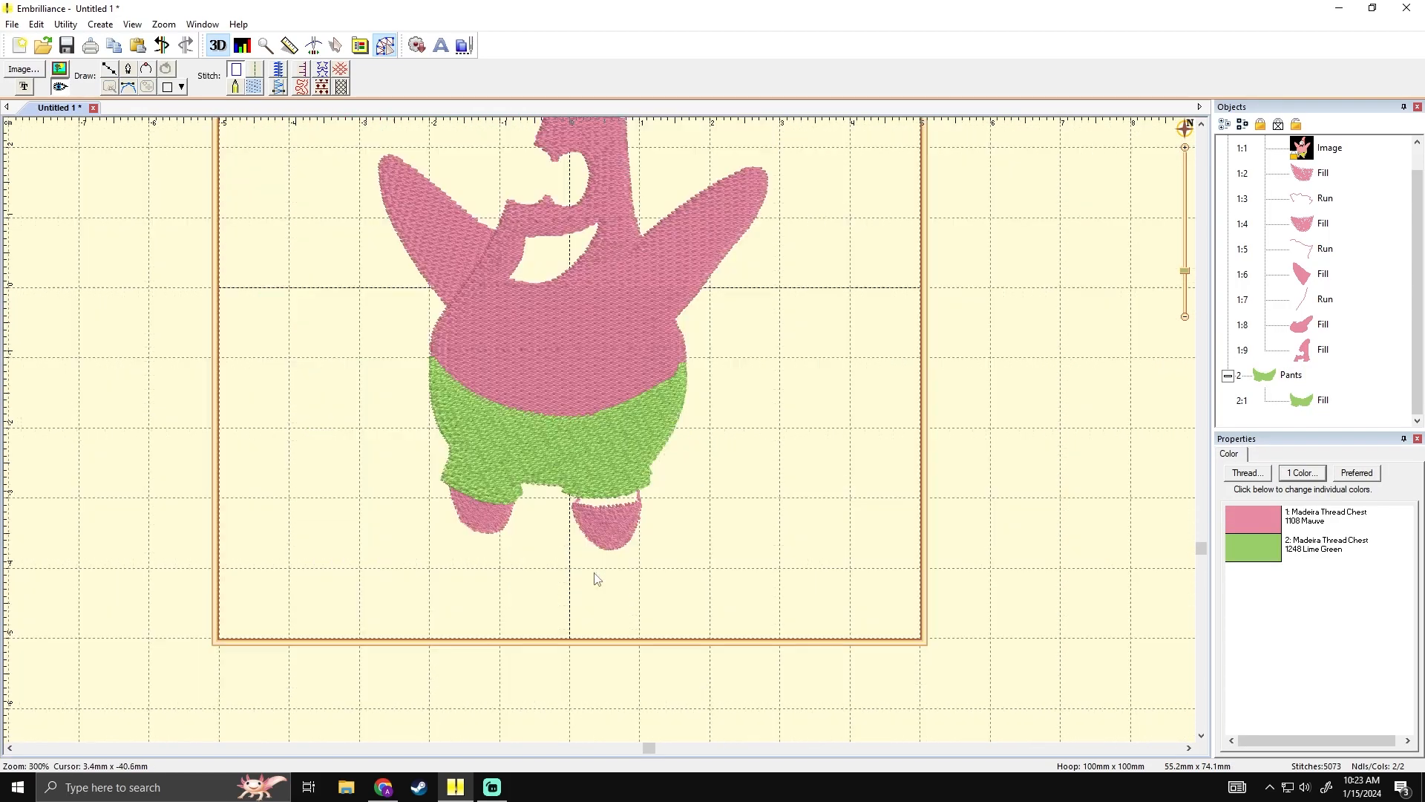
left_click(660, 504)
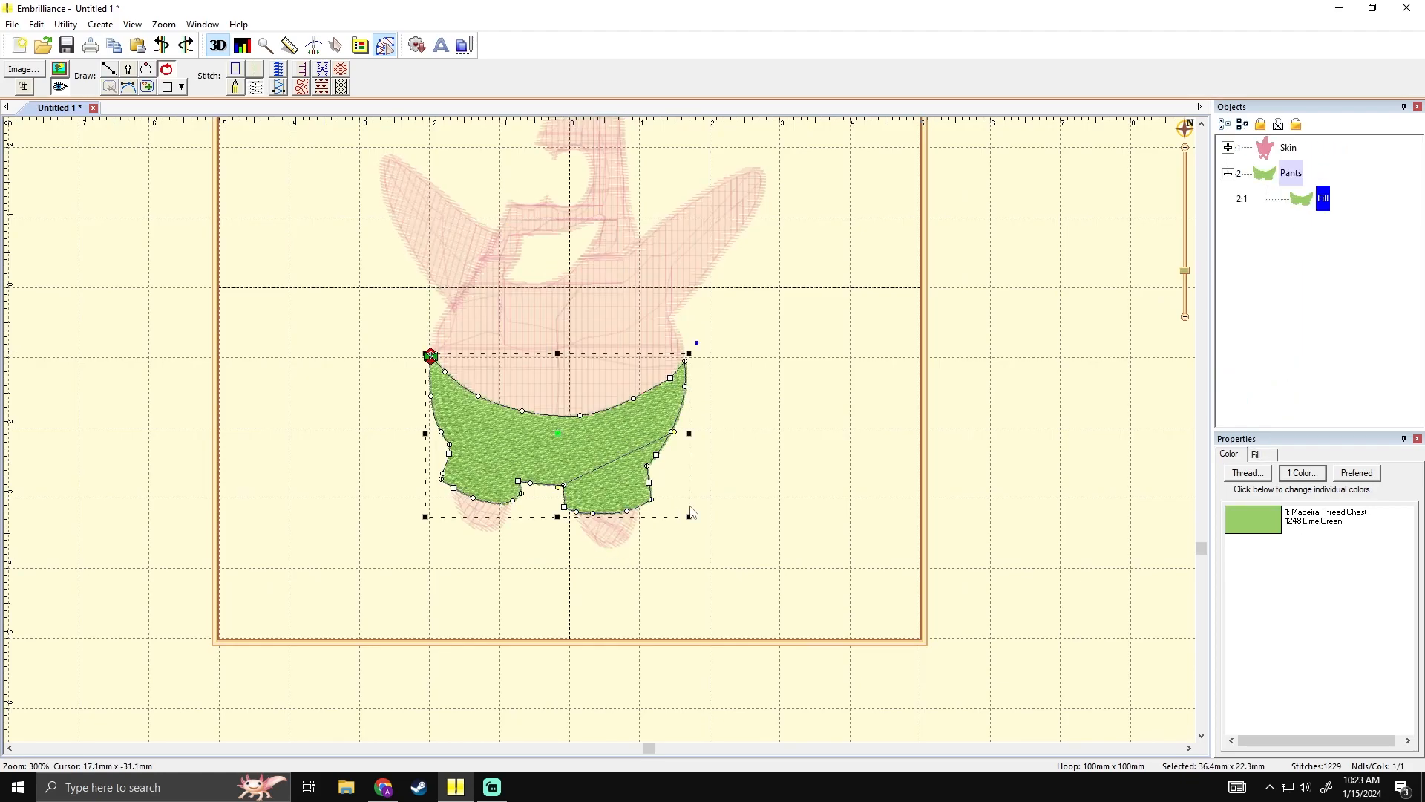
- Try moving the pants fill's right side node inward, then undo the move
scroll(694, 510, "up", 2)
left_click(785, 603)
left_click(688, 418)
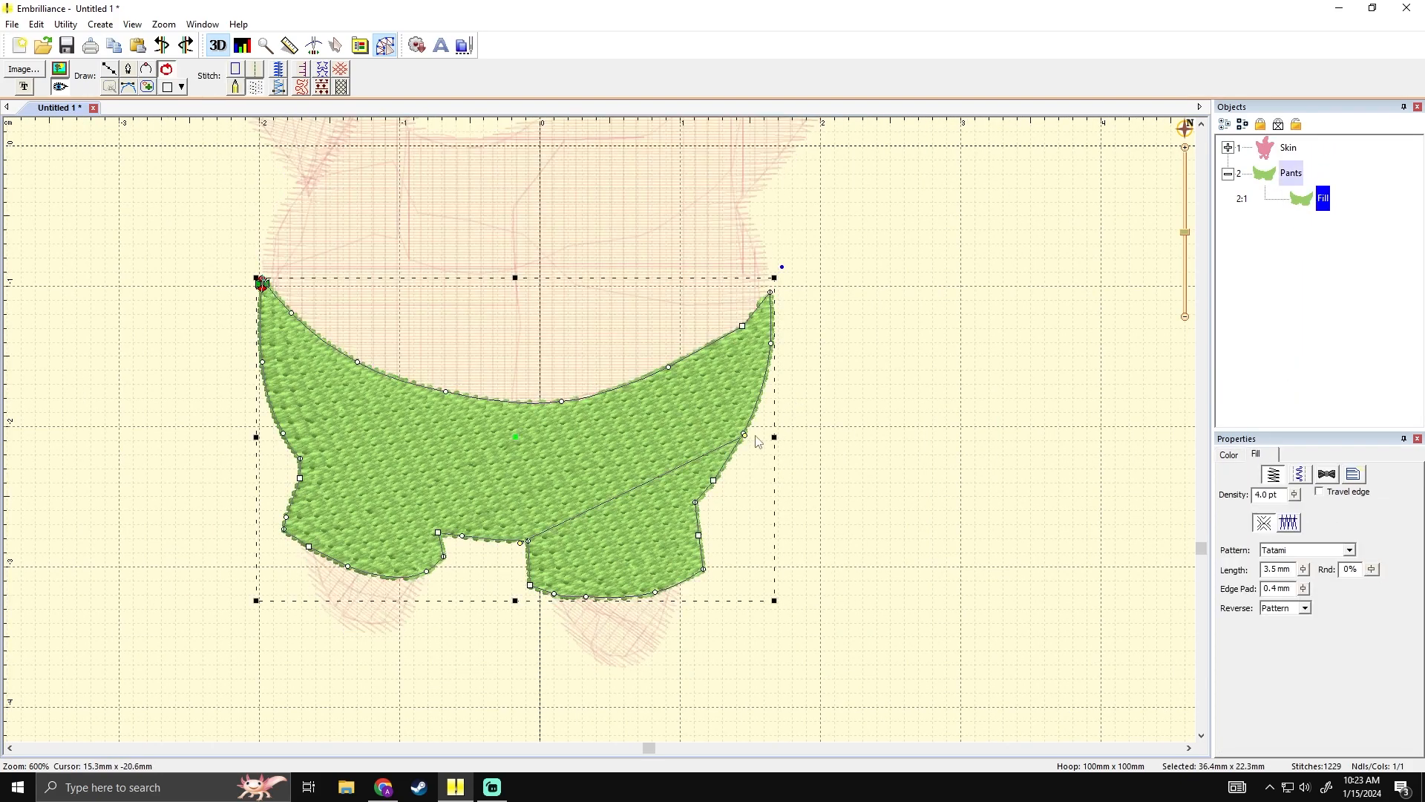
left_click_drag(744, 435, 722, 434)
left_click(836, 445)
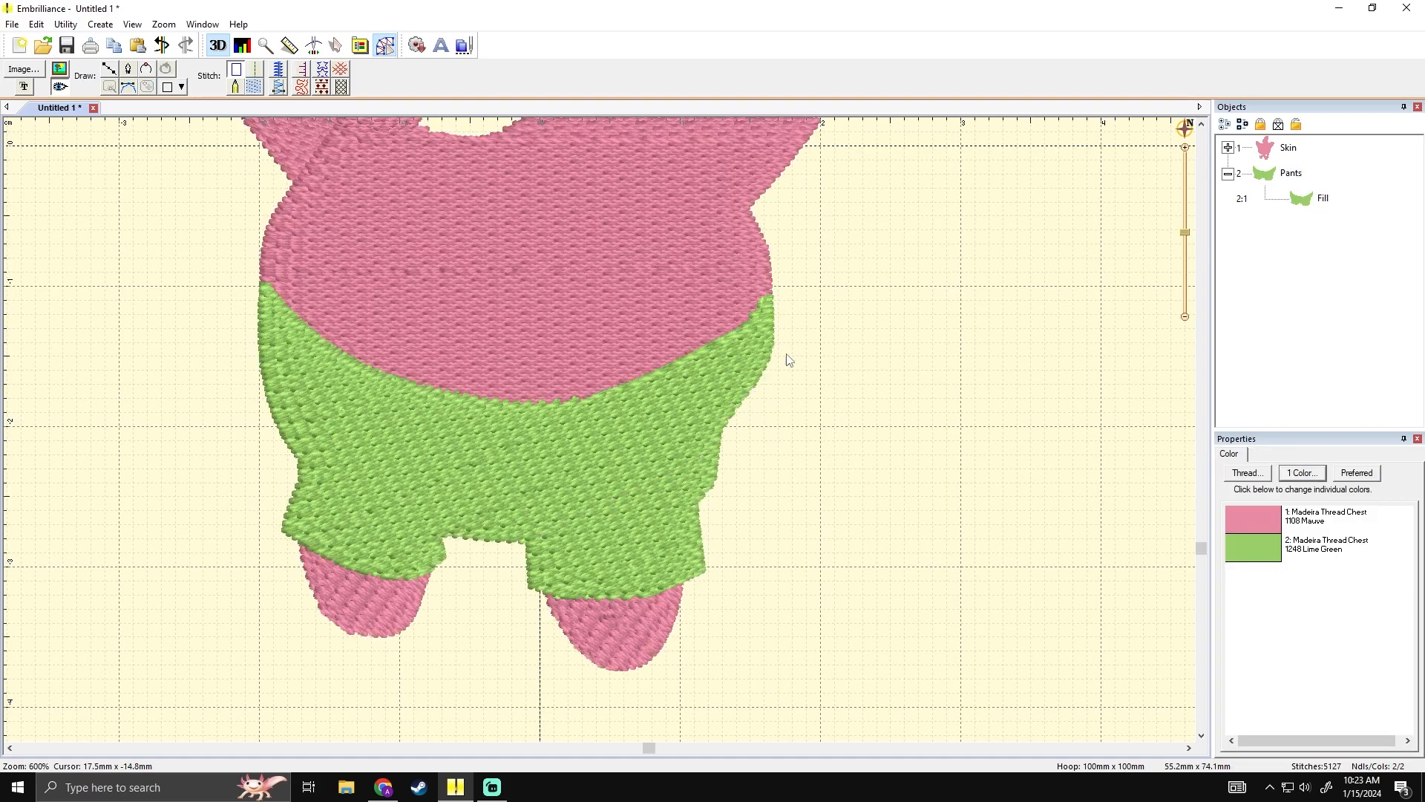
key("ctrl+z")
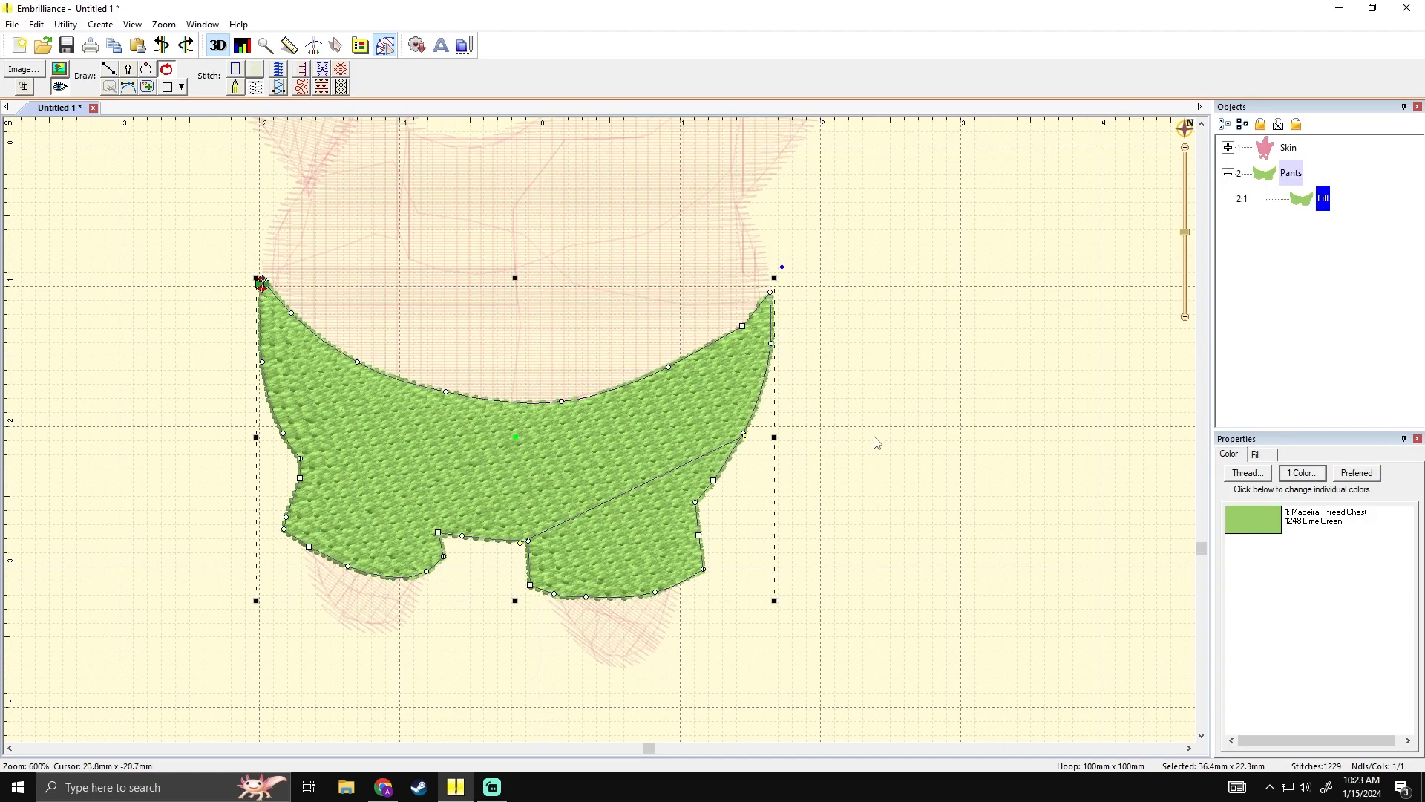
- Show the reference image again and examine the pants fill's left side outline against it
scroll(876, 438, "down", 2)
left_click(802, 440)
left_click(61, 86)
left_click(61, 87)
left_click(61, 71)
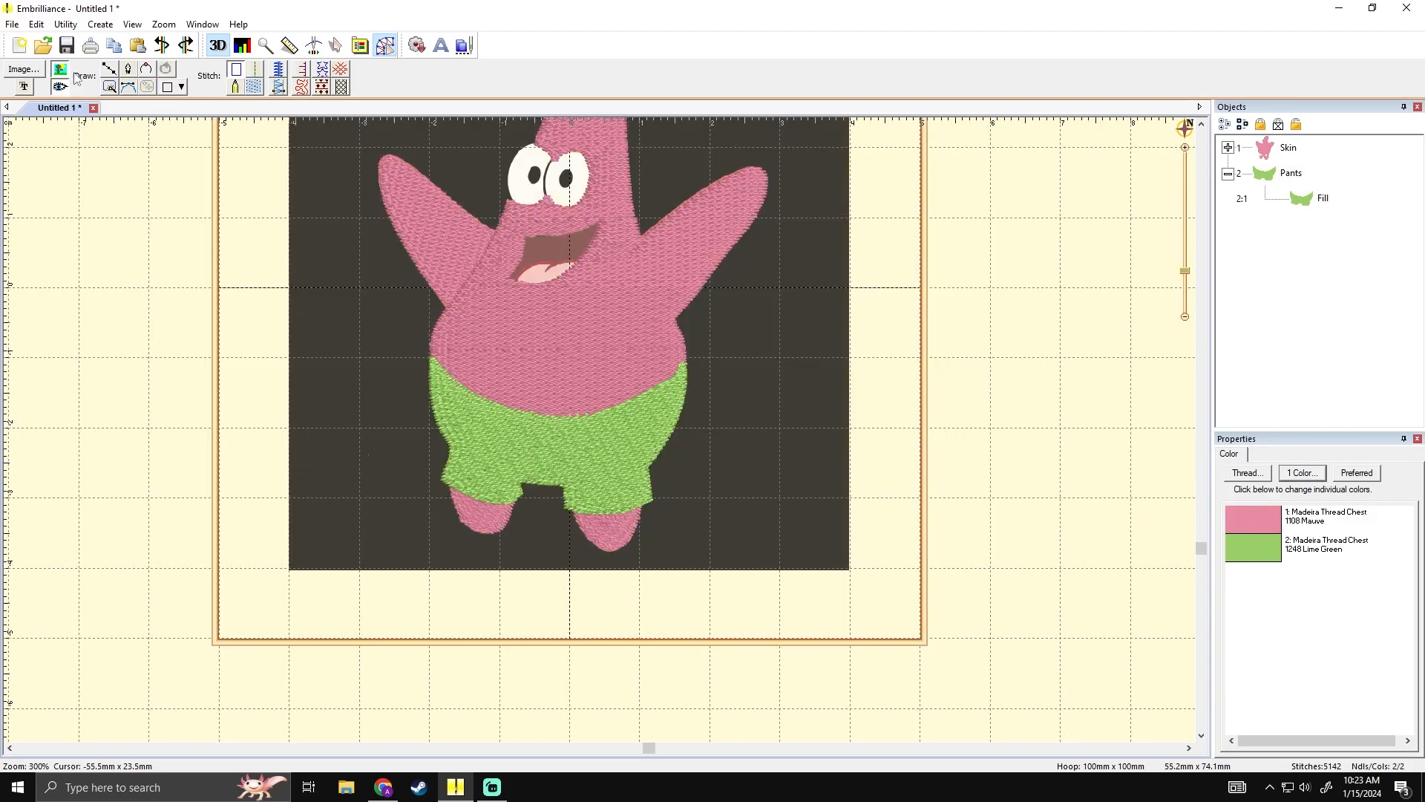
scroll(591, 338, "up", 2)
left_click_drag(407, 439, 498, 480)
left_click(475, 469)
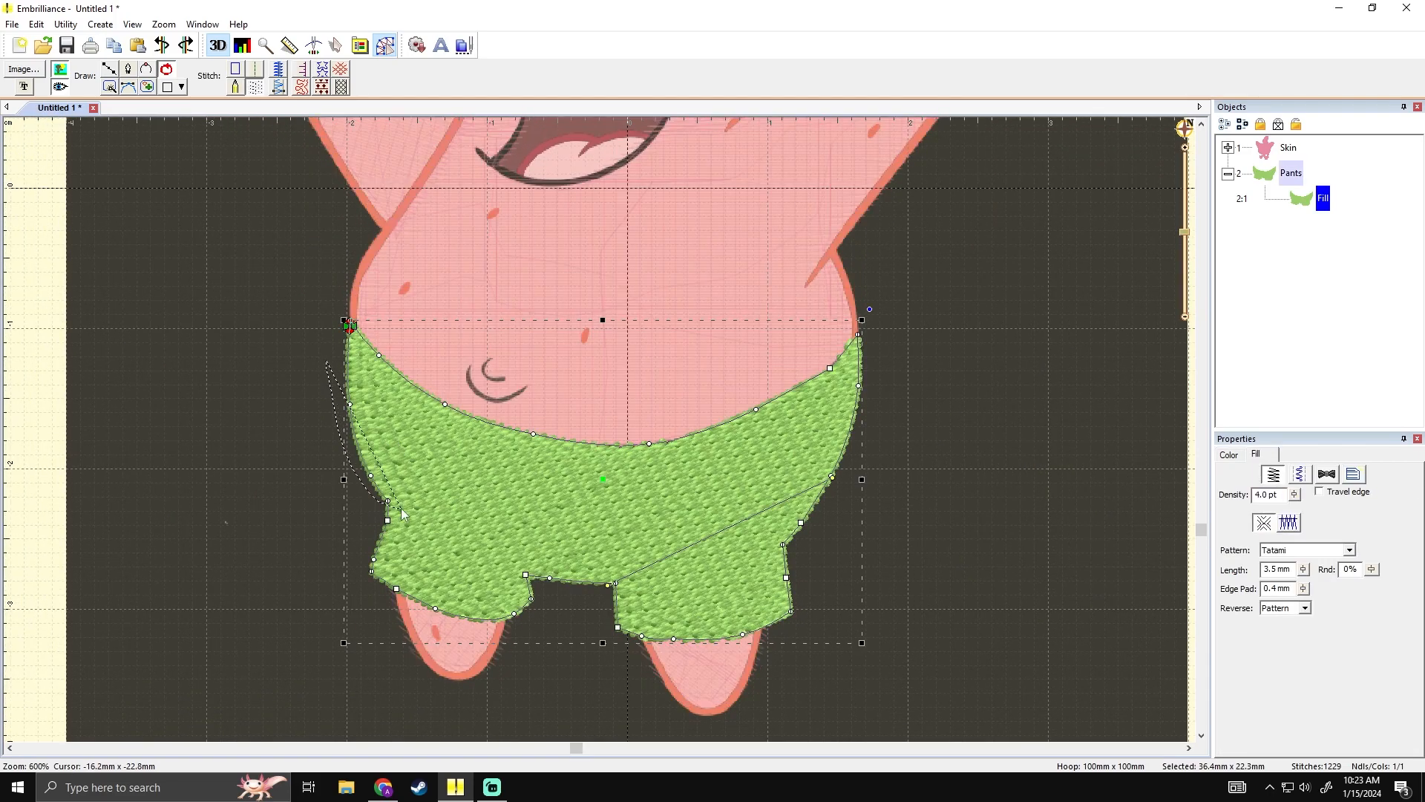
left_click(314, 419)
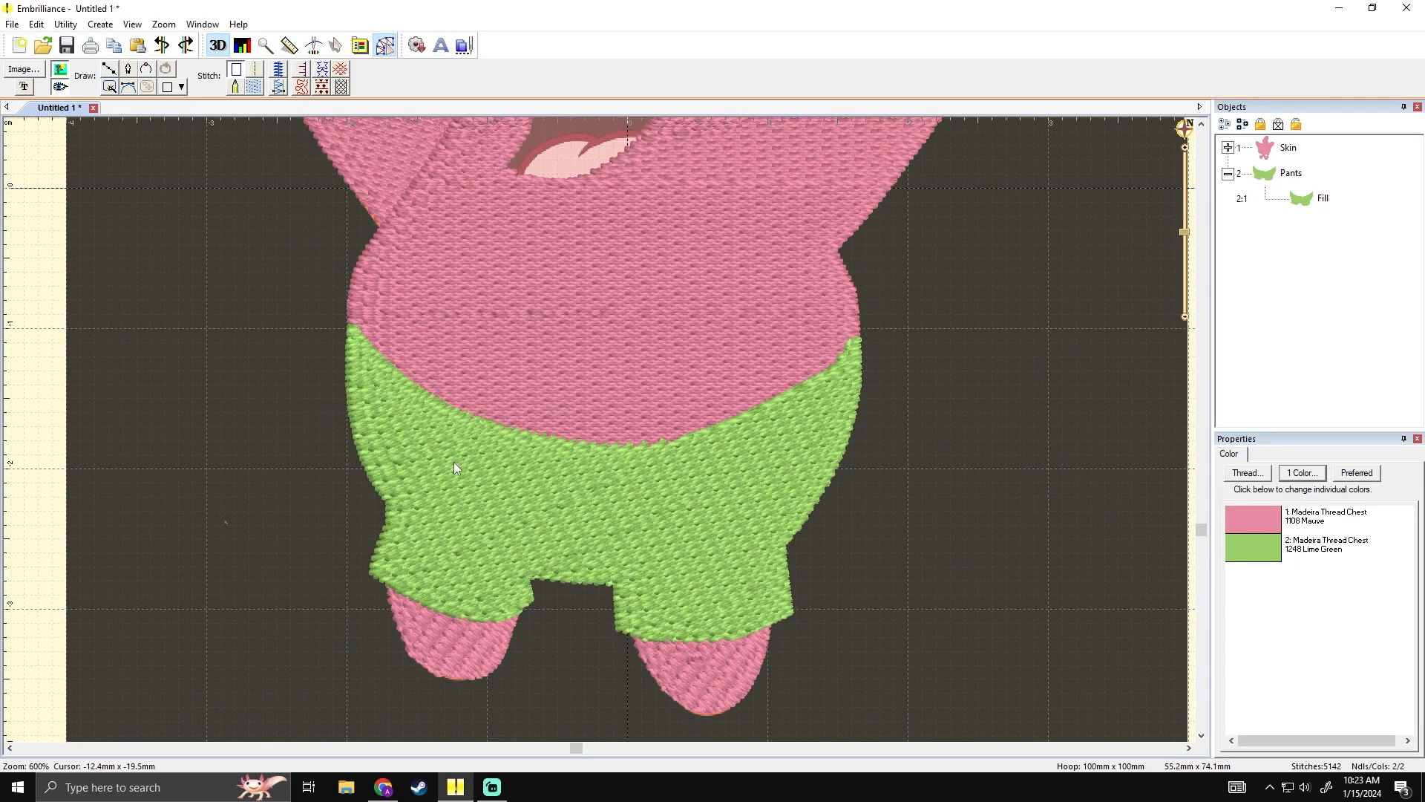
left_click_drag(551, 517, 498, 477)
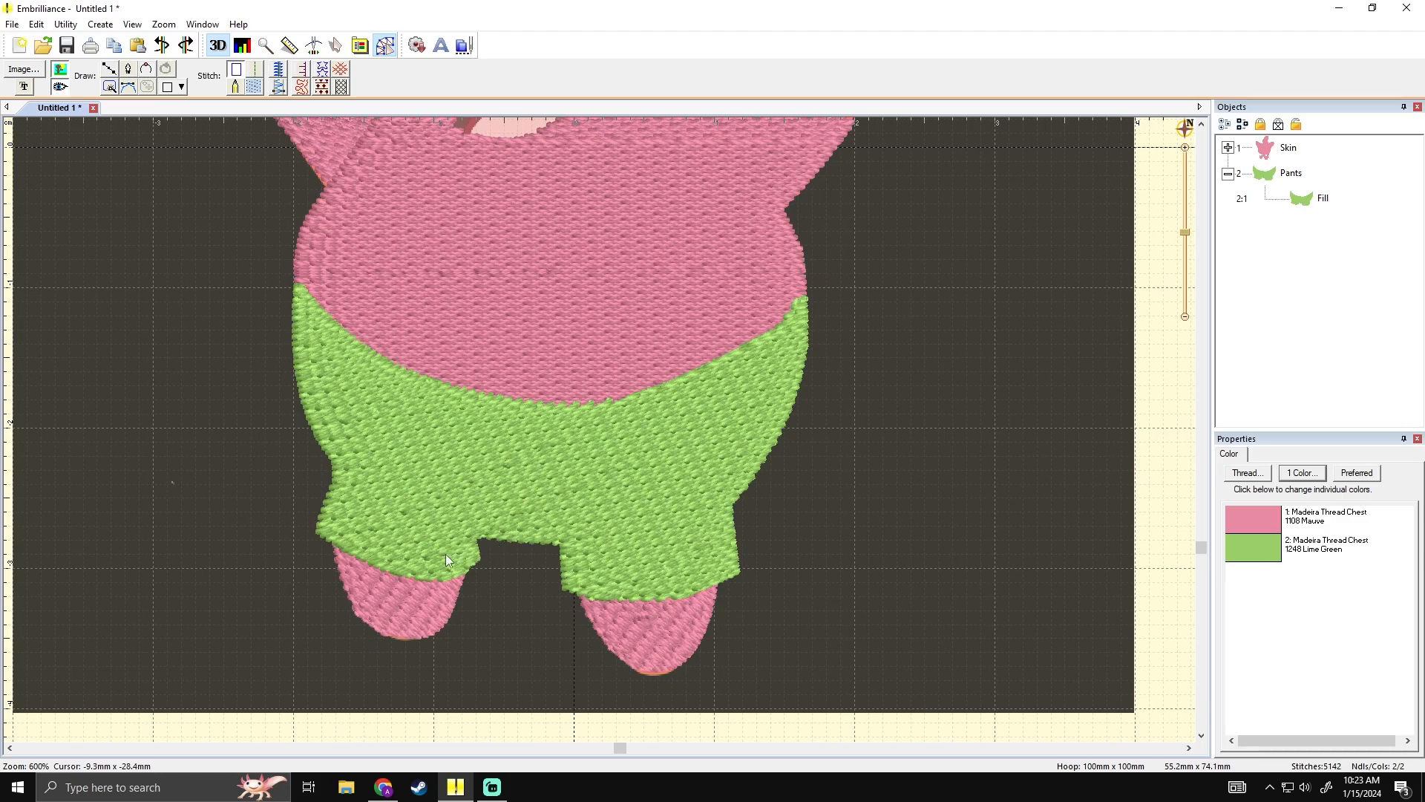
- Nudge the left foot fill's top edge slightly upward beneath the pants hem
left_click(443, 549)
left_click(426, 610)
mouse_move(398, 561)
left_mouse_down()
mouse_move(376, 554)
mouse_move(394, 555)
left_mouse_up()
left_click(598, 631)
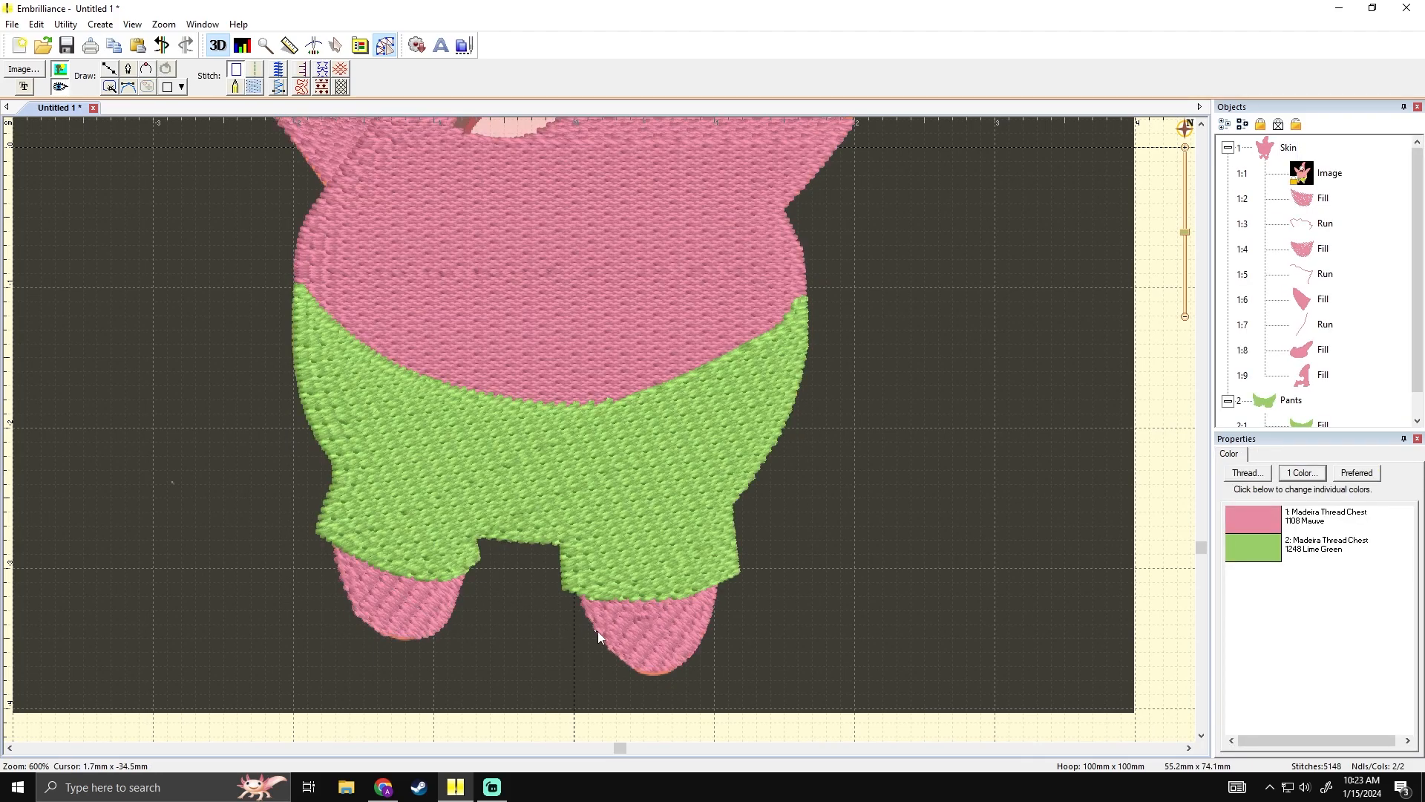
- Adjust the right foot fill beneath the pants hem and check the belly fill's overlap at the waistline
left_click(613, 622)
left_click(599, 587)
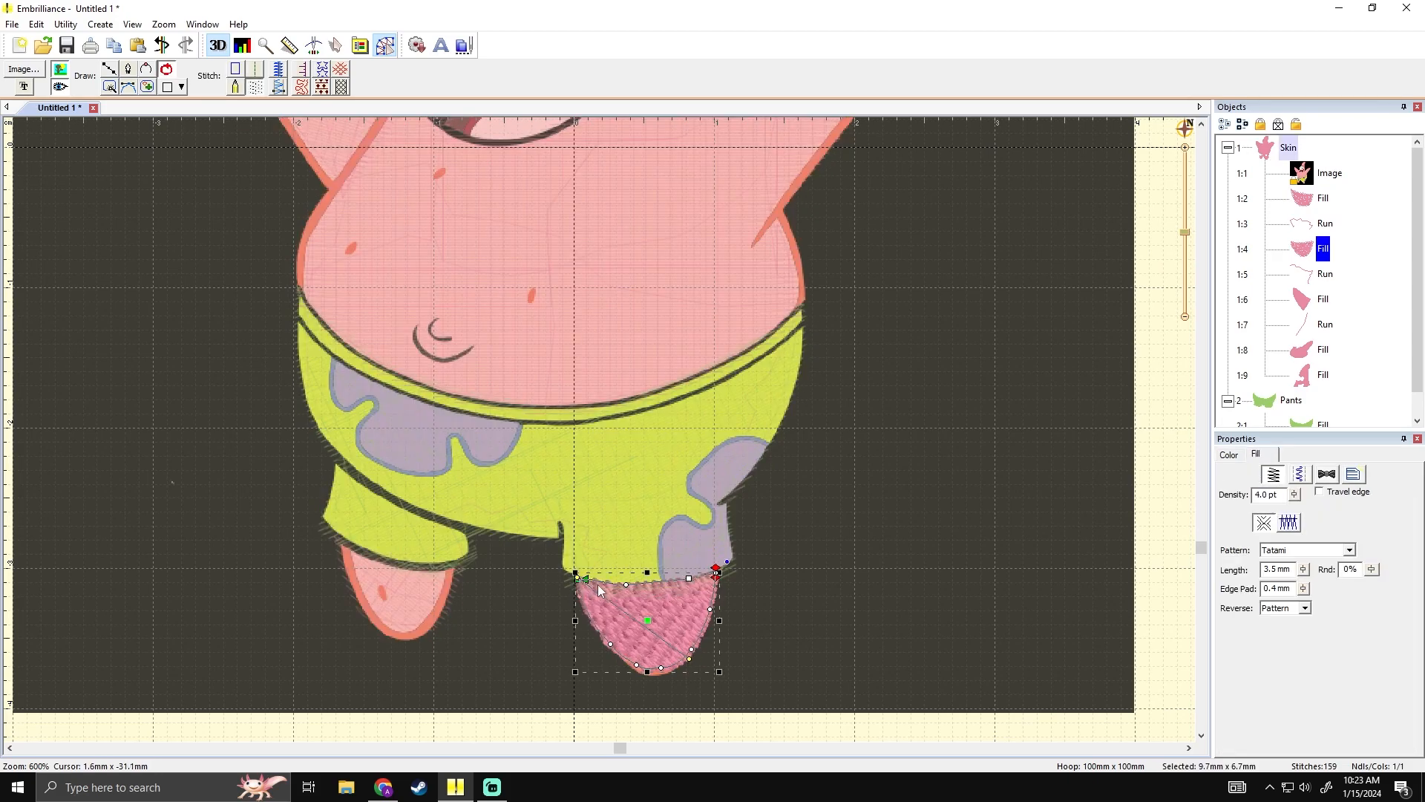
left_click(711, 359)
left_click(809, 444)
left_click(561, 352)
left_click(523, 417)
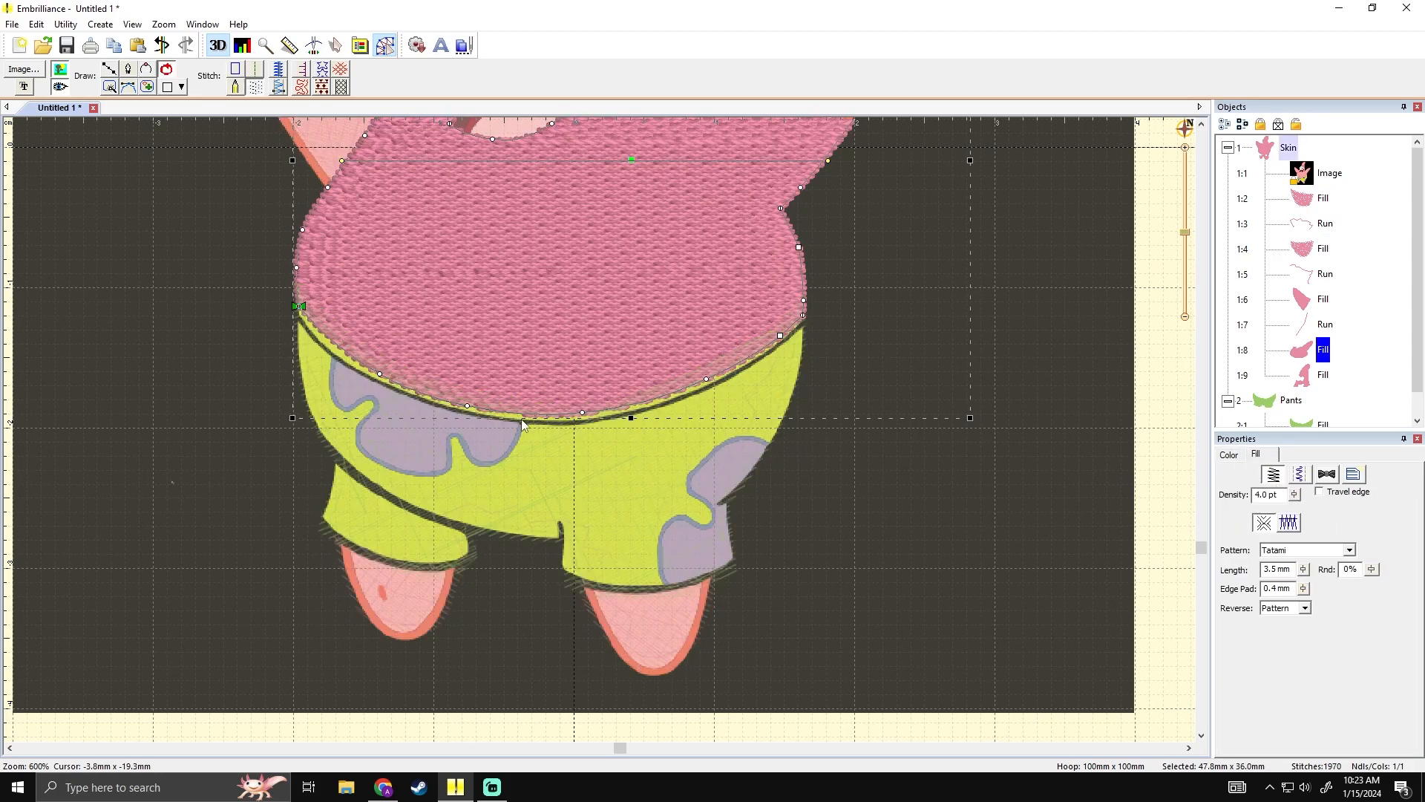
left_click(810, 421)
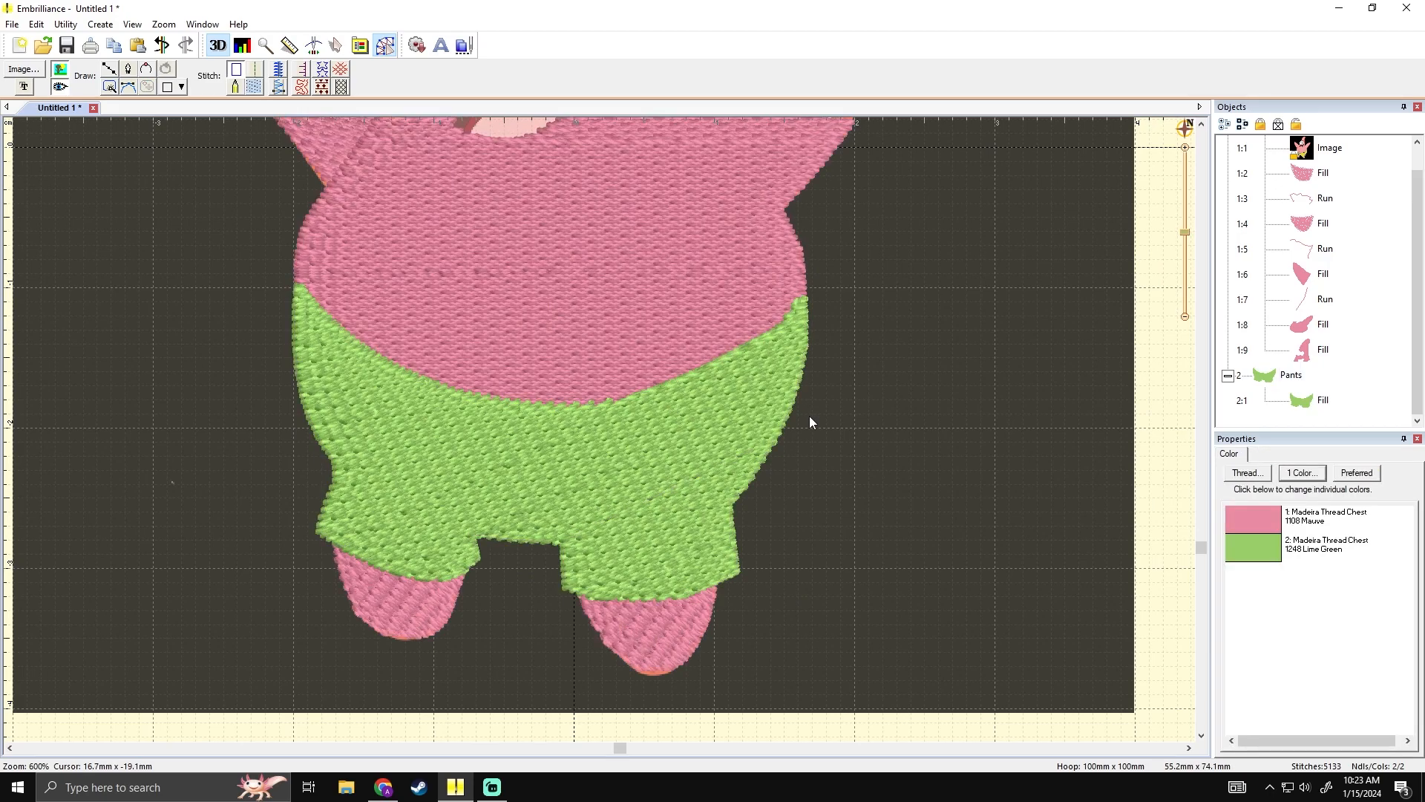
- Toggle the stitch display to examine the connecting runs over the reference image, checking the left foot fill's place in the sequence
left_click_drag(336, 367, 327, 391)
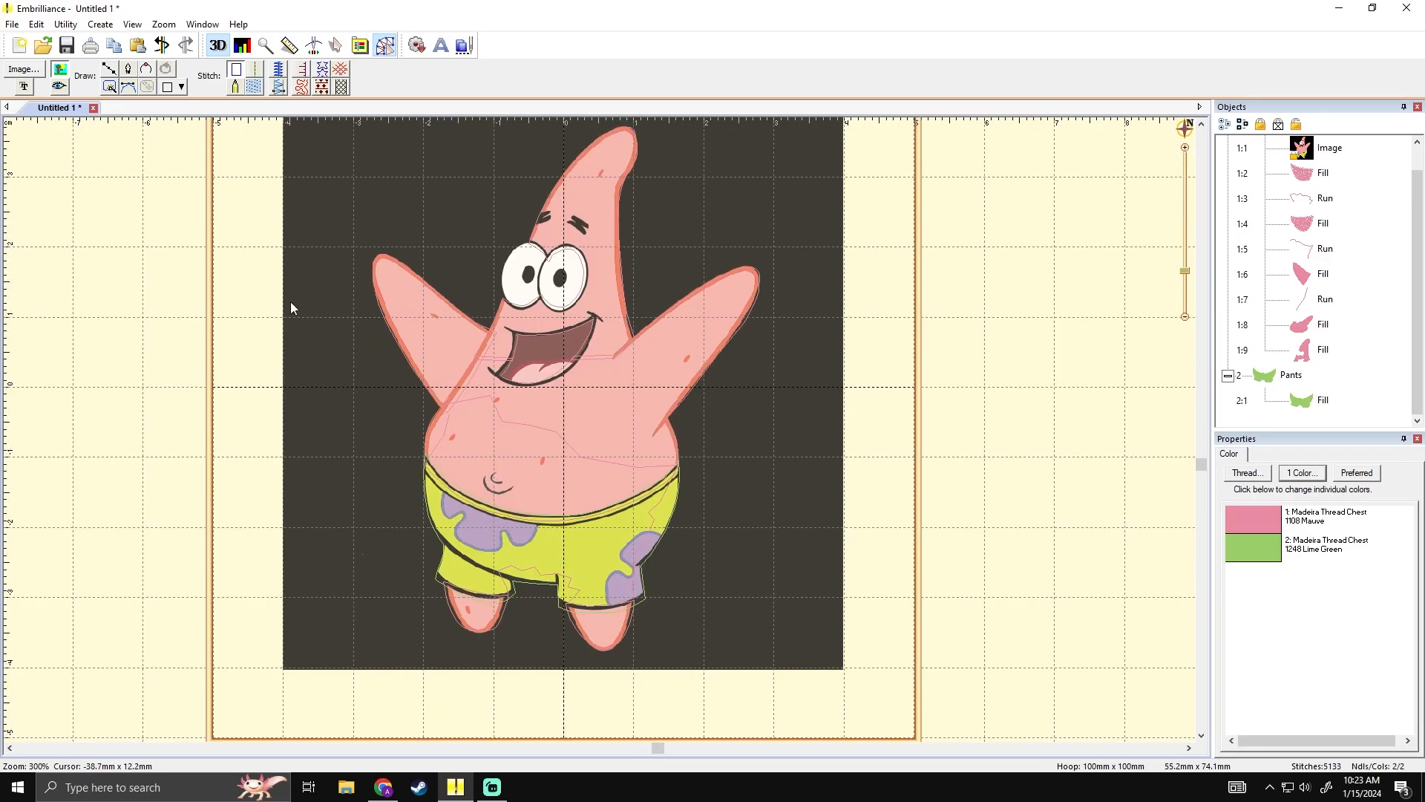
left_click(59, 87)
left_click(1322, 173)
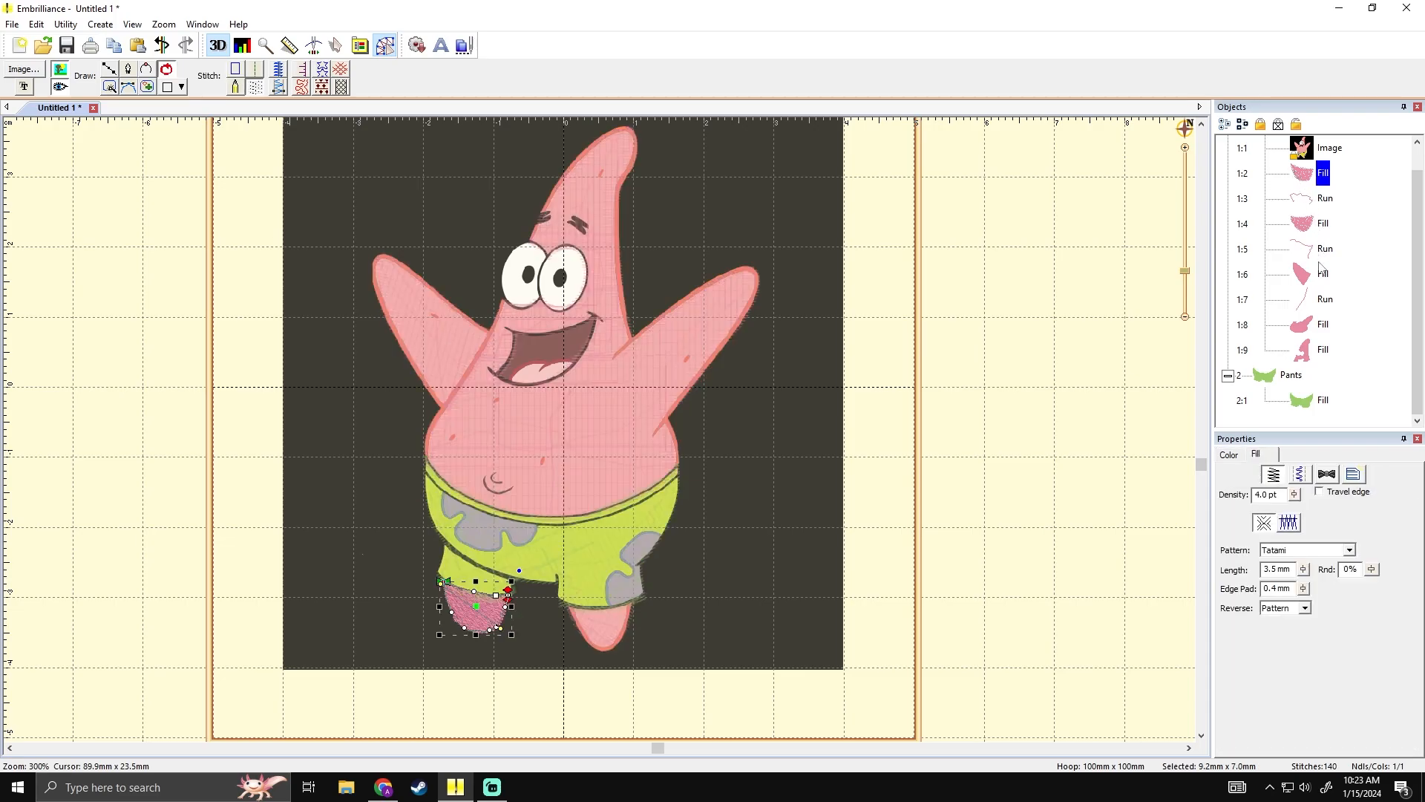
left_click(930, 416)
left_click(59, 86)
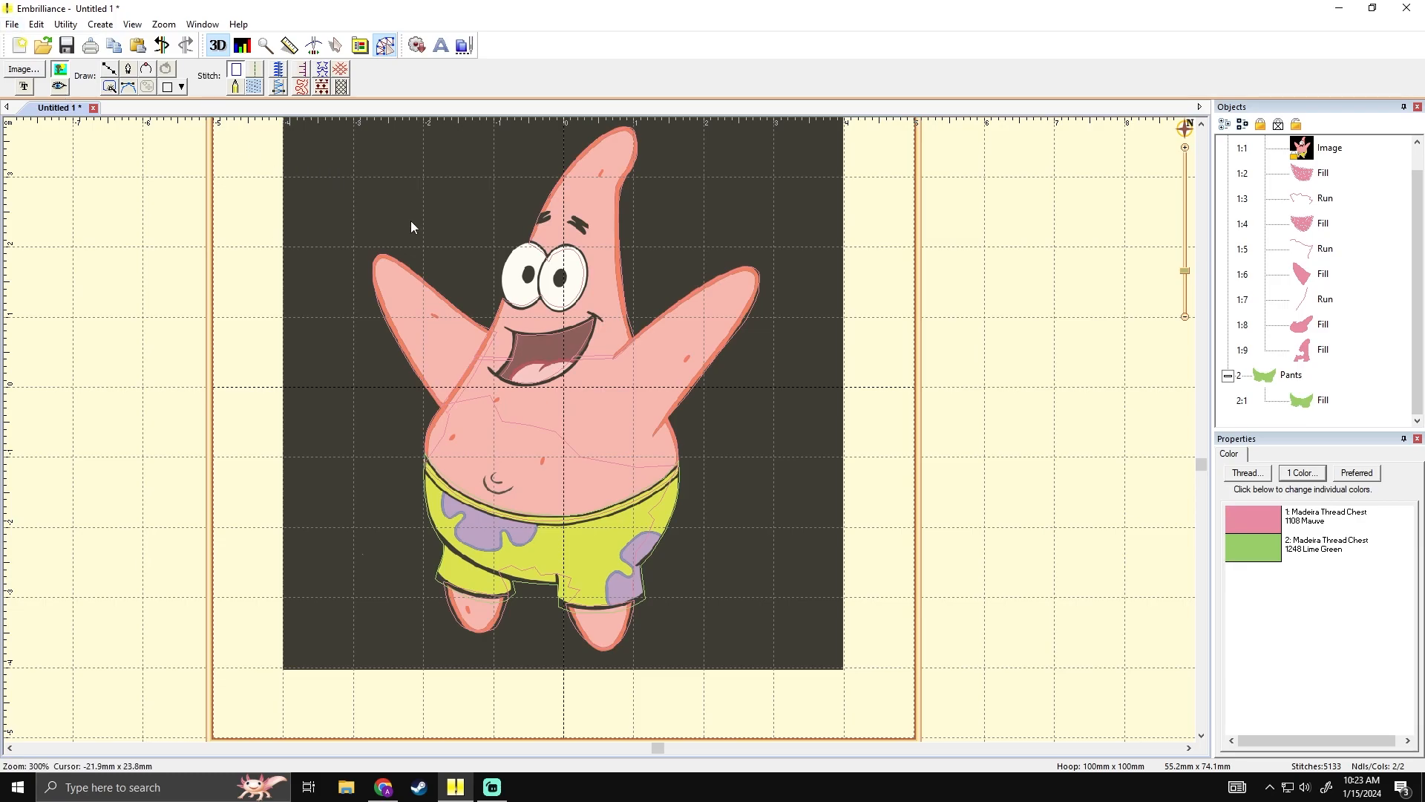
- Try moving the pants fill to directly after the left foot fill in the stitch order, then undo the reordering
left_click(1315, 177)
left_click_drag(1301, 400, 1308, 178)
left_click(1313, 199)
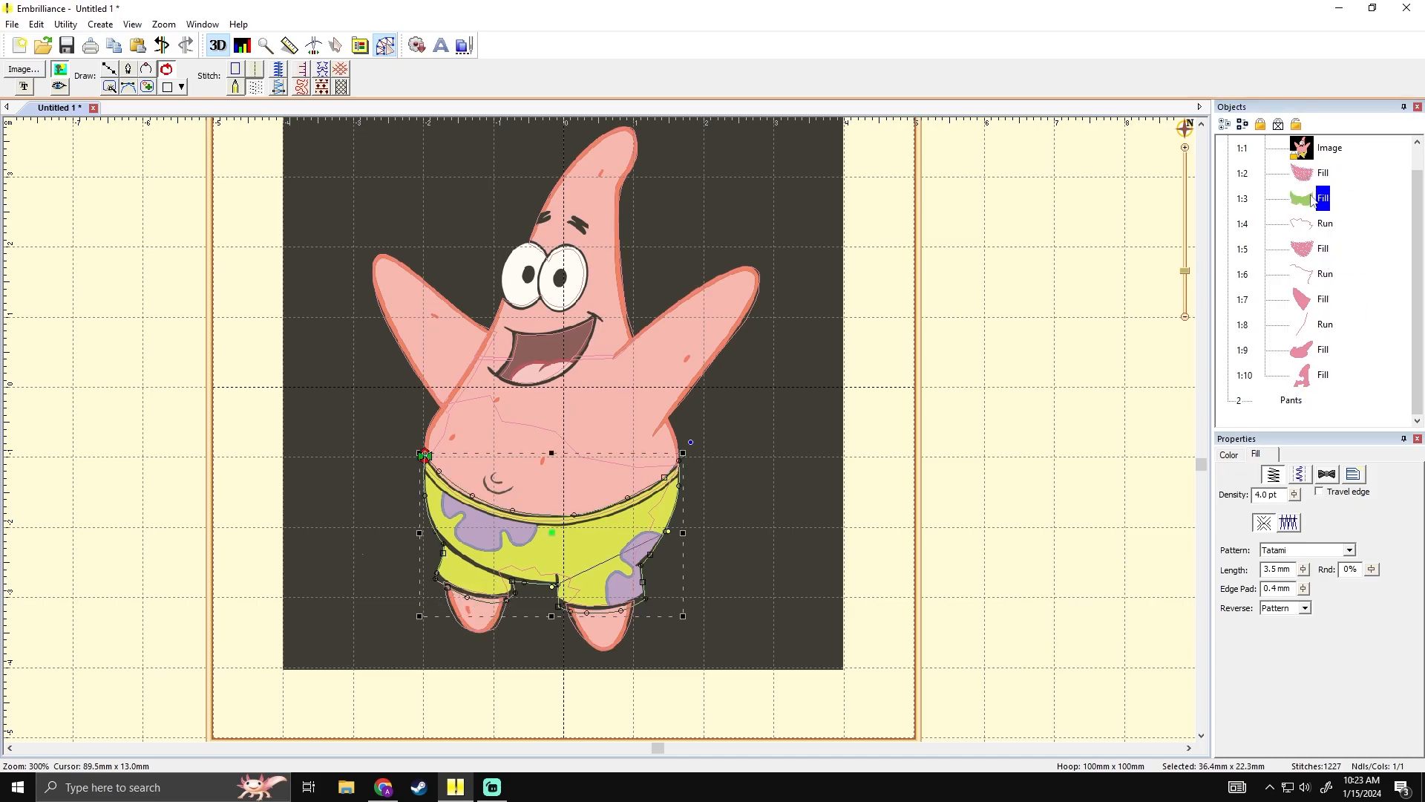
left_click(1304, 223)
left_click(1308, 175)
left_click(1308, 191)
left_click(1308, 222)
left_click(1118, 227)
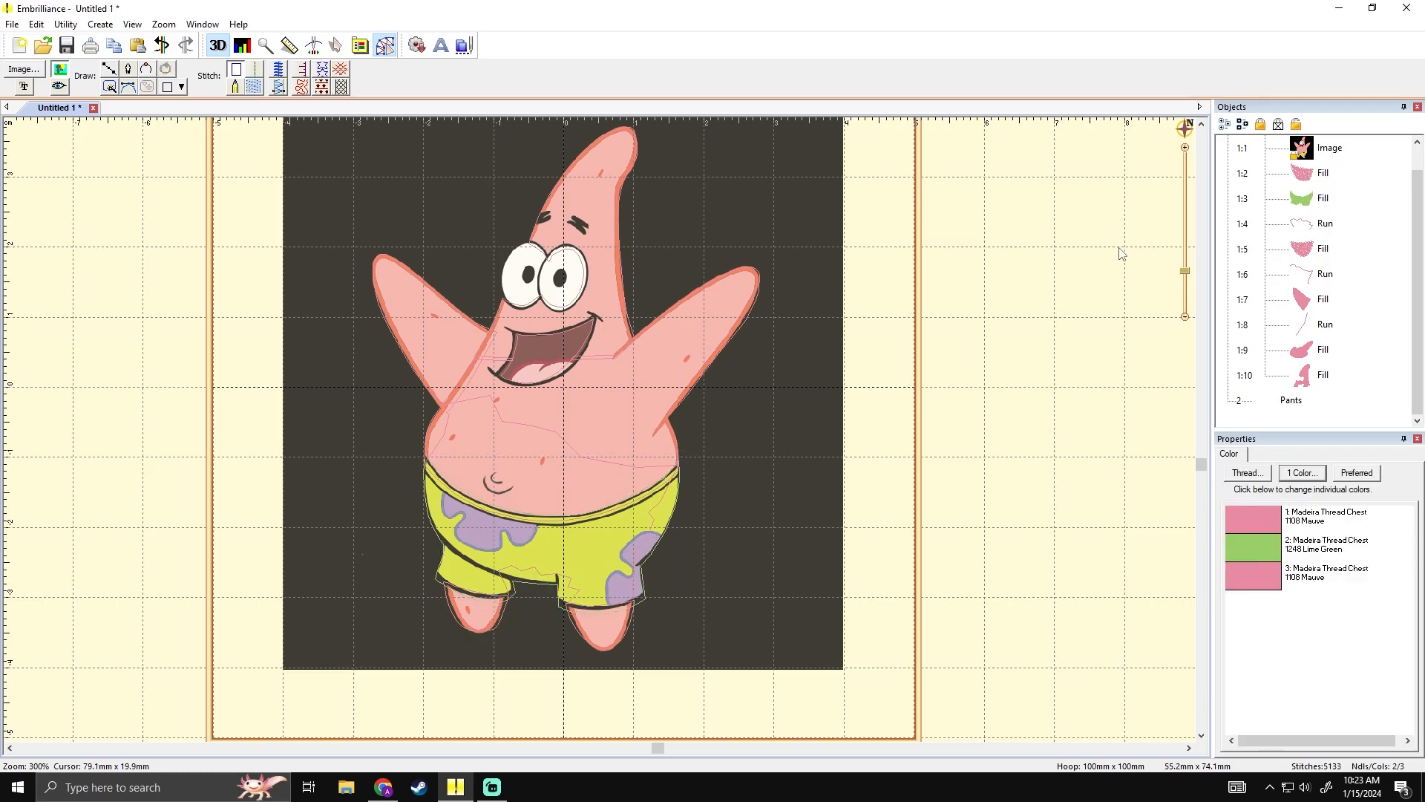
key("ctrl+z")
left_click(1103, 257)
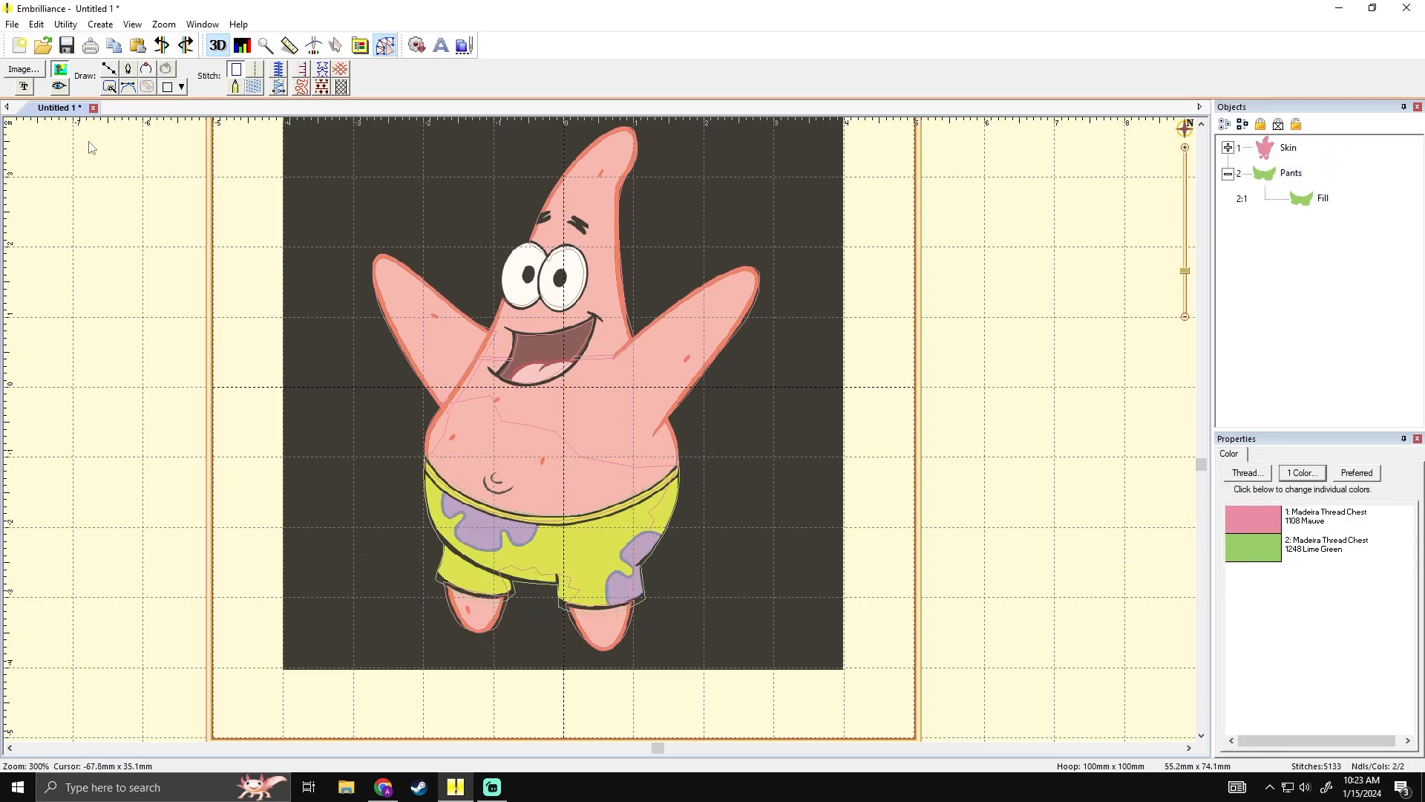
- Compare the skin and pants fills with the artwork by toggling the stitches and the reference image
left_click(60, 87)
scroll(309, 331, "up", 2)
scroll(403, 312, "down", 2)
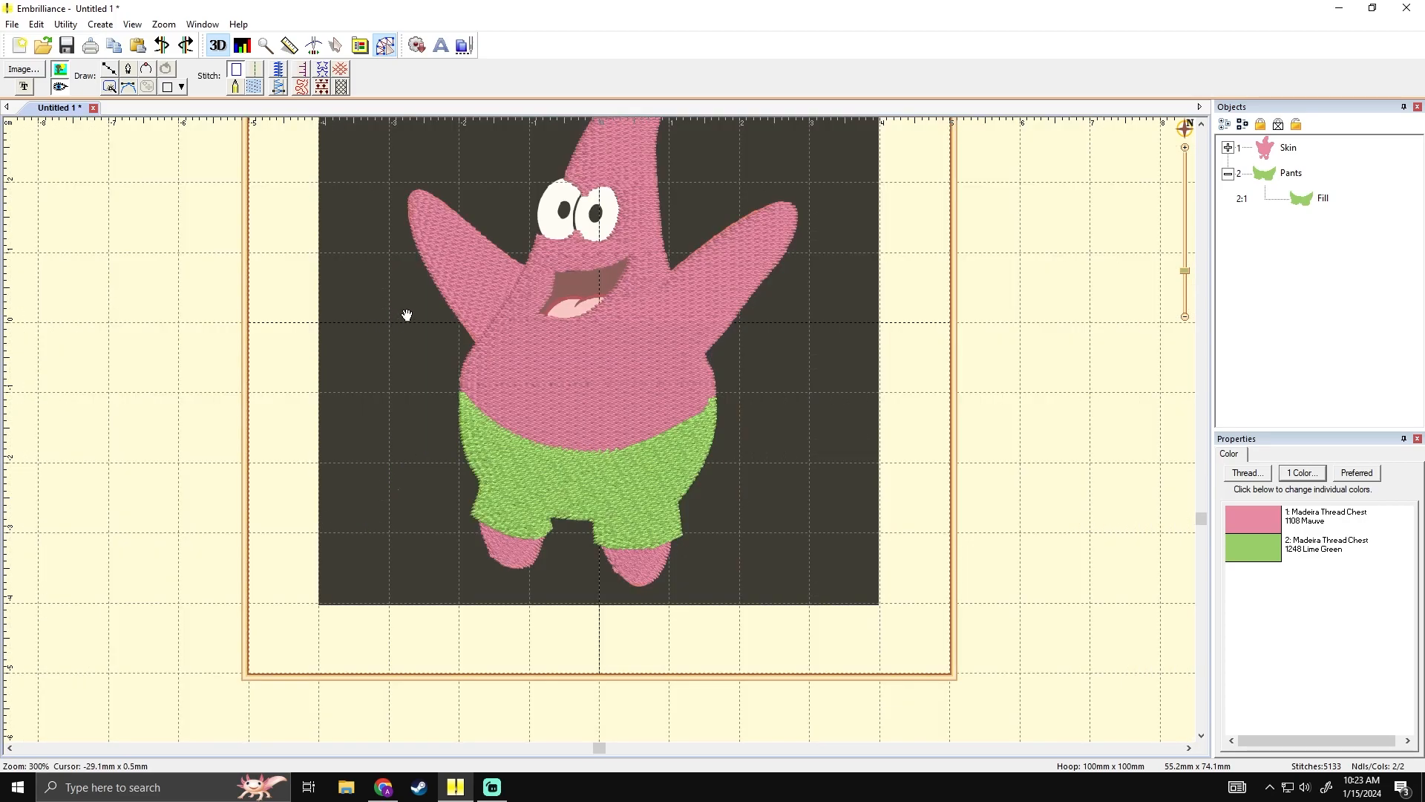
left_click(62, 72)
left_click(62, 72)
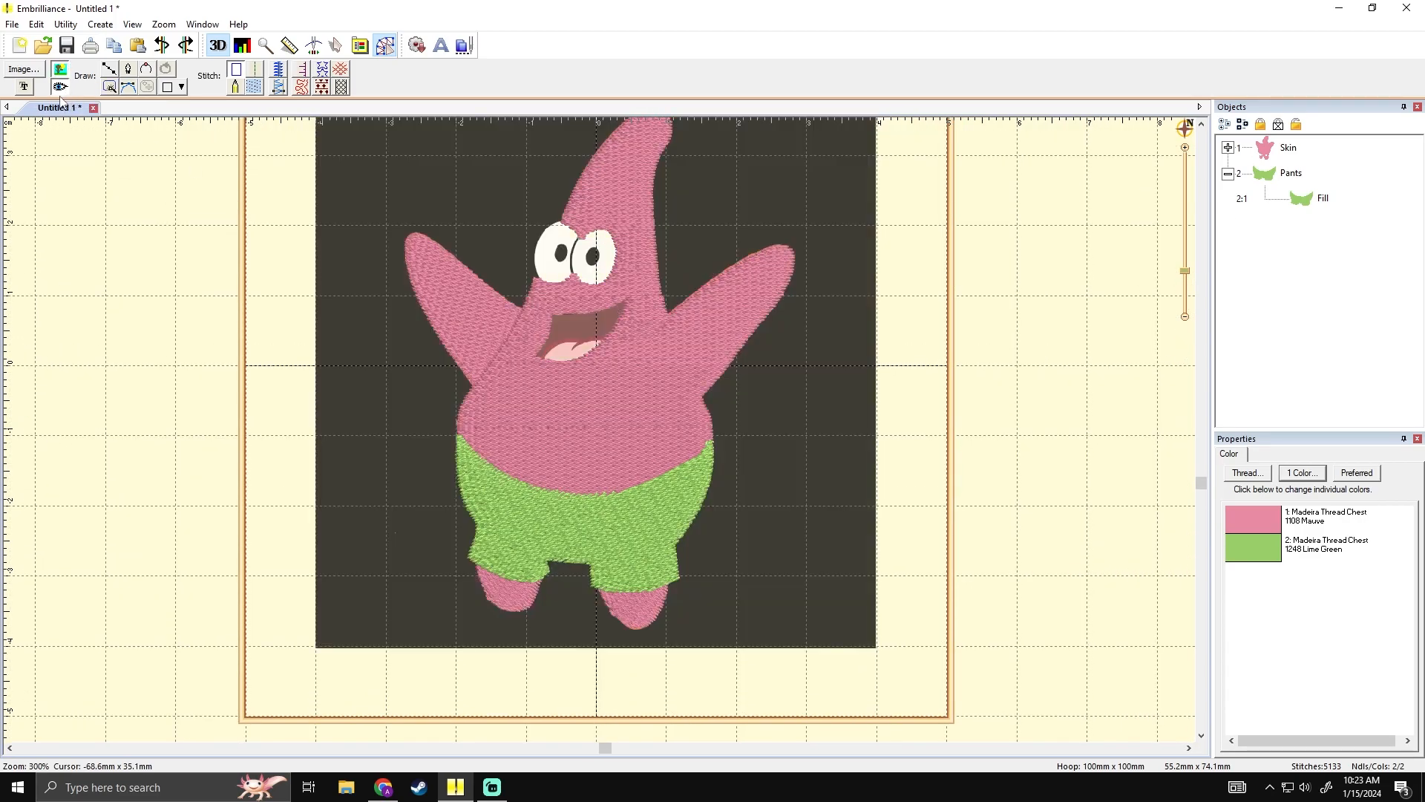
left_click(60, 88)
left_click(60, 87)
left_click(61, 88)
scroll(266, 305, "up", 1)
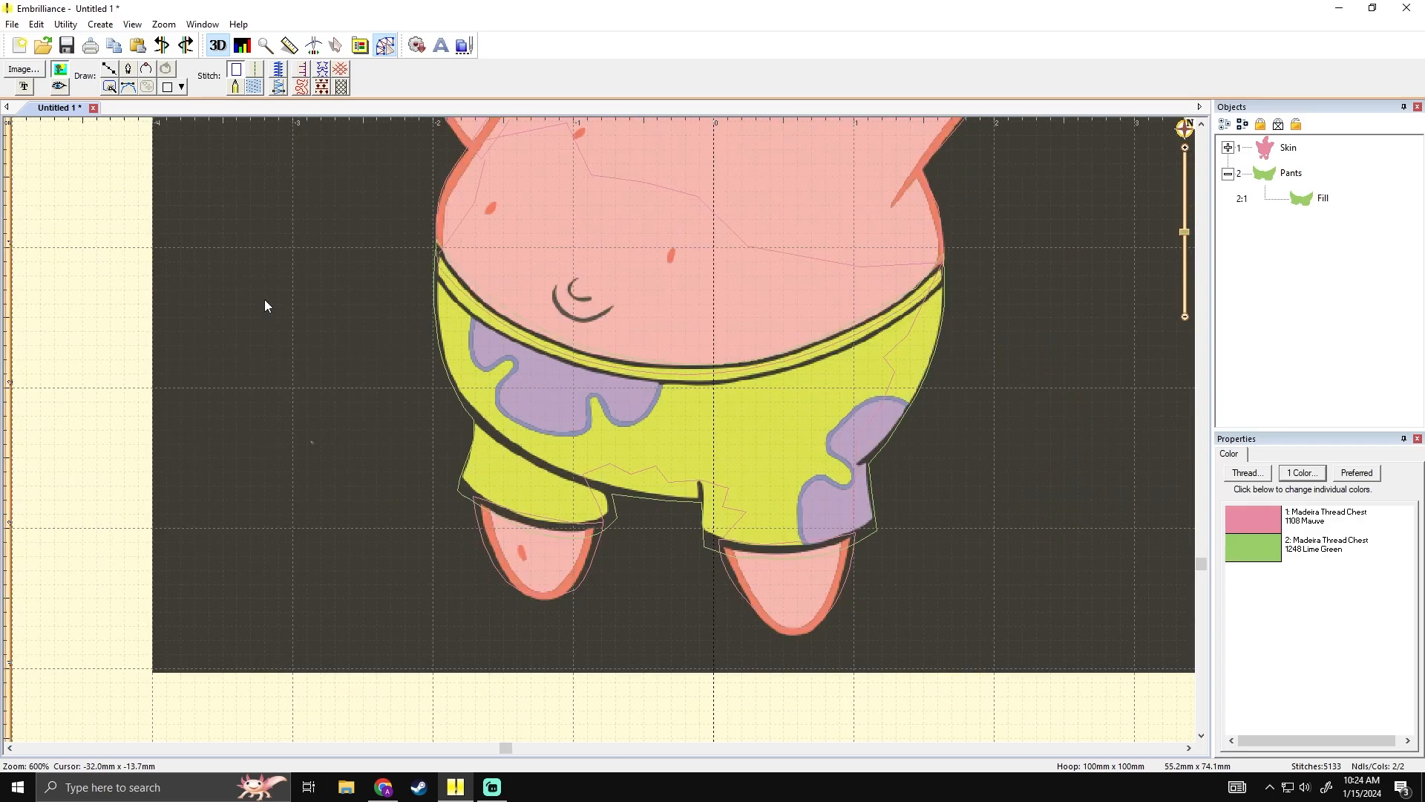
left_click(61, 88)
left_click(109, 69)
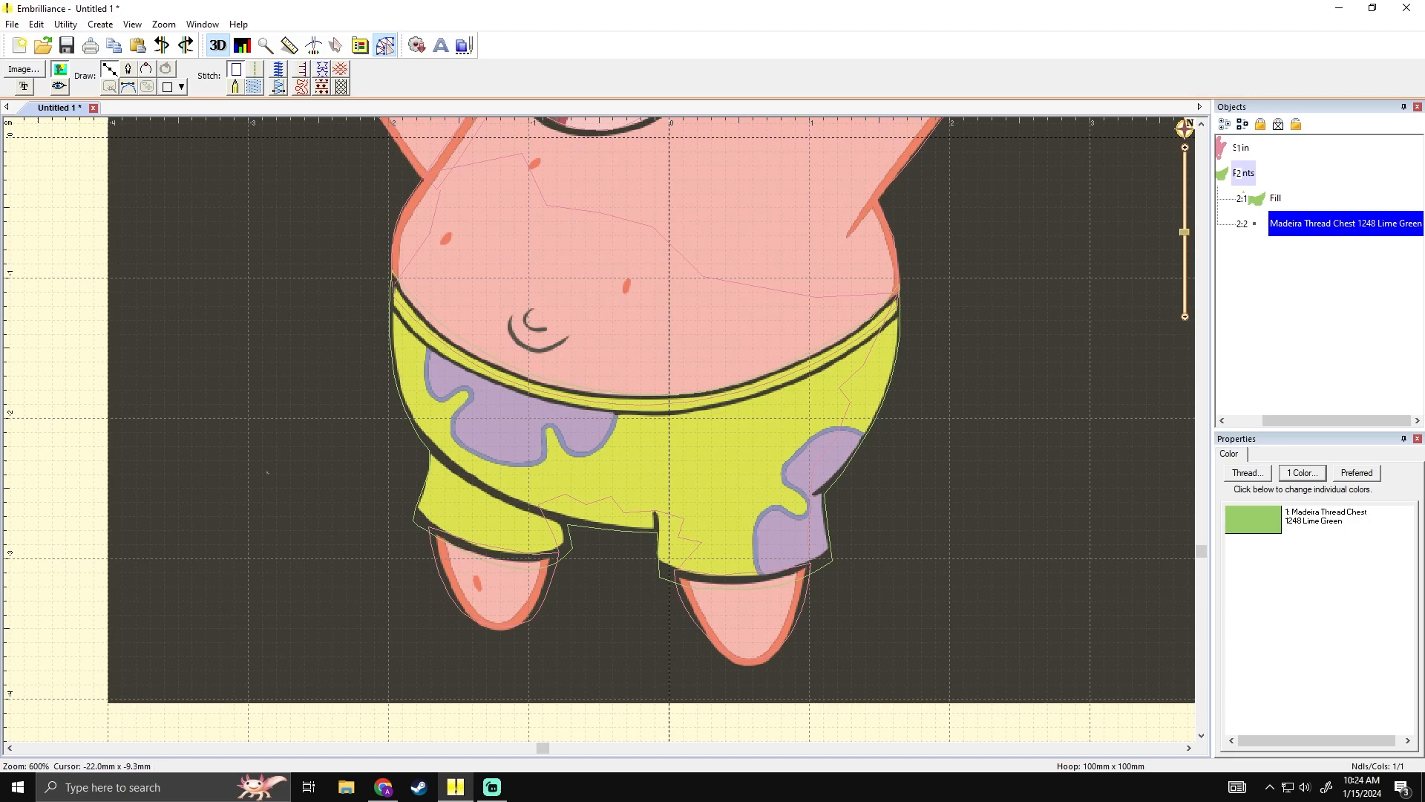
left_click(58, 86)
left_click(59, 86)
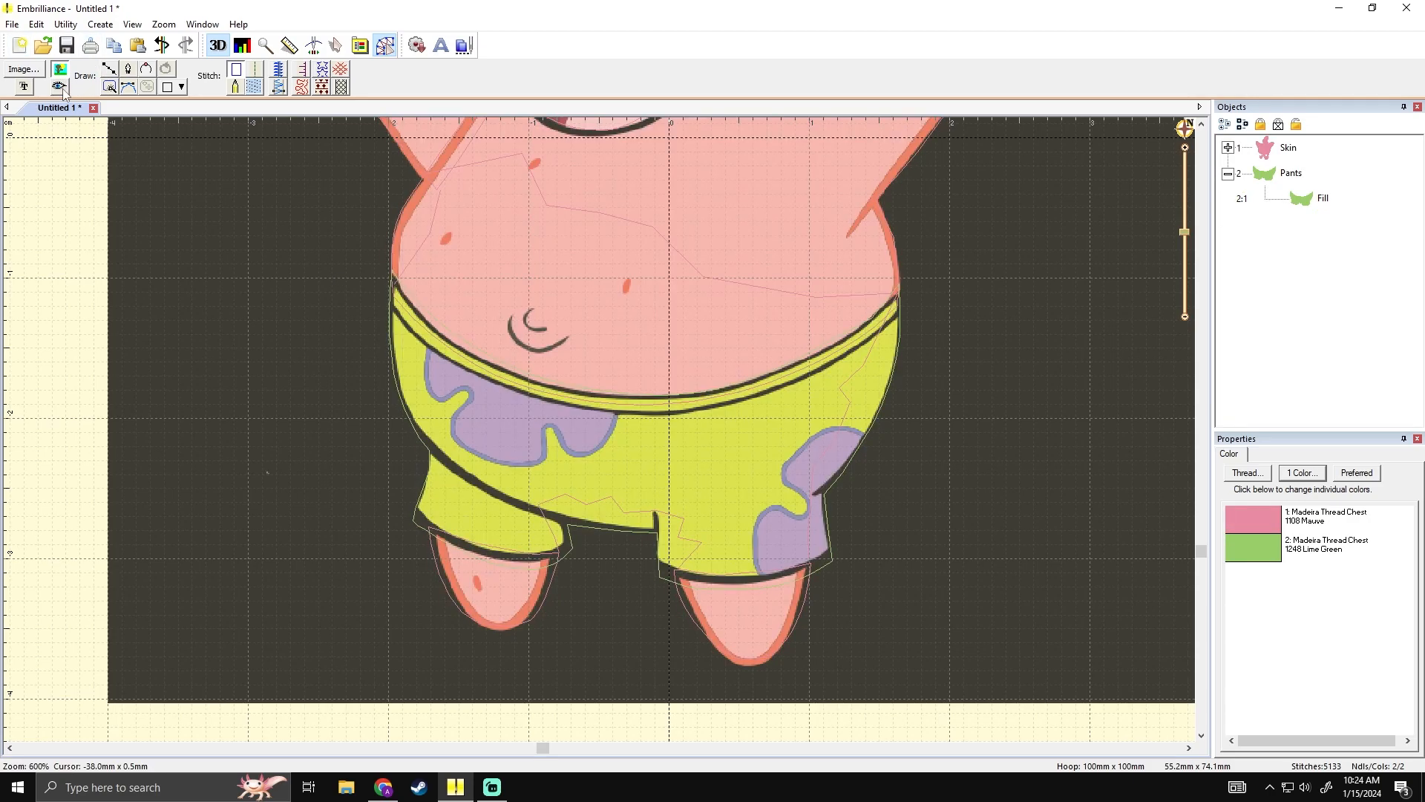
- Start a line object in the pants group tracing the left purple patch's left and lower edges from its upper corner
left_click(109, 69)
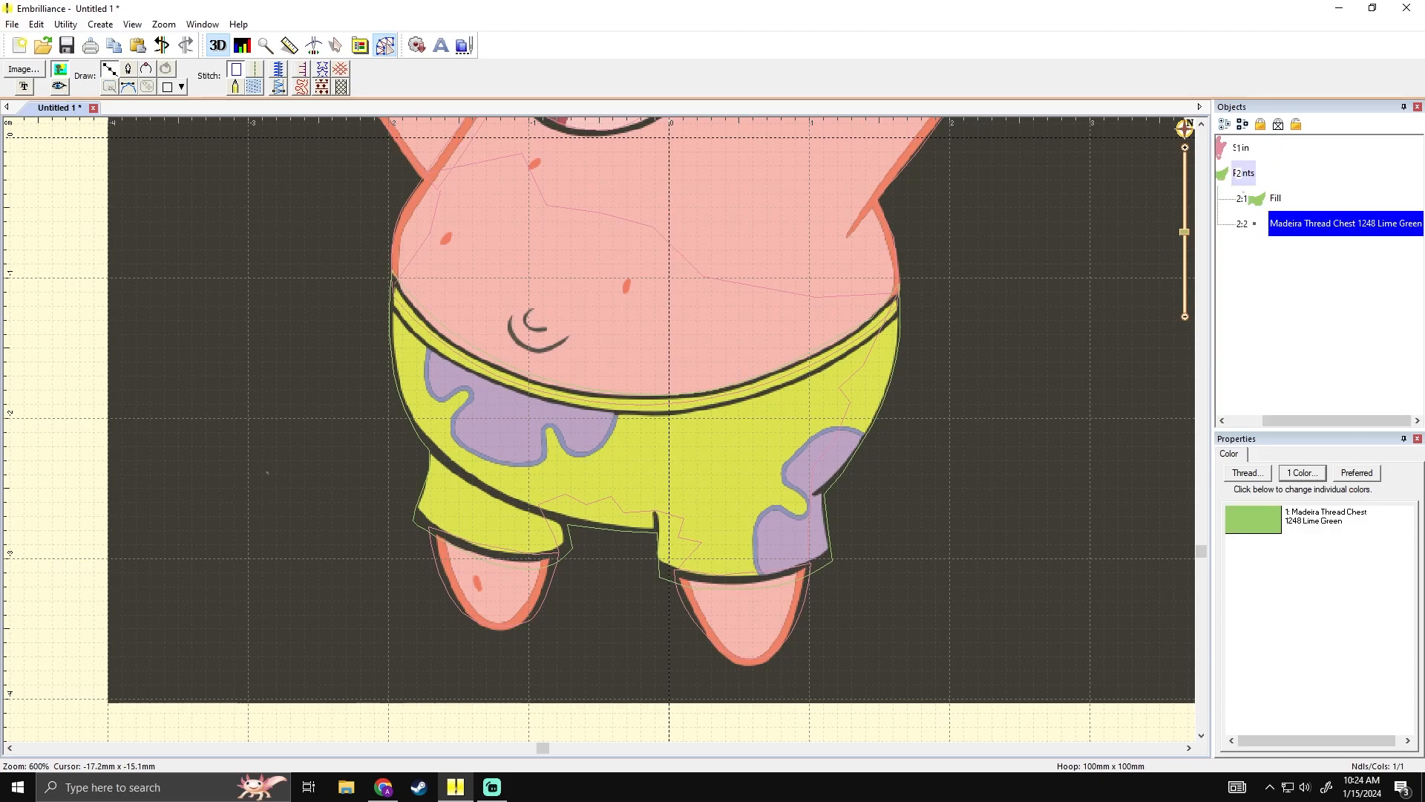
left_click(428, 347)
left_click(437, 401)
left_click(449, 397)
left_click(459, 390)
left_click(470, 391)
left_click(467, 399)
left_click(454, 418)
left_click(454, 438)
left_click(476, 454)
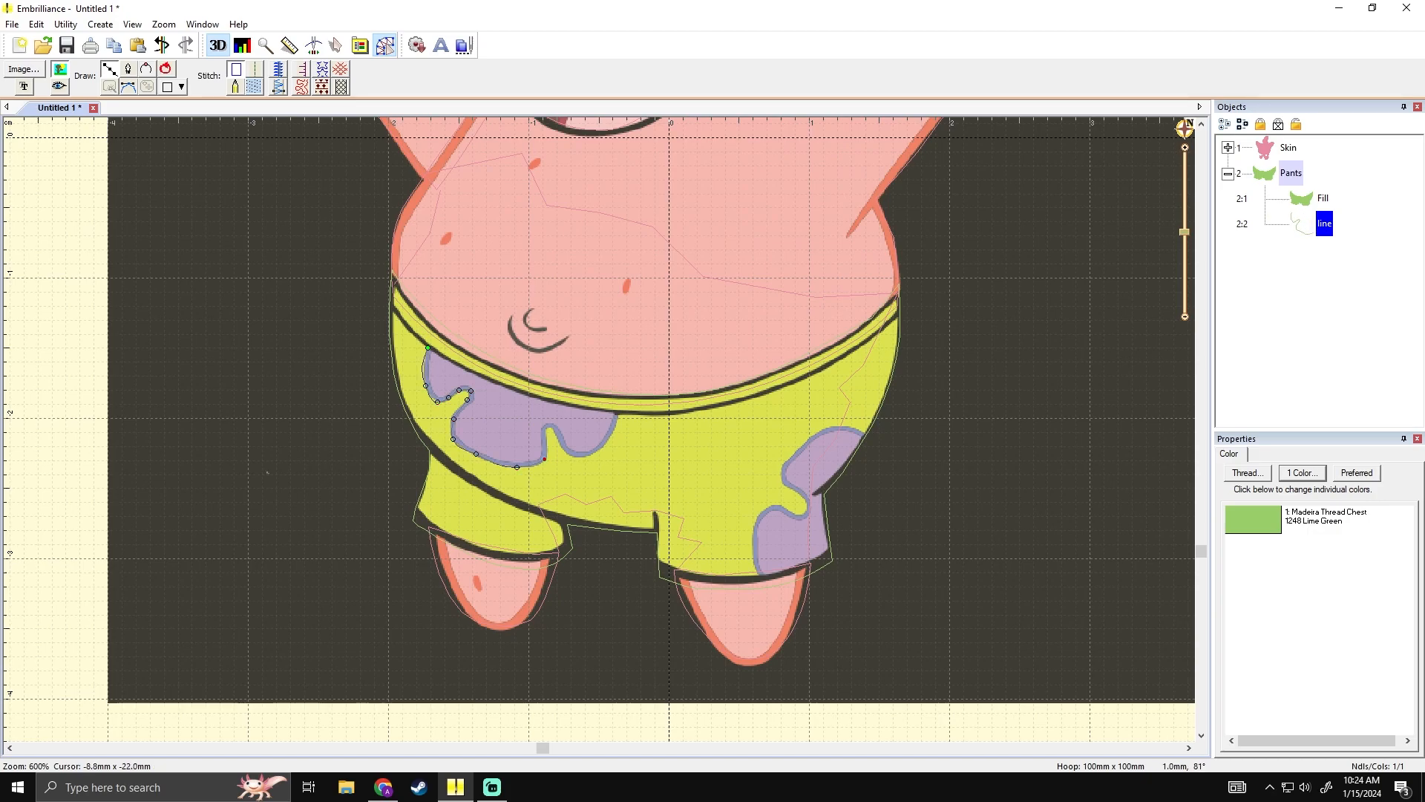
- Close the left patch's outline around its right lobe and along the waistband, then convert it to a fill
left_click(546, 443)
left_click(546, 431)
left_click(566, 453)
left_click(506, 387)
left_click(427, 348)
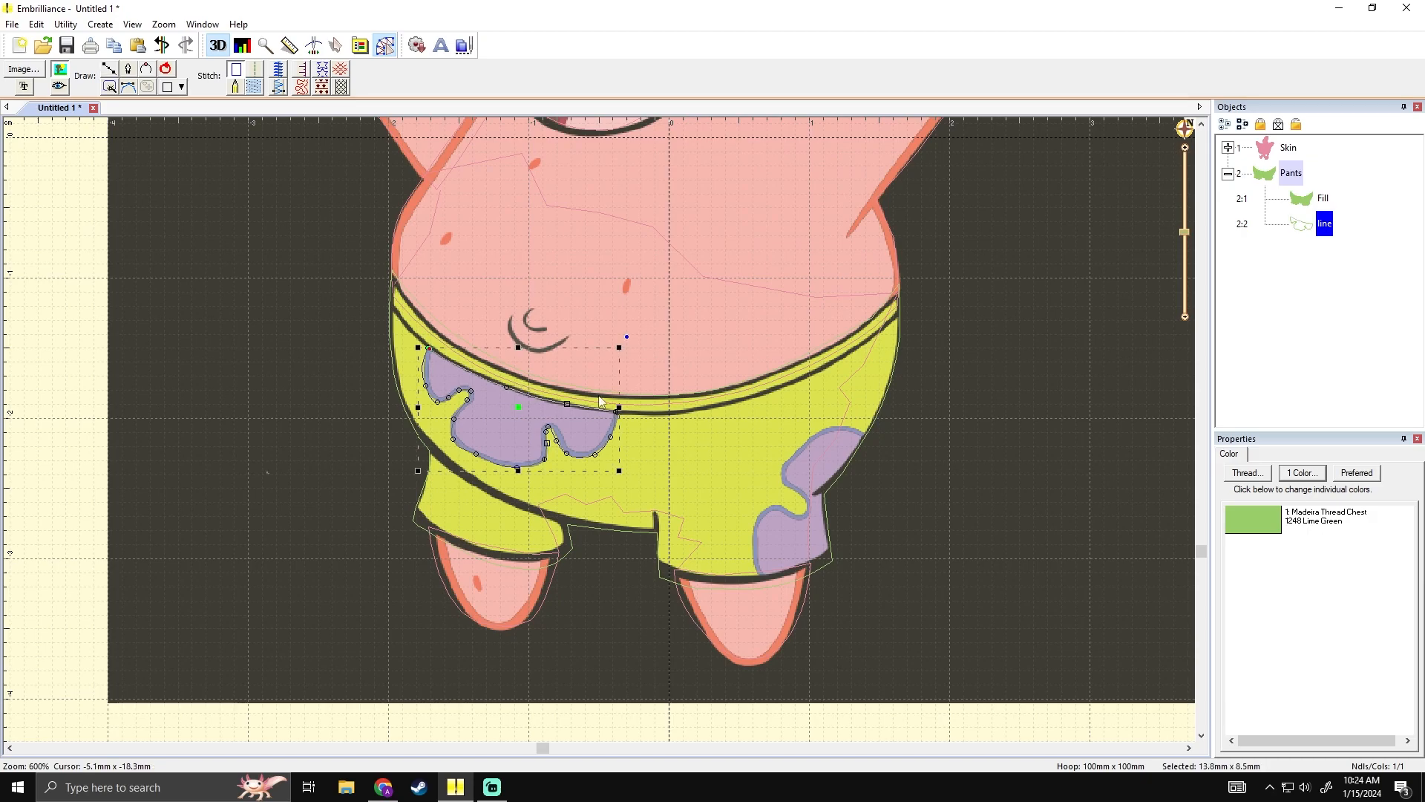
left_click_drag(682, 413, 526, 392)
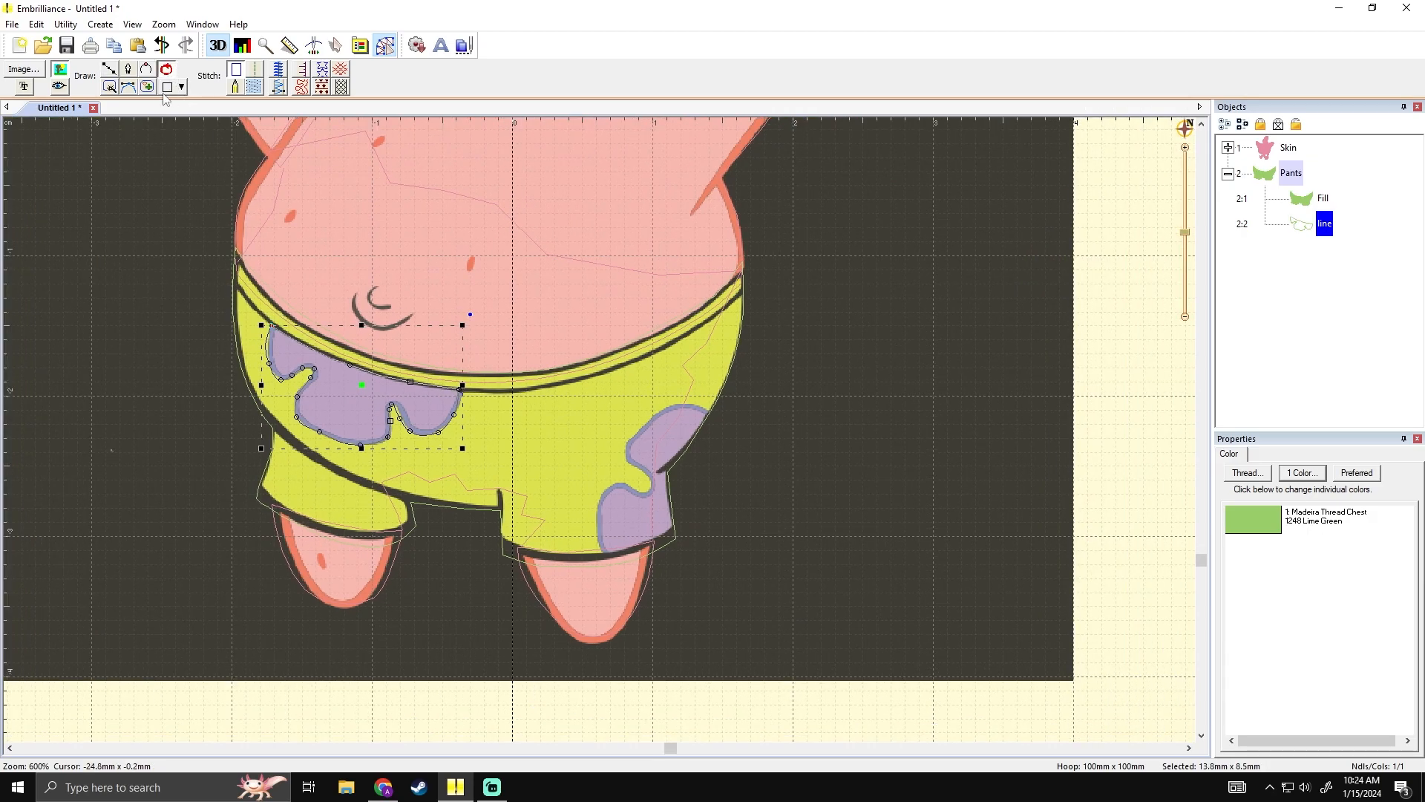
left_click(255, 89)
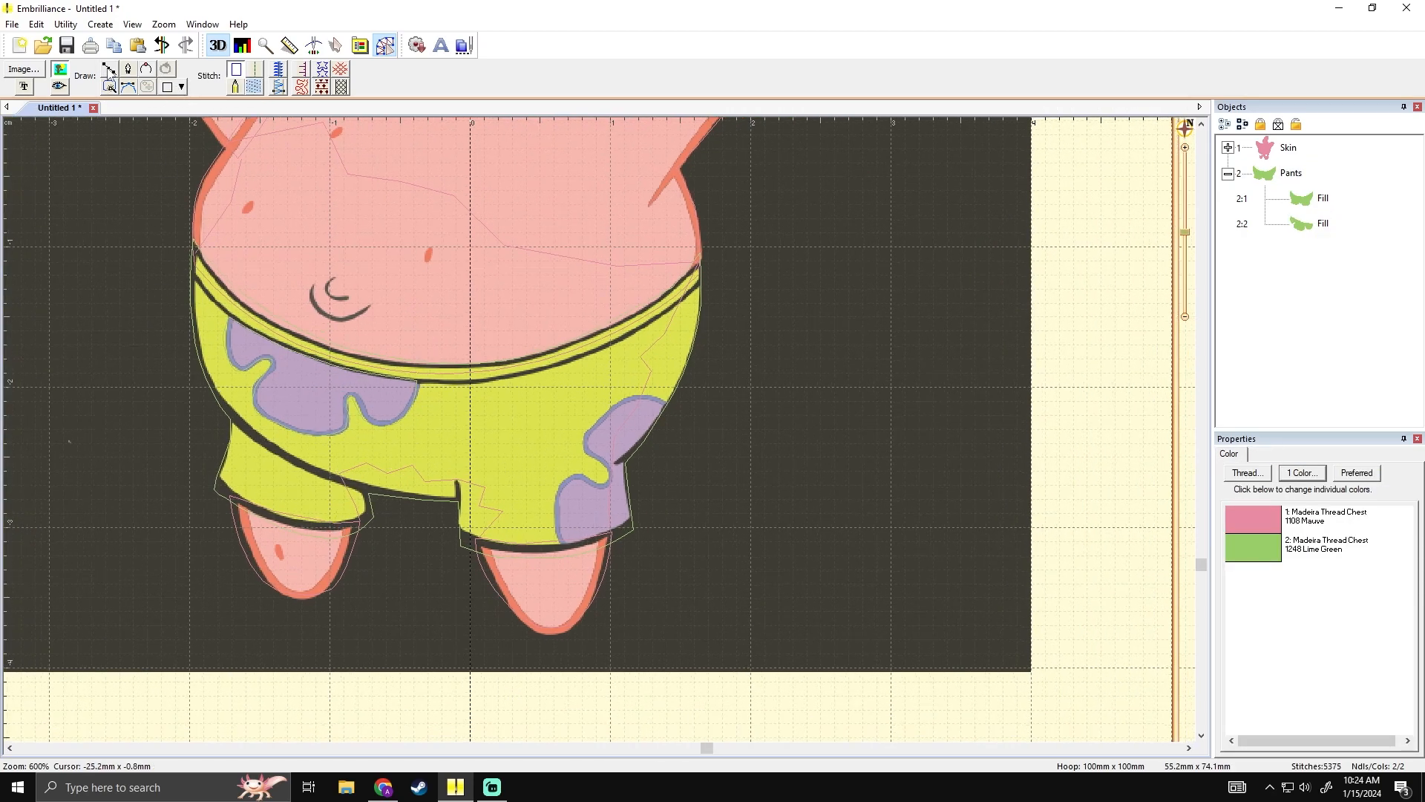
- Trace the right purple patch on the pants as a closed outline
left_click(108, 72)
left_click(562, 546)
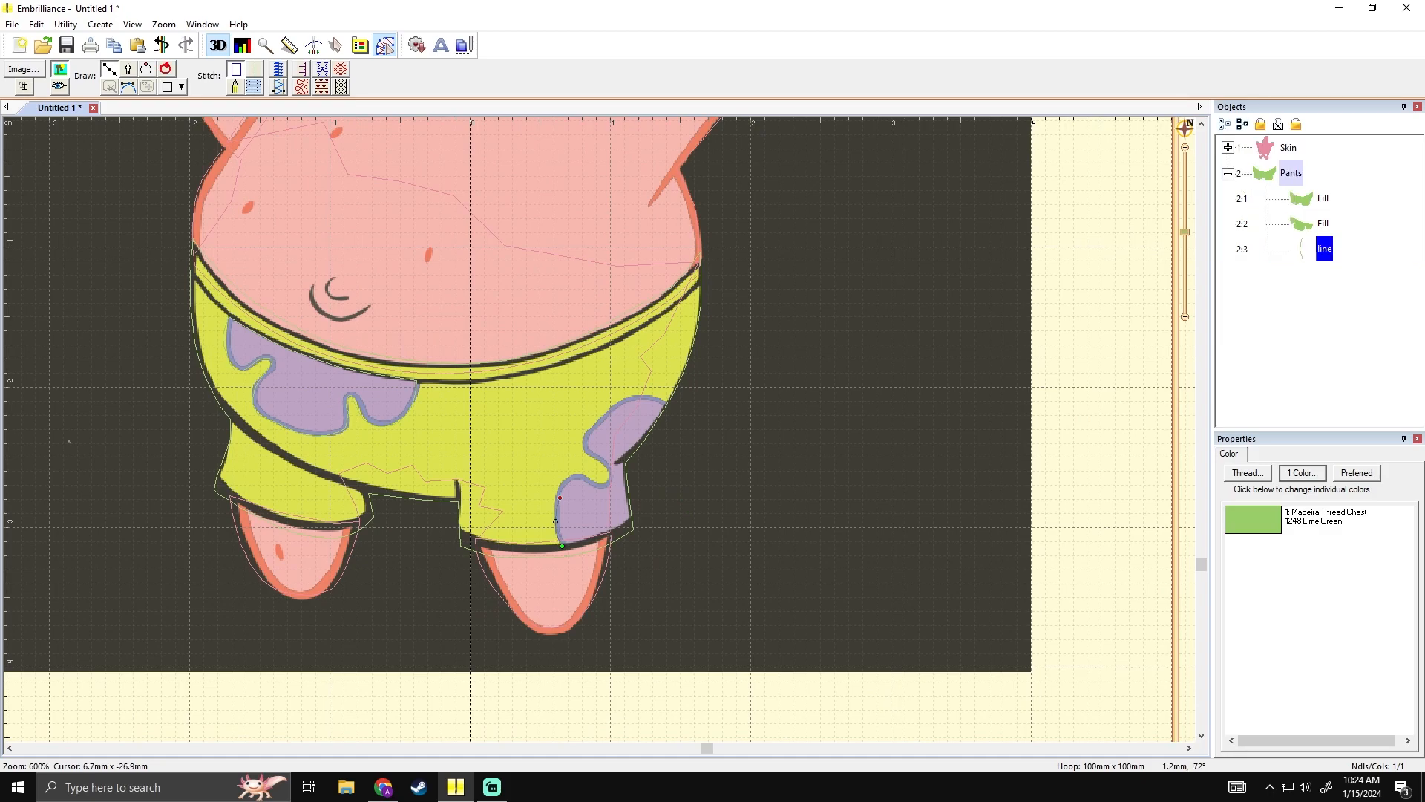
left_click(599, 482)
left_click(596, 431)
left_click(616, 404)
left_click(659, 394)
left_click(166, 70)
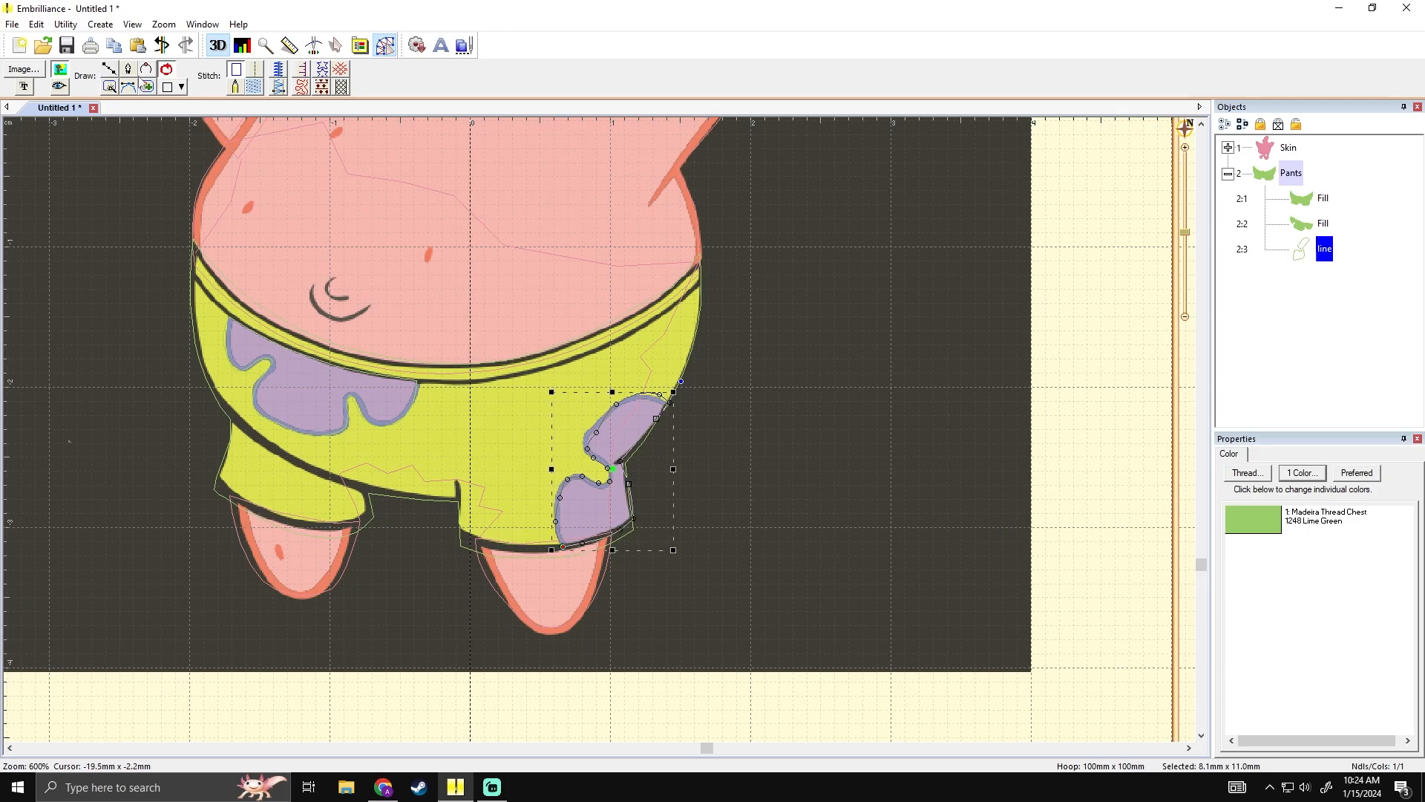
- Convert the right patch's outline to a fill and display the stitches
left_click(257, 90)
left_click(741, 305)
left_click(60, 87)
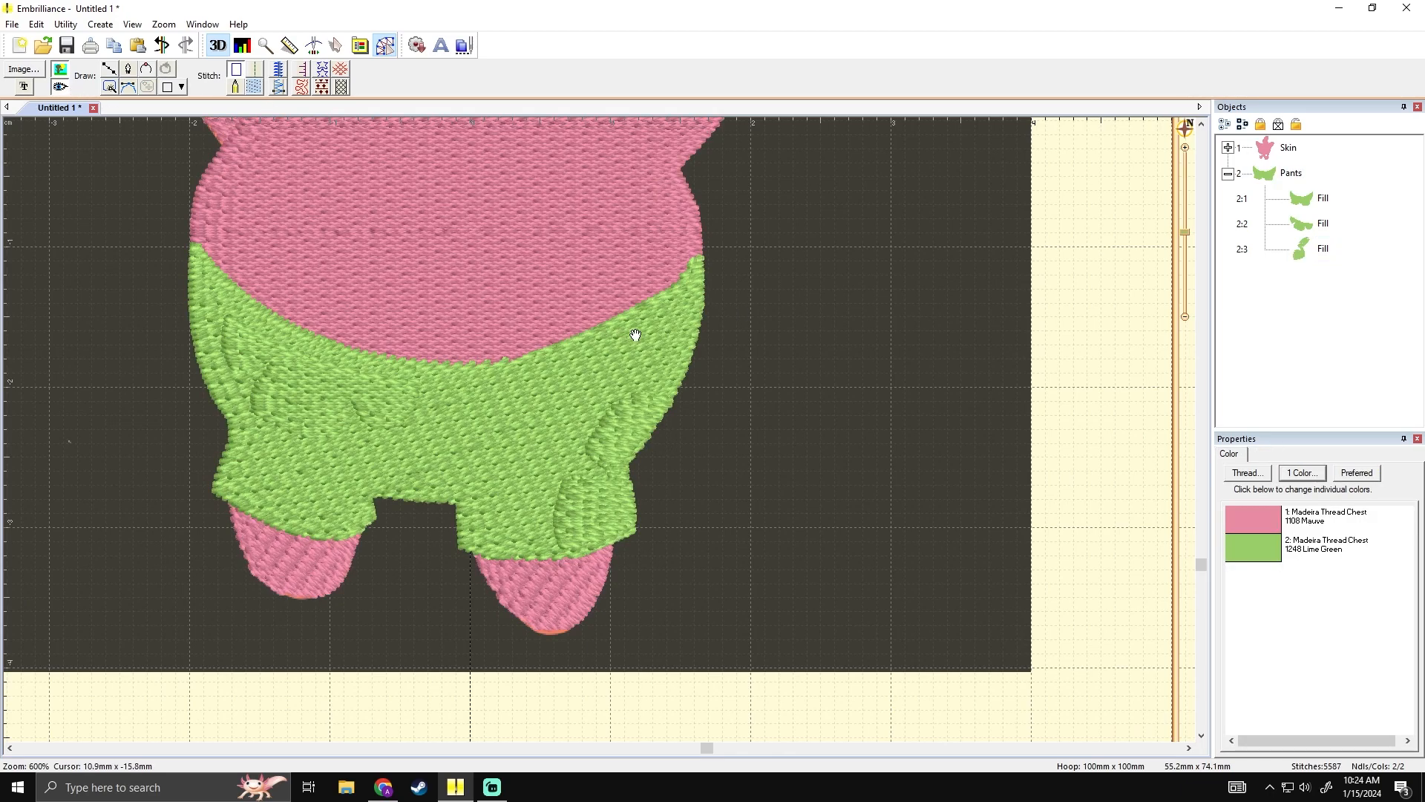
- Recolour both pants patch fills with Madeira Thread Chest 1032 Medium Purple
left_click_drag(627, 332, 674, 336)
left_click(417, 382)
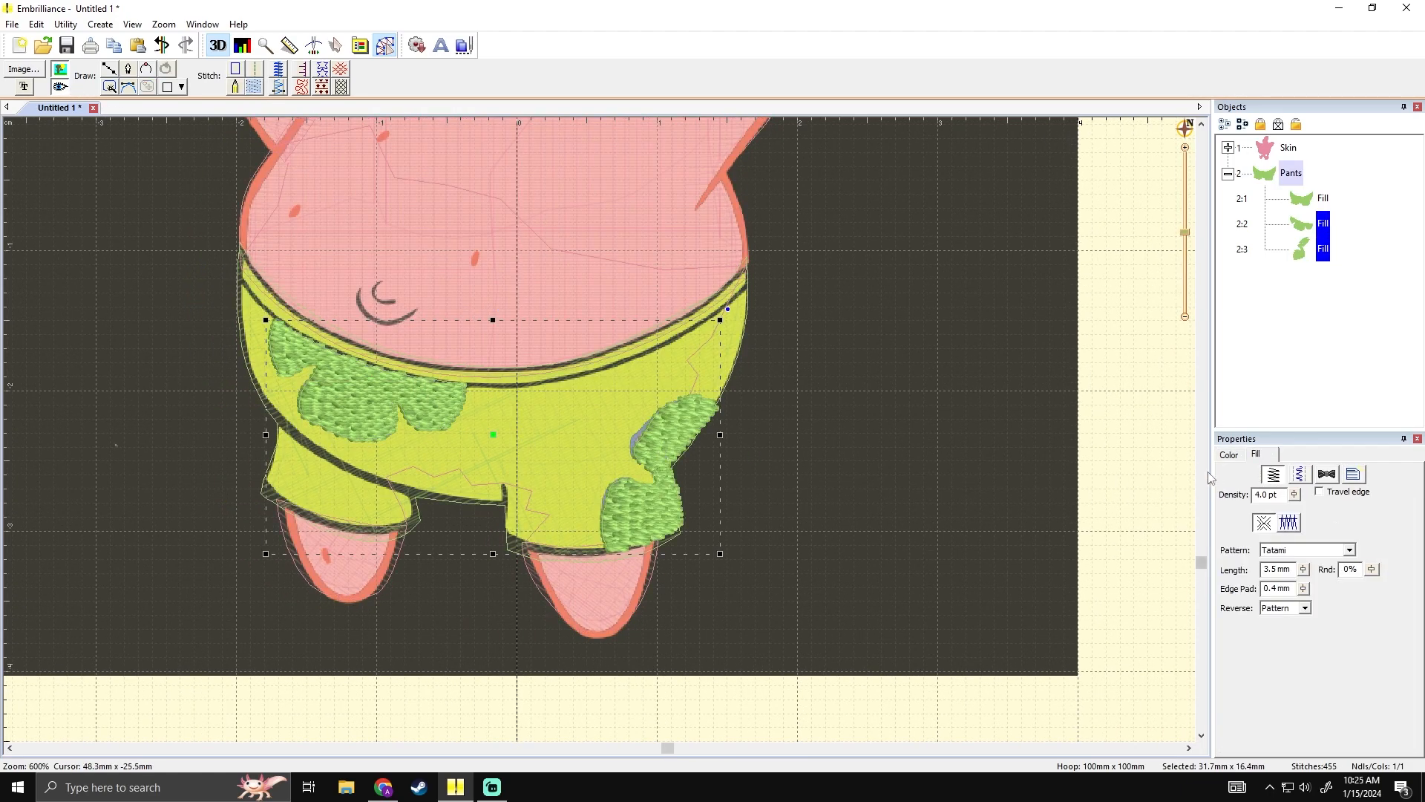
left_click(1230, 457)
left_click(1293, 526)
type("purple")
key("Return")
key("Return")
key("Return")
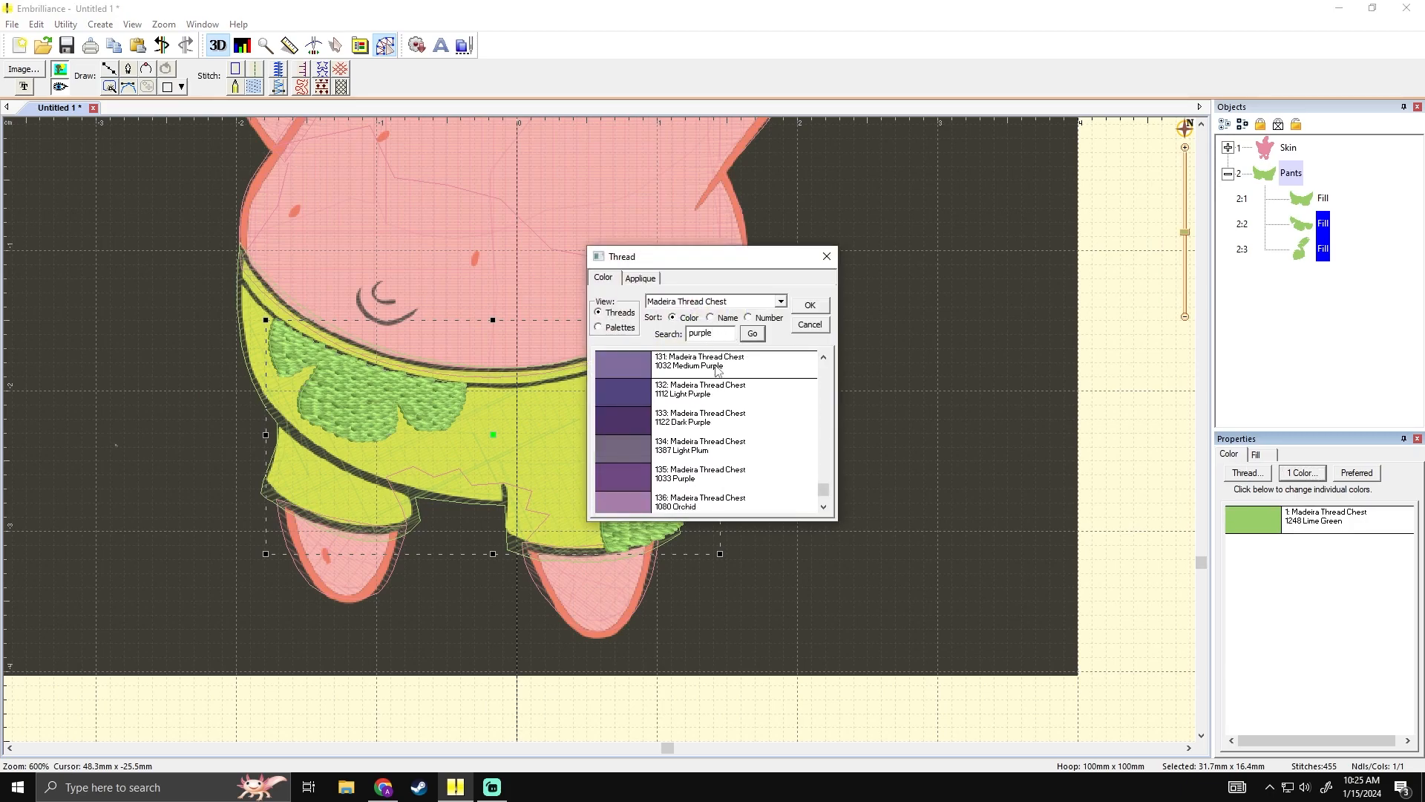
double_click(715, 365)
left_click(787, 379)
left_click_drag(791, 394, 805, 396)
- Inspect the pants fill and both purple patches individually, checking how the right patch covers the pants' outer edge
left_click(692, 420)
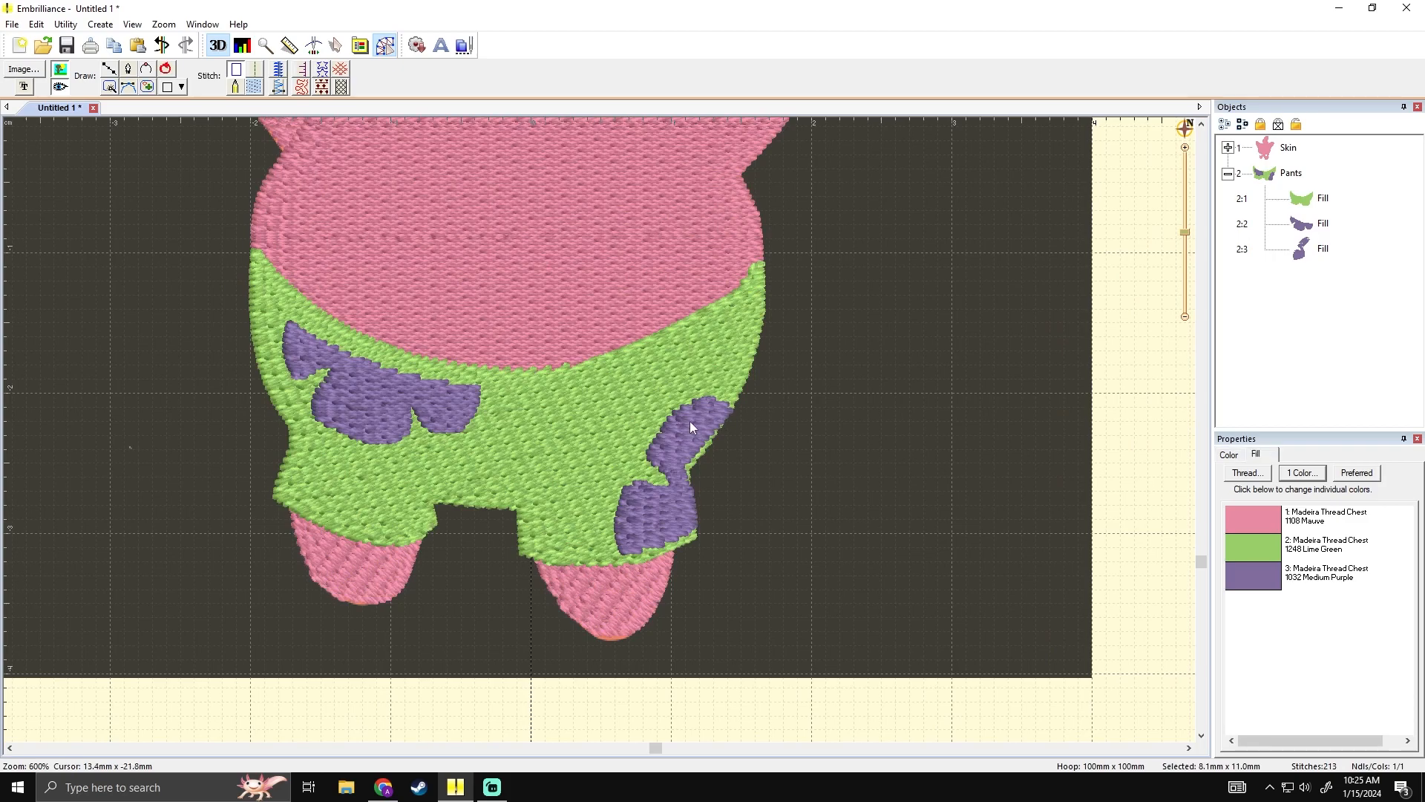
left_click(760, 444)
left_click(701, 437)
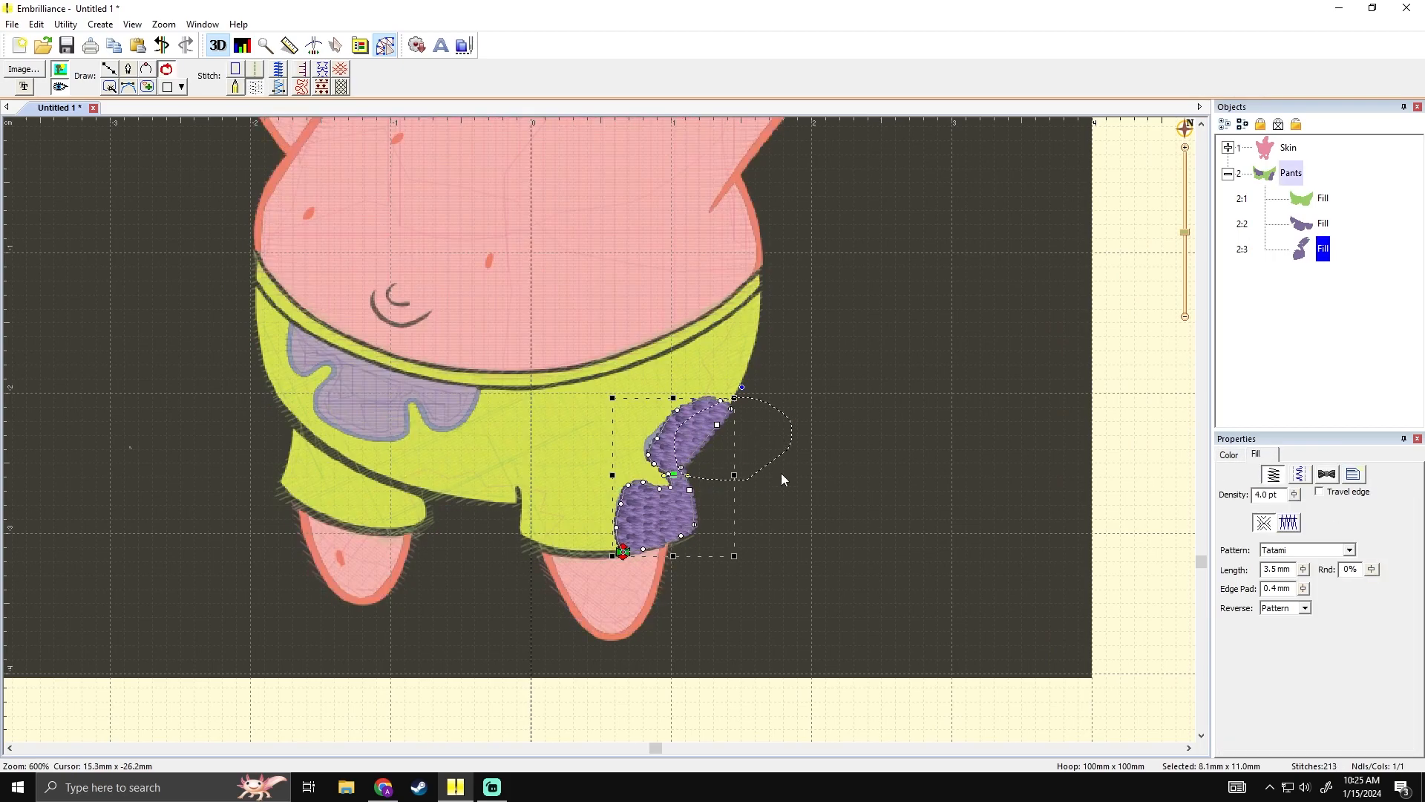
left_click(812, 457)
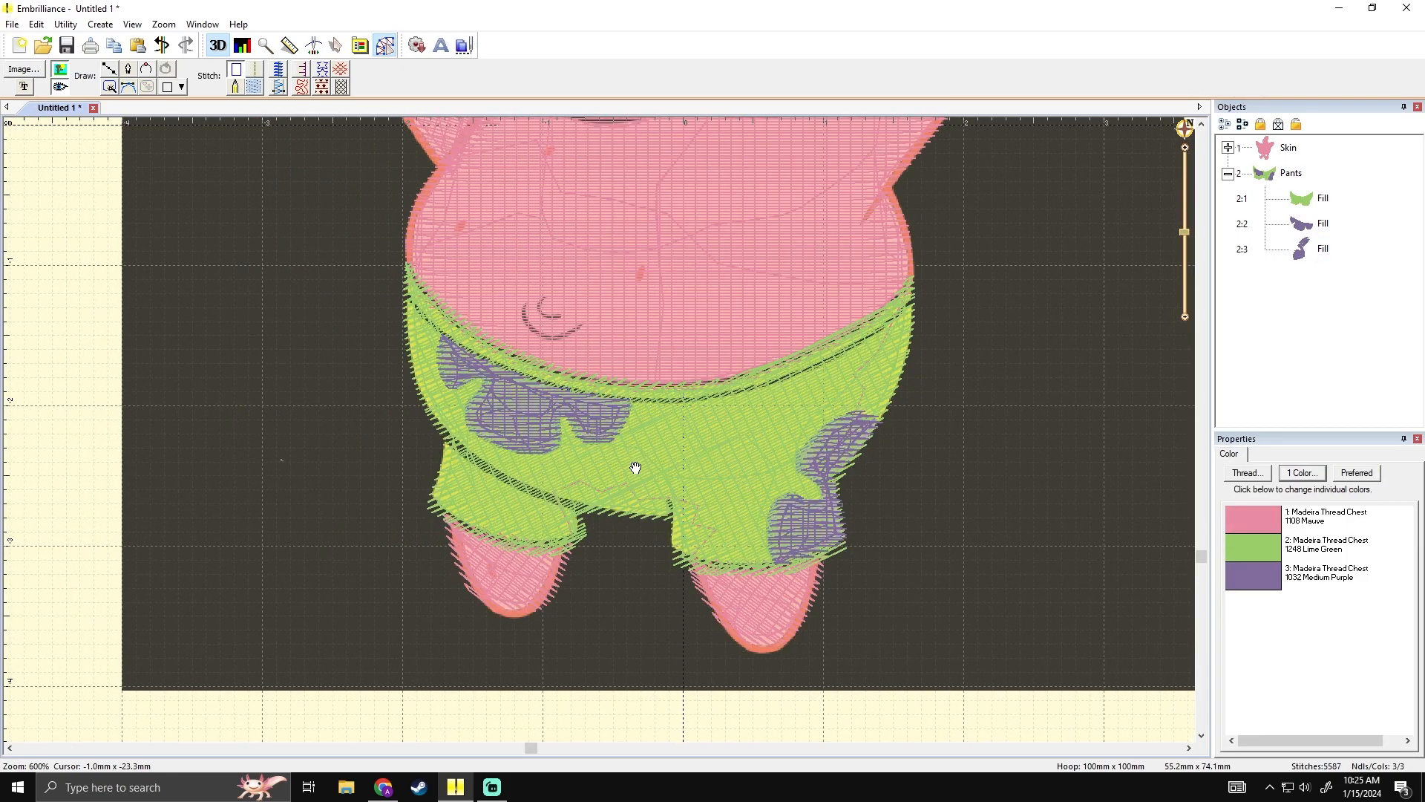
left_click(519, 445)
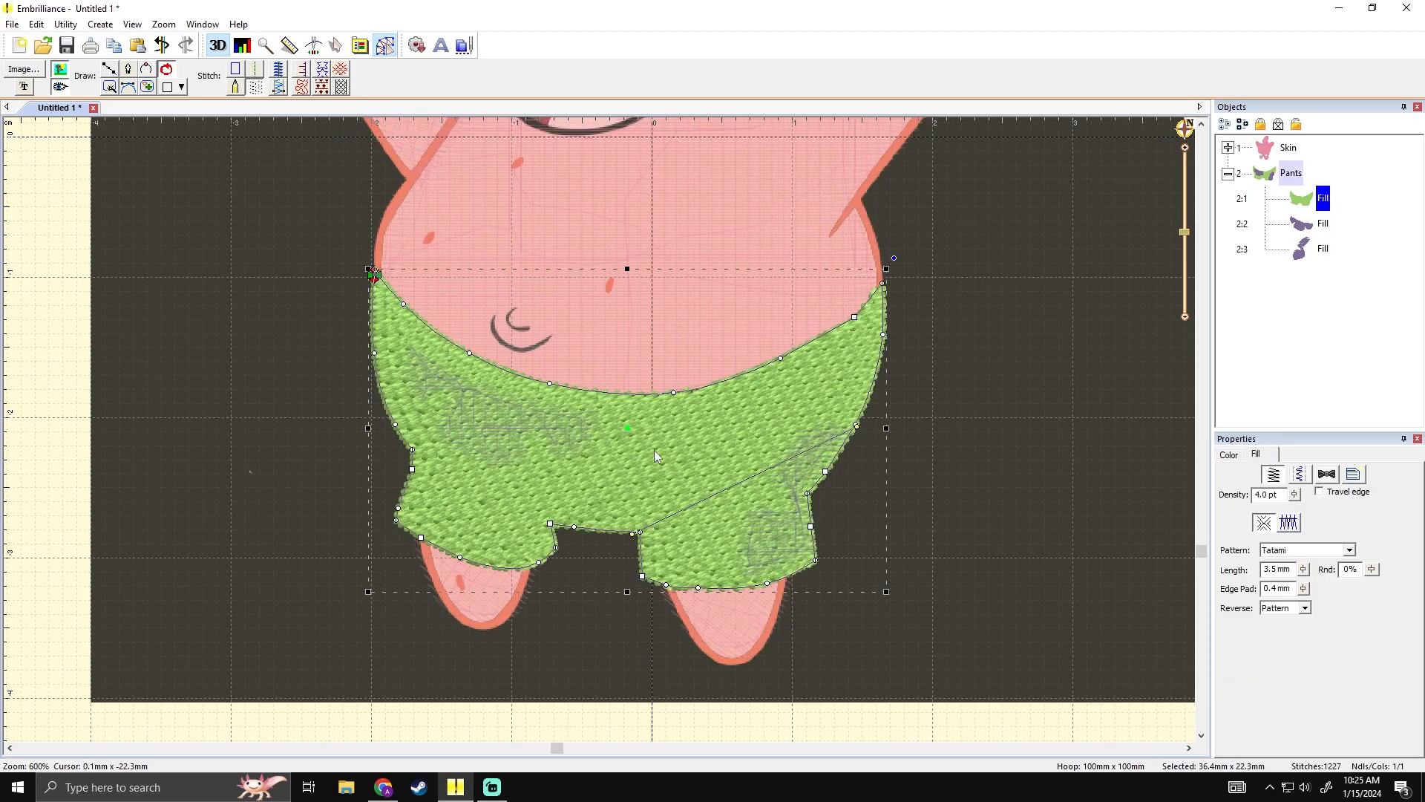
left_click(925, 390)
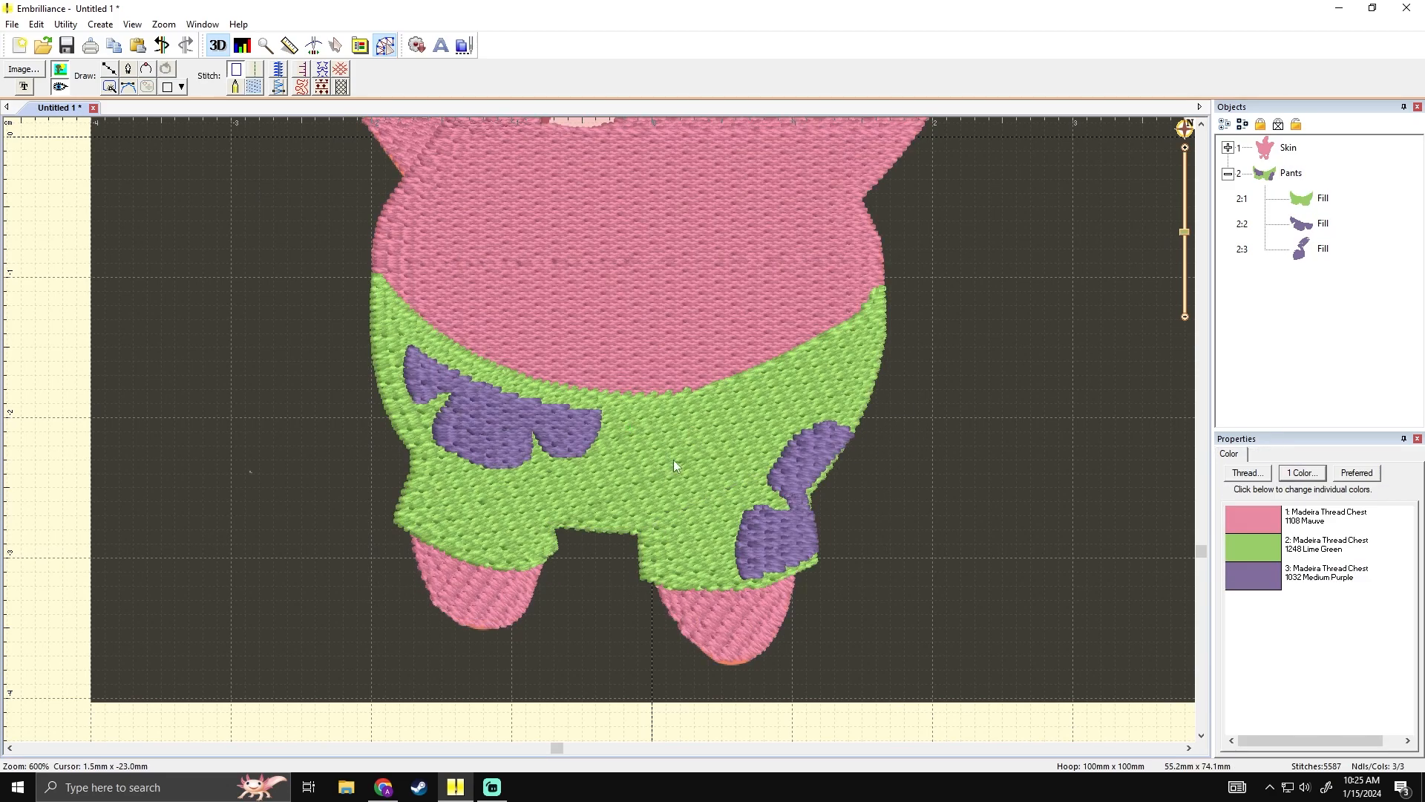
left_click(467, 410)
left_click_drag(440, 407, 444, 404)
left_click_drag(576, 407, 602, 422)
left_click(817, 452)
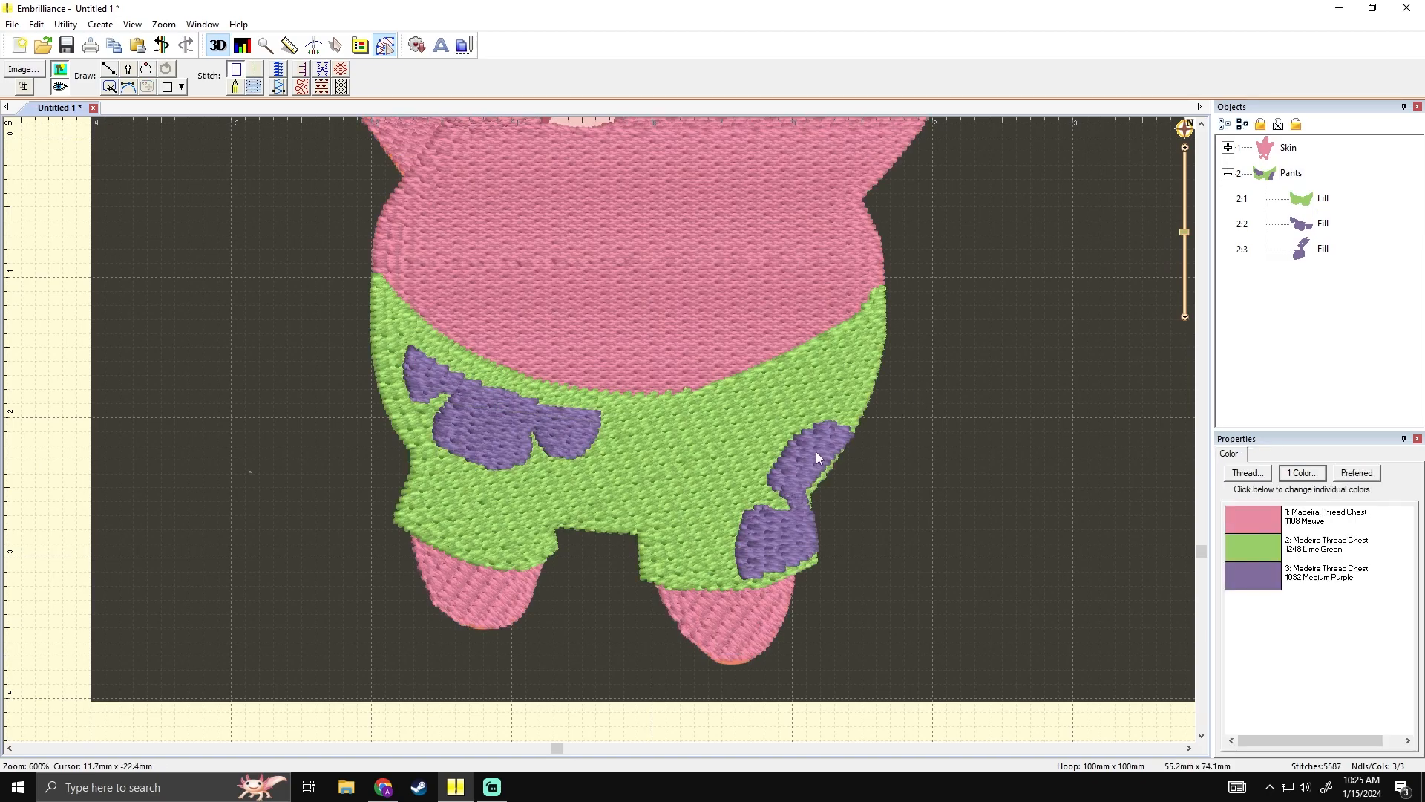
left_click(816, 454)
left_click(887, 487)
left_click_drag(845, 459, 802, 449)
left_click(814, 453)
left_click(915, 459)
left_click_drag(915, 459, 773, 431)
left_click_drag(908, 403, 522, 500)
left_click_drag(1155, 323, 757, 458)
scroll(677, 395, "up", 1)
scroll(677, 399, "down", 1)
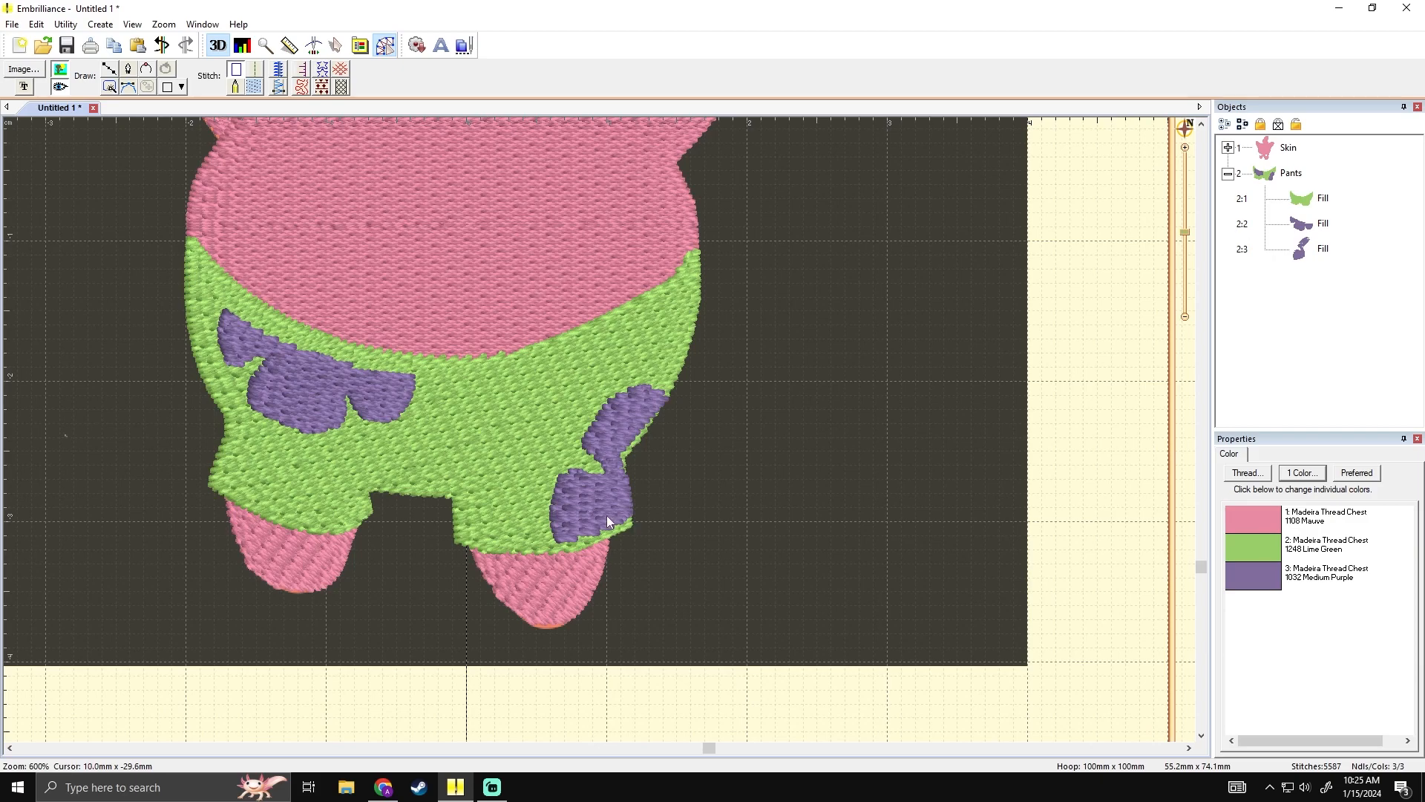
- Check the stitches against the artwork, then extend the right patch's upper outer corner past the pants' edge
left_click(60, 87)
left_click(61, 87)
left_click(61, 87)
left_click(61, 87)
left_click(61, 87)
left_click(630, 404)
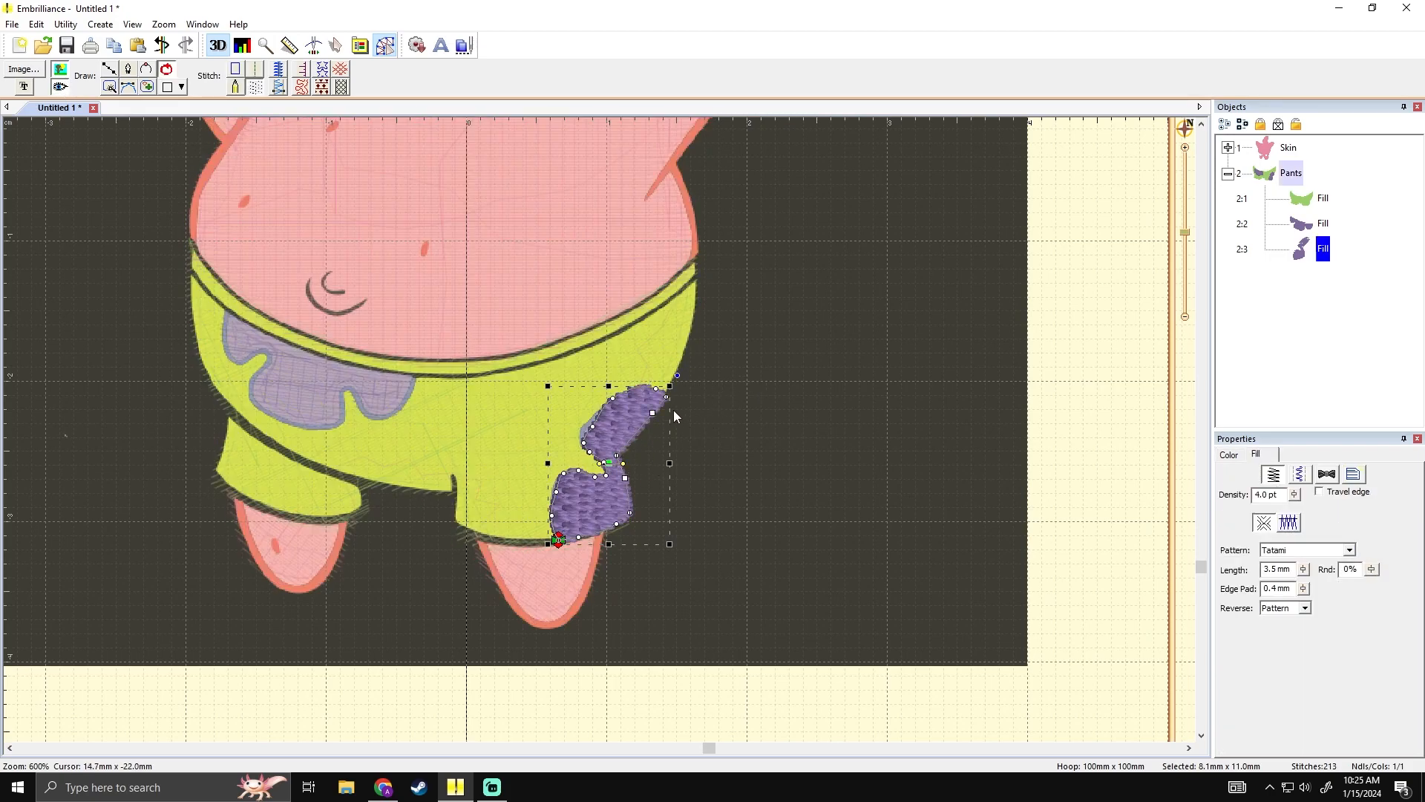
mouse_move(721, 414)
left_mouse_down()
mouse_move(690, 375)
mouse_move(612, 449)
mouse_move(647, 464)
left_mouse_up()
left_click_drag(617, 454, 625, 456)
left_click(693, 442)
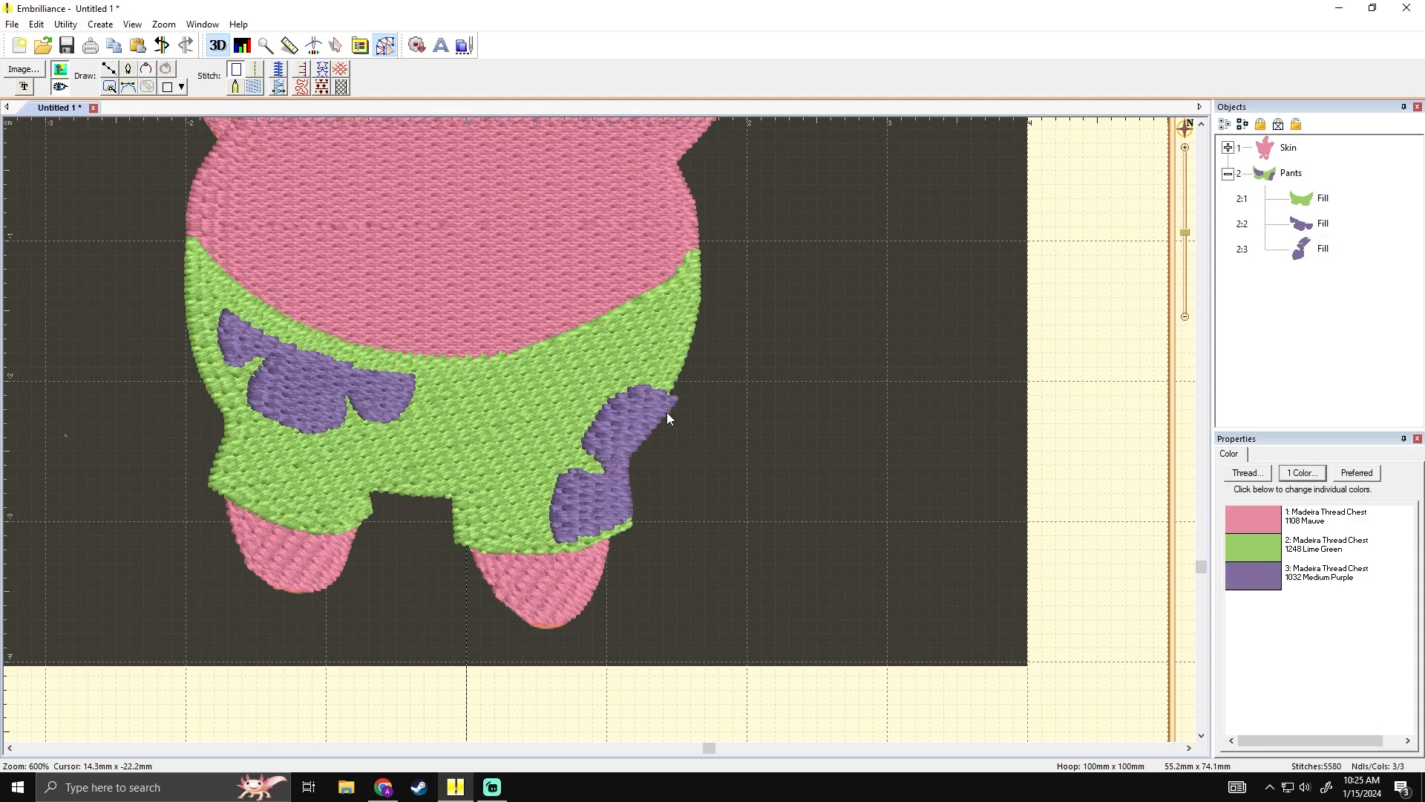
- Move the right patch's outer notch and lower outer corner nodes outward to cover the green edge of the pants
left_click(614, 455)
left_click(658, 474)
left_click(623, 519)
left_click(657, 474)
left_click(655, 477)
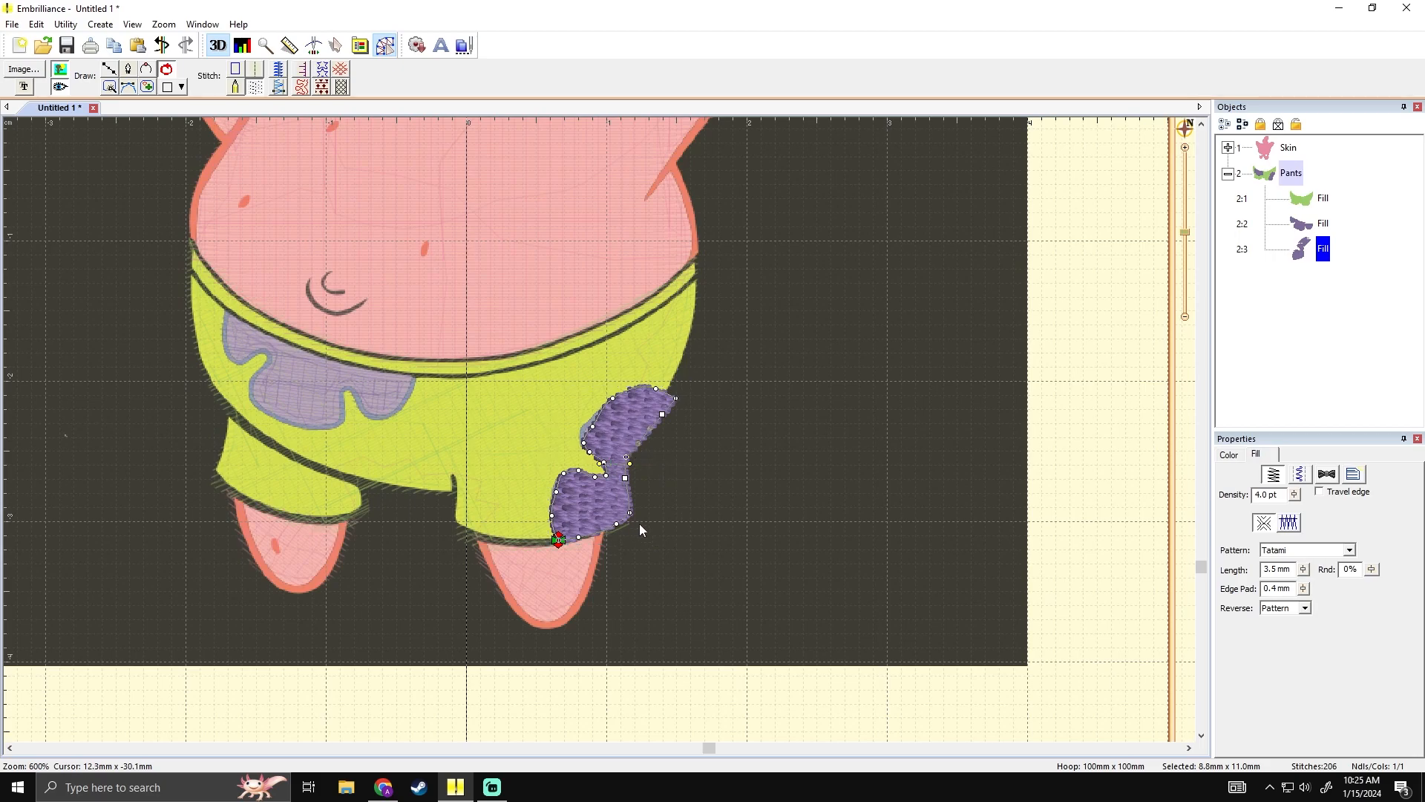
left_click(635, 523)
left_click(651, 467)
left_click_drag(641, 444, 624, 489)
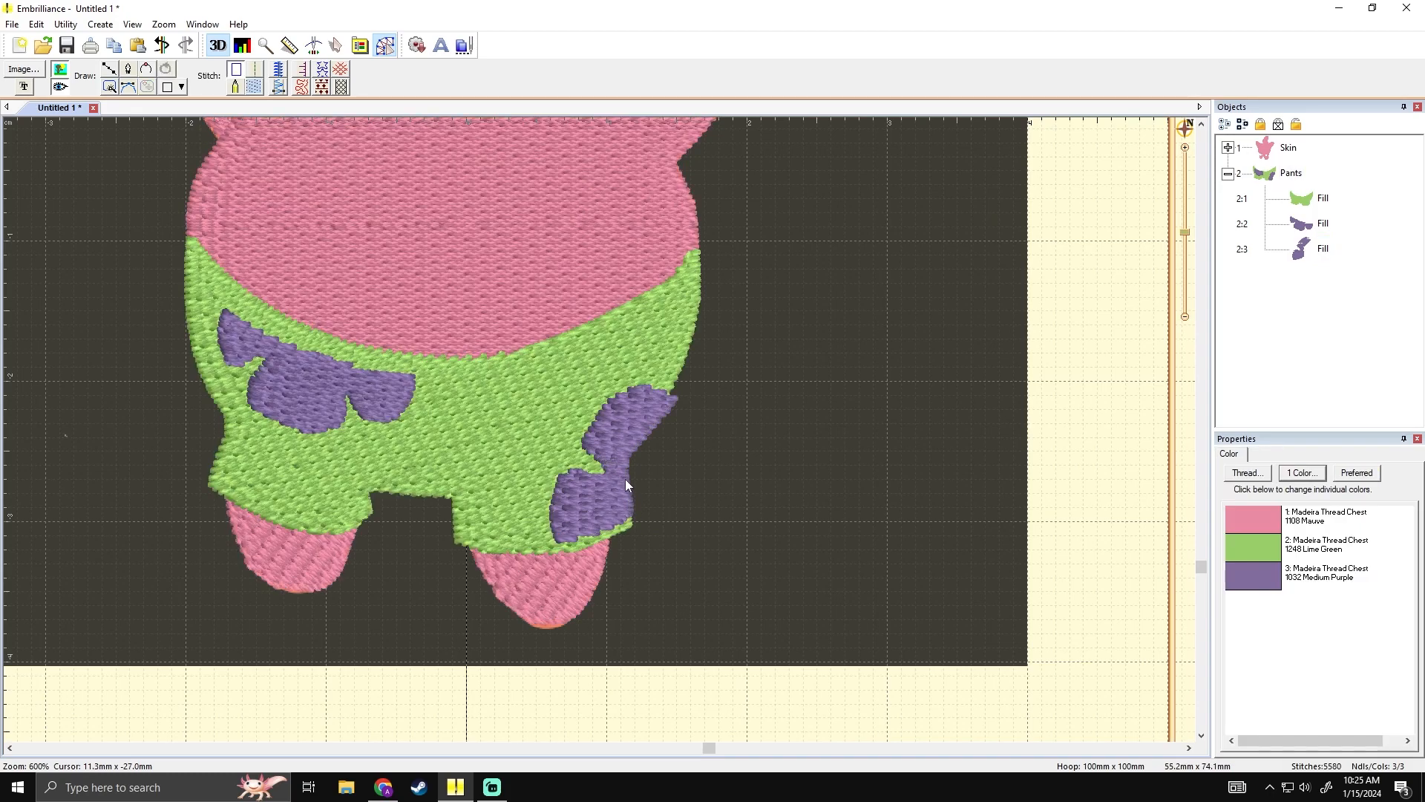
scroll(627, 479, "up", 1)
mouse_move(696, 487)
left_mouse_down()
mouse_move(643, 464)
mouse_move(634, 524)
left_mouse_up()
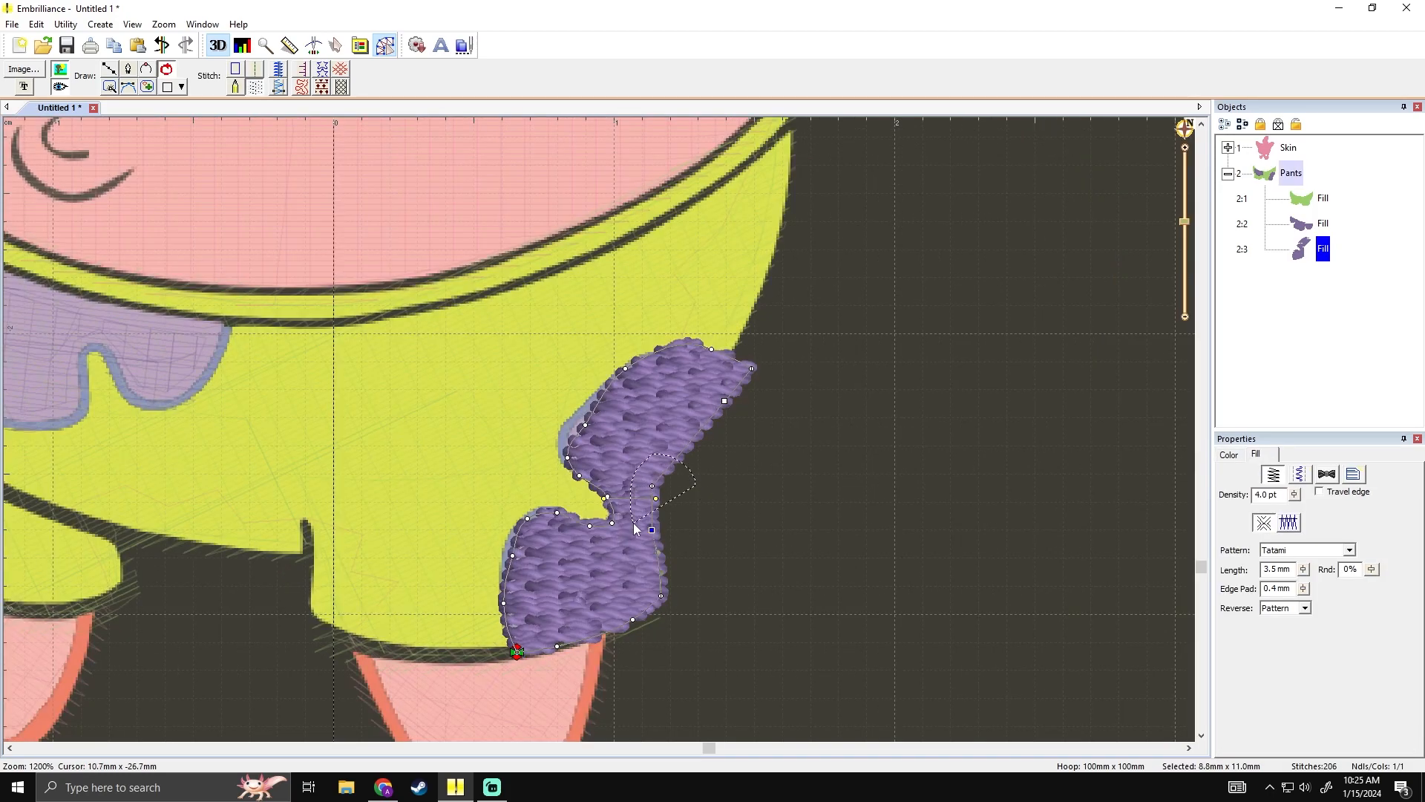
left_click_drag(663, 602, 680, 597)
left_click(799, 560)
scroll(798, 560, "down", 2)
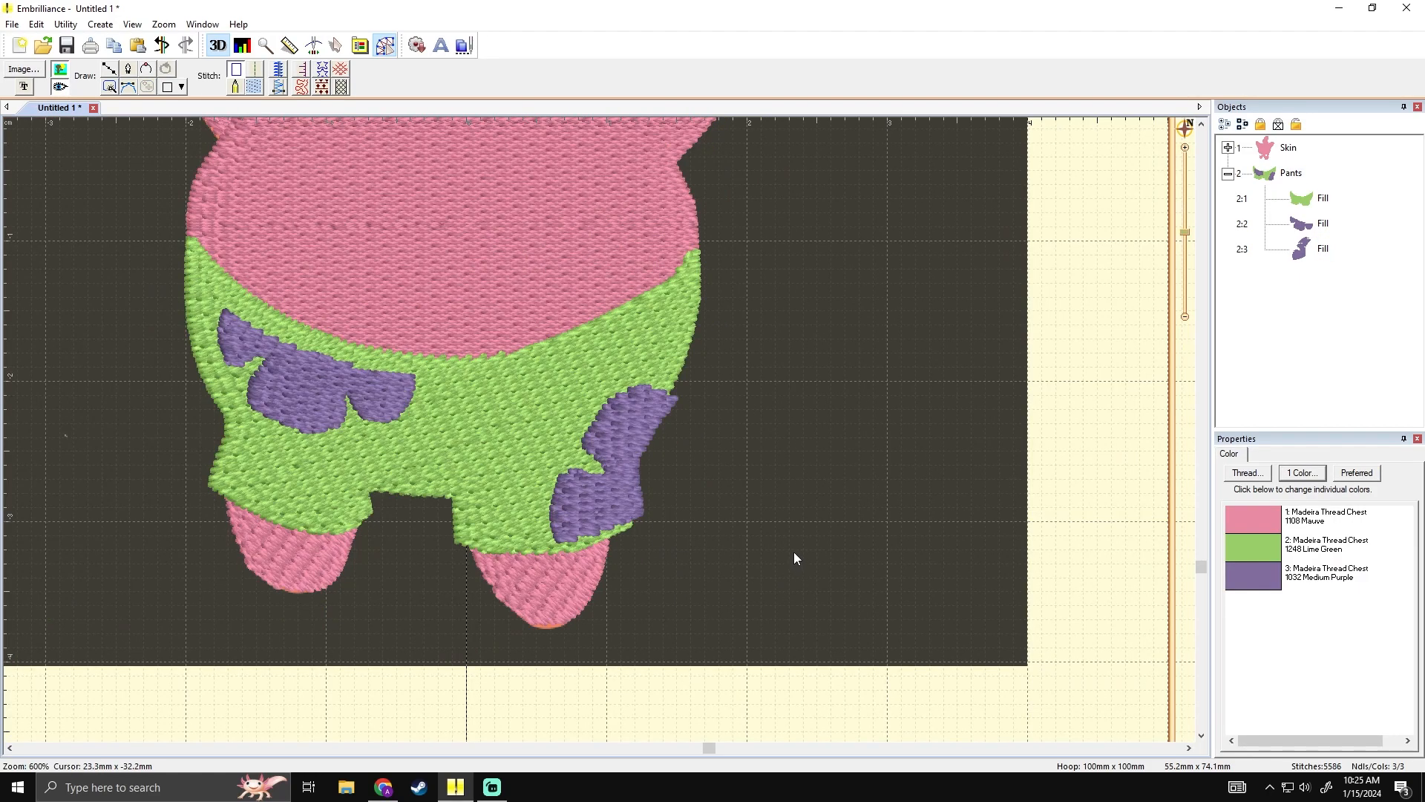
- Compare the reshaped right patch with the artwork by toggling the stitch display
left_click_drag(690, 399, 687, 433)
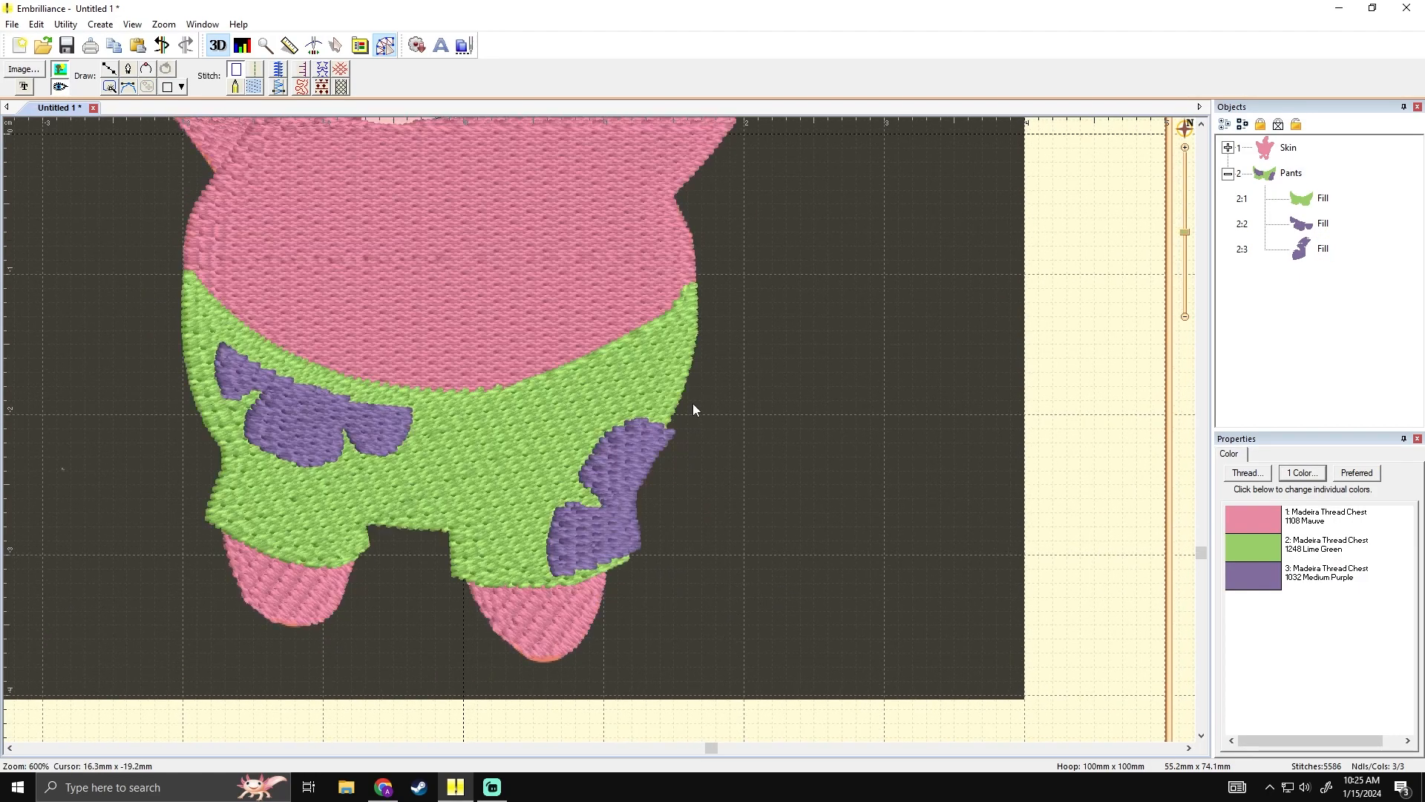
scroll(675, 426, "down", 1)
scroll(675, 426, "up", 1)
left_click(59, 87)
left_click(59, 86)
left_click(60, 87)
left_click(59, 87)
left_click(60, 86)
left_click(60, 87)
- Lower the right patch's bottom edge near its outer corner towards the pants hem
left_click(594, 458)
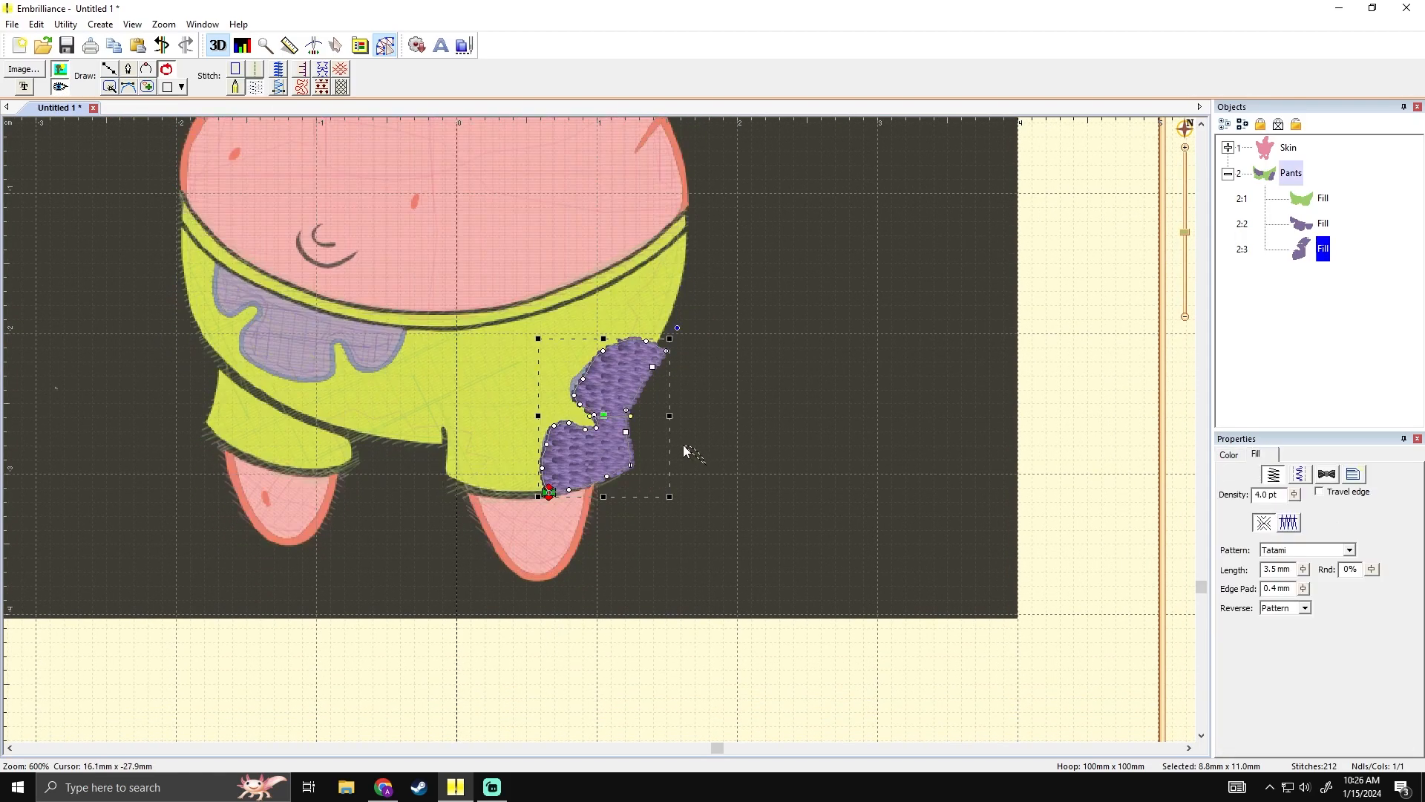
left_click_drag(608, 478, 608, 481)
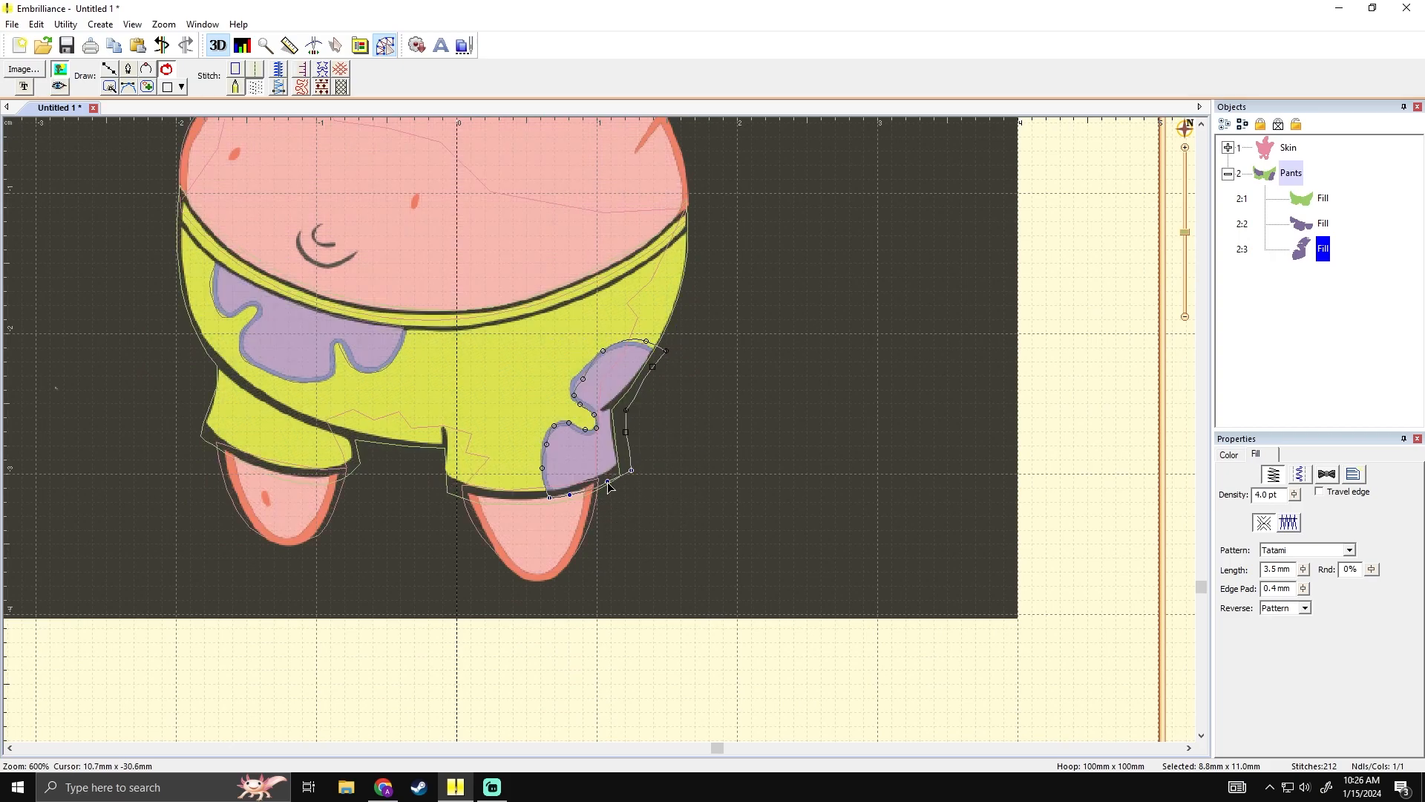
left_click(685, 507)
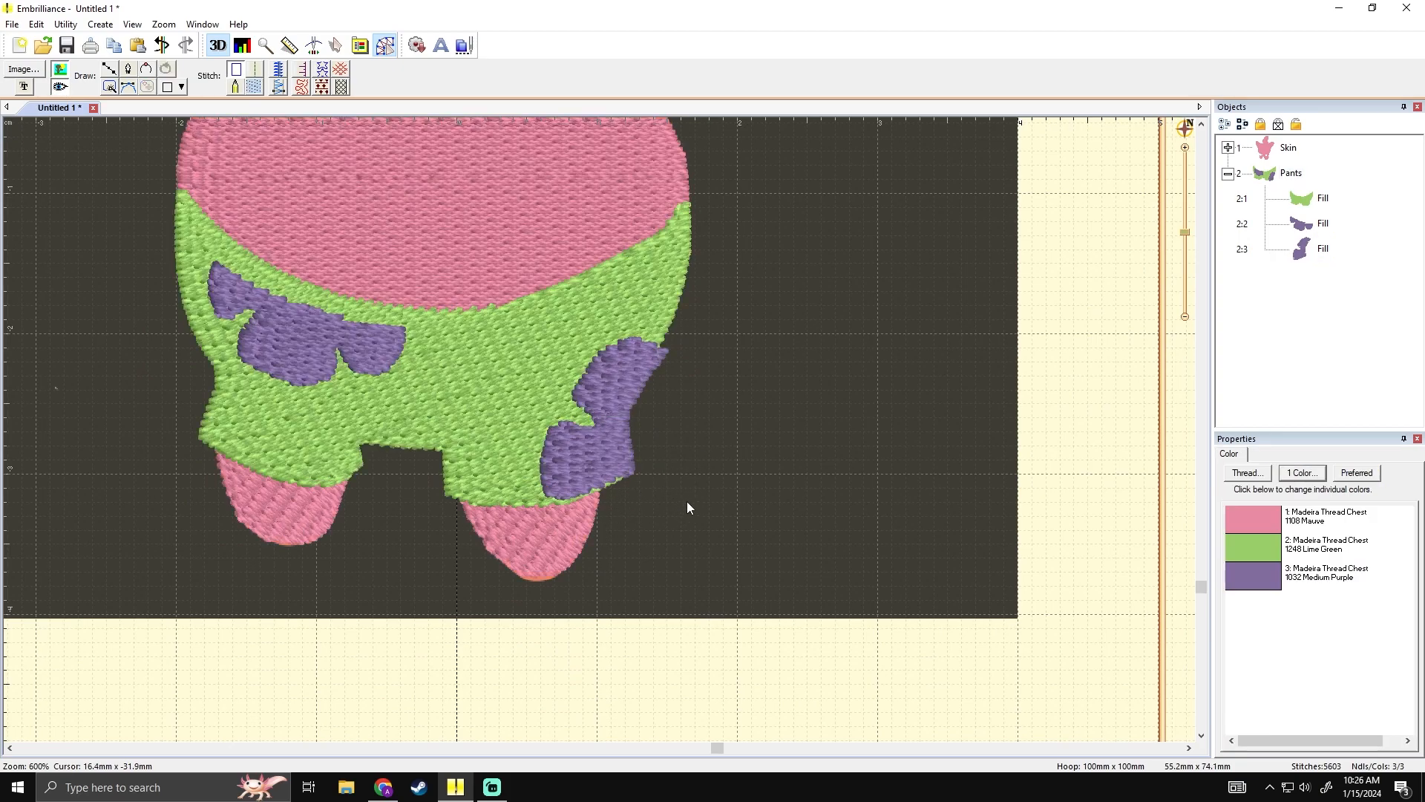
left_click(607, 461)
left_click(521, 483)
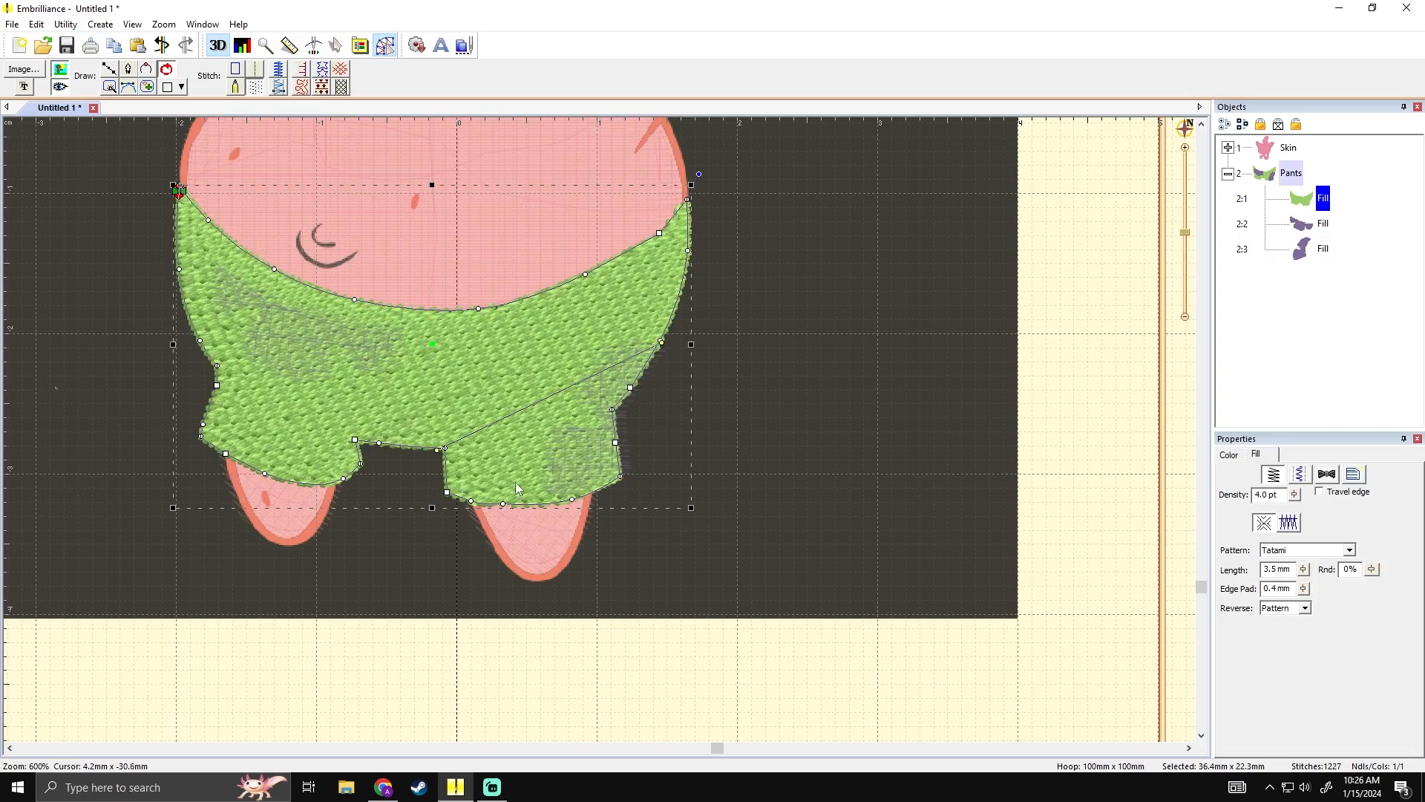
left_click(631, 493)
- Fine-tune the remaining bottom-edge nodes of the right patch so the purple reaches the pants hem
left_click(580, 466)
left_click(598, 475)
left_click_drag(569, 495, 569, 498)
left_click(697, 502)
left_click(705, 502)
left_click(618, 471)
mouse_move(701, 473)
left_mouse_down()
mouse_move(630, 456)
mouse_move(534, 495)
mouse_move(612, 525)
mouse_move(605, 479)
left_mouse_up()
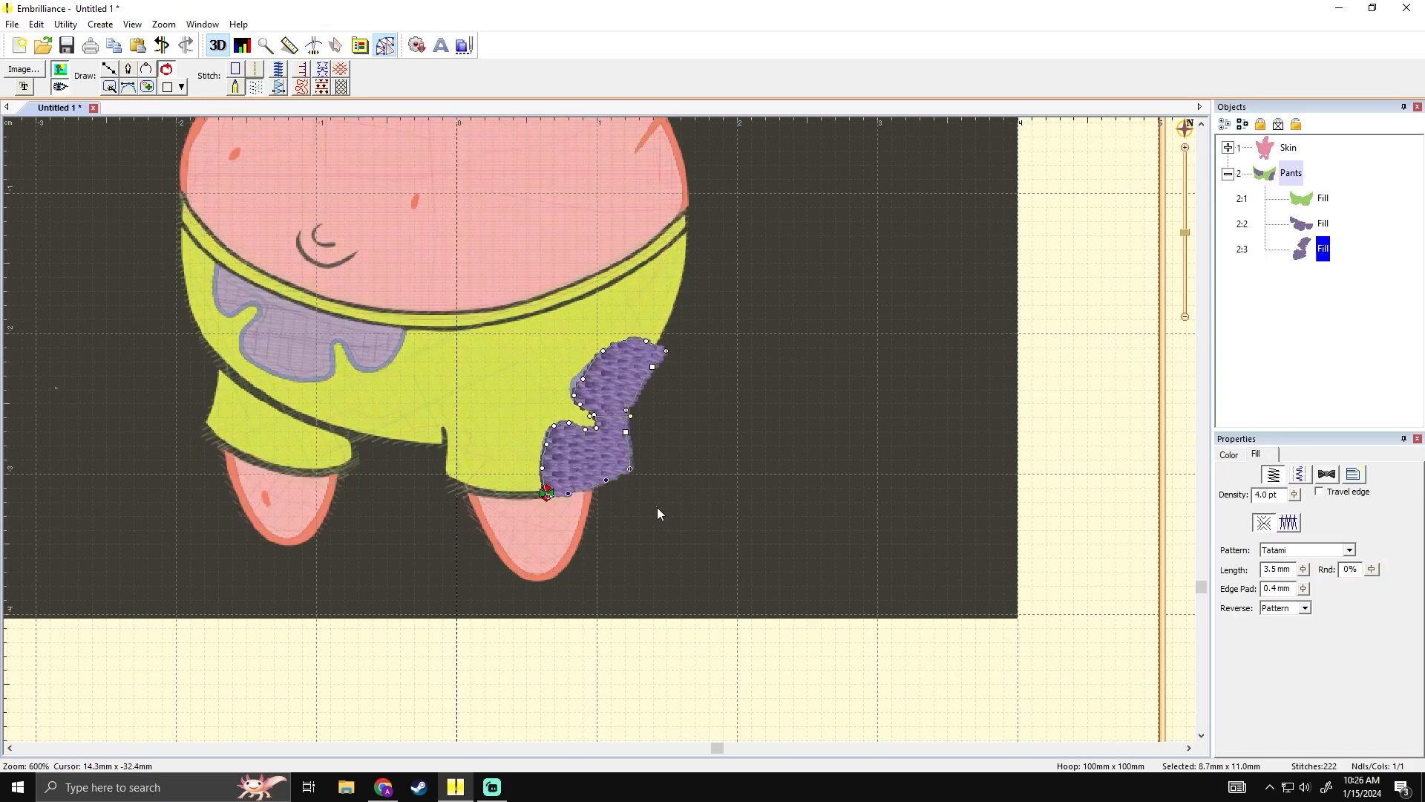
left_click(656, 506)
left_click(610, 469)
mouse_move(703, 465)
left_mouse_down()
mouse_move(547, 484)
mouse_move(579, 498)
left_mouse_up()
left_click(757, 487)
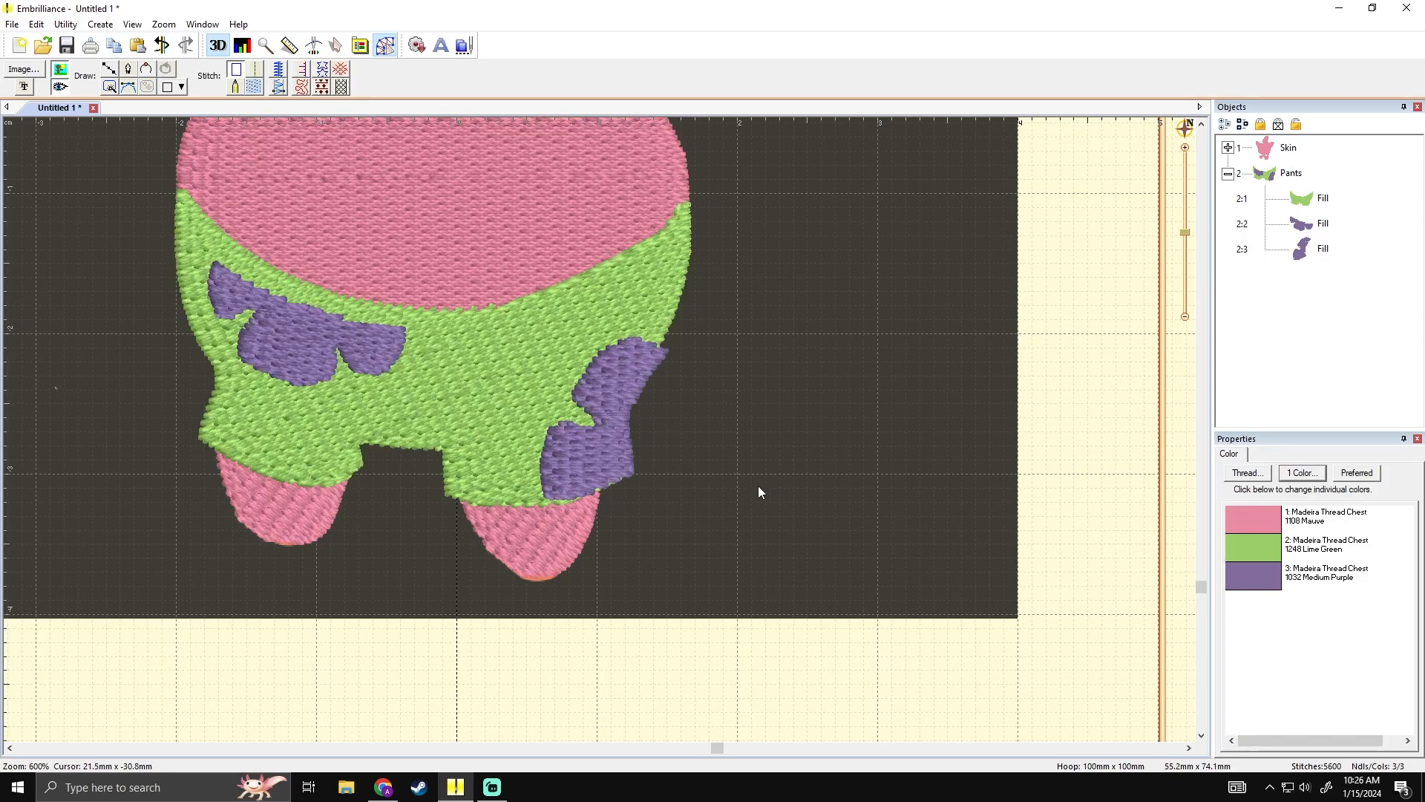
- Adjust the bottom outline node of the left patch's middle lobe slightly outward
scroll(749, 475, "down", 2)
scroll(711, 475, "up", 2)
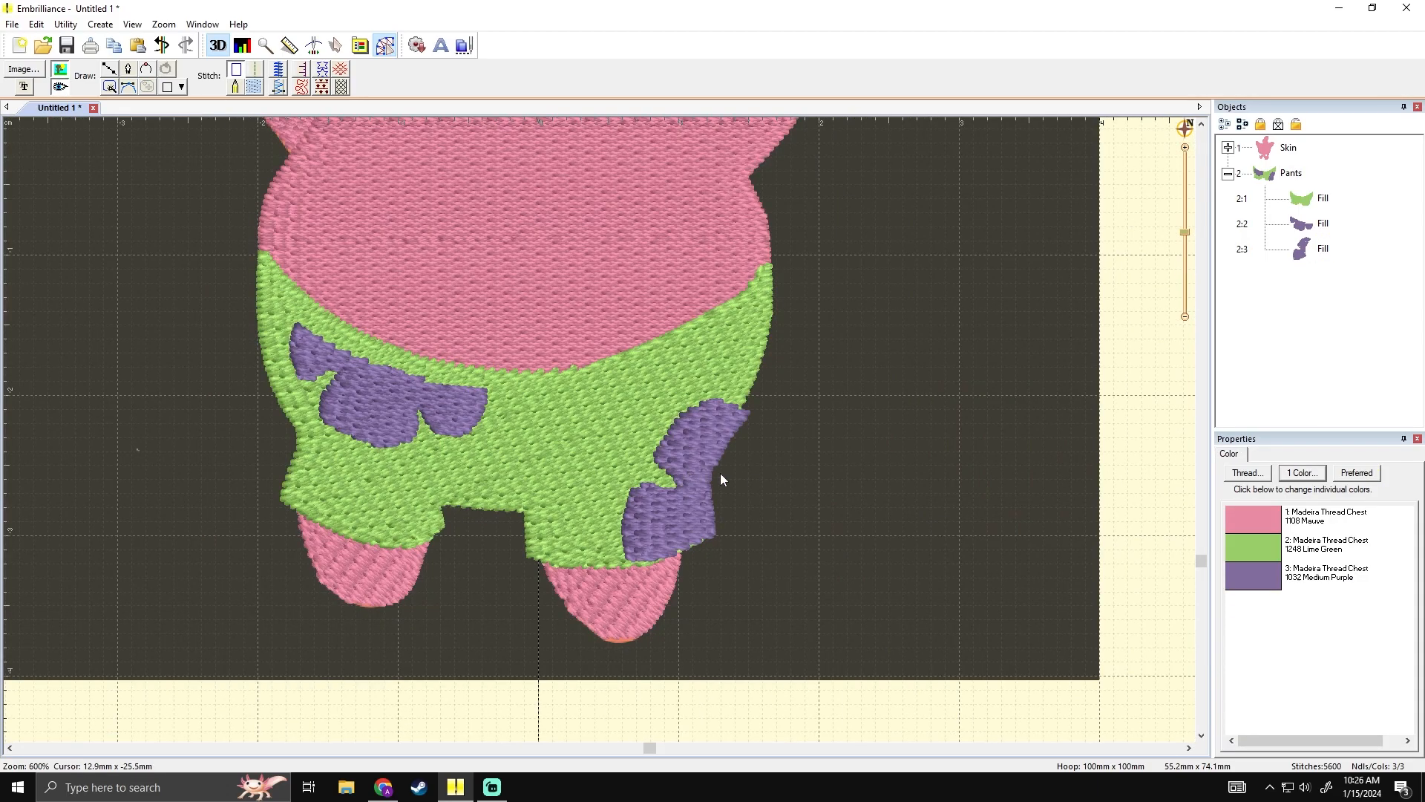
left_click(412, 417)
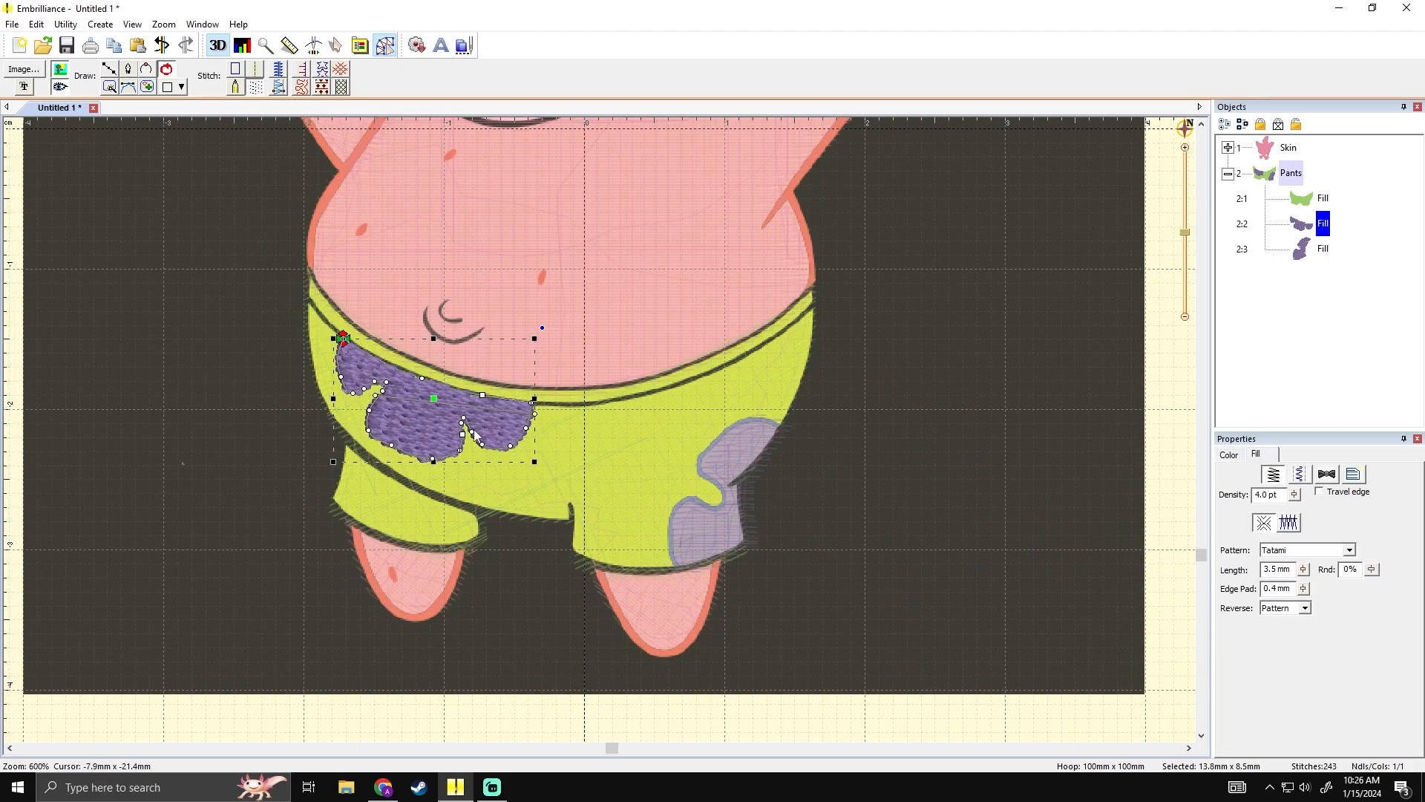
left_click_drag(392, 447, 400, 454)
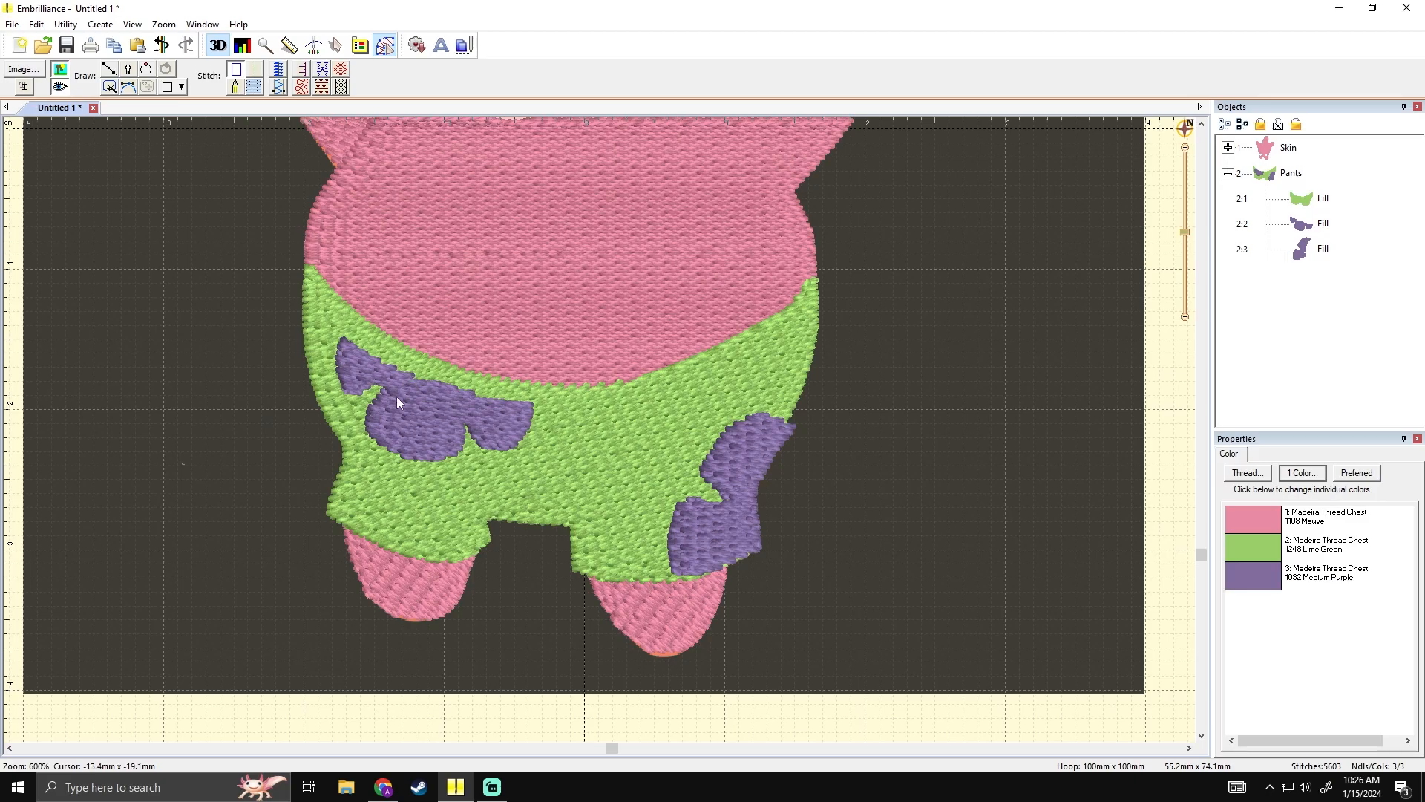
left_click(268, 417)
- Compare the stitched pants and patches with the artwork by toggling the stitches in close-up and overall views
left_click(60, 90)
scroll(60, 90, "down", 2)
left_click(59, 89)
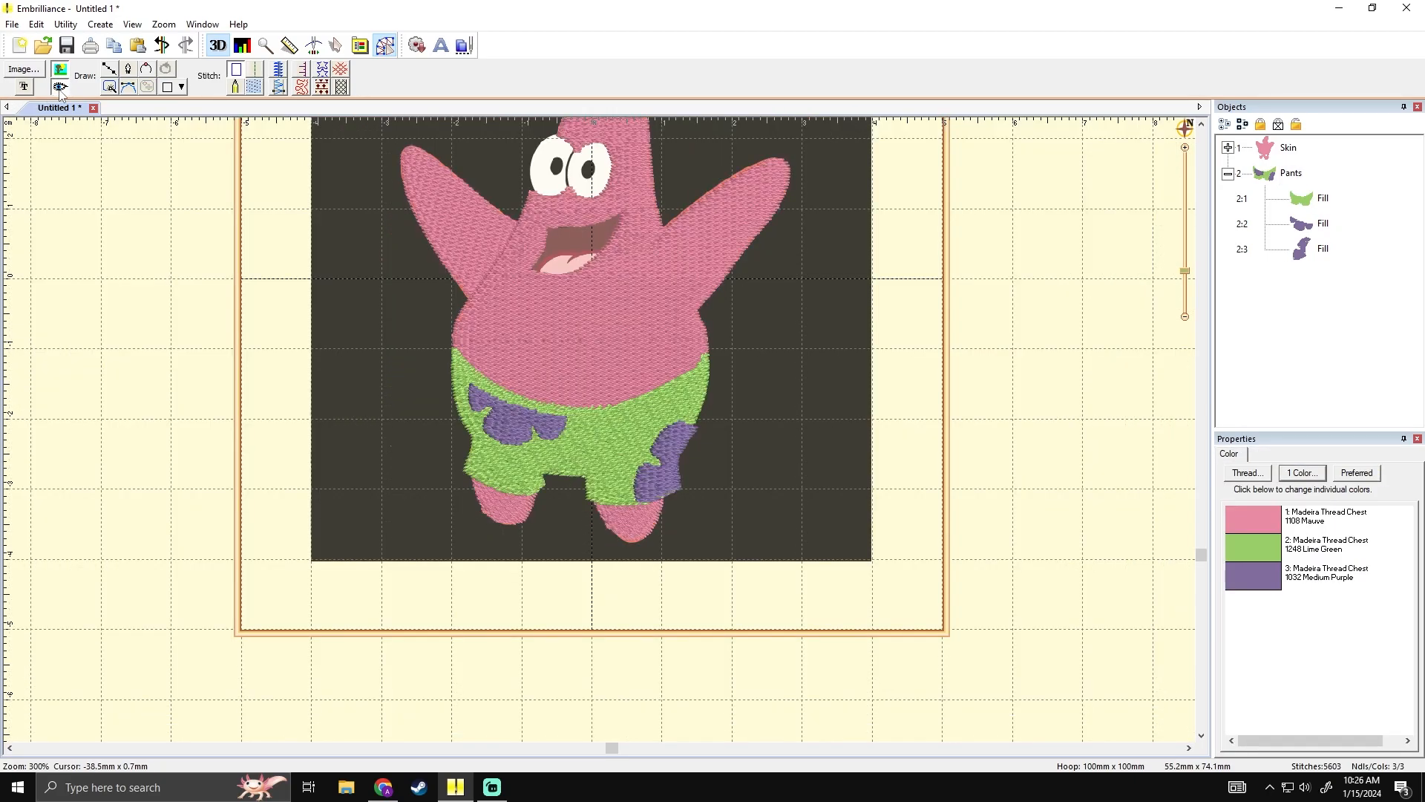
scroll(60, 89, "up", 2)
left_click(60, 89)
scroll(59, 90, "down", 2)
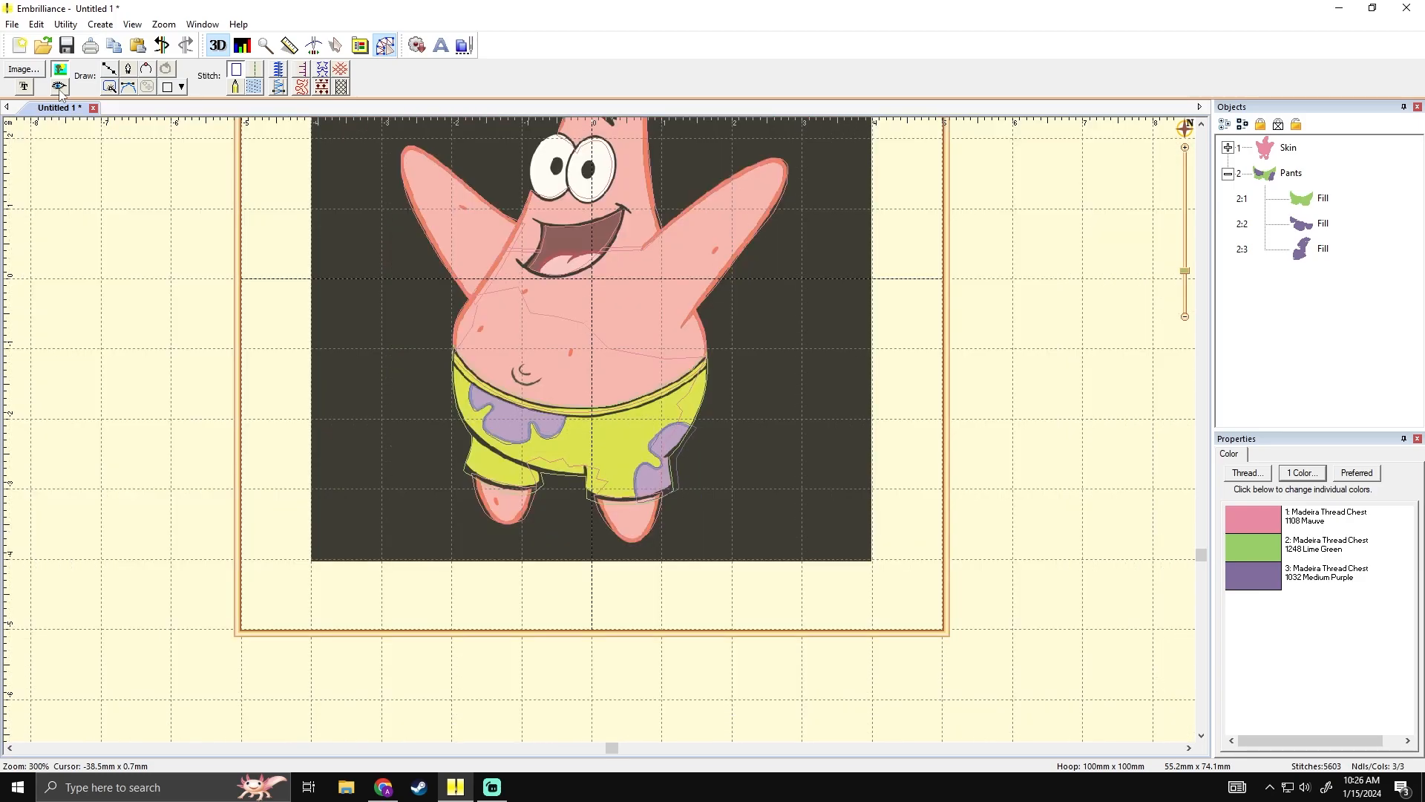
left_click(59, 89)
scroll(59, 89, "up", 2)
left_click(59, 90)
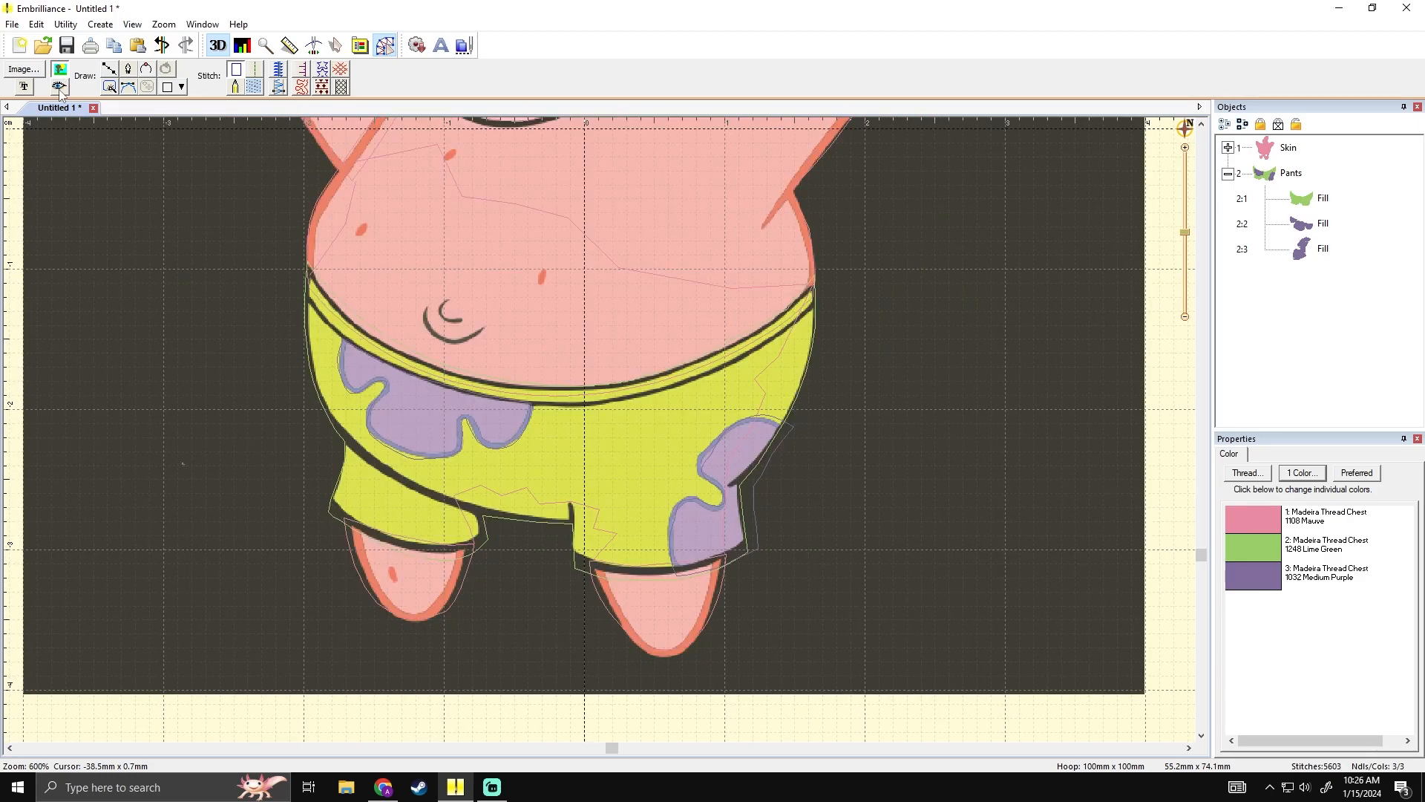
left_click(59, 89)
left_click(60, 89)
left_click(59, 89)
left_click(60, 89)
left_click(59, 89)
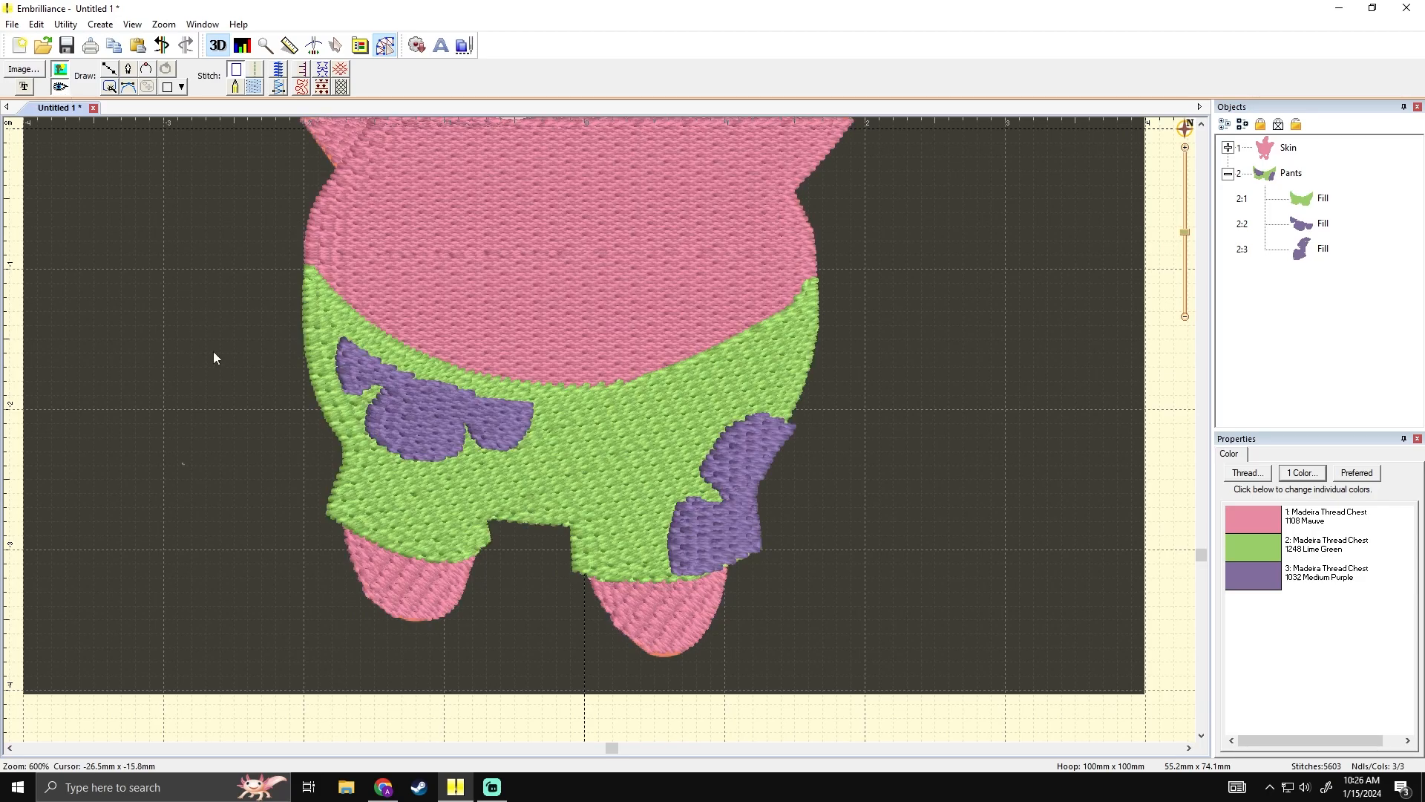
- Compare the stitches with the artwork on the torso, arms and face, then view the whole figure
scroll(200, 341, "up", 2)
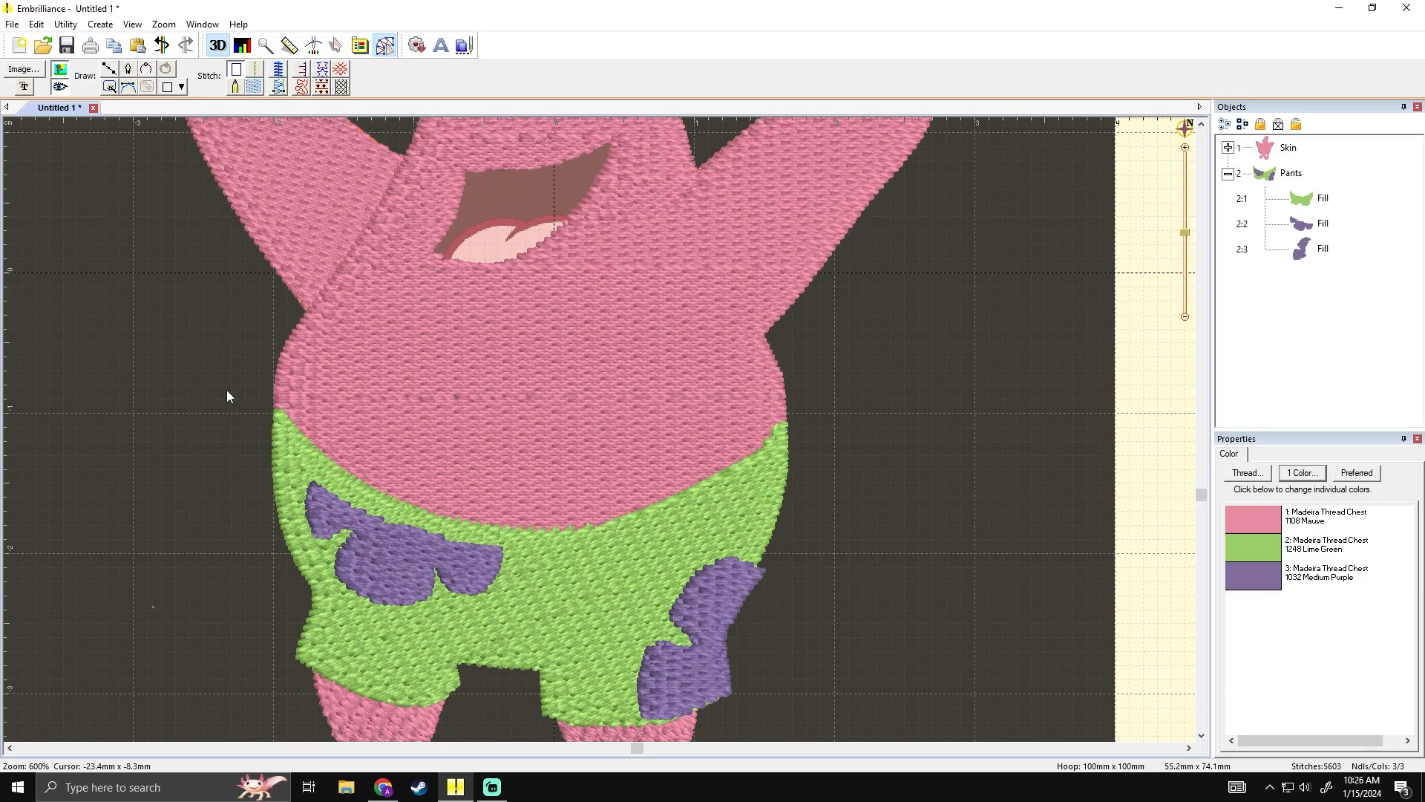
left_click(61, 89)
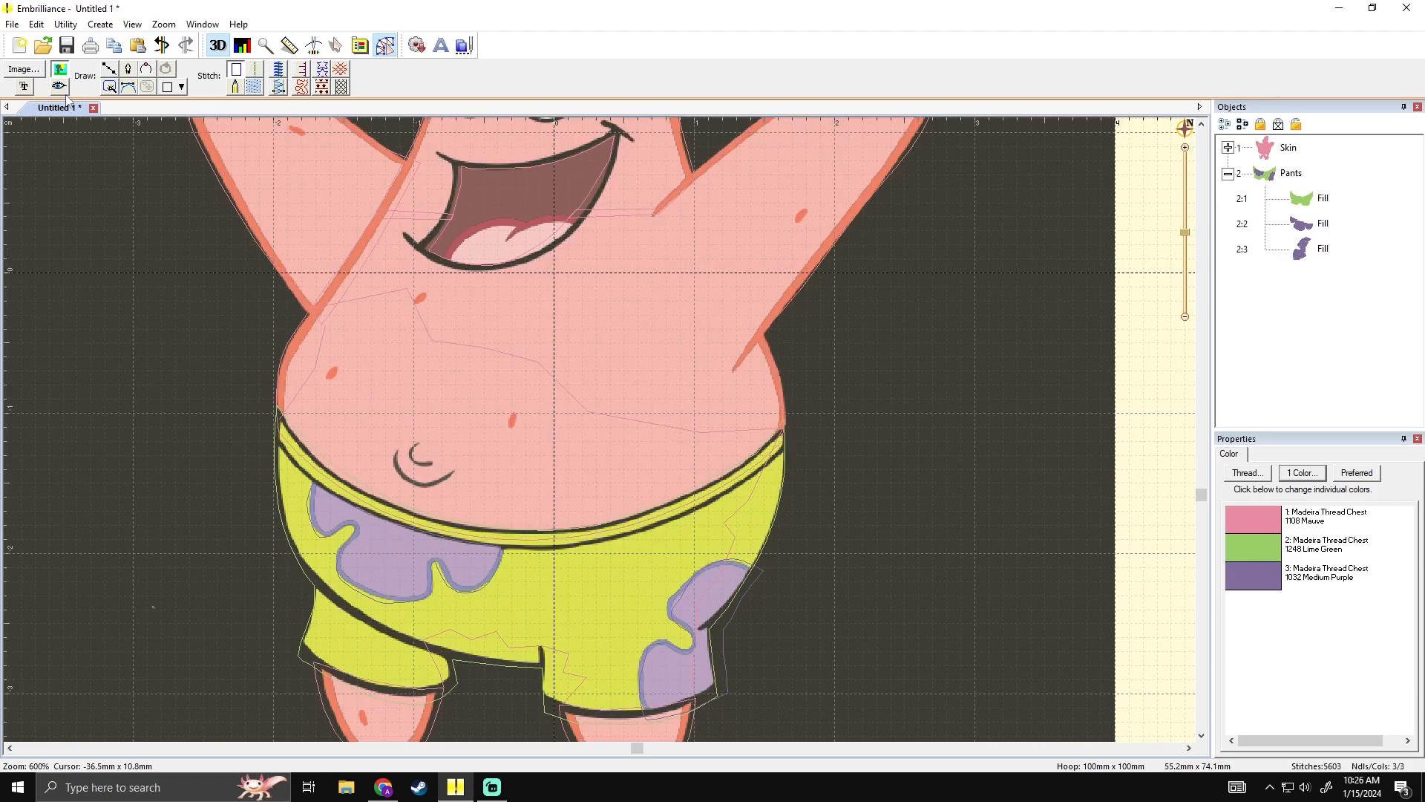
left_click(62, 89)
scroll(210, 341, "up", 2)
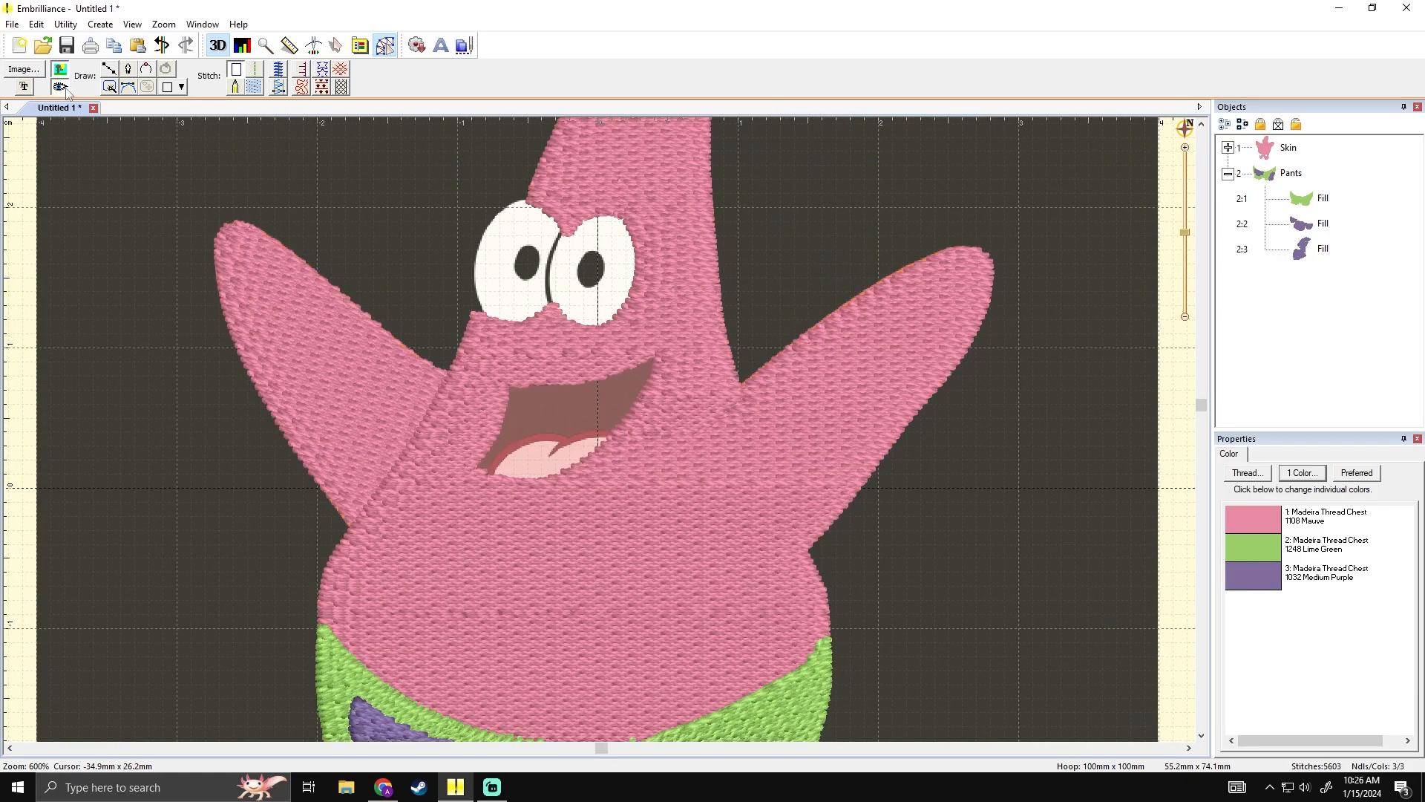
left_click(63, 89)
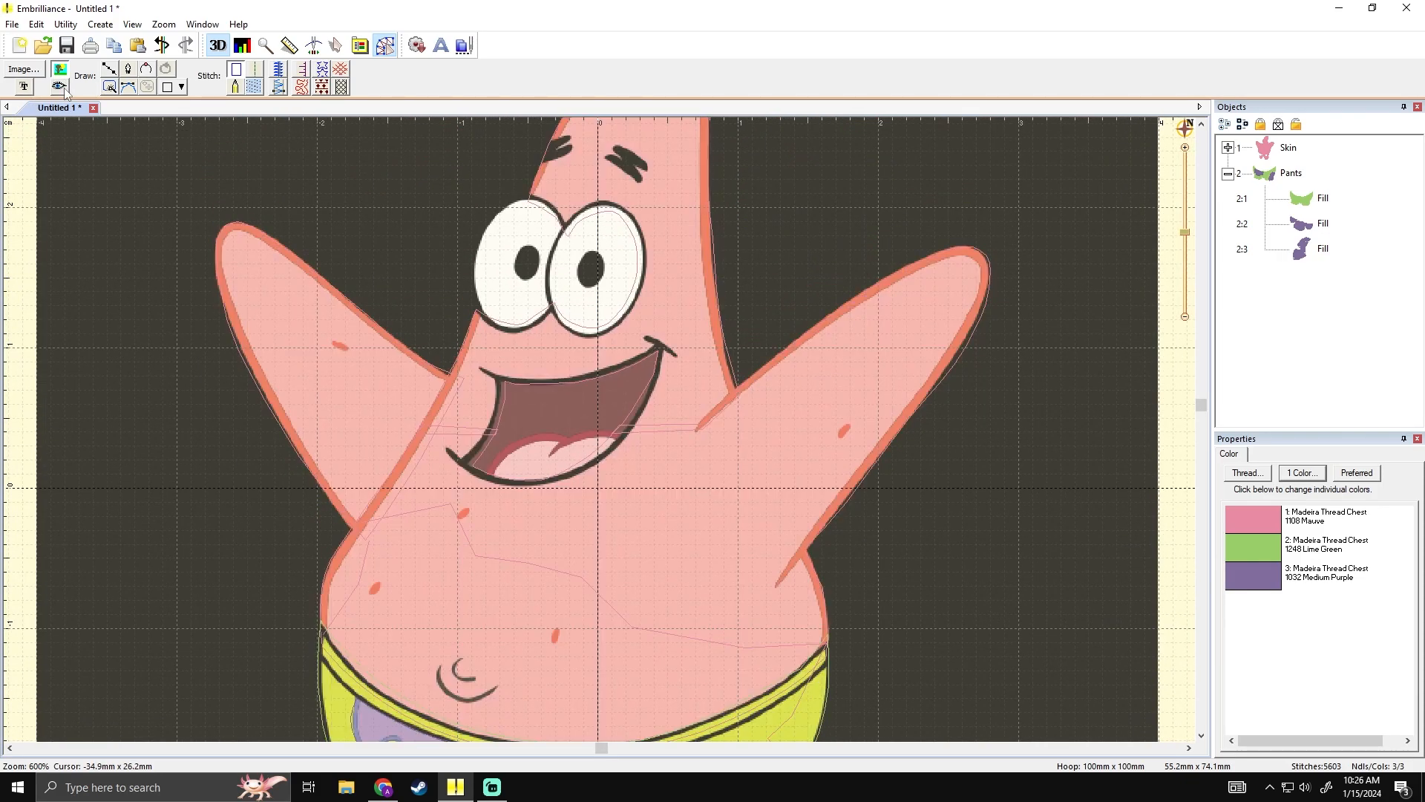
key("minus")
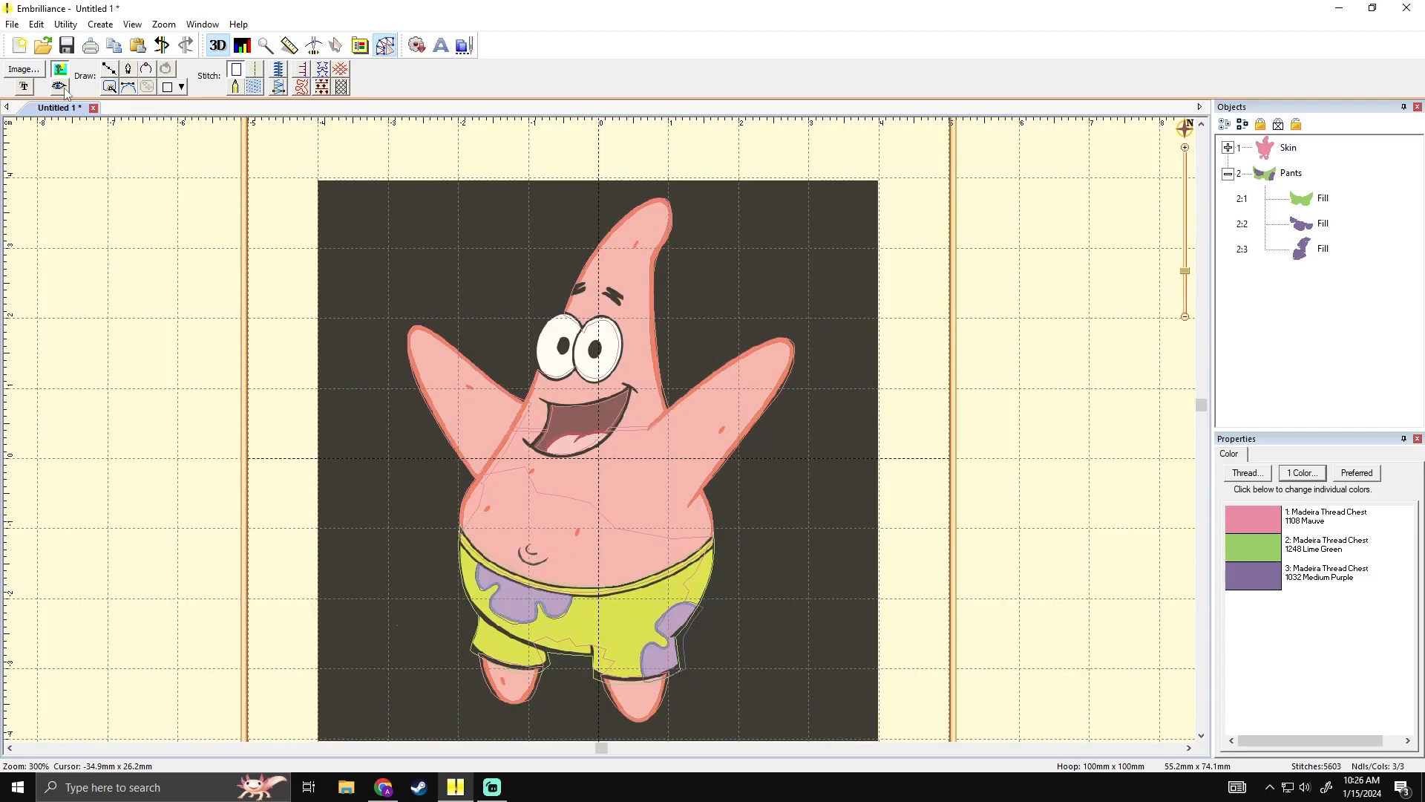
- Examine the artwork's pants, torso, arms and face in close-up, briefly toggling the stitch display
key("plus")
left_click_drag(382, 217, 357, 141)
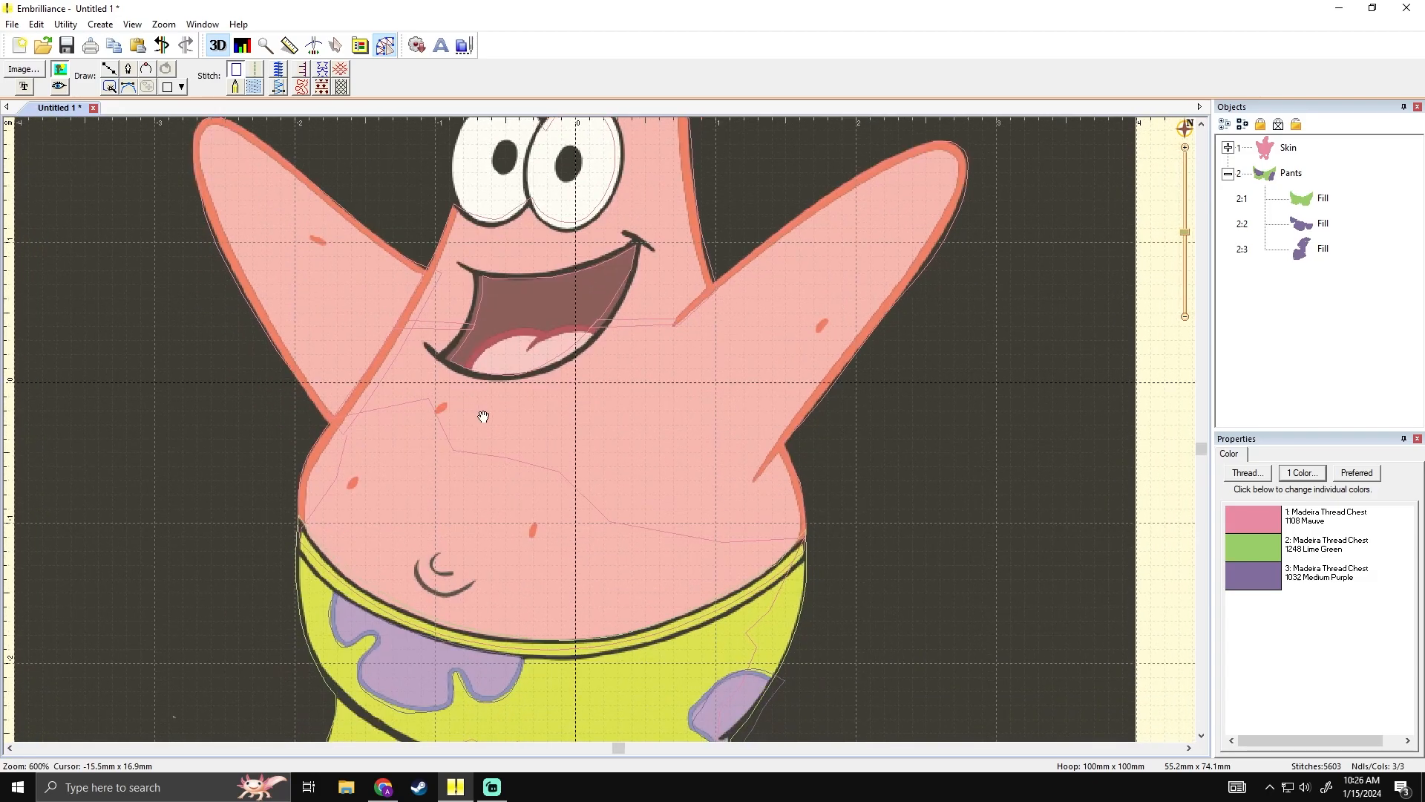
left_click_drag(481, 416, 495, 342)
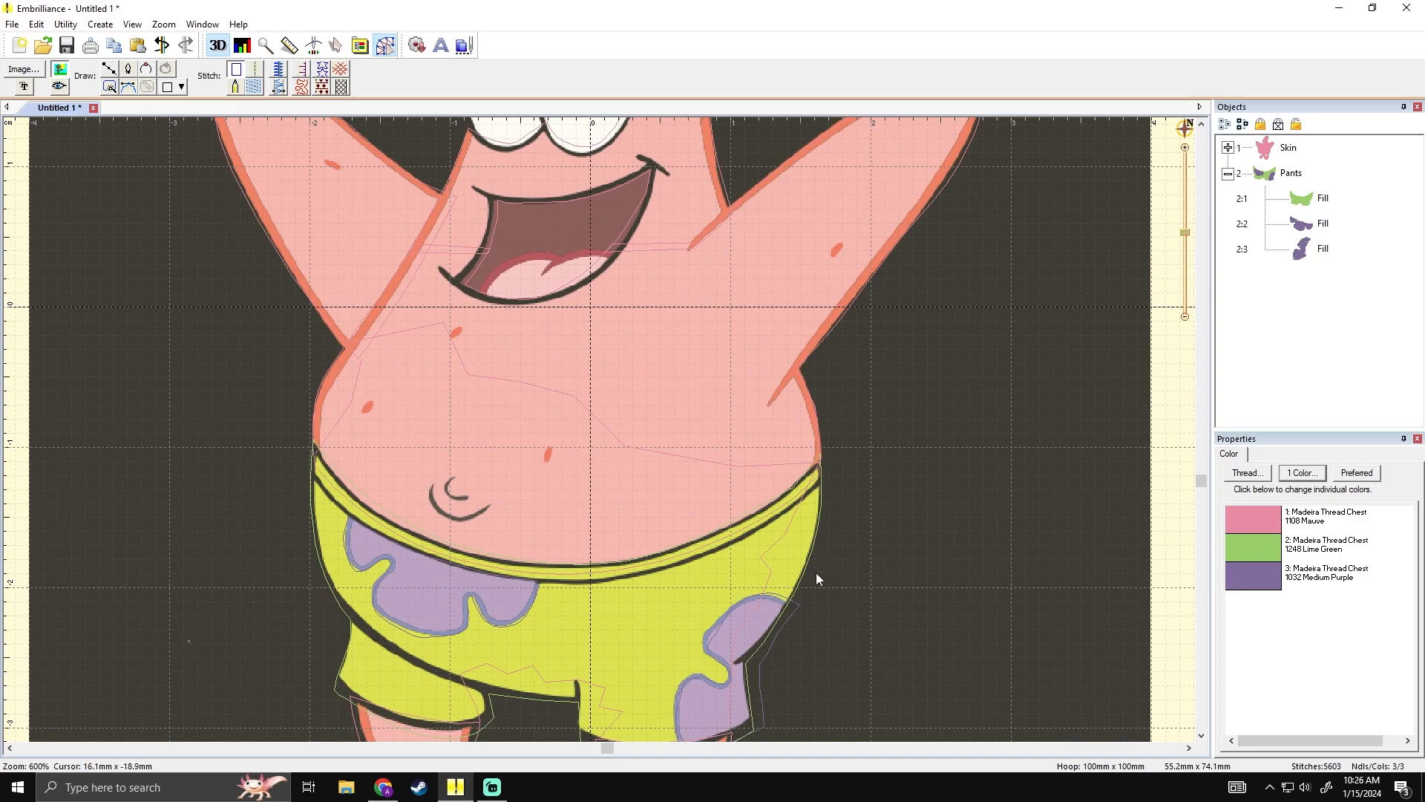
left_click_drag(792, 550, 769, 481)
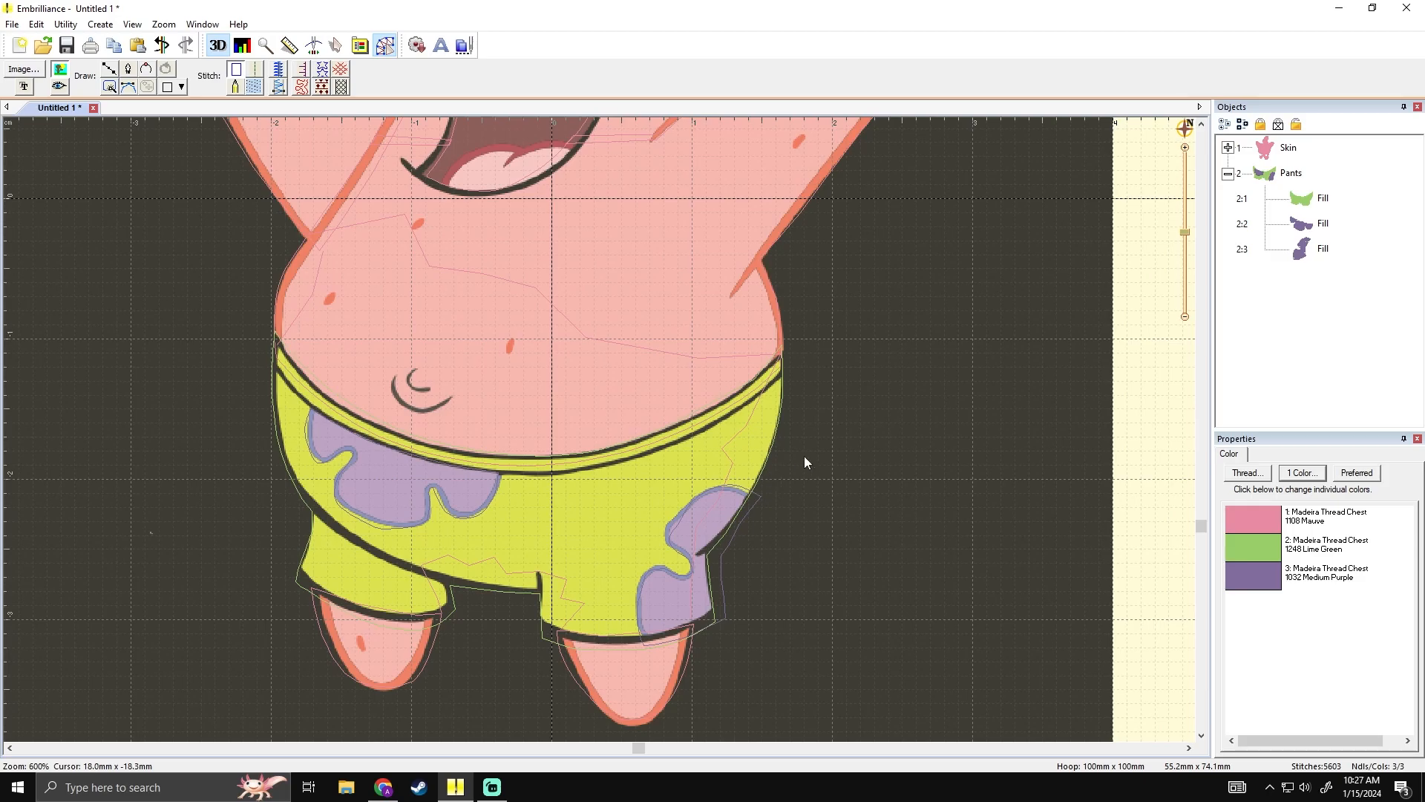
left_click_drag(821, 413, 851, 562)
left_click_drag(687, 323, 723, 373)
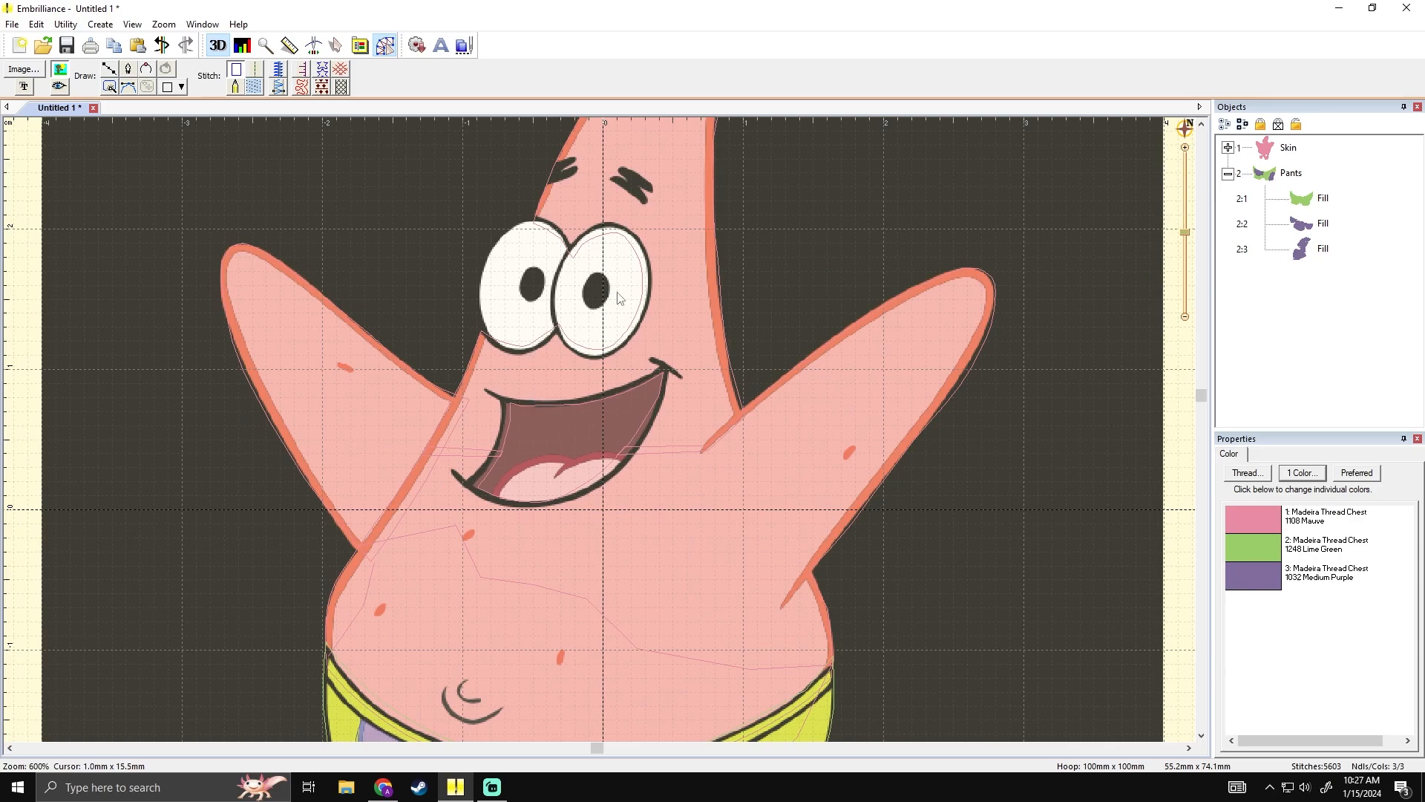
left_click_drag(708, 504, 687, 294)
left_click_drag(587, 528, 616, 732)
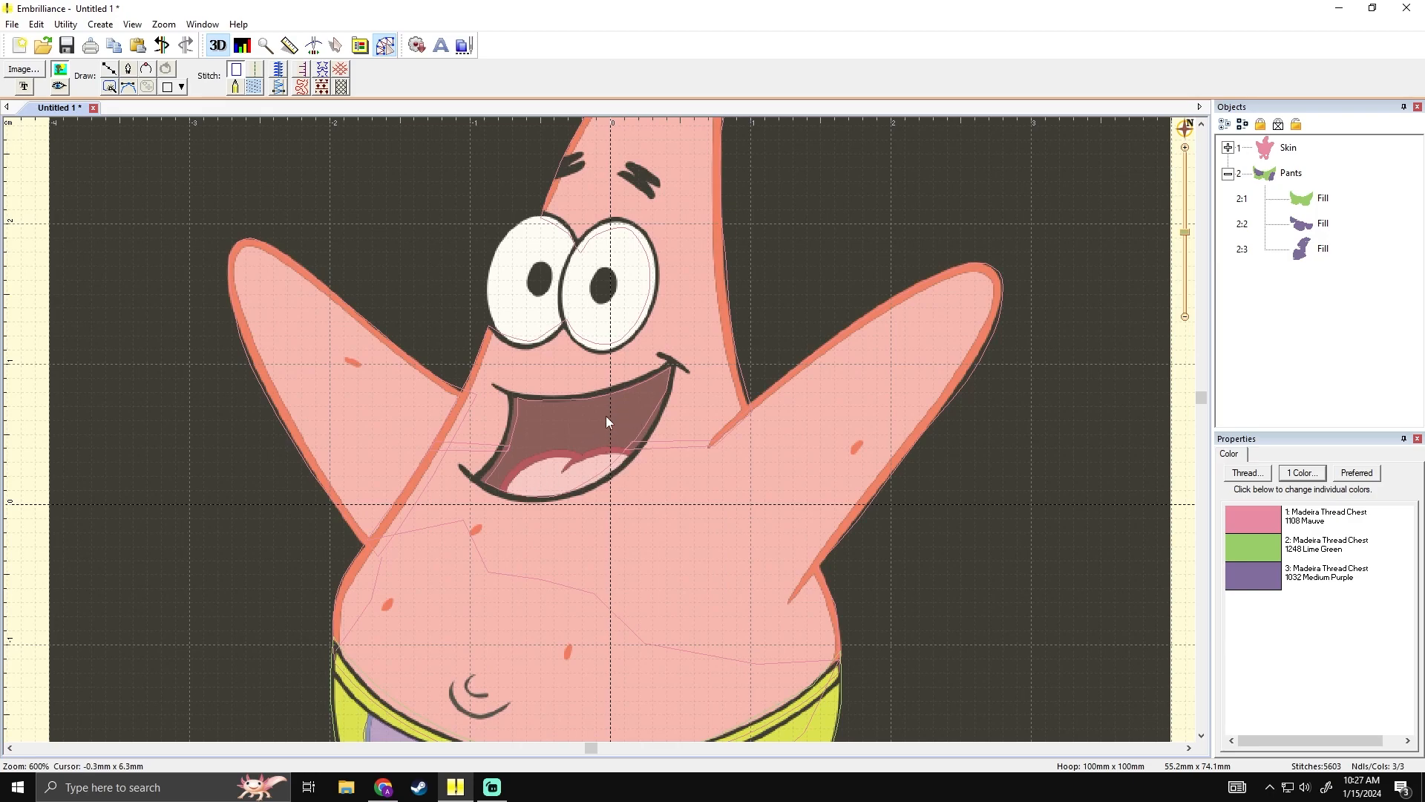
left_click(59, 86)
left_click(59, 86)
- Trace the open mouth with a closed outline, about 14.4 x 9.7 mm, following the artwork's lip line and tongue edge
left_click(108, 69)
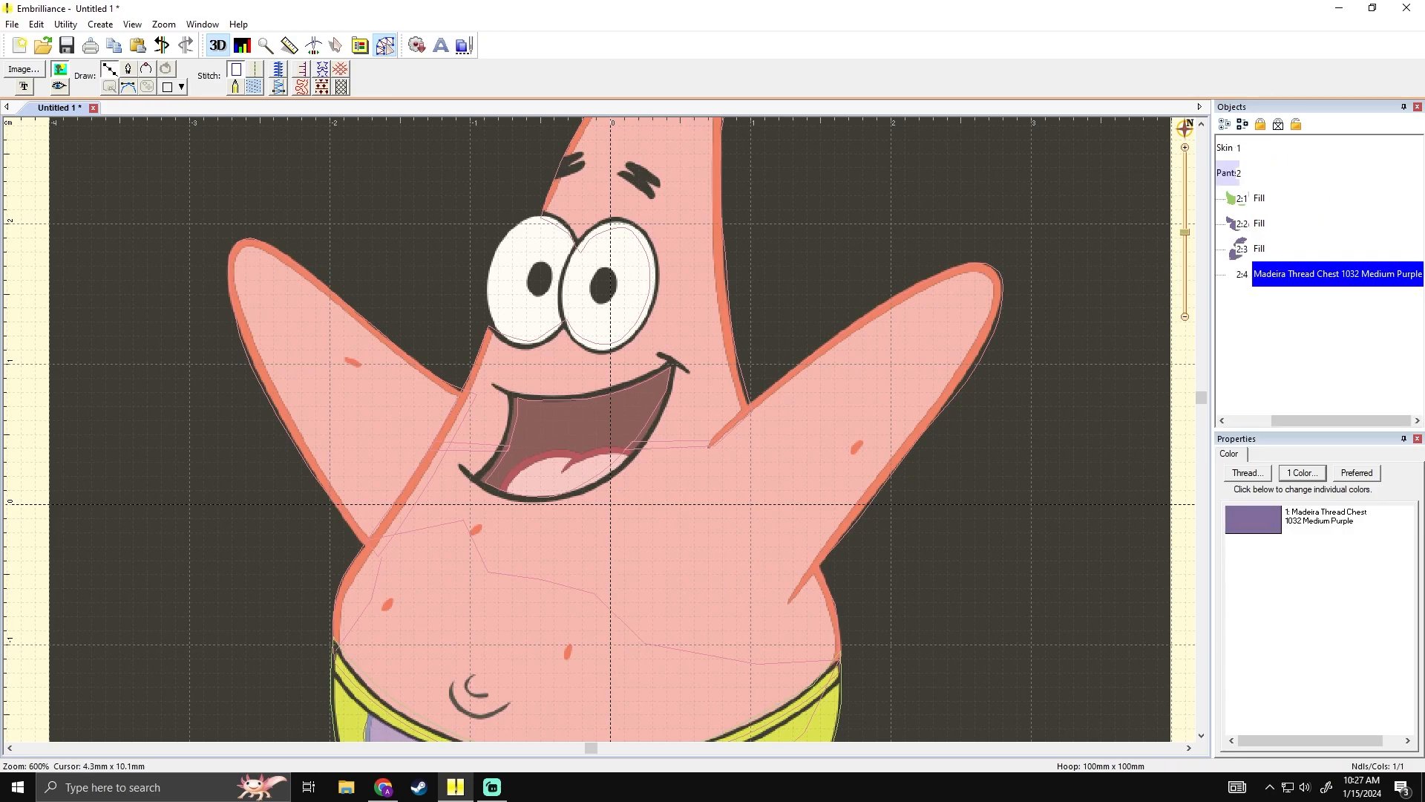
left_click(670, 364)
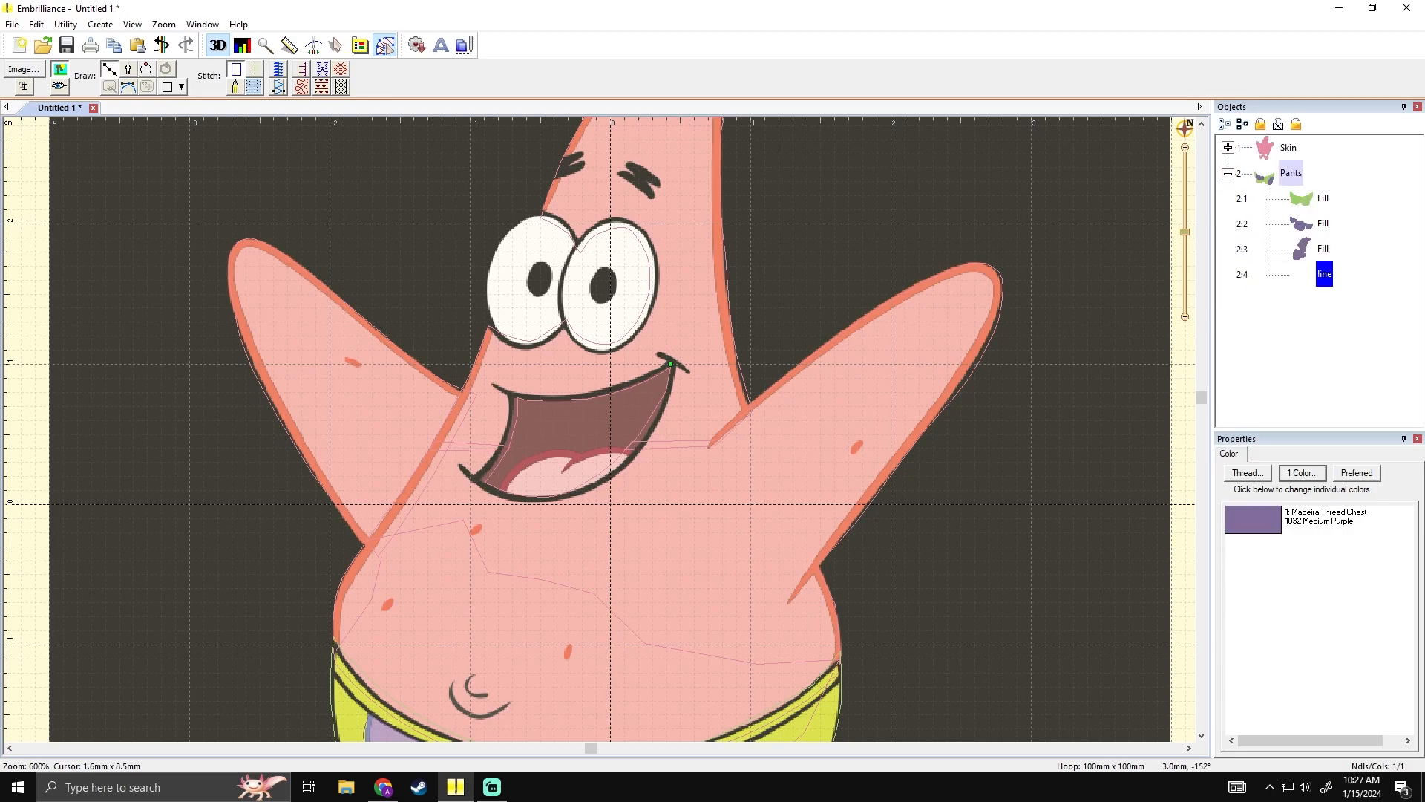
left_click(622, 385)
left_click(513, 389)
left_click(509, 407)
left_click(496, 448)
left_click(475, 480)
left_click(504, 491)
left_click(580, 493)
left_click(649, 441)
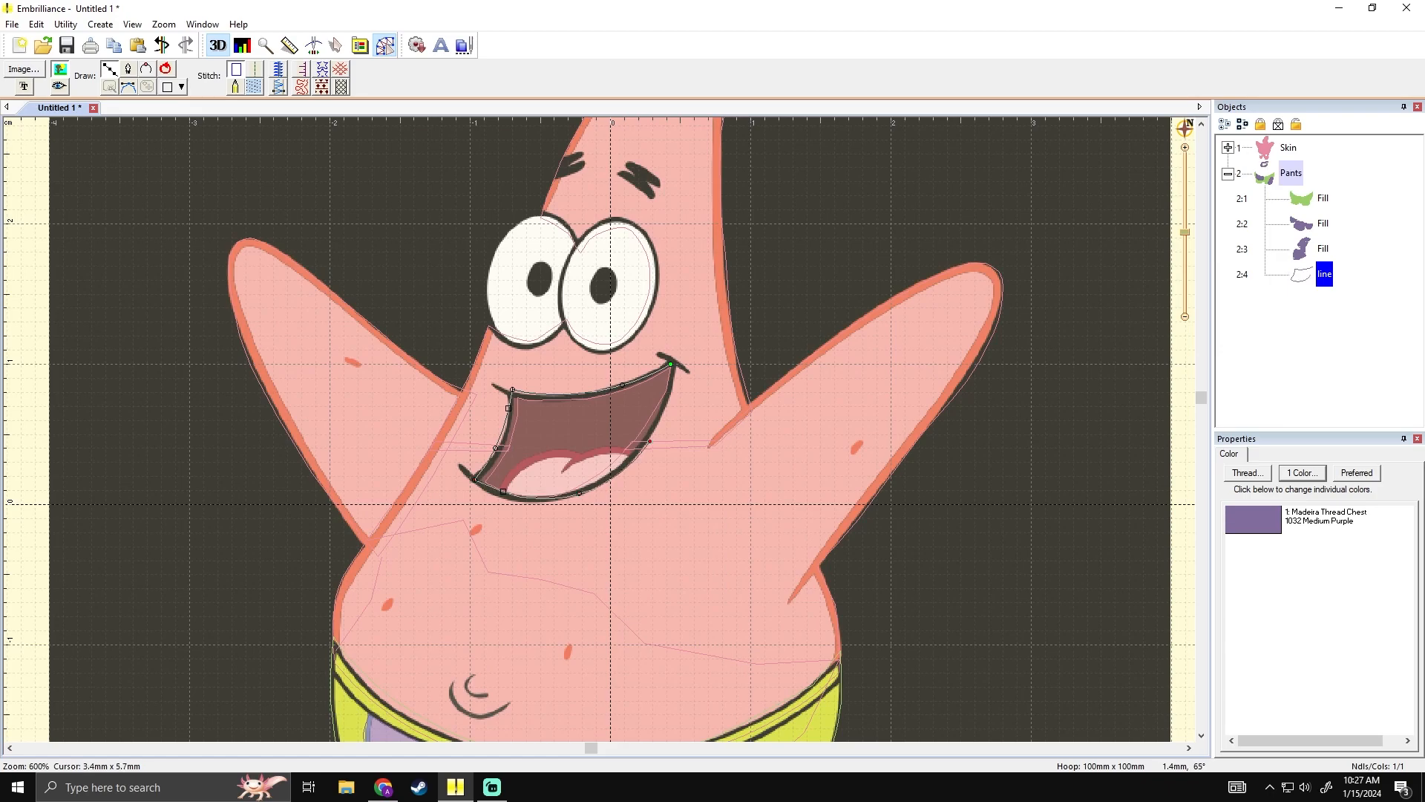
left_click(671, 363)
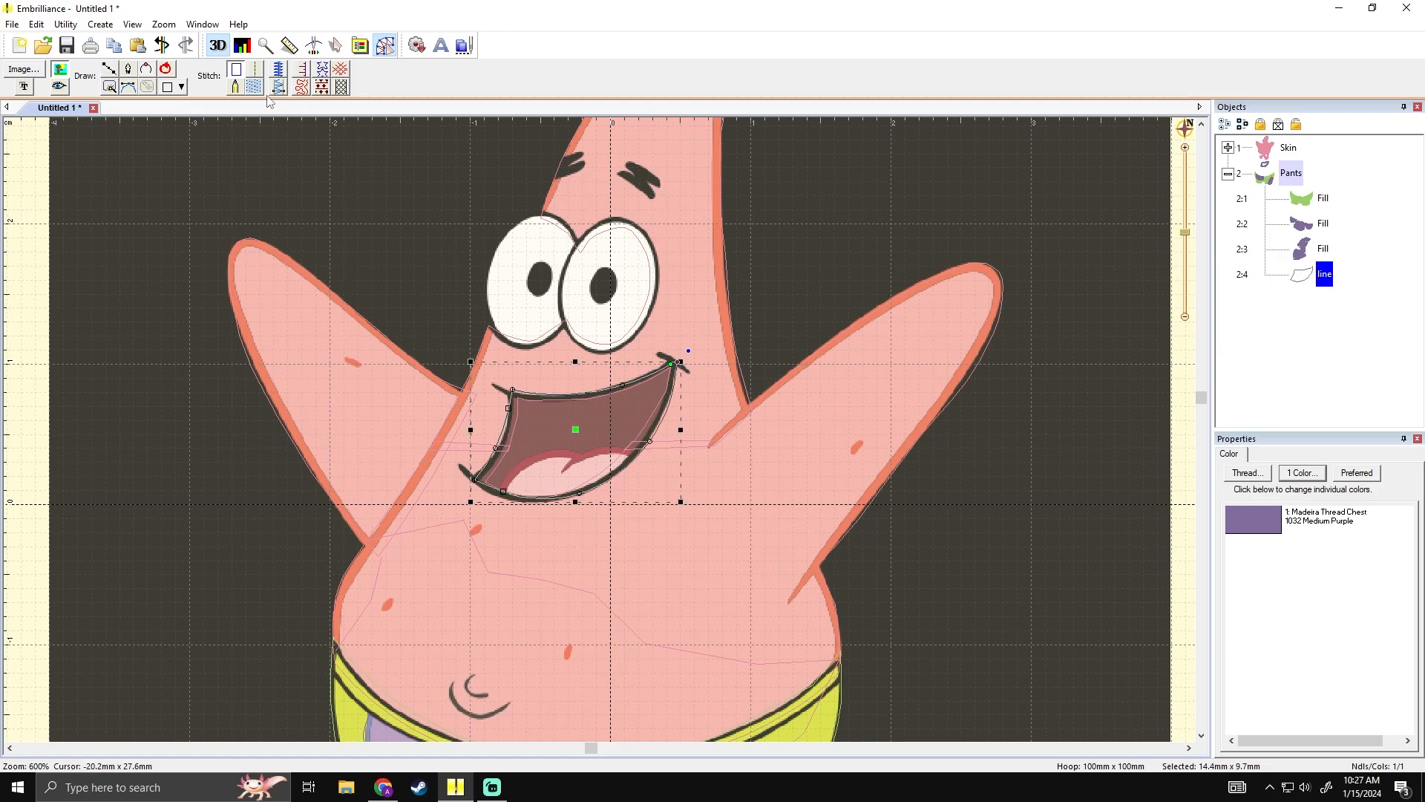
- Convert the mouth outline to a fill and turn on the stitch display
left_click_drag(500, 431, 505, 471)
left_click(824, 319)
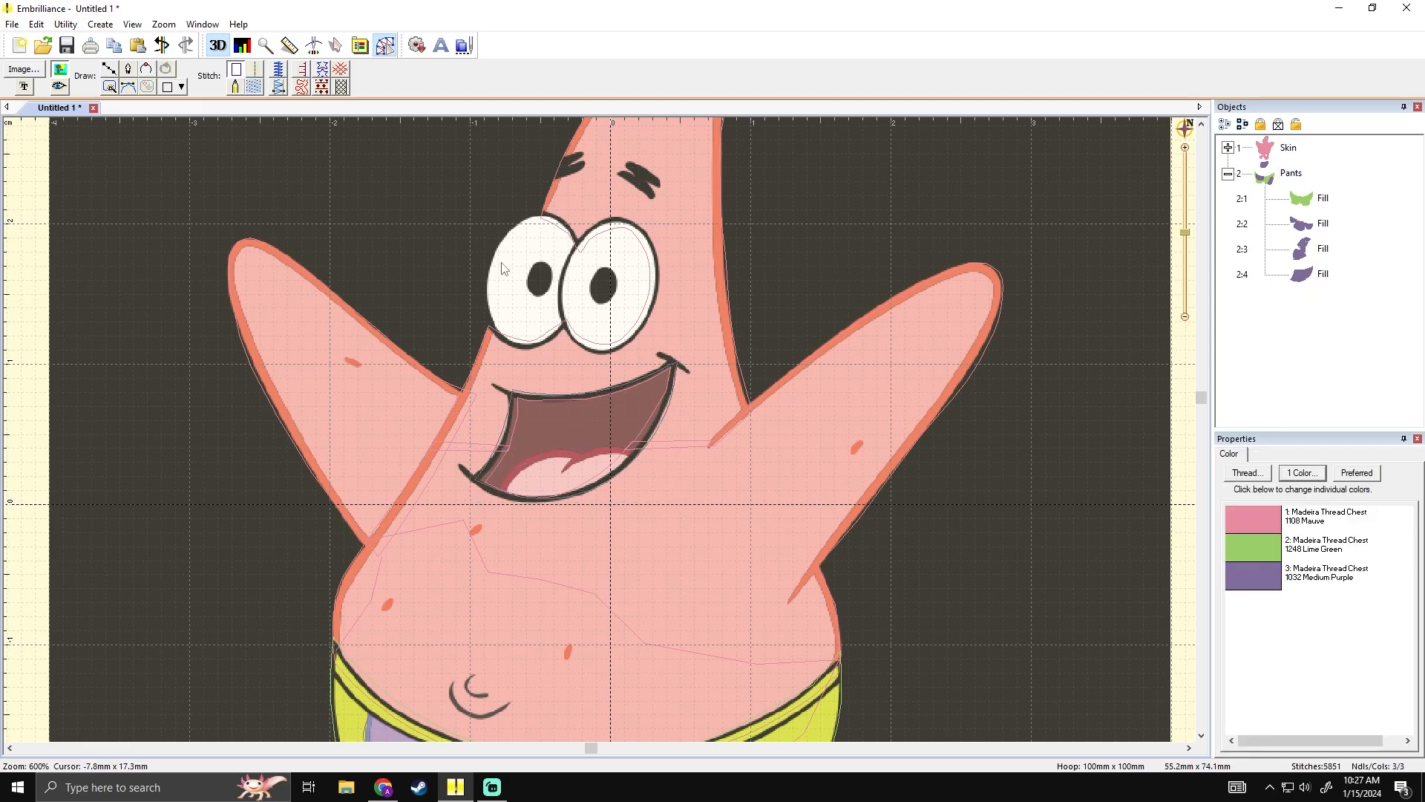
left_click(60, 87)
- Try out dark thread colors from the Madeira Thread Chest on the mouth fill
left_click(609, 425)
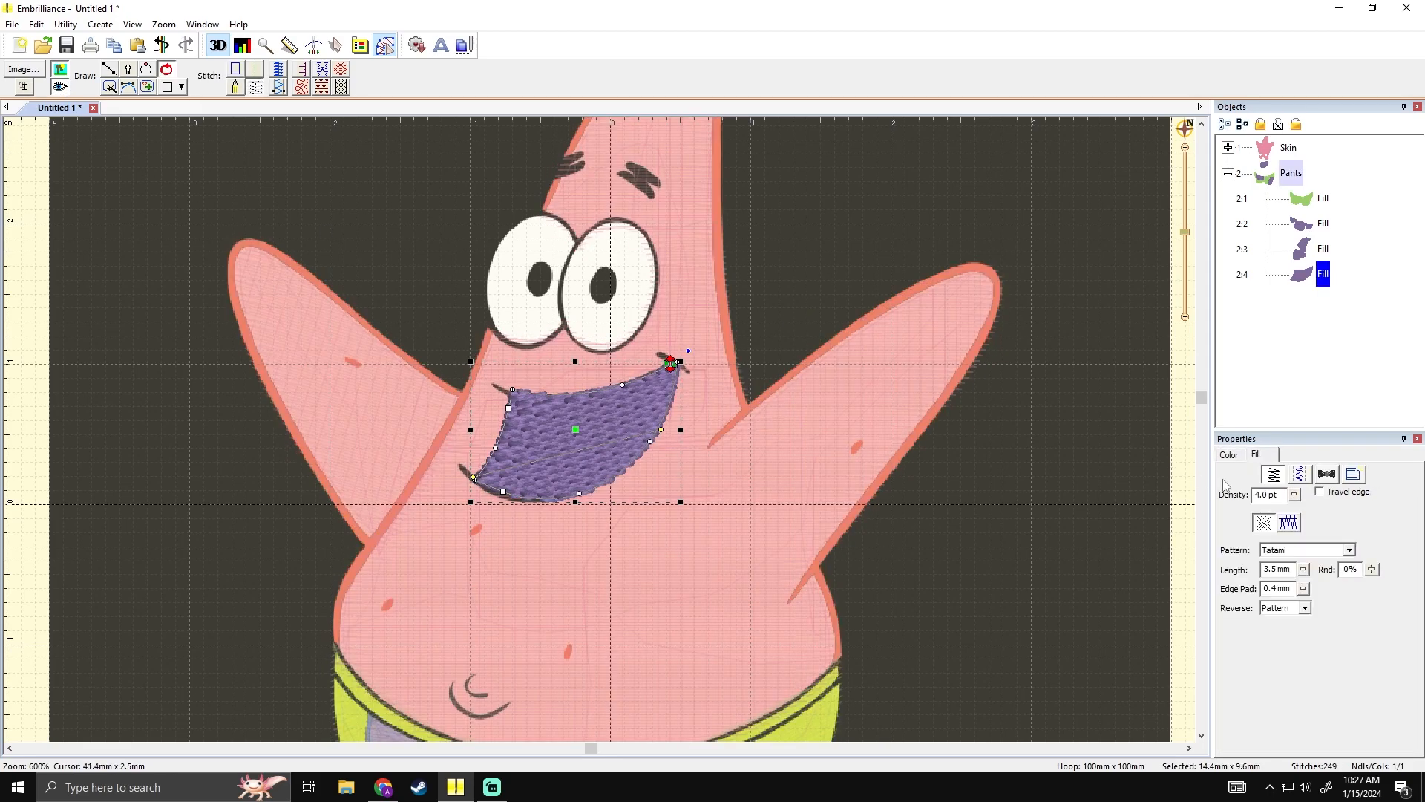
left_click(1228, 454)
left_click(1247, 524)
left_click(810, 325)
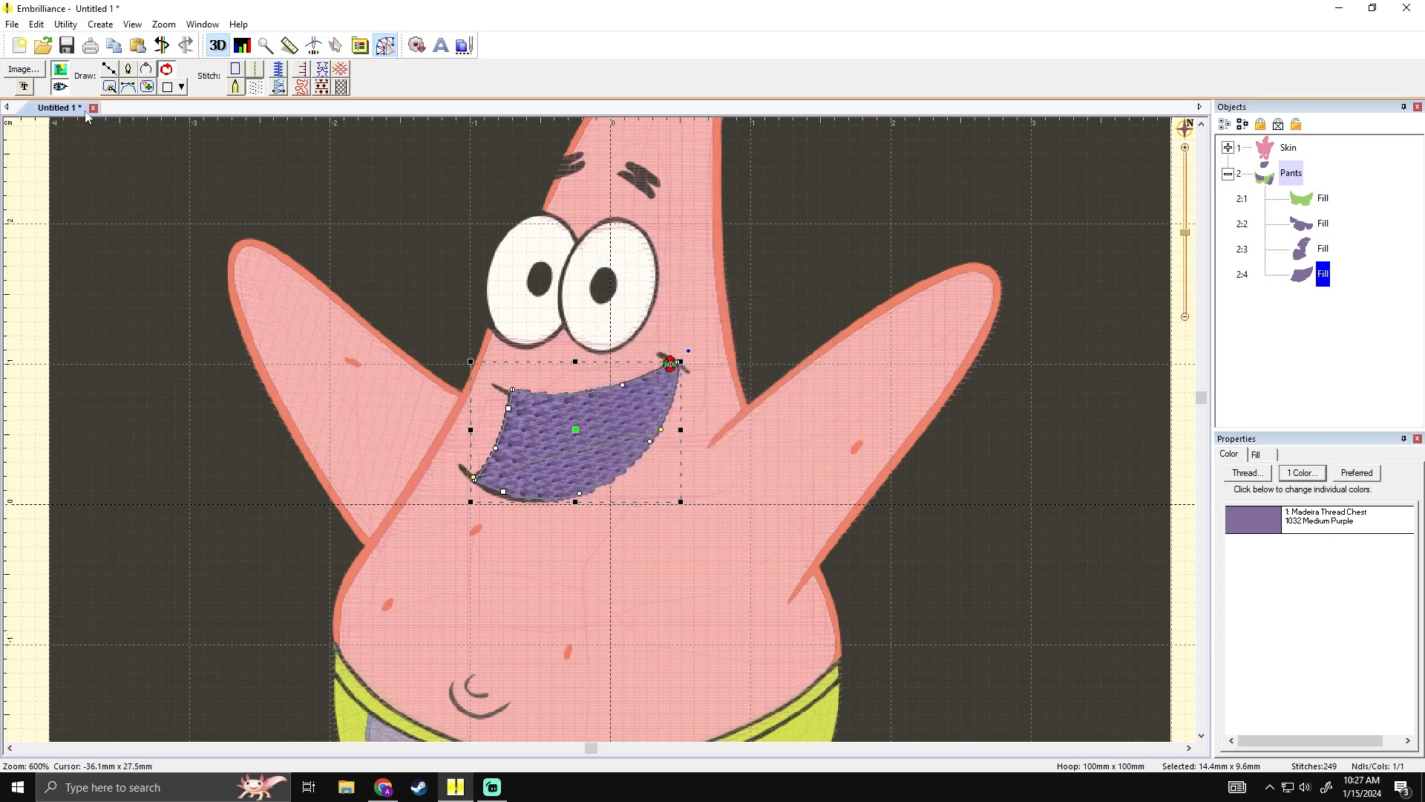
left_click(1260, 520)
left_click(709, 394)
left_click(710, 424)
left_click(712, 450)
left_click(721, 475)
left_click(776, 502)
left_click(768, 502)
scroll(744, 440, "down", 1)
left_click(719, 427)
left_click(710, 454)
left_click(708, 472)
scroll(707, 469, "up", 6)
left_click(690, 432)
left_click(694, 401)
scroll(735, 411, "up", 2)
scroll(737, 416, "up", 12)
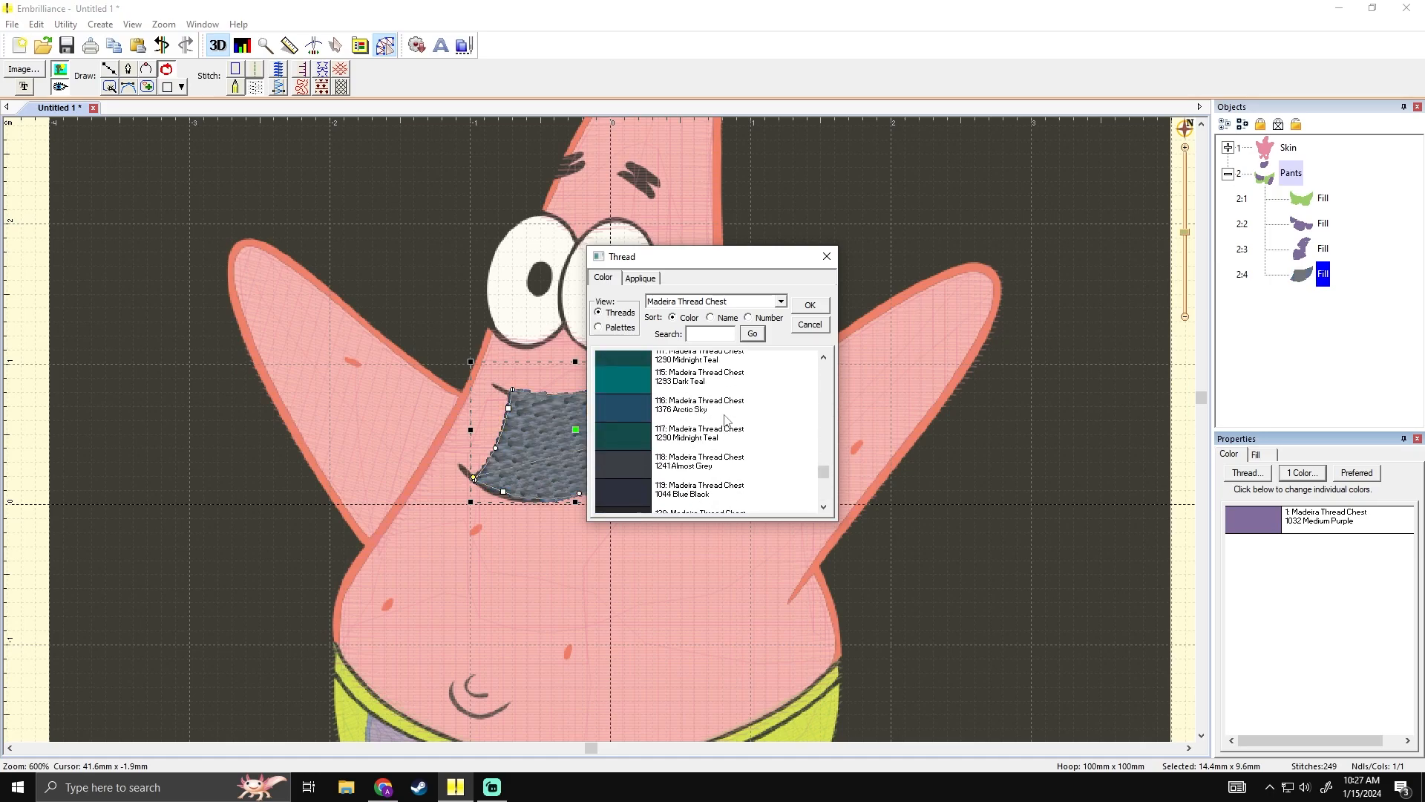
- Set the mouth fill's thread to Madeira Thread Chest 1358 Chestnut
scroll(726, 424, "up", 10)
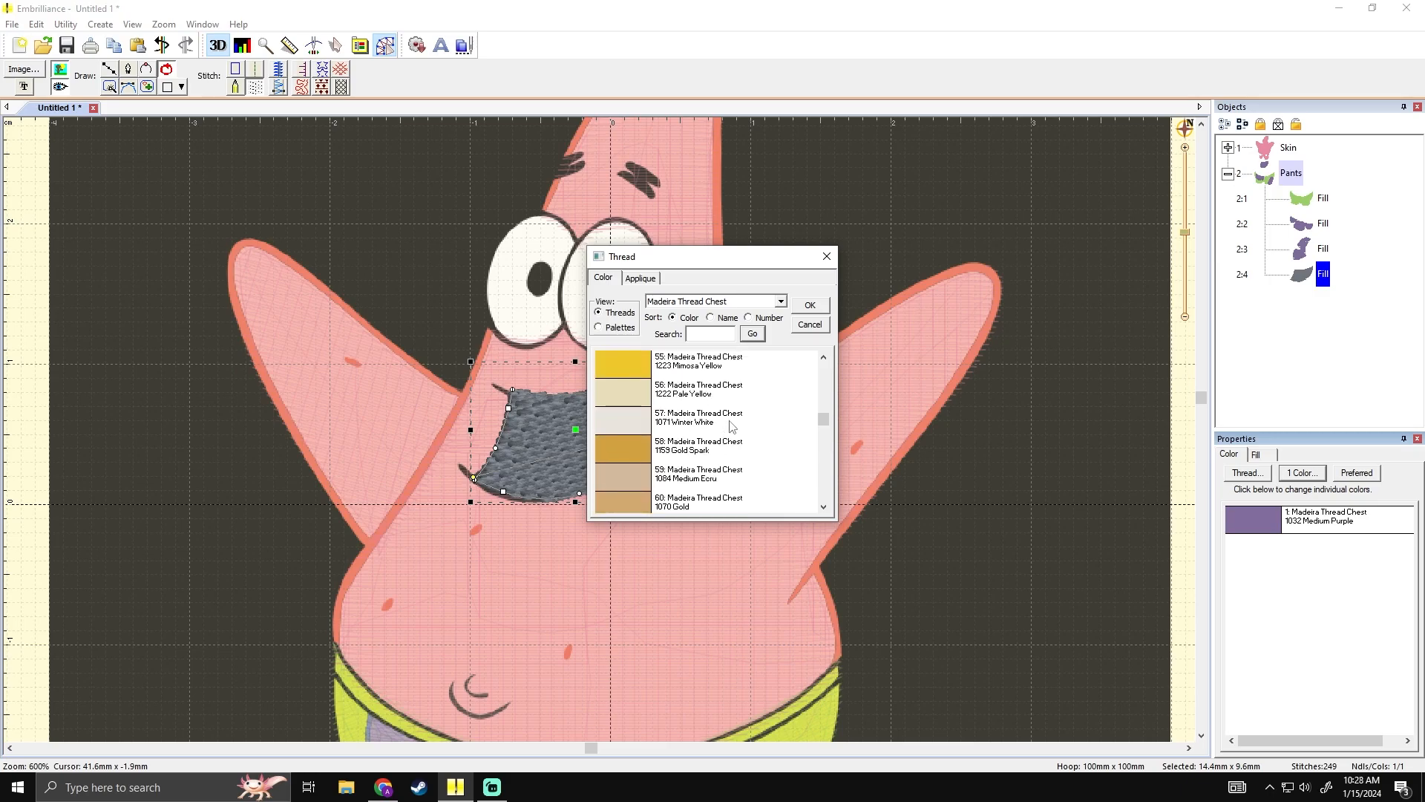
scroll(726, 461, "up", 4)
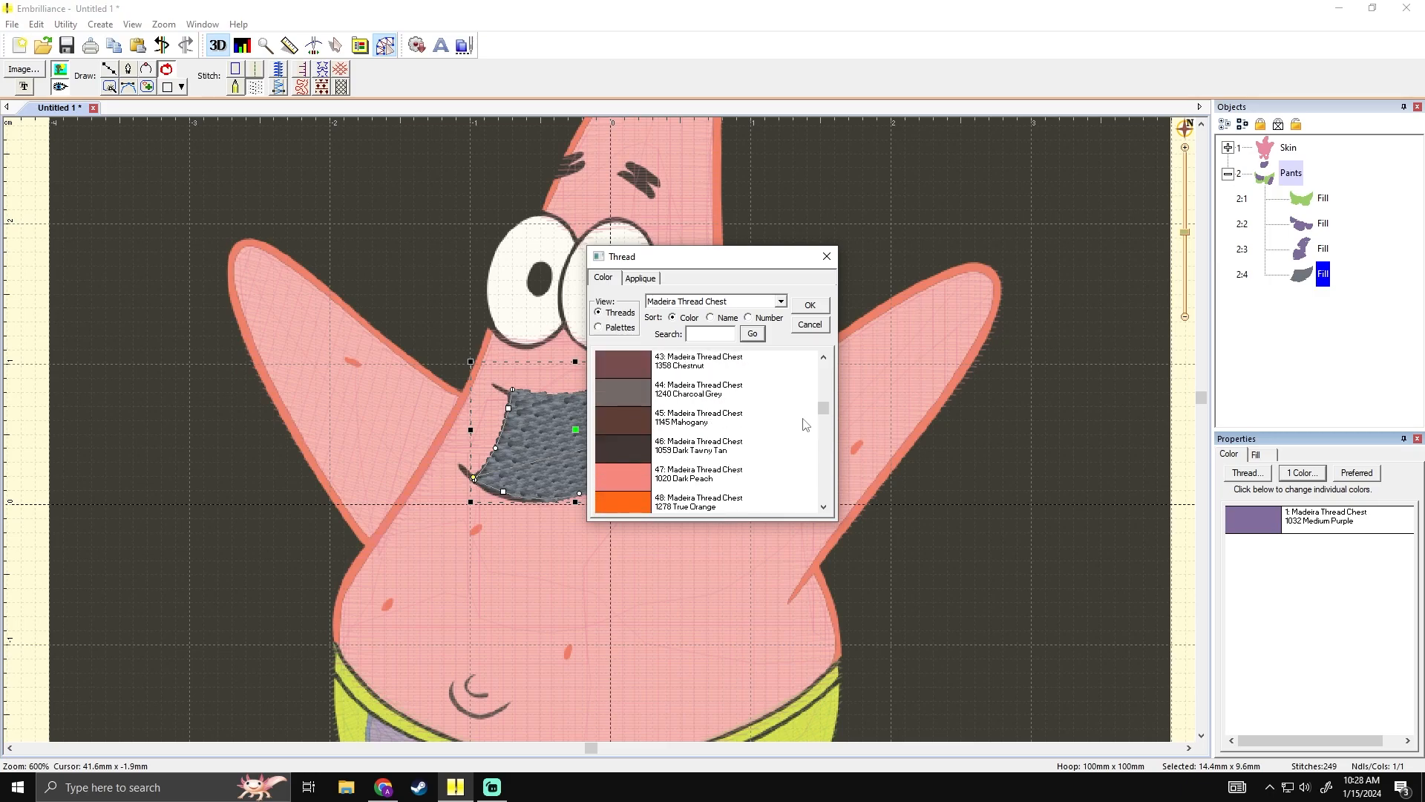
left_click(722, 371)
left_click(810, 307)
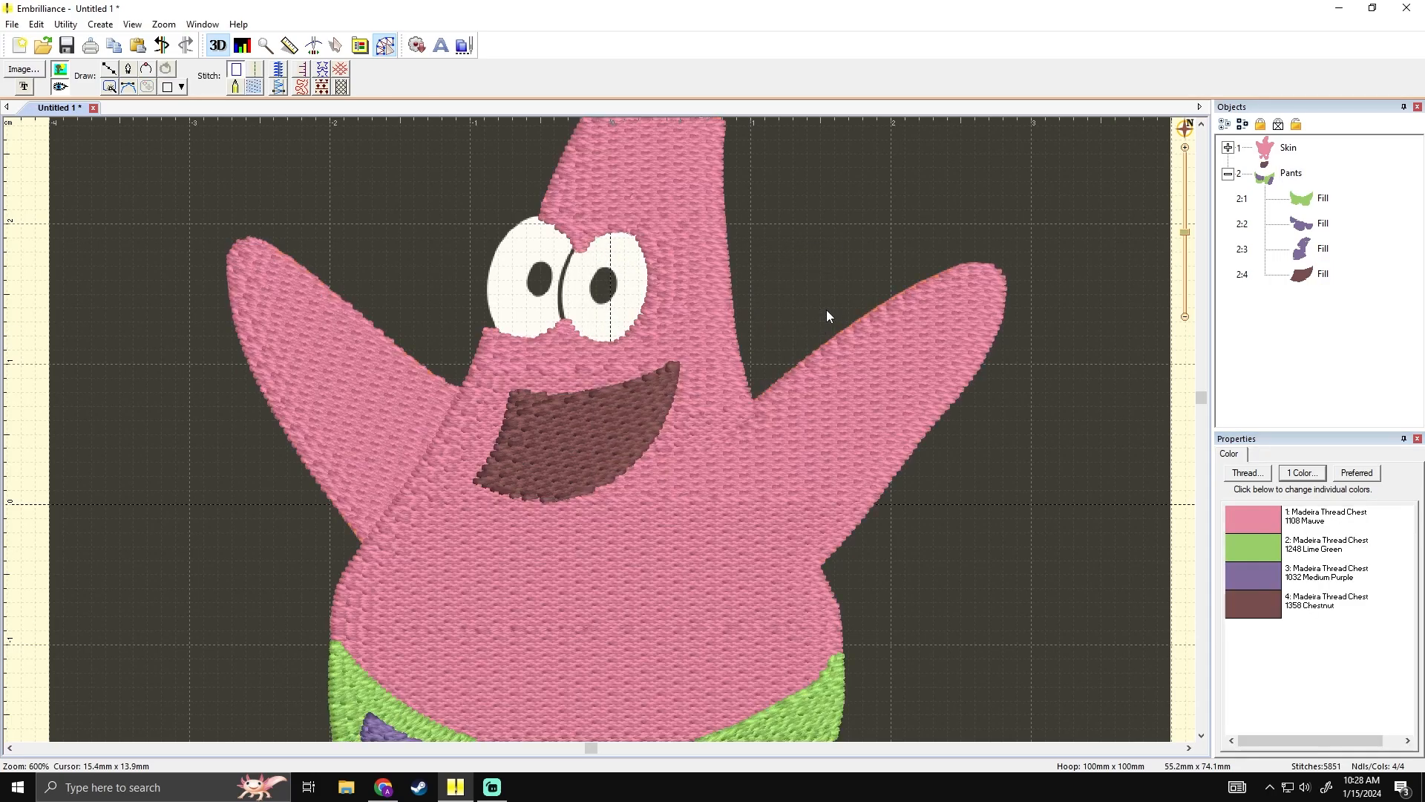
left_click_drag(786, 335, 789, 332)
left_click(105, 70)
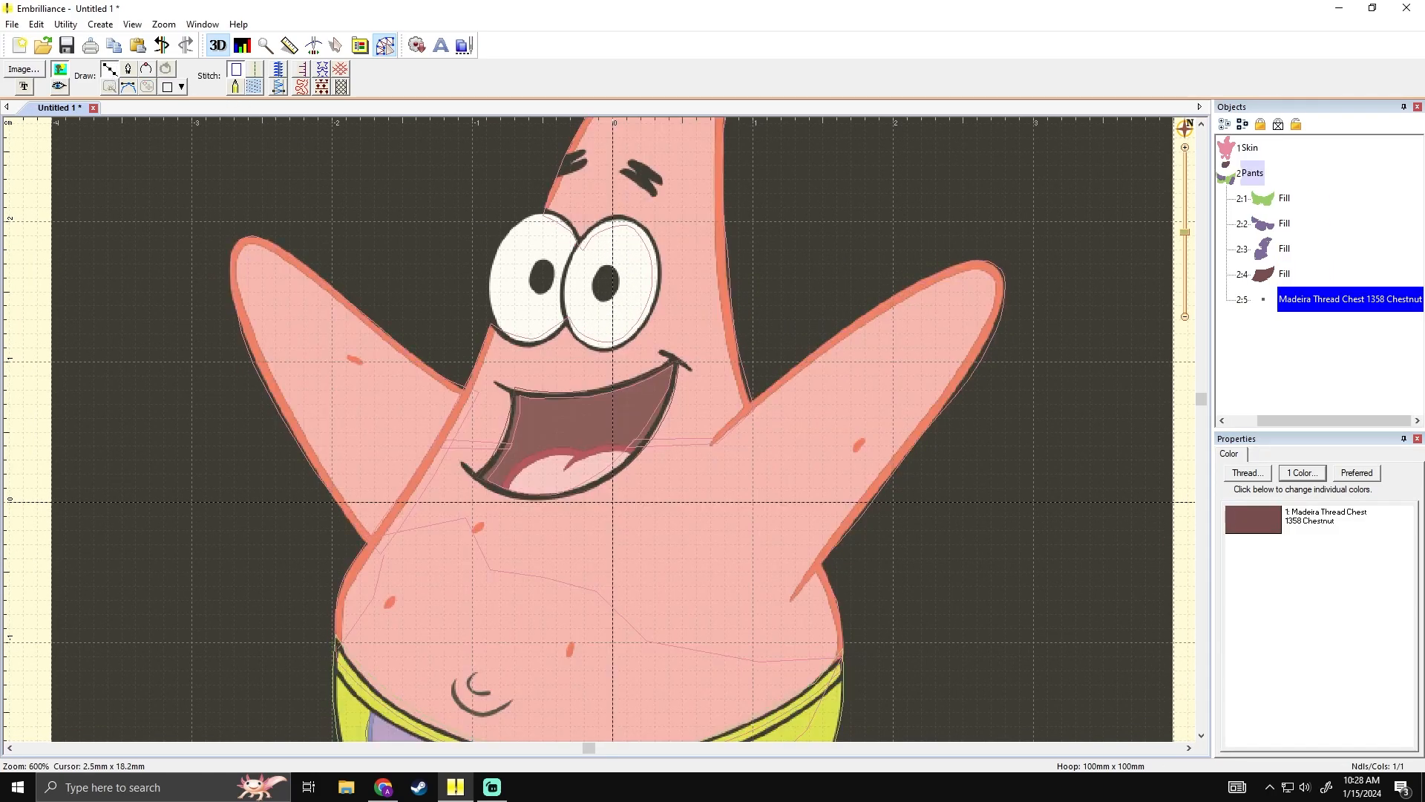
key("Escape")
left_click(108, 68)
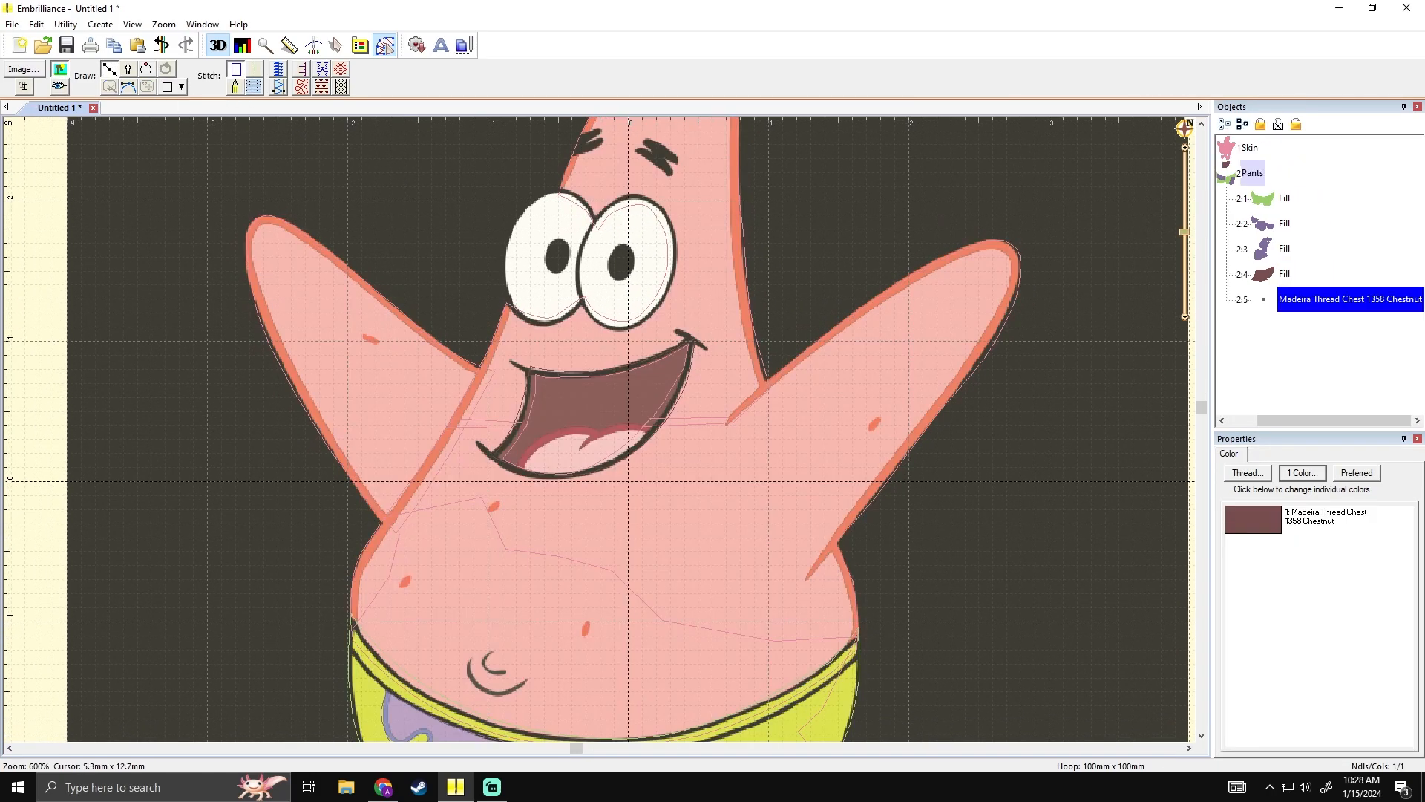
key("Escape")
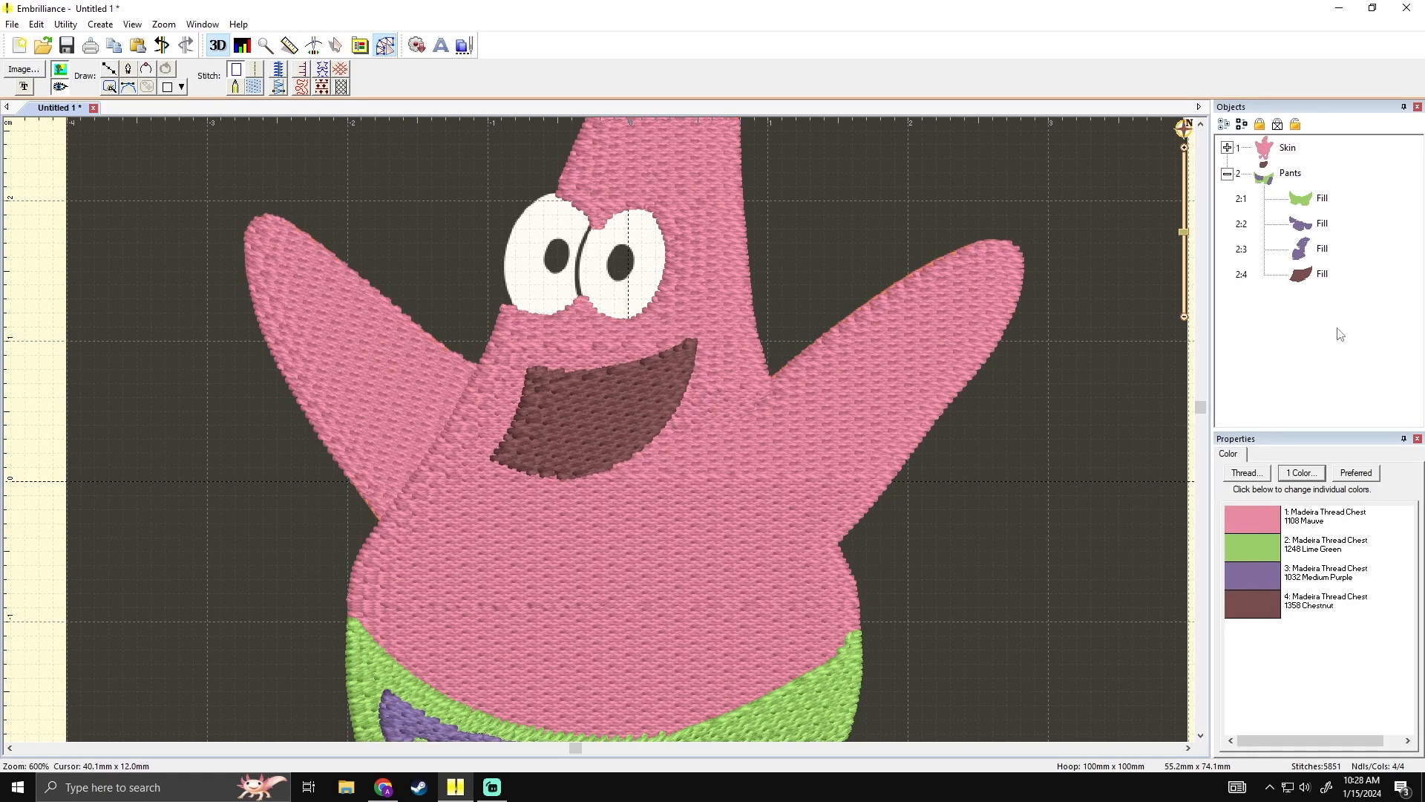
- Move the mouth fill out of the Pants group into its own design group and name it "mouth"
left_click(1308, 278)
left_click_drag(1308, 280, 1296, 303)
left_click(1305, 277)
type("mou")
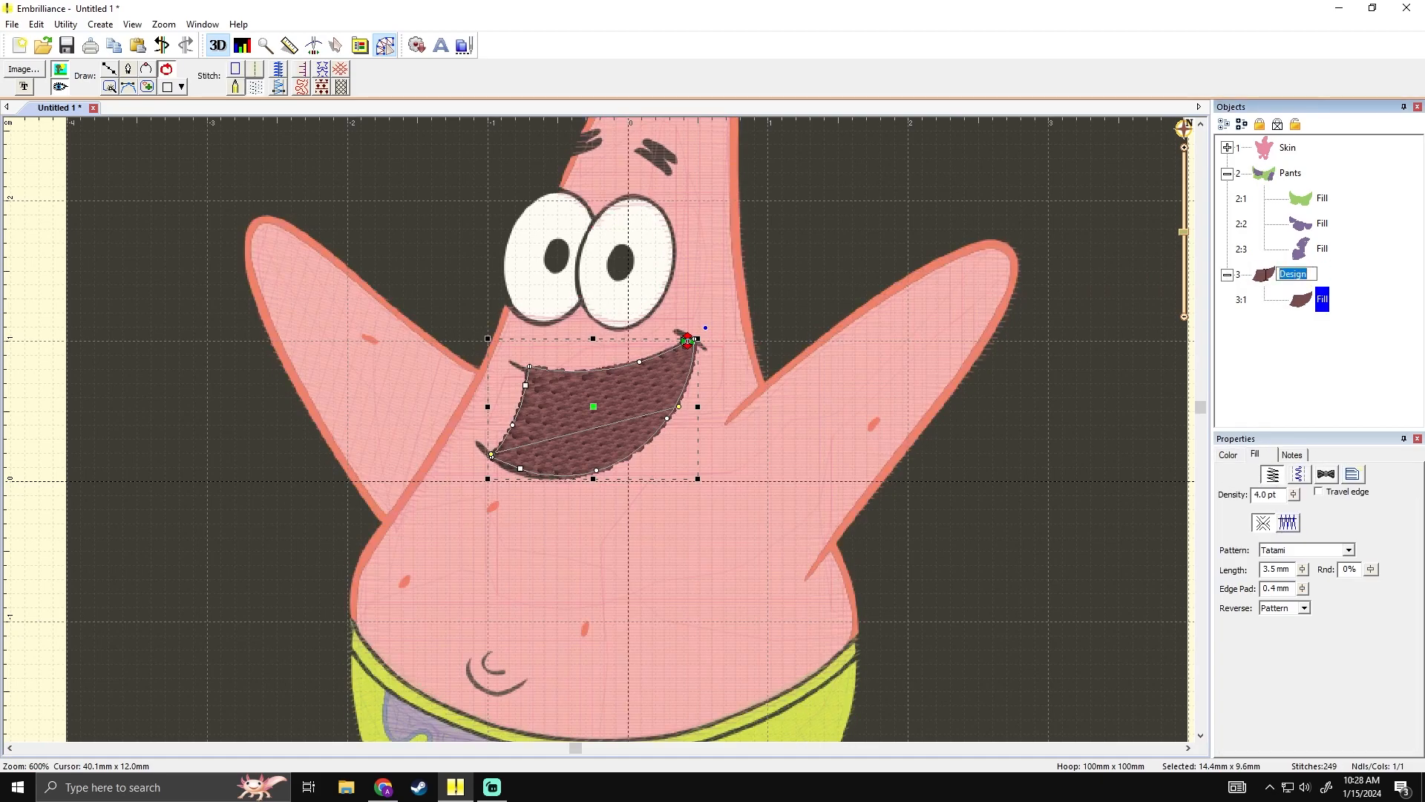
type("th")
key("Return")
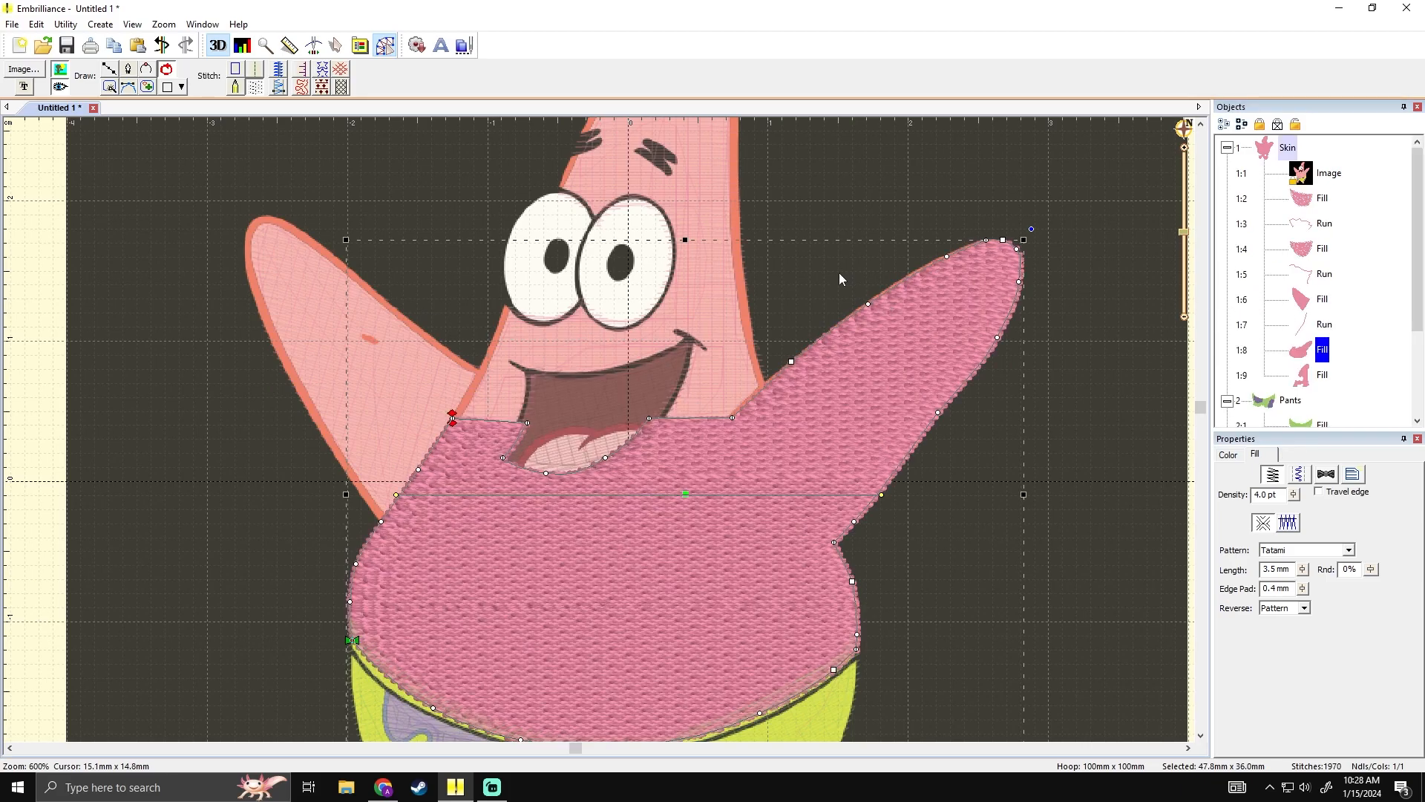
- Move the mouth fill's right corner and lower-right edge nodes slightly outward to the lip line
left_click(616, 407)
mouse_move(695, 339)
left_mouse_down()
mouse_move(694, 352)
mouse_move(695, 341)
left_mouse_up()
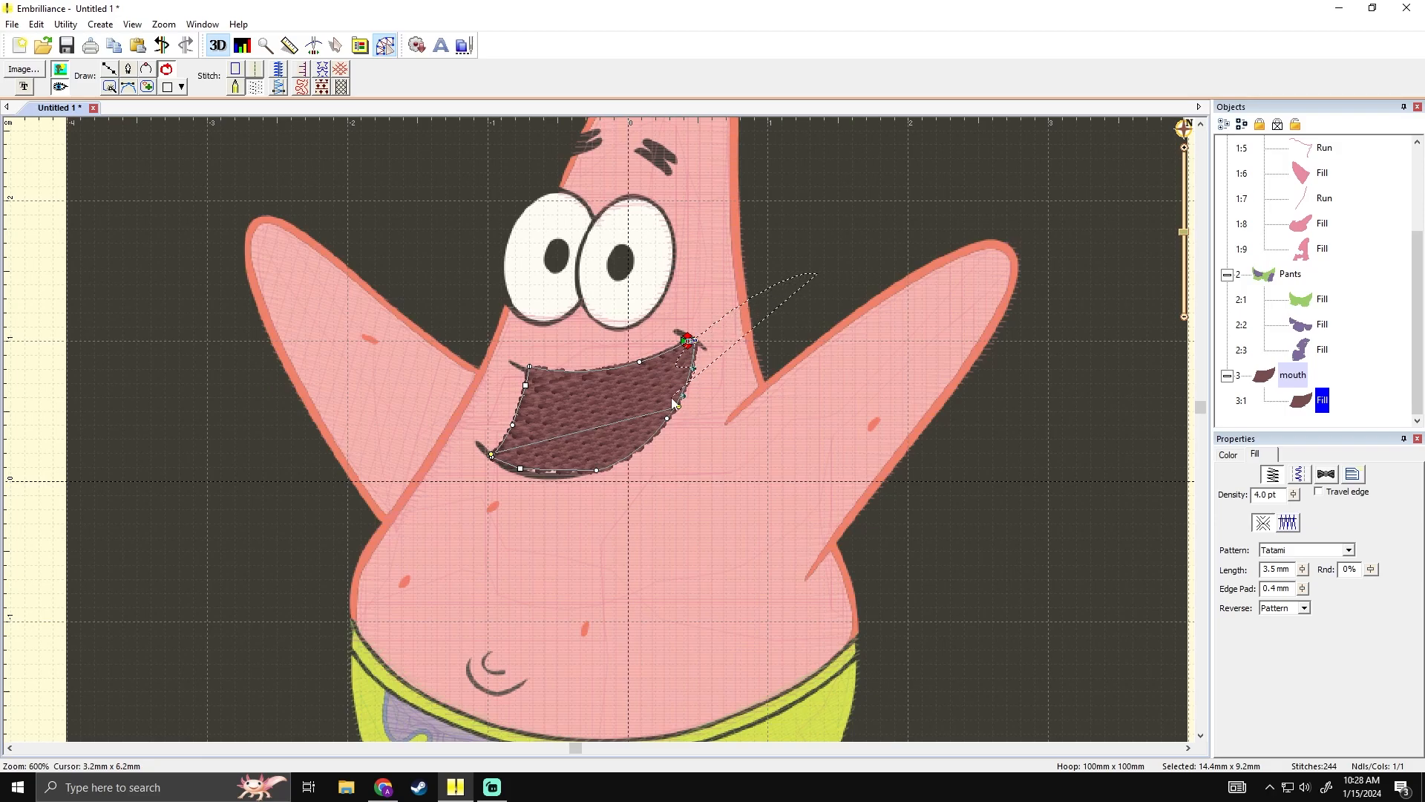
left_click_drag(665, 420, 671, 420)
left_click(835, 278)
- Reshape the mouth fill's left edge by moving its upper-left and lower-left nodes outward to the artwork's lip line
left_click(536, 432)
left_click(475, 322)
left_click(536, 431)
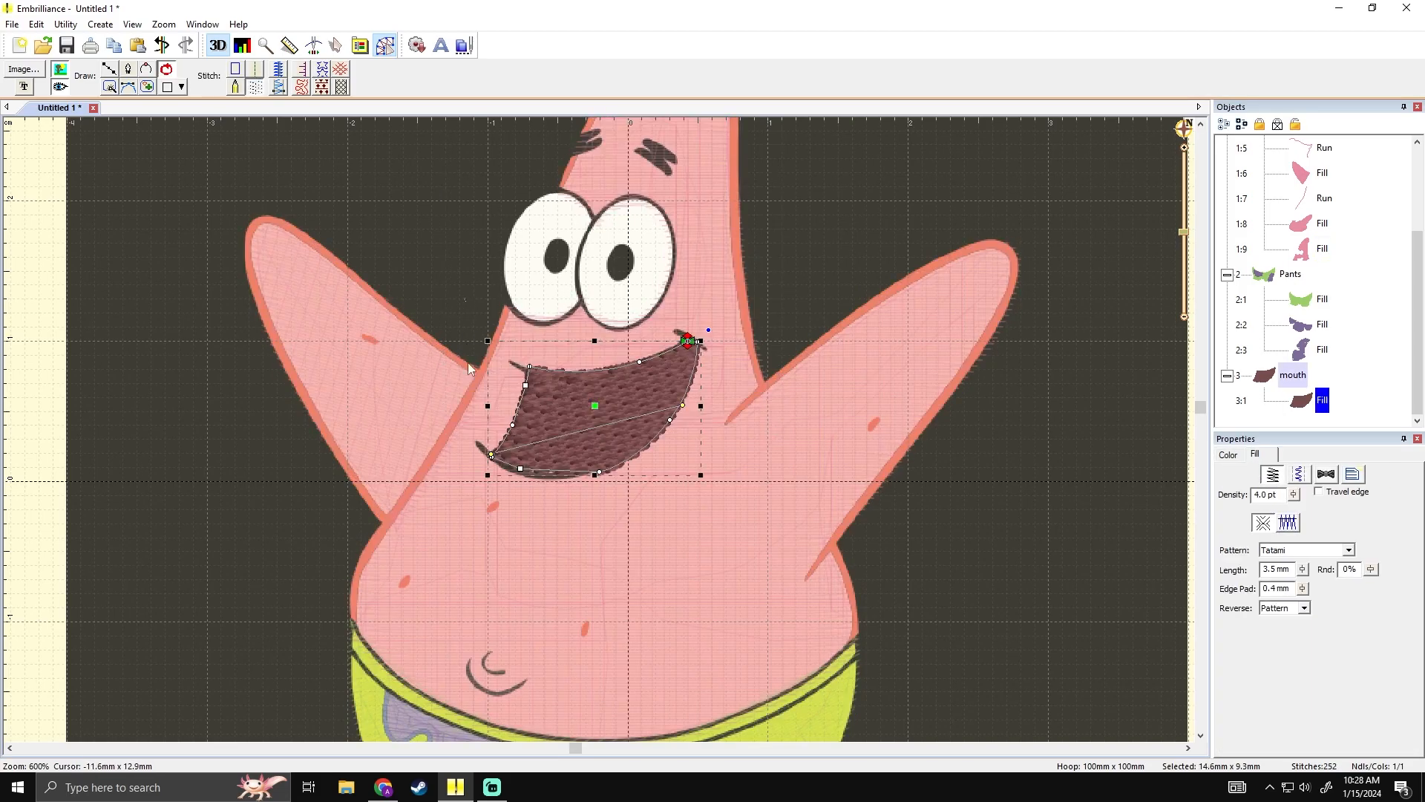
left_click(488, 369)
left_click(559, 440)
left_click(468, 338)
left_click(491, 459)
left_click(483, 438)
left_click(504, 461)
left_click(474, 475)
left_click(546, 424)
- Undo the last two node edits and refine the mouth fill's left and bottom edges along the lip line
left_click_drag(491, 456, 522, 366)
key("ctrl+z")
key("ctrl+z")
left_click_drag(505, 425, 573, 478)
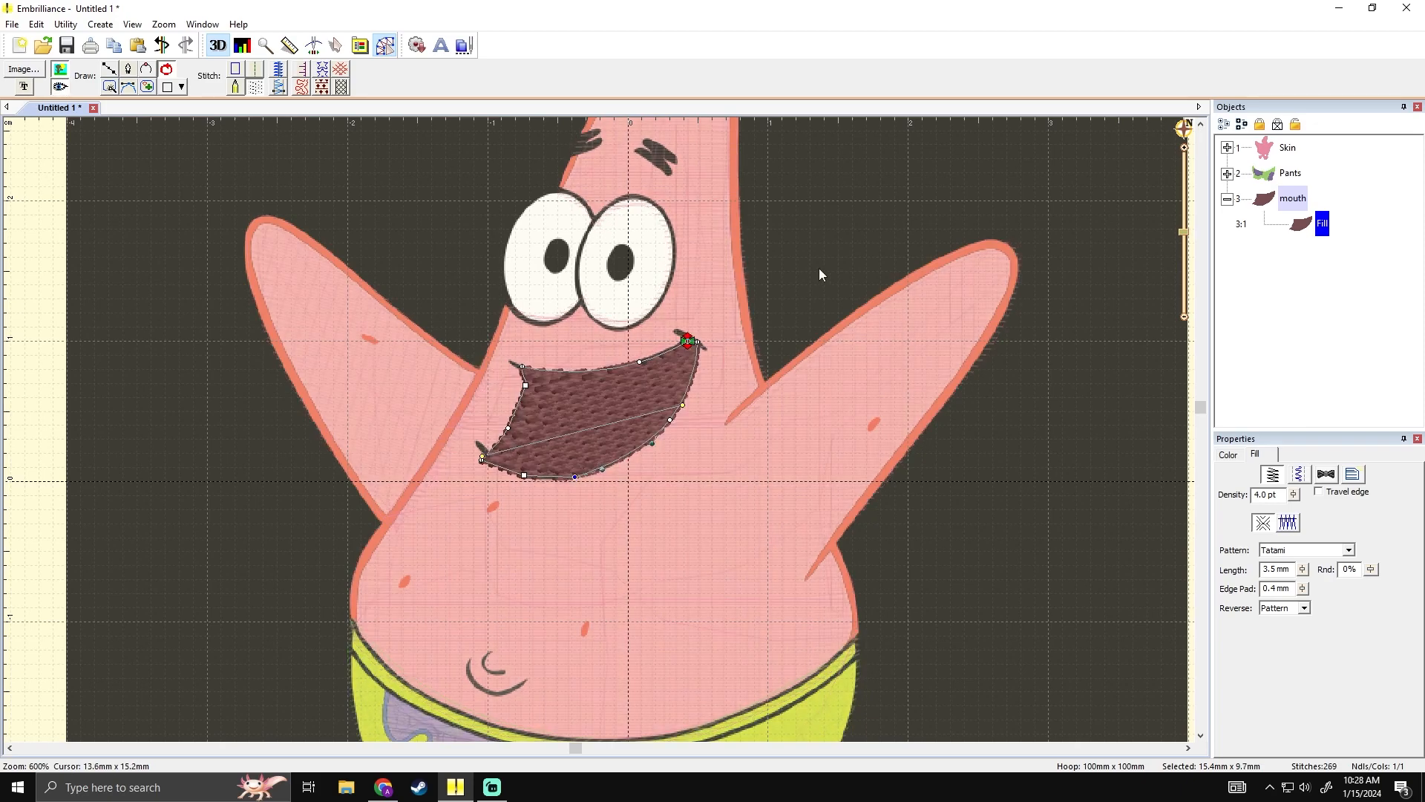
left_click(820, 269)
- Trace the tongue at the bottom of the mouth with a closed outline about 10.1 x 4.1 mm in the mouth group
scroll(698, 413, "down", 3)
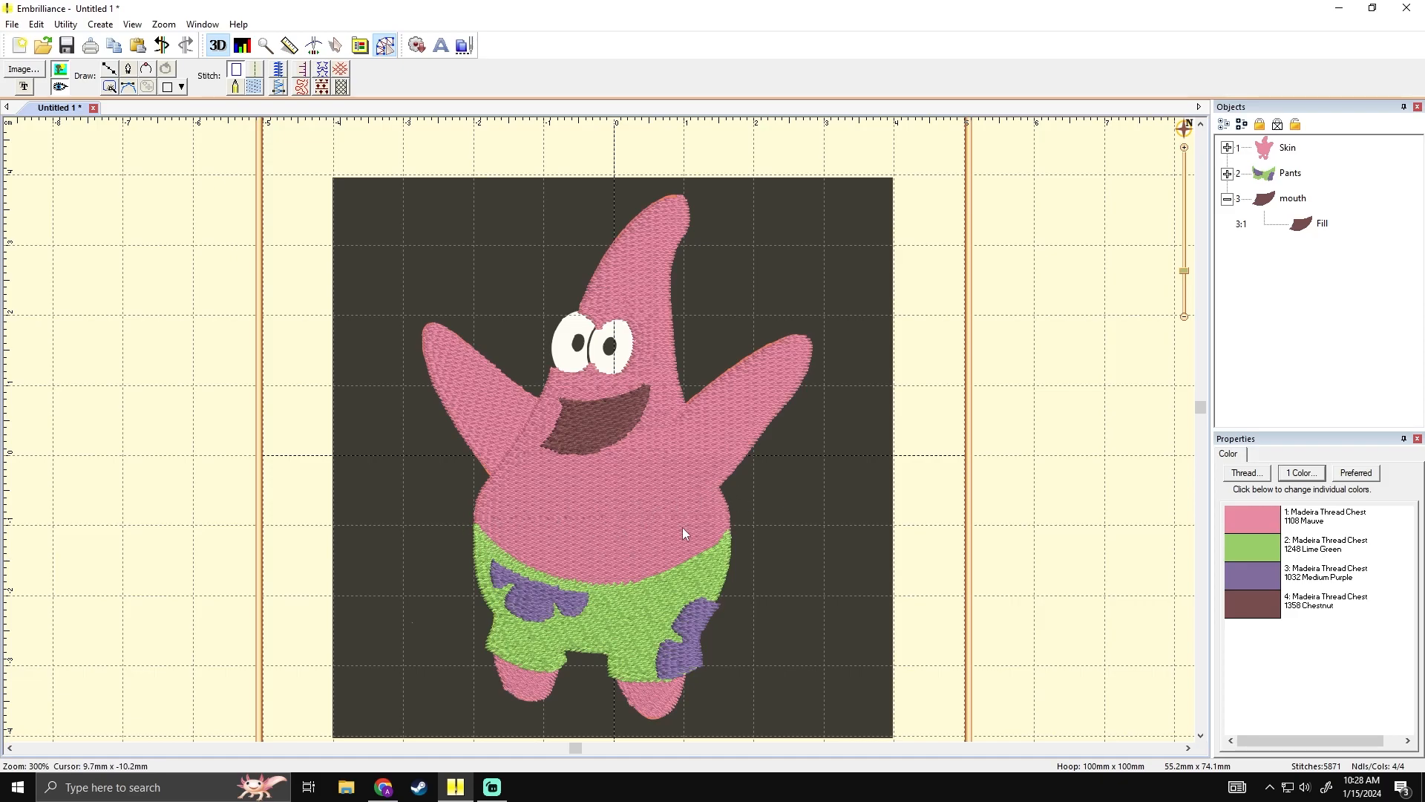
scroll(683, 527, "up", 3)
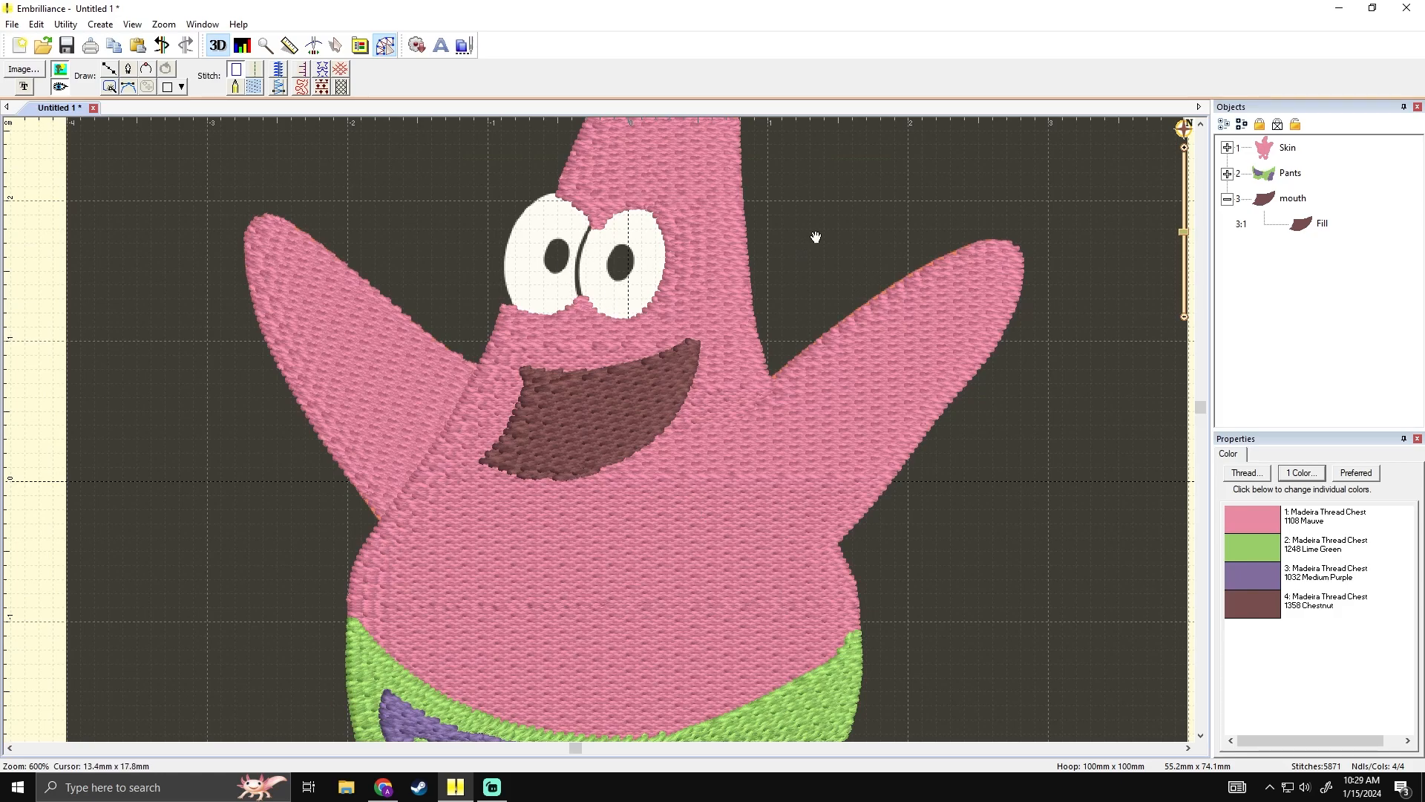
scroll(778, 272, "down", 3)
scroll(784, 317, "up", 3)
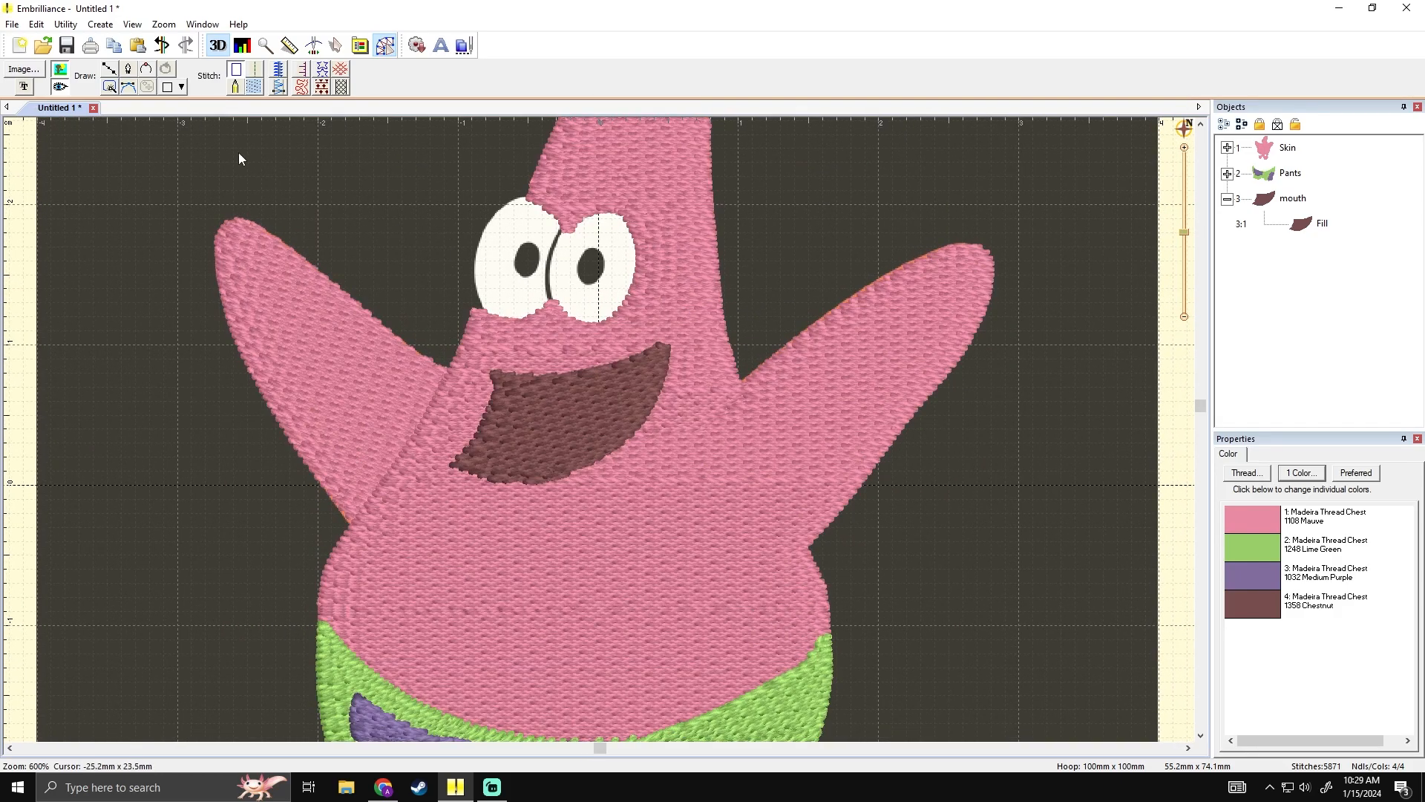
left_click(110, 69)
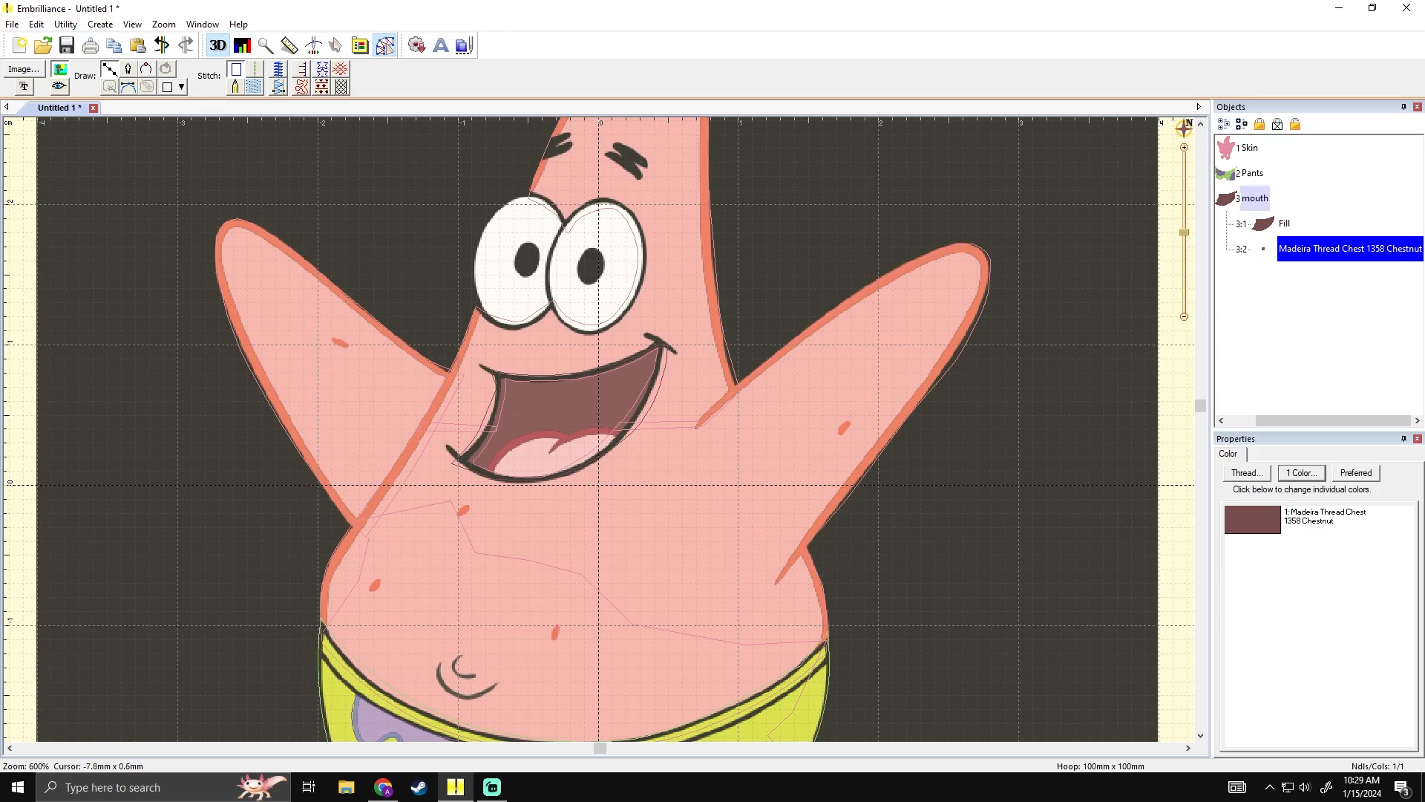
left_click(488, 474)
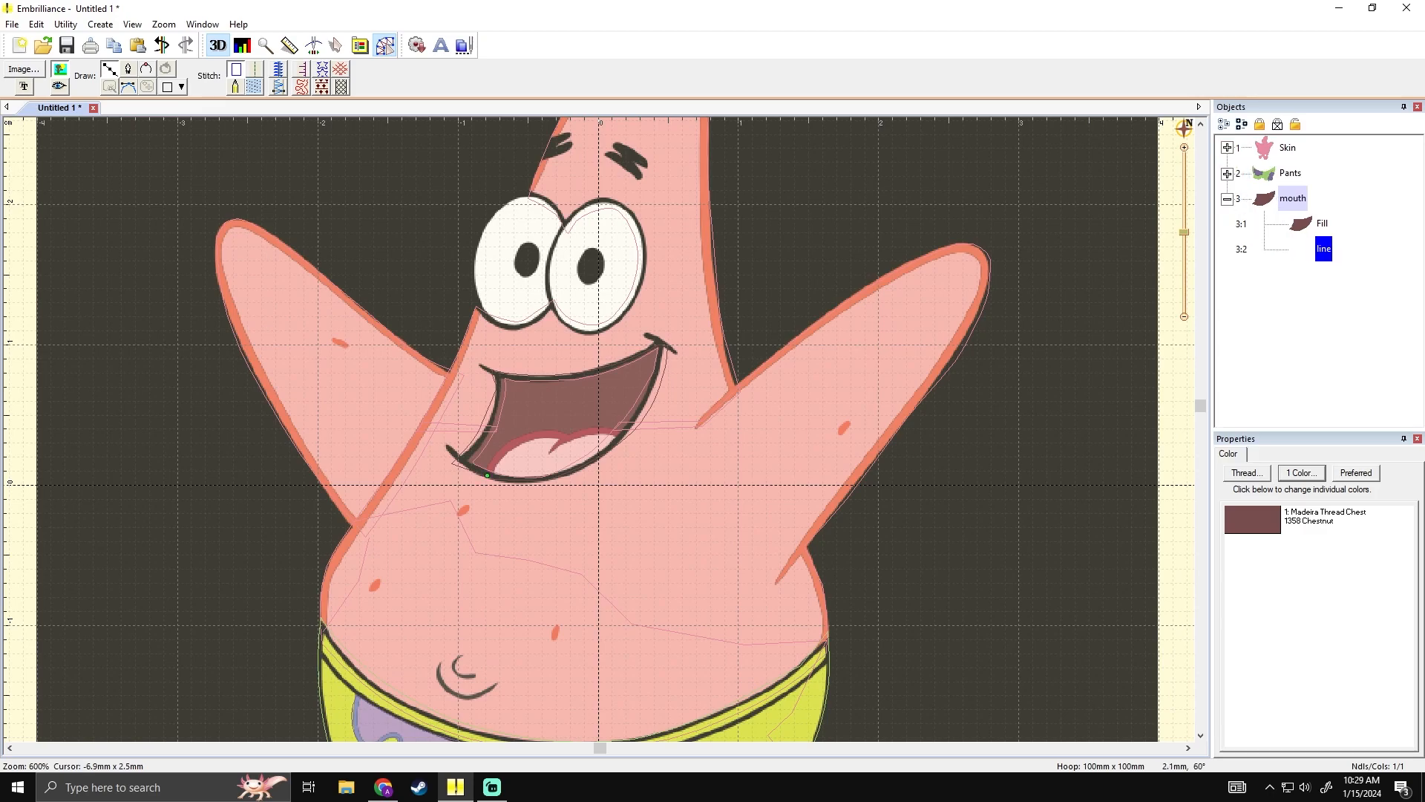
left_click(540, 431)
left_click(566, 432)
left_click(580, 429)
left_click(616, 429)
left_click(628, 432)
left_click(615, 447)
left_click(575, 471)
left_click(520, 484)
left_click(487, 475)
left_click(318, 182)
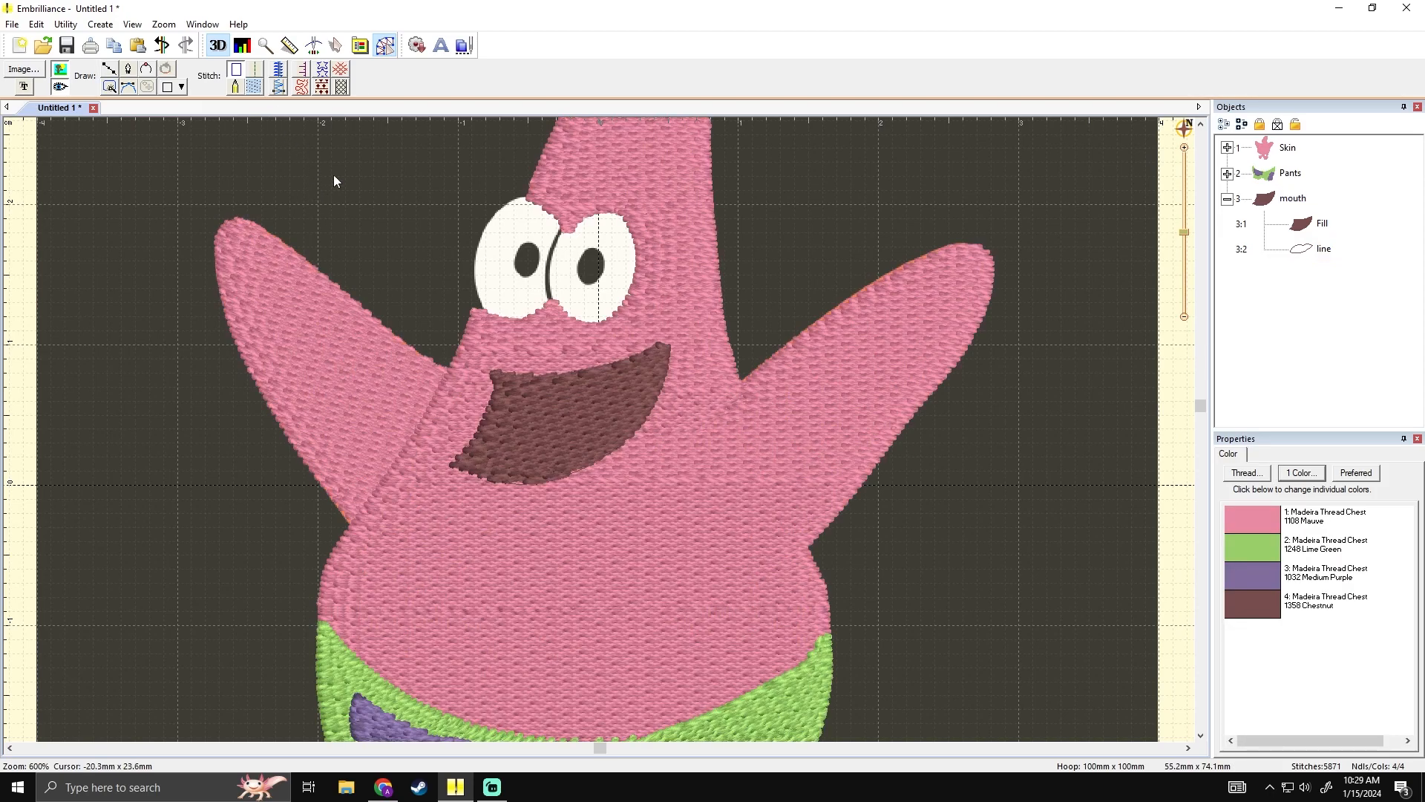
- Convert the tongue outline to a fill and set its thread to 1039 Red Jubilee, searching the threads for "red"
left_click(1303, 249)
left_click(254, 87)
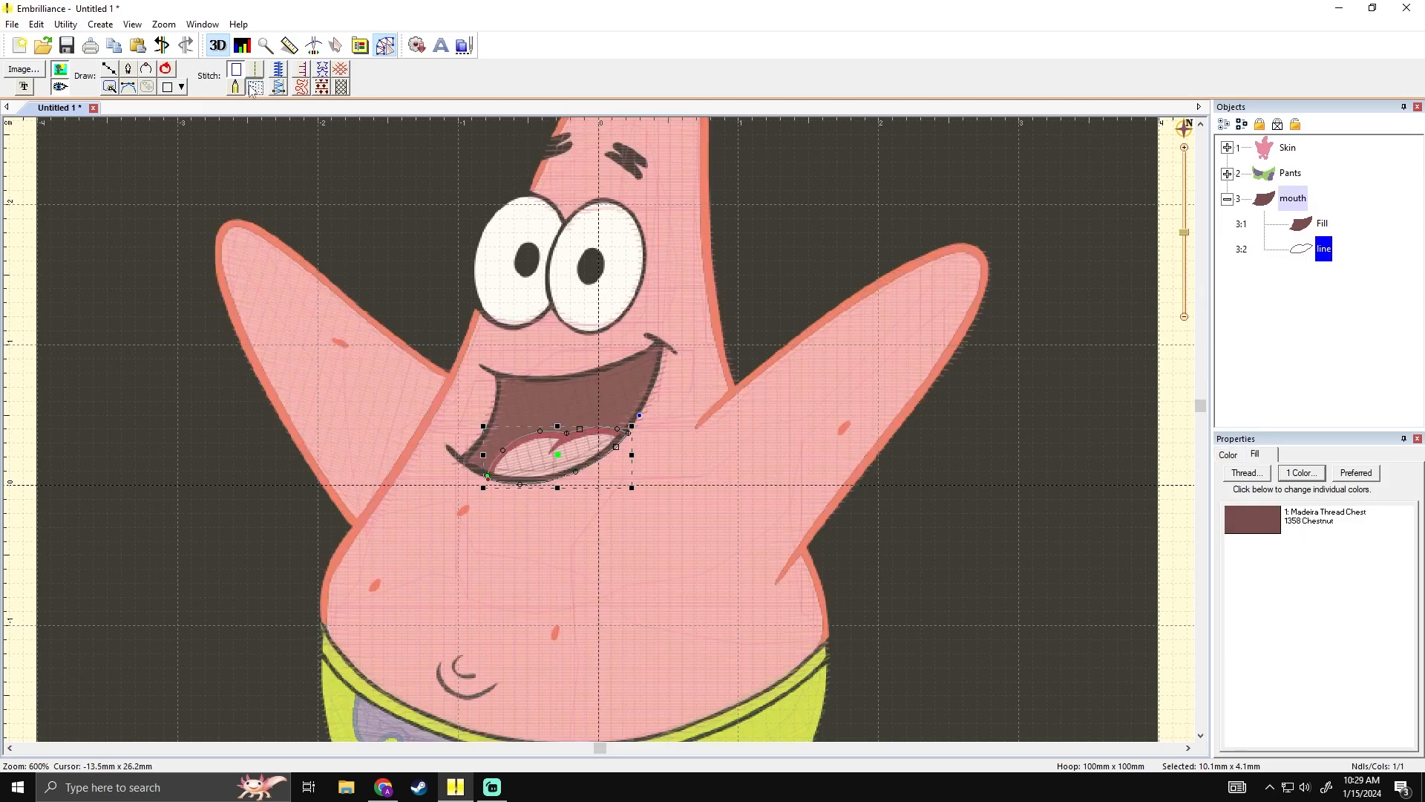
left_click(1235, 456)
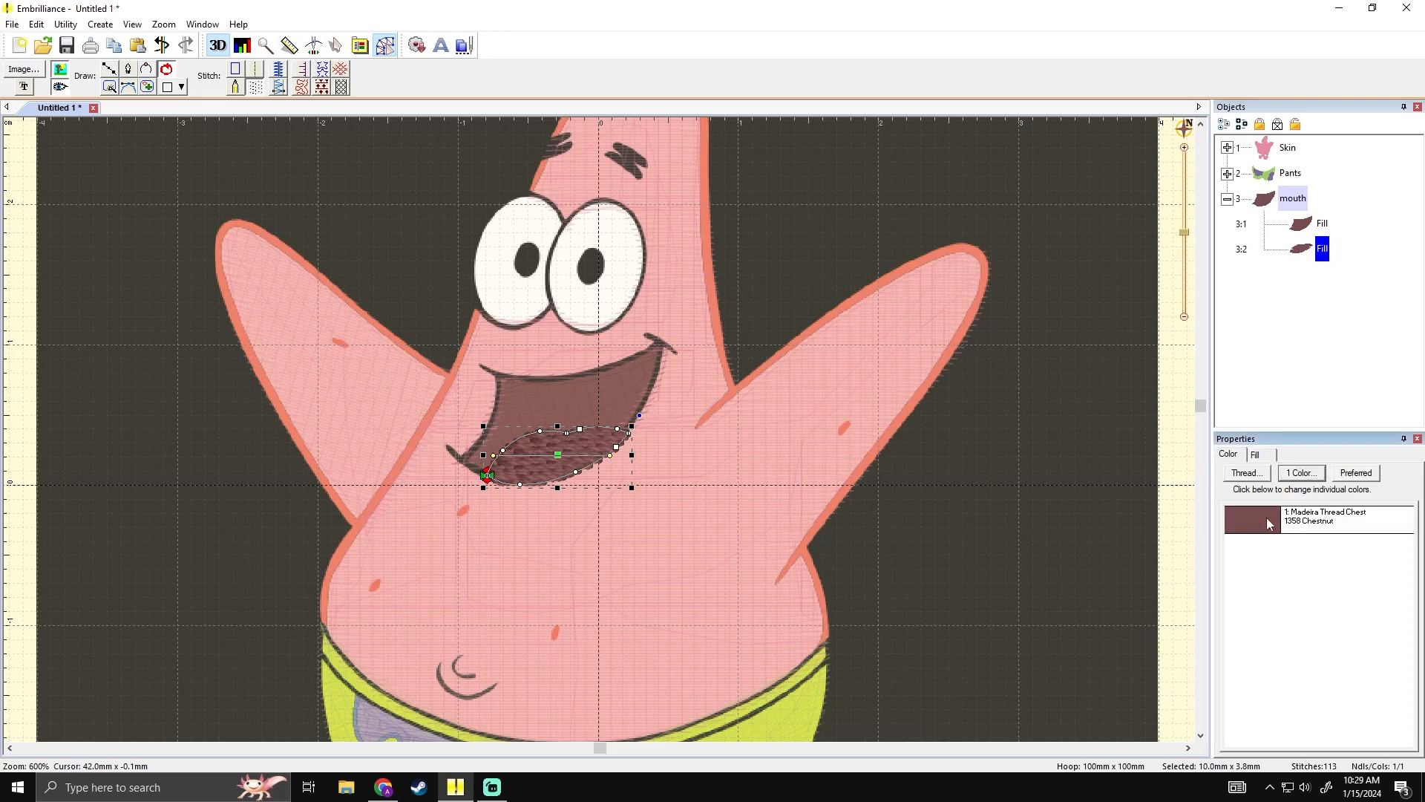
left_click(1238, 518)
left_click(712, 334)
type("red")
left_click(753, 334)
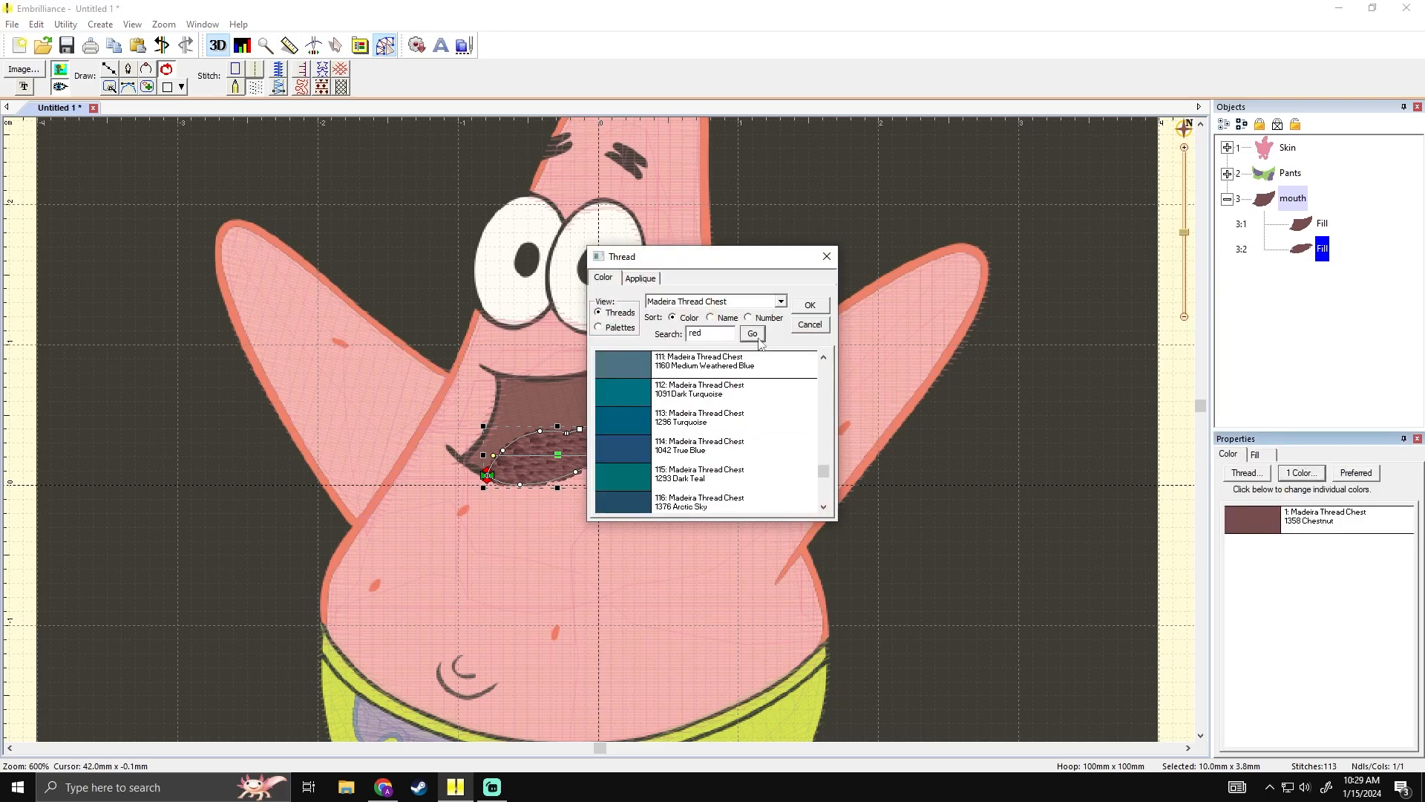
double_click(741, 368)
left_click(798, 261)
- View the whole stitched figure with the background artwork hidden
scroll(742, 327, "down", 5)
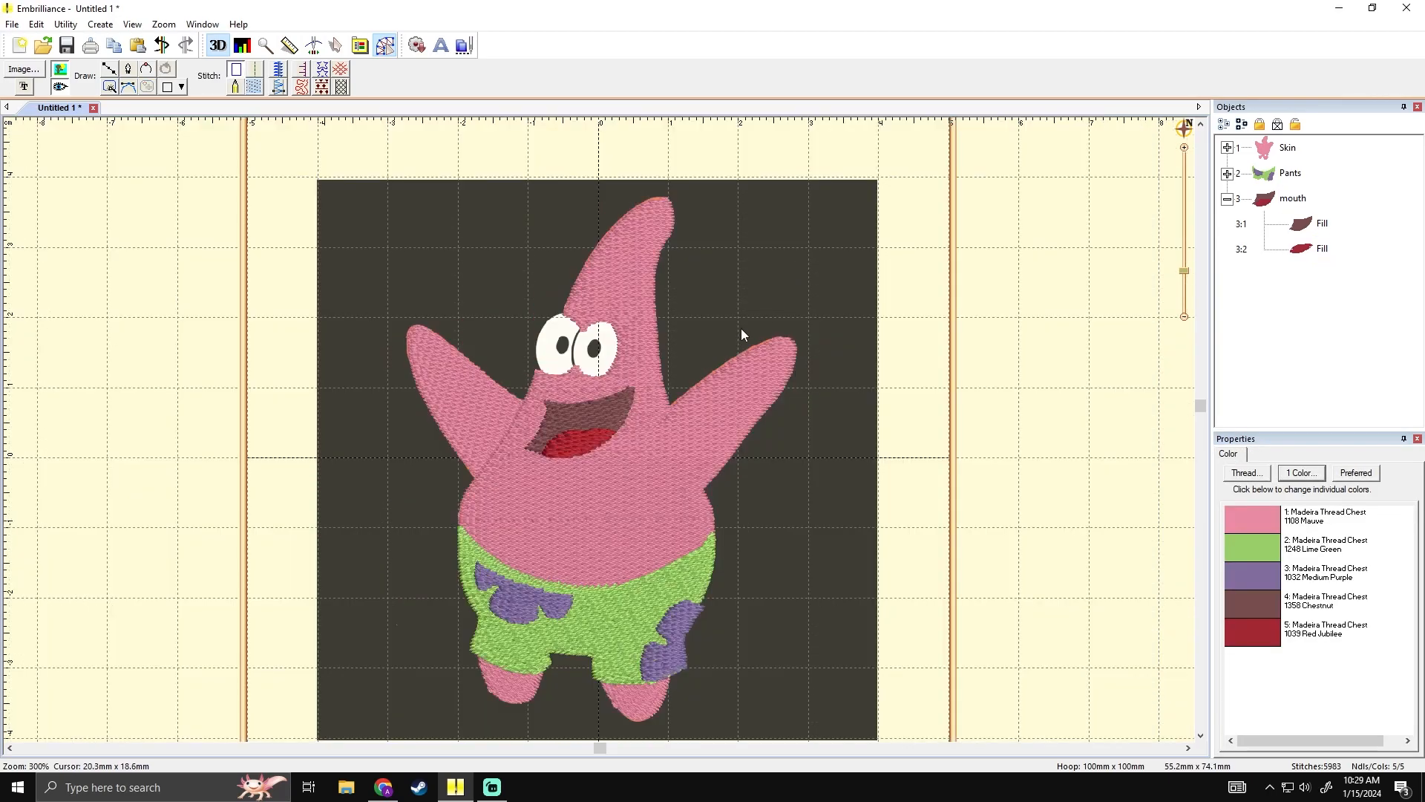
scroll(741, 340, "up", 3)
left_click(60, 70)
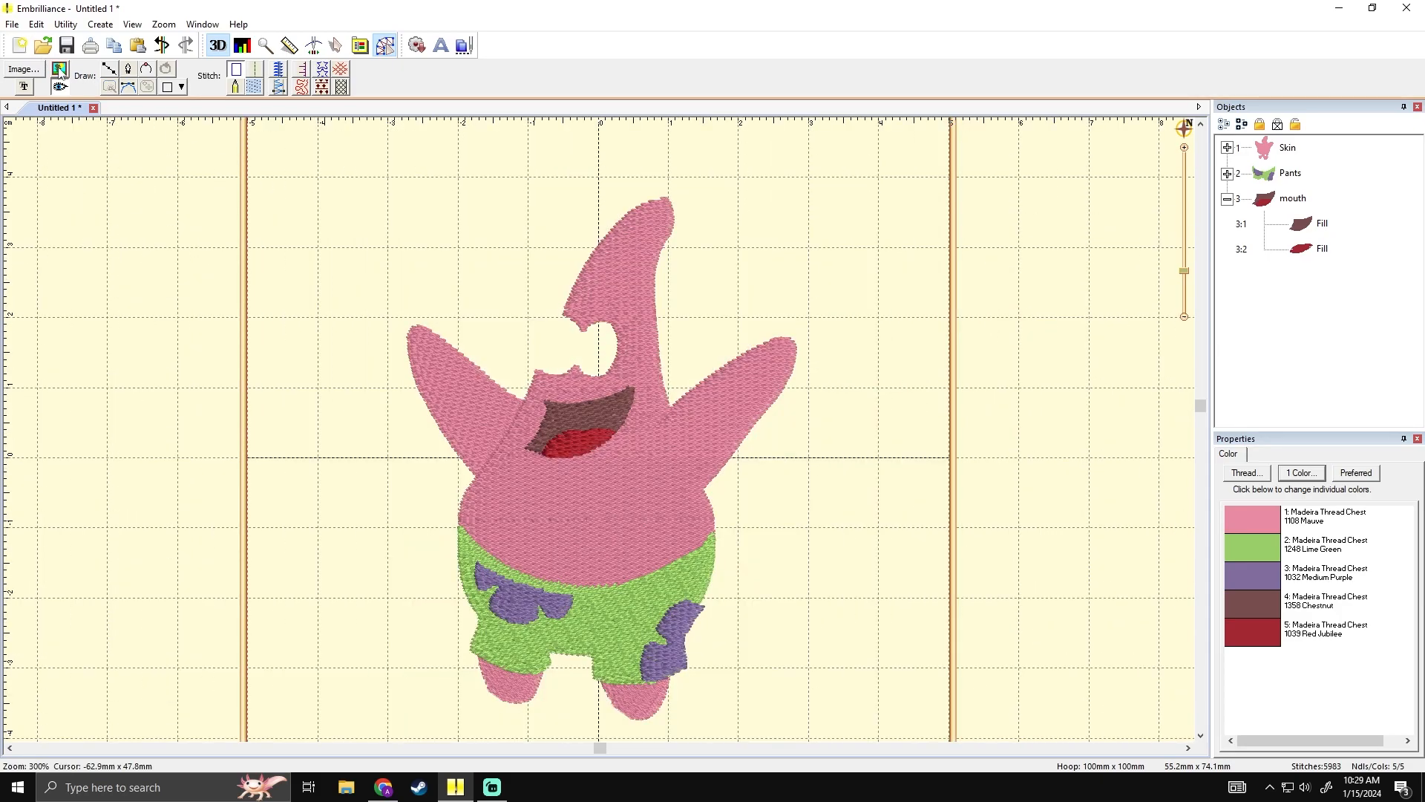
- Show the background artwork again and tilt the tongue fill's stitch direction to a diagonal
scroll(59, 72, "down", 2)
scroll(59, 70, "up", 2)
left_click(59, 70)
scroll(619, 385, "up", 2)
left_click(617, 457)
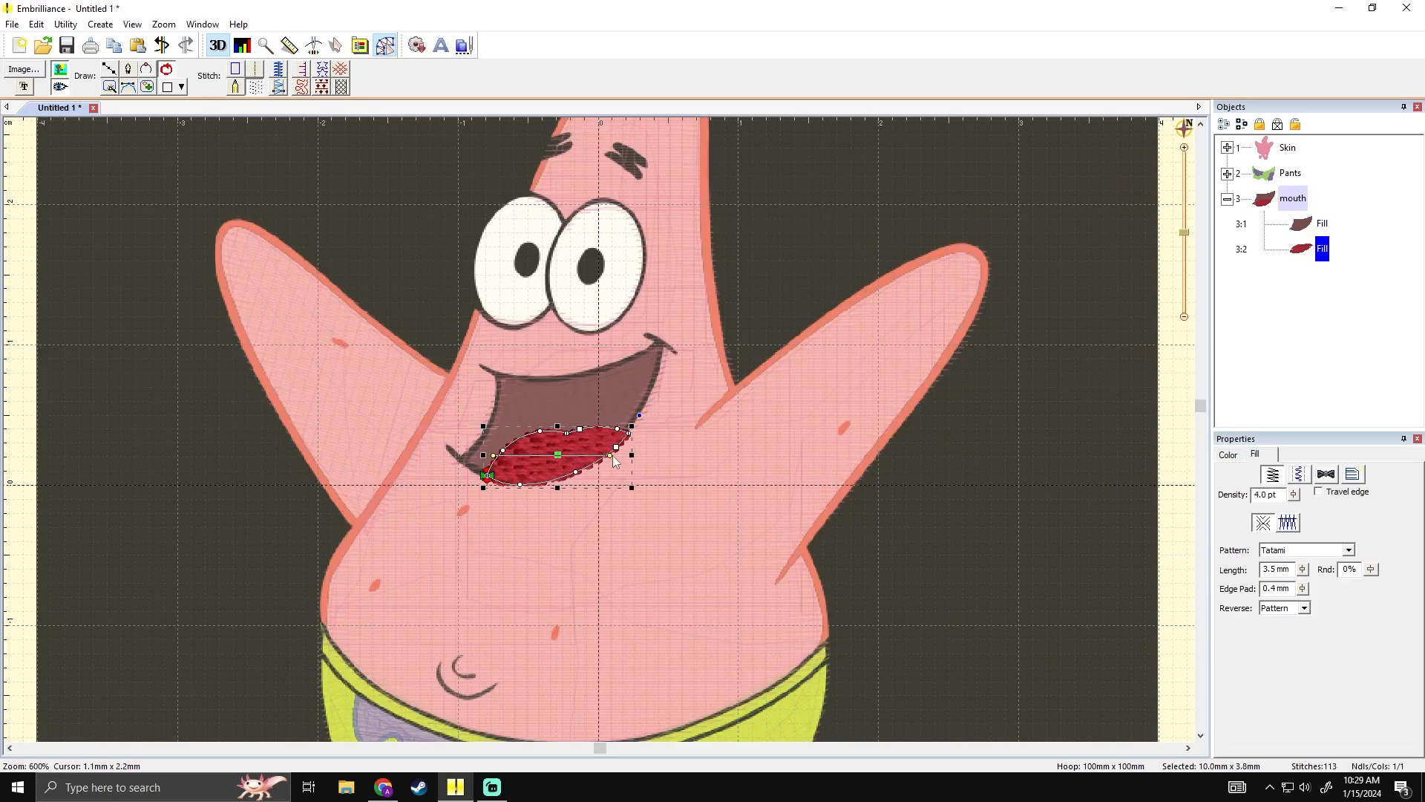
left_click(420, 241)
scroll(460, 256, "down", 2)
scroll(461, 256, "up", 2)
left_click(570, 457)
- Compare the mouth and tongue fills with the artwork, toggling the background and the stitches off and on
left_click(64, 72)
left_click(61, 91)
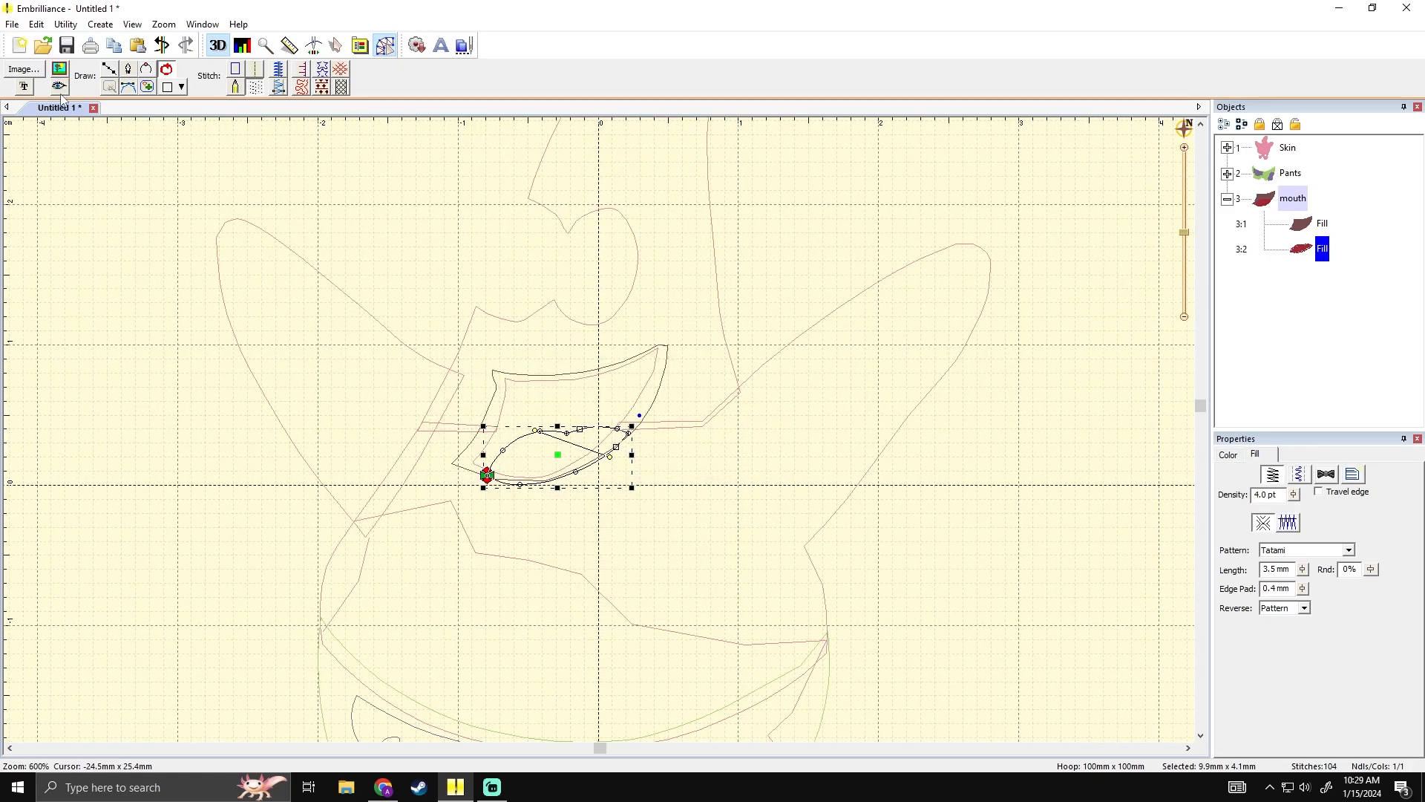
left_click(182, 157)
left_click(59, 70)
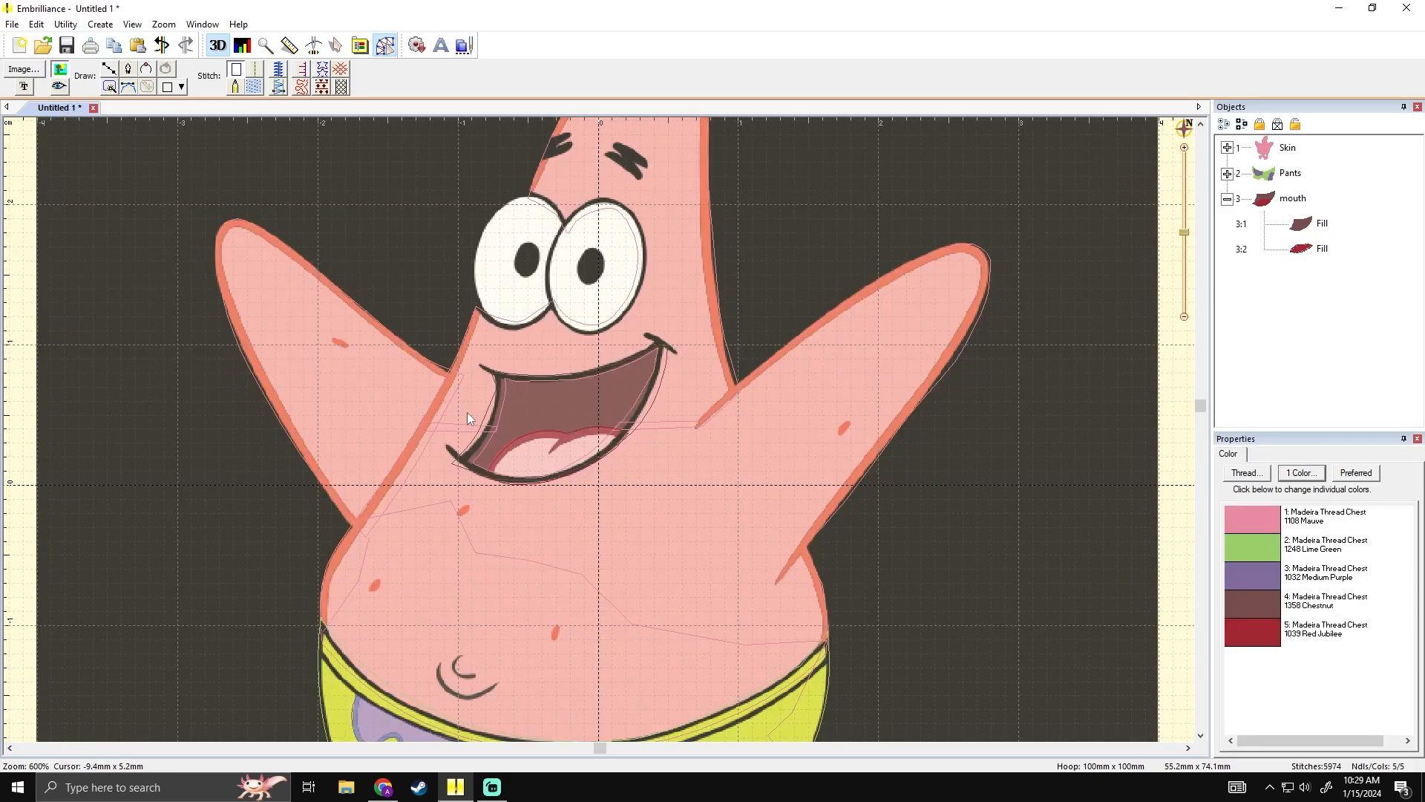
left_click(58, 90)
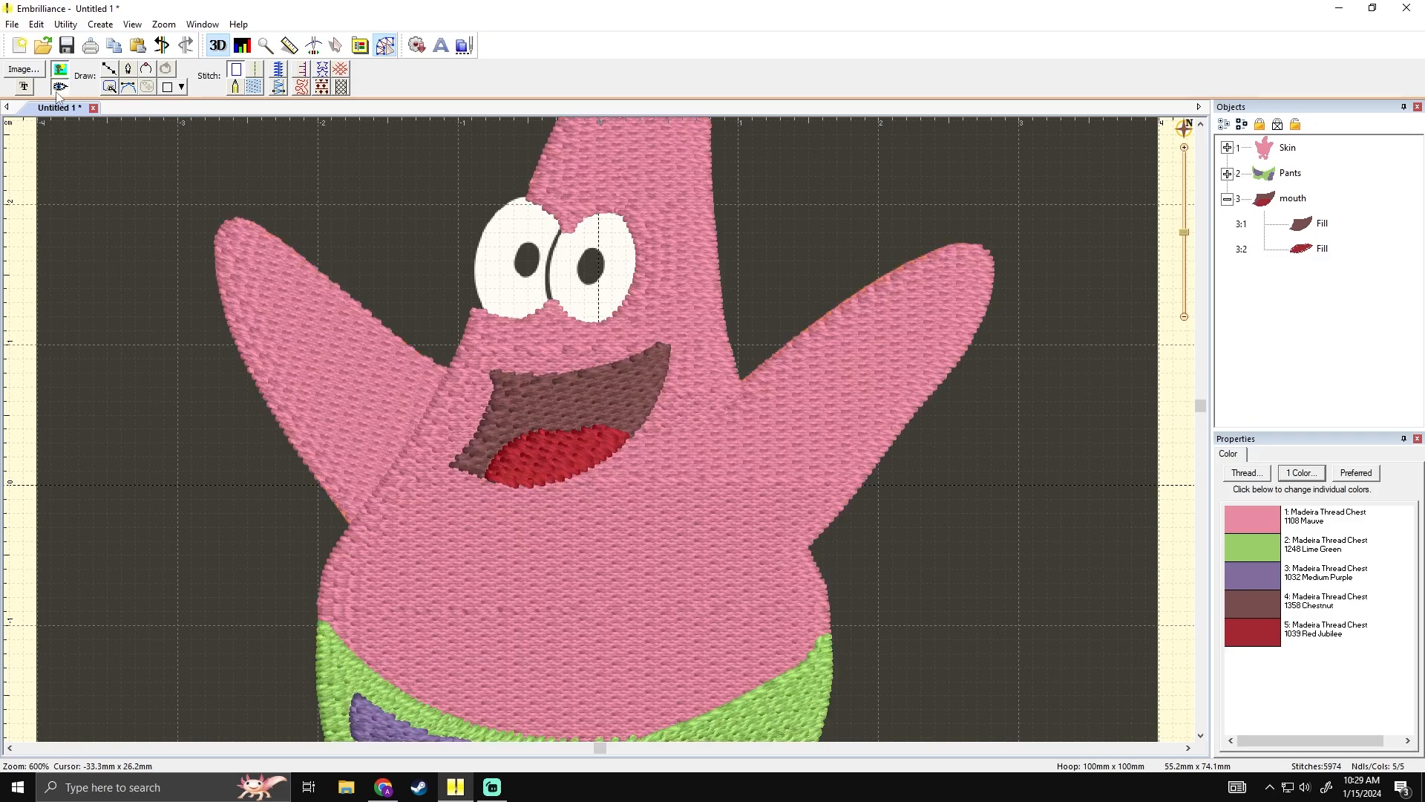
- Re-angle the tongue fill so its stitches follow a line rising from the tongue's lower left to its upper right edge
left_click(614, 460)
left_click_drag(534, 432, 497, 453)
left_click_drag(609, 457, 514, 475)
left_click(818, 242)
scroll(757, 274, "down", 2)
scroll(757, 275, "up", 2)
left_click(582, 447)
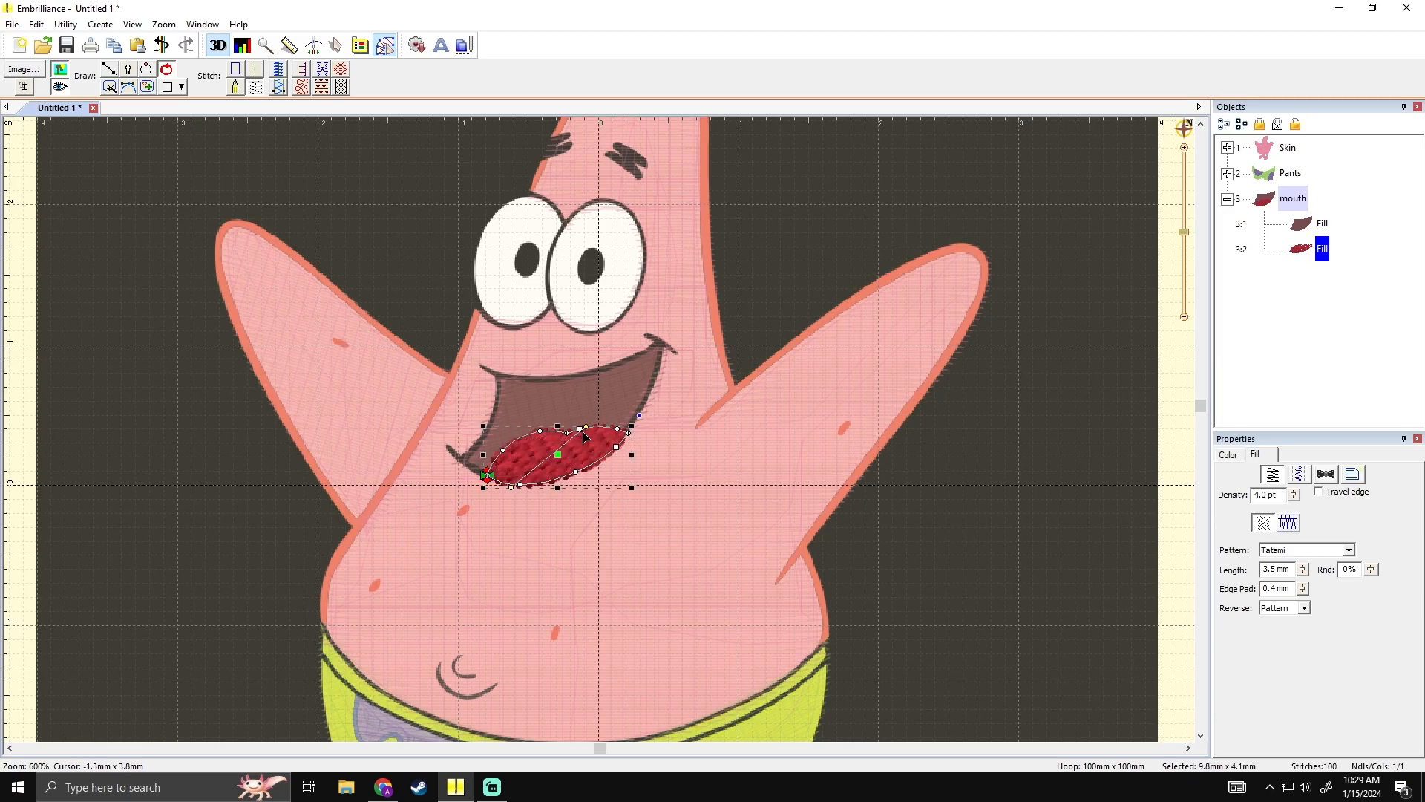
left_click(767, 295)
scroll(760, 287, "down", 2)
scroll(762, 296, "up", 2)
scroll(763, 297, "down", 2)
scroll(764, 300, "up", 2)
- Trace both eyes together with one closed outline about 12.3 x 9.8 mm in the mouth group
left_click_drag(775, 379, 752, 249)
left_click_drag(649, 288, 632, 406)
left_click_drag(738, 293, 717, 354)
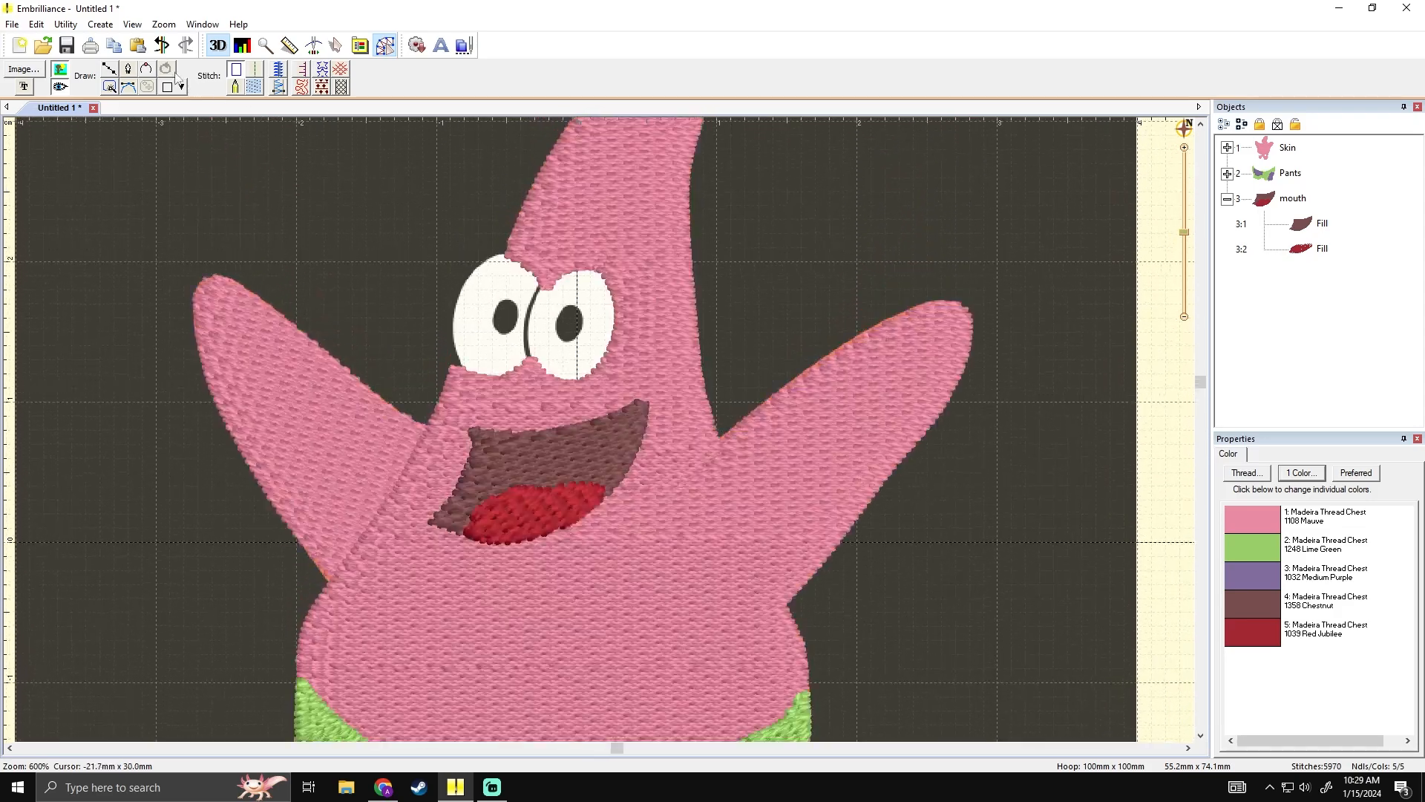
left_click(109, 69)
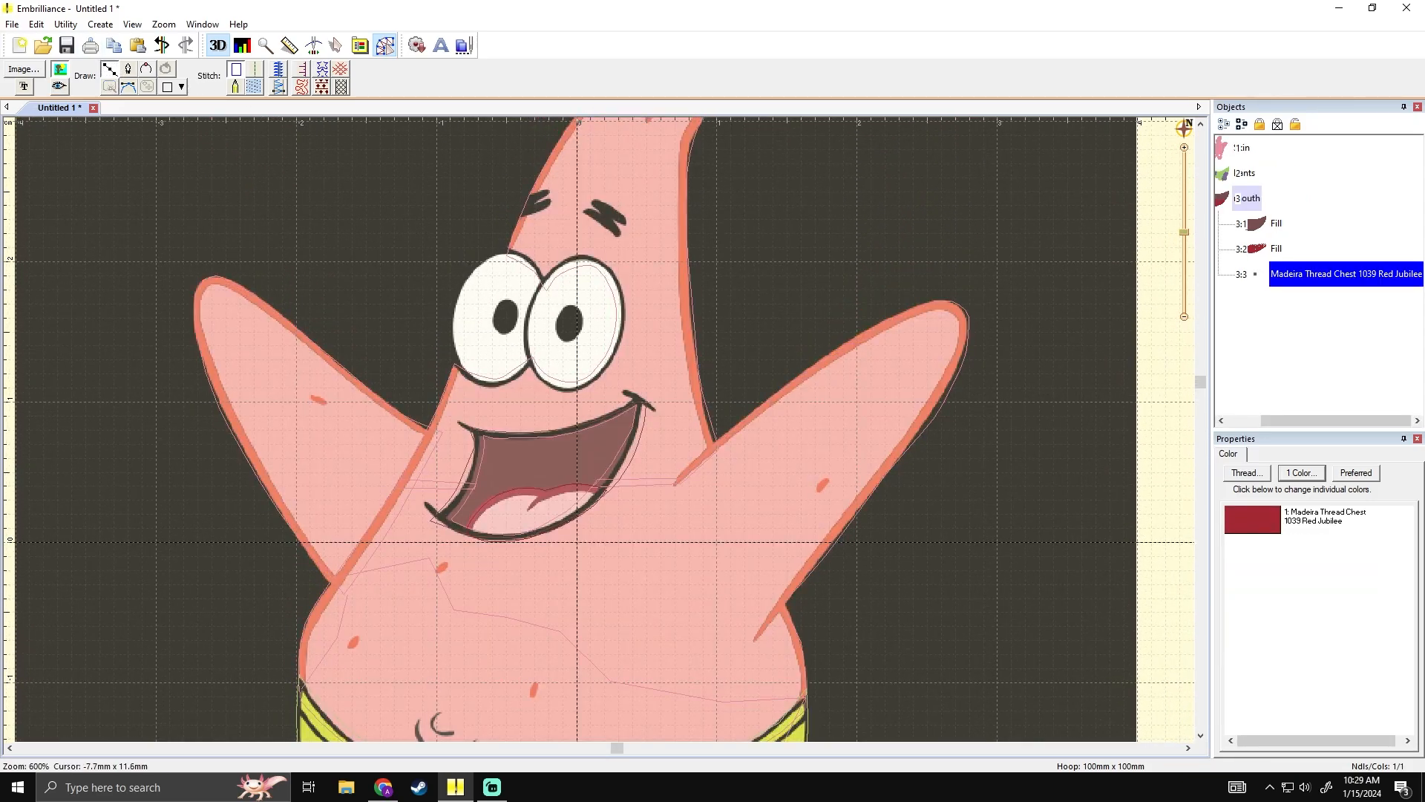
left_click(451, 338)
left_click(464, 283)
left_click(497, 253)
left_click(529, 253)
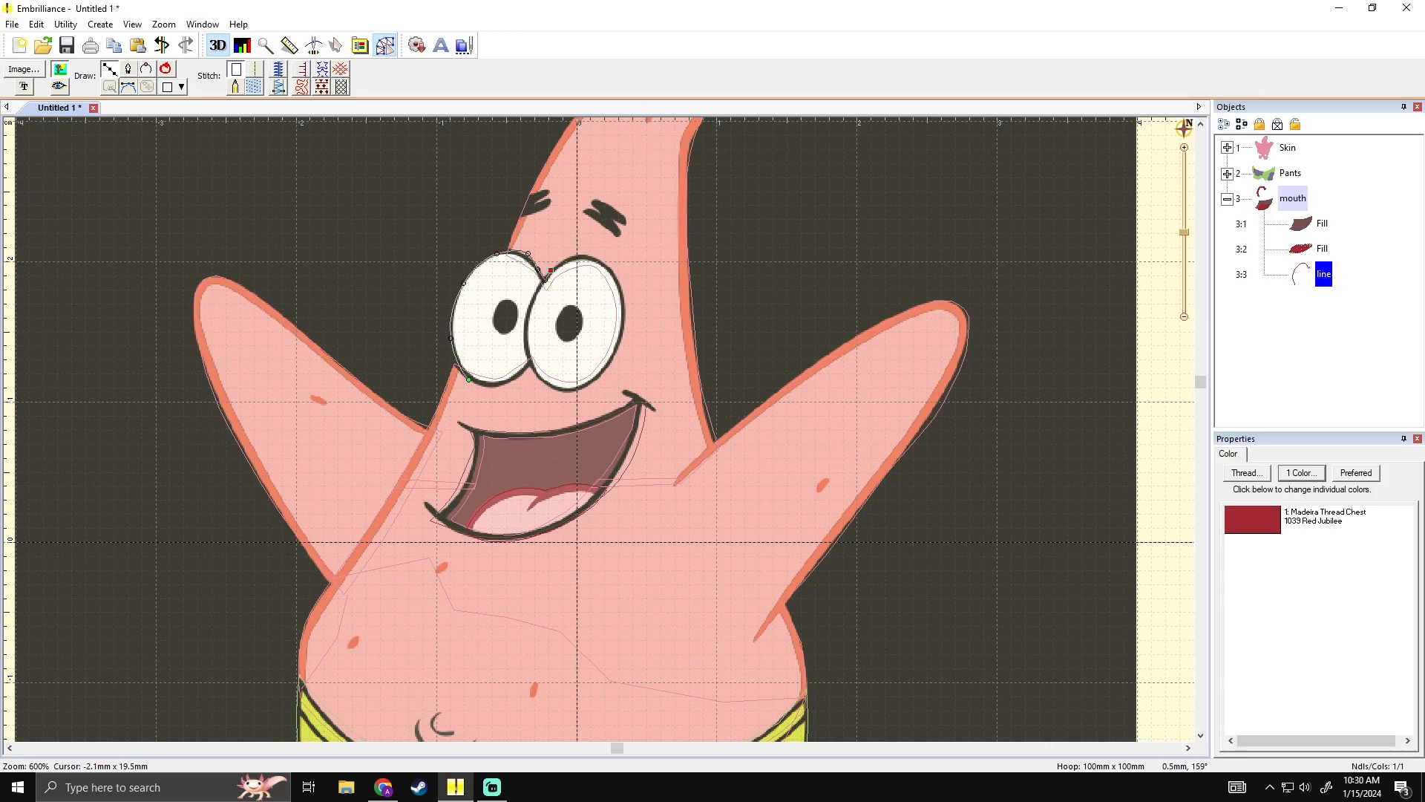
key("BackSpace")
key("BackSpace")
left_click(526, 257)
left_click(568, 259)
left_click(603, 263)
left_click(617, 283)
left_click(591, 381)
left_click(569, 390)
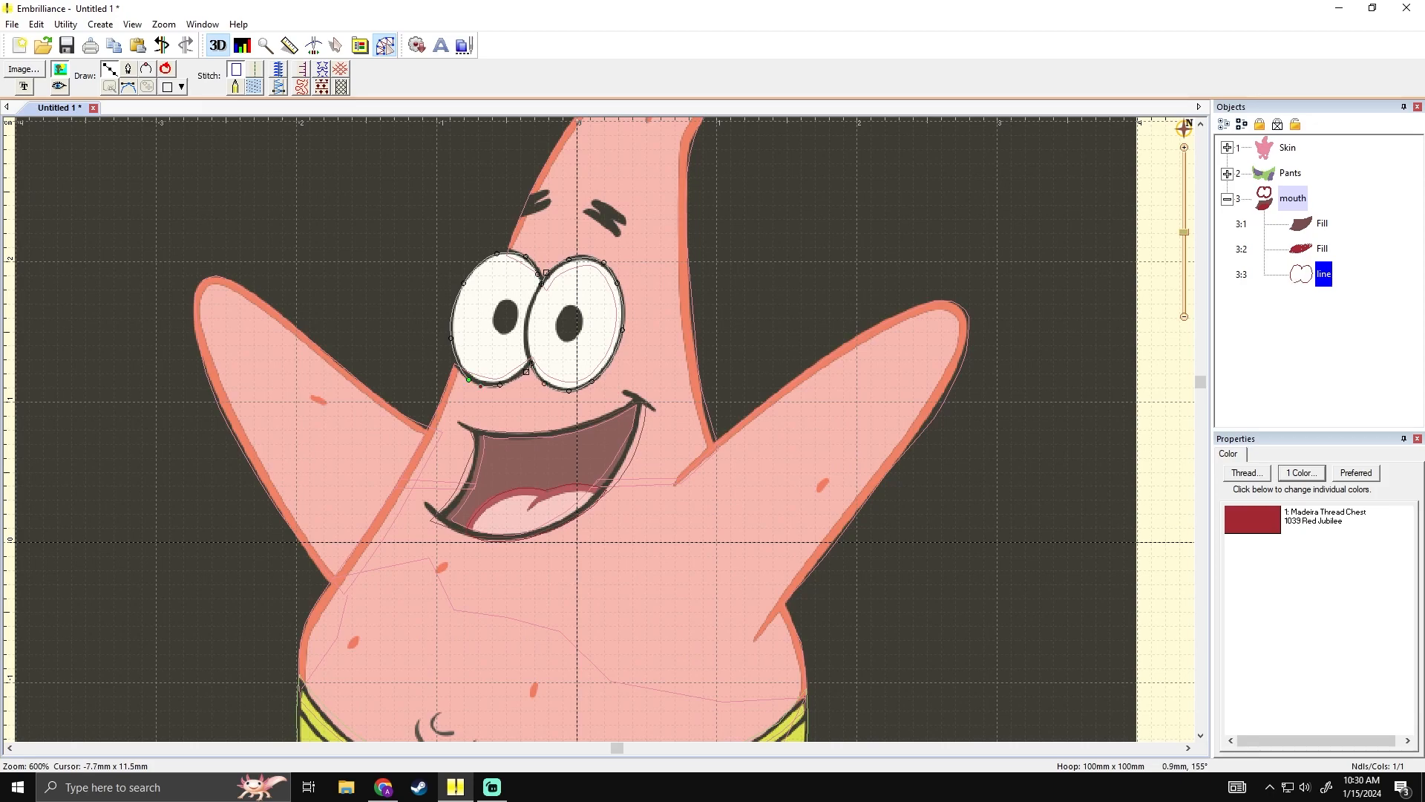
key("Return")
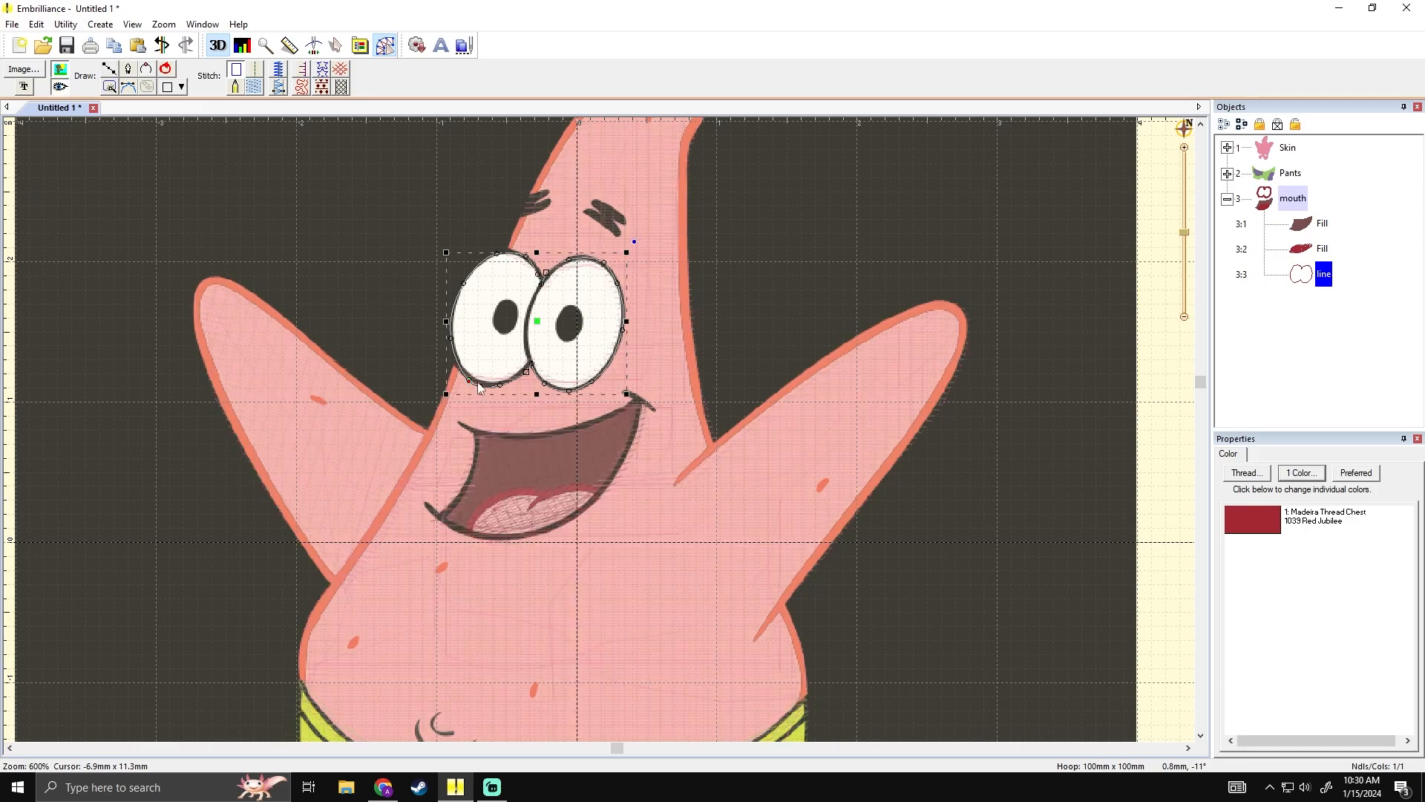
- Convert the eye outline to a fill and set its thread to 1071 Winter White, searching the threads for "white"
left_click(255, 87)
left_click(60, 87)
left_click(482, 320)
left_click(1229, 455)
left_click(1262, 521)
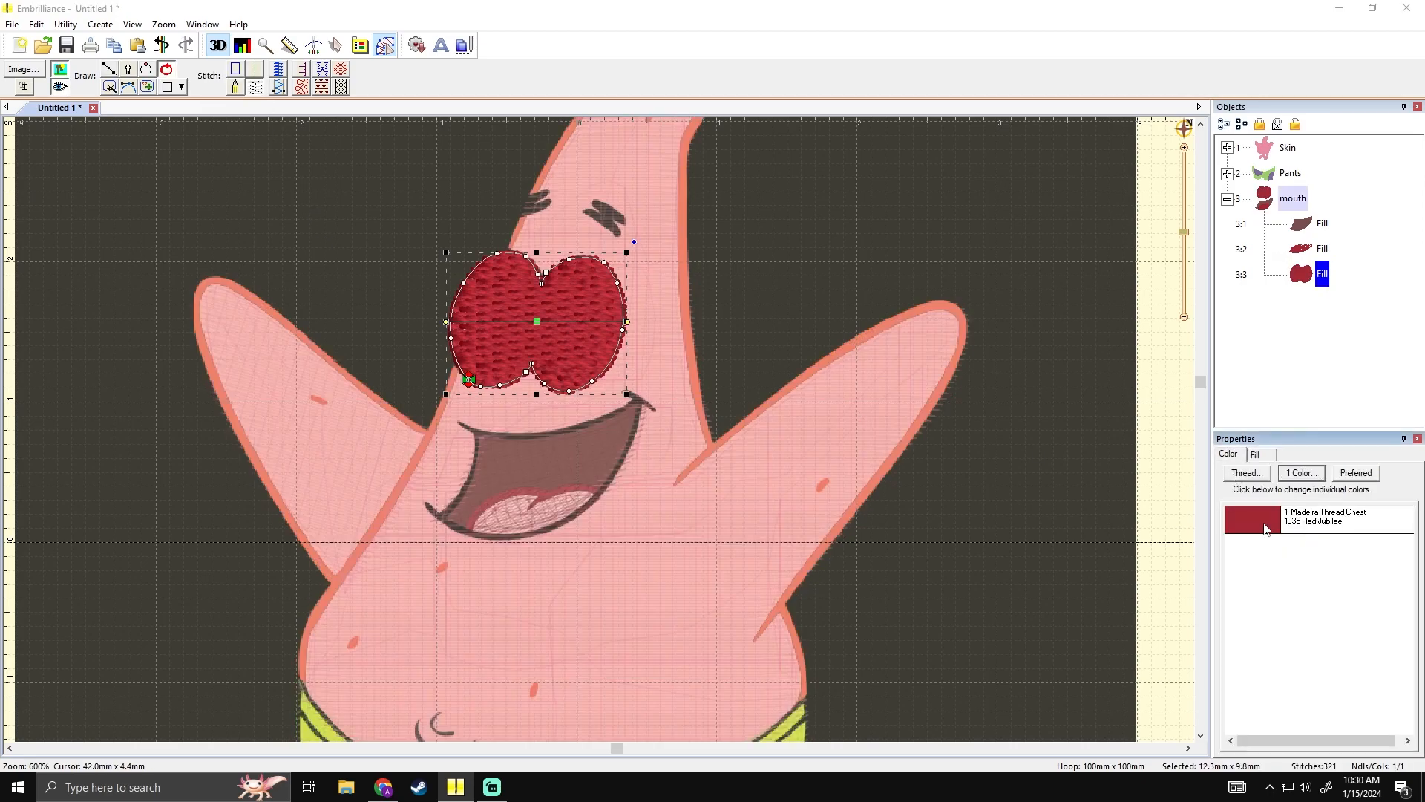
left_click(696, 336)
type("white")
key("Return")
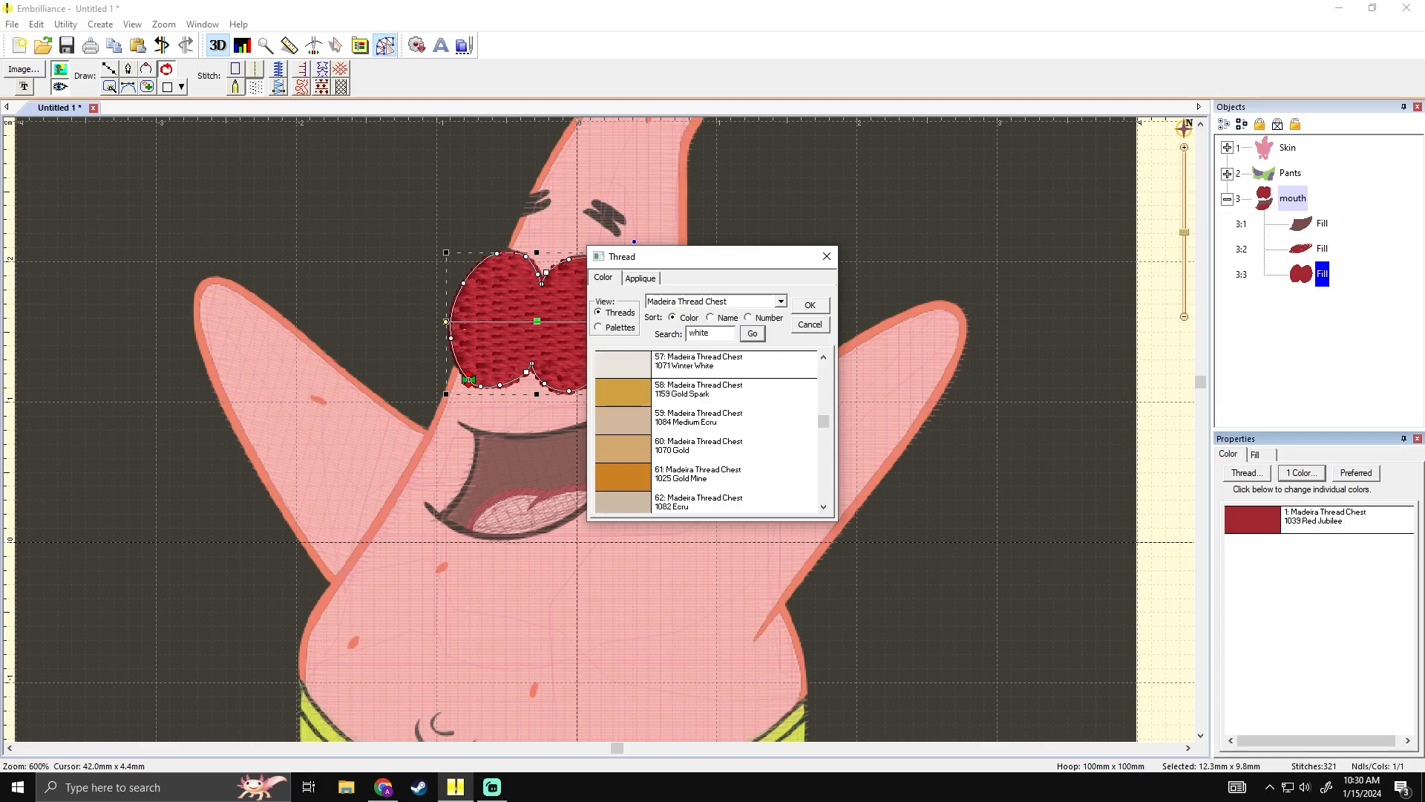
left_click(710, 369)
left_click(810, 305)
left_click(811, 257)
left_click(575, 315)
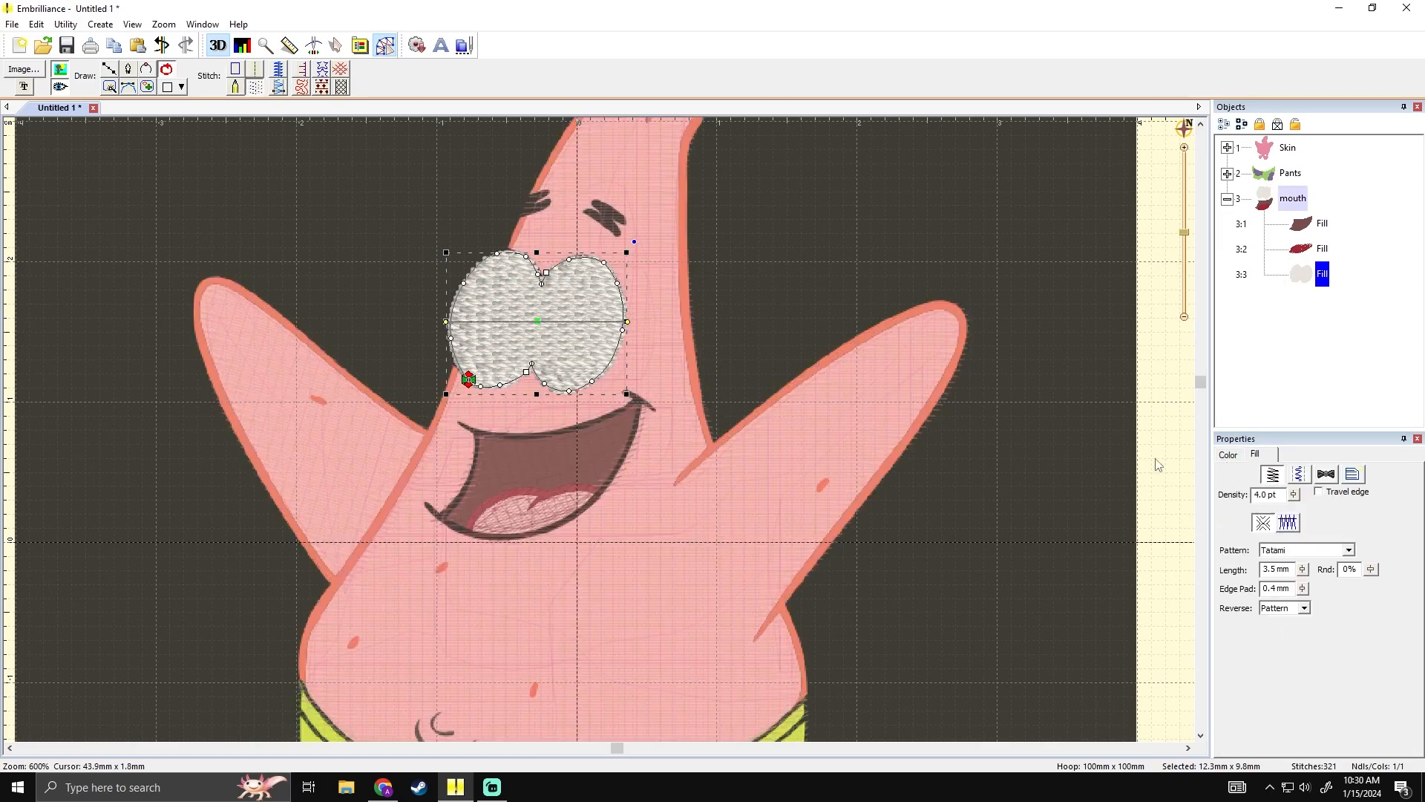
- Check the eye fill on the whole stitched figure with and without the background artwork
left_click(827, 371)
scroll(826, 371, "down", 3)
left_click(827, 371)
left_click_drag(836, 409, 826, 319)
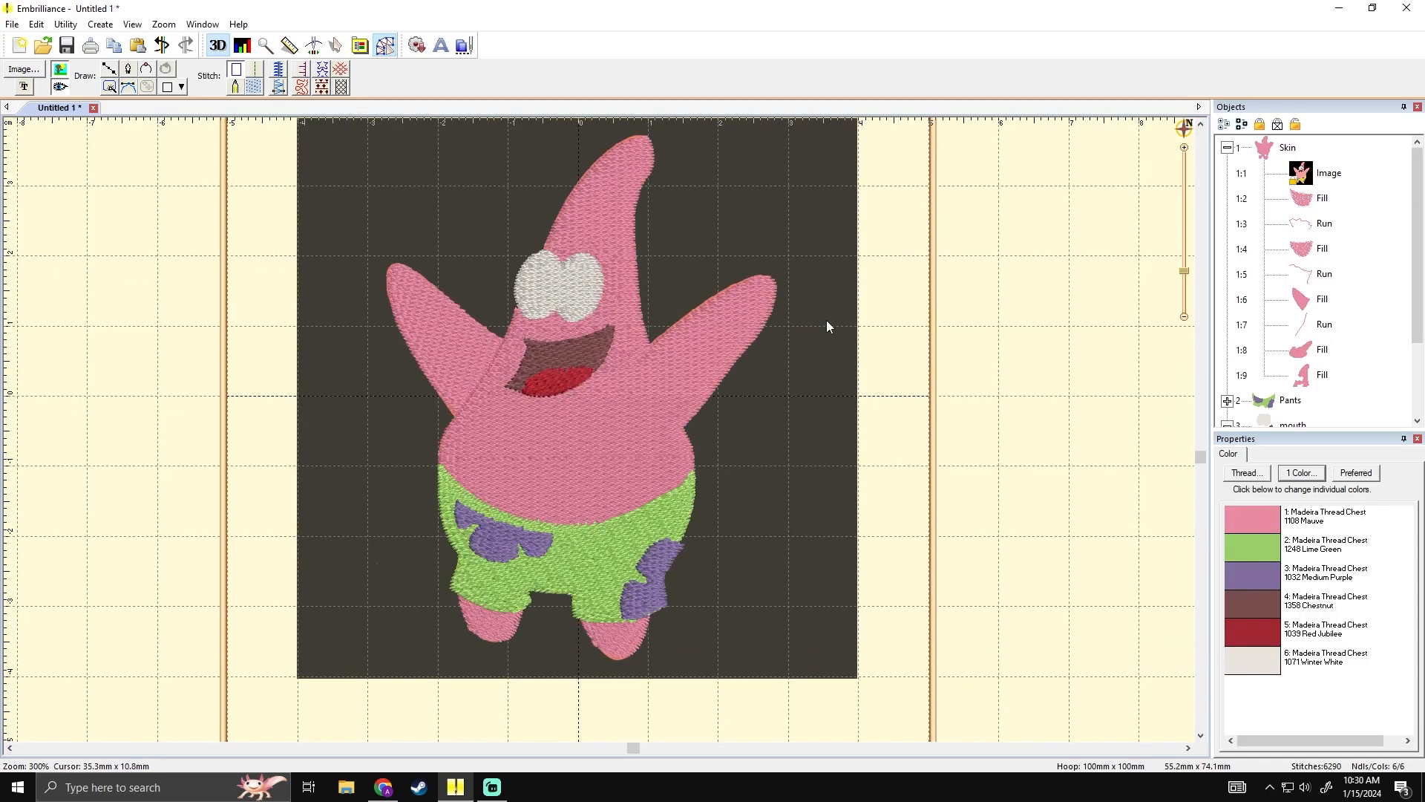
left_click(59, 70)
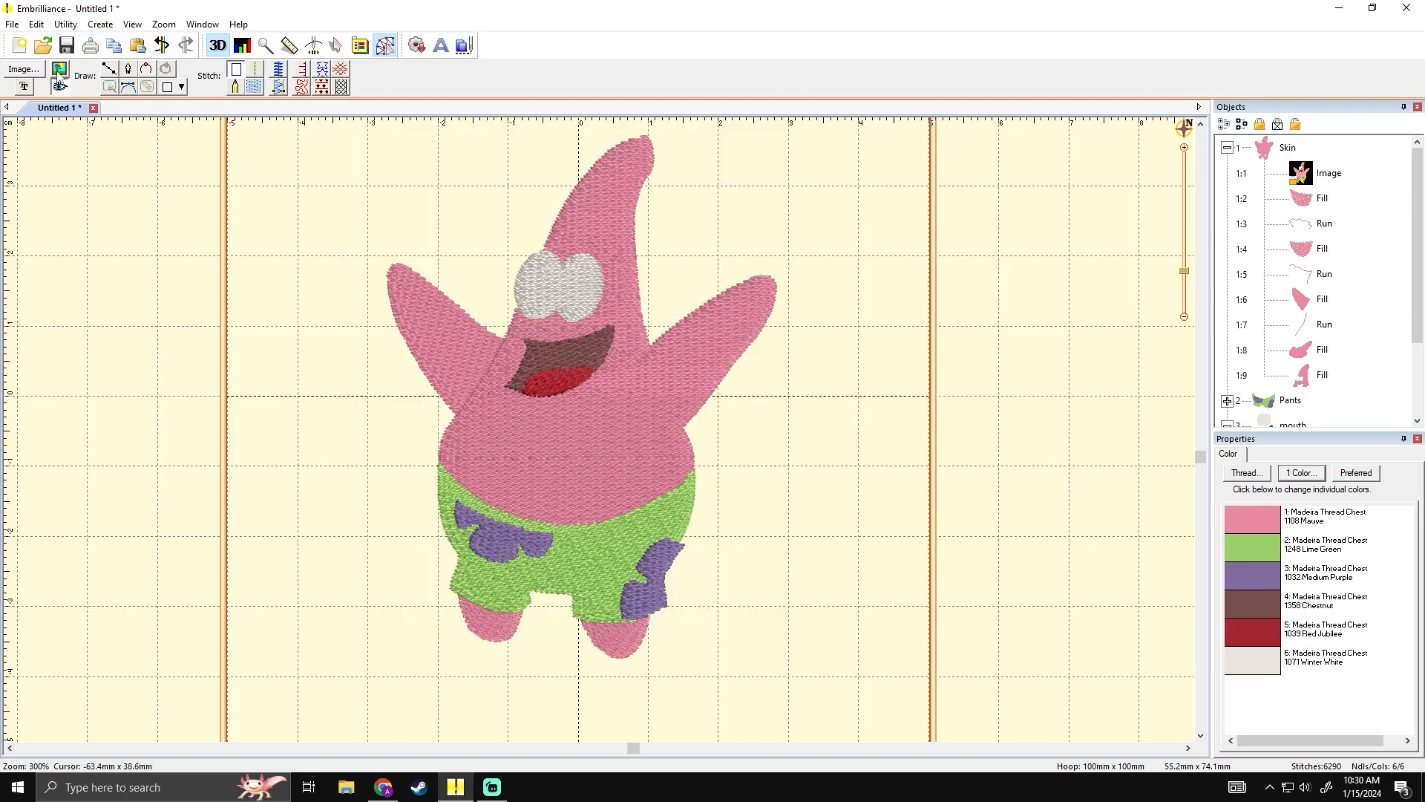
left_click(59, 71)
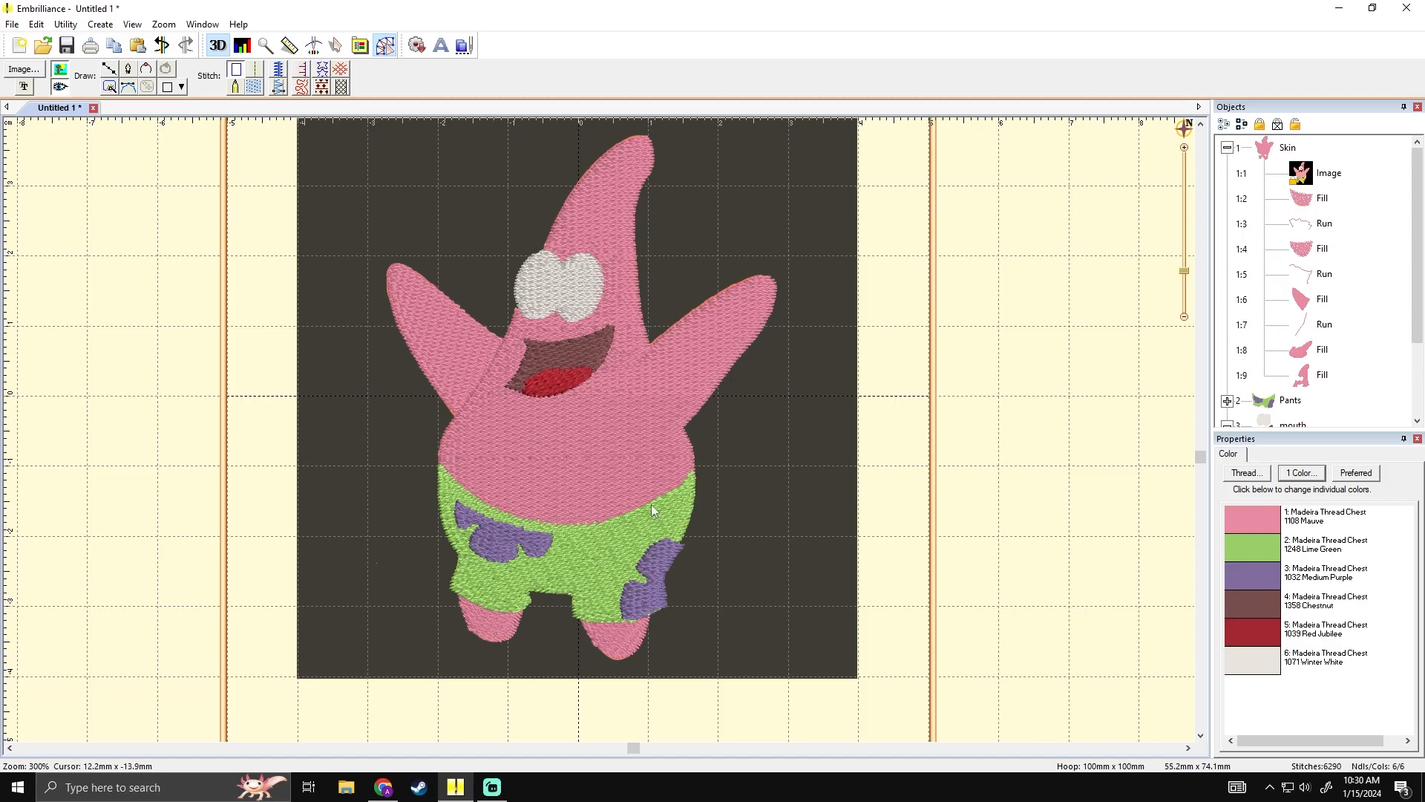
left_click(509, 621)
left_click(886, 396)
- Examine where the travel runs in the Skin group connect its fills
scroll(870, 381, "up", 3)
left_click(1227, 148)
left_click(1227, 148)
left_click(1313, 224)
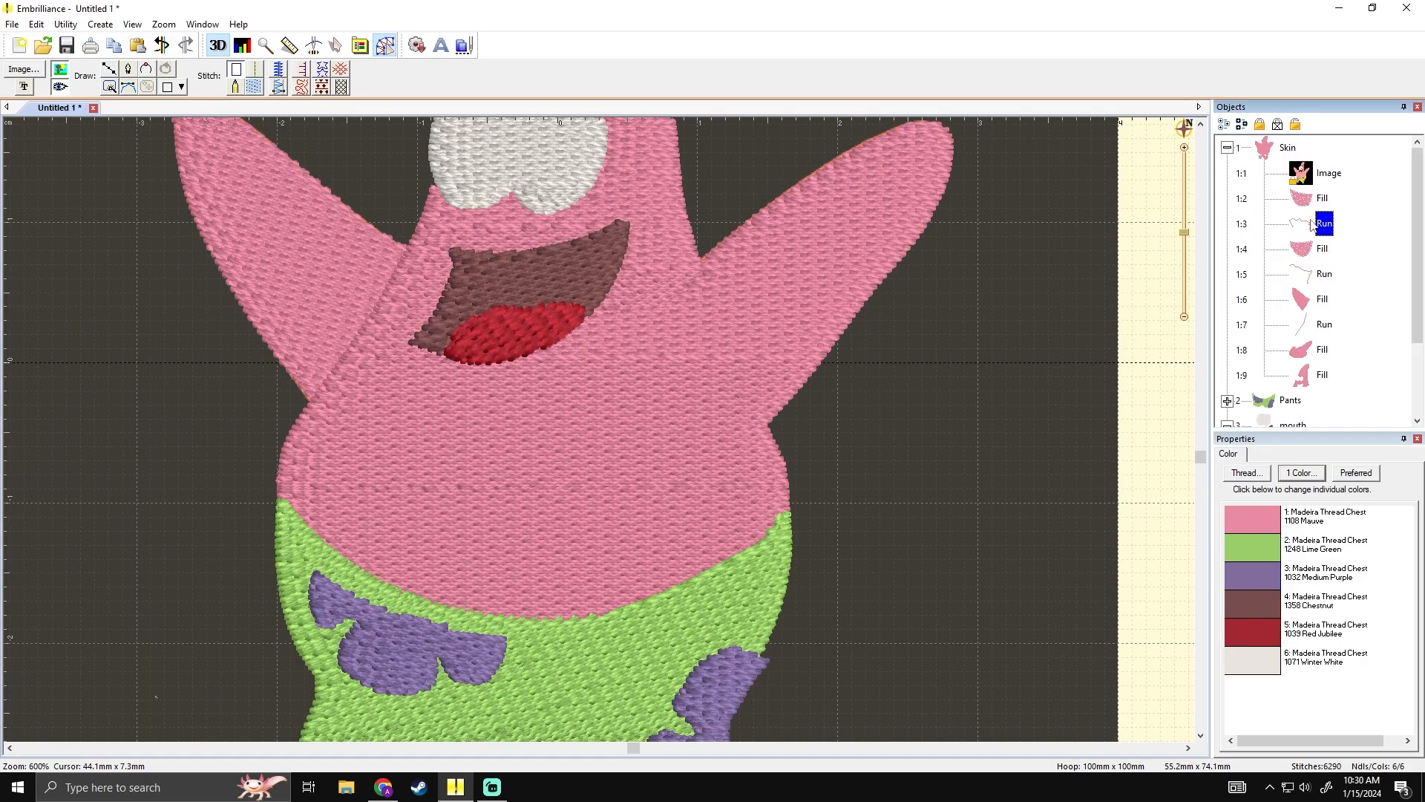
scroll(688, 457, "down", 3)
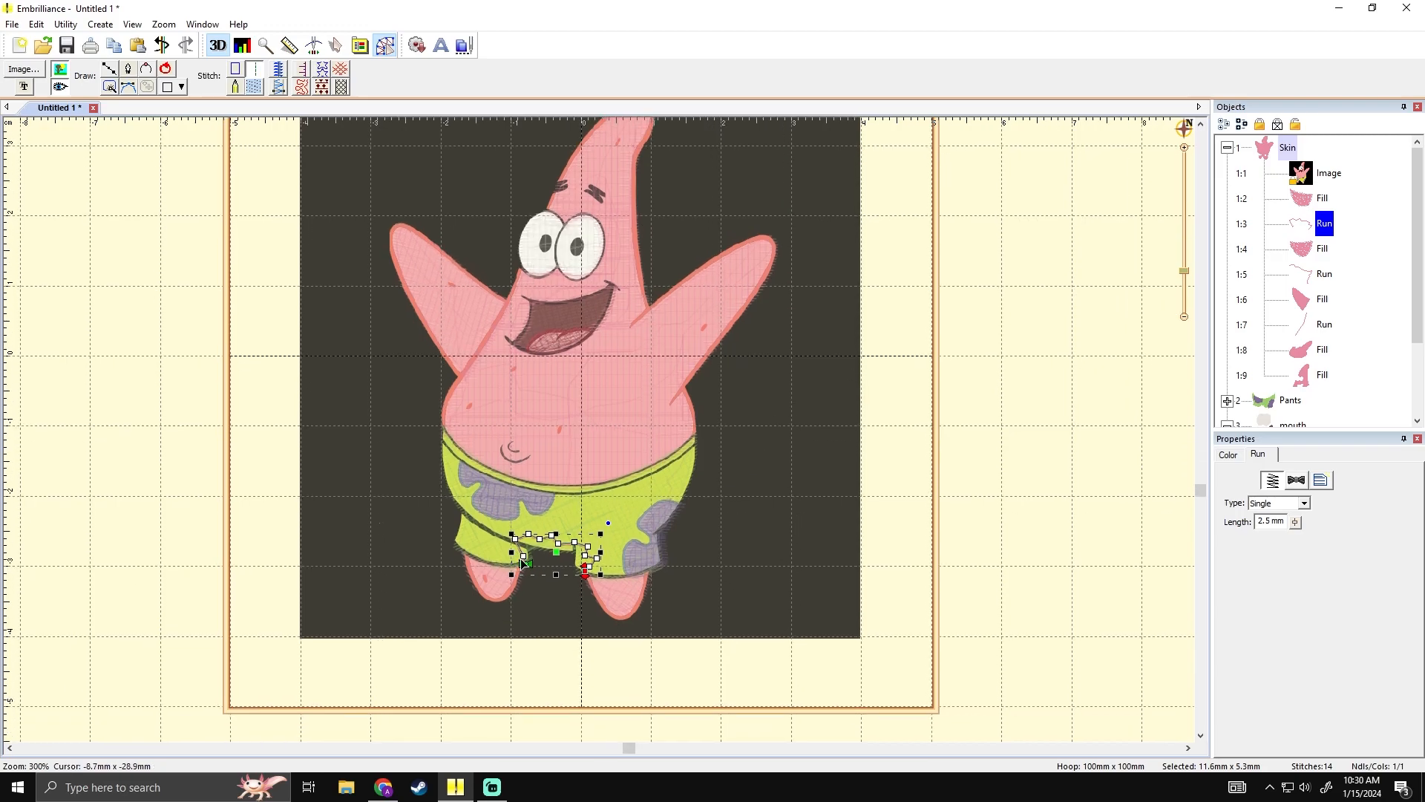
left_click(1305, 276)
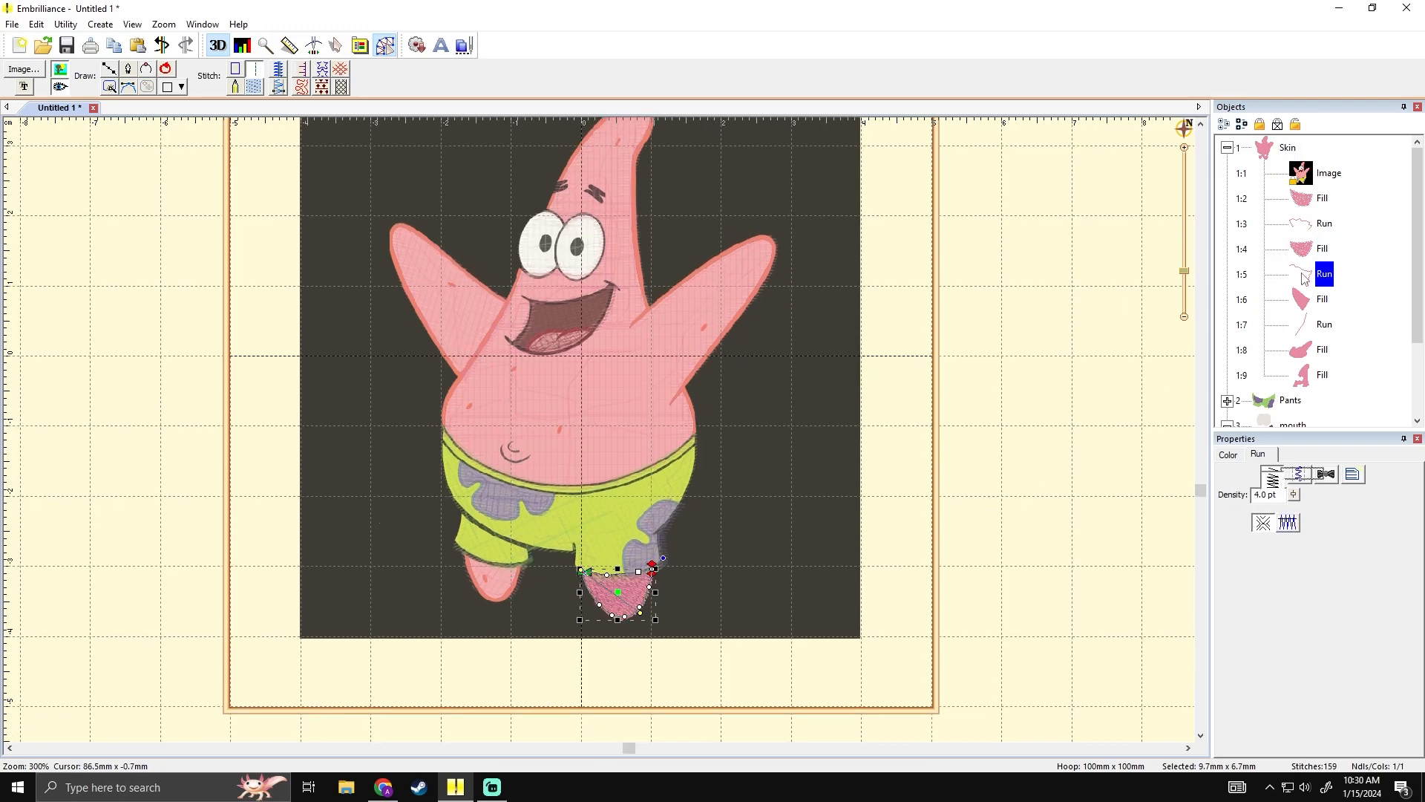
left_click(1011, 433)
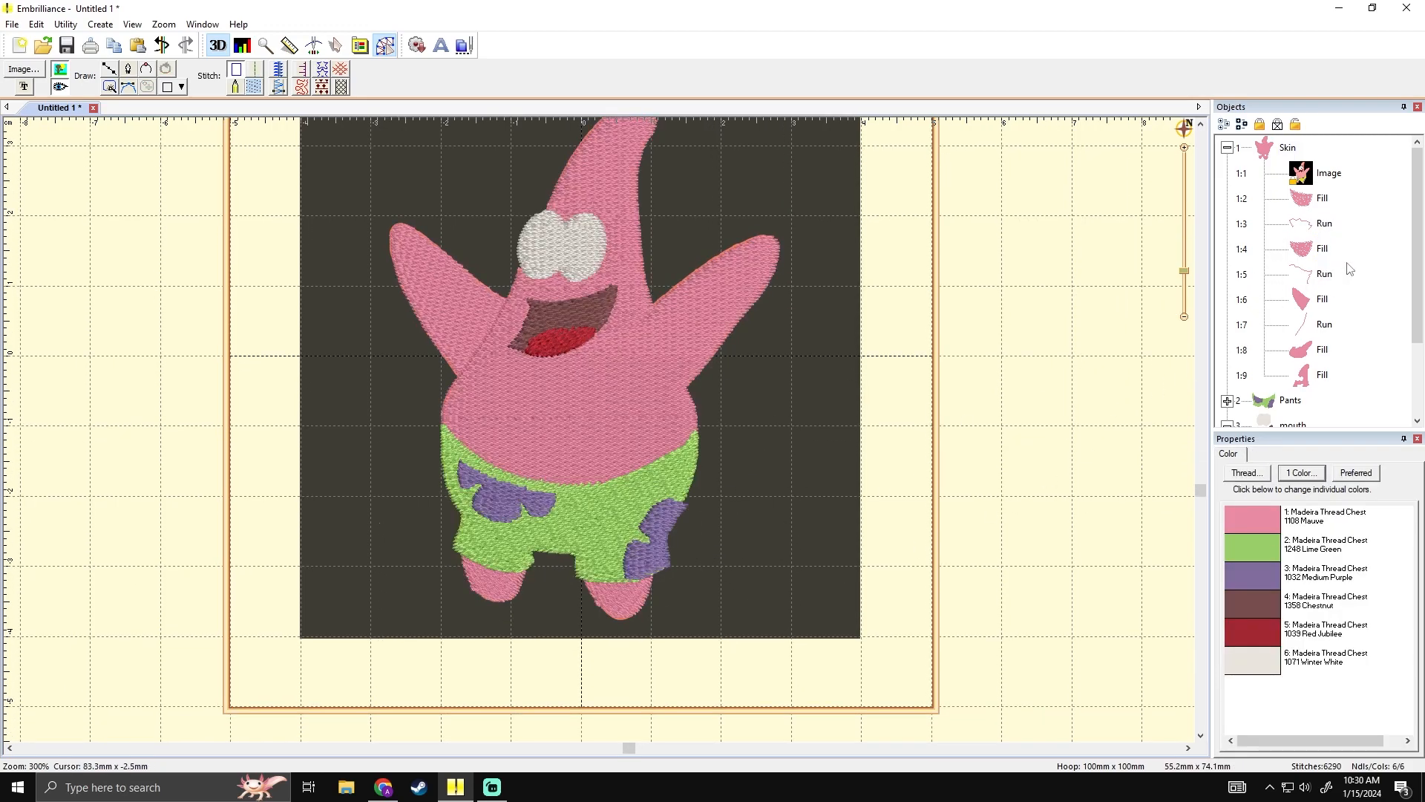
- Expand the Pants group and inspect the start and end points of its green fill and left purple patch
left_click(1227, 147)
left_click(1262, 175)
left_click(1227, 173)
left_click(1322, 198)
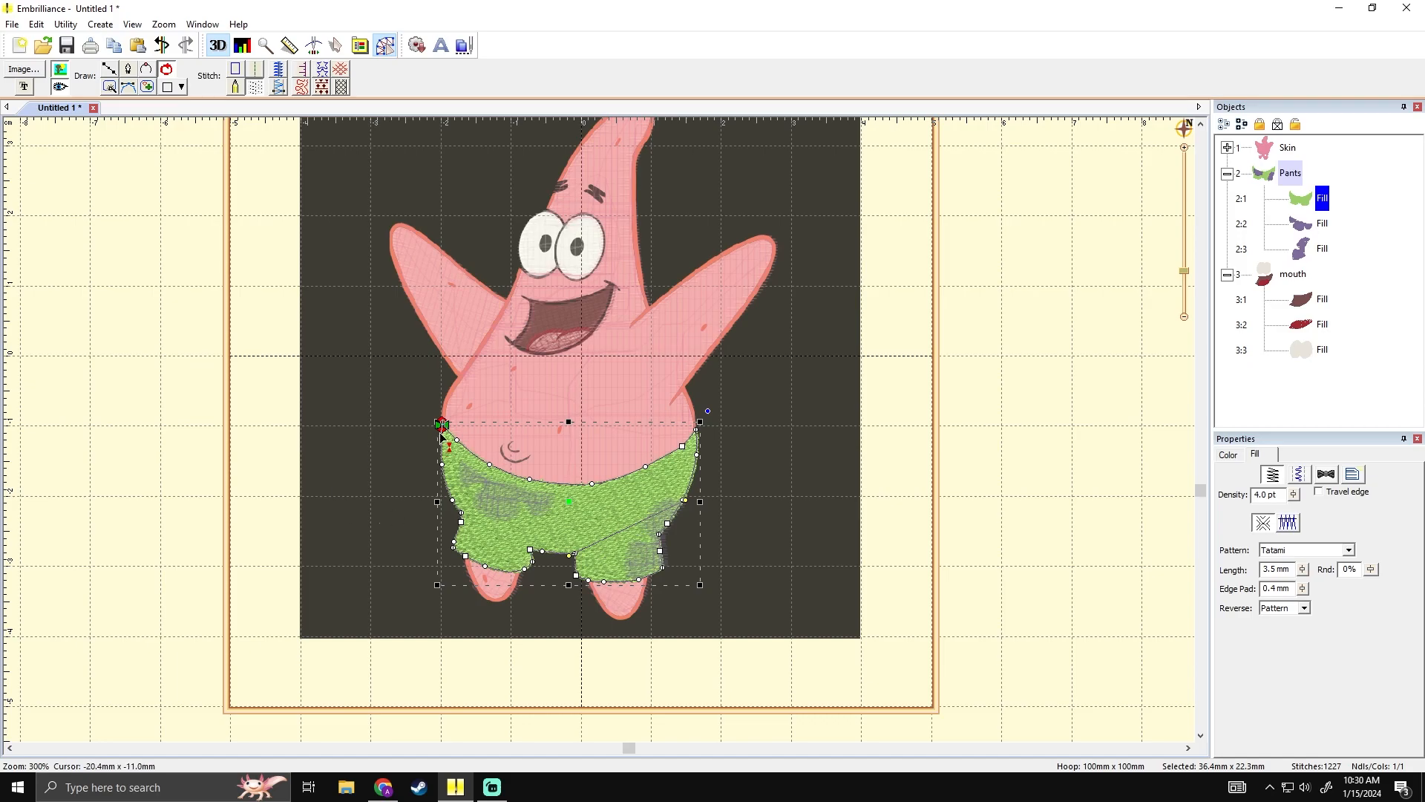
left_click(1305, 226)
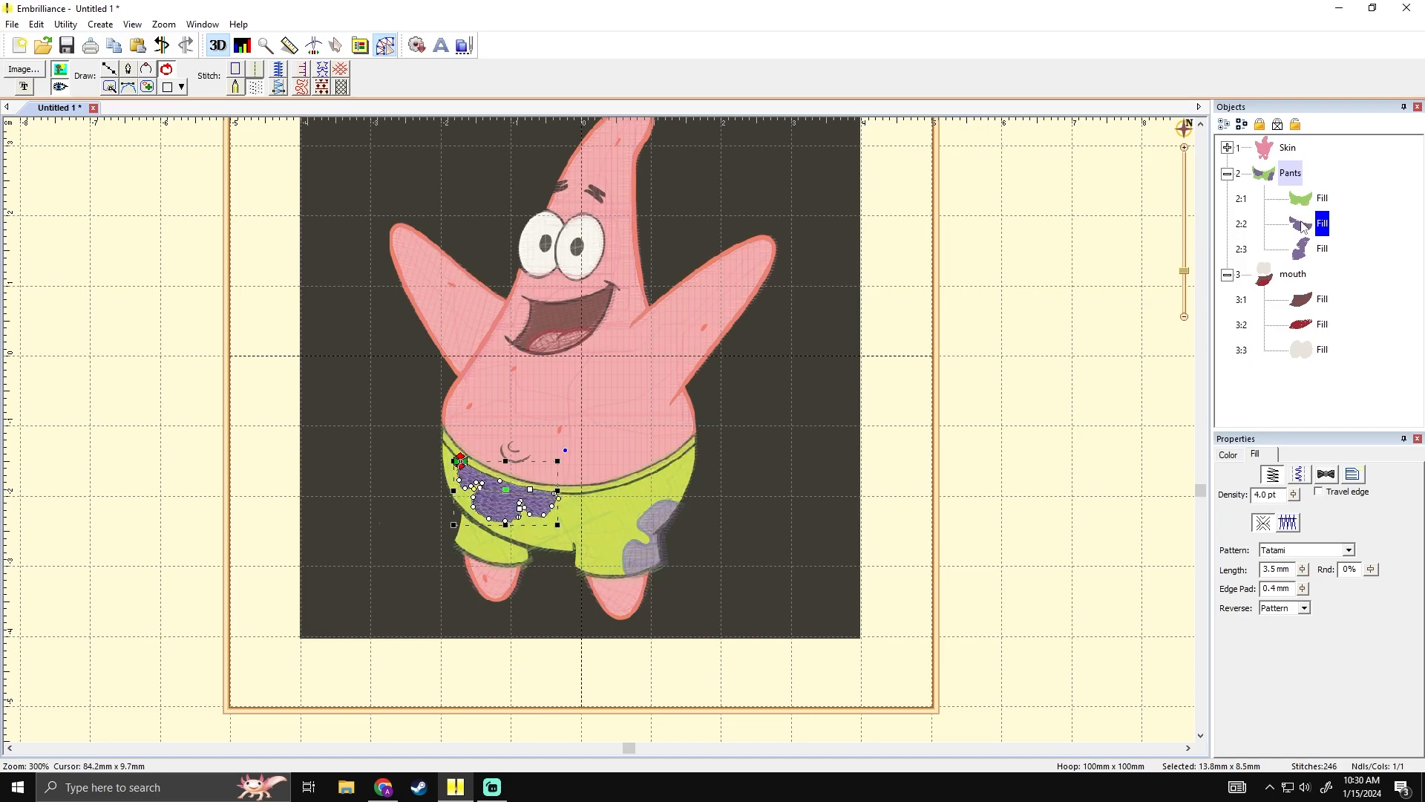
left_click(1304, 207)
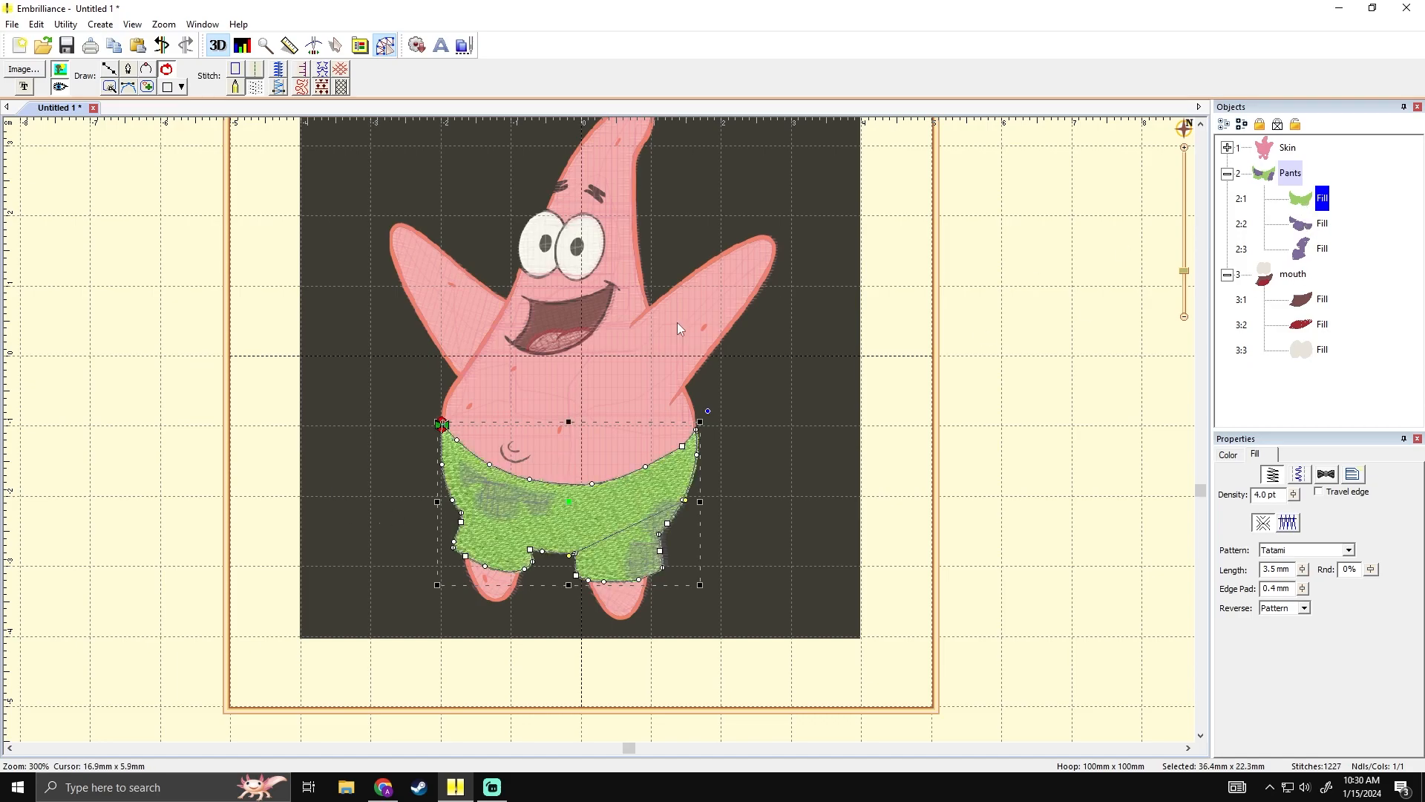
- Try moving the green pants fill's stitch end point along the waistband toward the left purple patch
left_click_drag(442, 421, 472, 452)
left_click(372, 432)
scroll(367, 435, "up", 3)
left_click_drag(385, 379, 422, 305)
left_click(373, 444)
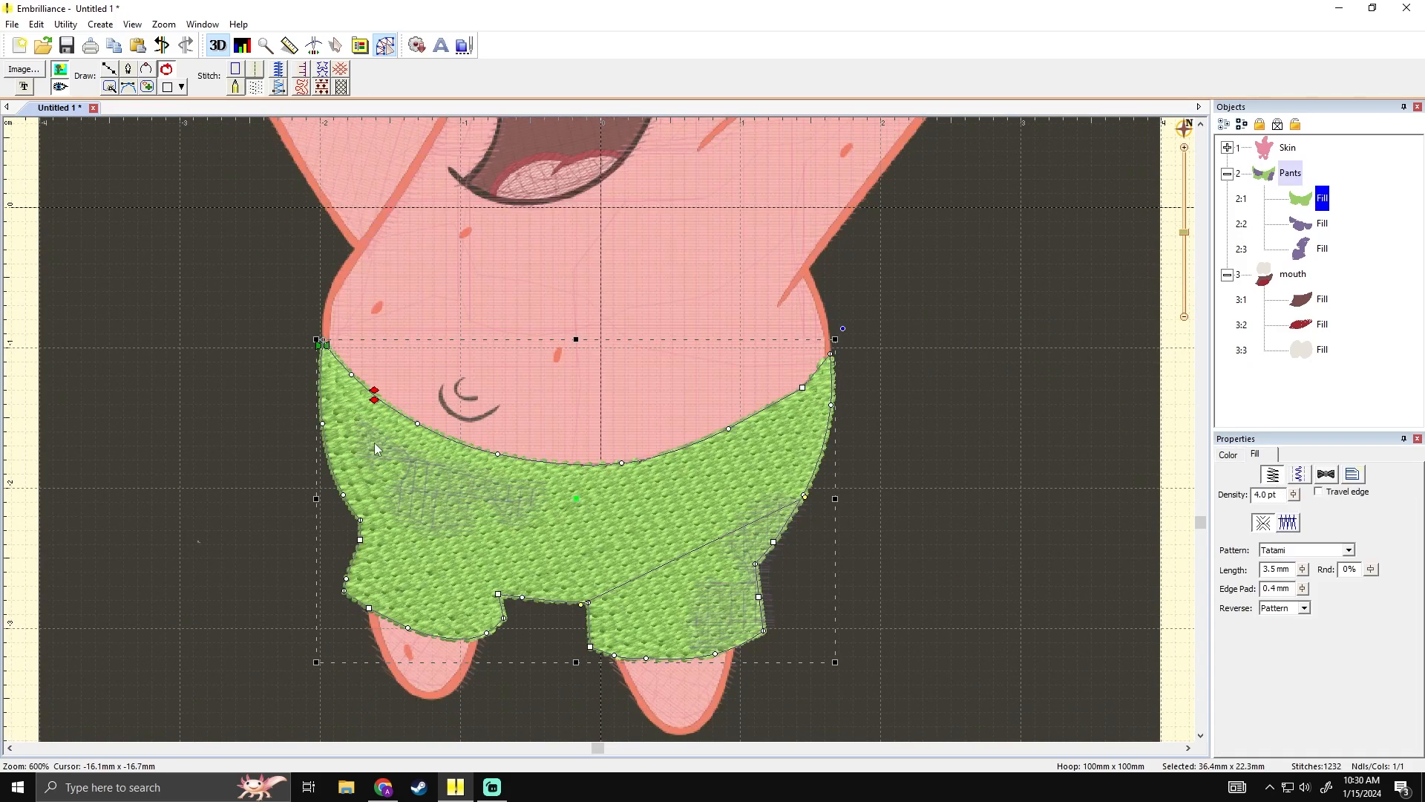
left_click(372, 447)
left_click(373, 422)
left_click(318, 339)
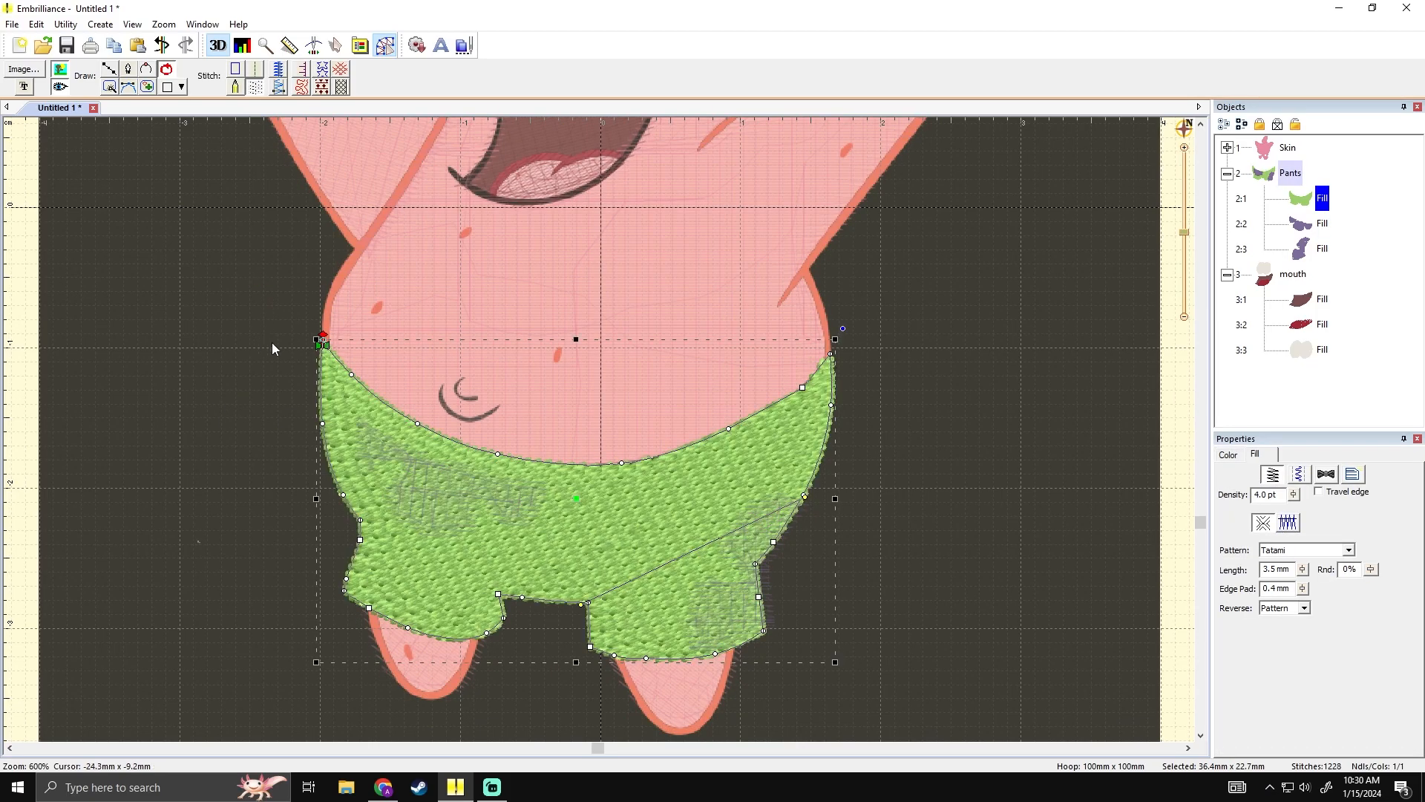
- Move the left purple patch's stitch end point to the patch's right edge
left_click(1320, 224)
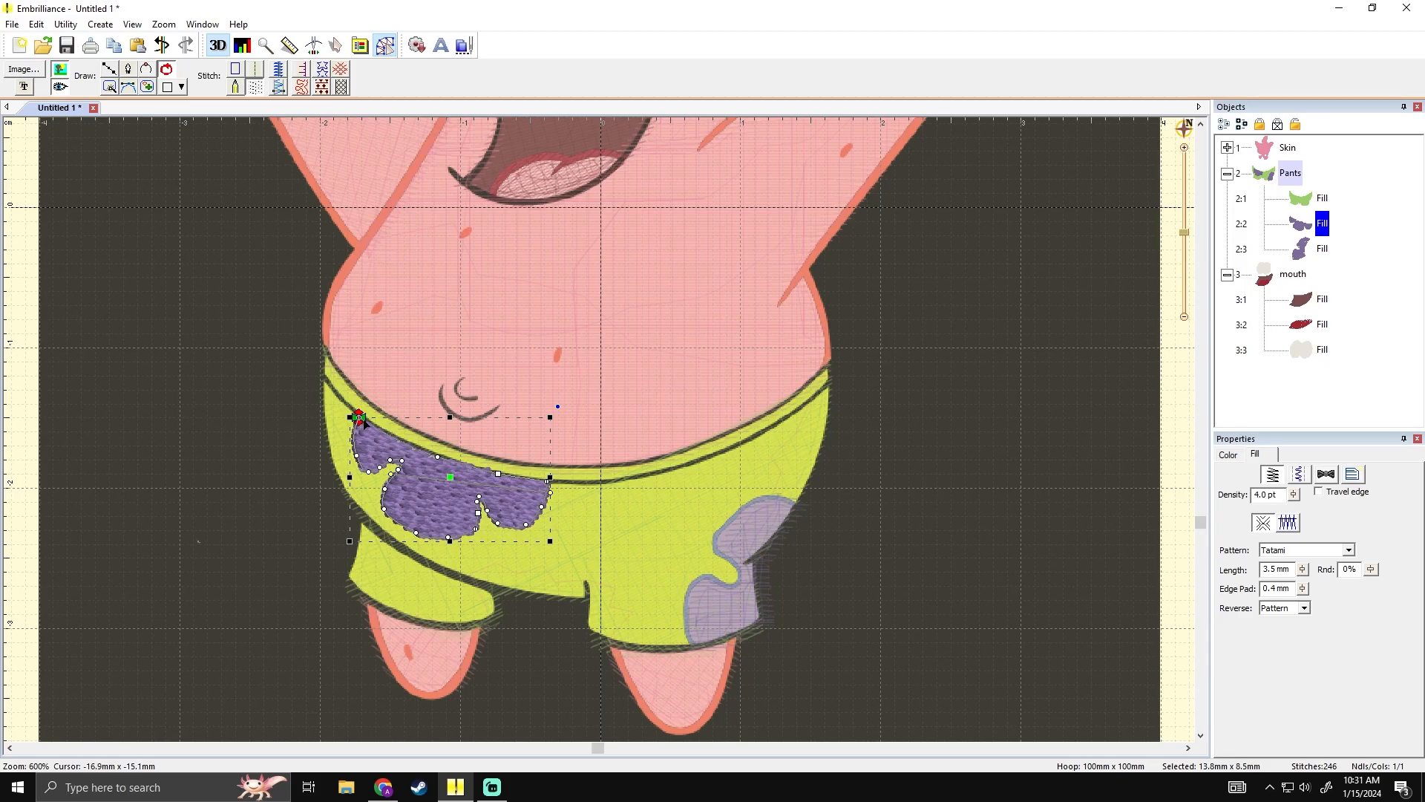
mouse_move(362, 417)
left_mouse_down()
mouse_move(604, 518)
mouse_move(547, 479)
left_mouse_up()
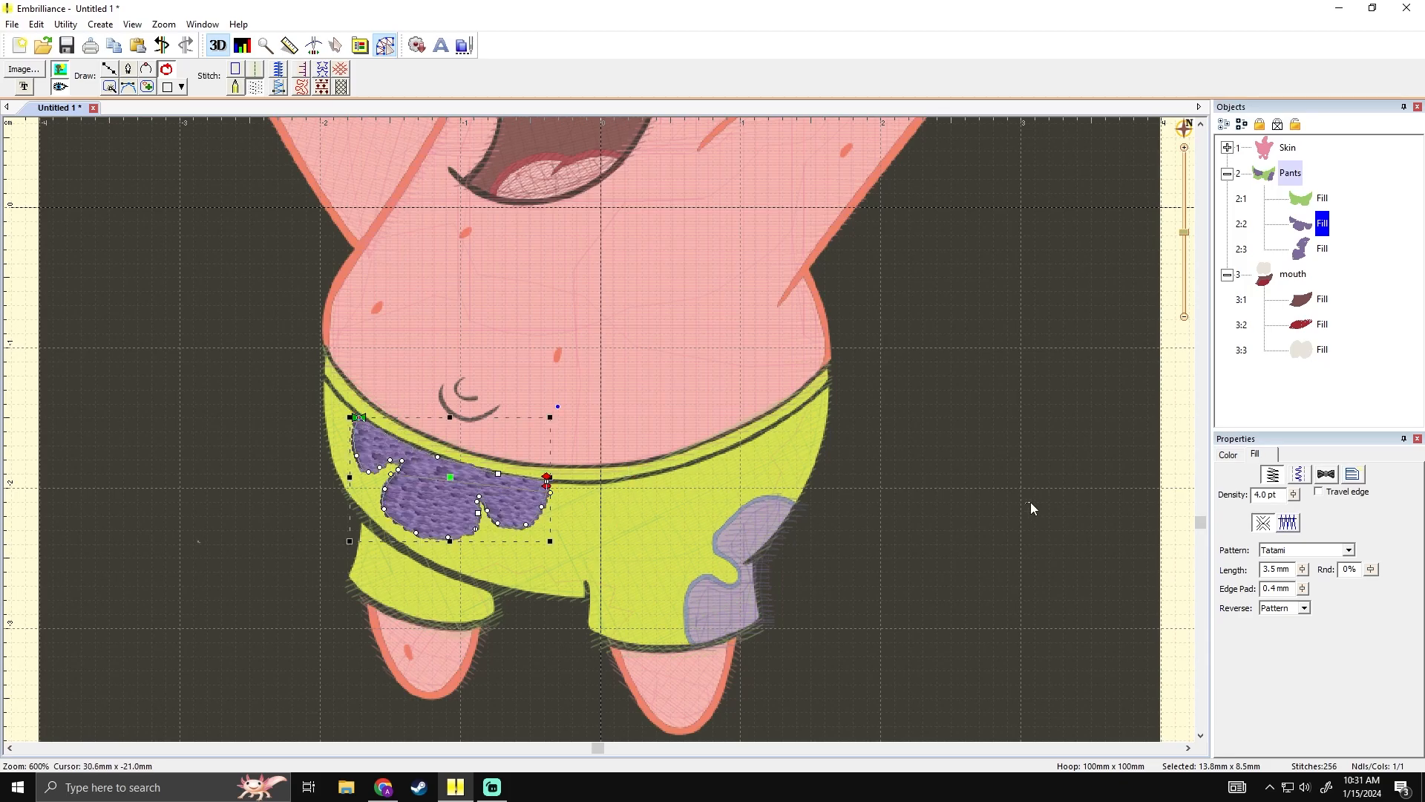
left_click(1030, 502)
left_click_drag(981, 510, 932, 493)
left_click(480, 487)
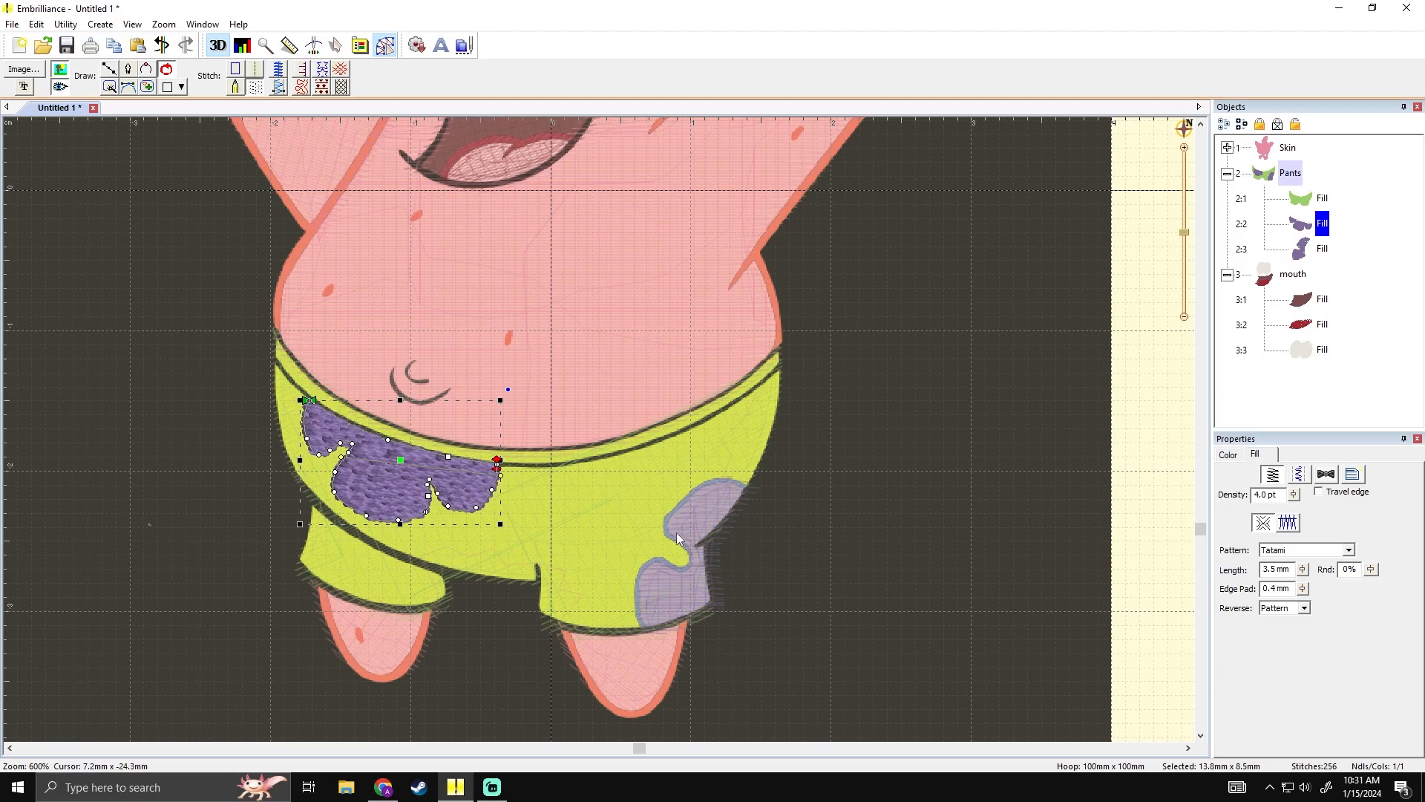
- Inspect the jump between the left purple patch's end point and the right purple patch's start point
left_click(795, 510)
left_click_drag(717, 483, 603, 448)
left_click(363, 459)
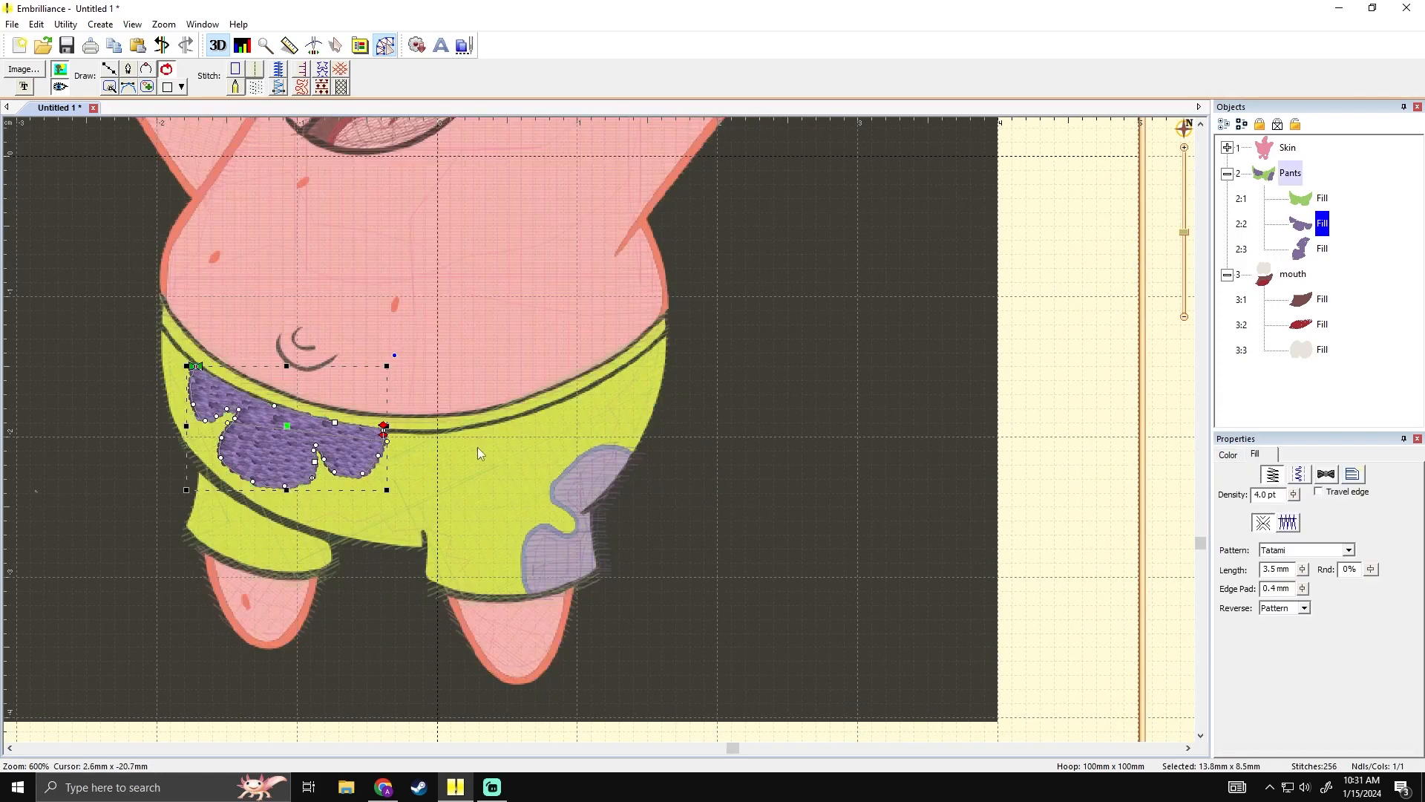
left_click(579, 481)
left_click(572, 576)
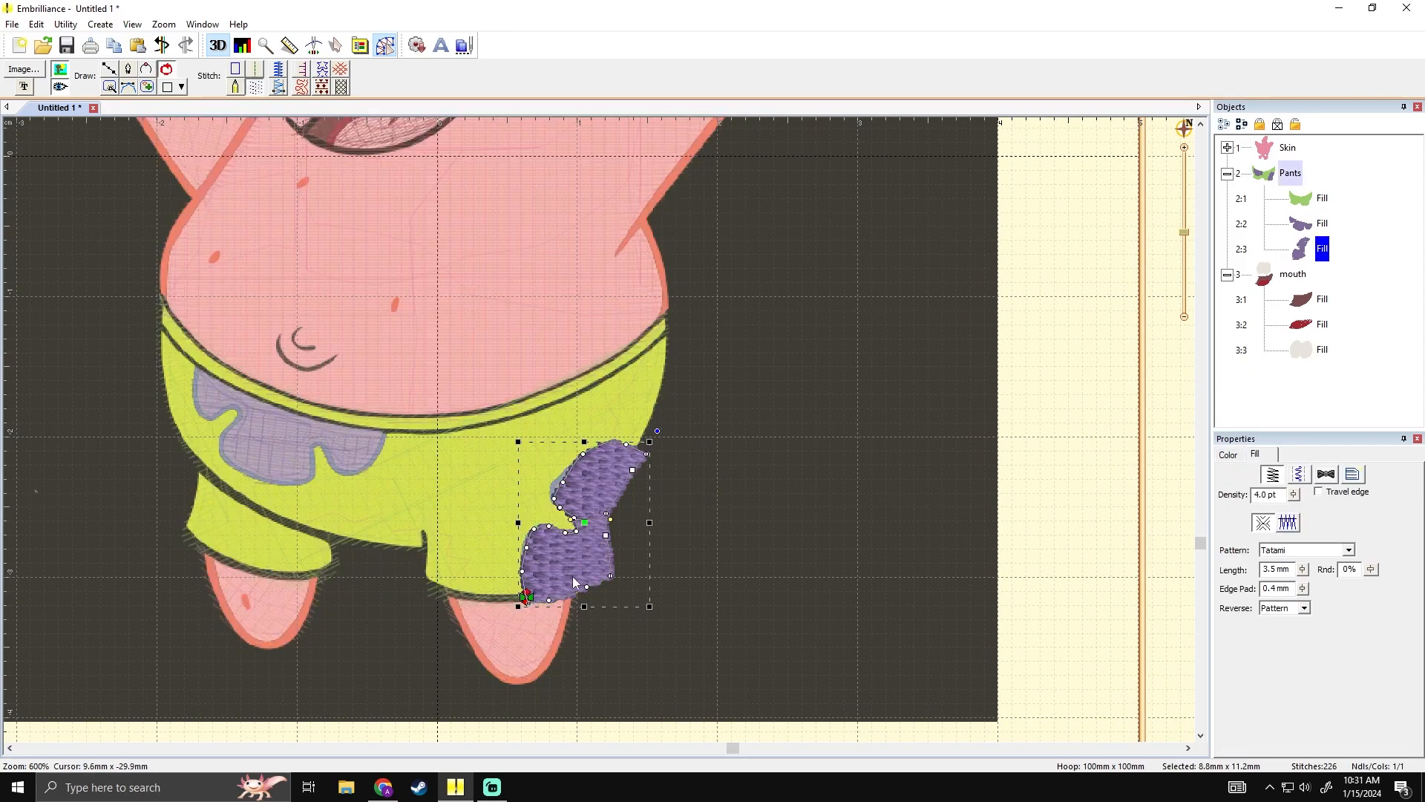
left_click(758, 424)
left_click_drag(758, 424, 855, 386)
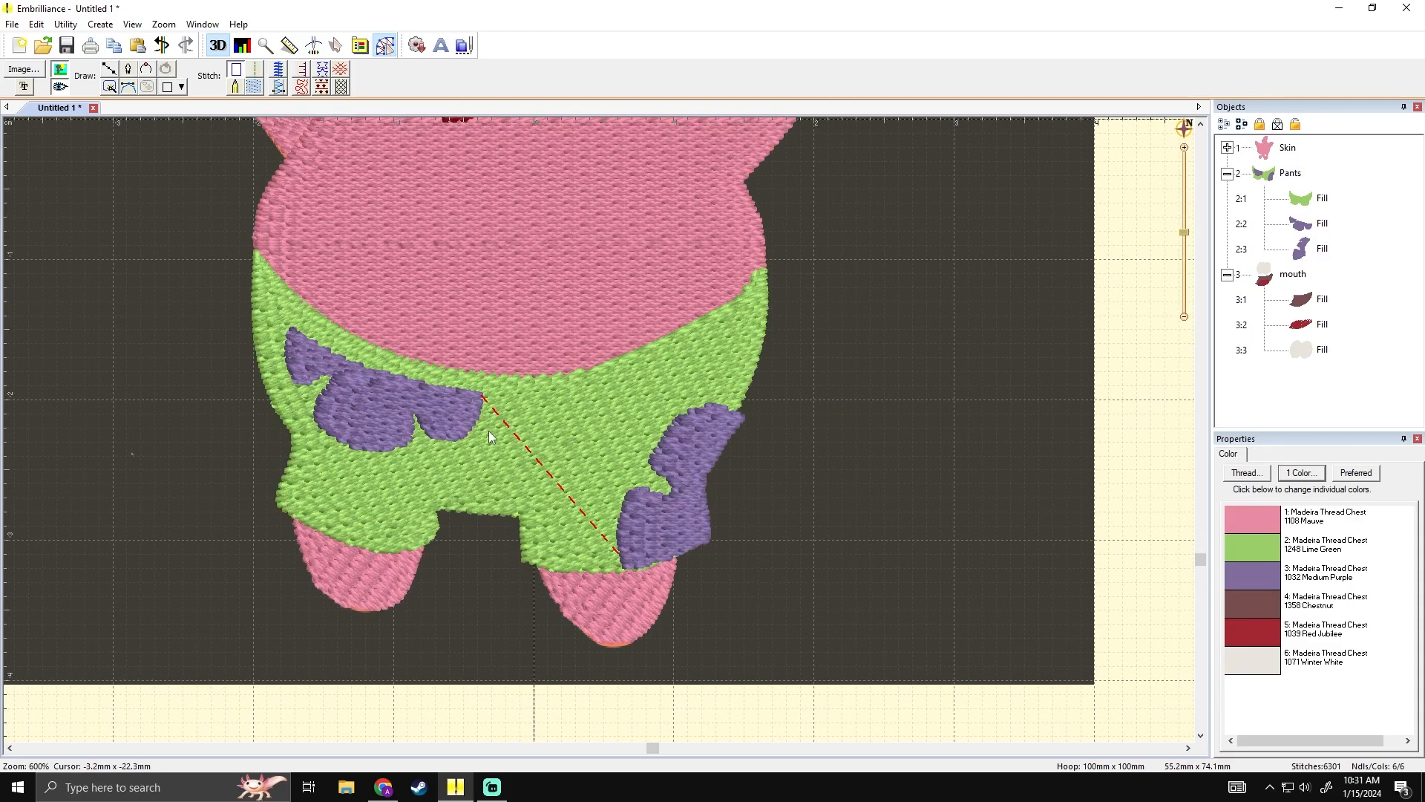
left_click(479, 398)
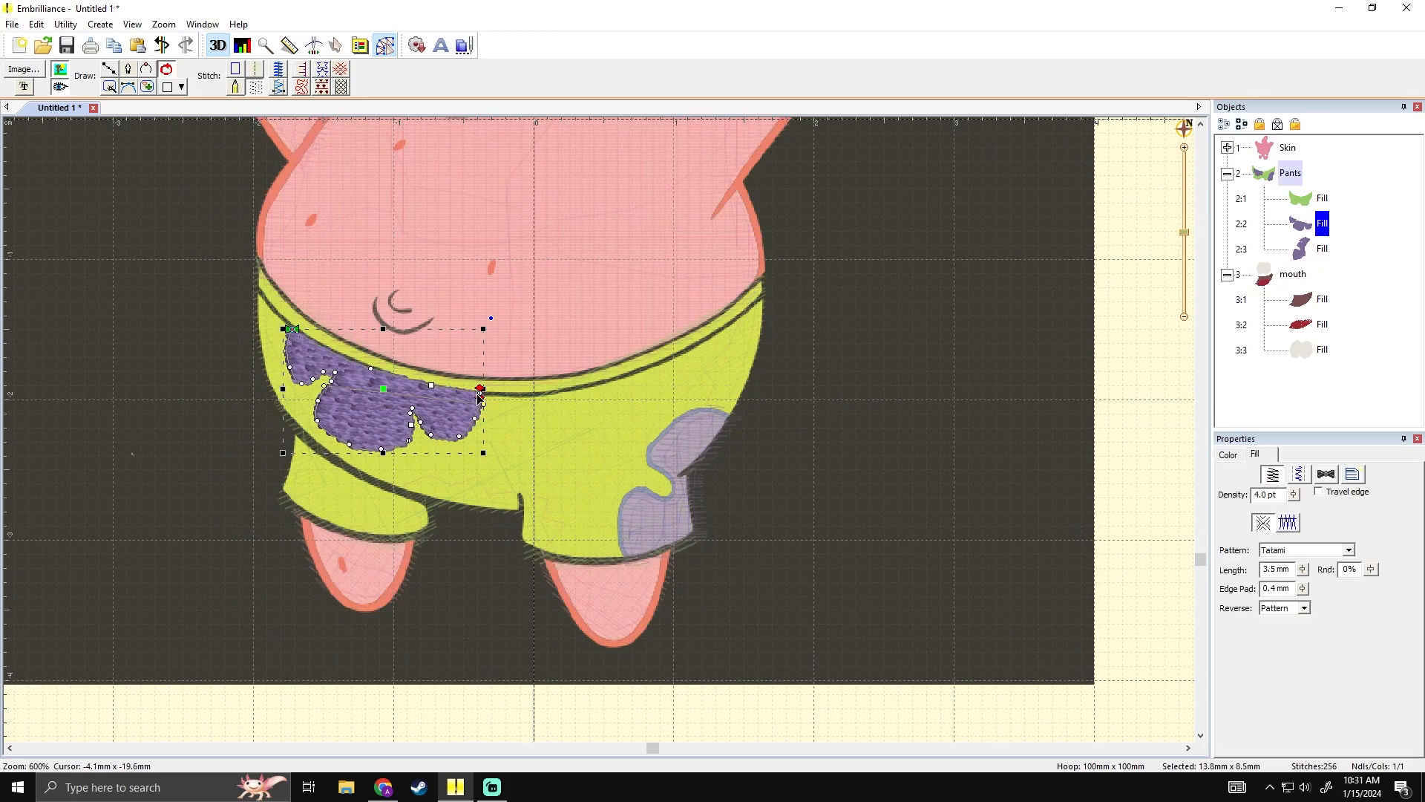
left_click(624, 536)
left_click(759, 525)
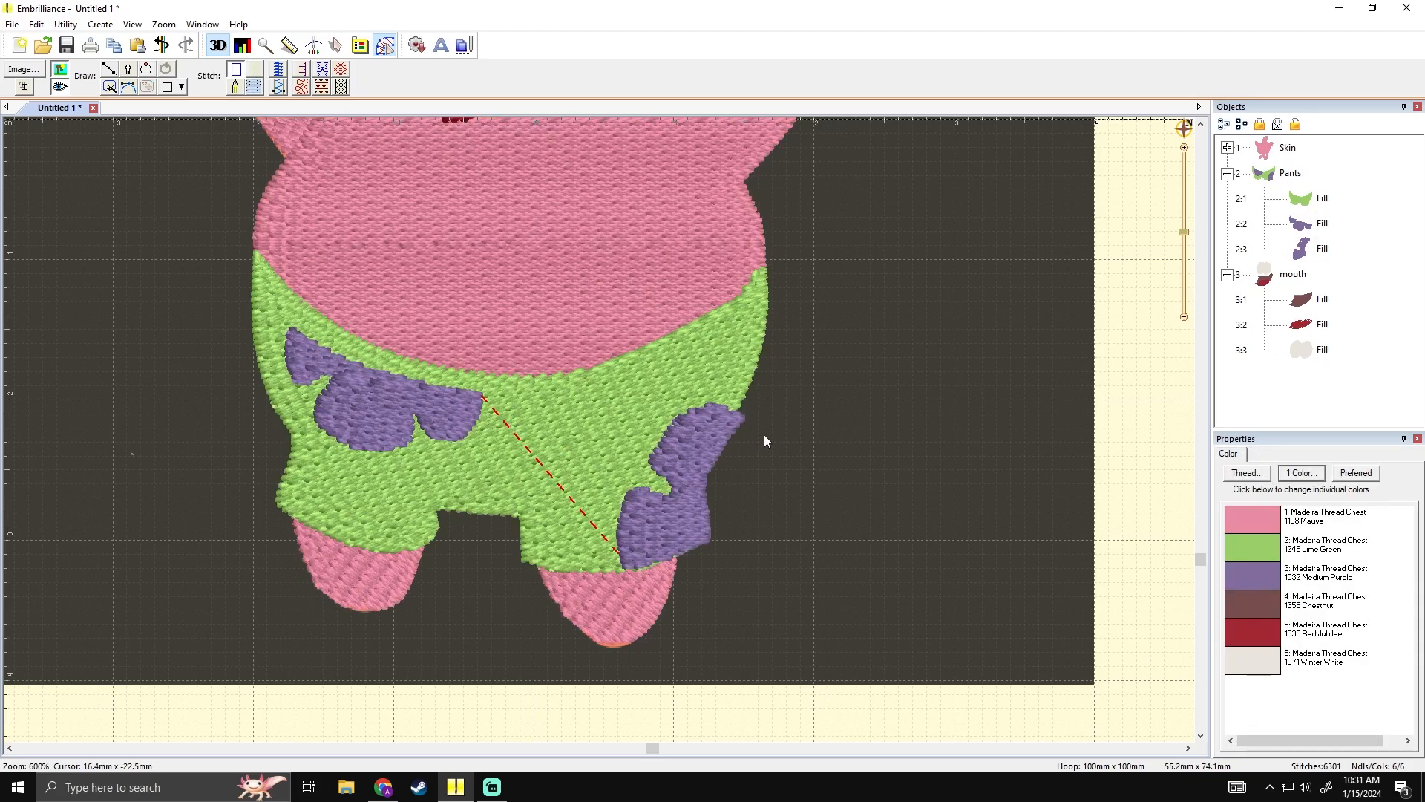
- Try routing a purple run stitch along the waistband from the left purple patch's right edge toward the right purple patch
scroll(769, 513, "up", 2)
left_click(453, 468)
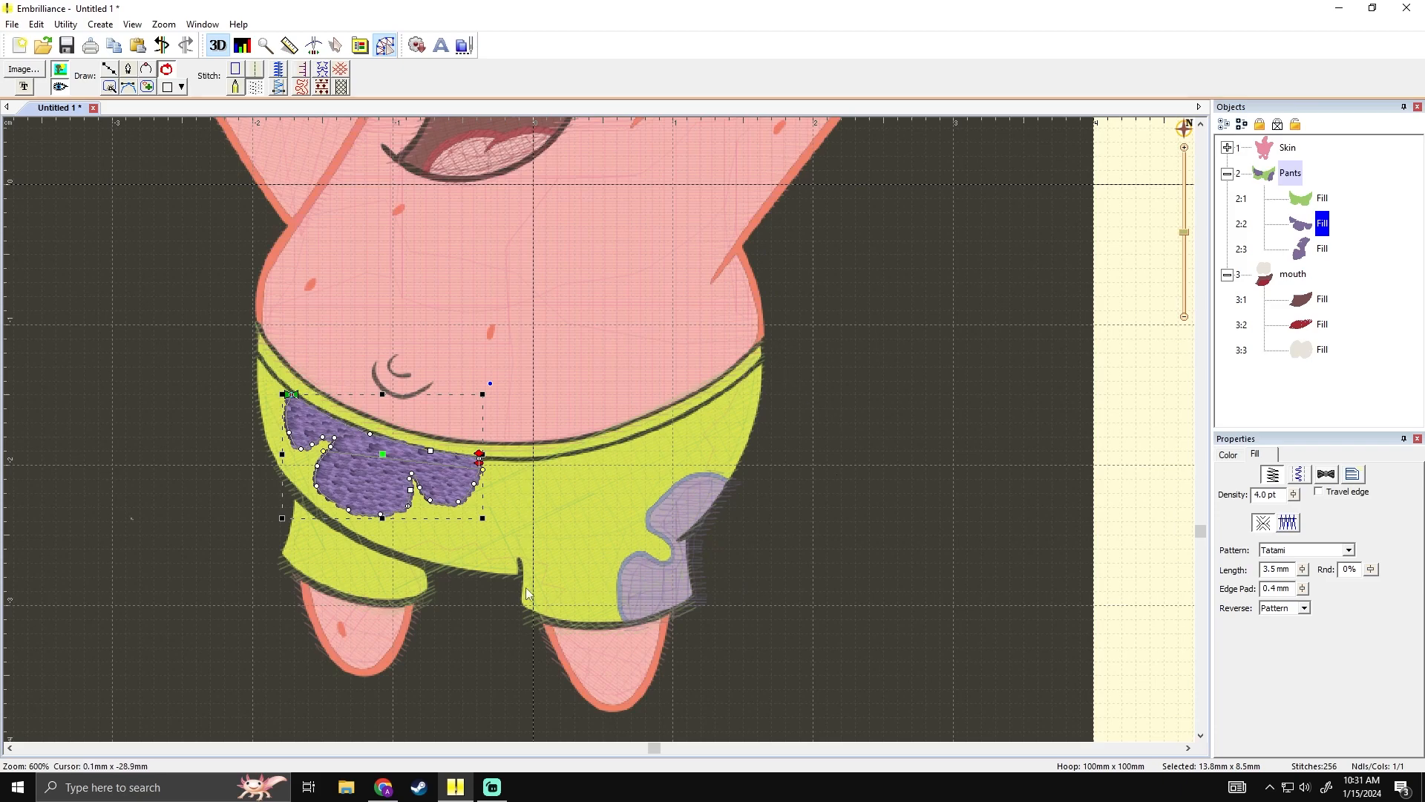
left_click(857, 456)
left_click(475, 477)
left_click(107, 72)
left_click(482, 461)
left_click(546, 461)
left_click(584, 452)
left_click(635, 439)
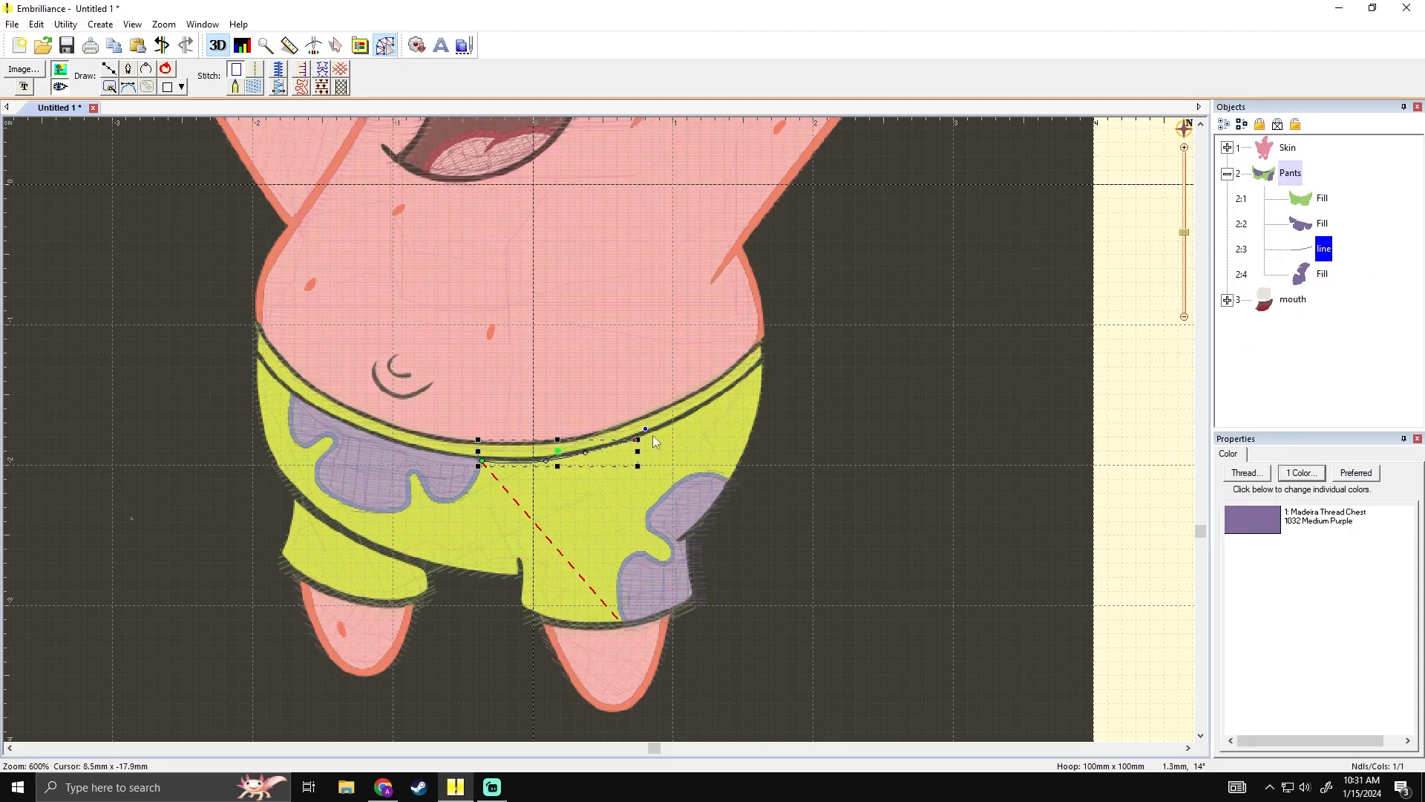
key("Return")
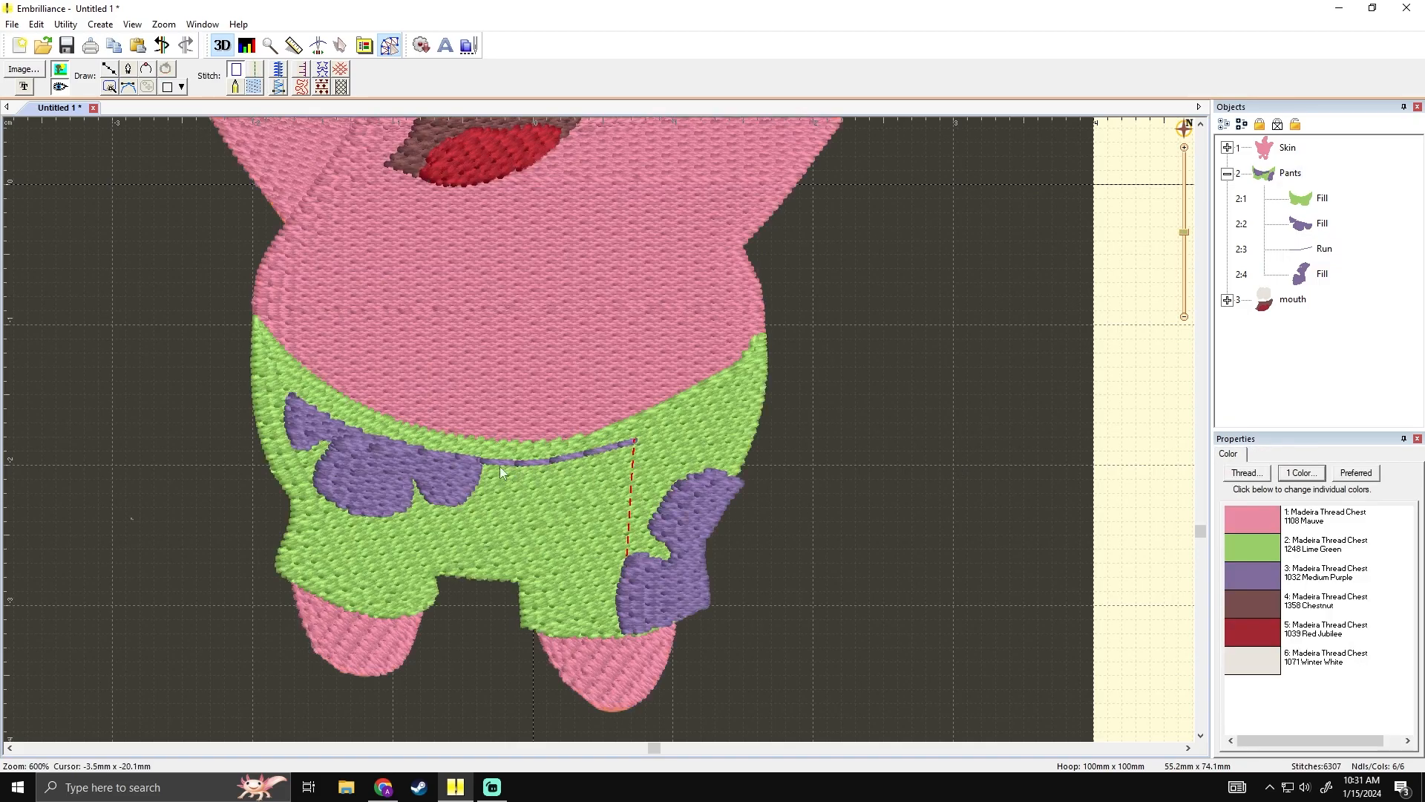
- Delete the purple run stitch along the waistband
left_click(599, 449)
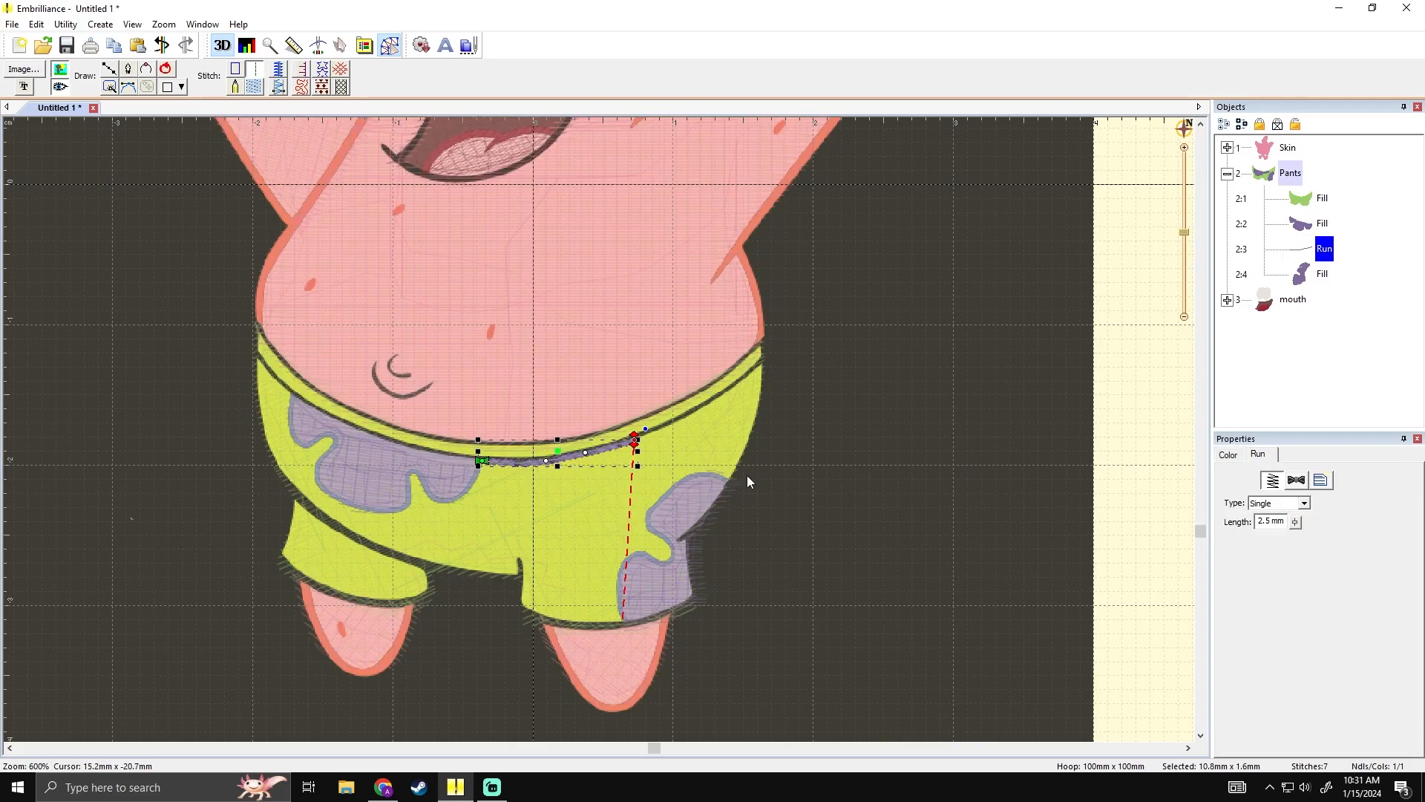
key("Delete")
scroll(783, 449, "down", 3)
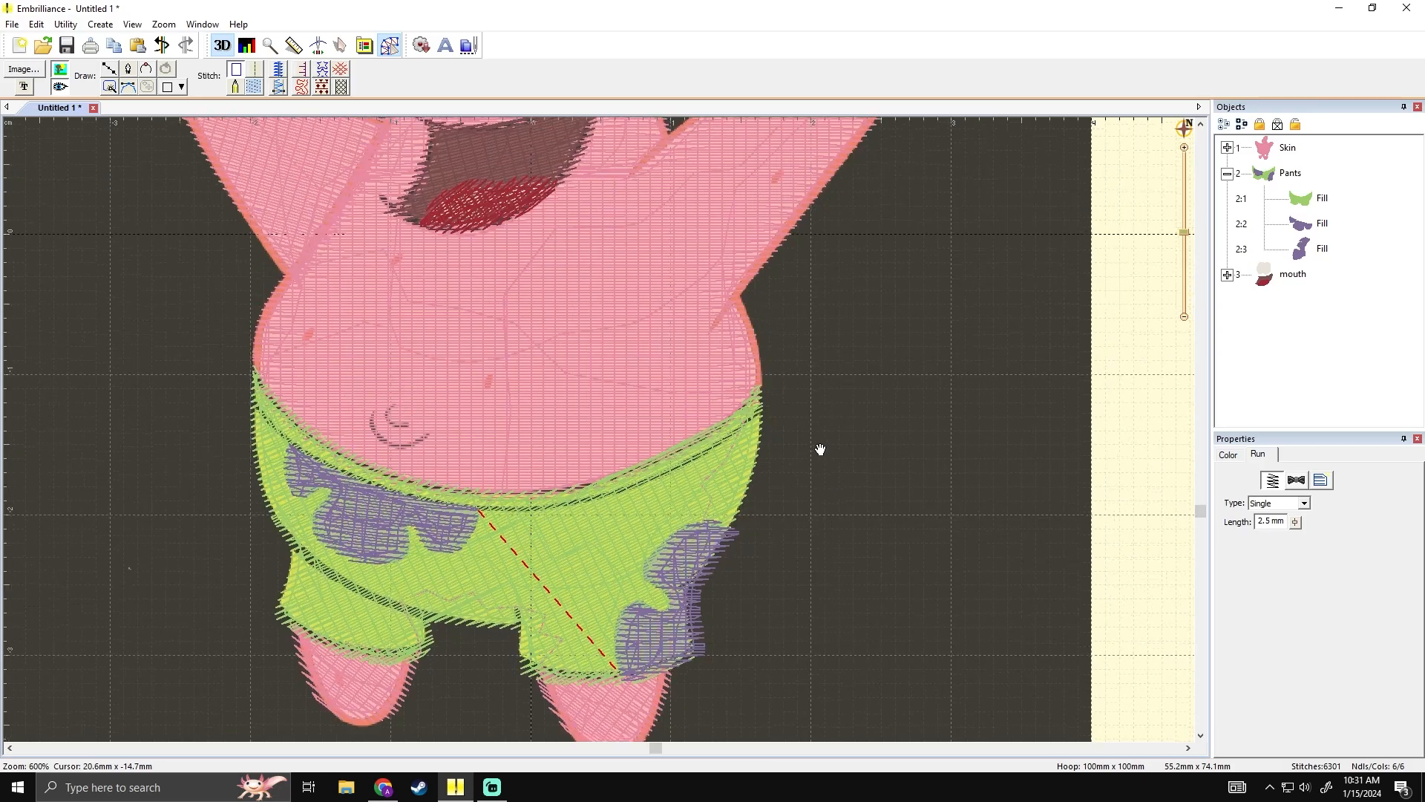
scroll(740, 466, "up", 3)
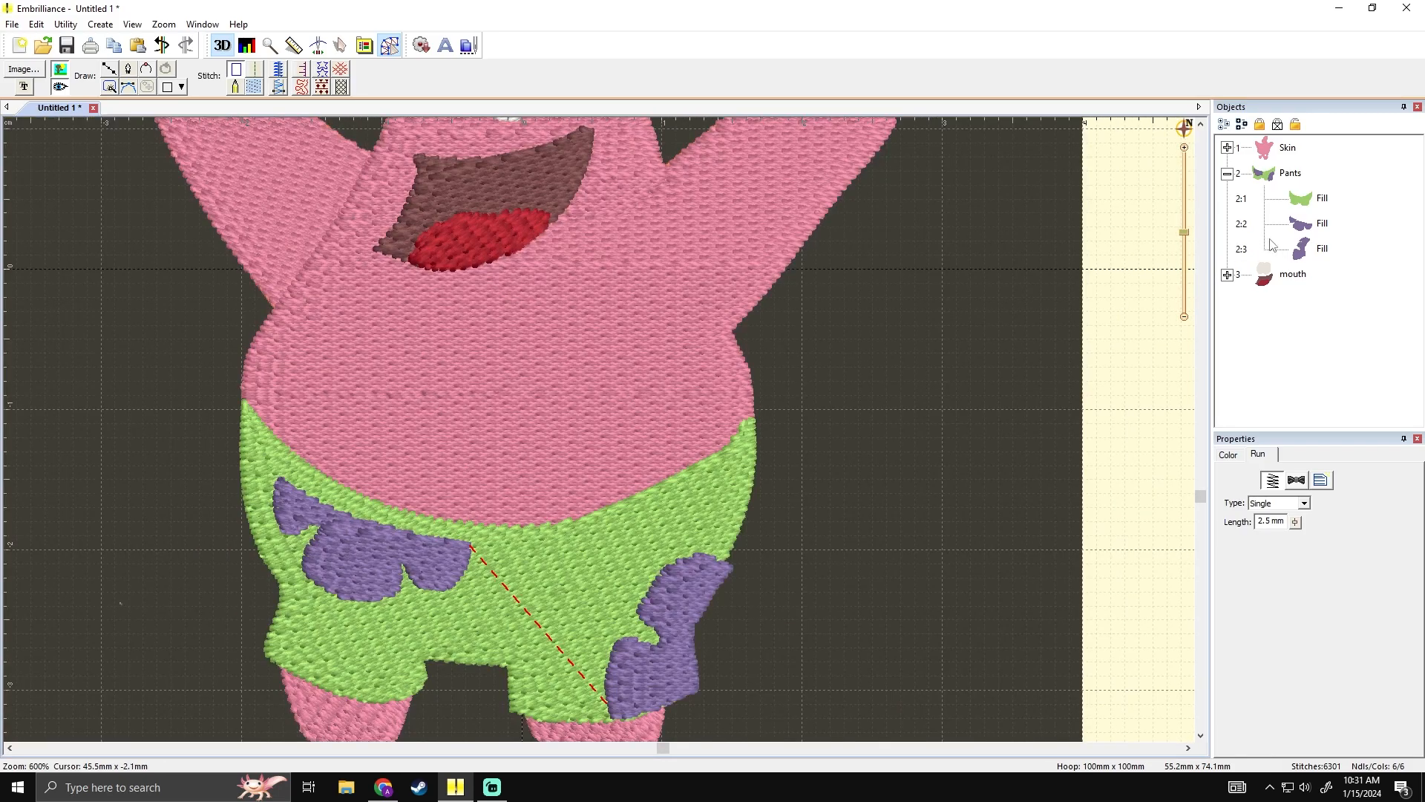
- Move the mouth fill's stitch end point to the mouth's left corner and nudge its upper-left edge node slightly outward
left_click(1227, 173)
left_click_drag(1020, 253, 1111, 489)
left_click(679, 380)
mouse_move(673, 365)
left_mouse_down()
mouse_move(692, 339)
mouse_move(708, 349)
mouse_move(305, 533)
left_mouse_up()
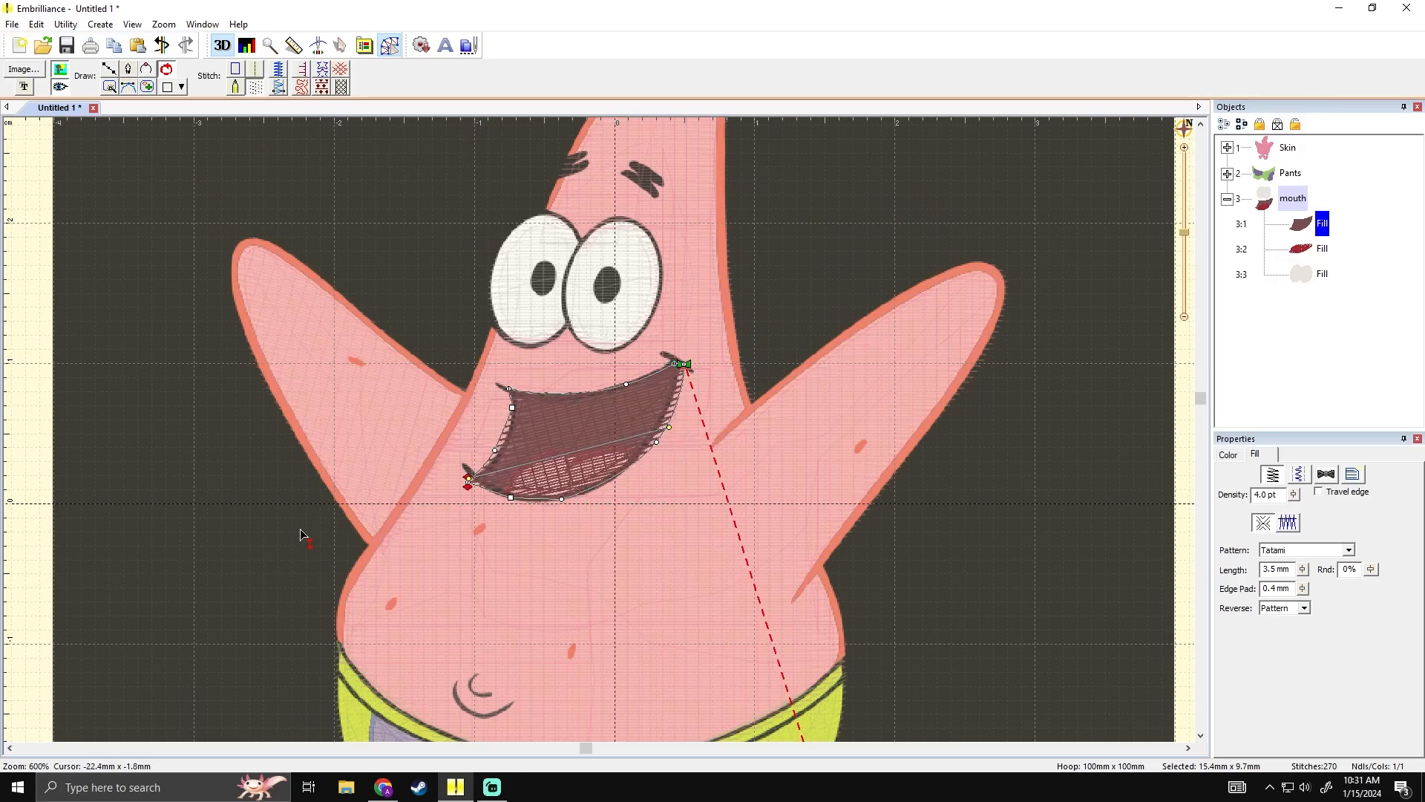
left_click(554, 434)
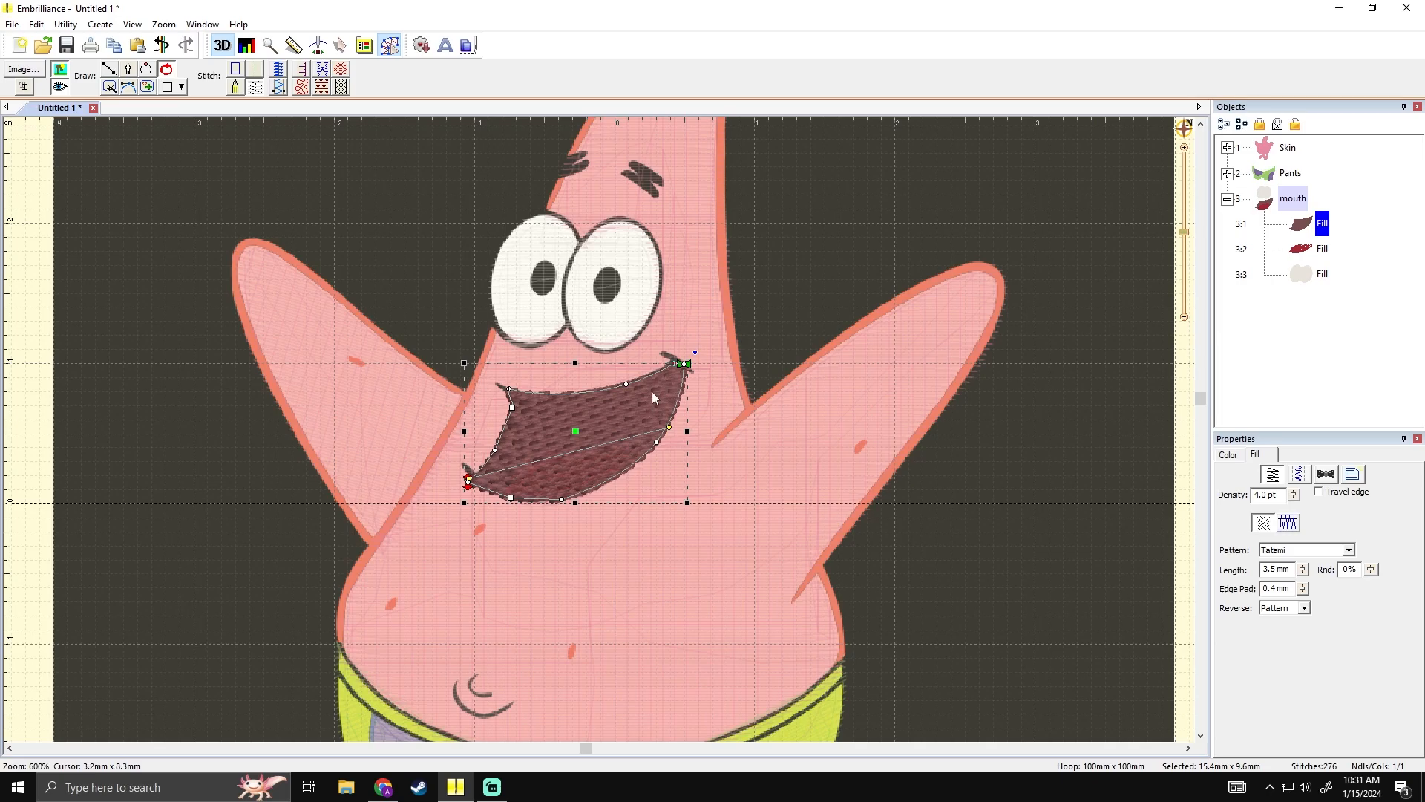
left_click_drag(513, 407, 507, 409)
left_click(750, 317)
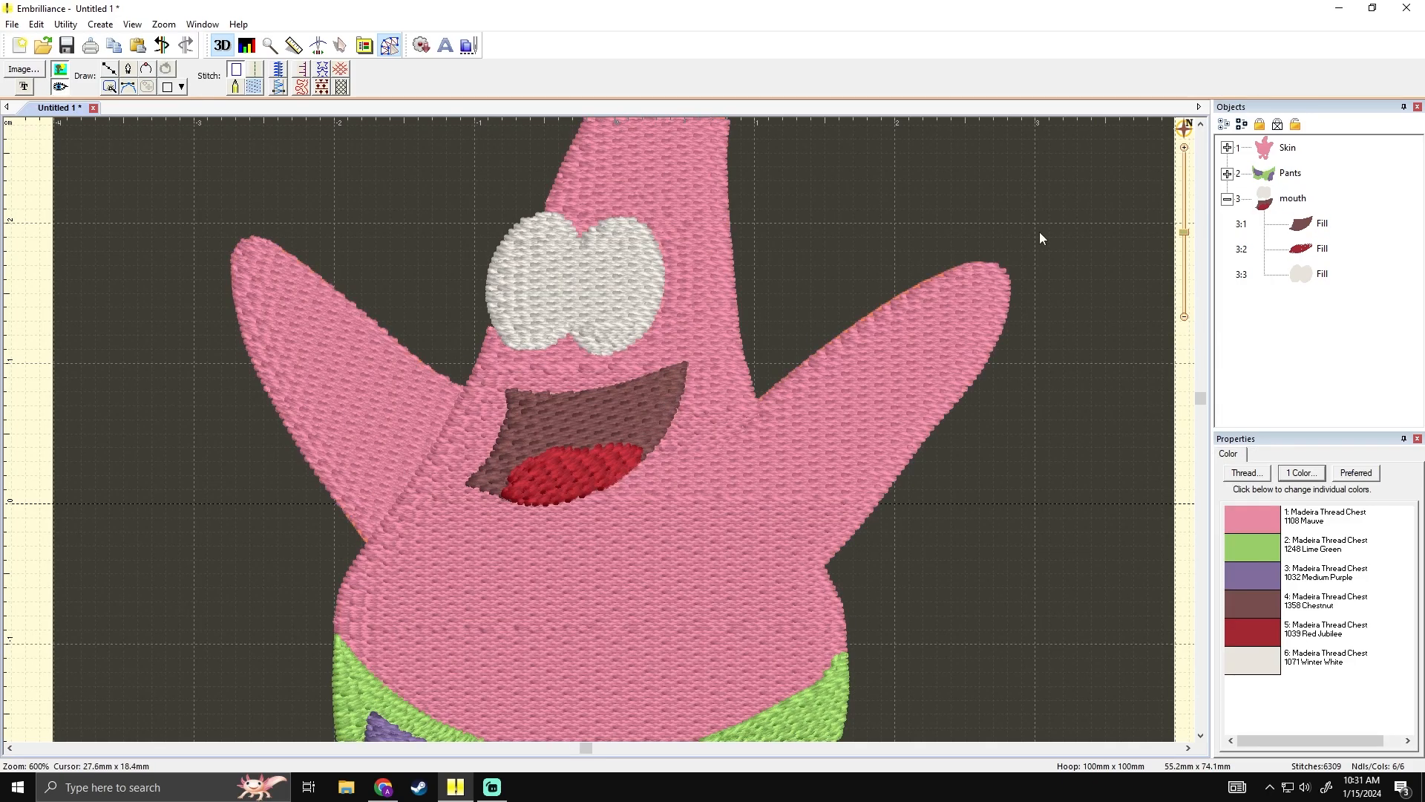
- Inspect the start and end points of the tongue fill and the white eyes fill
left_click(1306, 251)
left_click(1306, 272)
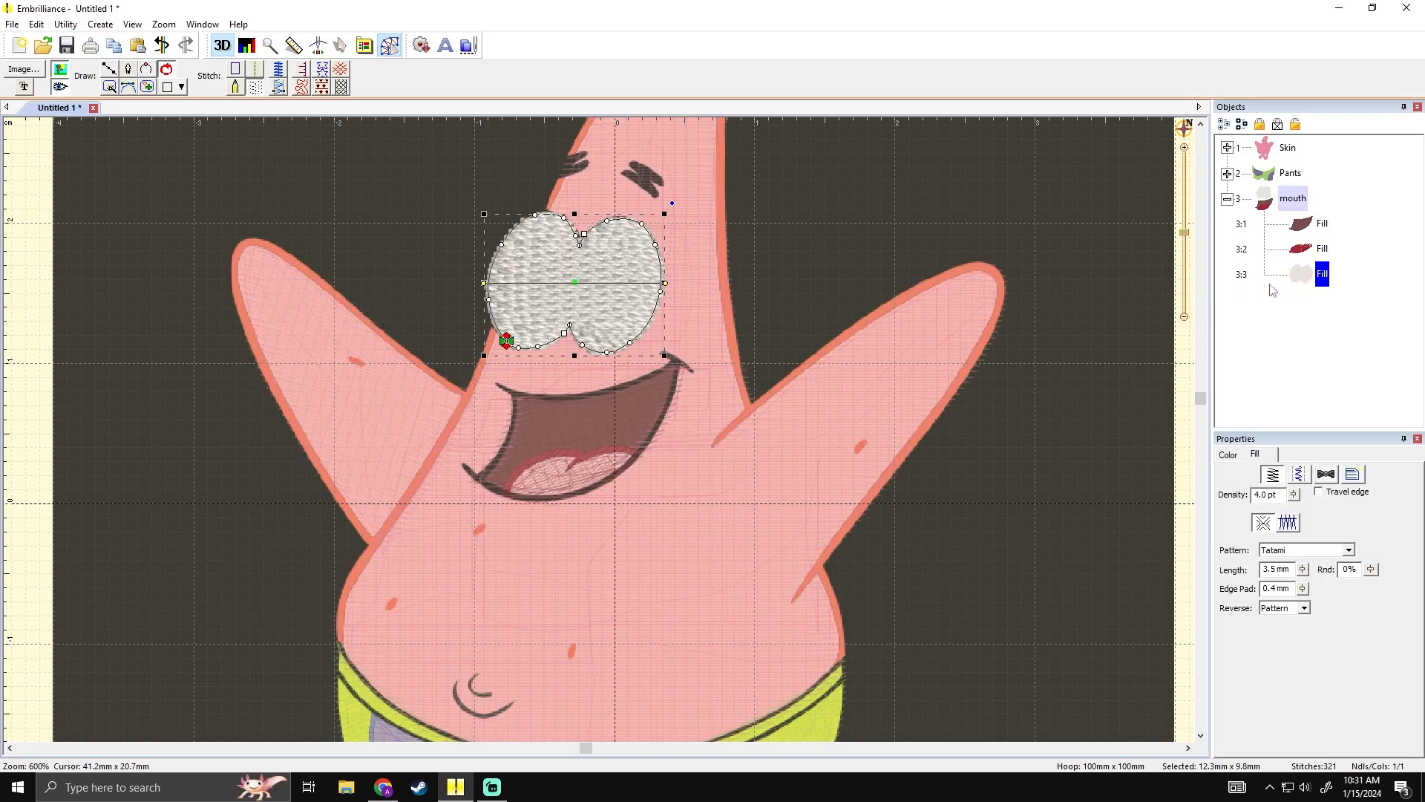
left_click(809, 227)
left_click(563, 276)
left_click(405, 259)
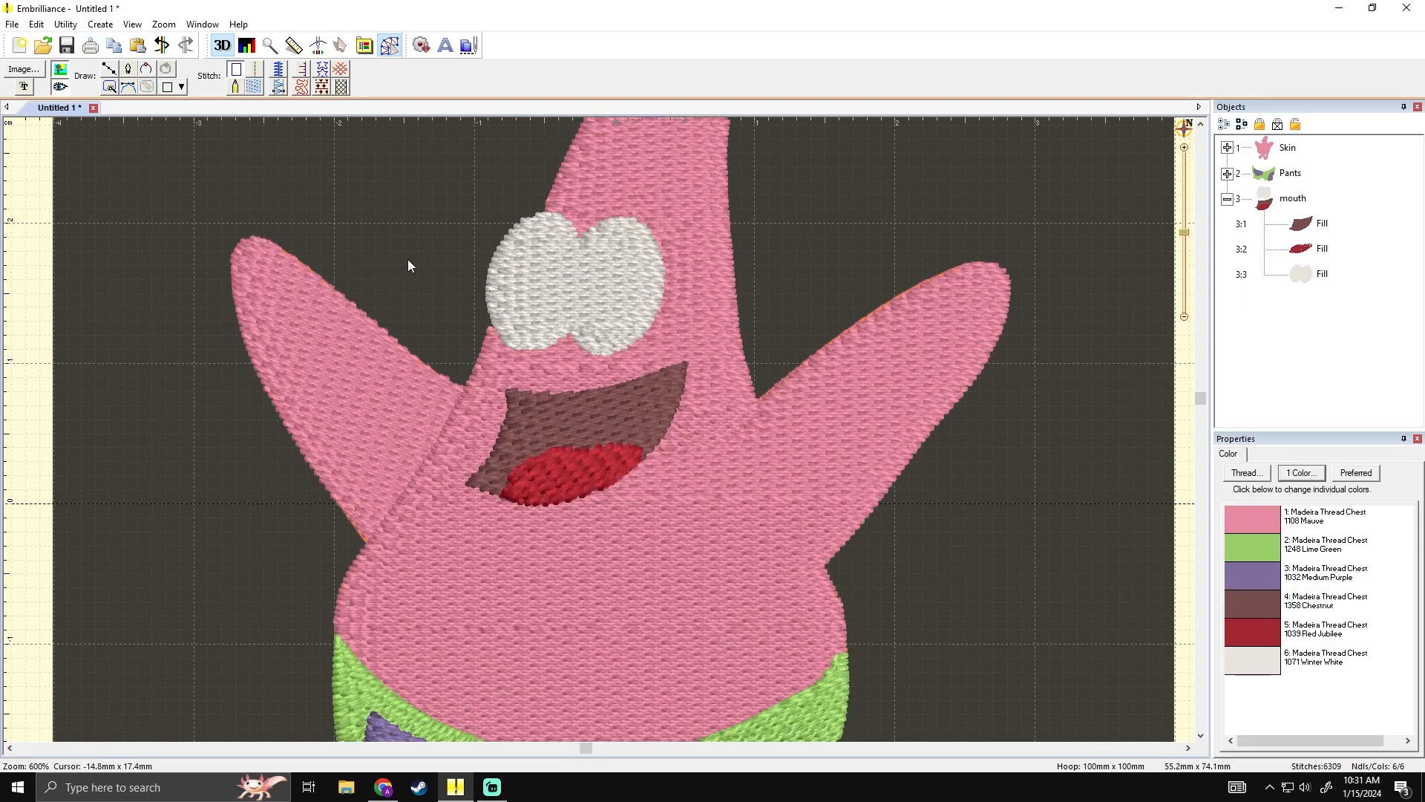
left_click_drag(430, 260, 413, 272)
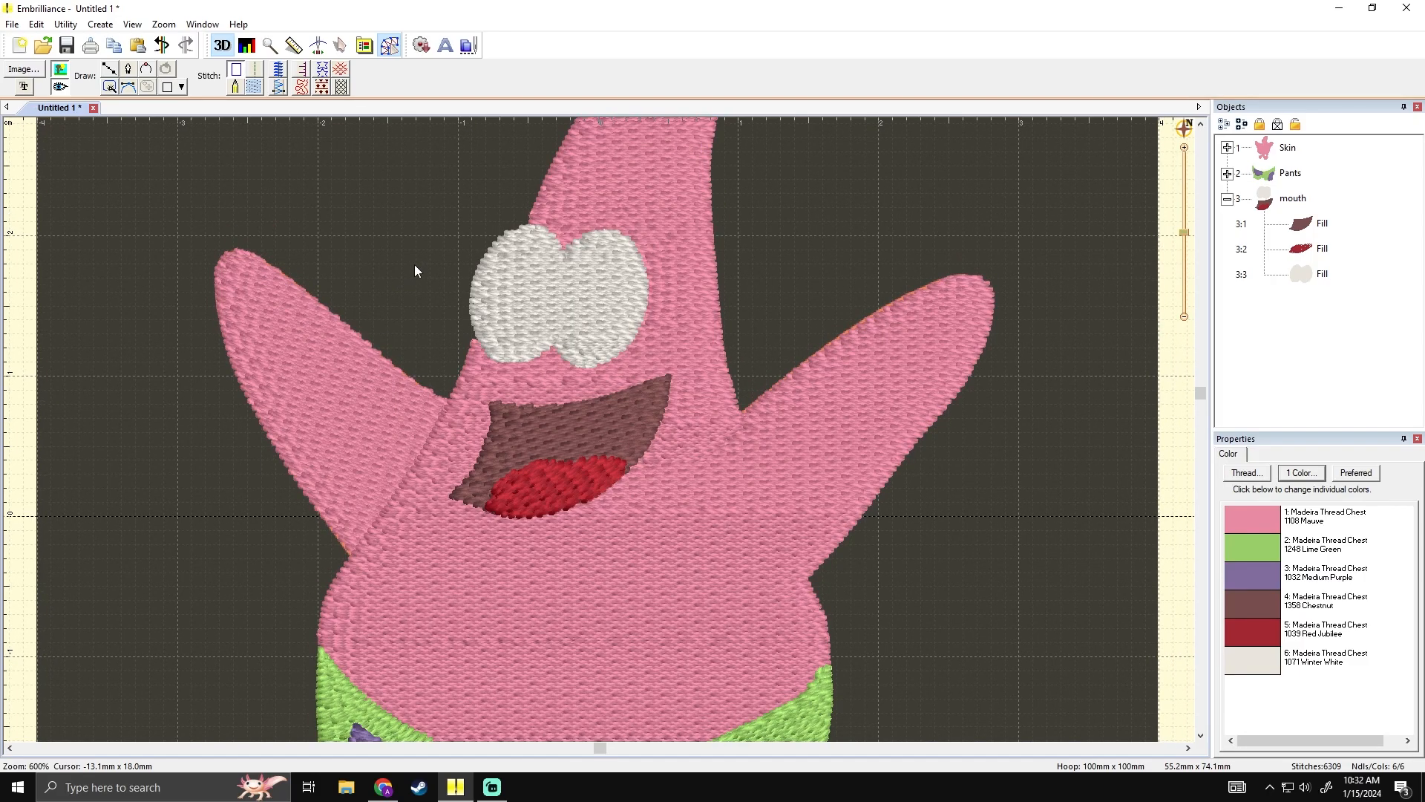
- Hide the background image so the whole stitched design shows on the hoop grid
left_click(493, 787)
left_click(493, 787)
scroll(738, 368, "down", 2)
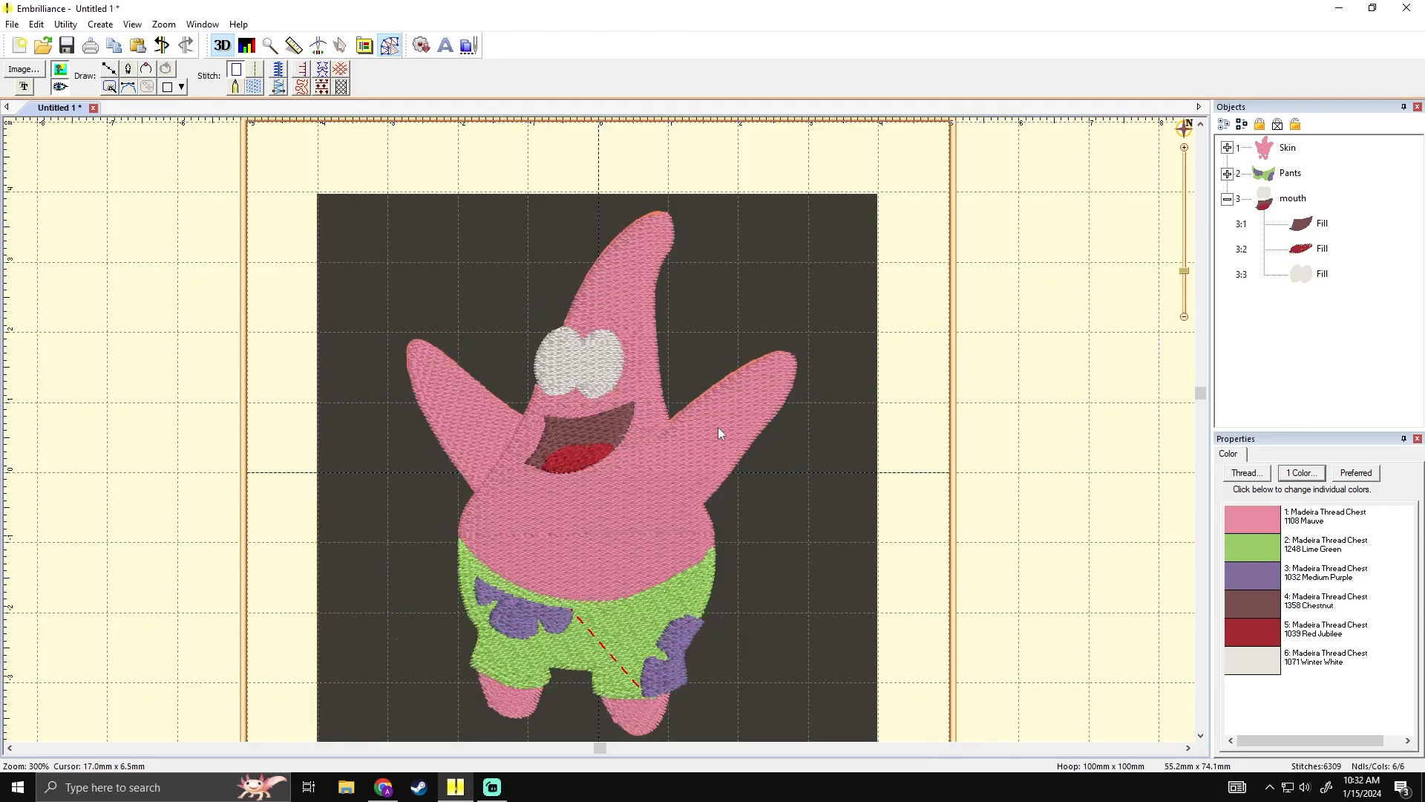
left_click_drag(806, 514, 800, 446)
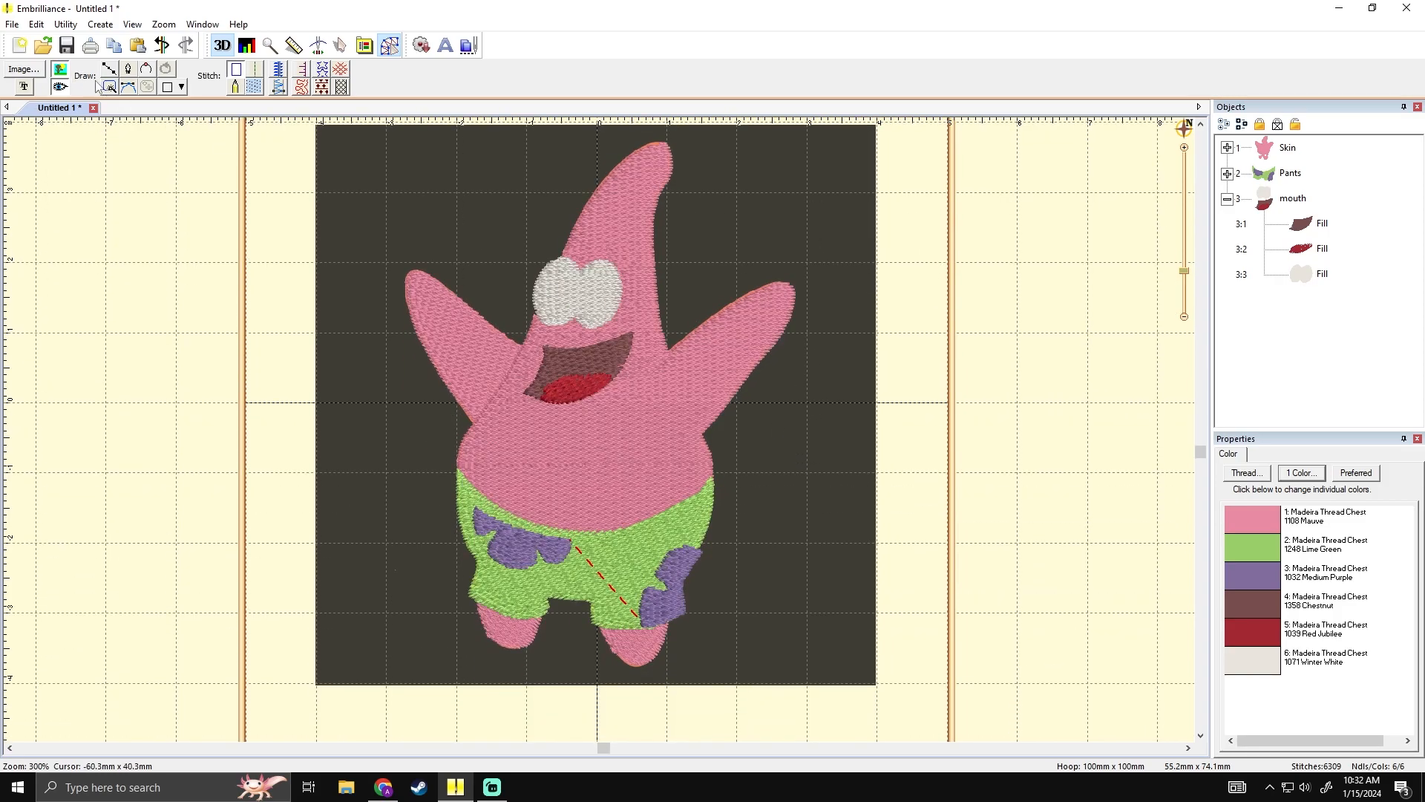
left_click(63, 74)
scroll(542, 313, "down", 2)
scroll(544, 312, "up", 2)
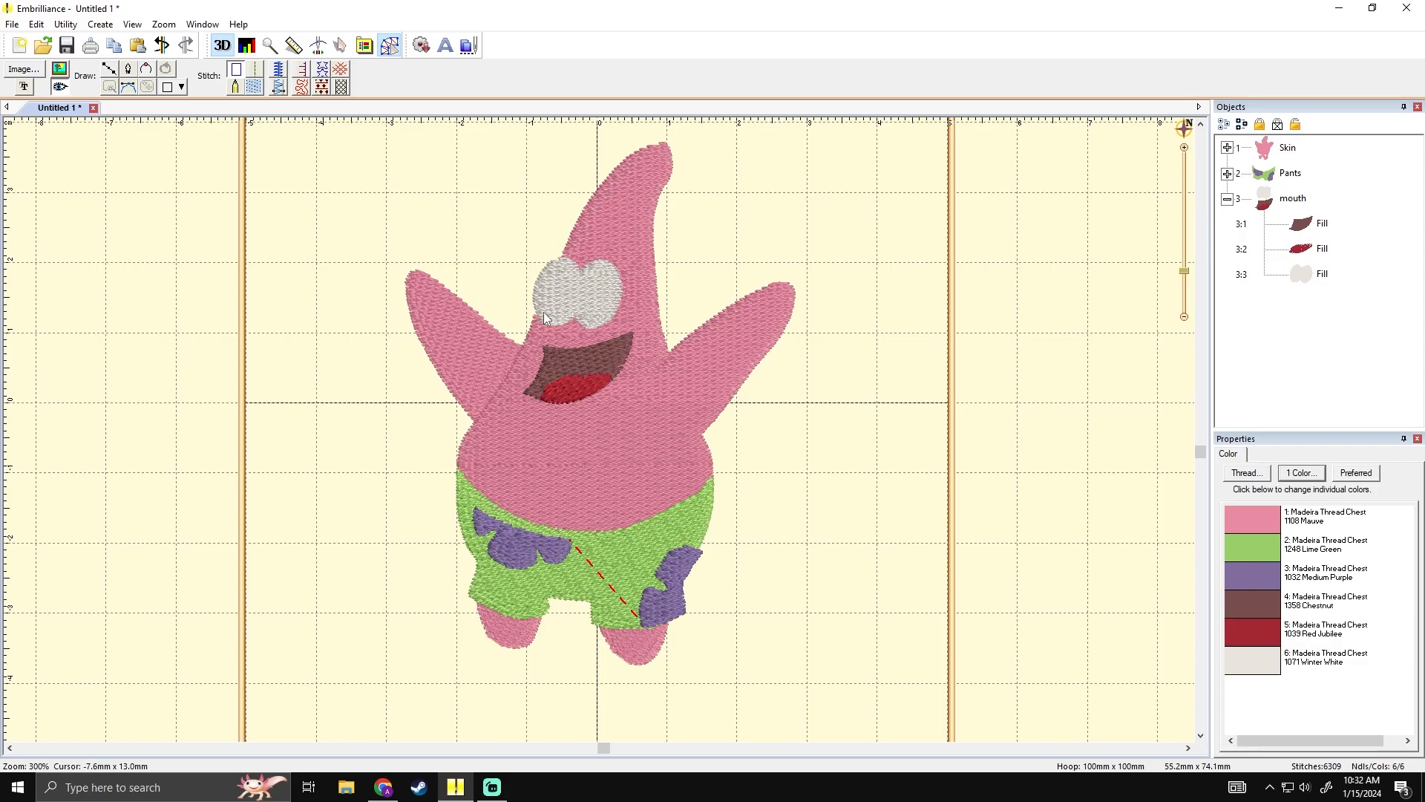